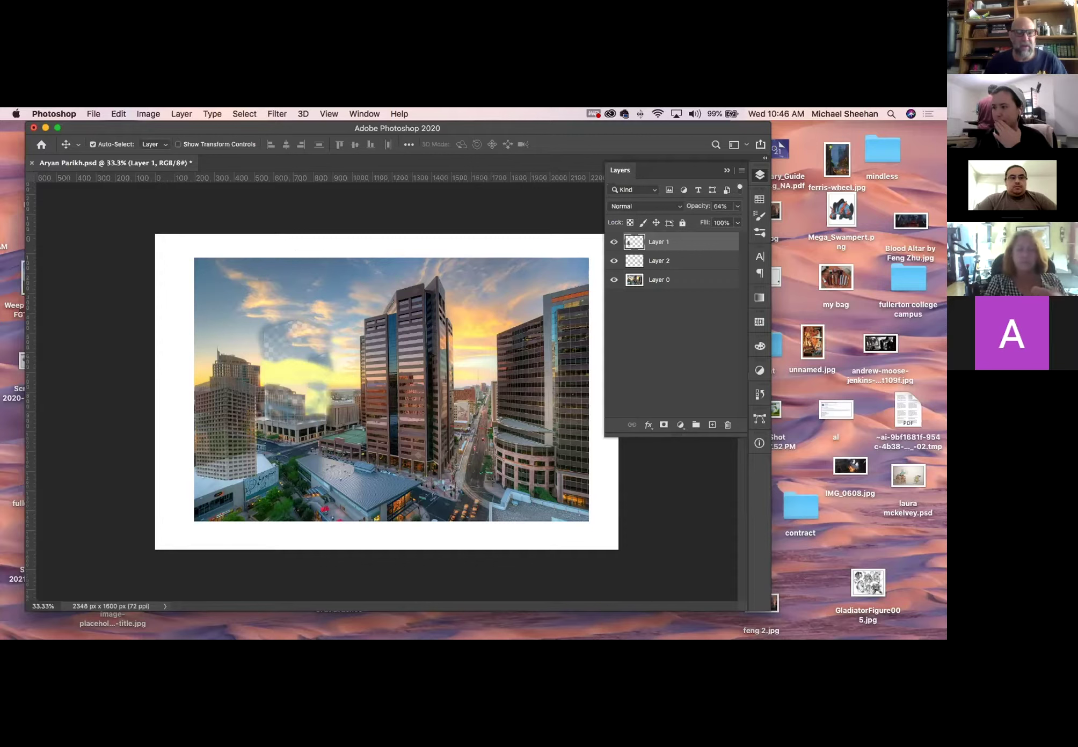
{"action": "key", "text": "super+Tab"}
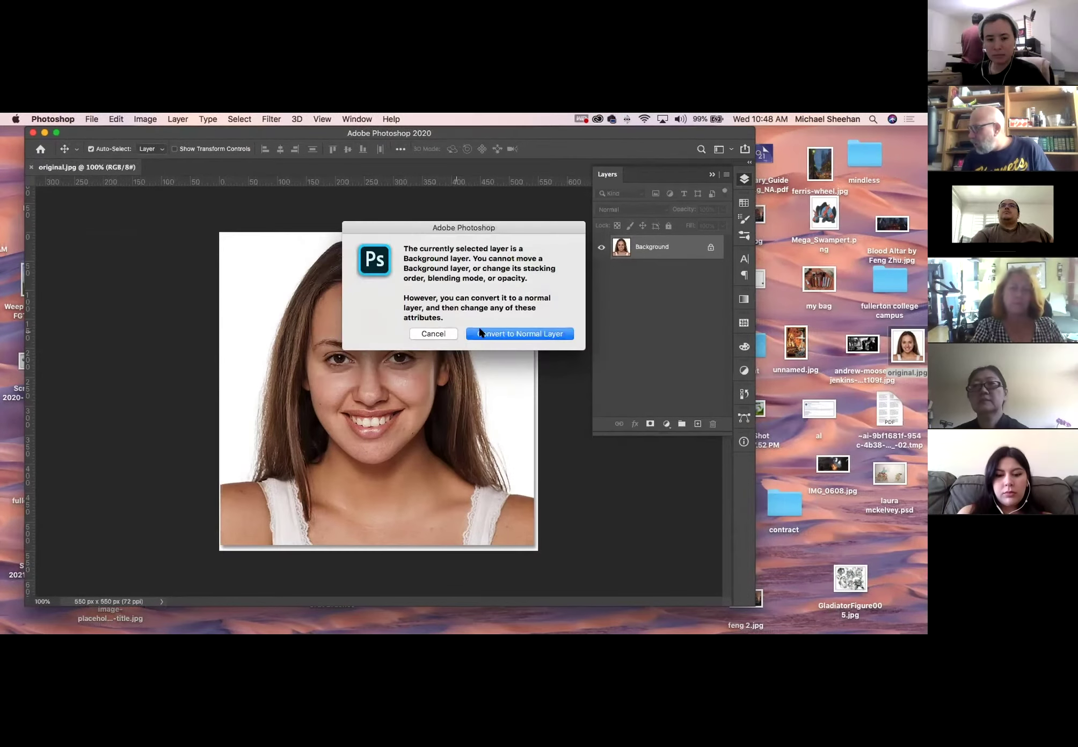
Convert the portrait's Background into a normal layer and collapse the layer list to free up the canvas
{"action": "left_click", "coordinate": [502, 333]}
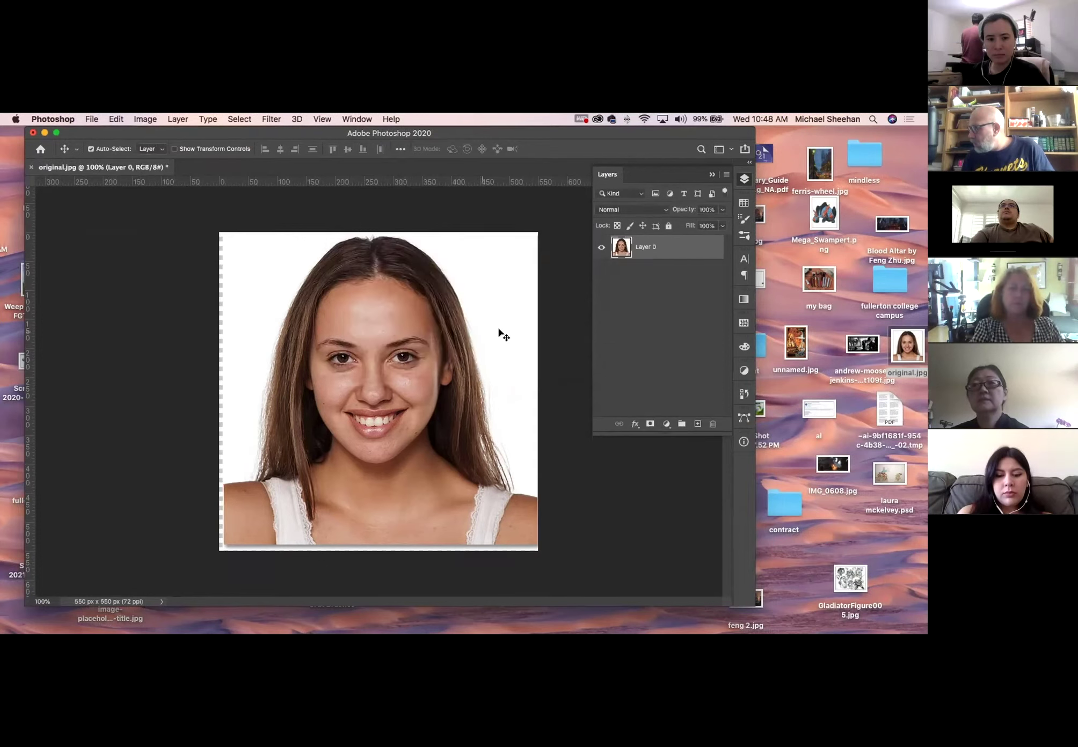
{"action": "left_click", "coordinate": [743, 179]}
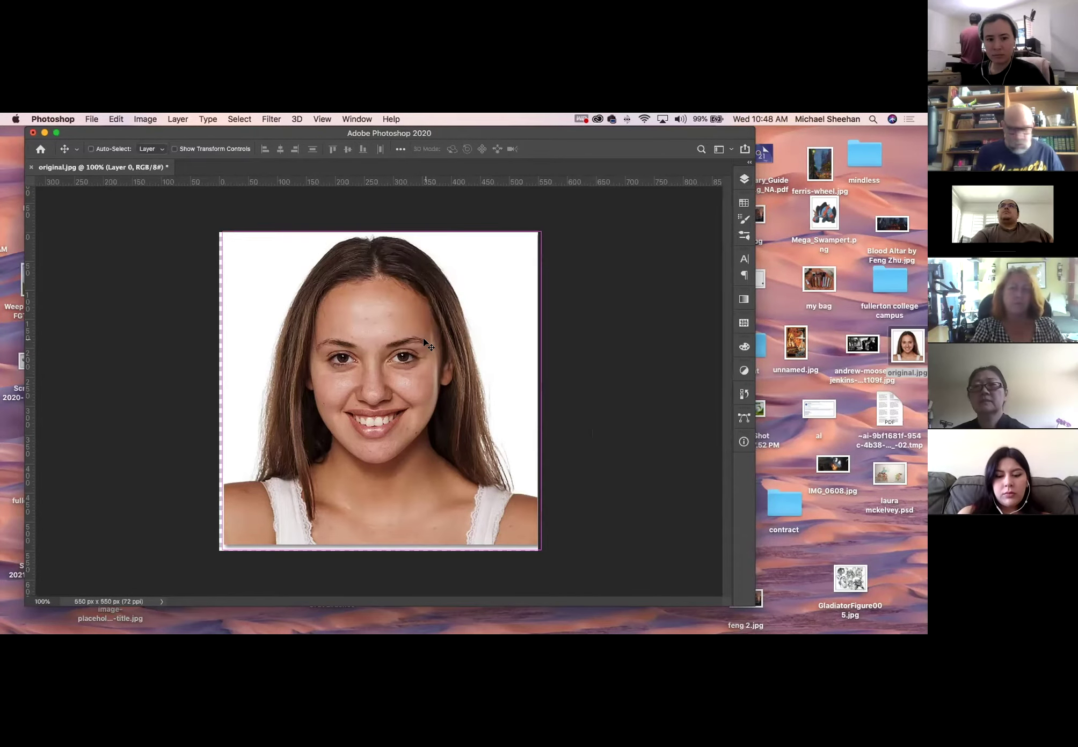
Activate the Clone Stamp tool for the enlarged face and reduce its brush size to 7 px
{"action": "key", "text": "super+equal"}
{"action": "key", "text": "super+equal"}
{"action": "key", "text": "super+equal"}
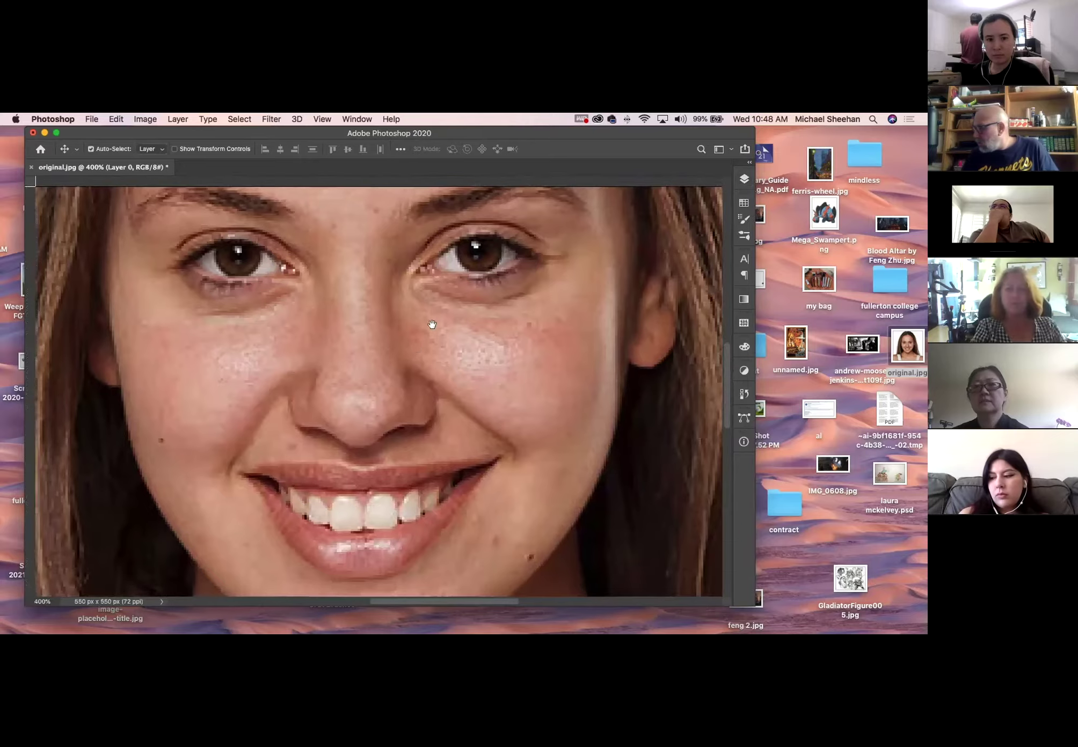
{"action": "scroll", "coordinate": [483, 312], "scroll_direction": "down", "scroll_amount": 3}
{"action": "scroll", "coordinate": [483, 311], "scroll_direction": "left", "scroll_amount": 4}
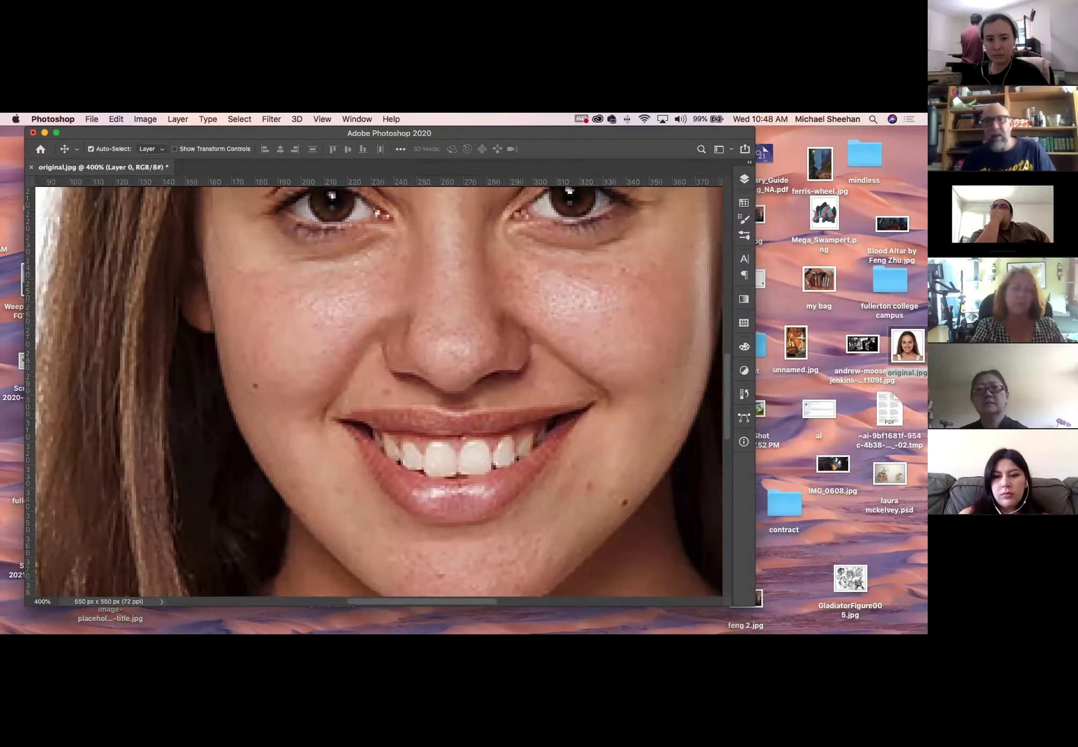
{"action": "left_click_drag", "start_coordinate": [90, 146], "coordinate": [72, 211]}
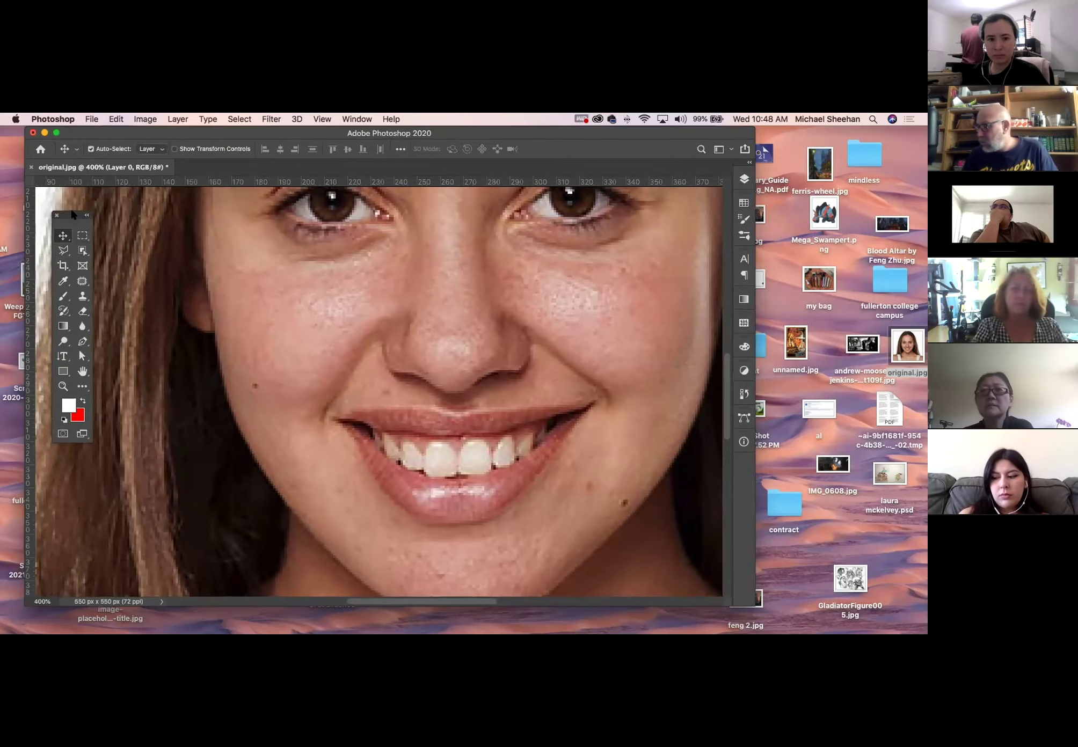
{"action": "left_click", "coordinate": [83, 299]}
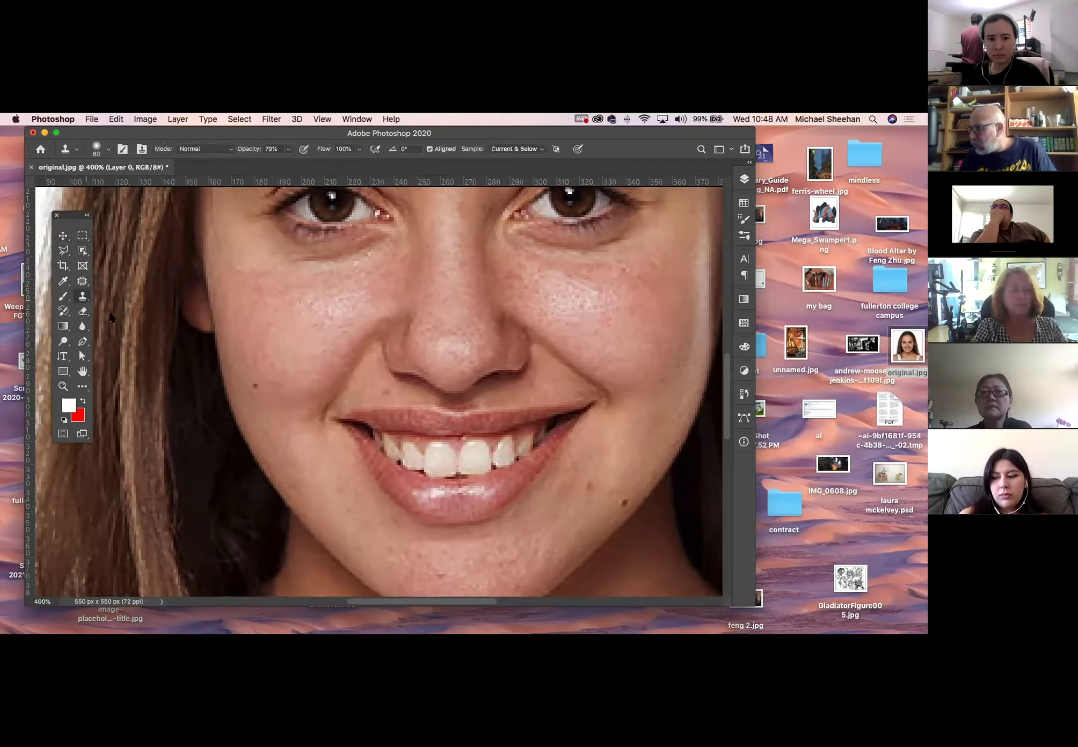
{"action": "key", "text": "bracketleft"}
{"action": "key", "text": "bracketleft"}
{"action": "key", "text": "bracketleft"}
{"action": "key", "text": "bracketleft"}
{"action": "key", "text": "bracketleft"}
{"action": "key", "text": "bracketleft"}
{"action": "key", "text": "bracketleft"}
{"action": "key", "text": "bracketleft"}
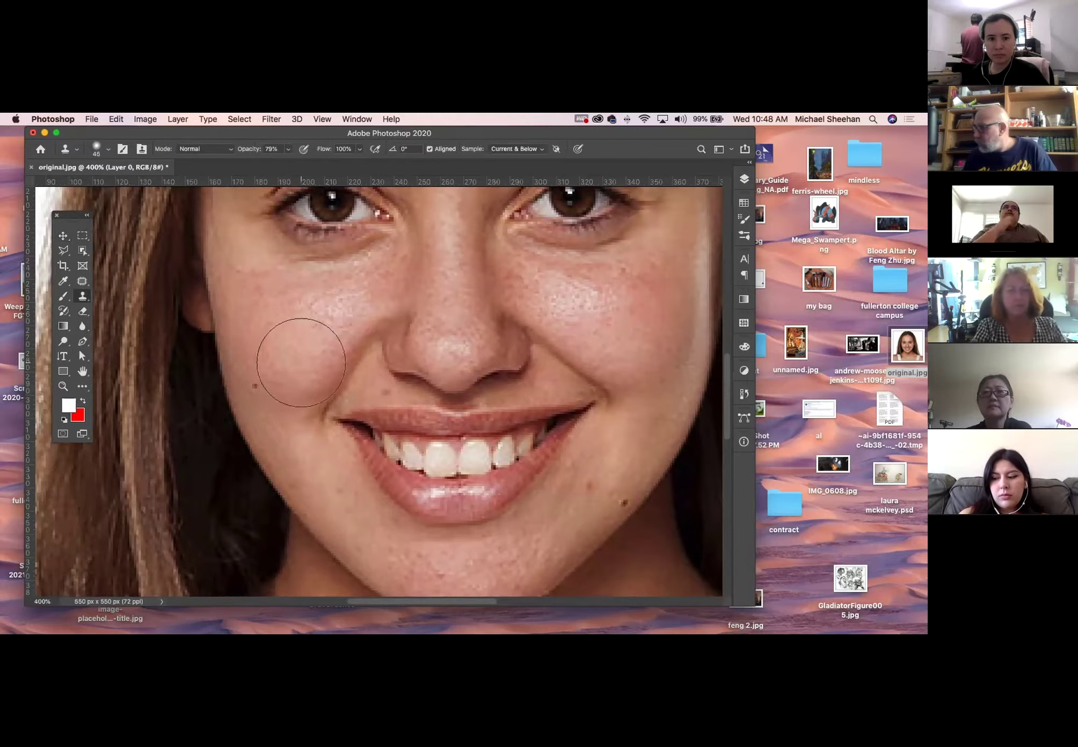
{"action": "key", "text": "bracketleft"}
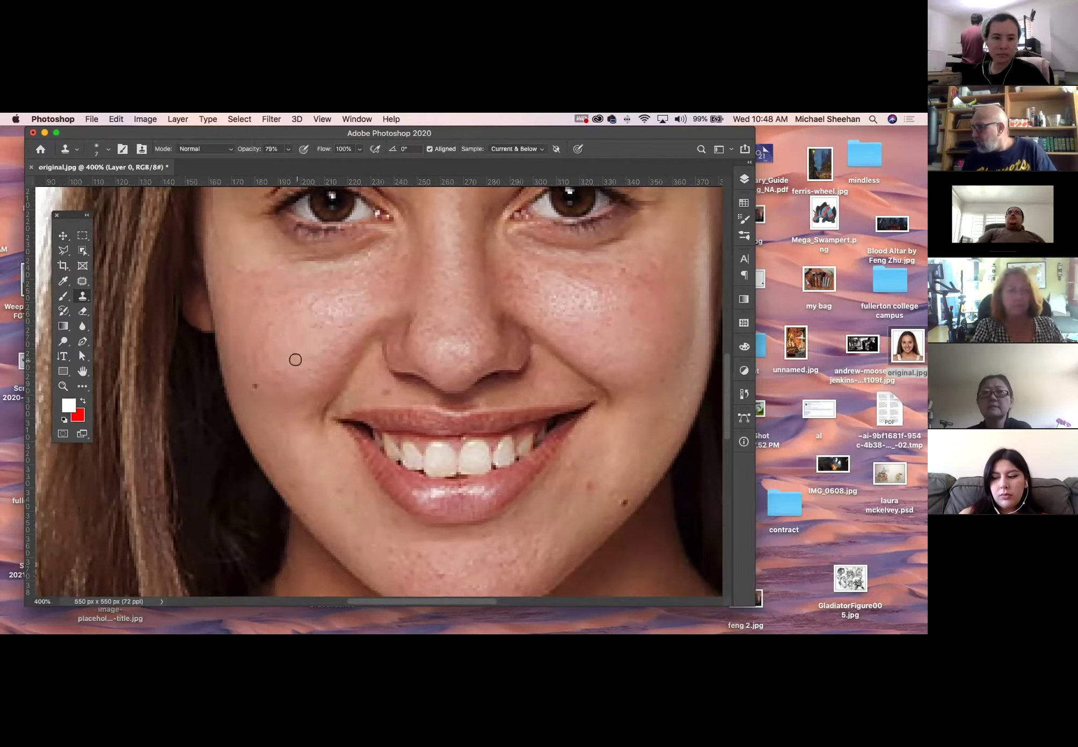
Choose the Soft Round Pressure Opacity brush from General Brushes for the Clone Stamp, keeping the 7 px size
{"action": "left_click", "coordinate": [108, 150]}
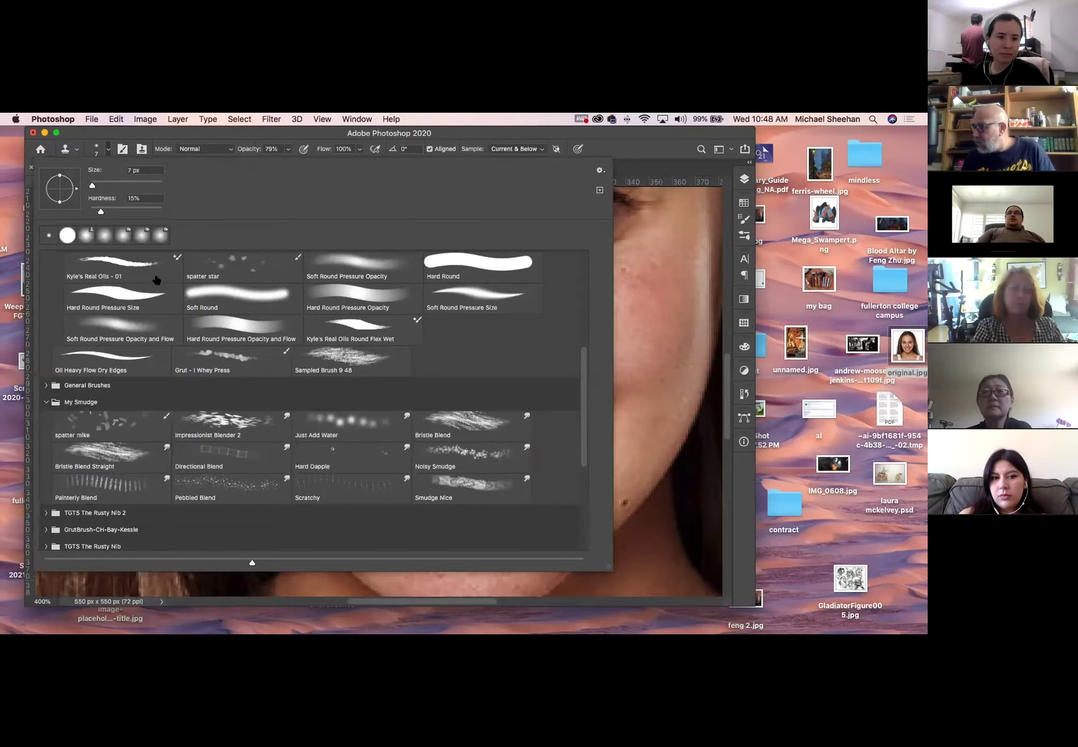
{"action": "scroll", "coordinate": [310, 335], "scroll_direction": "up", "scroll_amount": 2}
{"action": "scroll", "coordinate": [310, 339], "scroll_direction": "up", "scroll_amount": 5}
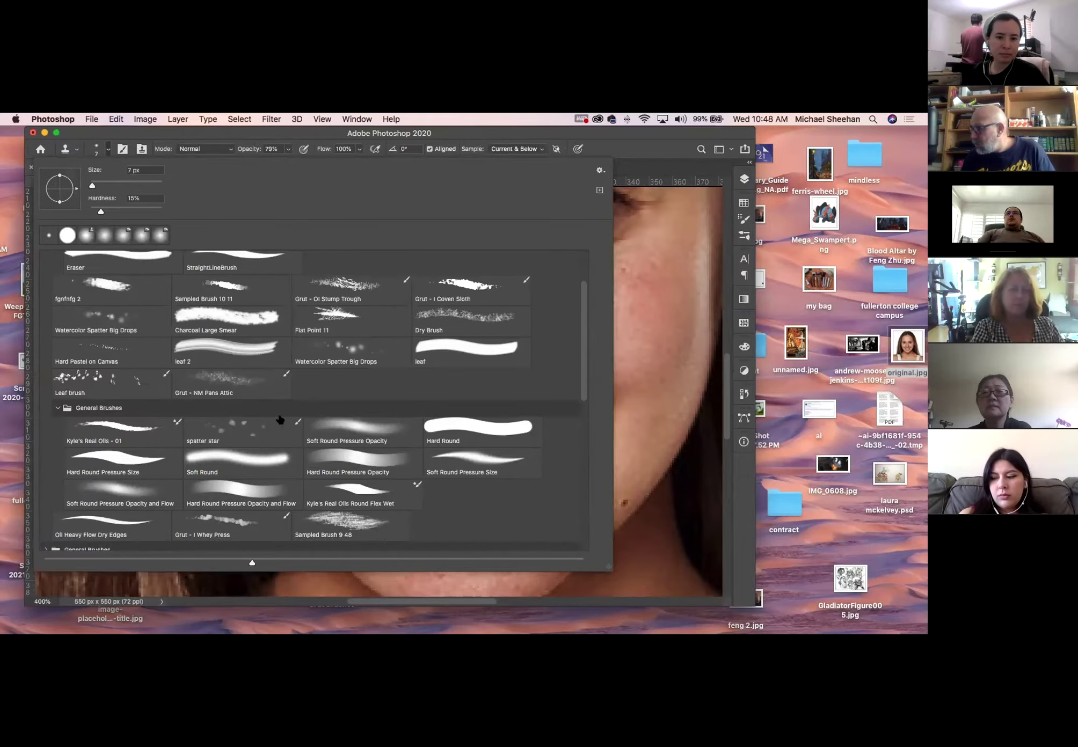
{"action": "left_click", "coordinate": [366, 427]}
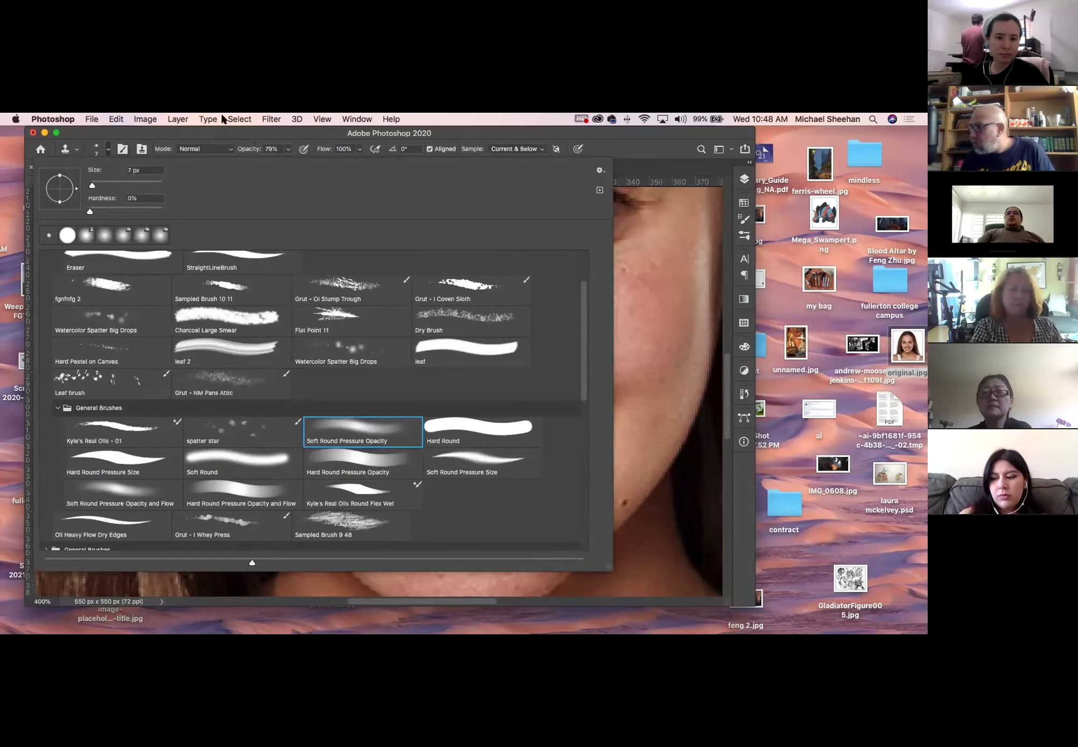
{"action": "left_click", "coordinate": [289, 135]}
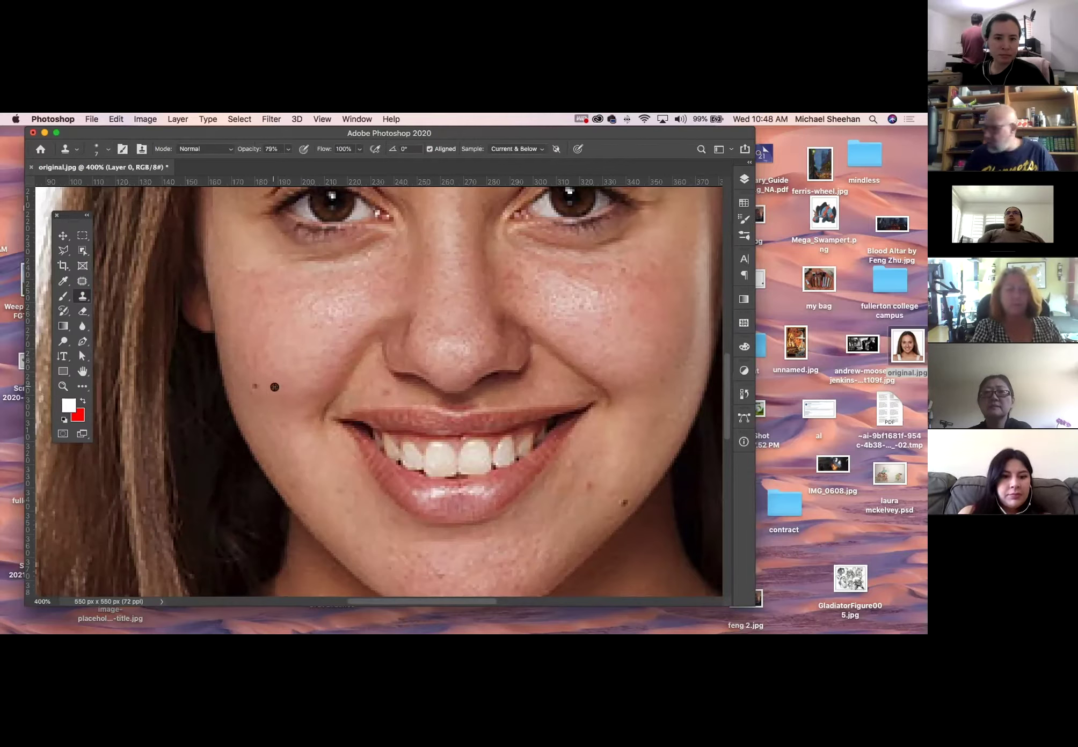
Clone clean skin over the dark mole on the cheek, the spot above the upper lip and the mole on the jaw
{"action": "left_click", "coordinate": [258, 387]}
{"action": "left_click", "coordinate": [256, 383]}
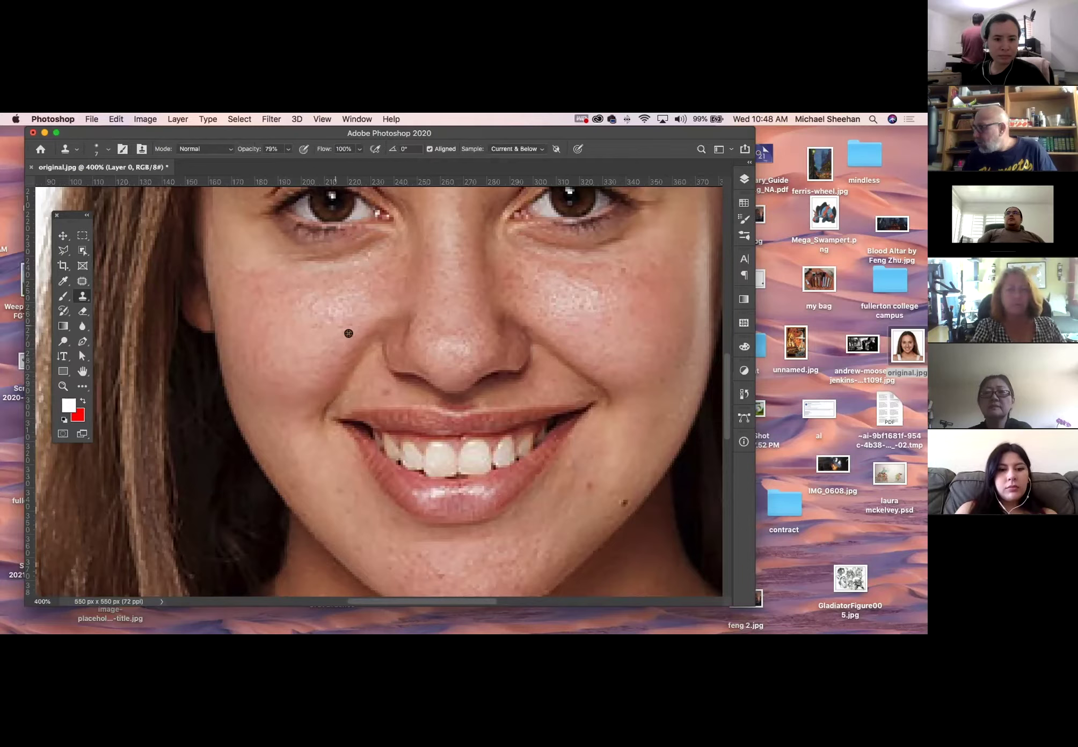
{"action": "left_click", "coordinate": [395, 396], "text": "alt"}
{"action": "left_click", "coordinate": [385, 391]}
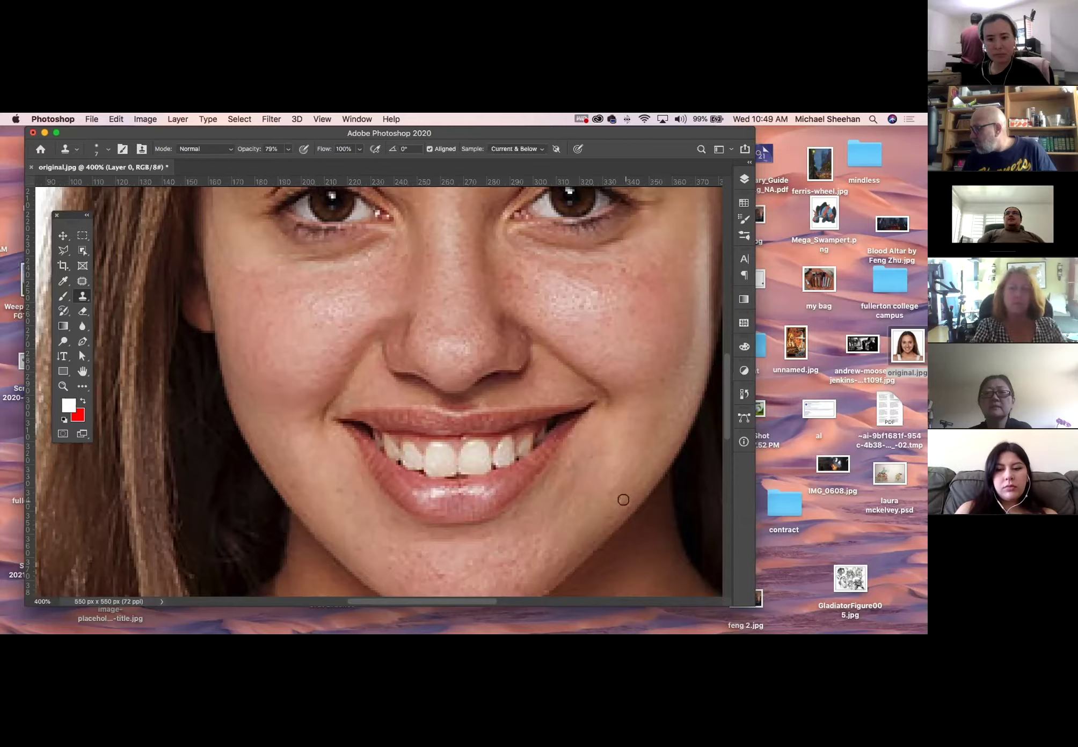
{"action": "left_click", "coordinate": [625, 500]}
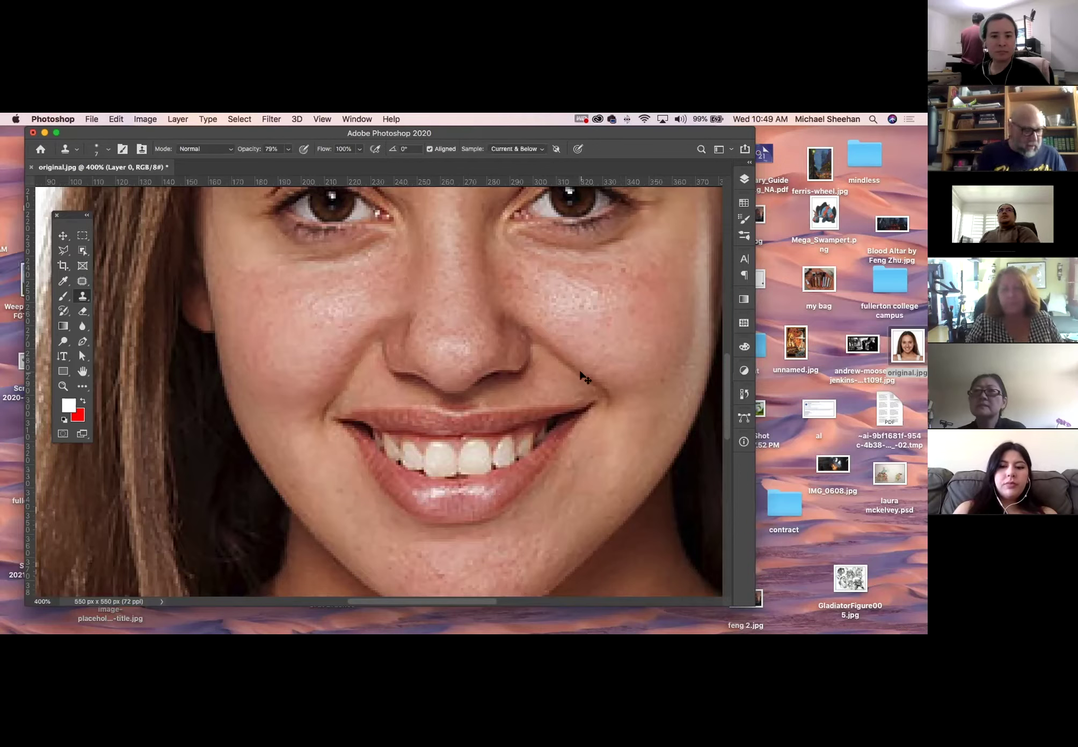
{"action": "key", "text": "super+minus"}
{"action": "key", "text": "super+minus"}
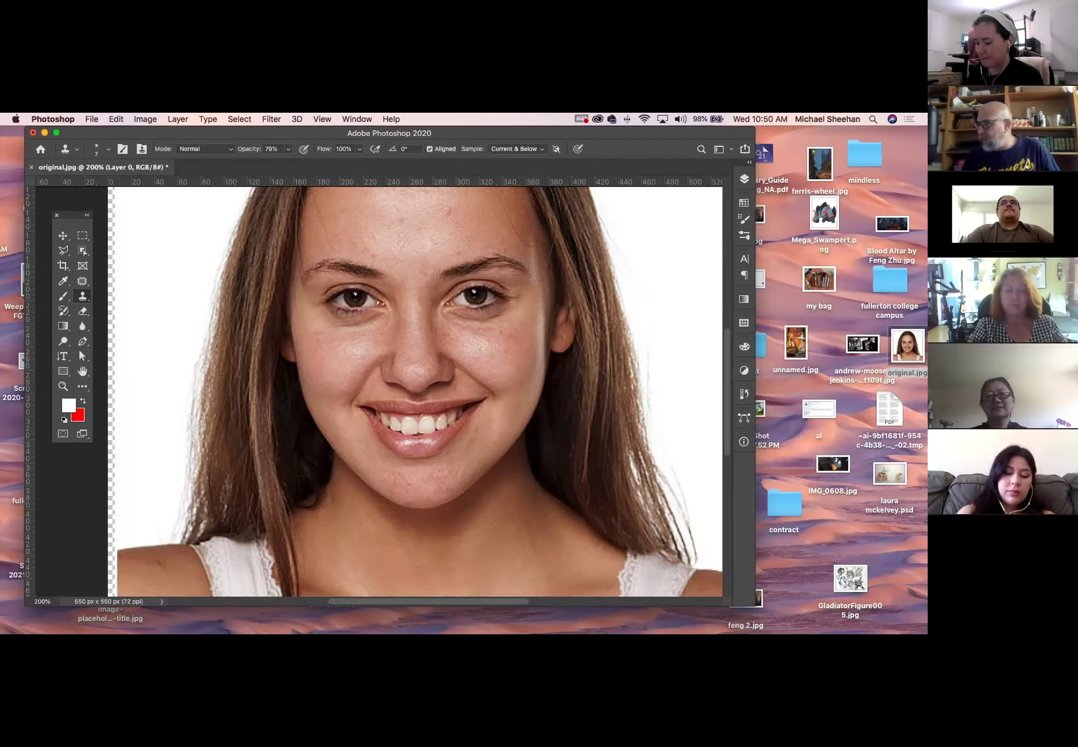
Close original.jpg without saving the changes
{"action": "left_click", "coordinate": [31, 167]}
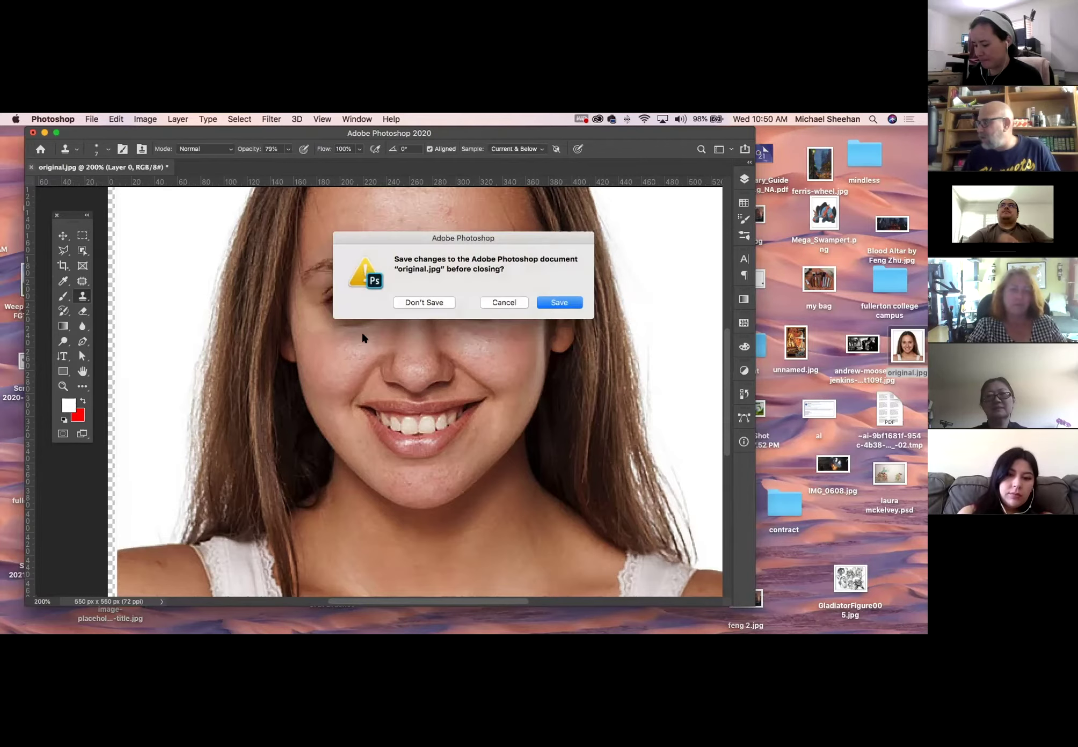
{"action": "left_click", "coordinate": [422, 303]}
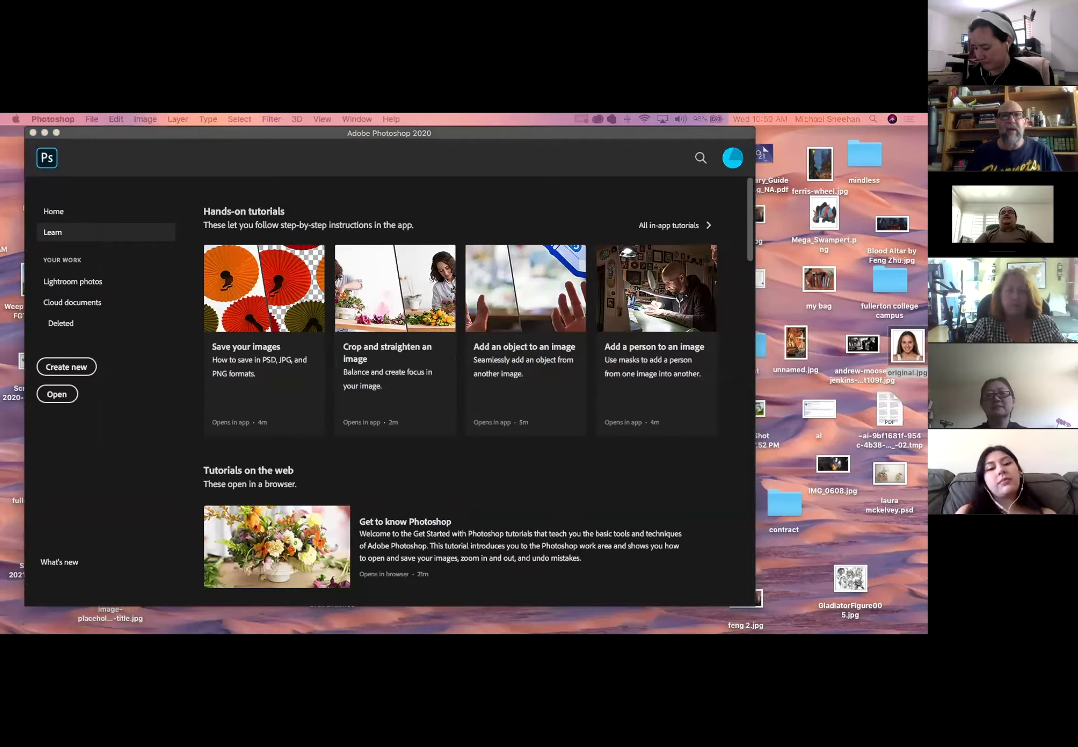
{"action": "key", "text": "super+Tab"}
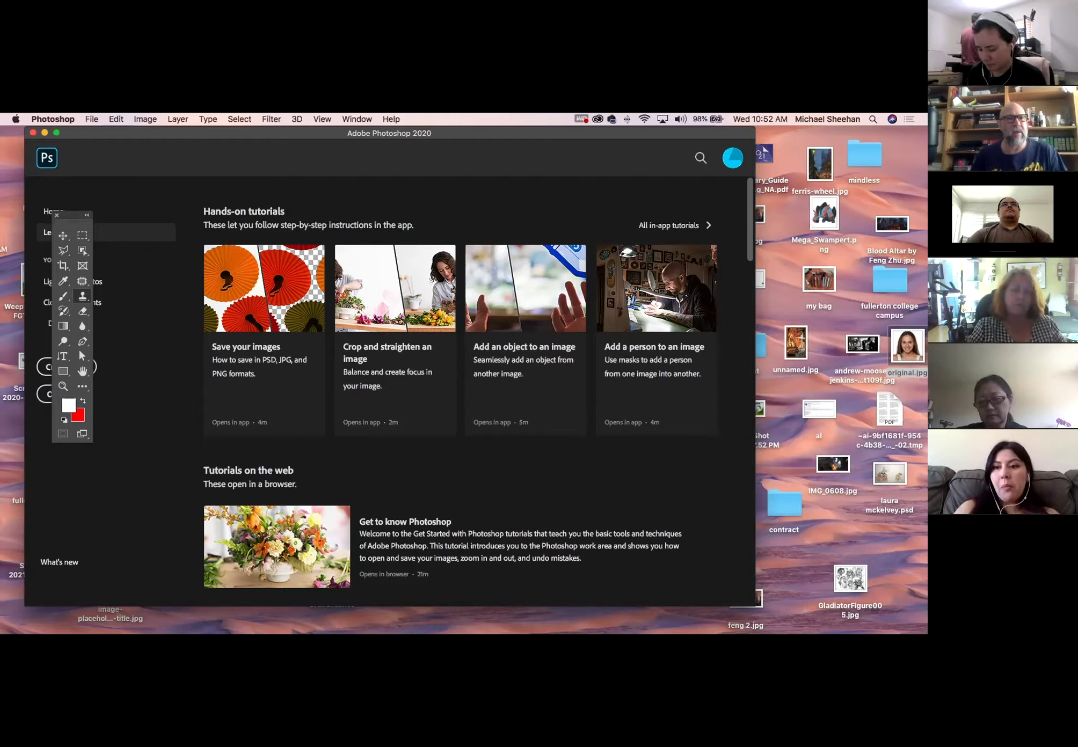
{"action": "key", "text": "super+Tab"}
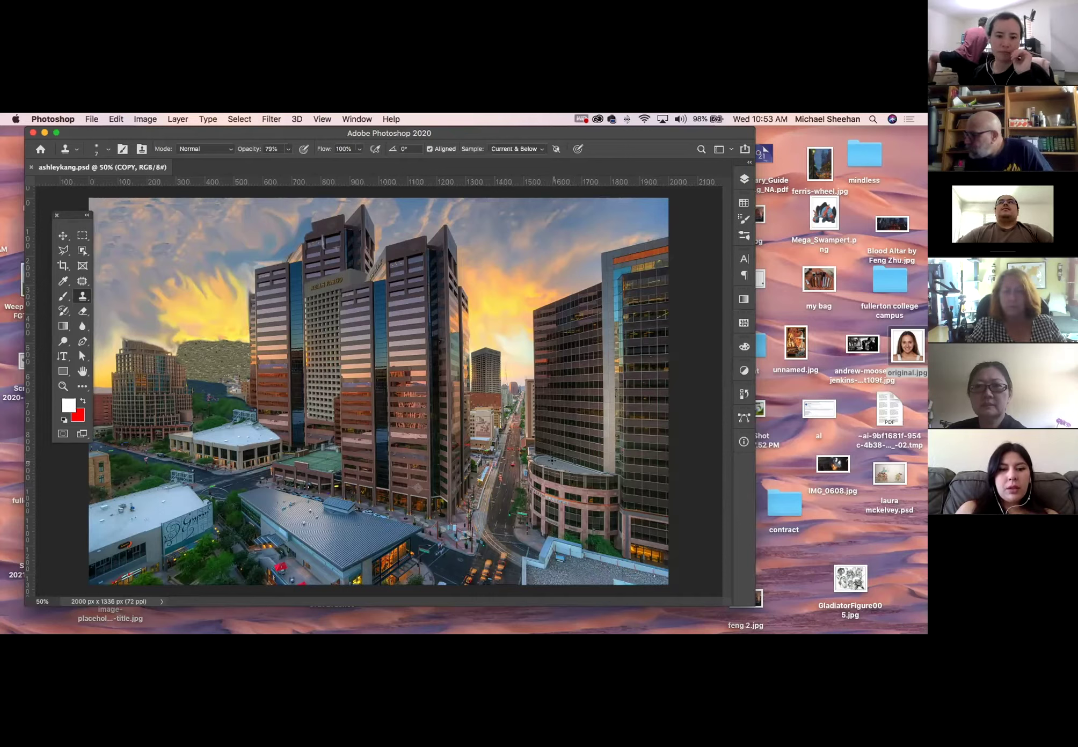
Examine the cityscape edit up close, checking the hillside, its edges against the sky and neighbouring buildings, and the added towers
{"action": "left_click", "coordinate": [63, 386]}
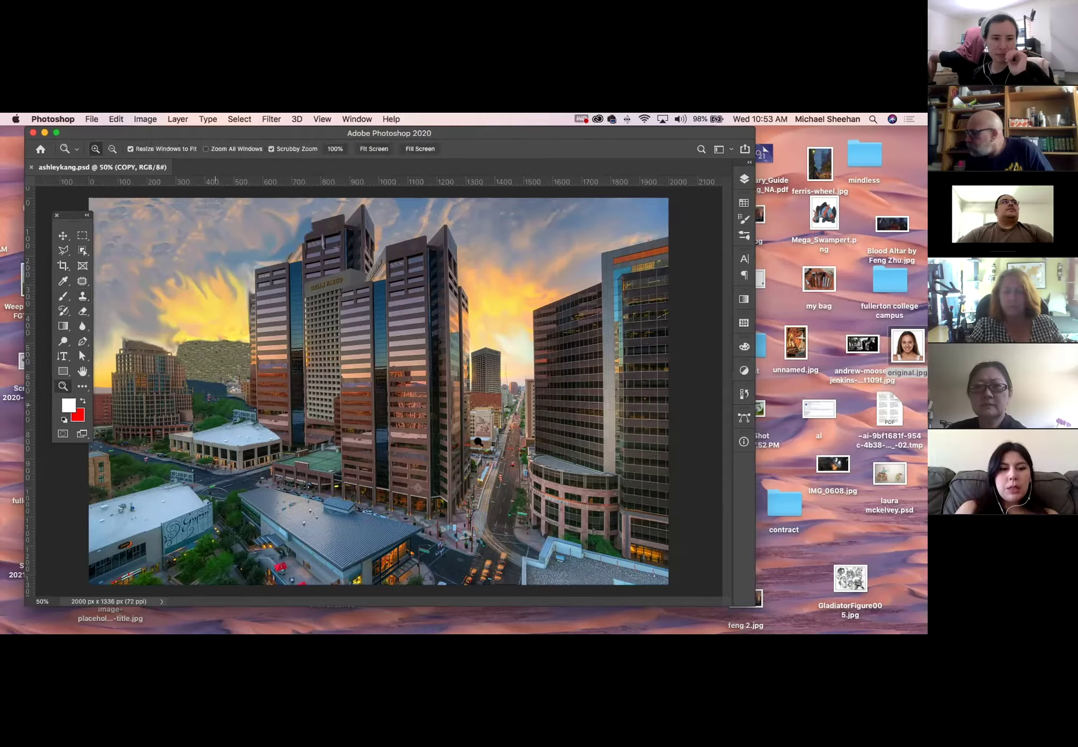
{"action": "left_click_drag", "start_coordinate": [561, 459], "coordinate": [651, 475]}
{"action": "left_click_drag", "start_coordinate": [651, 476], "coordinate": [557, 445]}
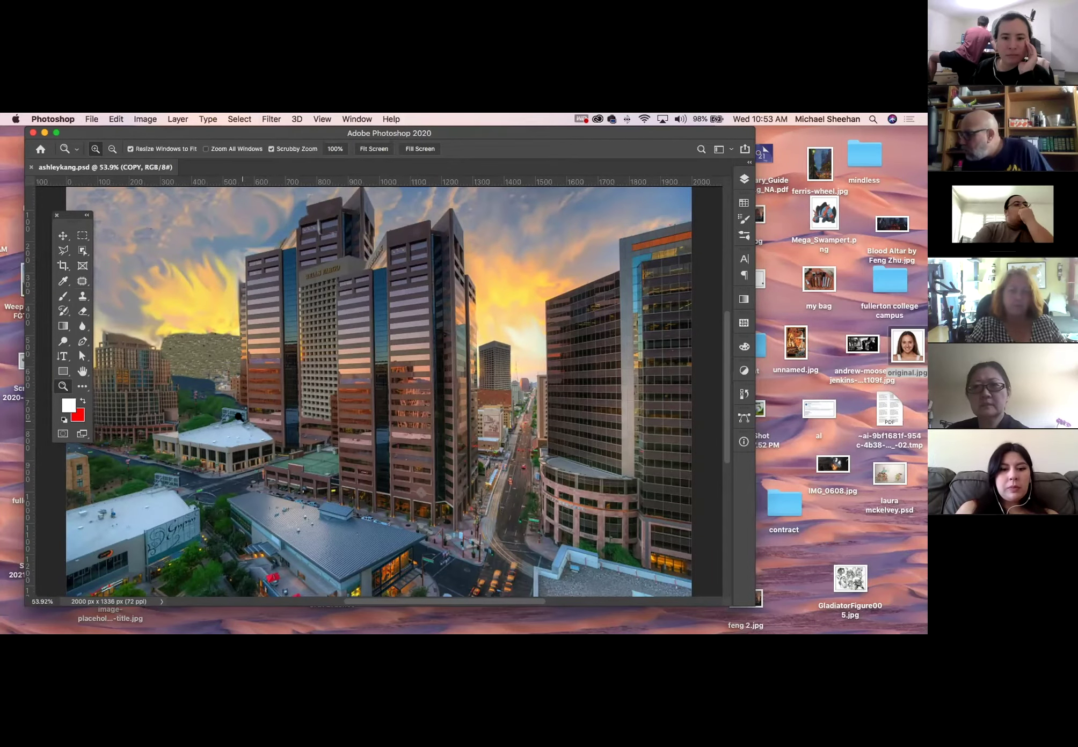
{"action": "left_click_drag", "start_coordinate": [197, 346], "coordinate": [256, 424]}
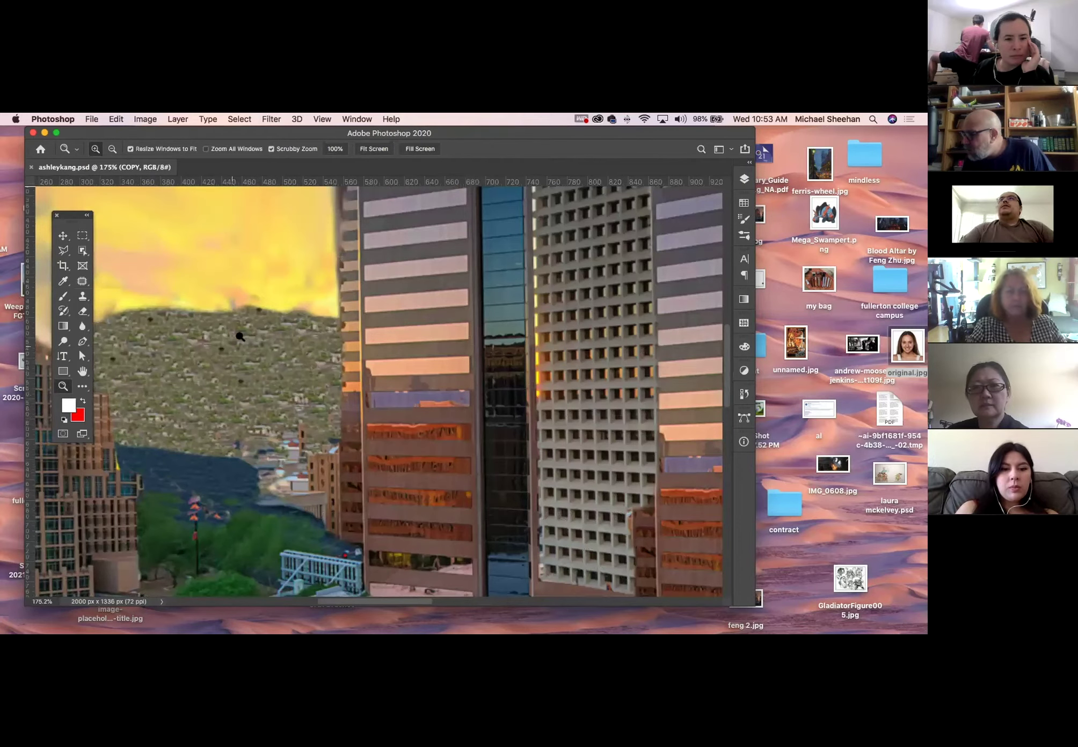
{"action": "left_click_drag", "start_coordinate": [262, 421], "coordinate": [383, 368]}
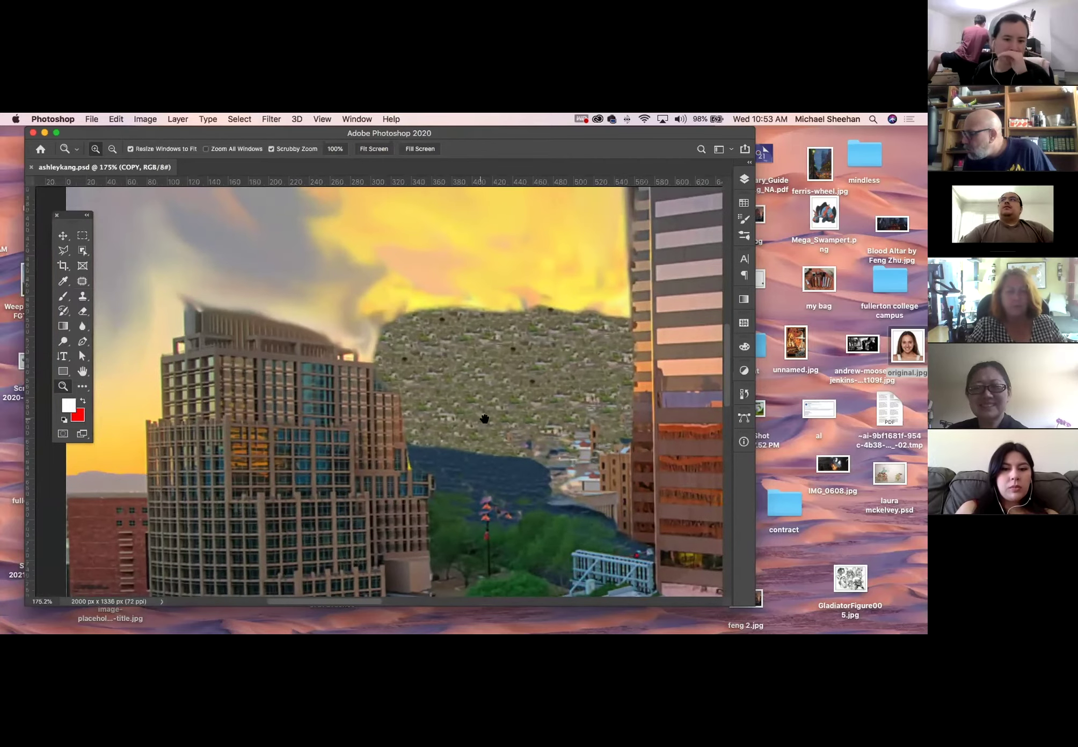
{"action": "left_click_drag", "start_coordinate": [483, 421], "coordinate": [277, 401]}
{"action": "key", "text": "super+r"}
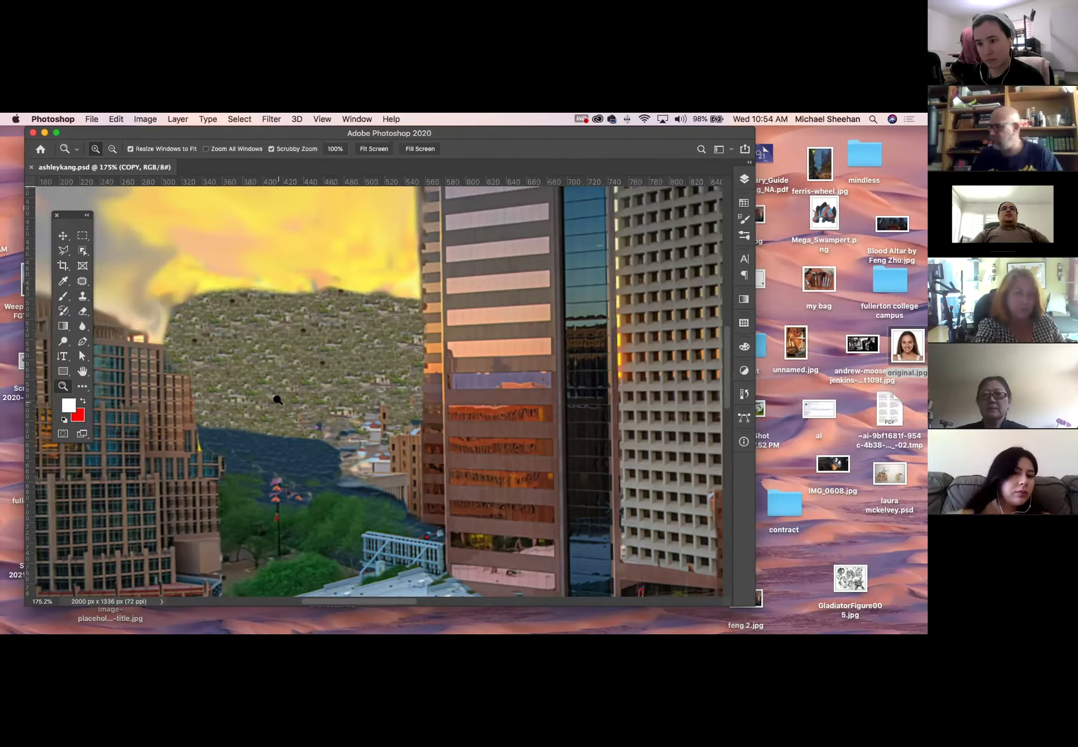
{"action": "key", "text": "super+minus"}
{"action": "key", "text": "super+minus"}
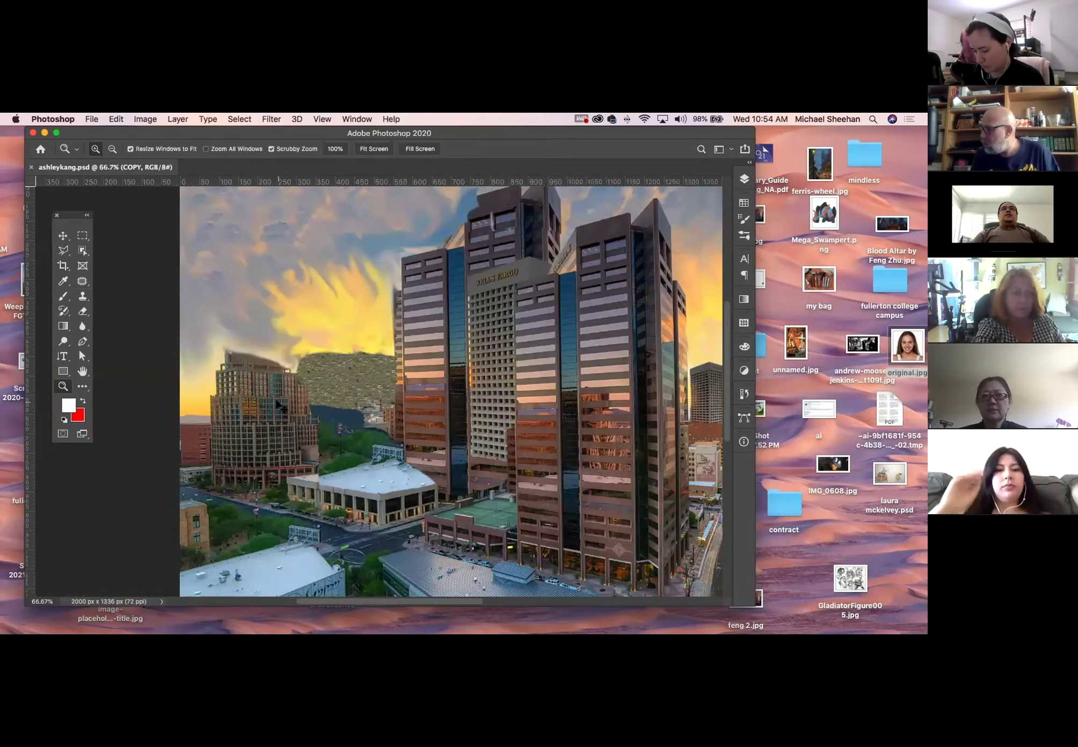
{"action": "left_click_drag", "start_coordinate": [491, 428], "coordinate": [466, 402]}
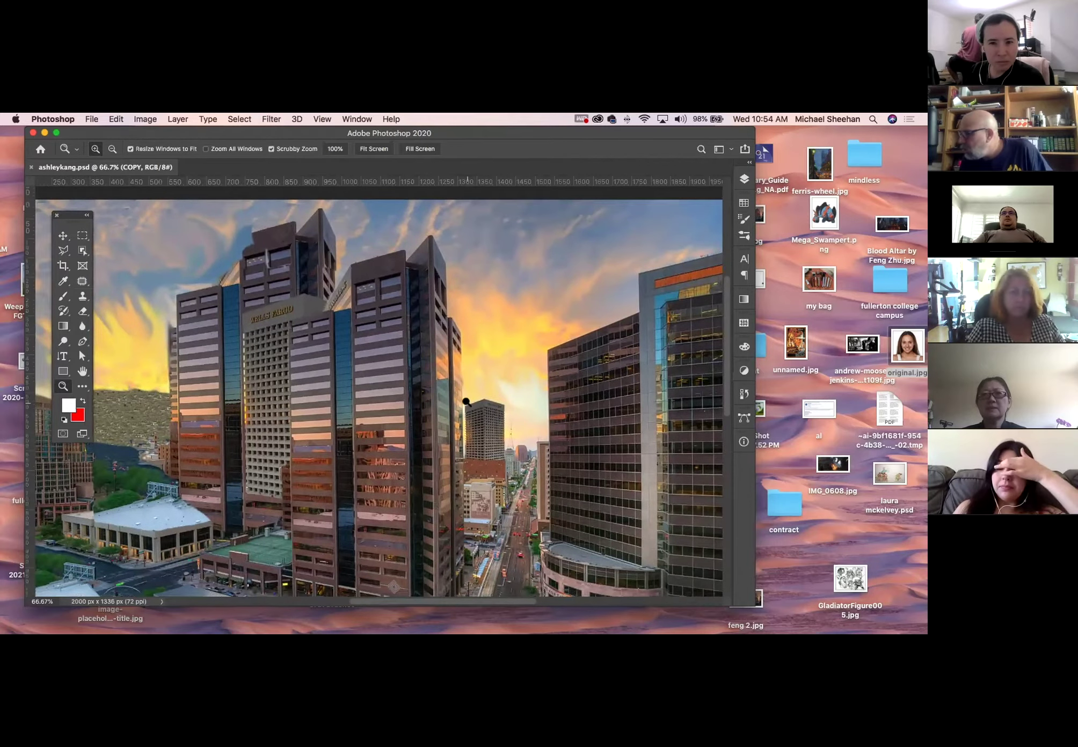
Close the reviewed cityscape document and bring the next student's cityscape file into focus
{"action": "left_click", "coordinate": [30, 167]}
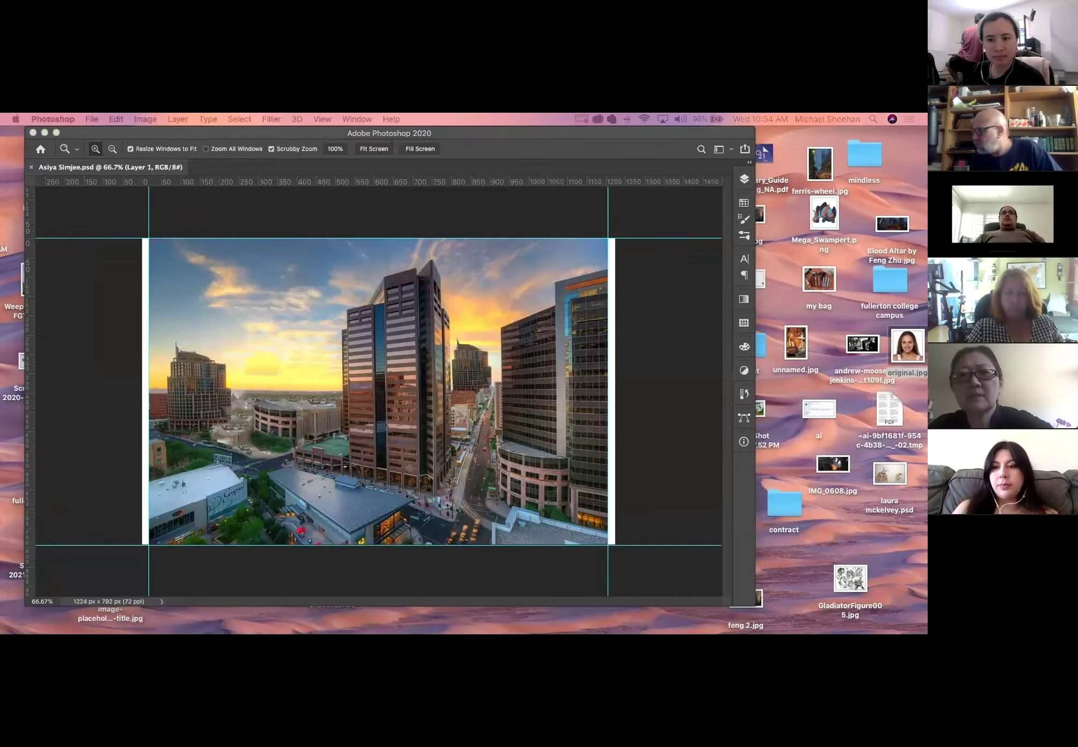
{"action": "left_click", "coordinate": [187, 132]}
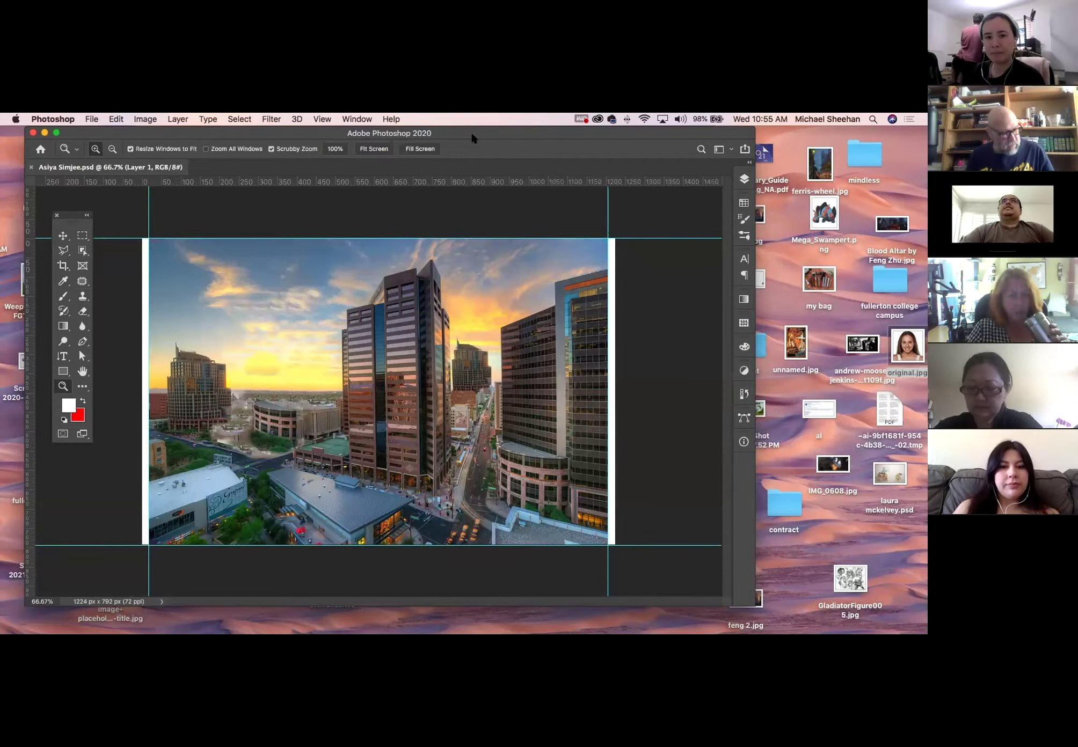
{"action": "key", "text": "super+r"}
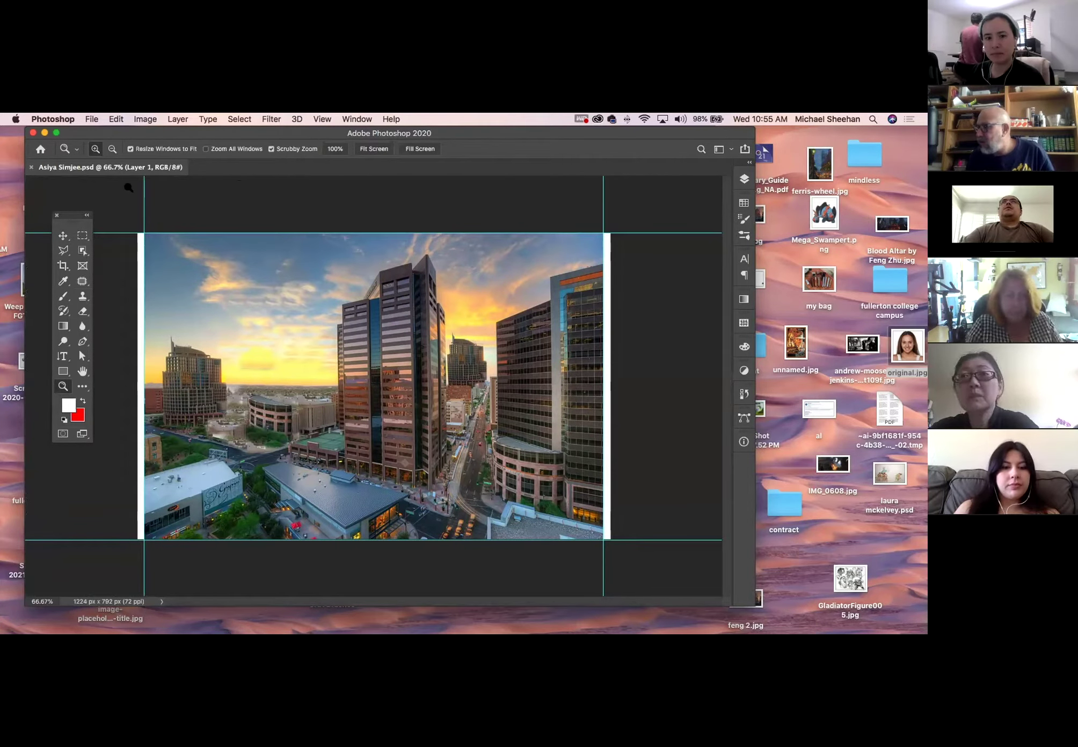
{"action": "left_click", "coordinate": [240, 118]}
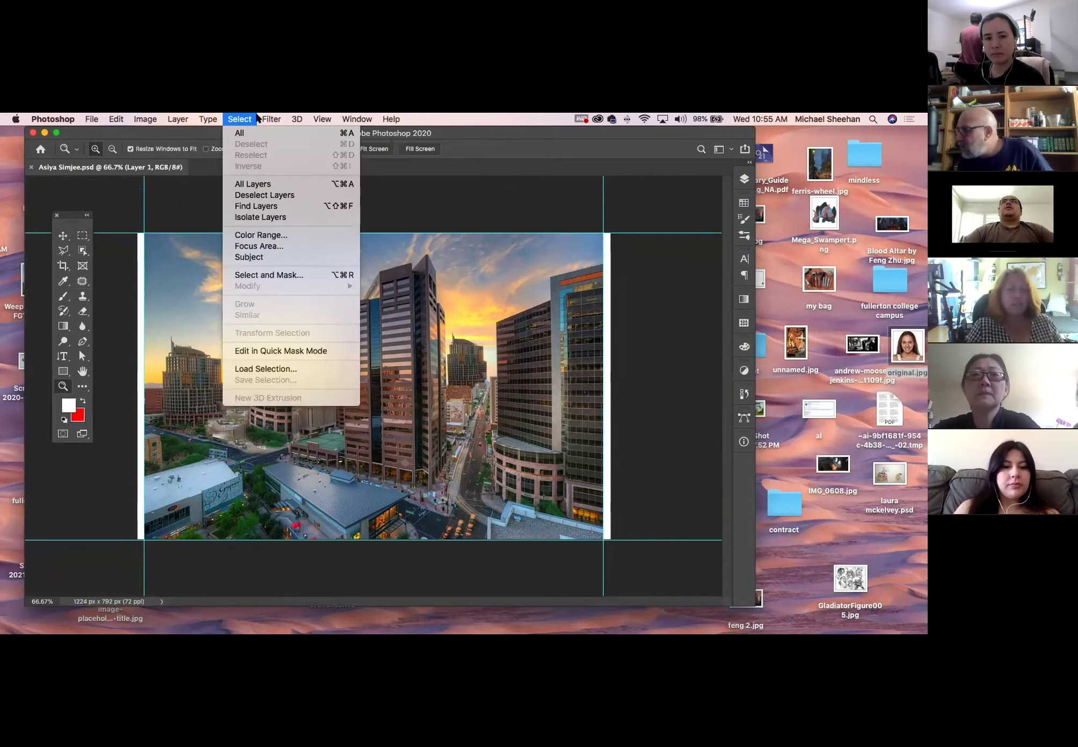
{"action": "mouse_move", "coordinate": [269, 118]}
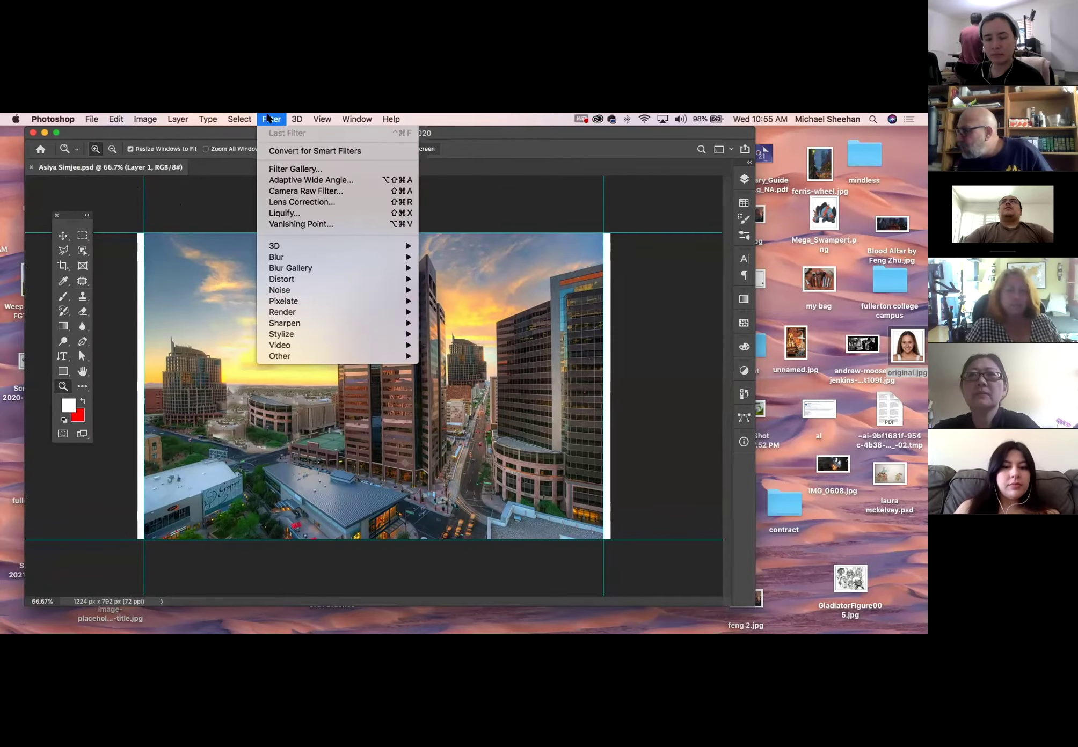
{"action": "left_click", "coordinate": [239, 118]}
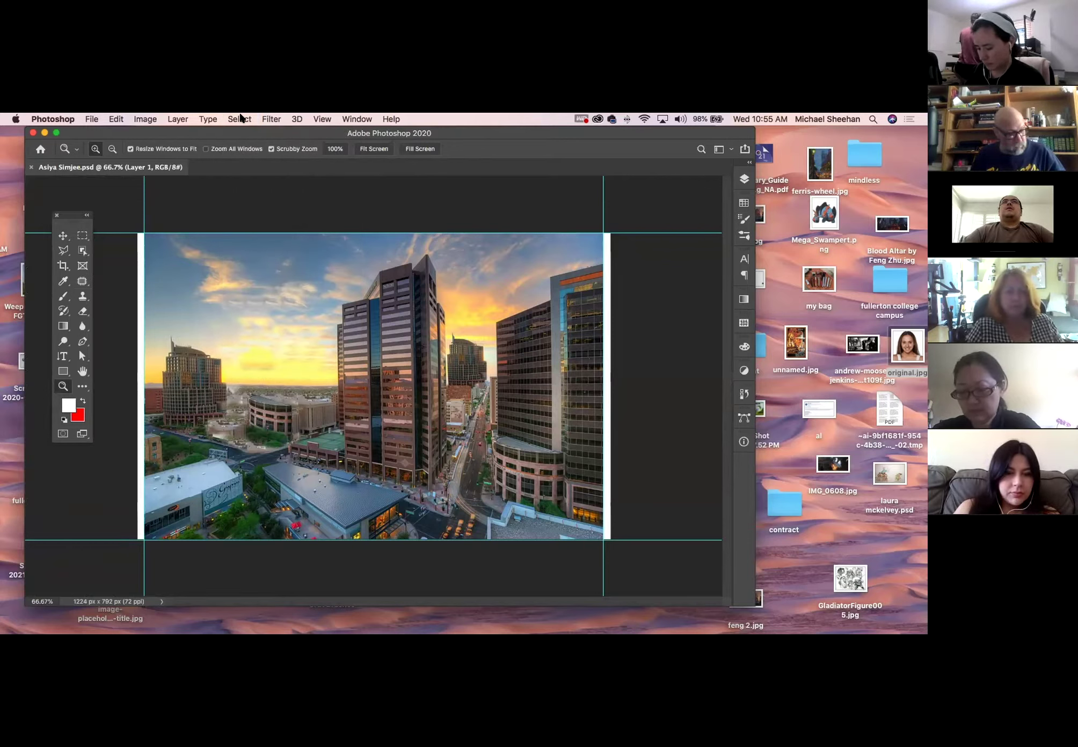
{"action": "key", "text": "super+r"}
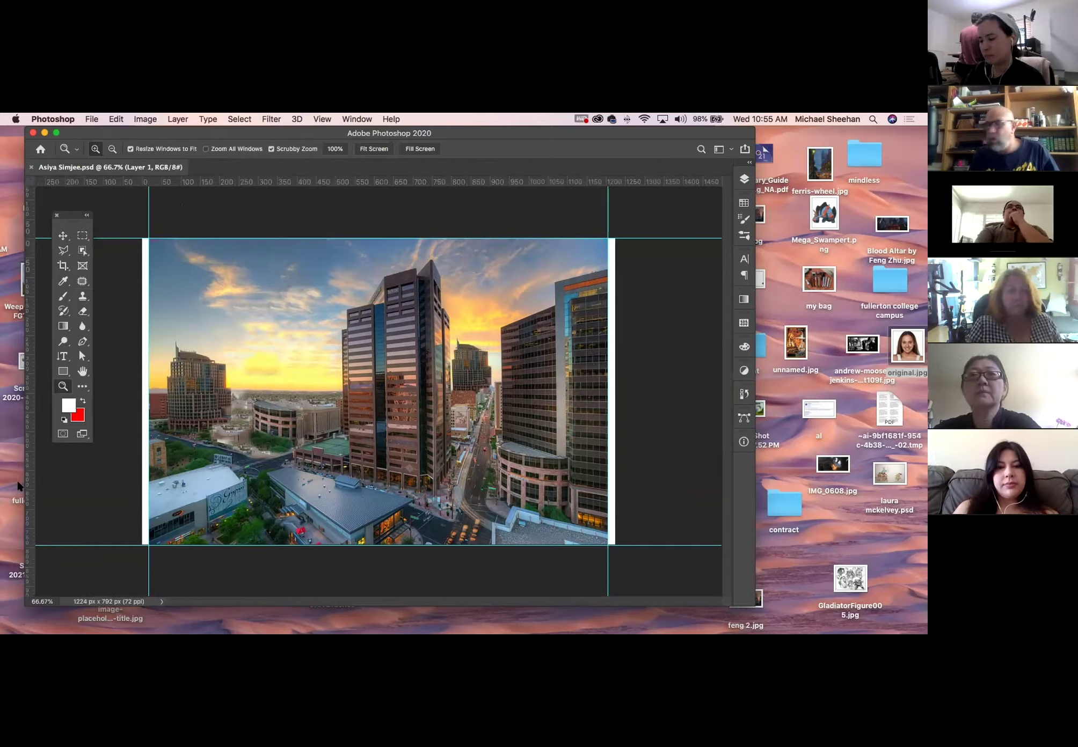
Clear all four guides framing the cityscape image
{"action": "left_click", "coordinate": [343, 119]}
{"action": "mouse_move", "coordinate": [316, 119]}
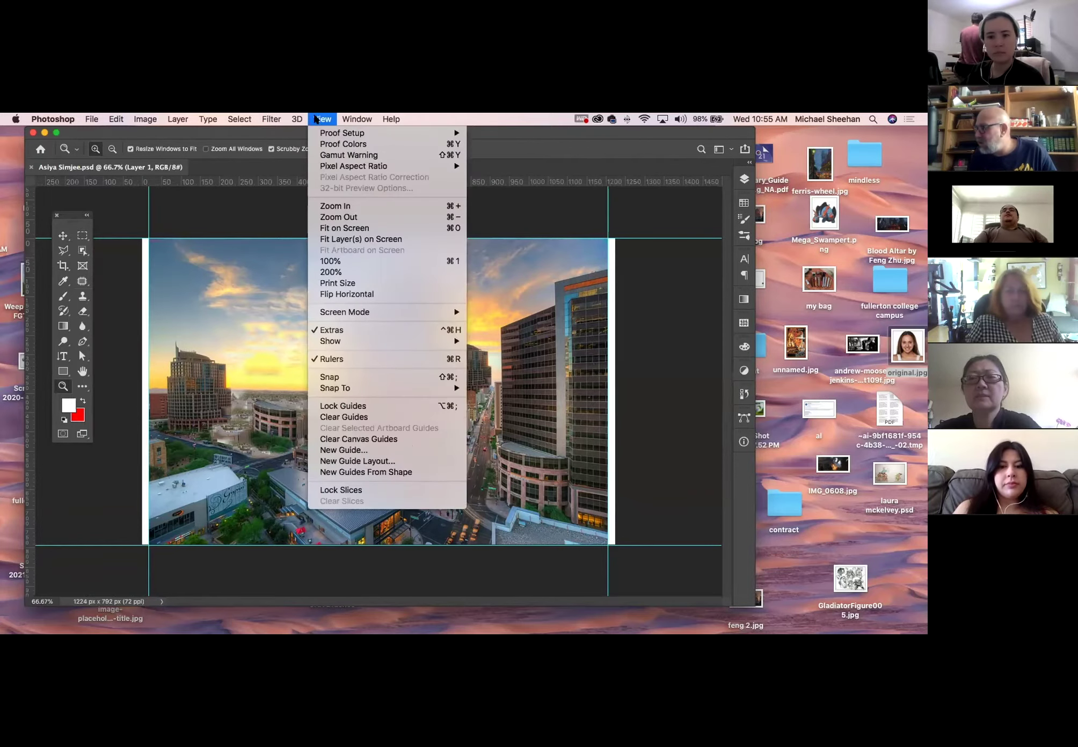
{"action": "left_click", "coordinate": [371, 418]}
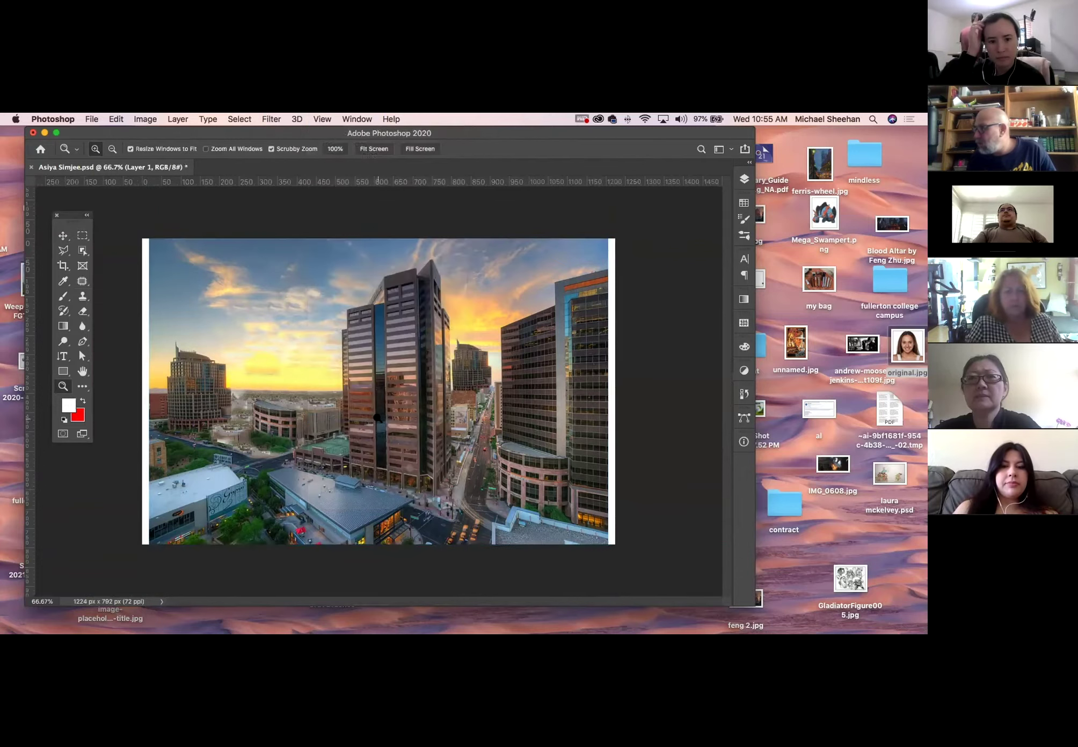
{"action": "left_click", "coordinate": [311, 118]}
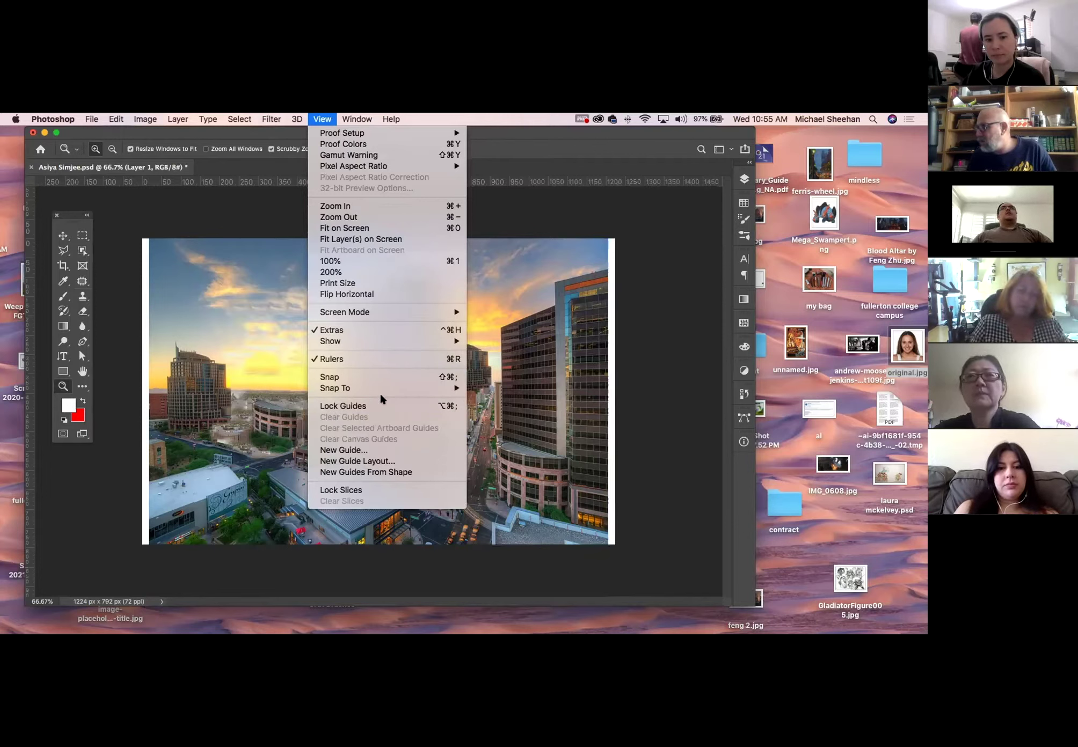
{"action": "left_click", "coordinate": [317, 119]}
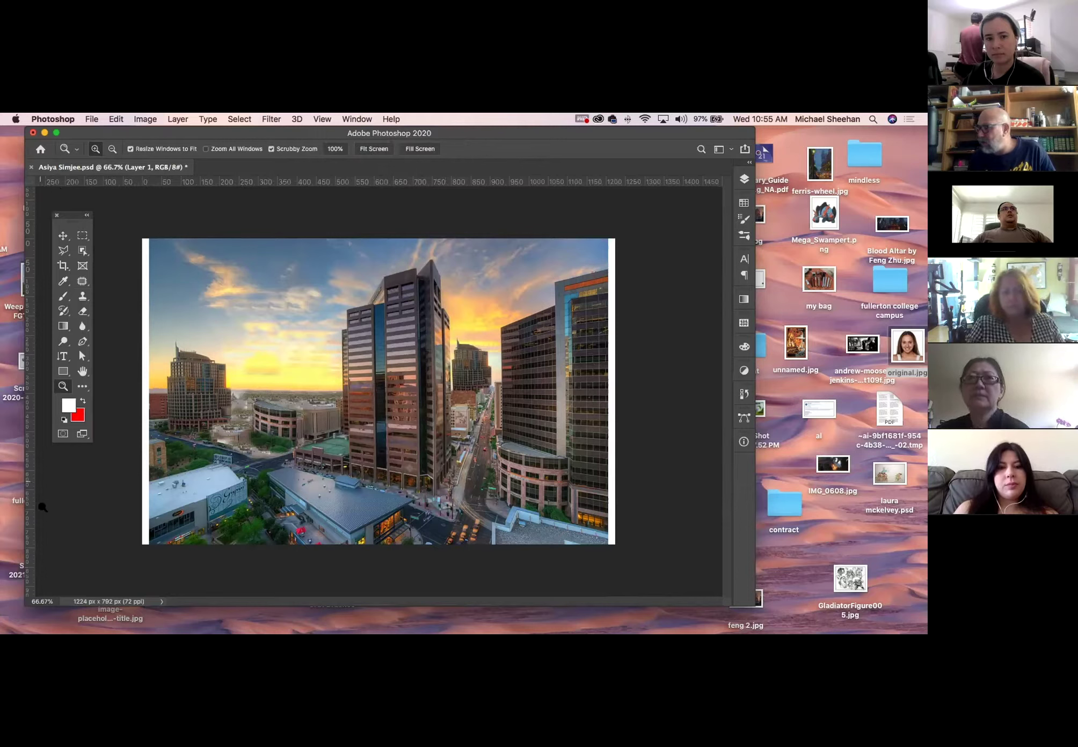
Add a horizontal guide across the sky near the image's upper edge and switch the ruler units to inches
{"action": "left_click_drag", "start_coordinate": [187, 184], "coordinate": [184, 256]}
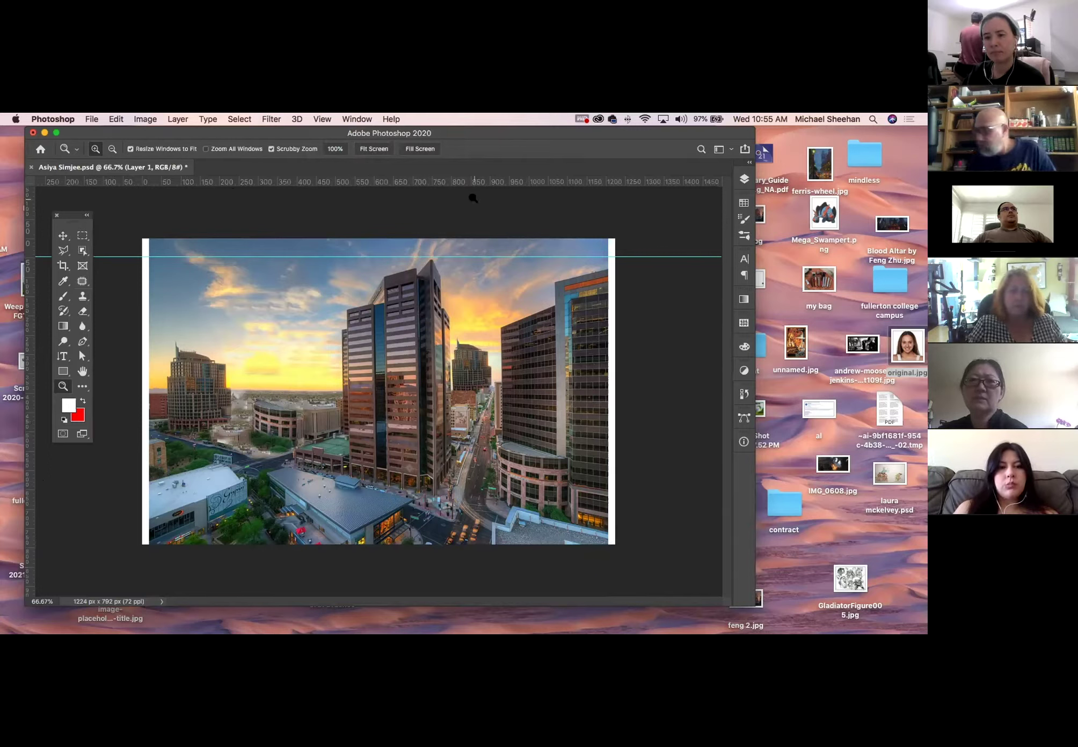
{"action": "right_click", "coordinate": [267, 183]}
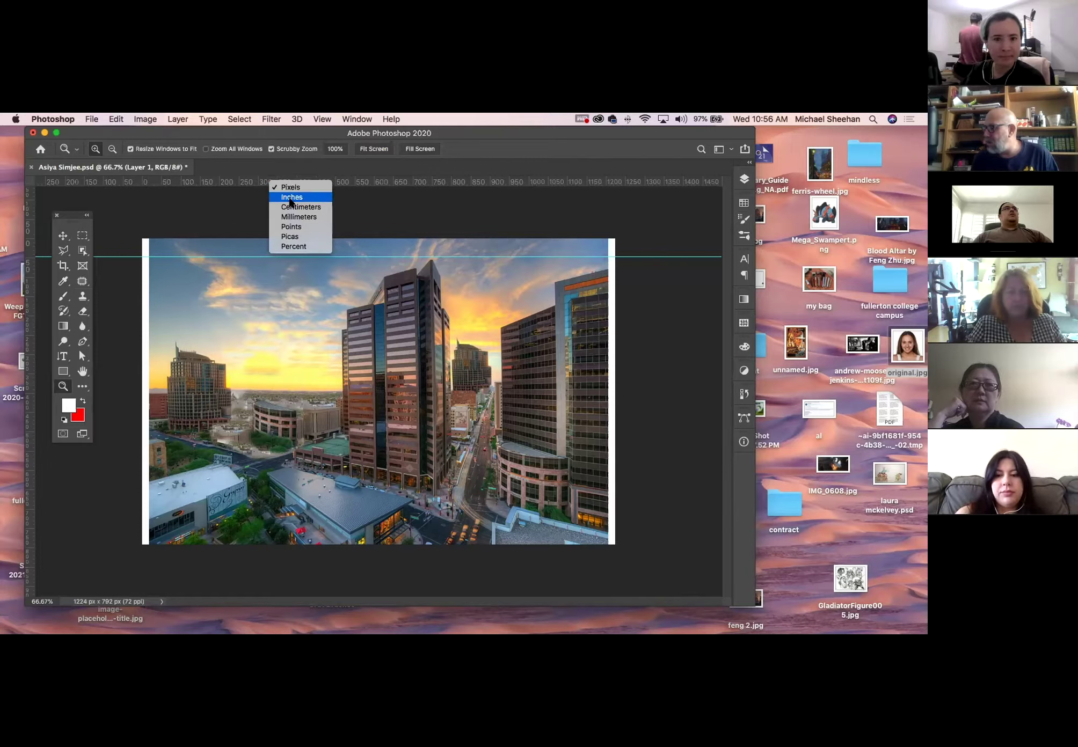
{"action": "left_click", "coordinate": [290, 199]}
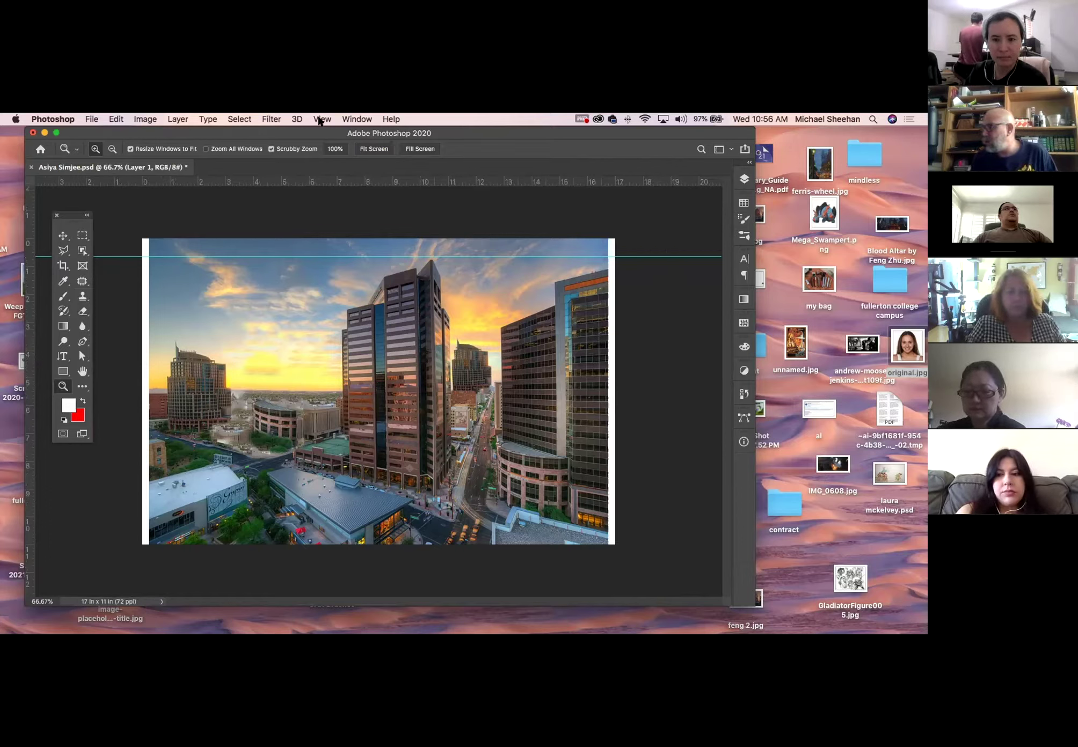
Clear the horizontal guide from the document
{"action": "left_click", "coordinate": [352, 118]}
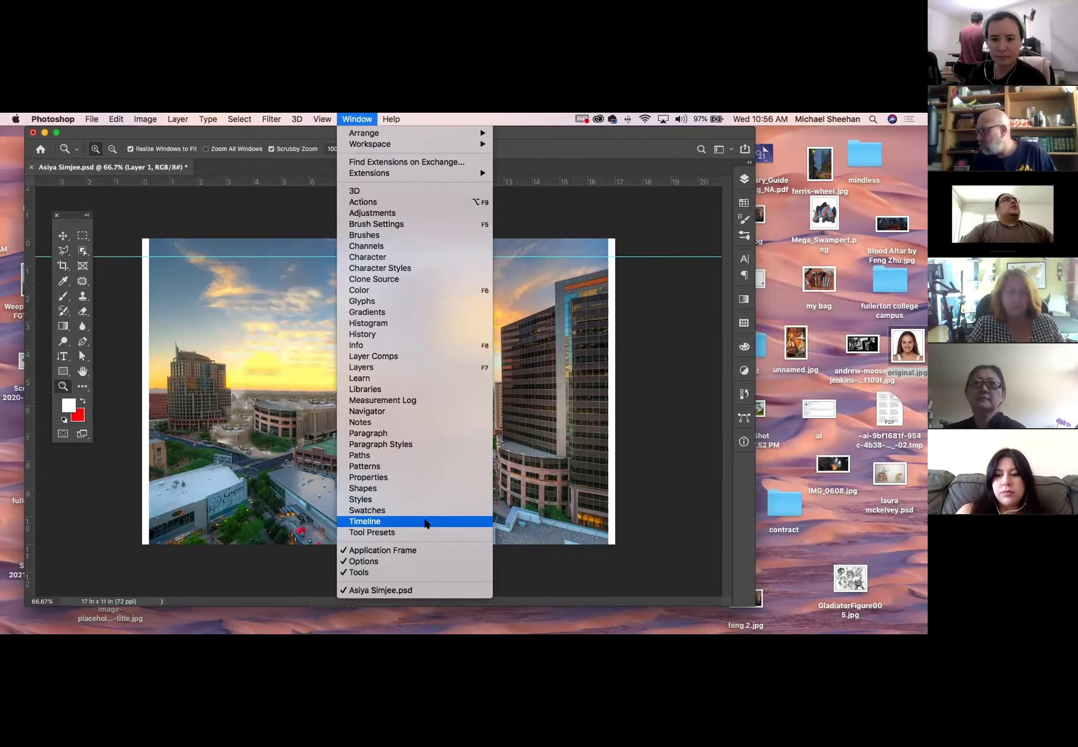
{"action": "mouse_move", "coordinate": [316, 119]}
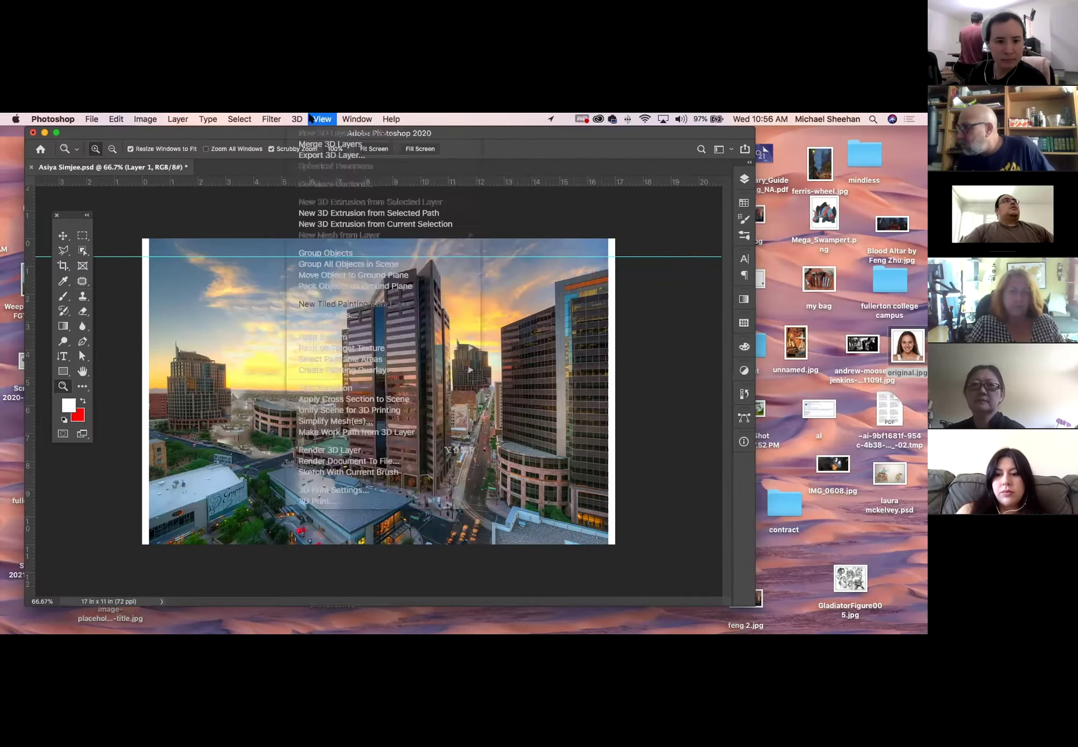
{"action": "left_click", "coordinate": [344, 418]}
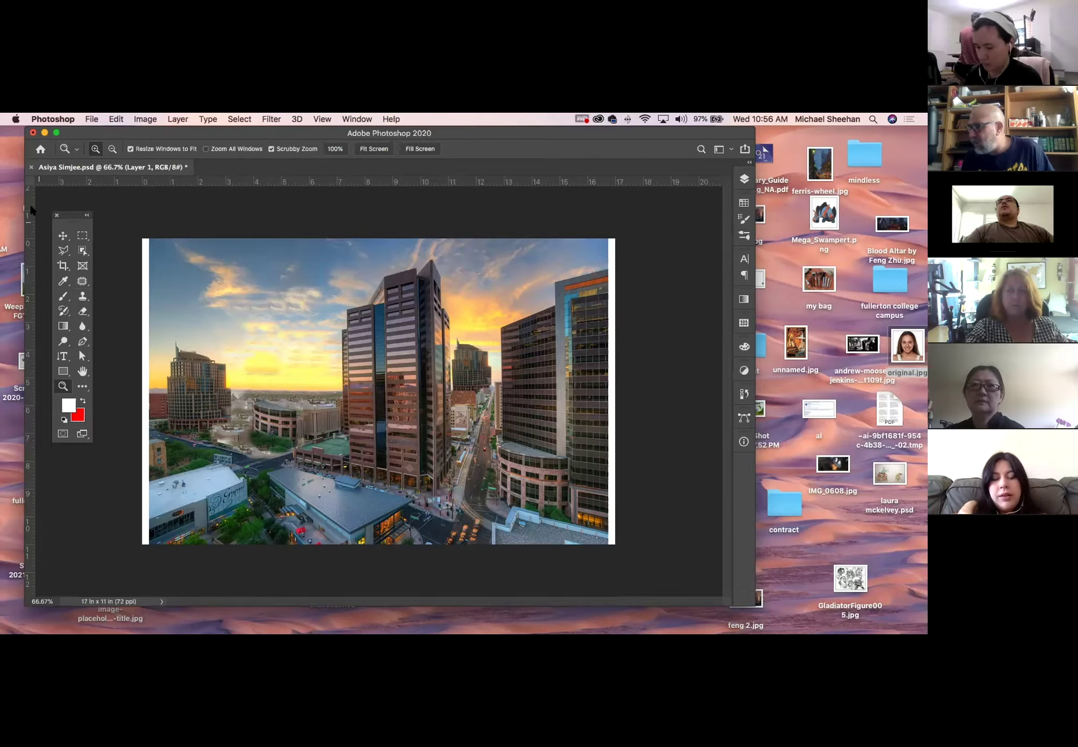
Move the ruler origin to the central tower's upper-left corner and place a vertical guide at about 1 inch
{"action": "left_click_drag", "start_coordinate": [28, 175], "coordinate": [346, 309]}
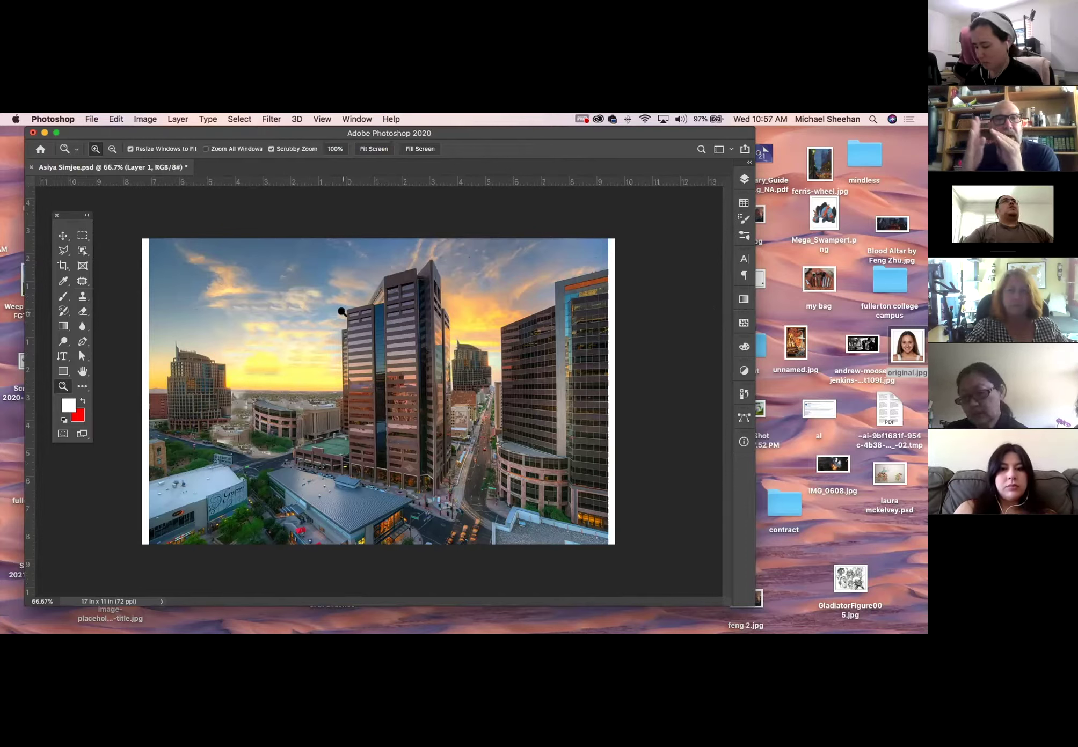
{"action": "left_click_drag", "start_coordinate": [403, 182], "coordinate": [372, 247]}
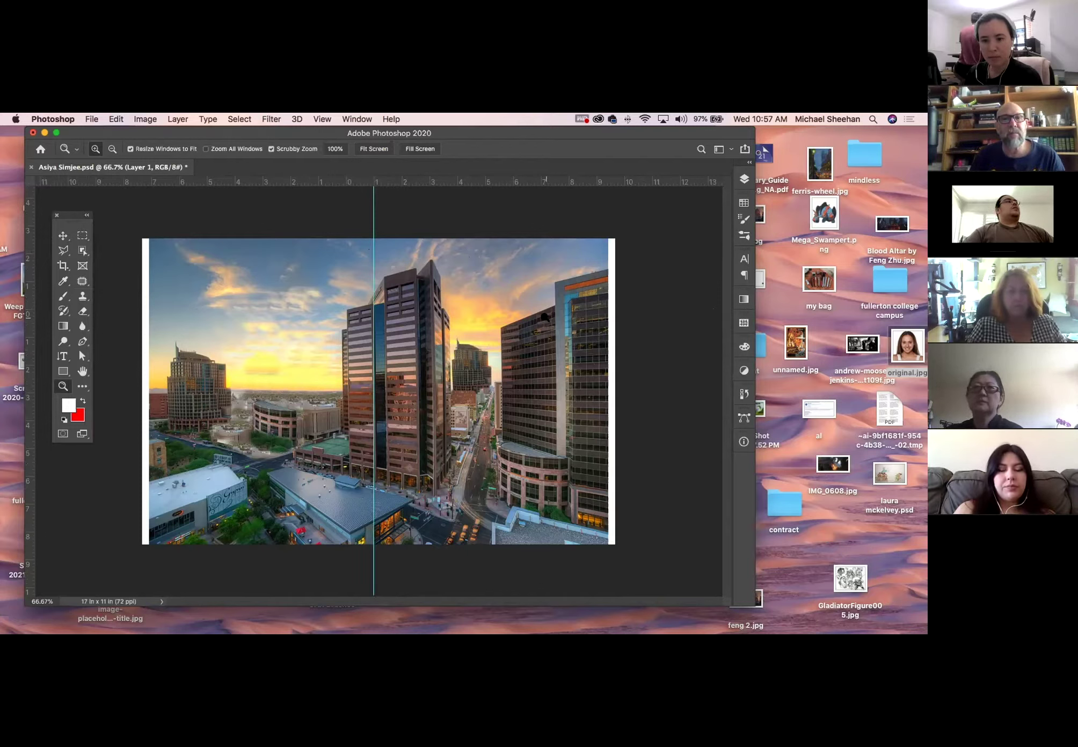
Remove the single vertical guide by moving it off the canvas with the Move tool
{"action": "left_click", "coordinate": [368, 118]}
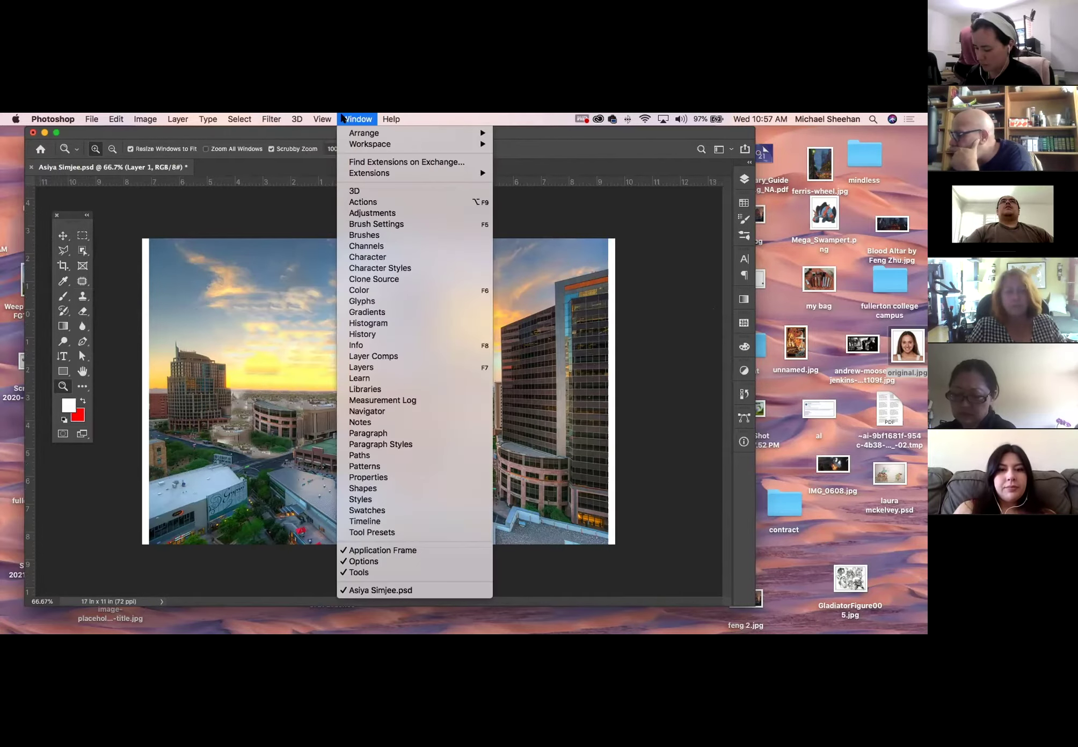
{"action": "mouse_move", "coordinate": [320, 118]}
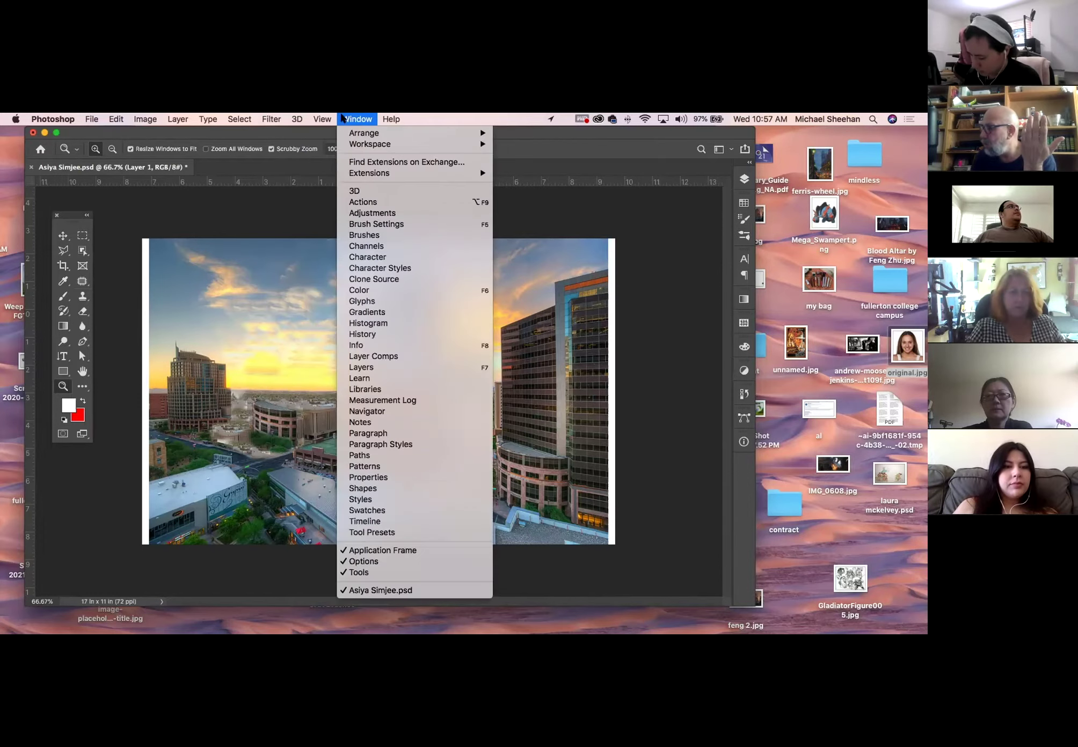
{"action": "left_click", "coordinate": [321, 118]}
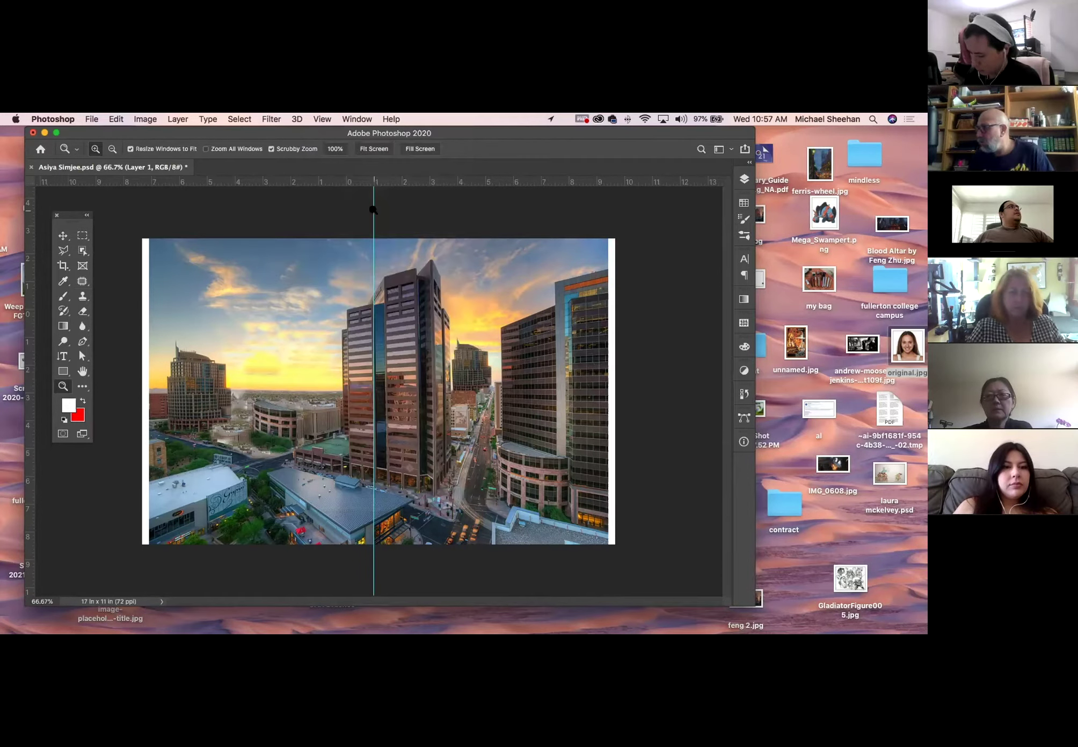
{"action": "left_click", "coordinate": [63, 235]}
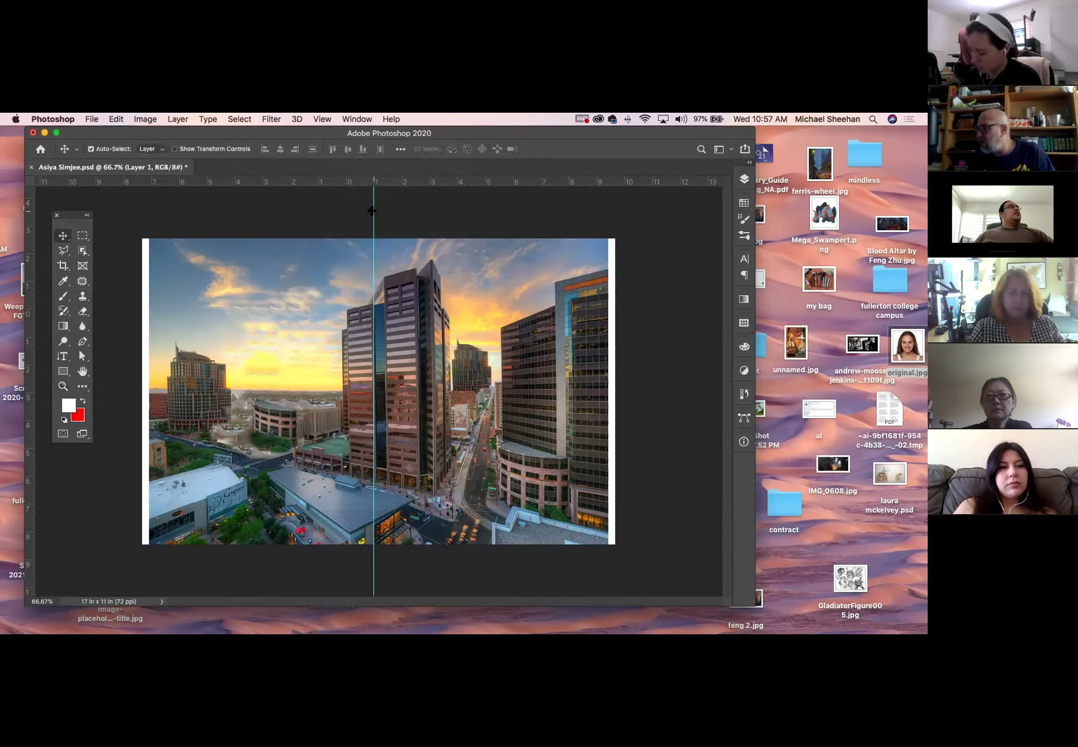
{"action": "left_click_drag", "start_coordinate": [371, 210], "coordinate": [28, 220]}
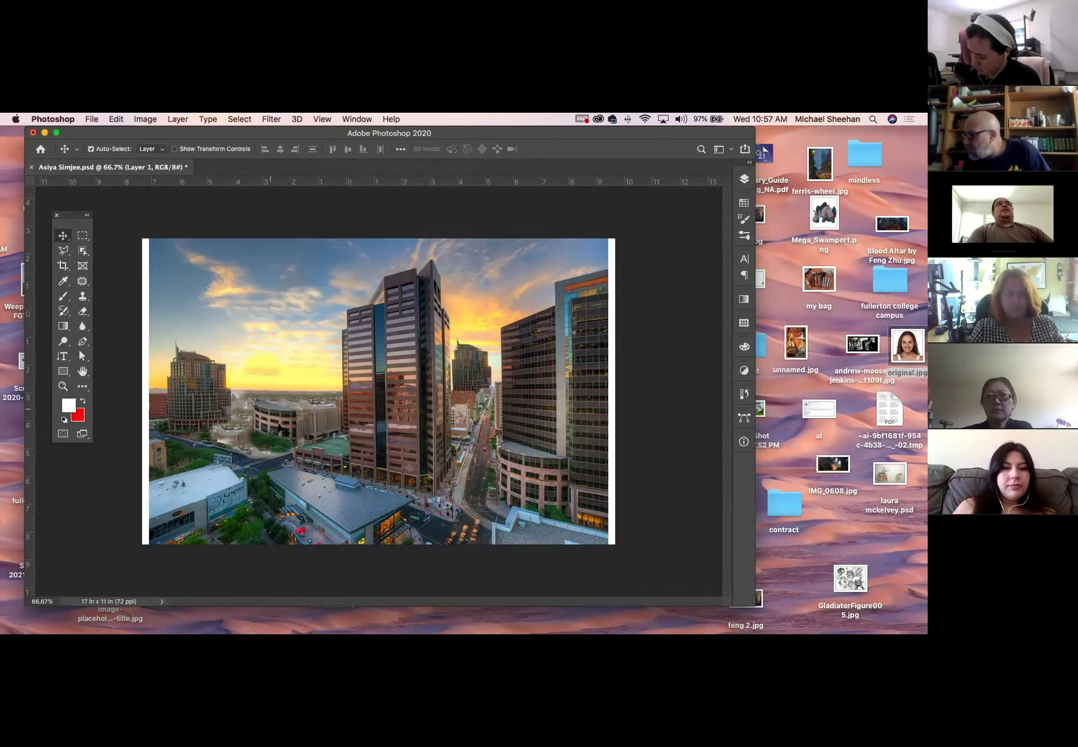
Examine the cityscape up close, checking the cloned area around the curved building and the street beside the central tower
{"action": "left_click", "coordinate": [63, 386]}
{"action": "left_click", "coordinate": [342, 454]}
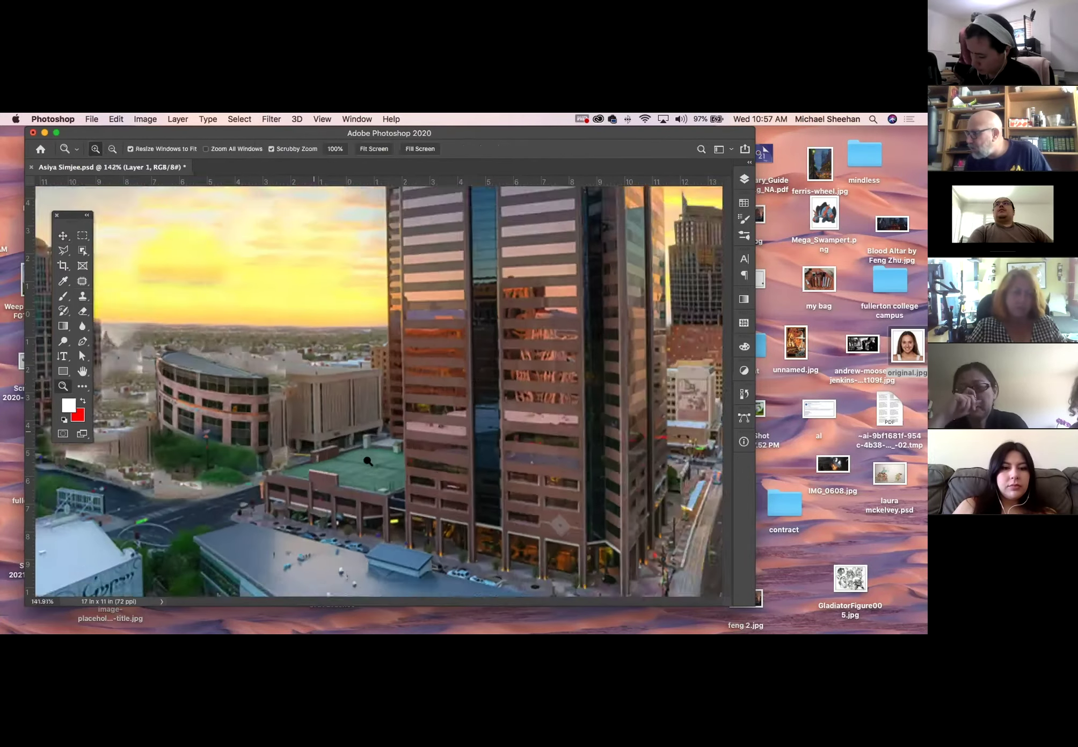
{"action": "left_click_drag", "start_coordinate": [342, 453], "coordinate": [341, 453]}
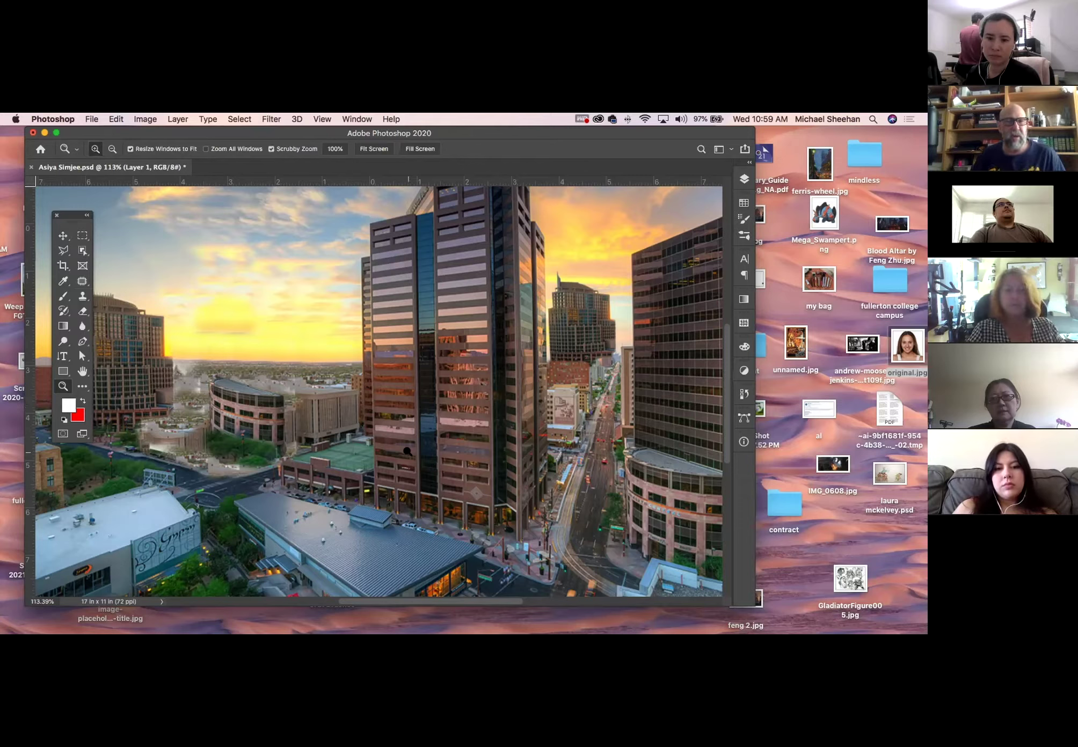
{"action": "left_click_drag", "start_coordinate": [508, 391], "coordinate": [477, 368]}
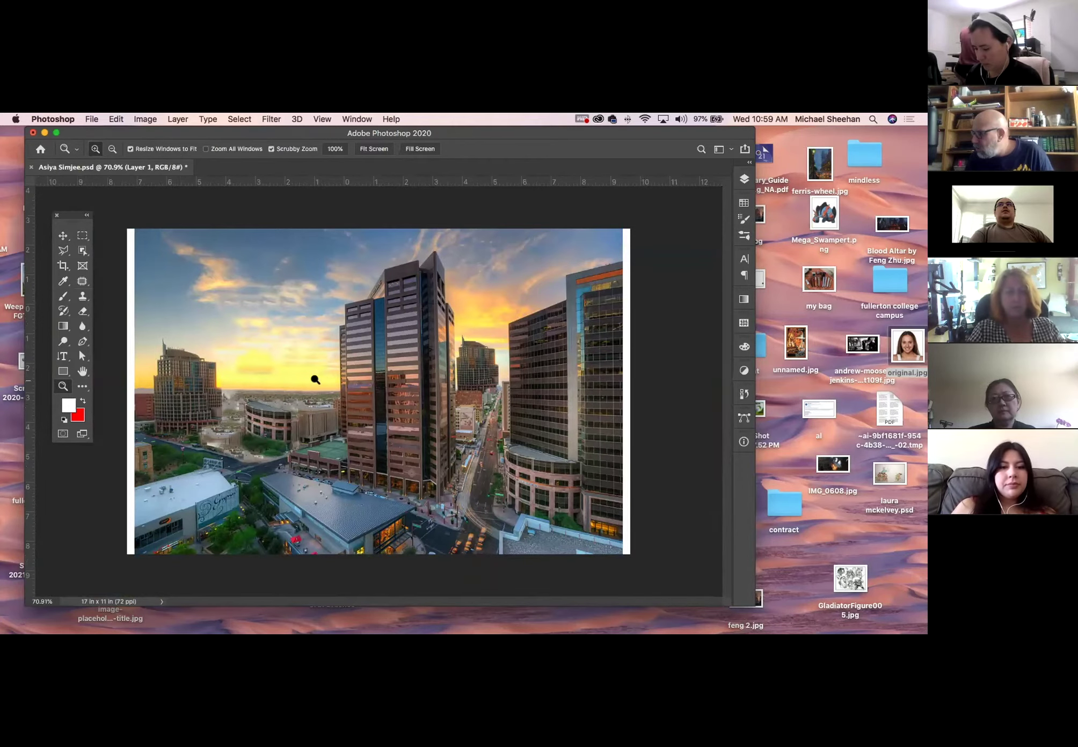
{"action": "left_click_drag", "start_coordinate": [241, 373], "coordinate": [261, 390]}
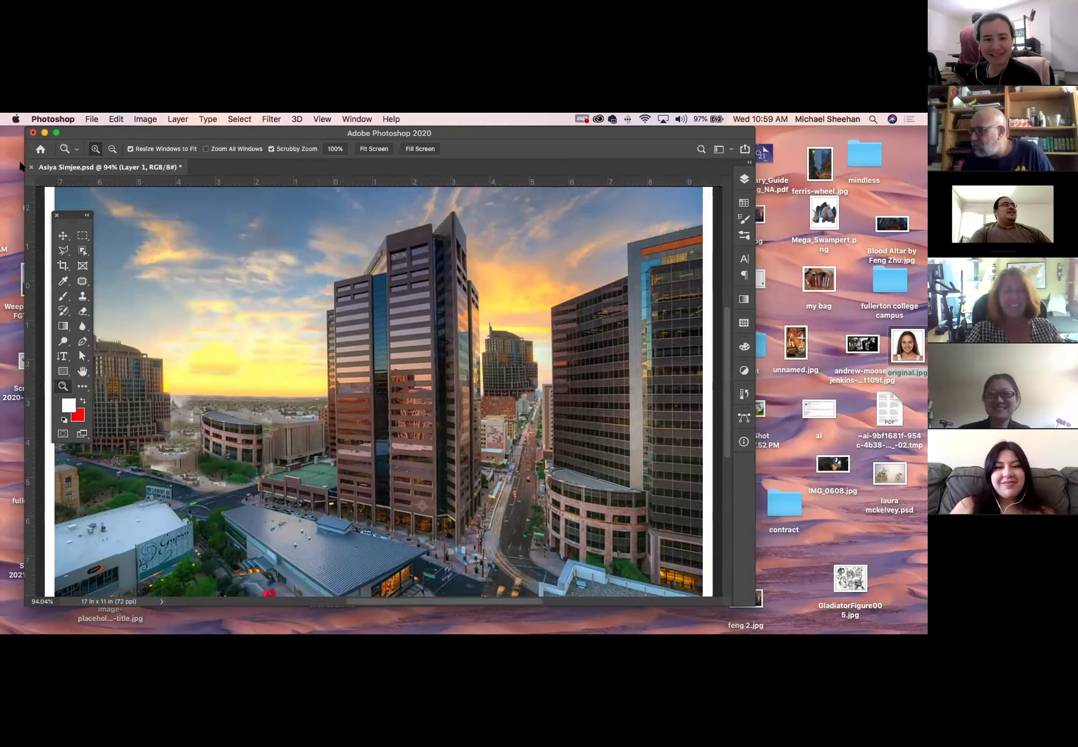
Close the reviewed cityscape document without saving its changes
{"action": "left_click", "coordinate": [31, 167]}
{"action": "left_click", "coordinate": [416, 302]}
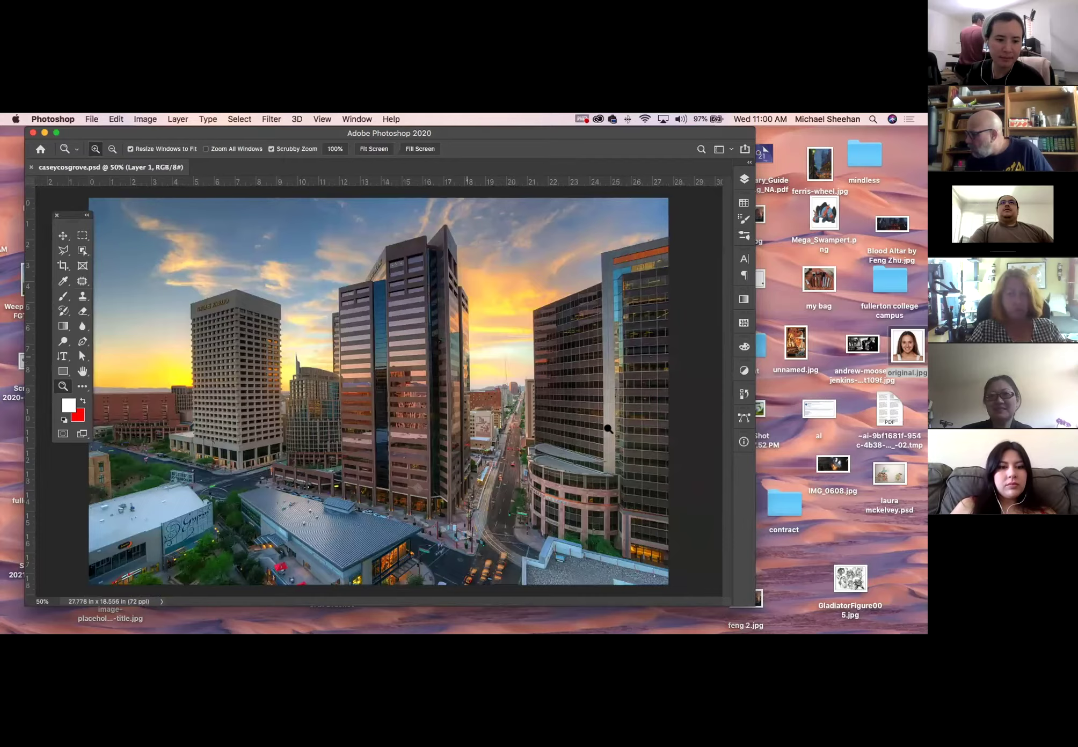
Inspect the next student's cityscape up close, toggling the visibility of Layer 1 and the Building layer to compare the edits
{"action": "left_click_drag", "start_coordinate": [613, 478], "coordinate": [551, 416]}
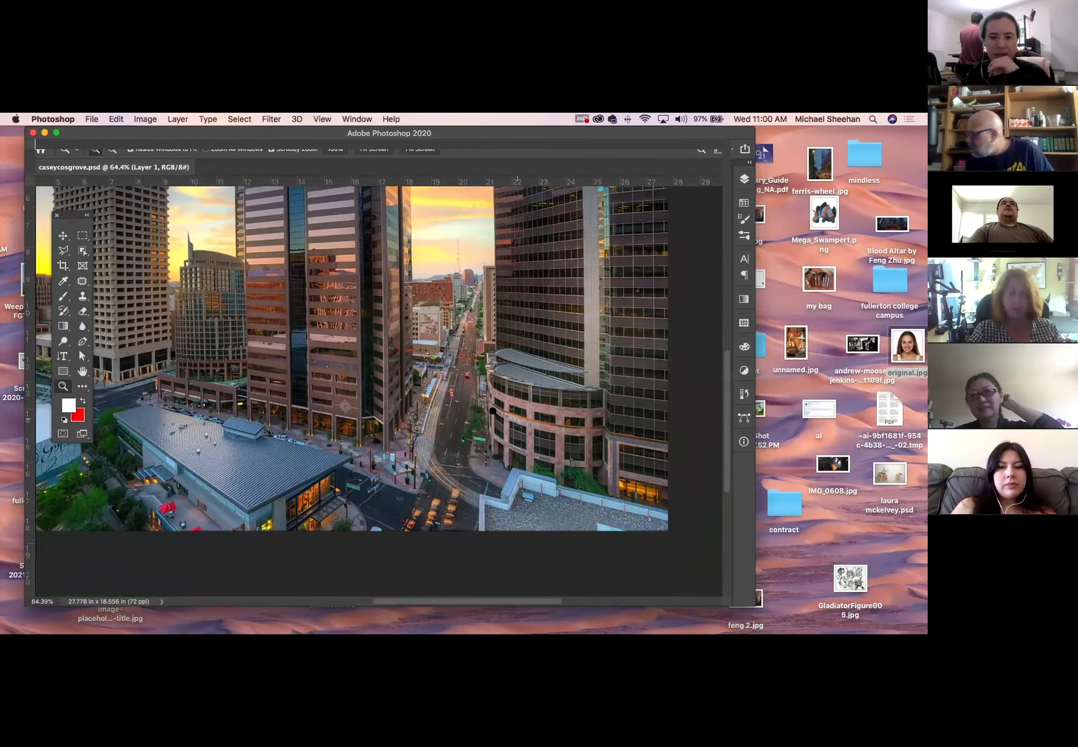
{"action": "left_click_drag", "start_coordinate": [453, 373], "coordinate": [503, 424]}
{"action": "key", "text": "super+r"}
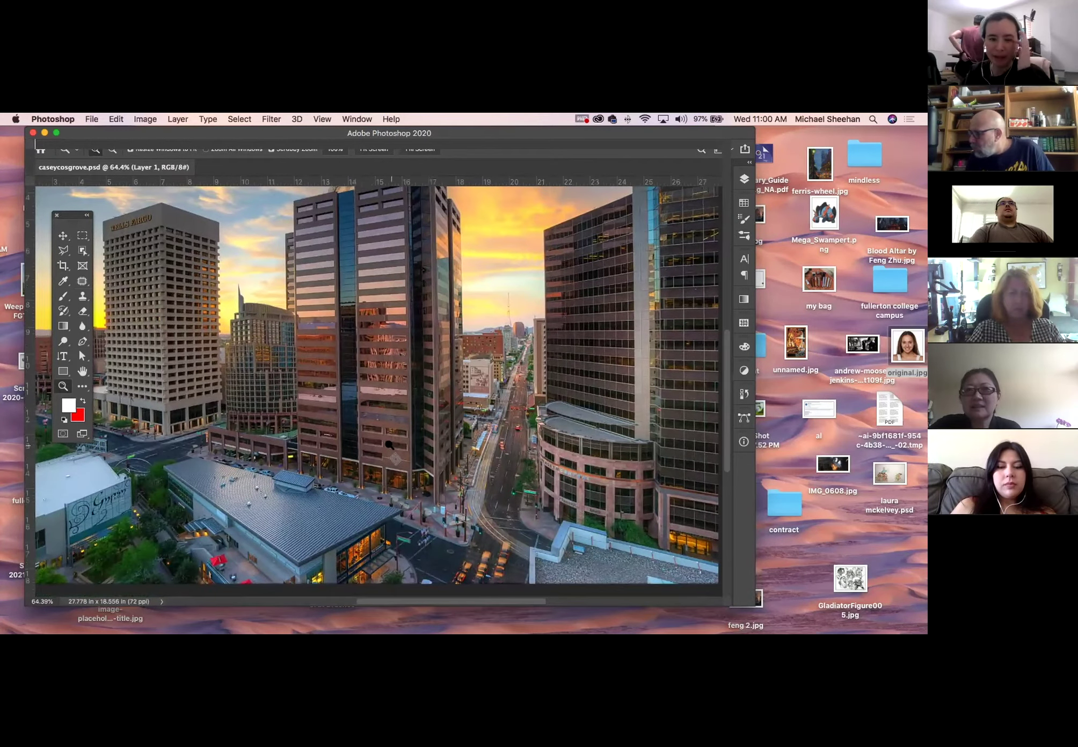
{"action": "left_click", "coordinate": [744, 179]}
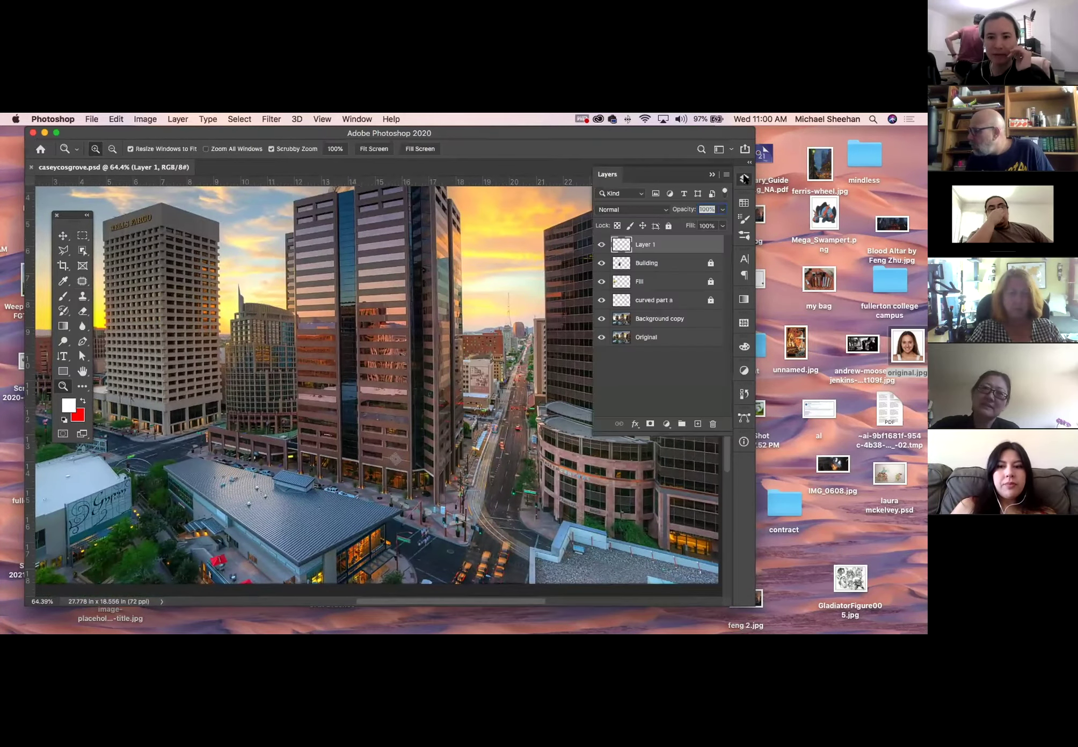
{"action": "left_click", "coordinate": [601, 245]}
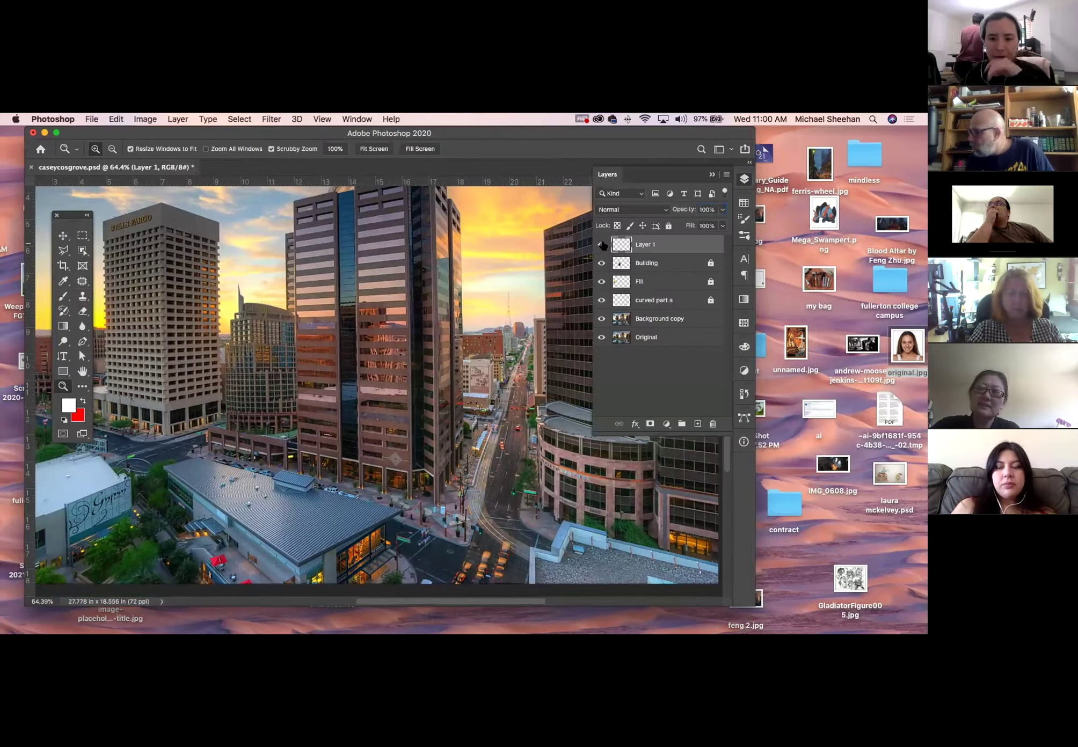
{"action": "left_click", "coordinate": [602, 245]}
{"action": "left_click", "coordinate": [600, 263]}
{"action": "left_click", "coordinate": [601, 263]}
{"action": "left_click", "coordinate": [600, 263]}
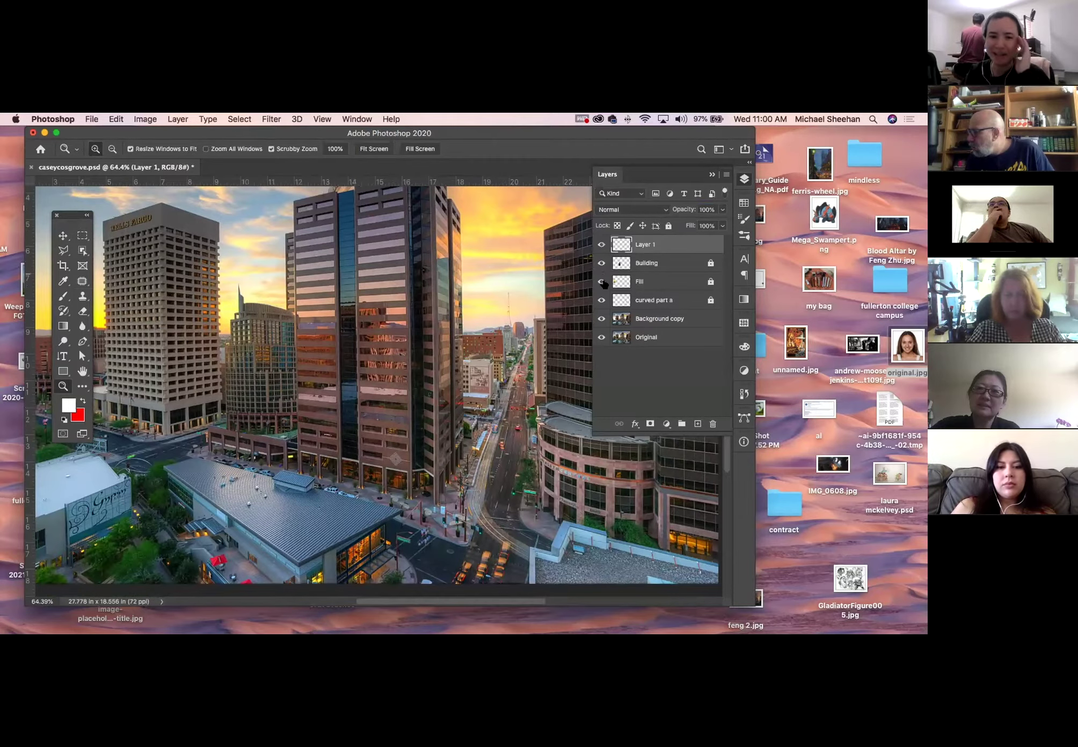
Toggle the Fill layer off and on to check what it covers in the cityscape
{"action": "left_click", "coordinate": [602, 281]}
{"action": "left_click", "coordinate": [601, 281]}
{"action": "left_click", "coordinate": [601, 282]}
{"action": "left_click", "coordinate": [602, 282]}
View the whole cityscape and toggle the "curved part a" layer, checking the Background copy layer as well
{"action": "scroll", "coordinate": [370, 294], "scroll_direction": "left", "scroll_amount": 3}
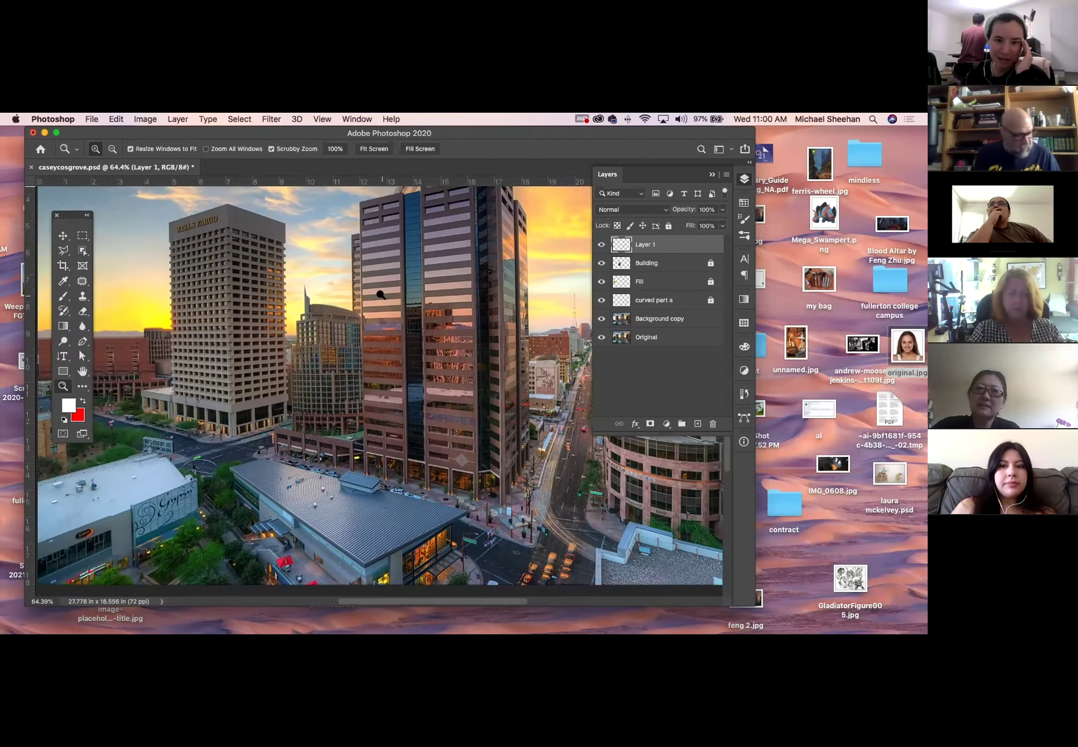
{"action": "left_click", "coordinate": [381, 294], "text": "alt"}
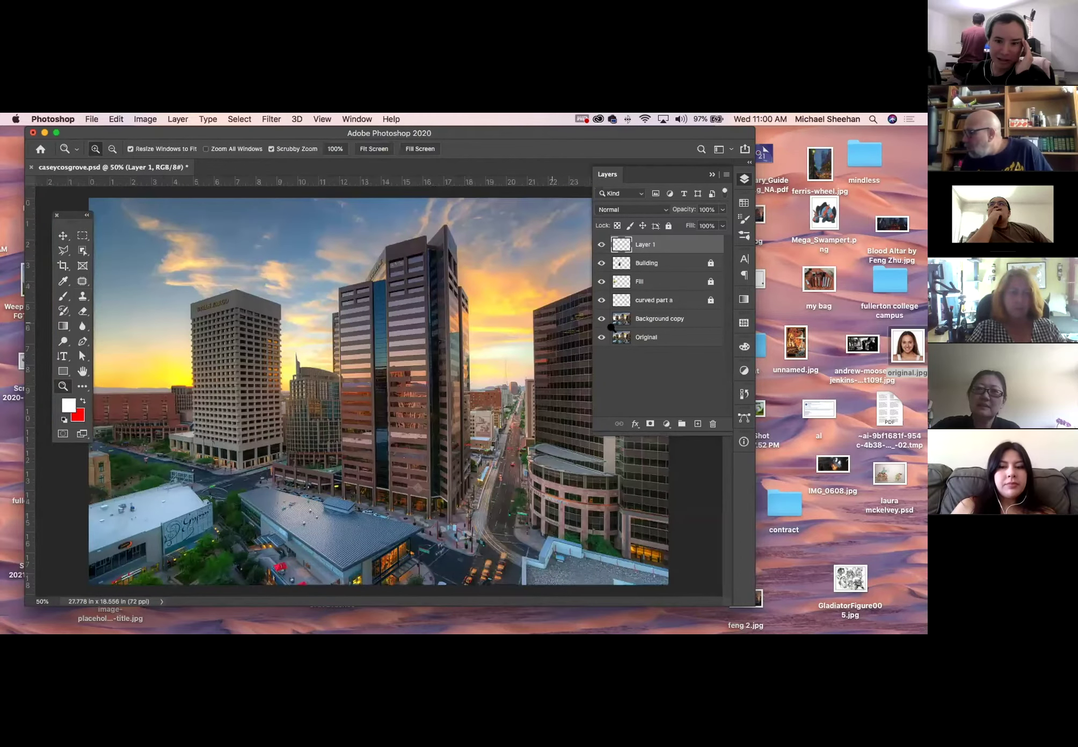
{"action": "left_click", "coordinate": [601, 300]}
{"action": "left_click", "coordinate": [601, 300]}
{"action": "left_click", "coordinate": [601, 300]}
{"action": "left_click", "coordinate": [601, 300]}
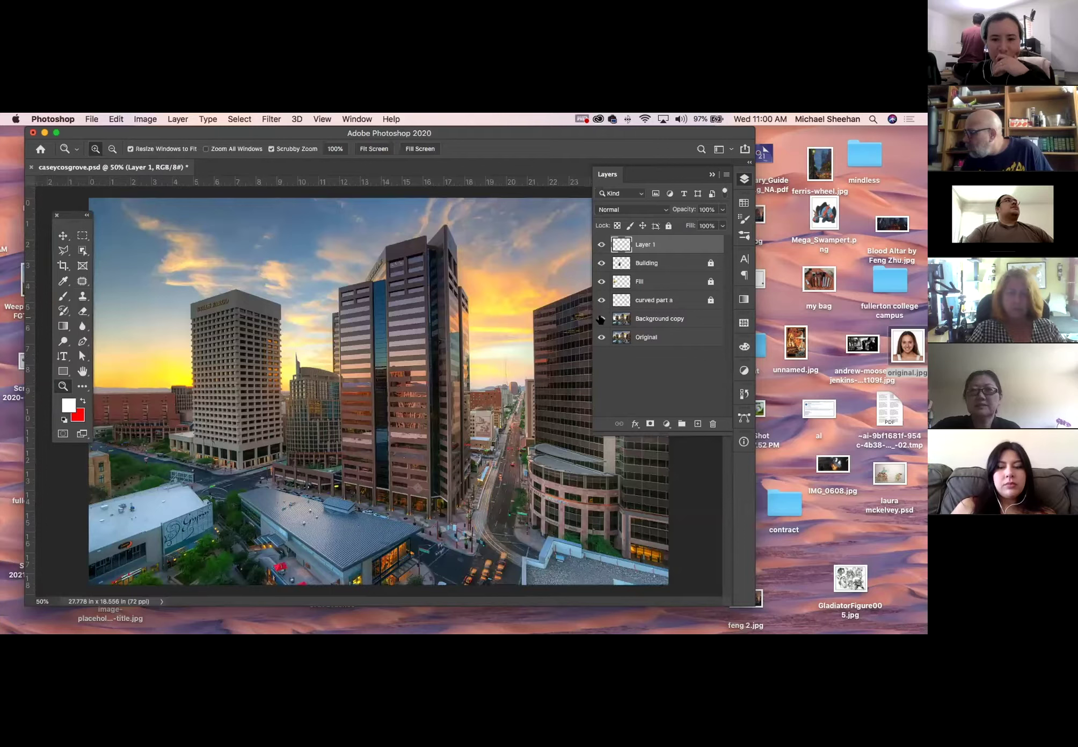
{"action": "left_click", "coordinate": [601, 319]}
Compare the cityscape with and without the Fill layer, leaving that layer hidden
{"action": "left_click", "coordinate": [601, 281]}
{"action": "left_click", "coordinate": [601, 281]}
{"action": "left_click", "coordinate": [601, 281]}
{"action": "left_click", "coordinate": [601, 281]}
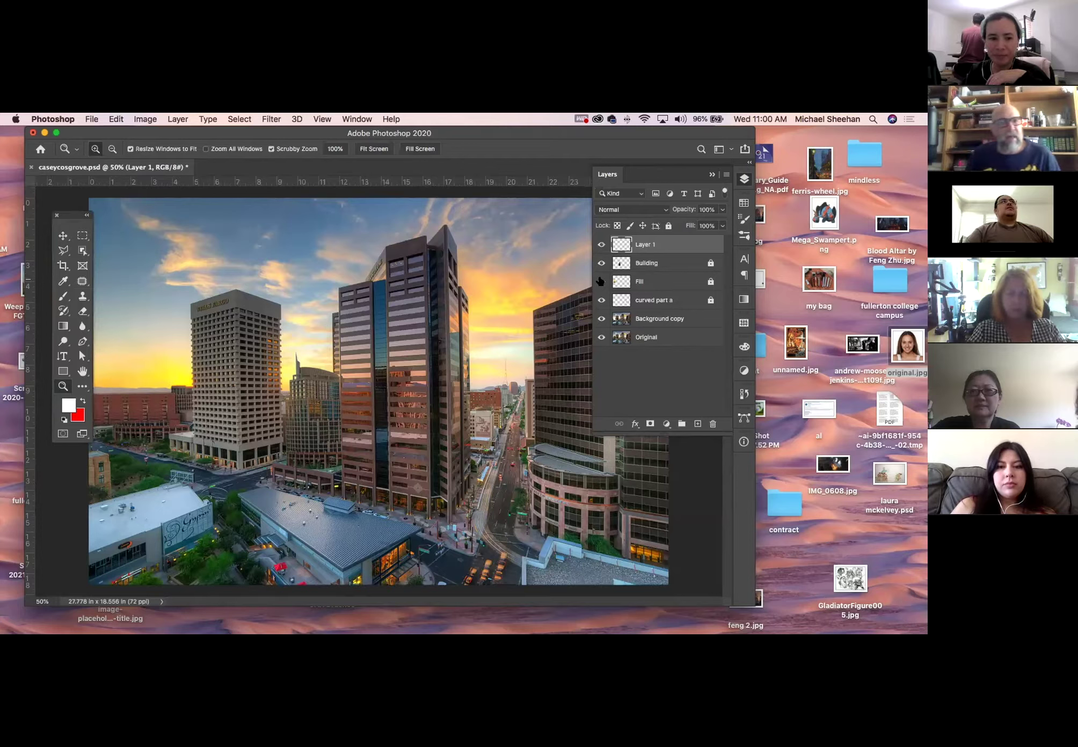
{"action": "left_click", "coordinate": [601, 282]}
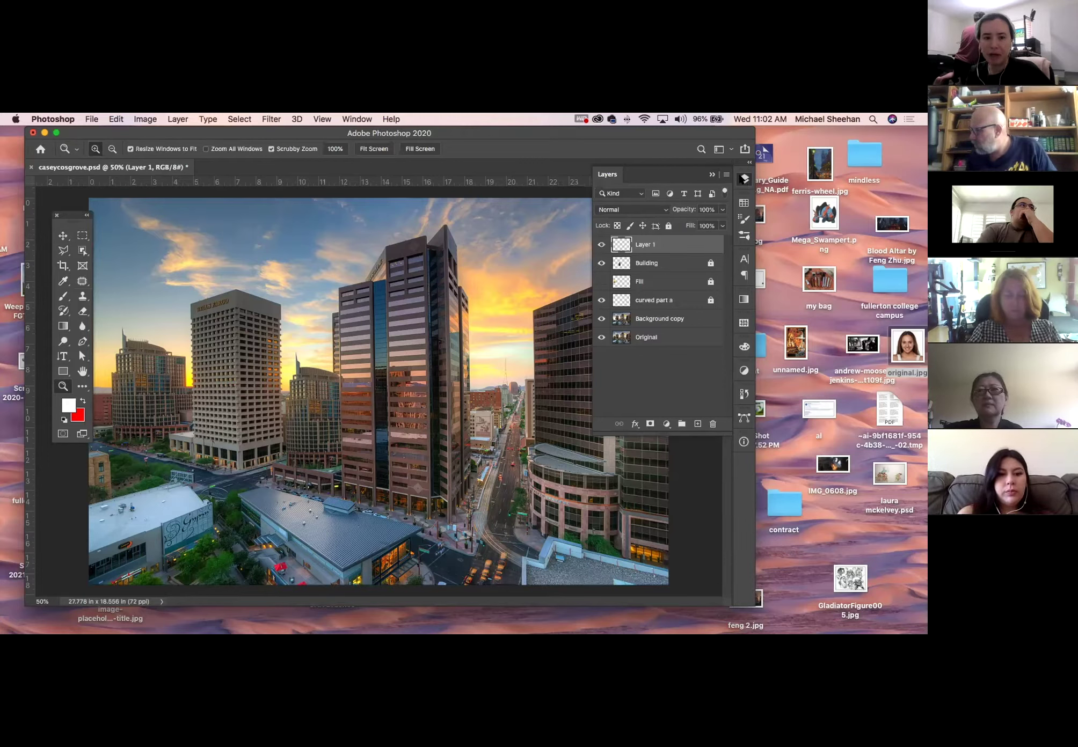
Collapse the layer list and close this student's cityscape, discarding the visibility changes
{"action": "left_click", "coordinate": [742, 178]}
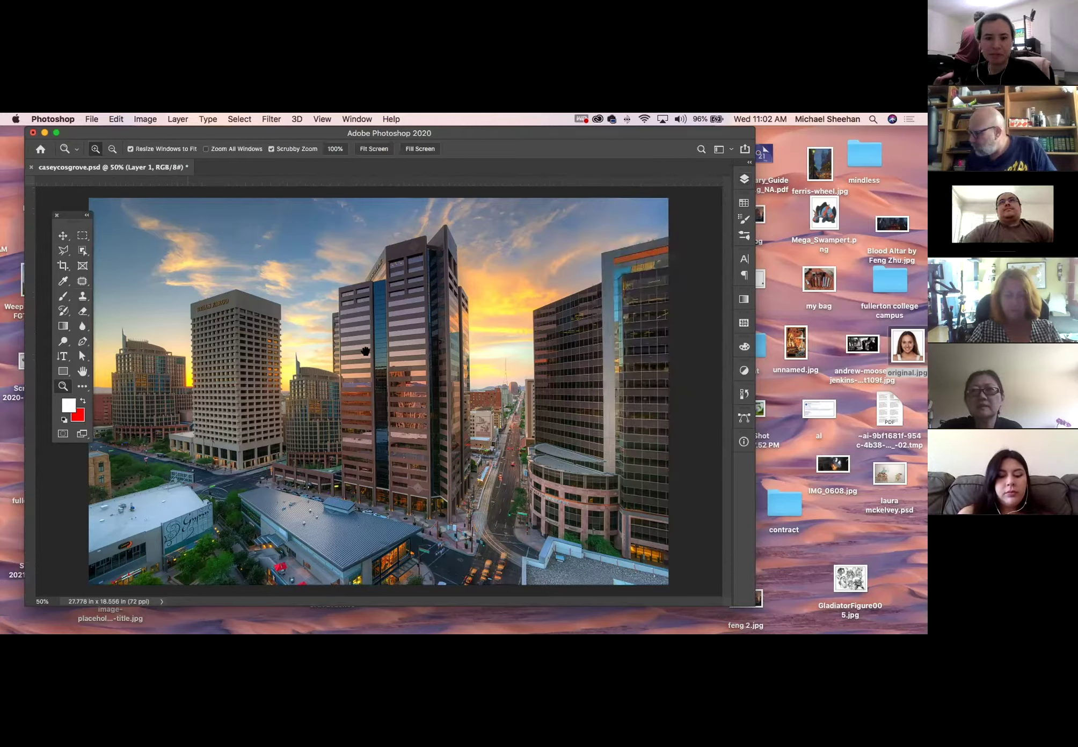
{"action": "left_click", "coordinate": [31, 167]}
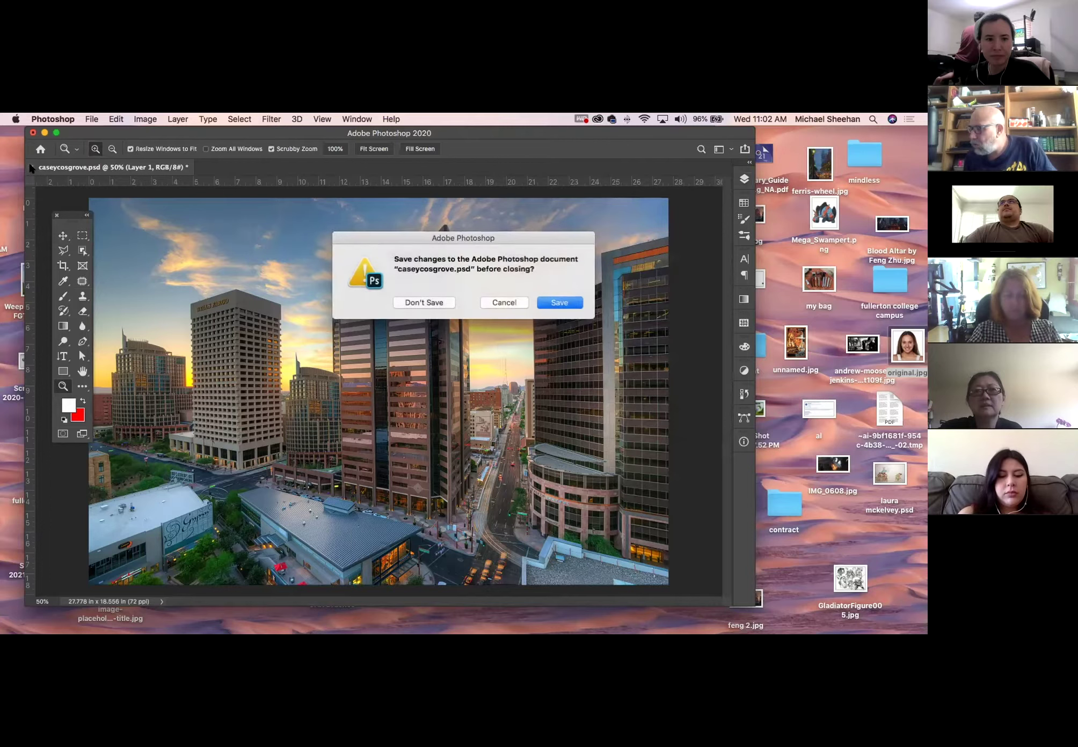
{"action": "left_click", "coordinate": [424, 302]}
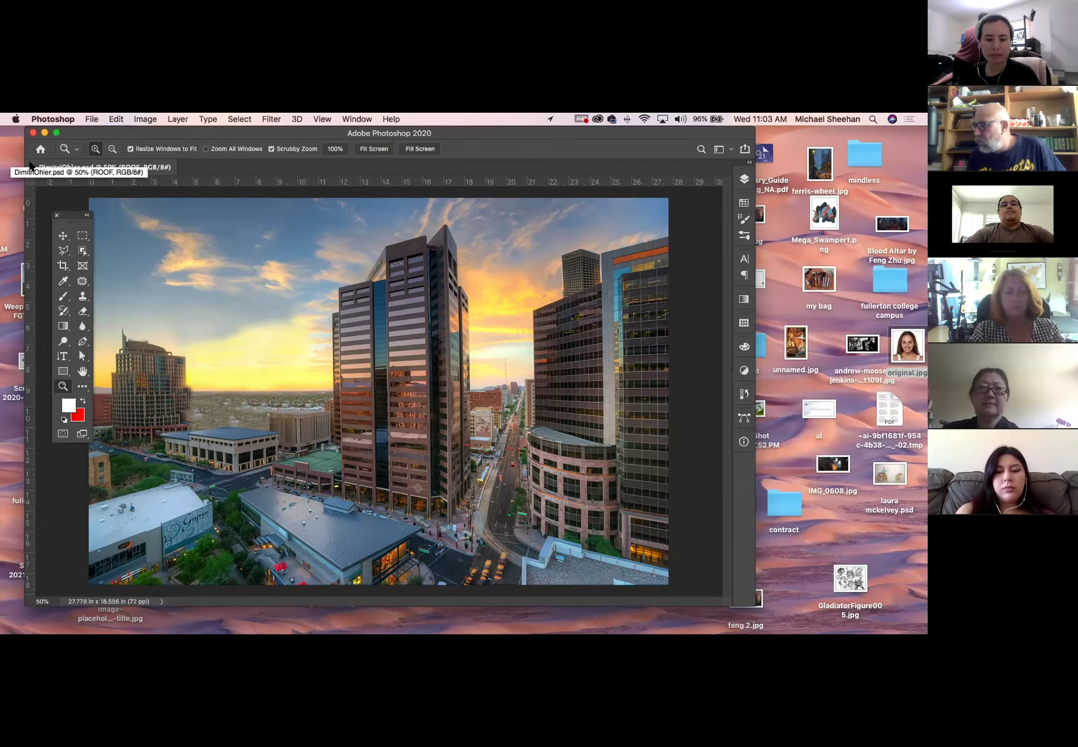
Close the current student's file and, with the purple-sky cityscape open, activate the Move tool and move the floating toolbox off the image
{"action": "left_click", "coordinate": [29, 168]}
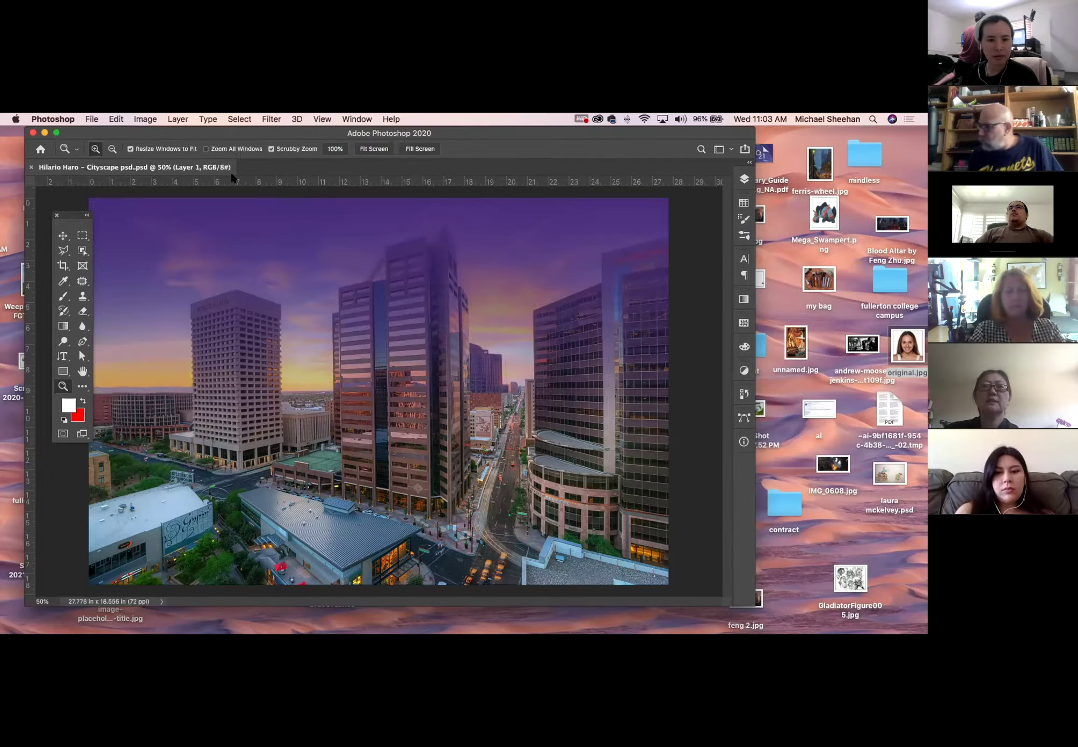
{"action": "left_click", "coordinate": [63, 237]}
{"action": "left_click_drag", "start_coordinate": [69, 216], "coordinate": [54, 203]}
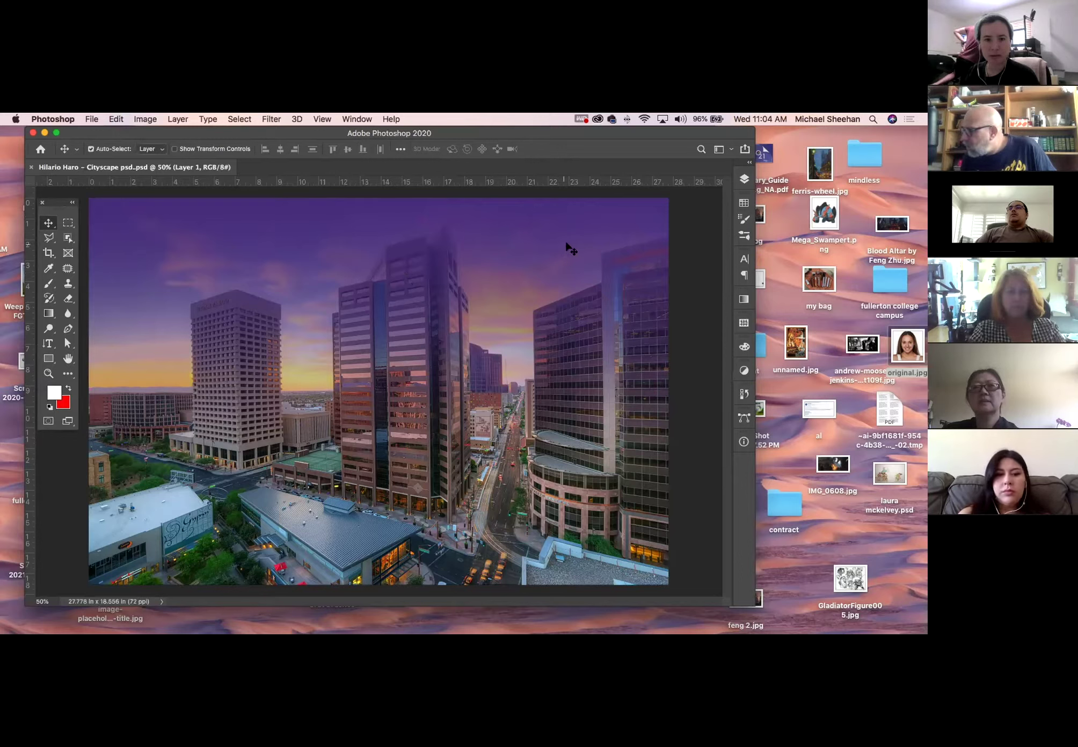
Show the layer list and toggle Layer 1 and Layer Background copy off and on to check what each contains
{"action": "left_click", "coordinate": [744, 178]}
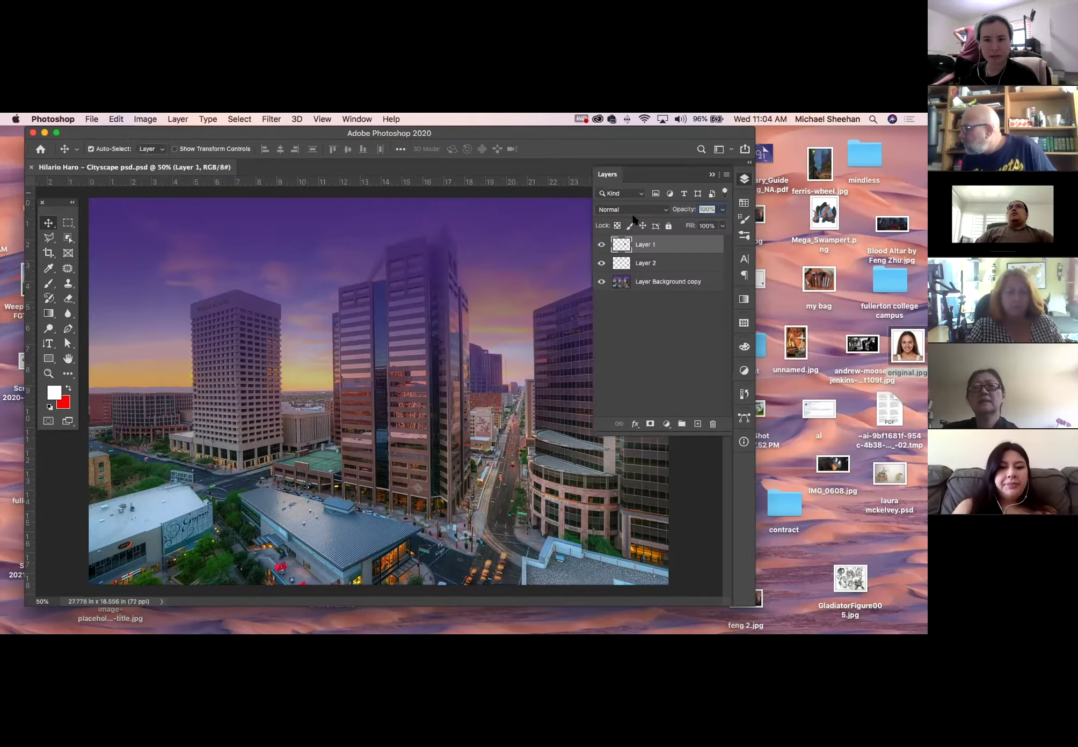
{"action": "left_click", "coordinate": [602, 245]}
{"action": "left_click", "coordinate": [602, 245]}
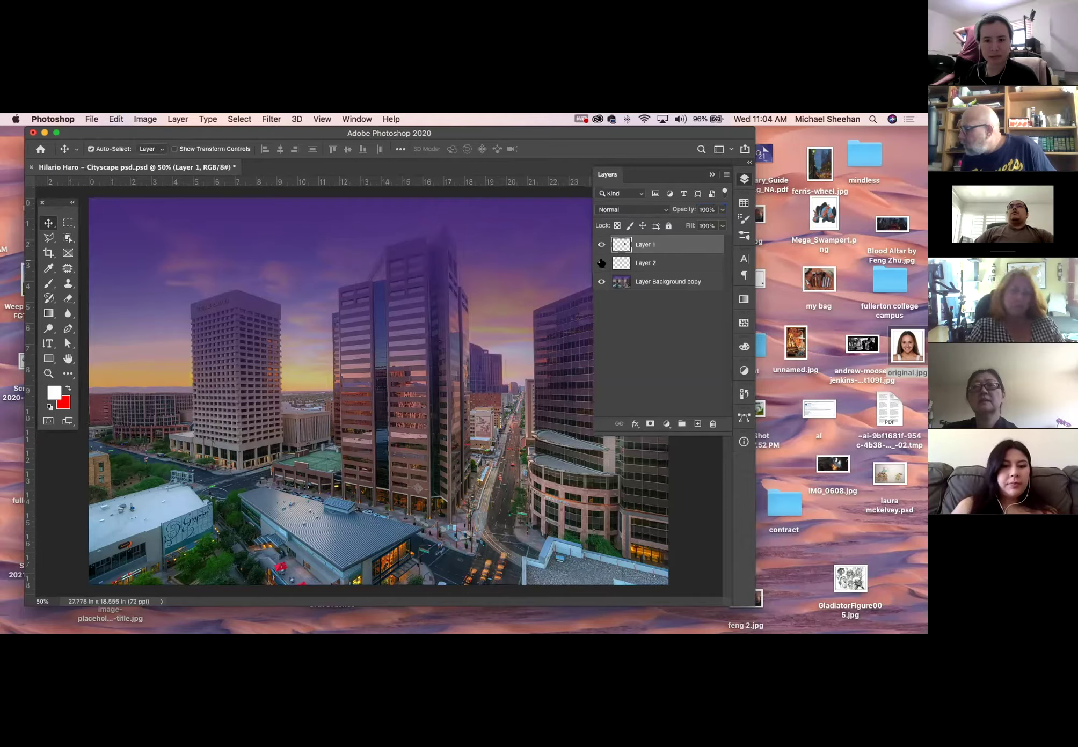
{"action": "left_click", "coordinate": [601, 282]}
{"action": "left_click", "coordinate": [601, 282]}
{"action": "left_click", "coordinate": [601, 282]}
{"action": "left_click", "coordinate": [601, 282]}
{"action": "left_click", "coordinate": [601, 282]}
{"action": "left_click", "coordinate": [601, 282]}
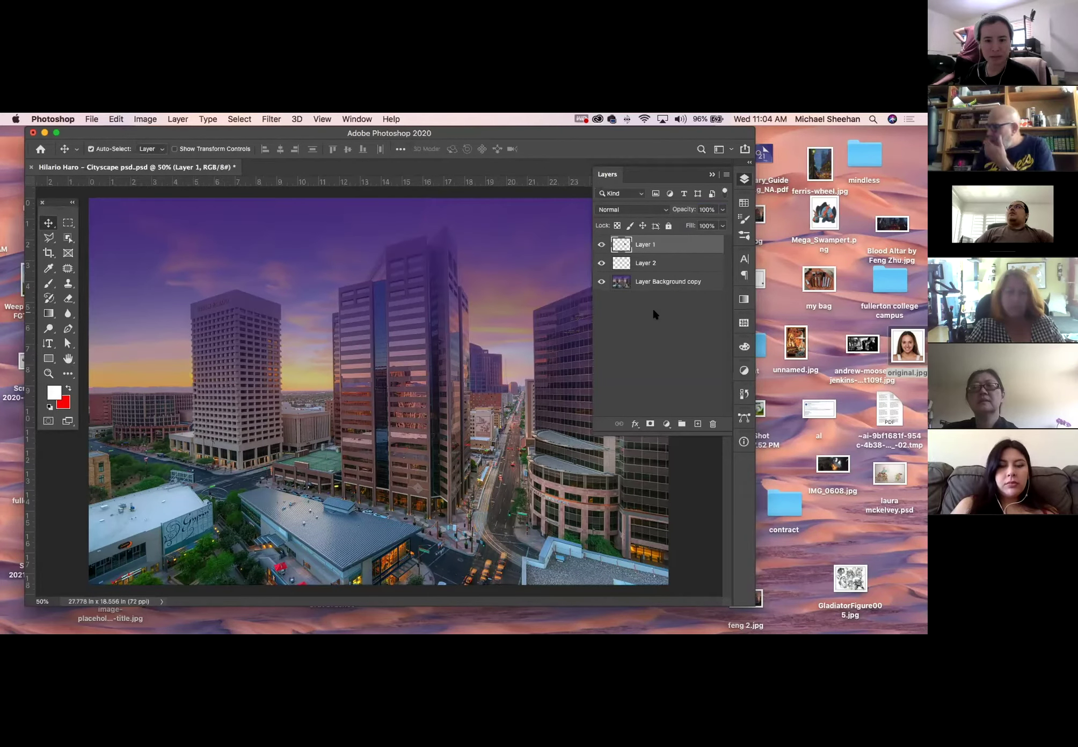
Select Layer 1, Layer 2 and Layer Background copy, merge them into one layer, and undo the merge
{"action": "left_click", "coordinate": [676, 283], "text": "shift"}
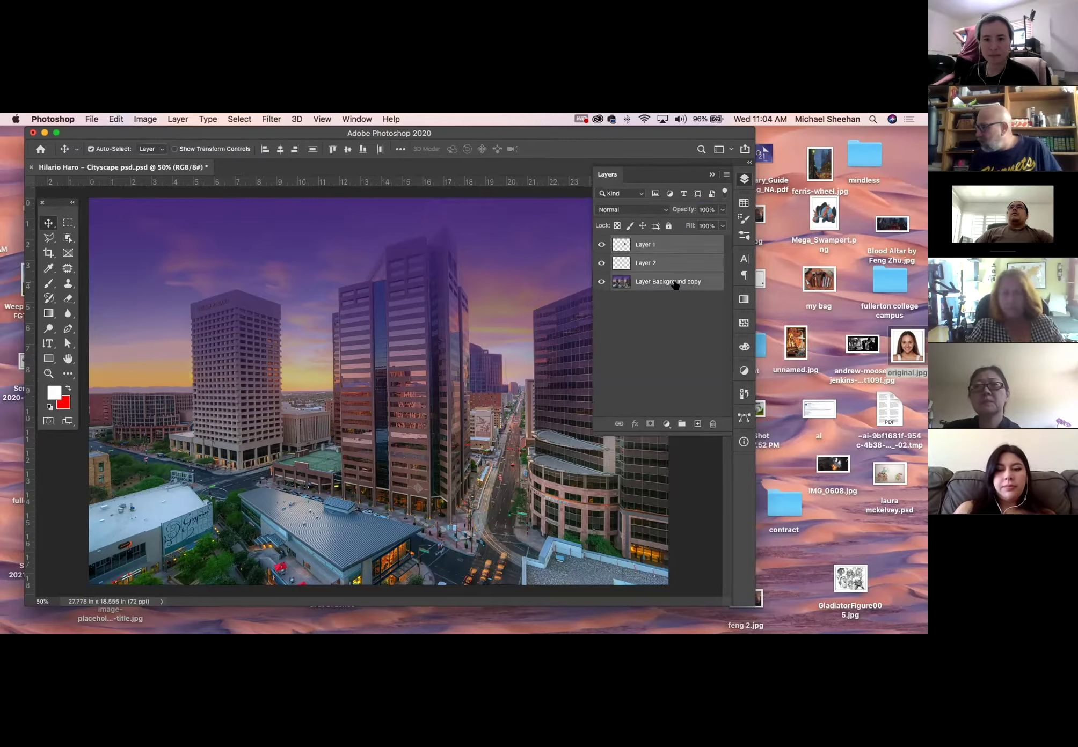
{"action": "left_click", "coordinate": [742, 181]}
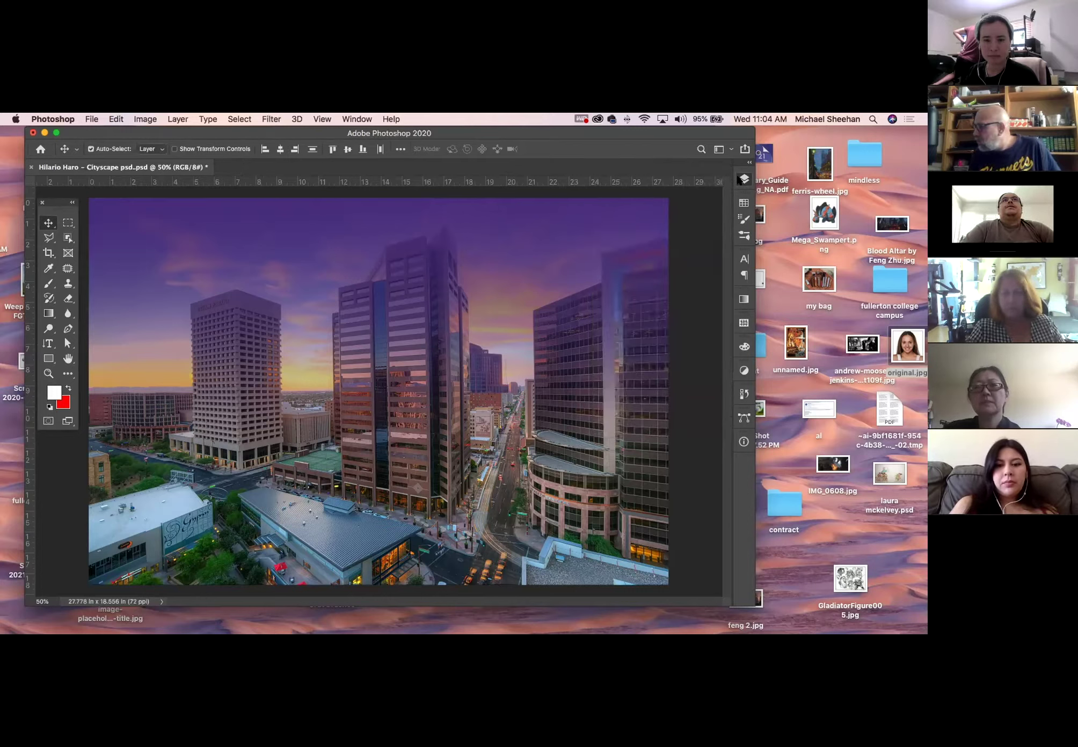
{"action": "left_click", "coordinate": [743, 179]}
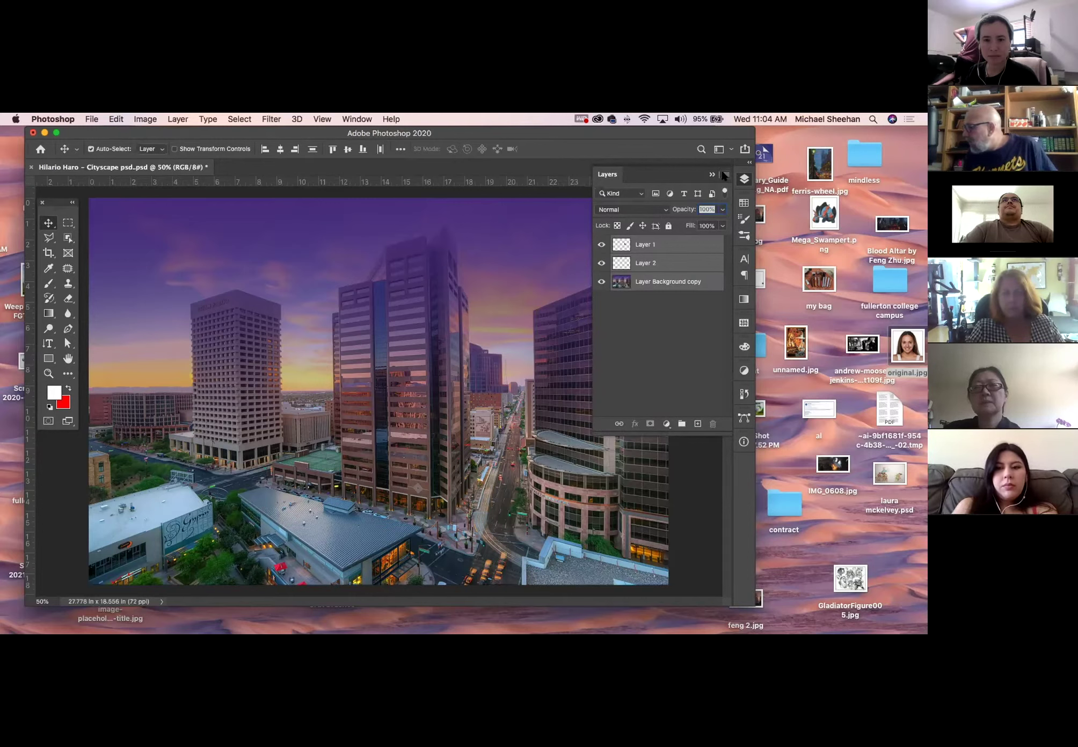
{"action": "left_click", "coordinate": [726, 175]}
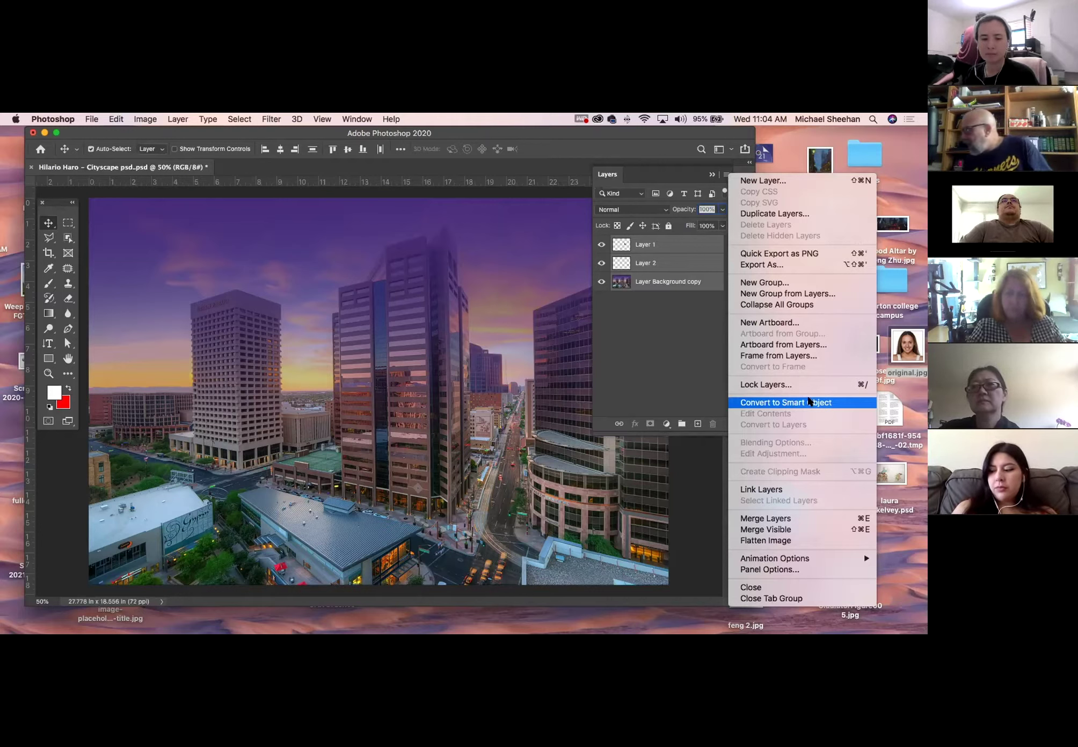
{"action": "left_click", "coordinate": [773, 519]}
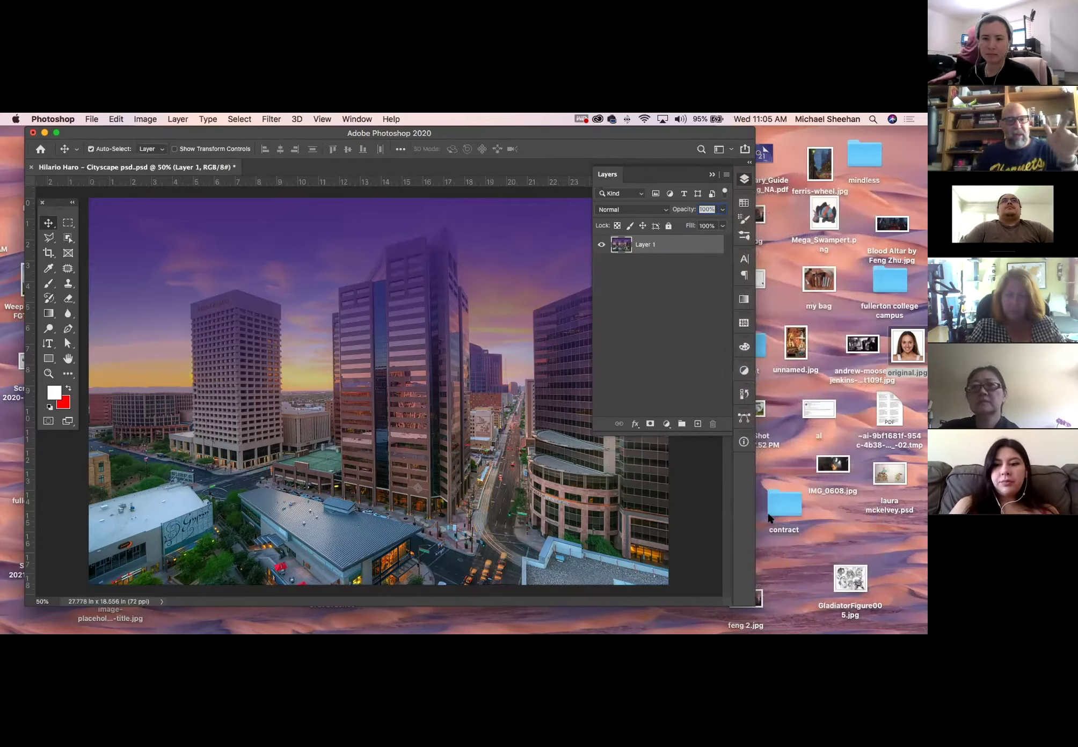
{"action": "key", "text": "super+z"}
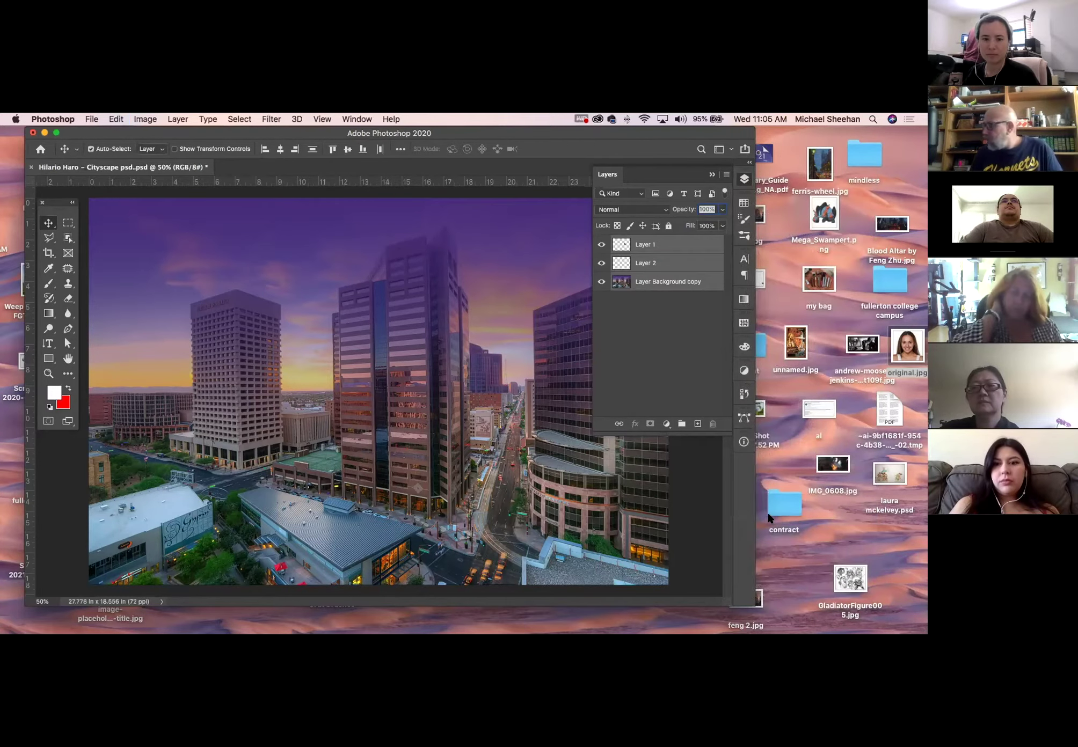
Flatten the purple-sky cityscape into a single Background layer and undo the flattening
{"action": "left_click", "coordinate": [726, 176]}
{"action": "left_click", "coordinate": [725, 178]}
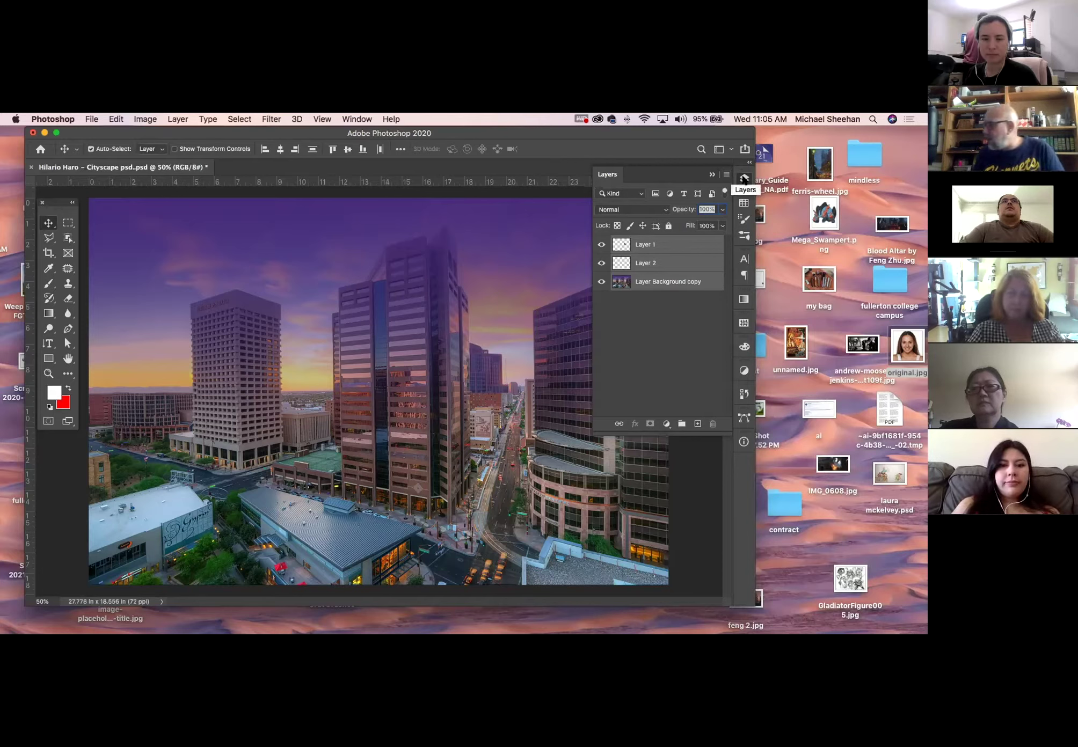
{"action": "left_click", "coordinate": [727, 175]}
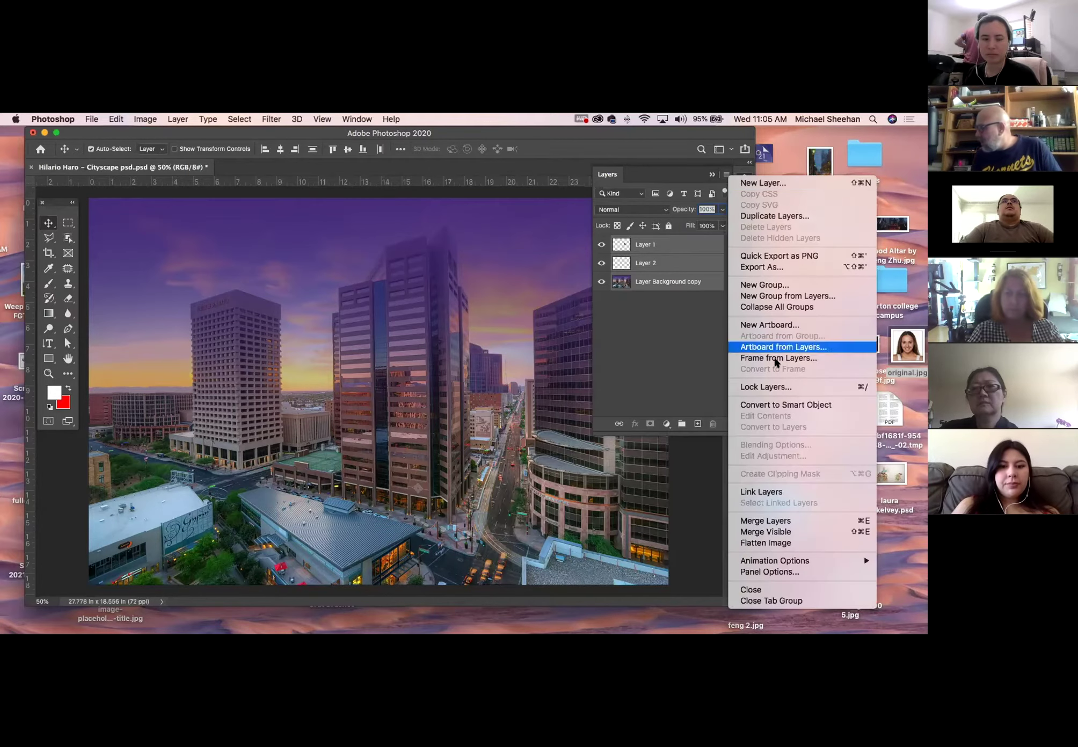
{"action": "left_click", "coordinate": [785, 545]}
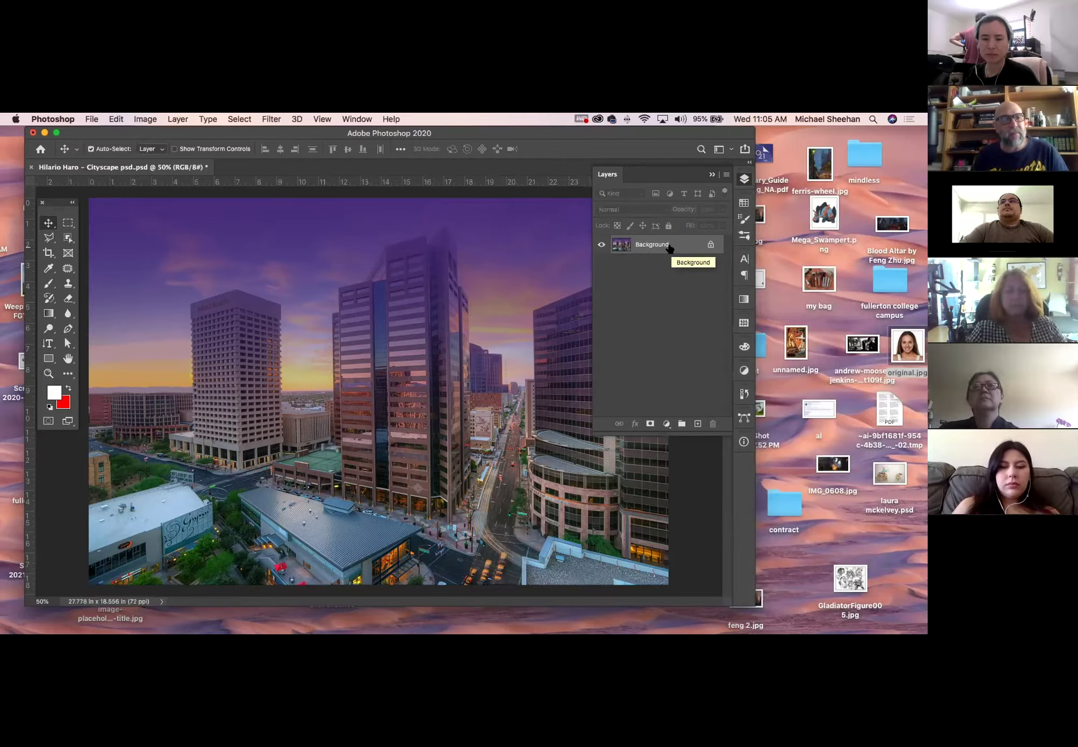
{"action": "key", "text": "super+z"}
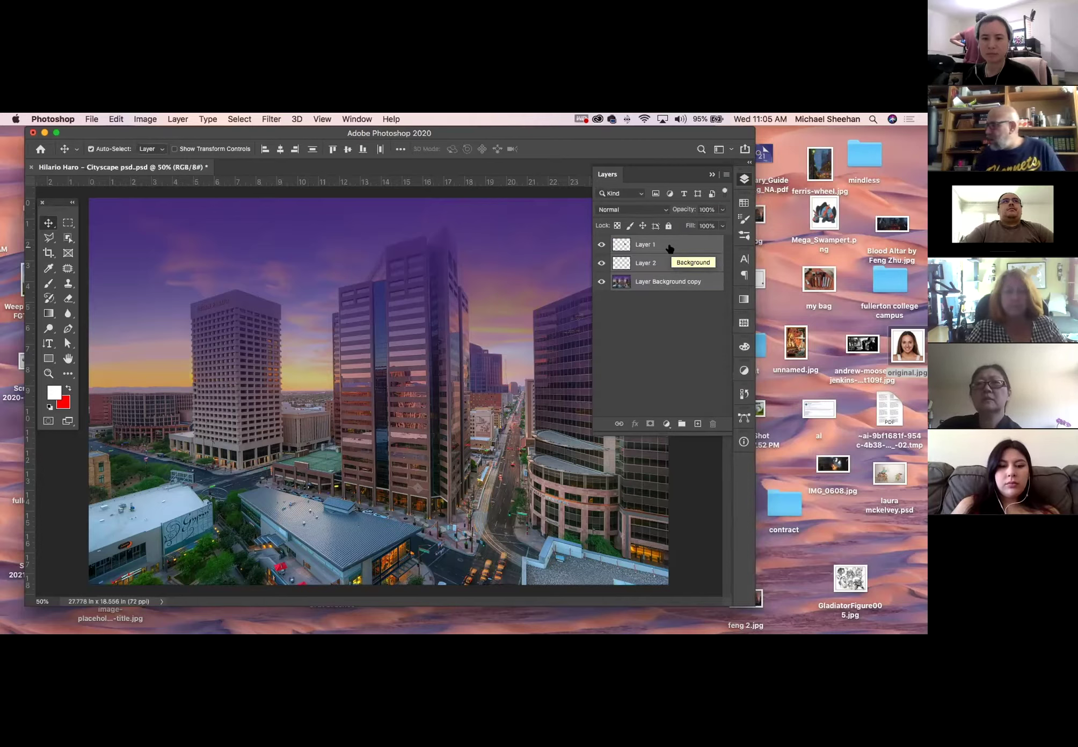
{"action": "left_click", "coordinate": [726, 175]}
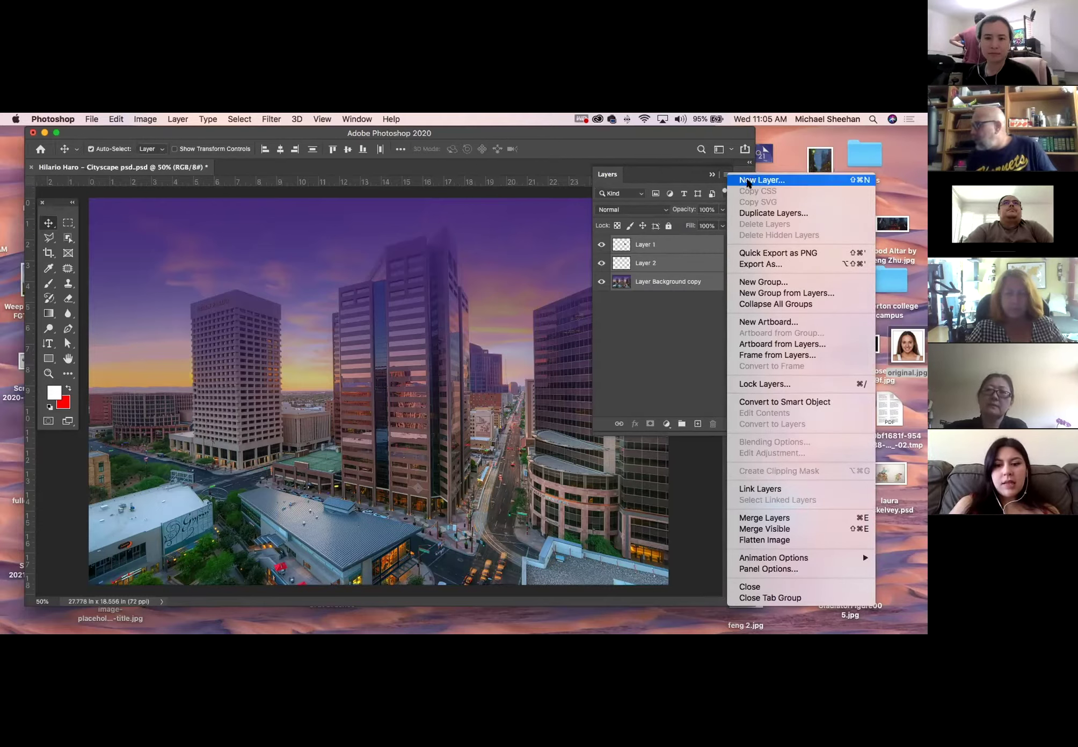
{"action": "left_click", "coordinate": [685, 337]}
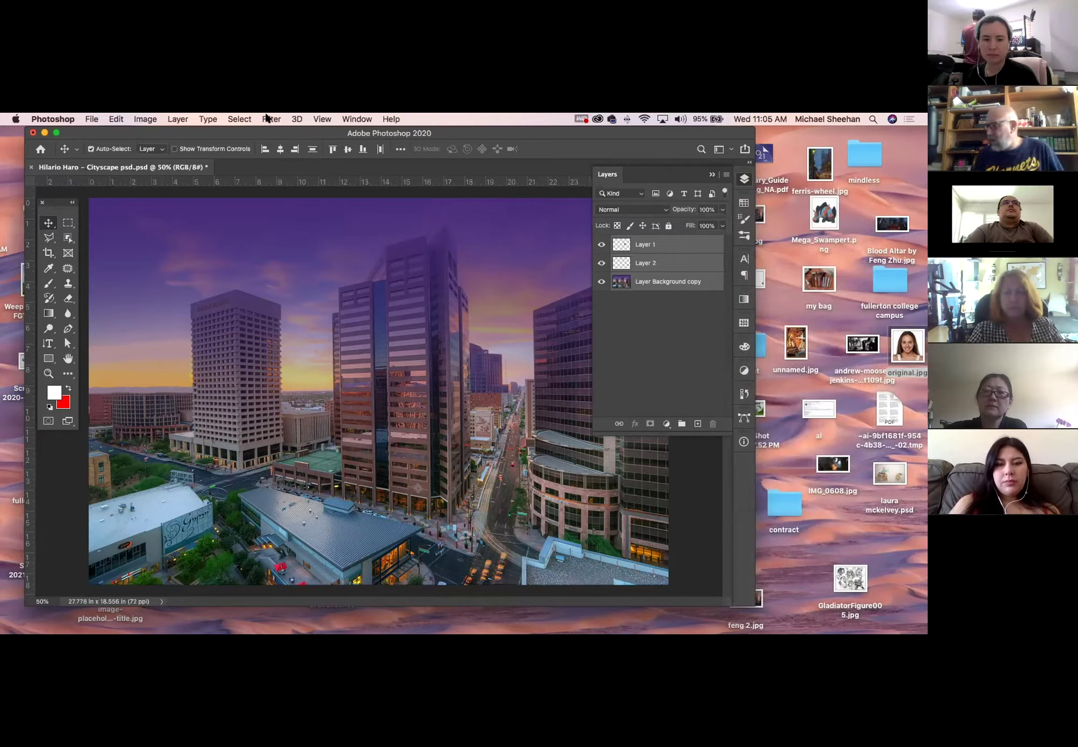
{"action": "left_click", "coordinate": [181, 119]}
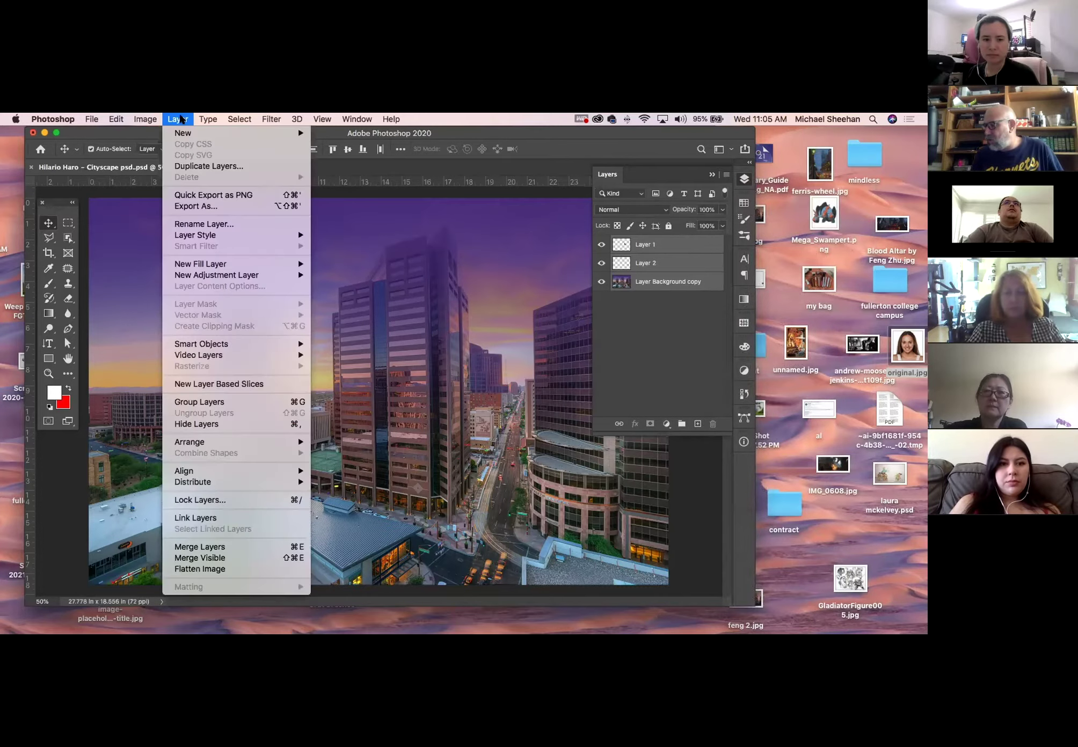
{"action": "left_click", "coordinate": [181, 119]}
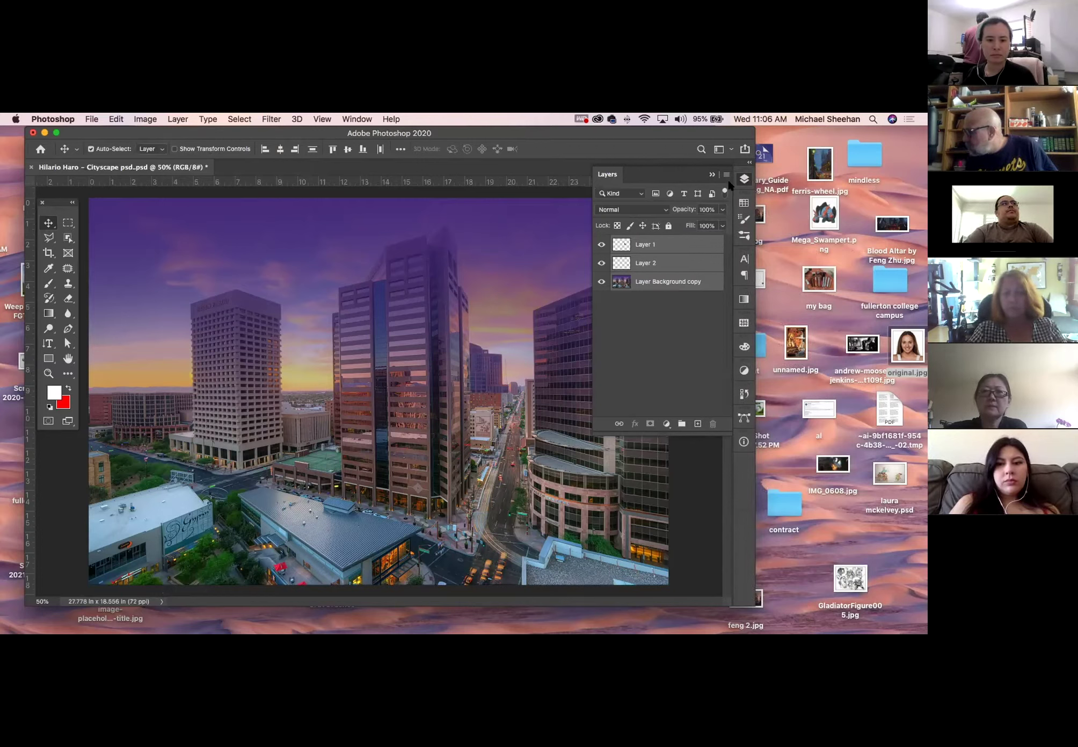
Collapse the layer list and close the purple-sky cityscape without saving the changes
{"action": "left_click", "coordinate": [744, 179]}
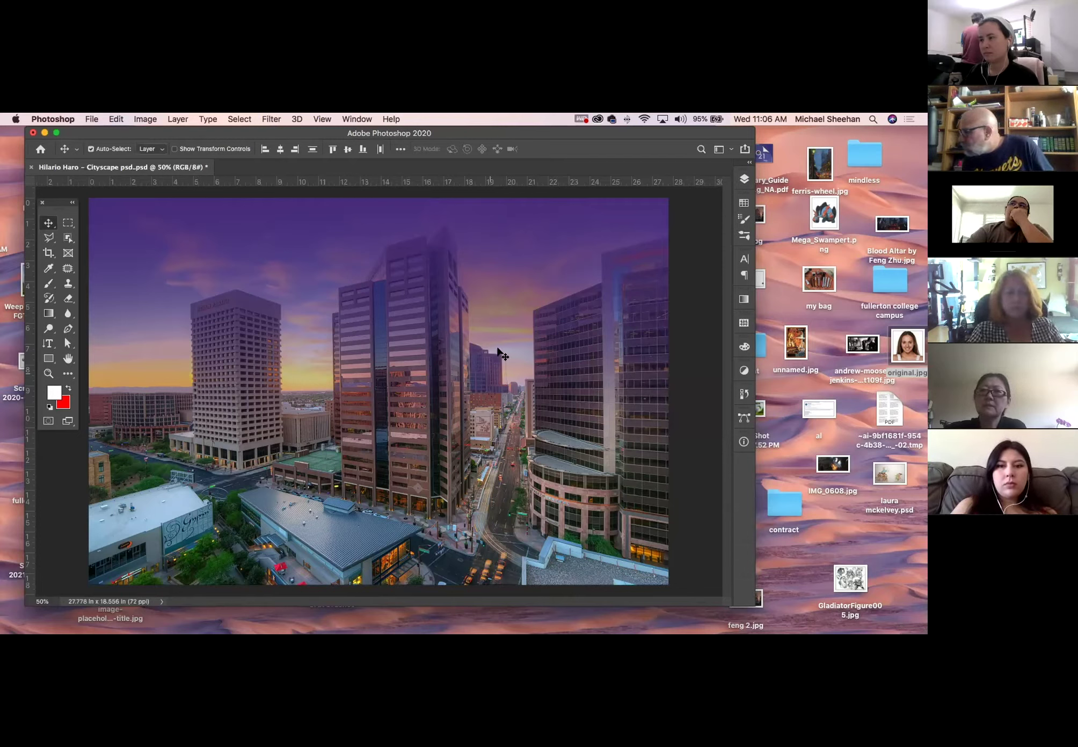
{"action": "left_click", "coordinate": [31, 168]}
{"action": "left_click", "coordinate": [406, 300]}
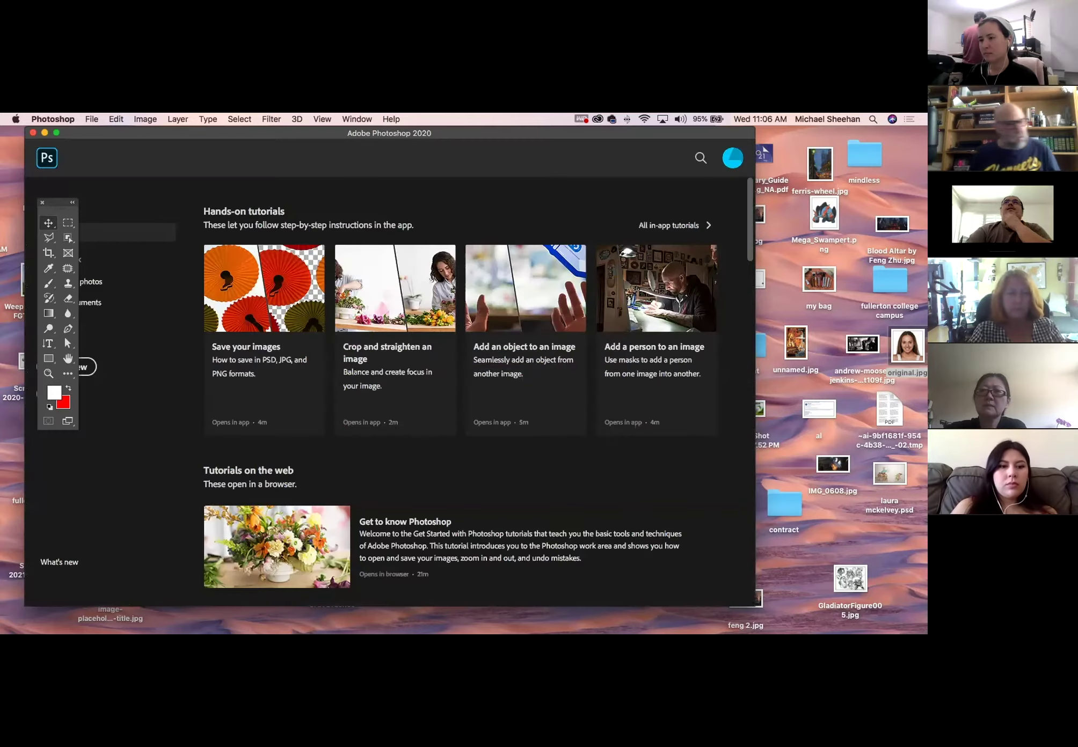
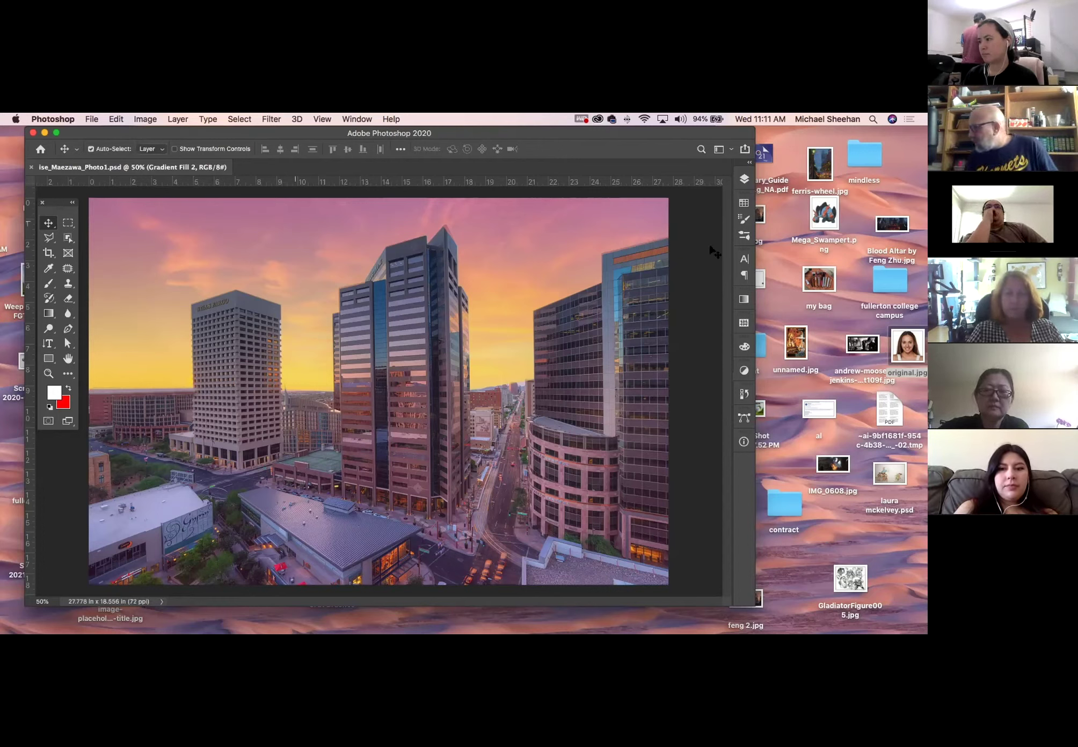
Show the pink-sky cityscape's layers and inspect the Gradient Fill 2 and Gradient Fill 1 masks and the pencurve layer
{"action": "left_click", "coordinate": [738, 180]}
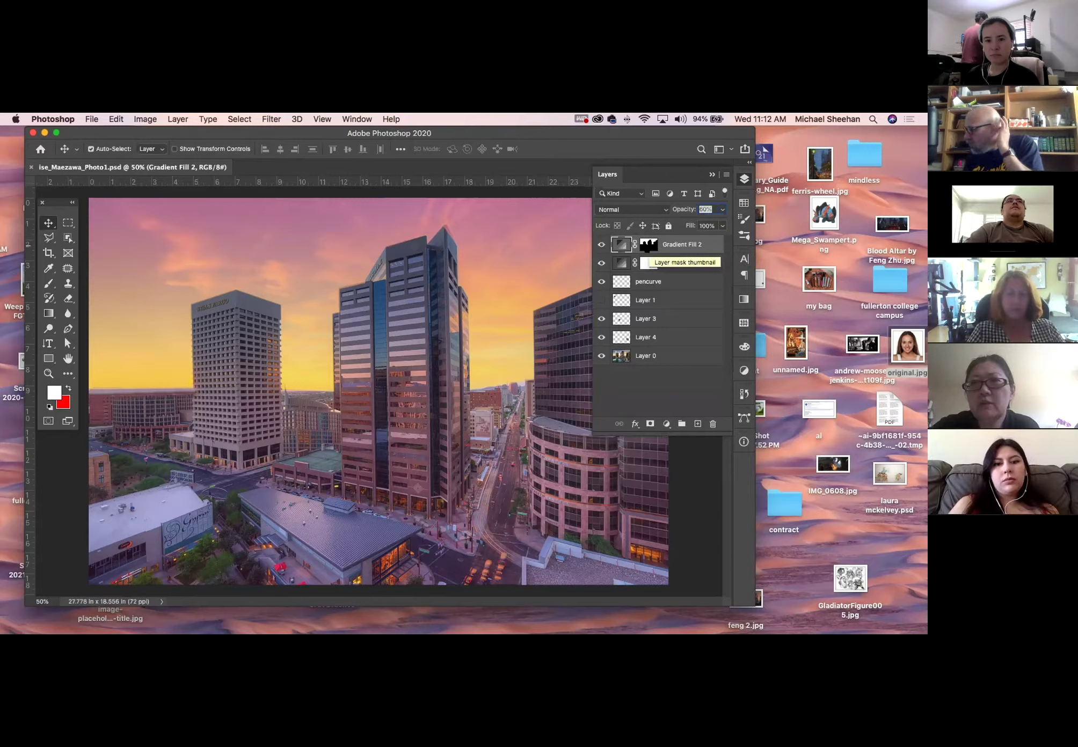
{"action": "left_click", "coordinate": [649, 244]}
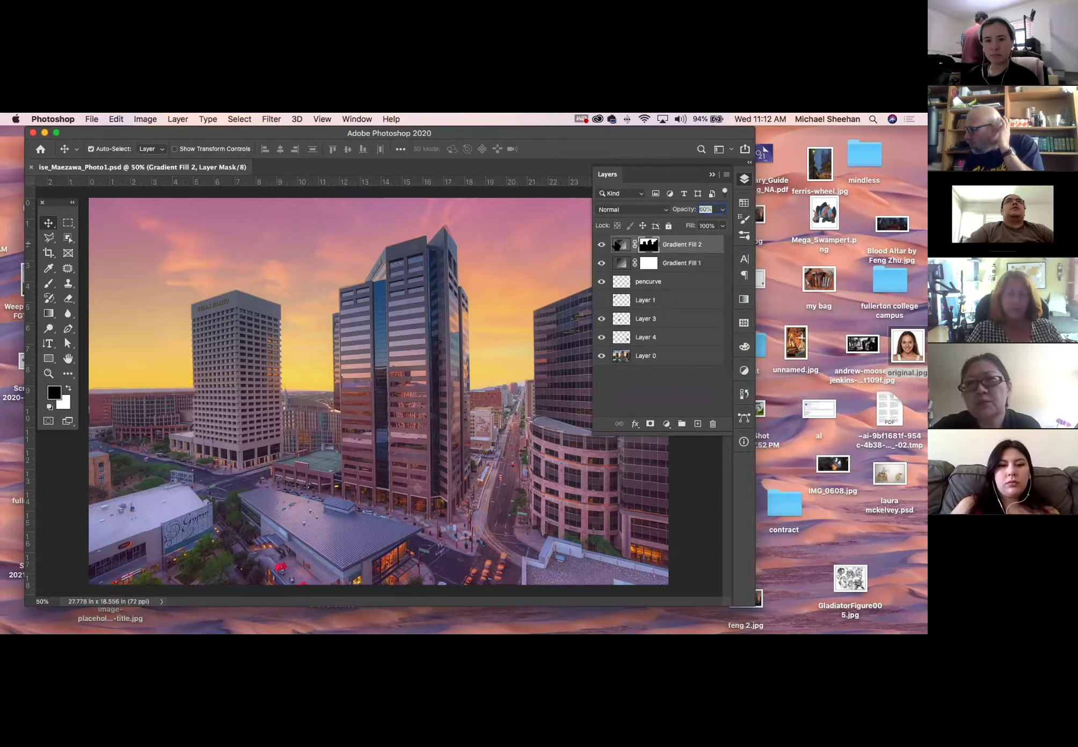
{"action": "left_click", "coordinate": [648, 262]}
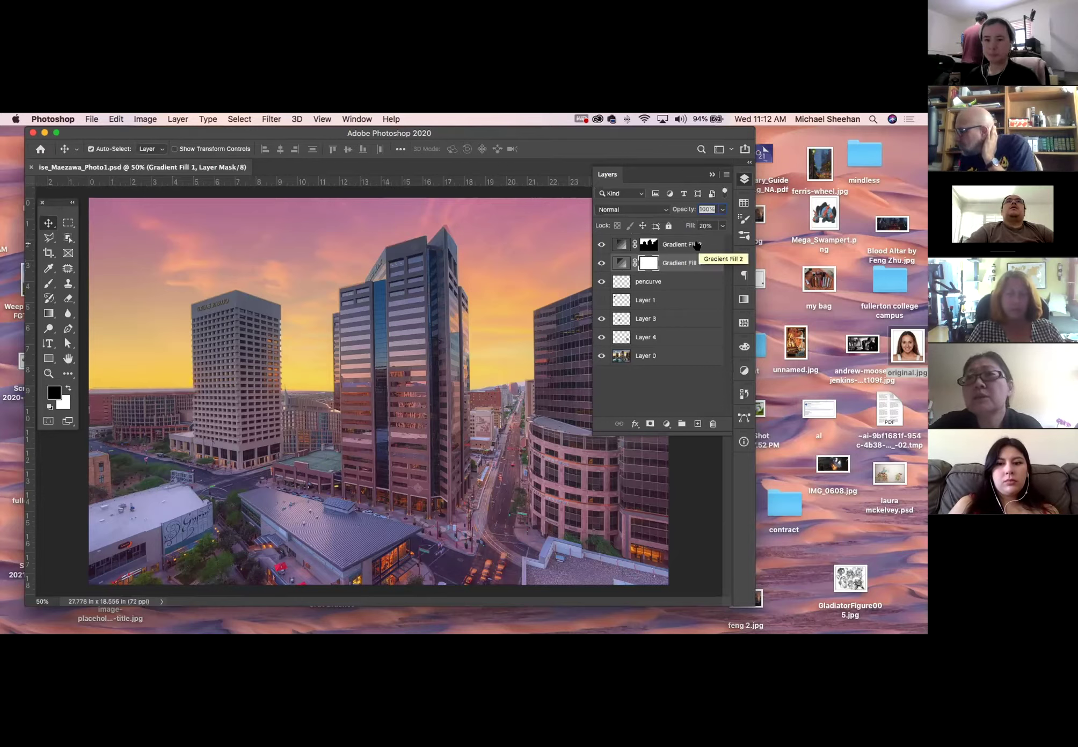
{"action": "left_click", "coordinate": [695, 281]}
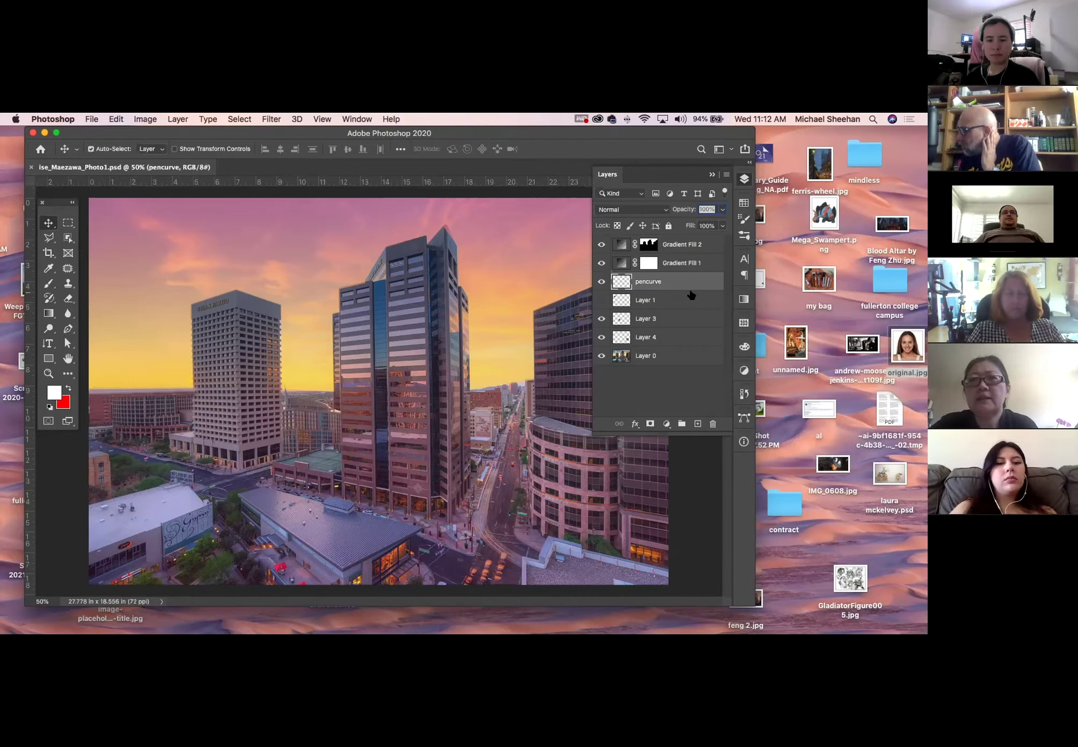
Check Layer 1, Layer 3 and Layer 4 by switching their visibility, keeping Layer 3 and Layer 4 shown
{"action": "left_click", "coordinate": [601, 300]}
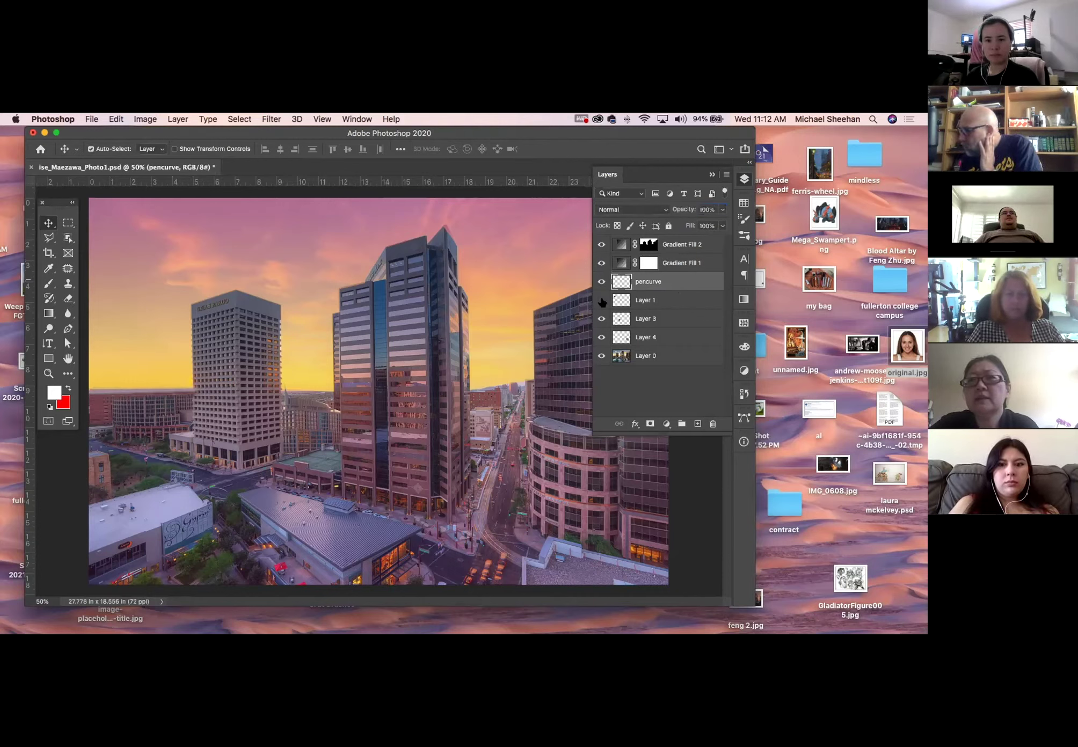
{"action": "left_click", "coordinate": [600, 319]}
{"action": "left_click", "coordinate": [599, 319]}
{"action": "left_click", "coordinate": [600, 319]}
{"action": "left_click", "coordinate": [600, 319]}
{"action": "left_click", "coordinate": [600, 338]}
{"action": "left_click", "coordinate": [600, 338]}
{"action": "left_click", "coordinate": [599, 337]}
{"action": "left_click", "coordinate": [599, 337]}
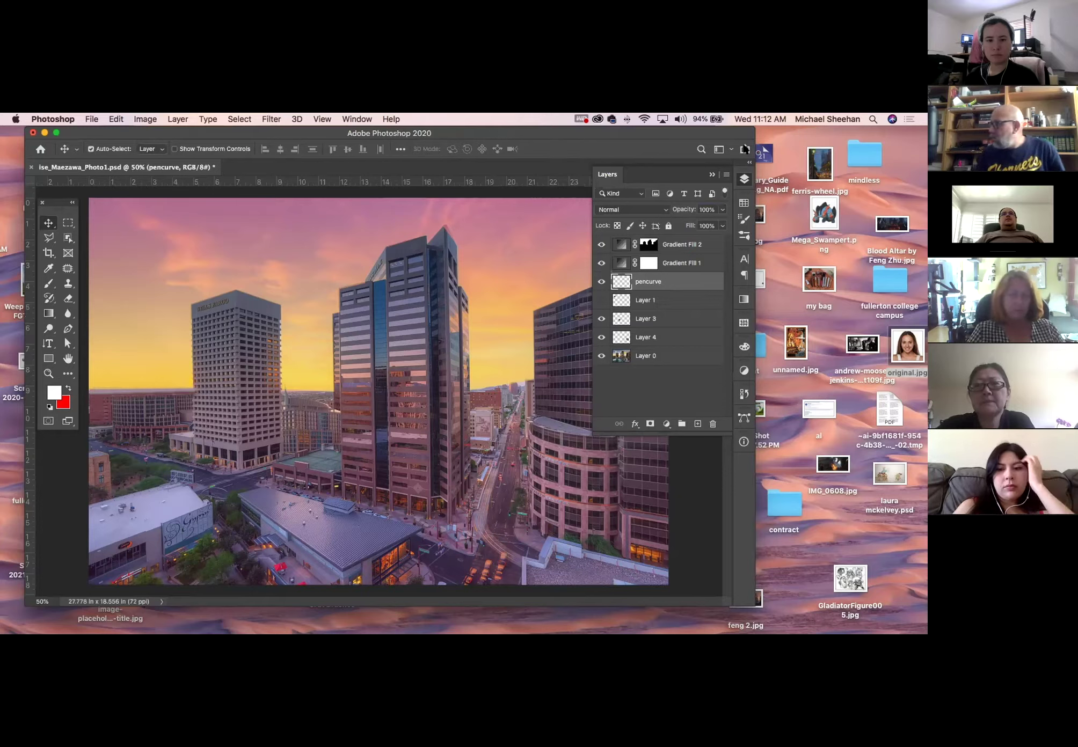
Collapse the layer list and close the pink-sky cityscape without saving the changes
{"action": "left_click", "coordinate": [745, 178]}
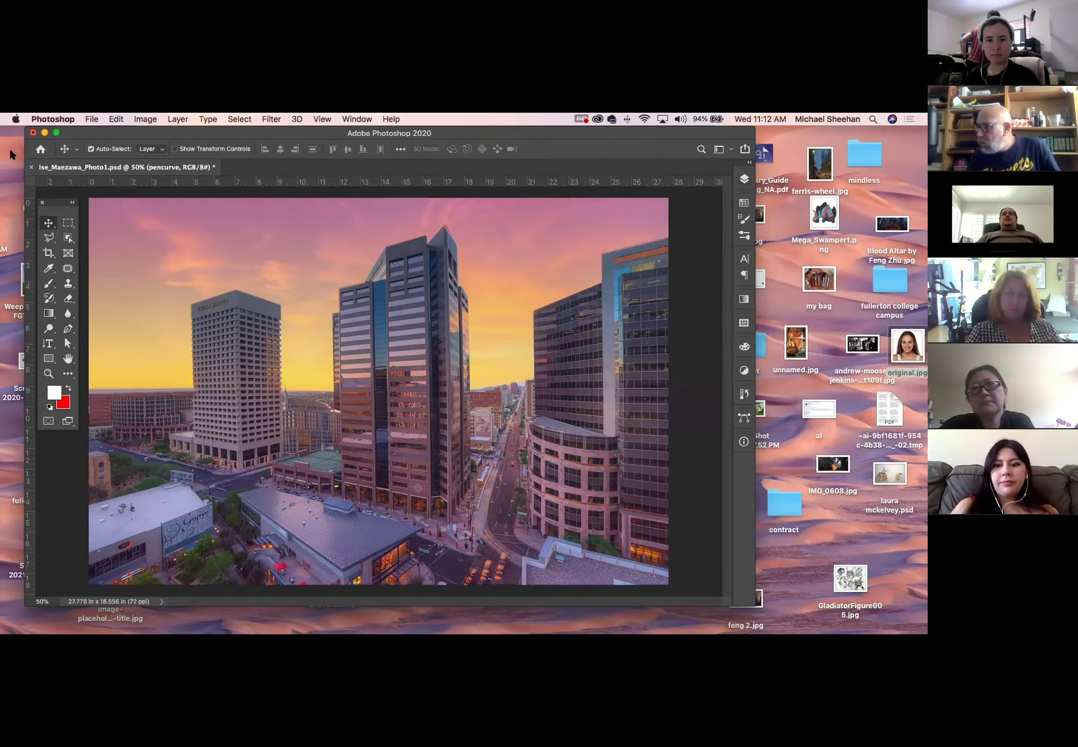
{"action": "left_click", "coordinate": [31, 168]}
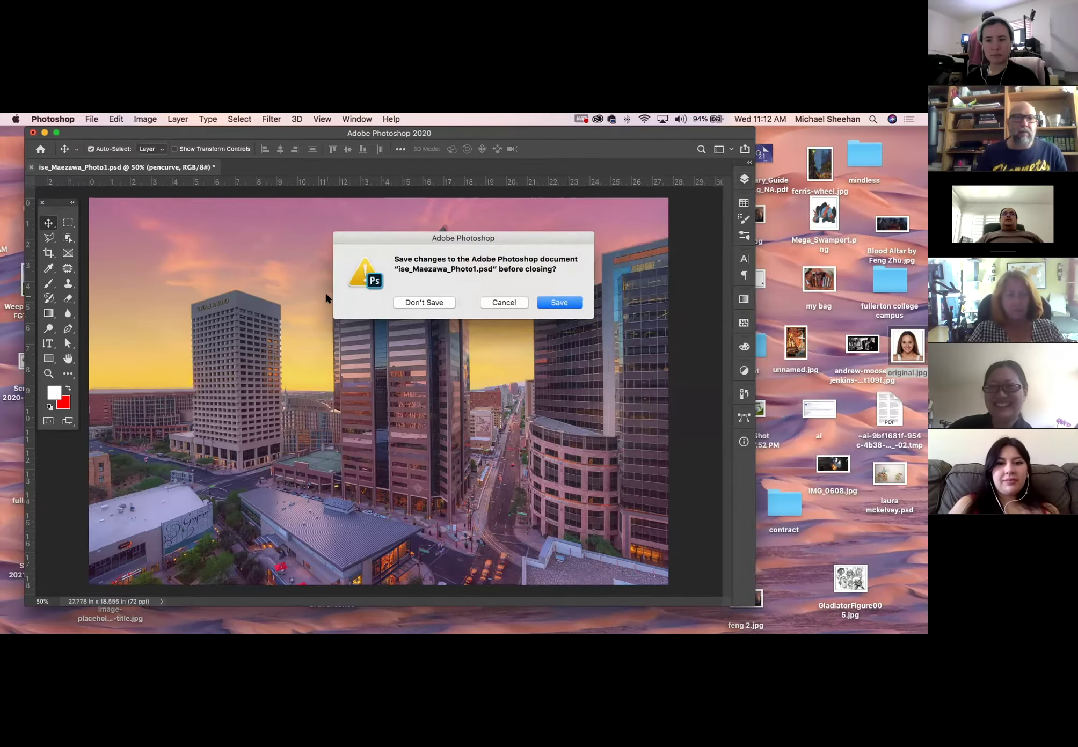
{"action": "left_click", "coordinate": [435, 301]}
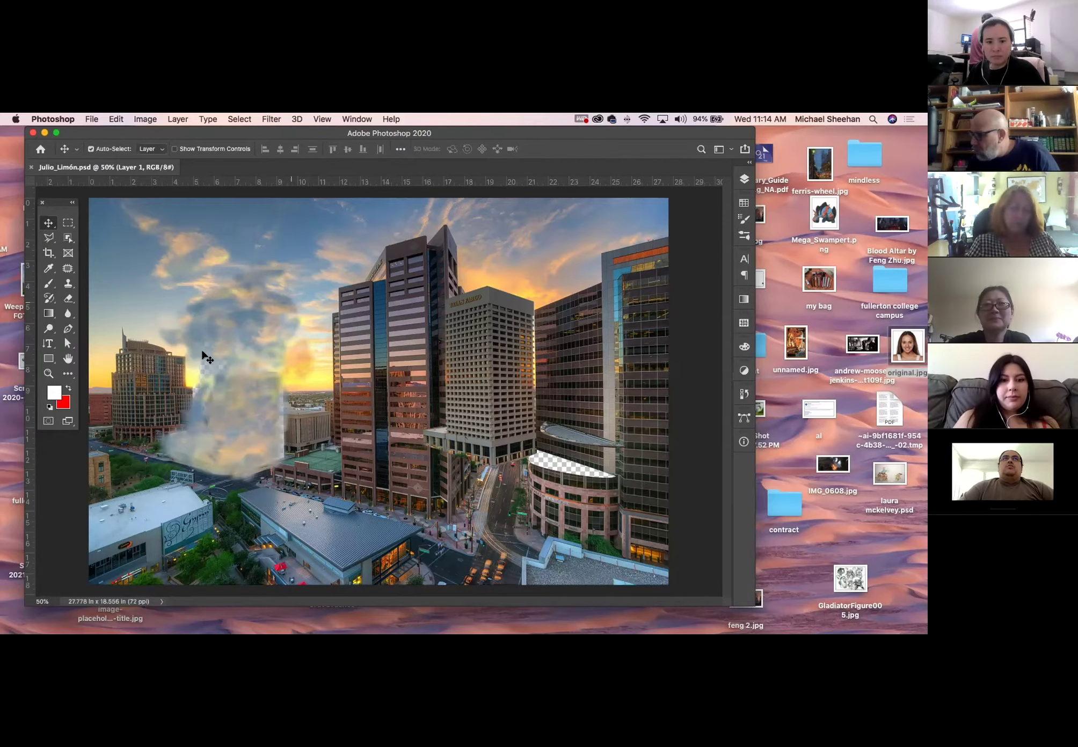
Zoom in slightly on the cityscape with the relocated tower and select its Background copy layer with the Move tool
{"action": "left_click", "coordinate": [49, 373]}
{"action": "left_click_drag", "start_coordinate": [293, 392], "coordinate": [285, 378]}
{"action": "left_click", "coordinate": [48, 223]}
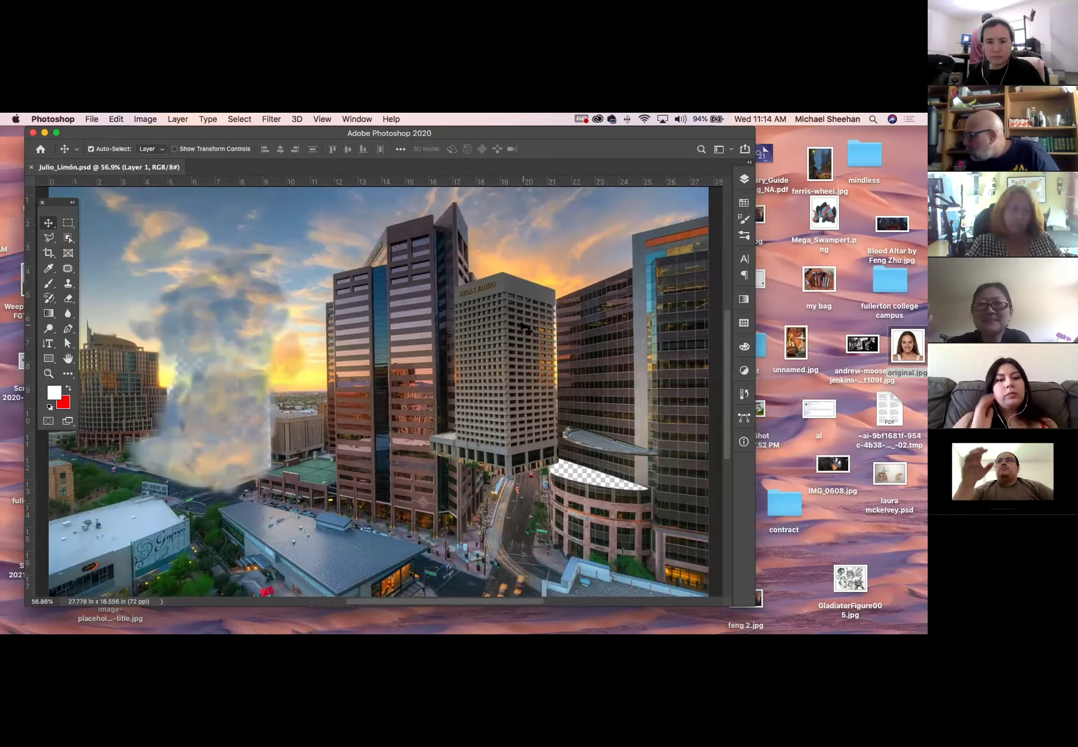
{"action": "left_click", "coordinate": [633, 434]}
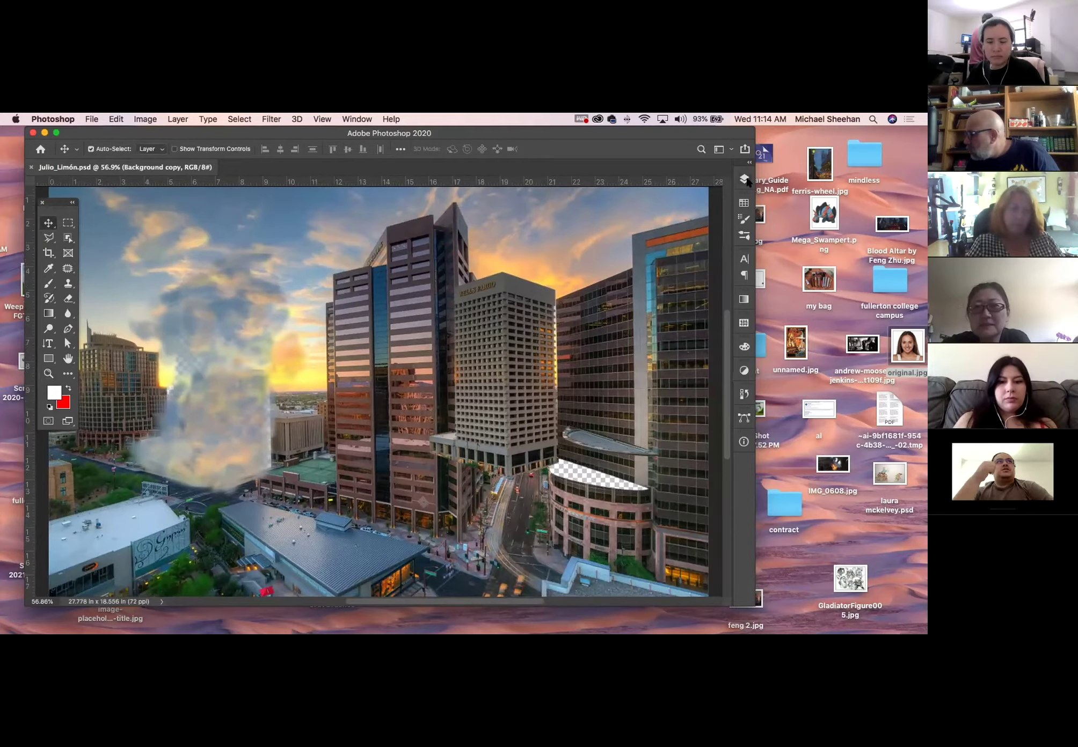
Show the layer list and toggle the Background copy layer several times, leaving it hidden to isolate Layer 1
{"action": "left_click", "coordinate": [745, 179]}
{"action": "left_click", "coordinate": [602, 263]}
{"action": "left_click", "coordinate": [602, 263]}
{"action": "left_click", "coordinate": [602, 263]}
{"action": "left_click", "coordinate": [602, 263]}
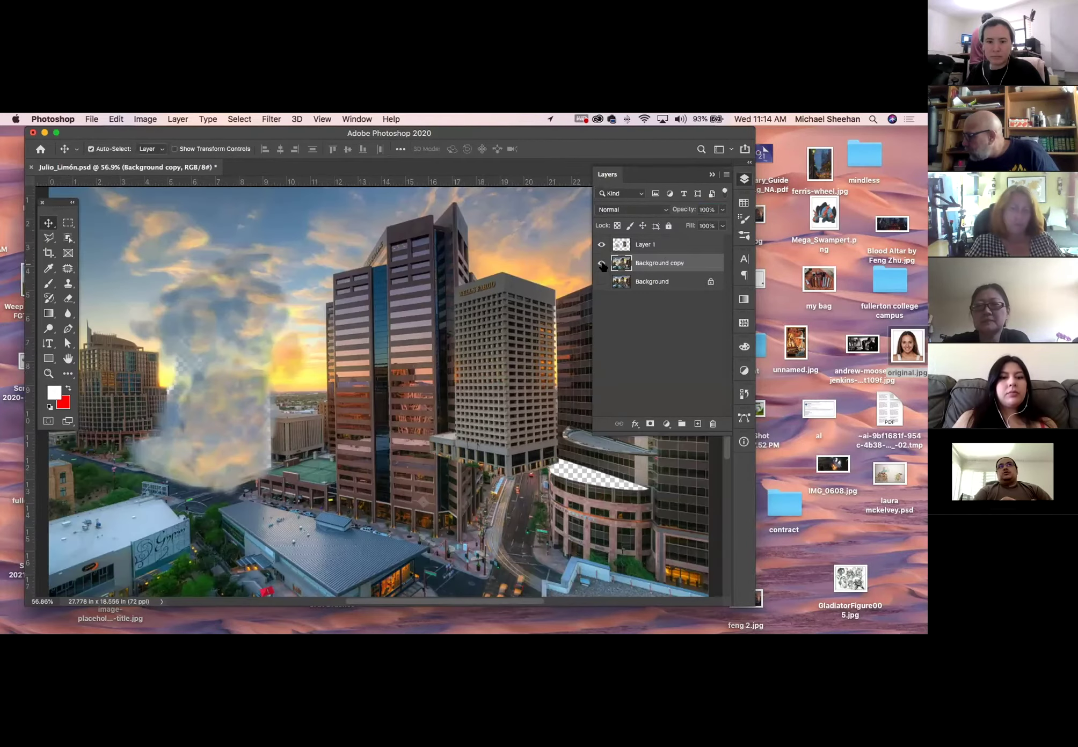
{"action": "left_click", "coordinate": [602, 263]}
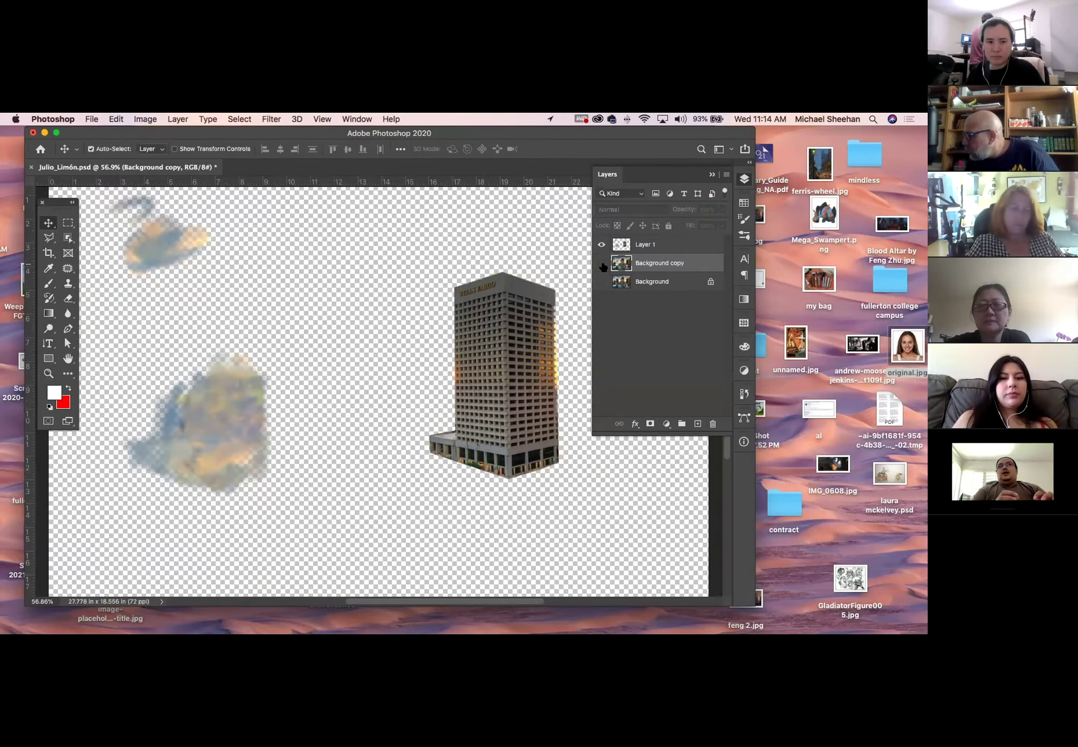
Show Background copy again, select Layer 1 on the canvas and toggle its visibility several times, leaving it shown
{"action": "left_click", "coordinate": [602, 263]}
{"action": "left_click", "coordinate": [520, 329]}
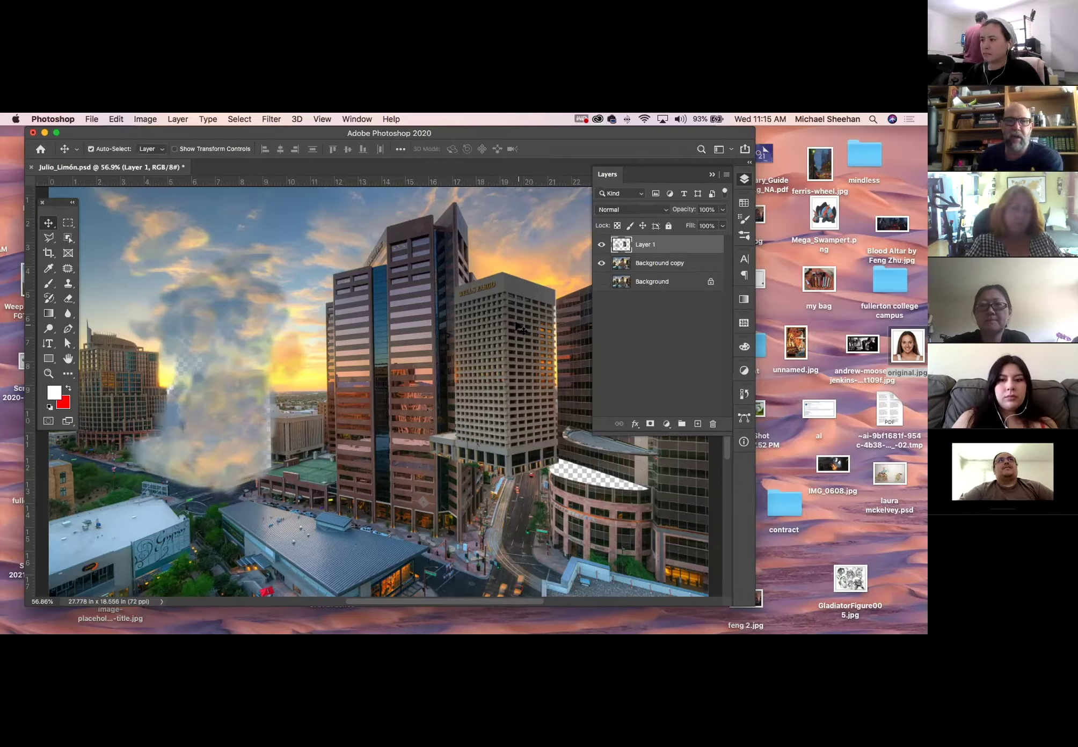
{"action": "left_click", "coordinate": [742, 179]}
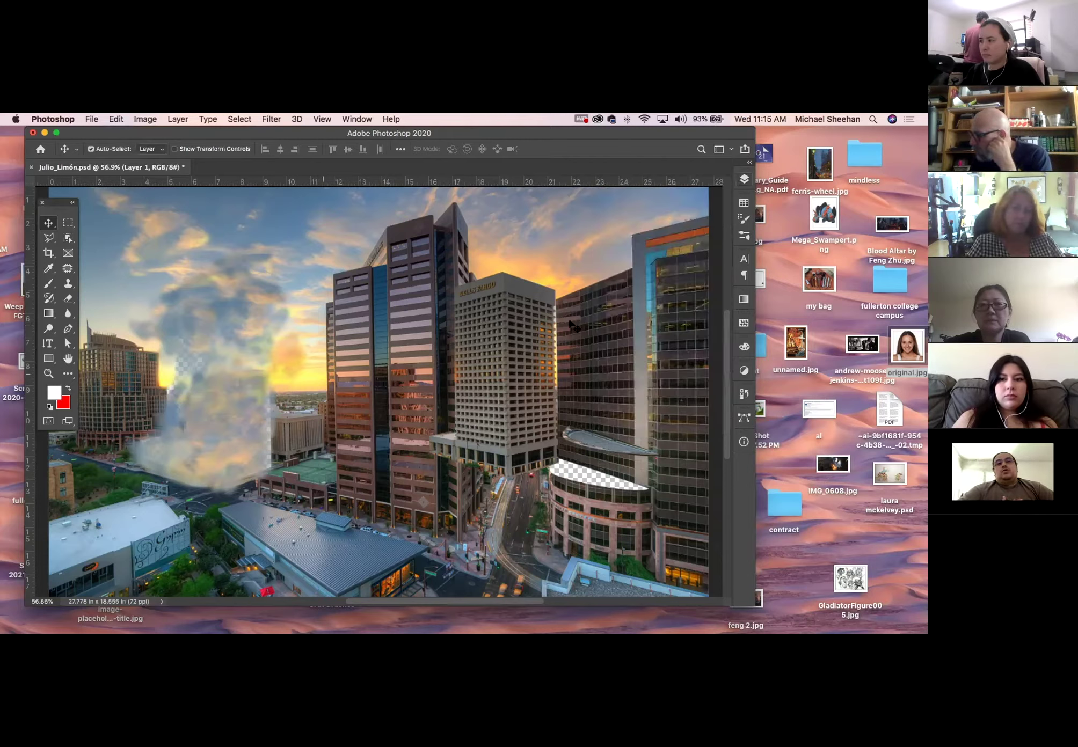
{"action": "left_click", "coordinate": [744, 178]}
{"action": "left_click", "coordinate": [601, 245]}
{"action": "left_click", "coordinate": [602, 245]}
{"action": "left_click", "coordinate": [602, 245]}
{"action": "left_click", "coordinate": [601, 245]}
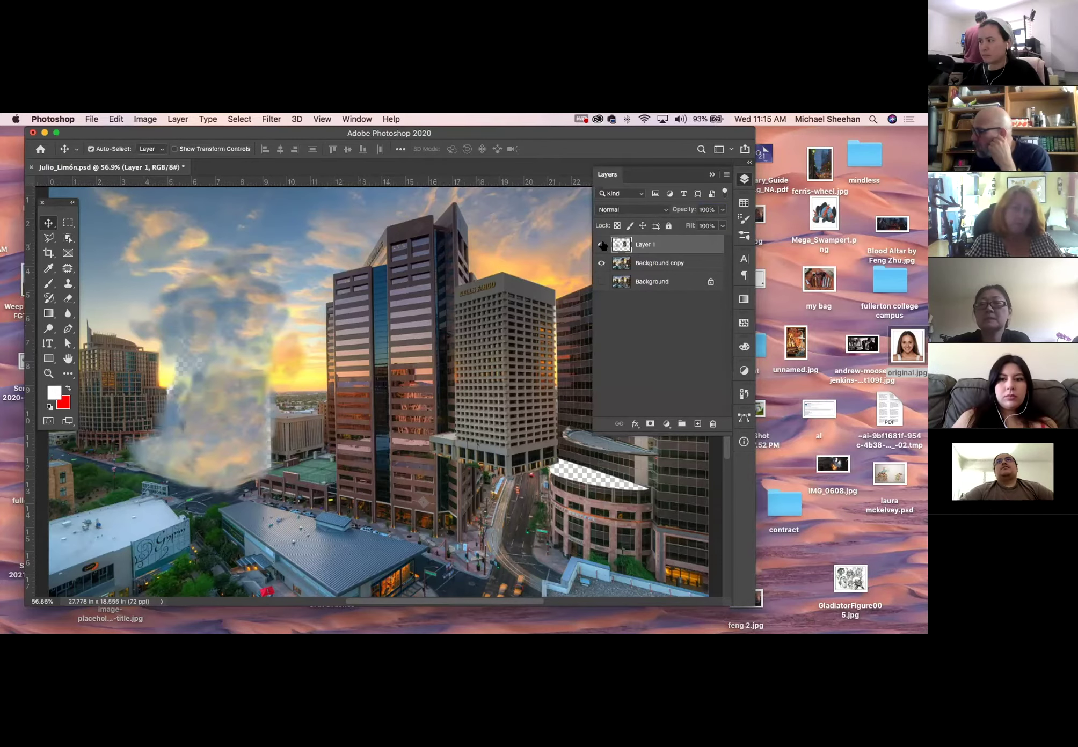
Try unlocking the Background layer and reordering Background copy below and above it, and undo the changes
{"action": "double_click", "coordinate": [695, 246]}
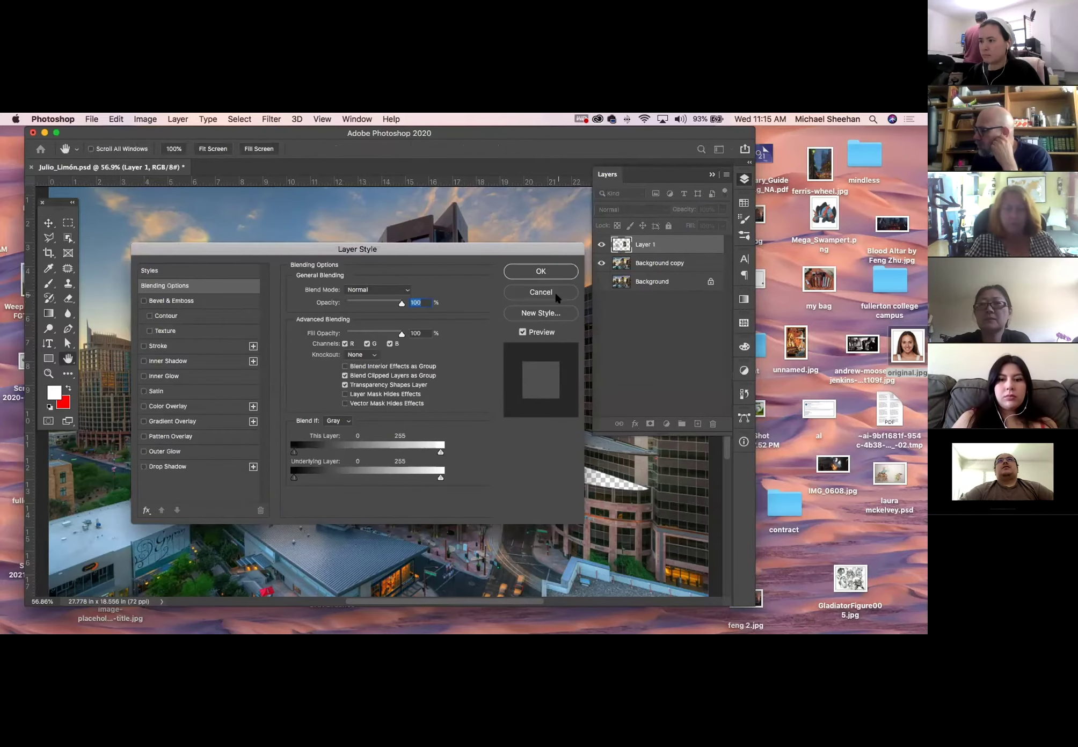
{"action": "left_click", "coordinate": [567, 273]}
{"action": "mouse_move", "coordinate": [699, 245]}
{"action": "left_mouse_down"}
{"action": "mouse_move", "coordinate": [693, 267]}
{"action": "mouse_move", "coordinate": [691, 236]}
{"action": "left_mouse_up"}
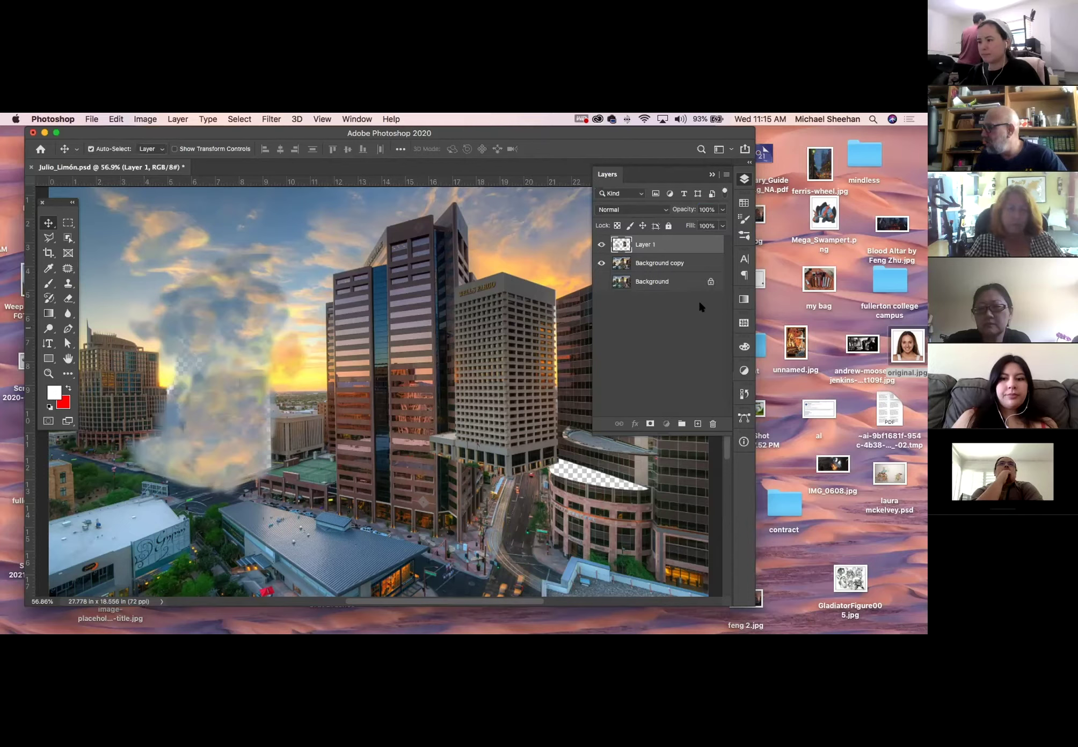
{"action": "left_click", "coordinate": [710, 282]}
{"action": "left_click_drag", "start_coordinate": [674, 266], "coordinate": [685, 319]}
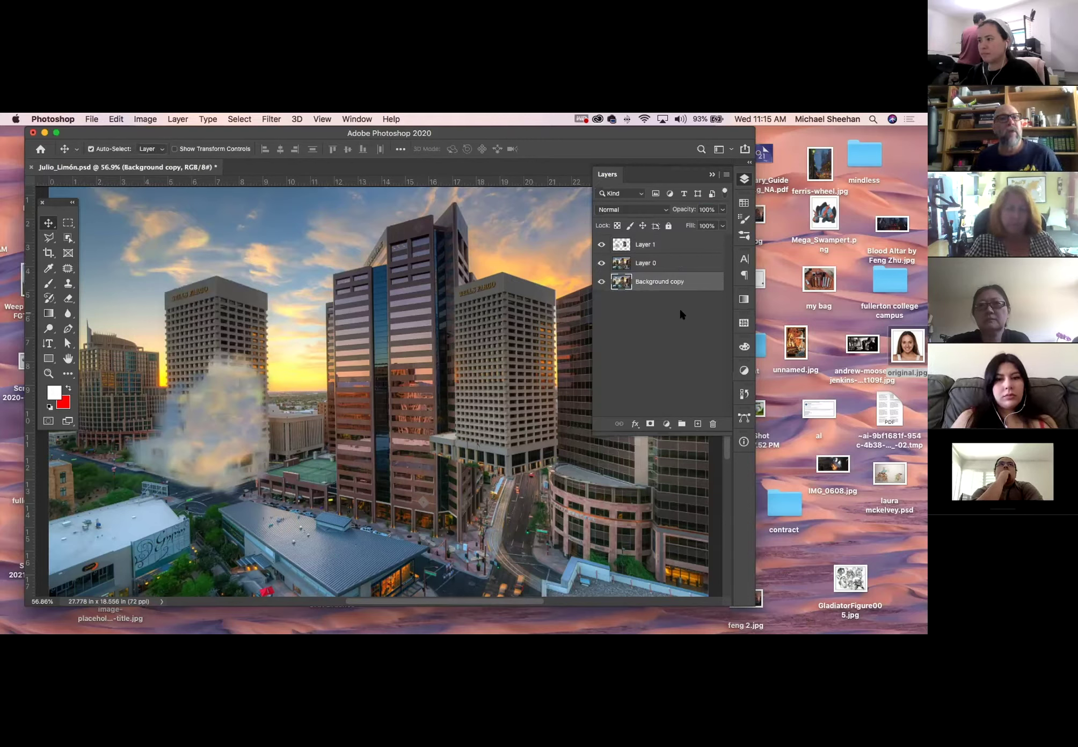
{"action": "key", "text": "super+bracketright"}
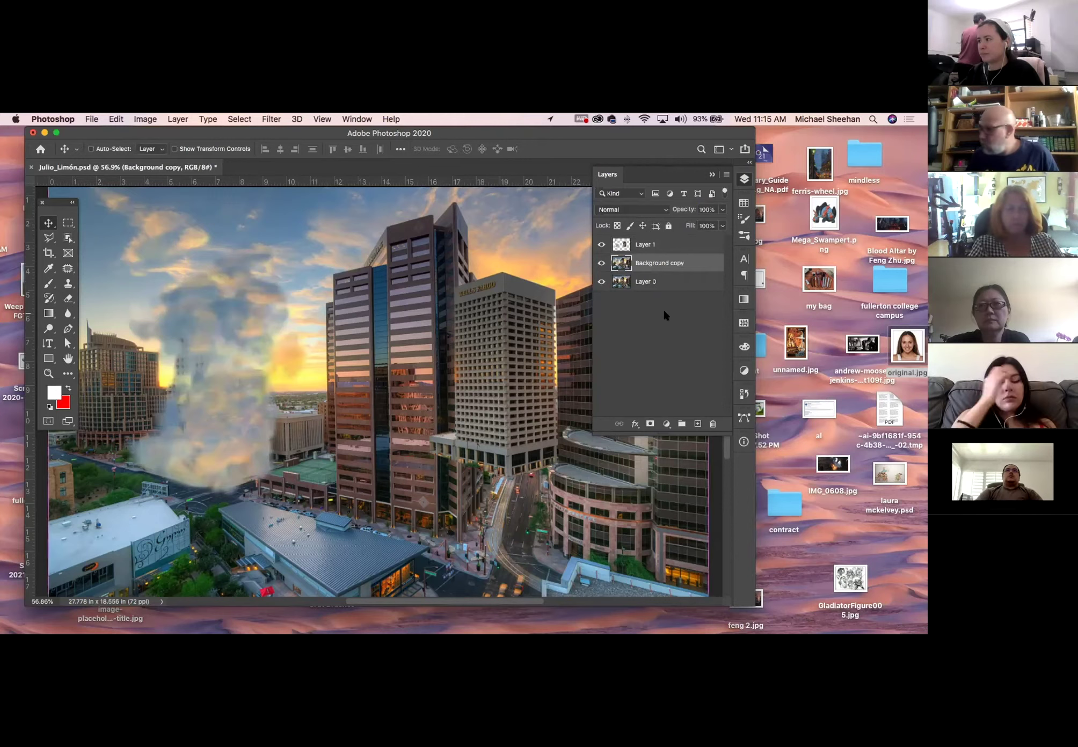
{"action": "key", "text": "super+z"}
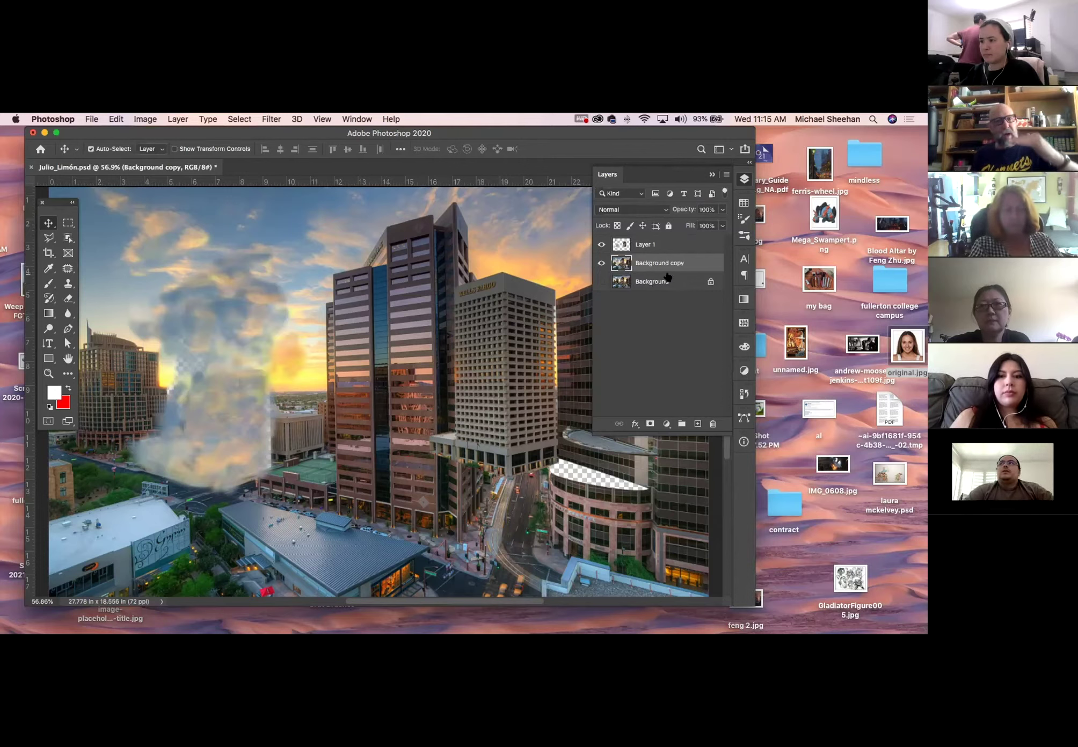
Collapse the layer list, select Layer 1 through the cloudy patch and choose the Smudge tool
{"action": "left_click", "coordinate": [744, 179]}
{"action": "left_click", "coordinate": [240, 409]}
{"action": "left_click_drag", "start_coordinate": [240, 409], "coordinate": [314, 453]}
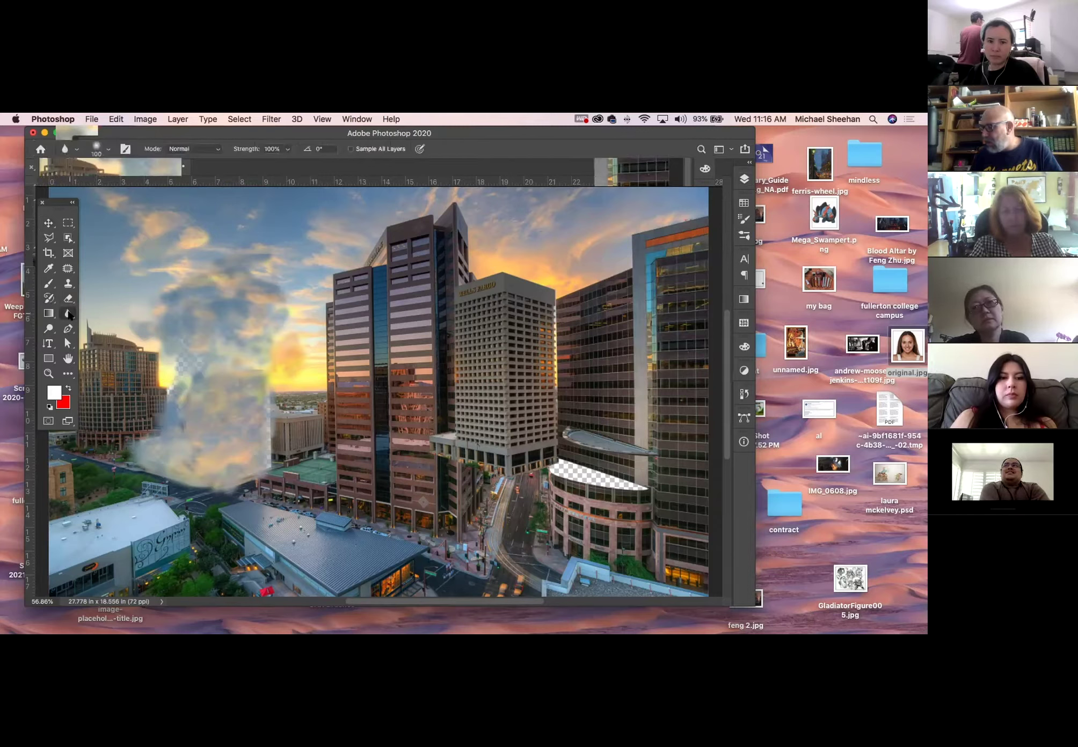
{"action": "left_click", "coordinate": [68, 314]}
{"action": "left_click", "coordinate": [117, 334]}
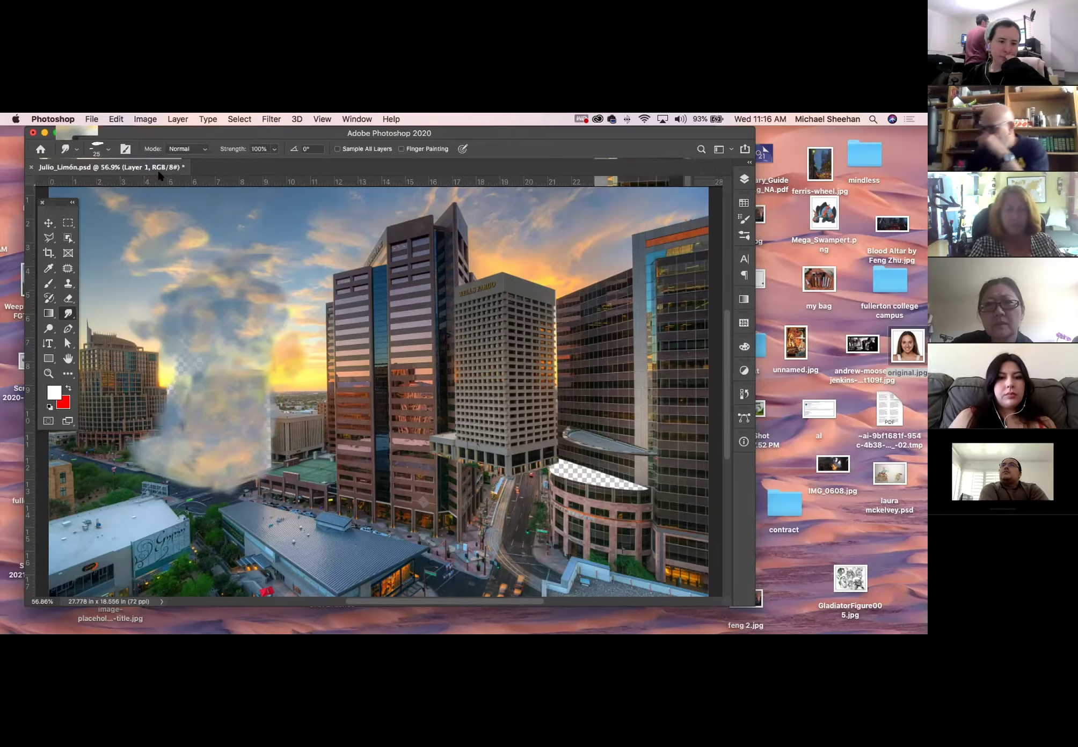
Try Hue/Saturation on Layer 1 with Hue -15, Saturation -100 and Lightness -16, and discard the adjustment
{"action": "key", "text": "super+l"}
{"action": "key", "text": "super+space"}
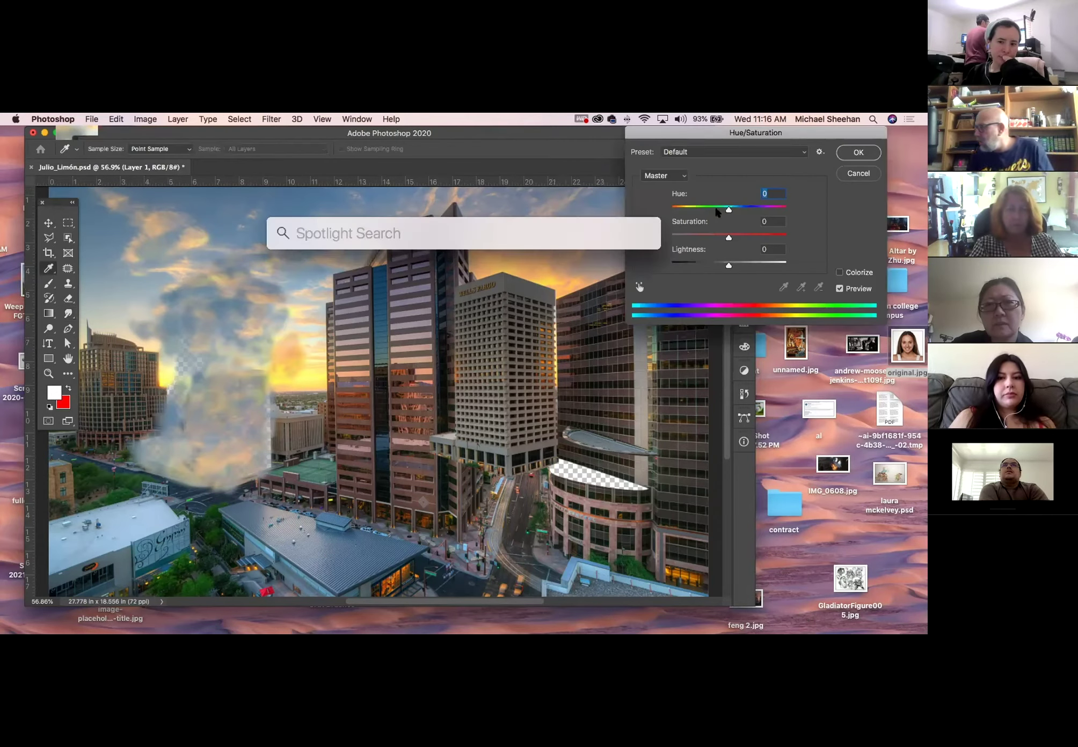
{"action": "left_click_drag", "start_coordinate": [728, 210], "coordinate": [661, 236]}
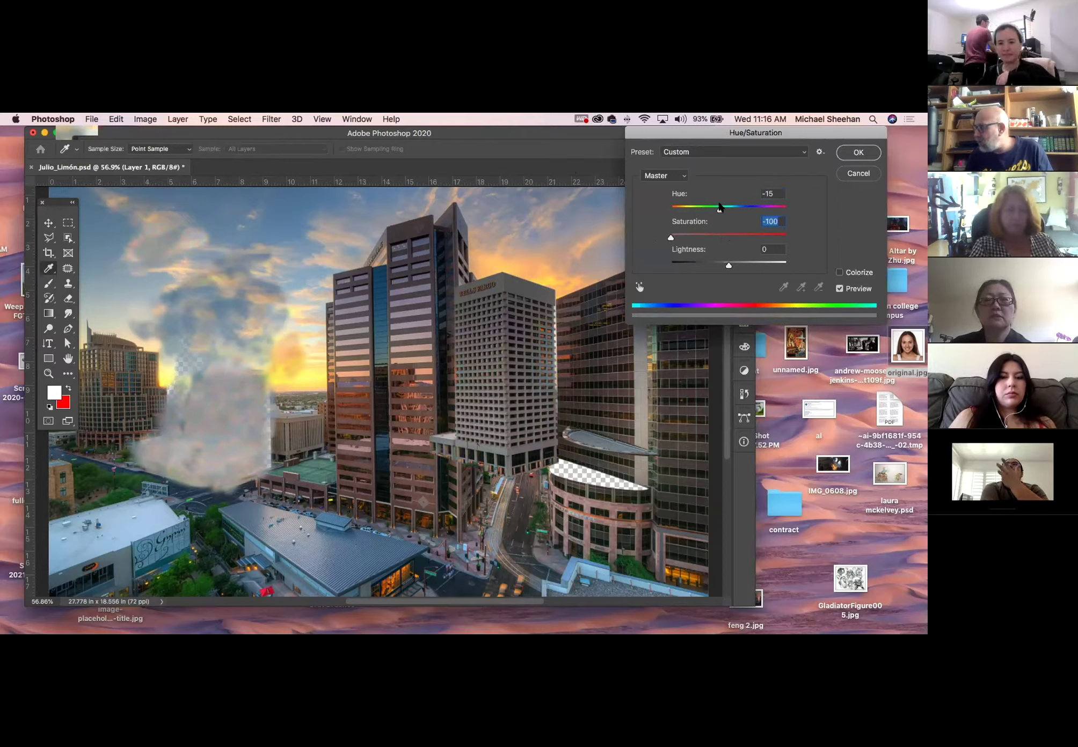
{"action": "mouse_move", "coordinate": [729, 265]}
{"action": "left_mouse_down"}
{"action": "mouse_move", "coordinate": [708, 267]}
{"action": "mouse_move", "coordinate": [720, 266]}
{"action": "left_mouse_up"}
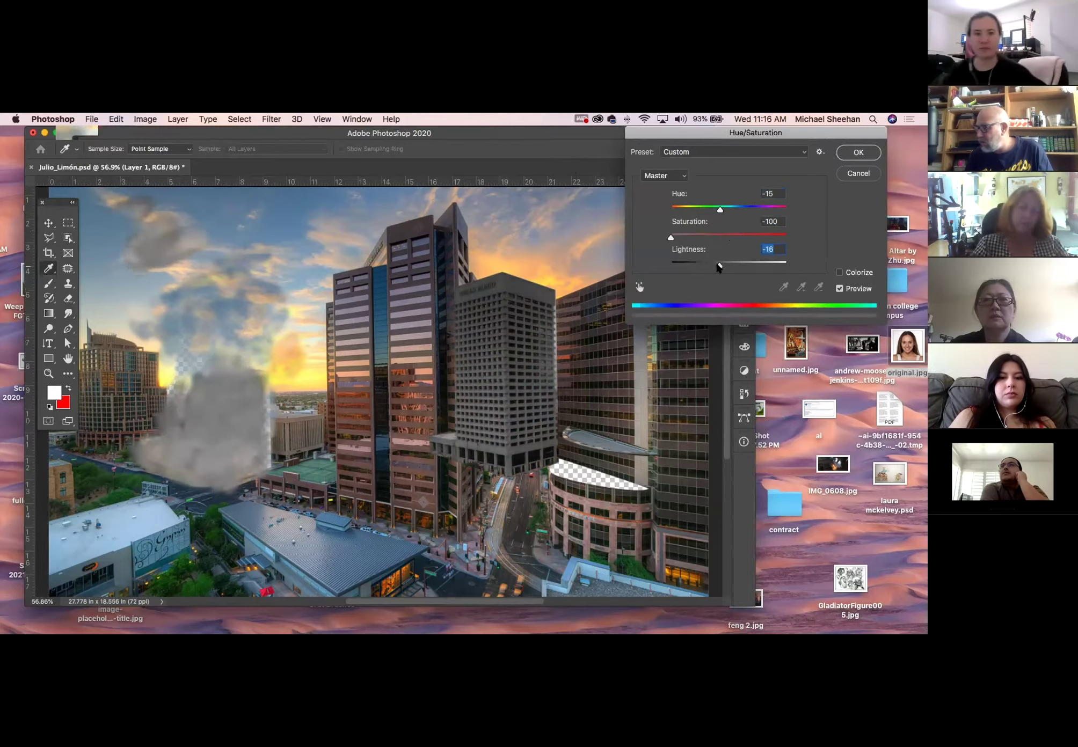
{"action": "left_click", "coordinate": [857, 174]}
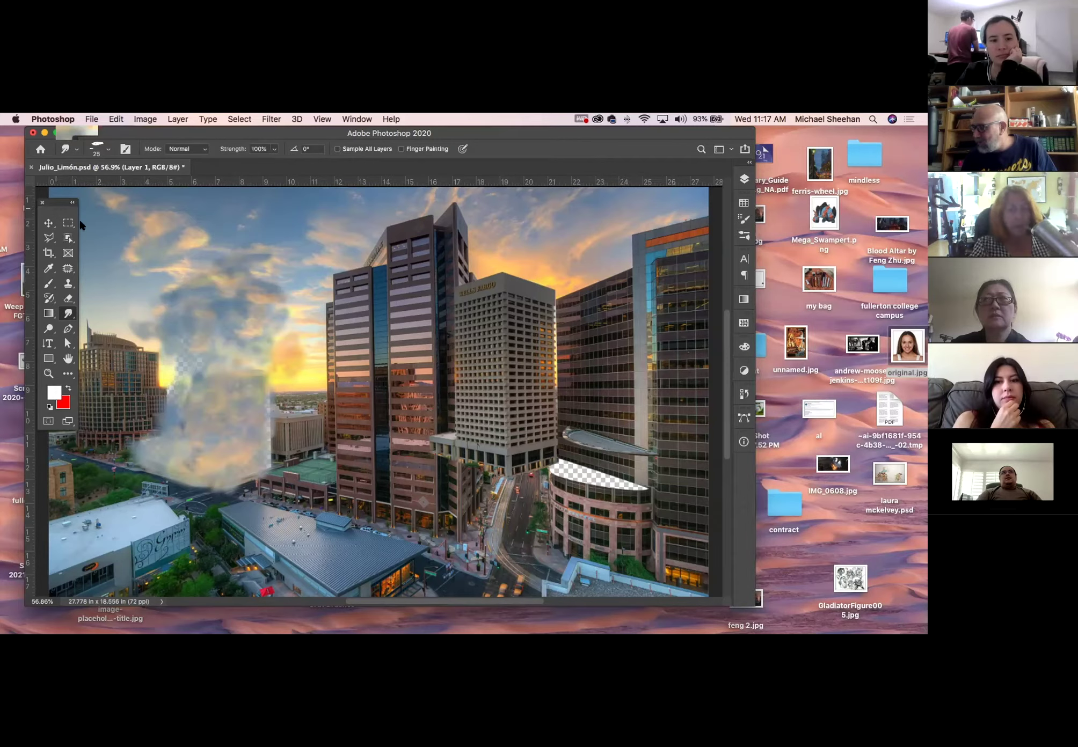
Try shifting the Background copy and the Layer 1 tower with the Move tool, undoing each move
{"action": "left_click", "coordinate": [47, 223]}
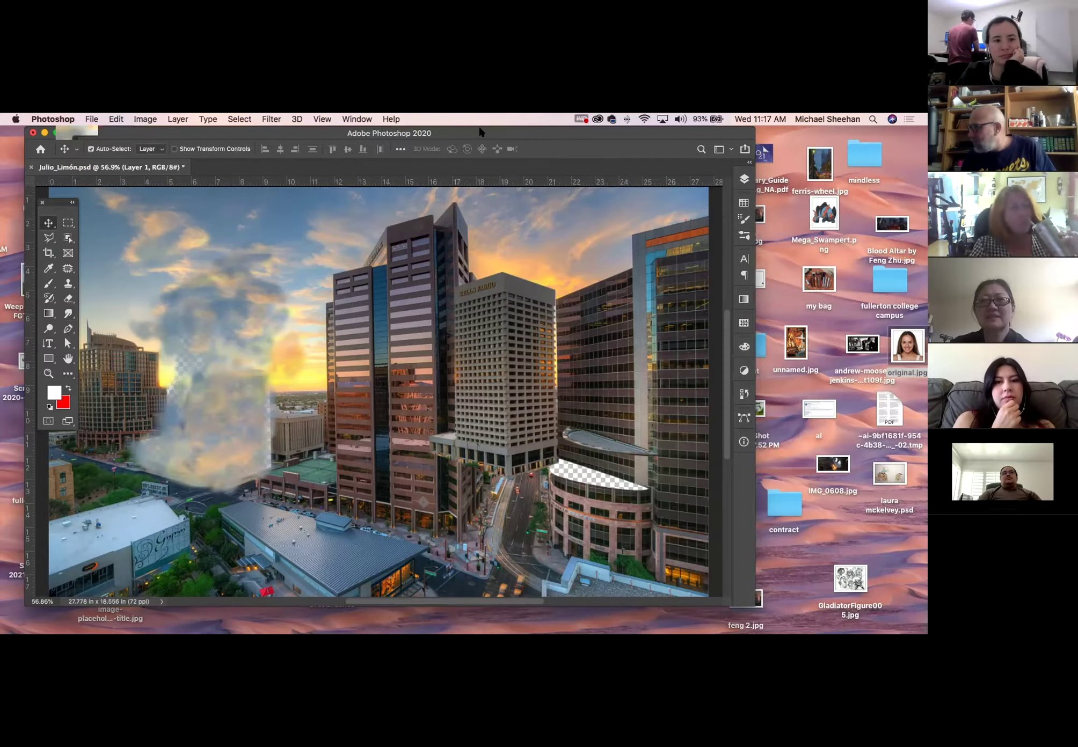
{"action": "left_click_drag", "start_coordinate": [482, 132], "coordinate": [464, 132]}
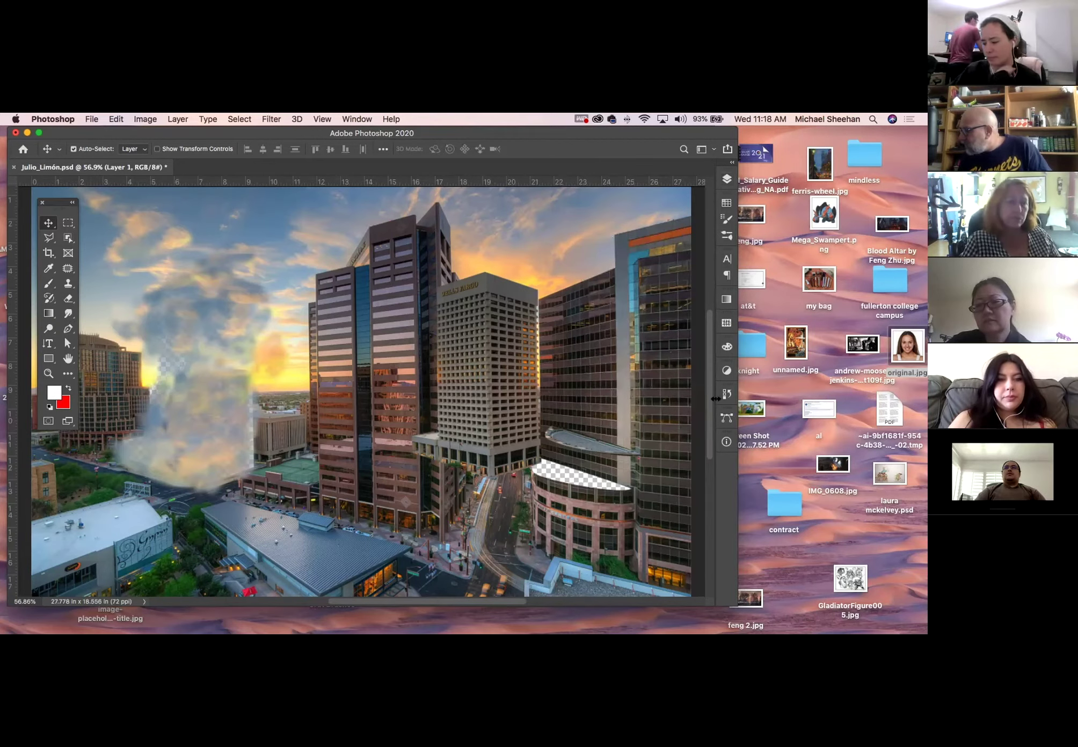
{"action": "left_click_drag", "start_coordinate": [576, 442], "coordinate": [554, 430]}
{"action": "key", "text": "super+z"}
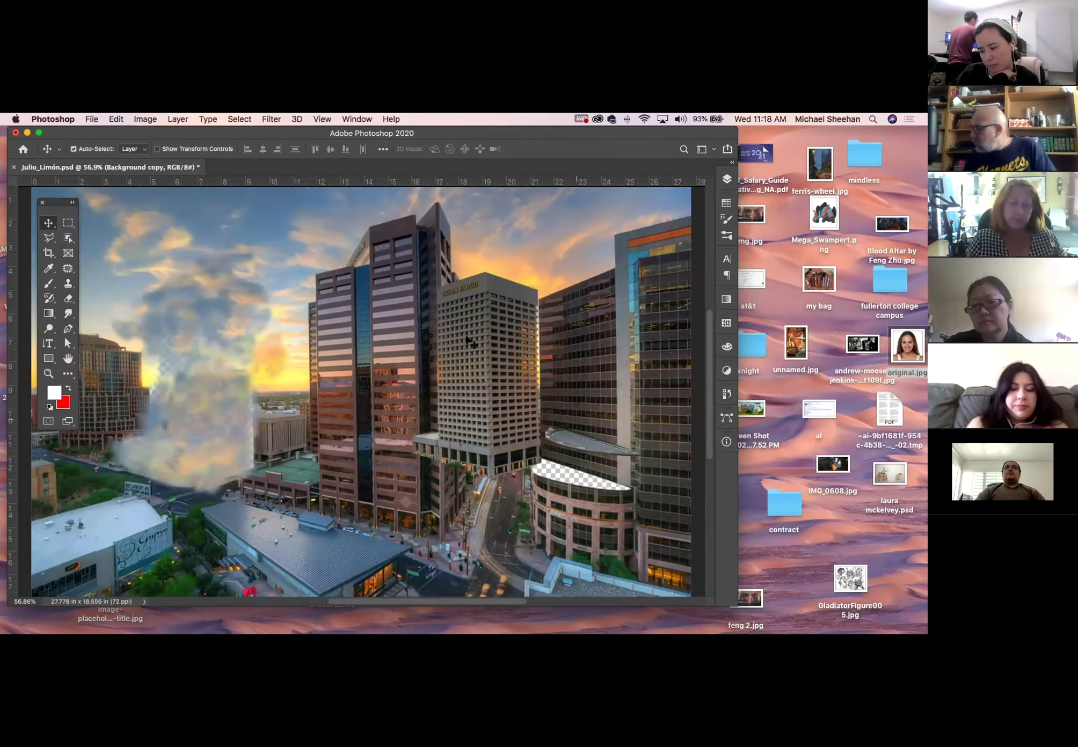
{"action": "left_click_drag", "start_coordinate": [480, 351], "coordinate": [488, 373]}
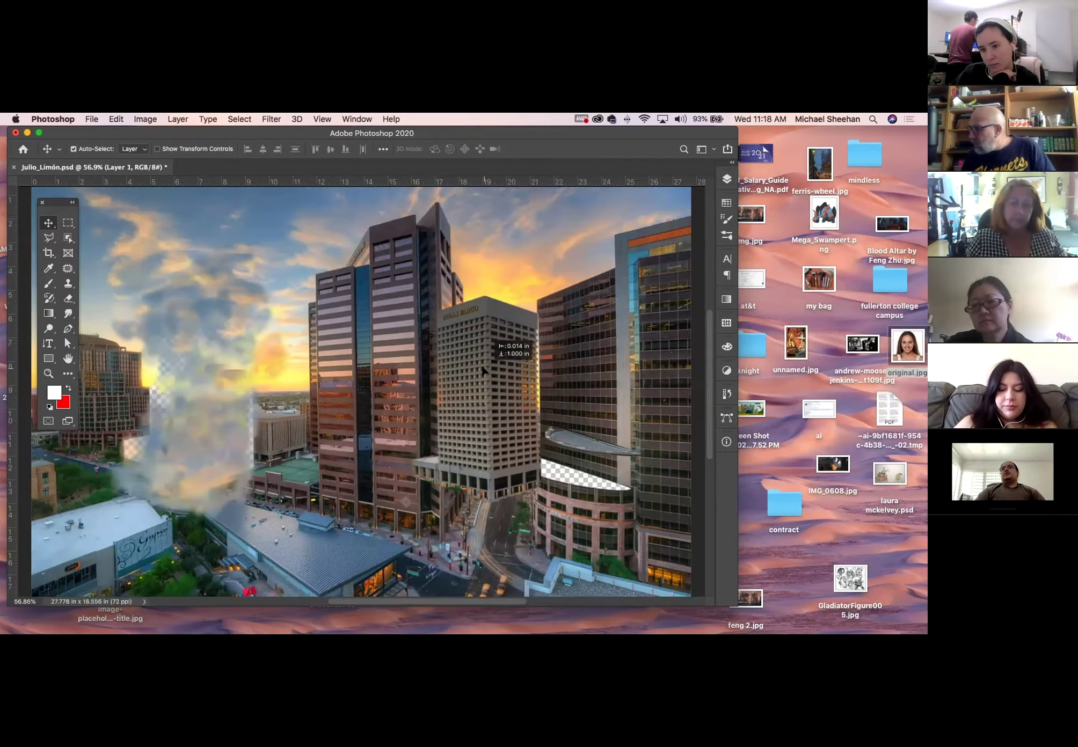
{"action": "key", "text": "super+z"}
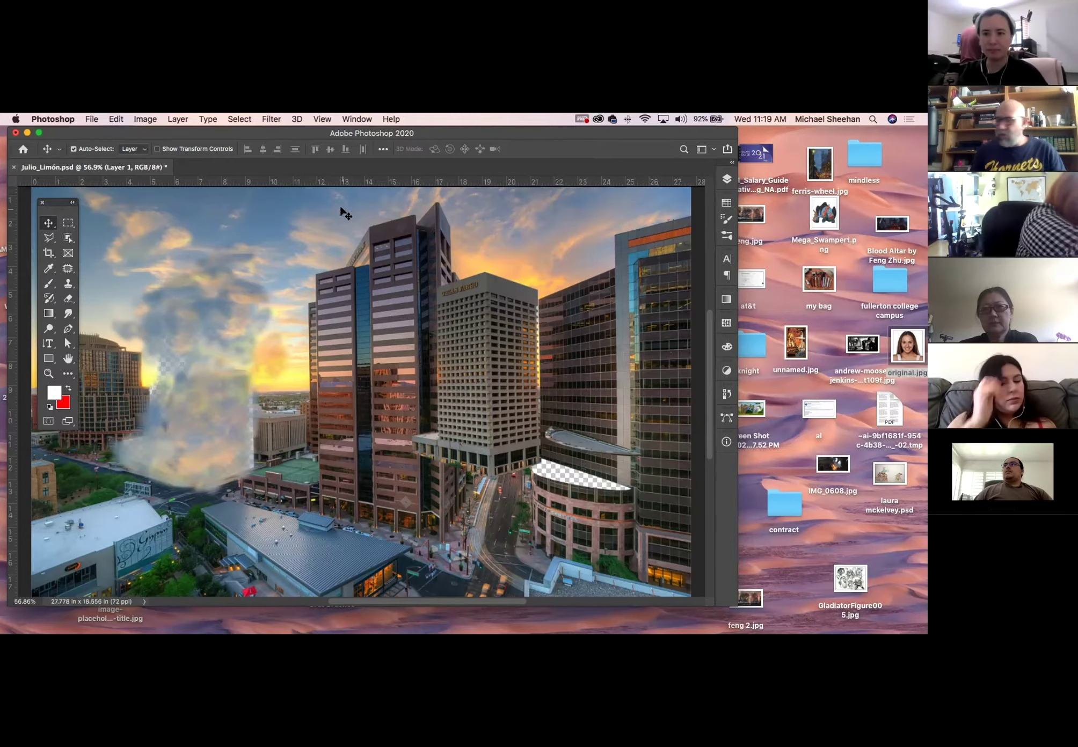
Close the cityscape with the relocated tower without saving the changes
{"action": "left_click", "coordinate": [14, 167]}
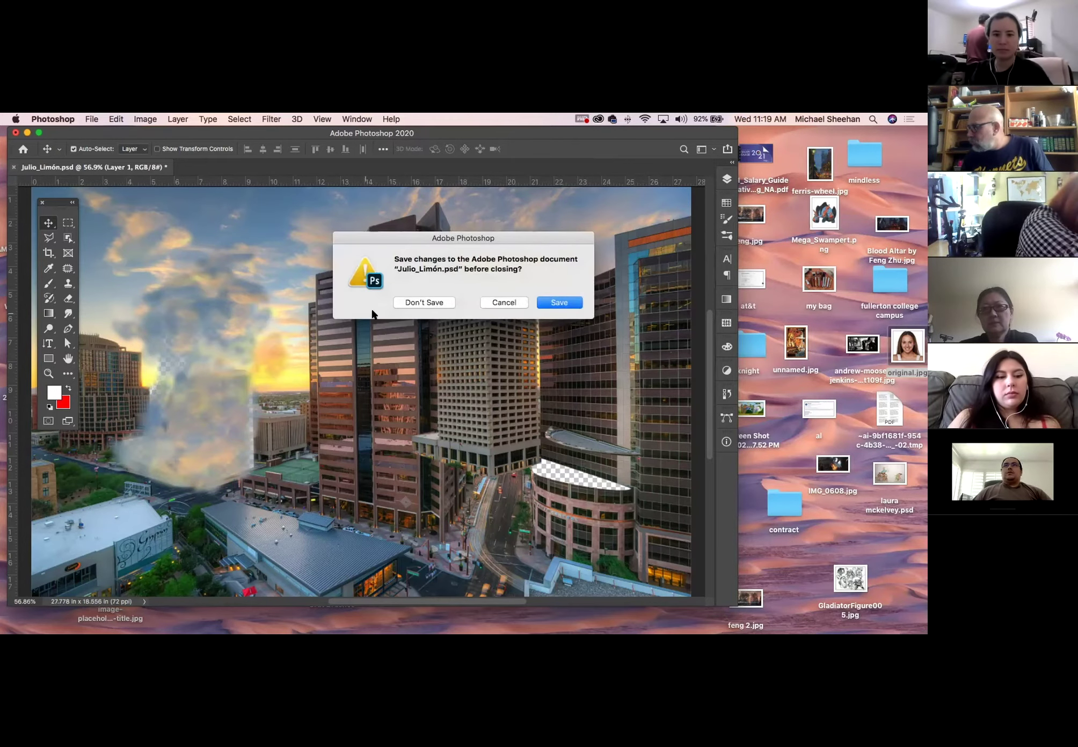
{"action": "left_click", "coordinate": [423, 303]}
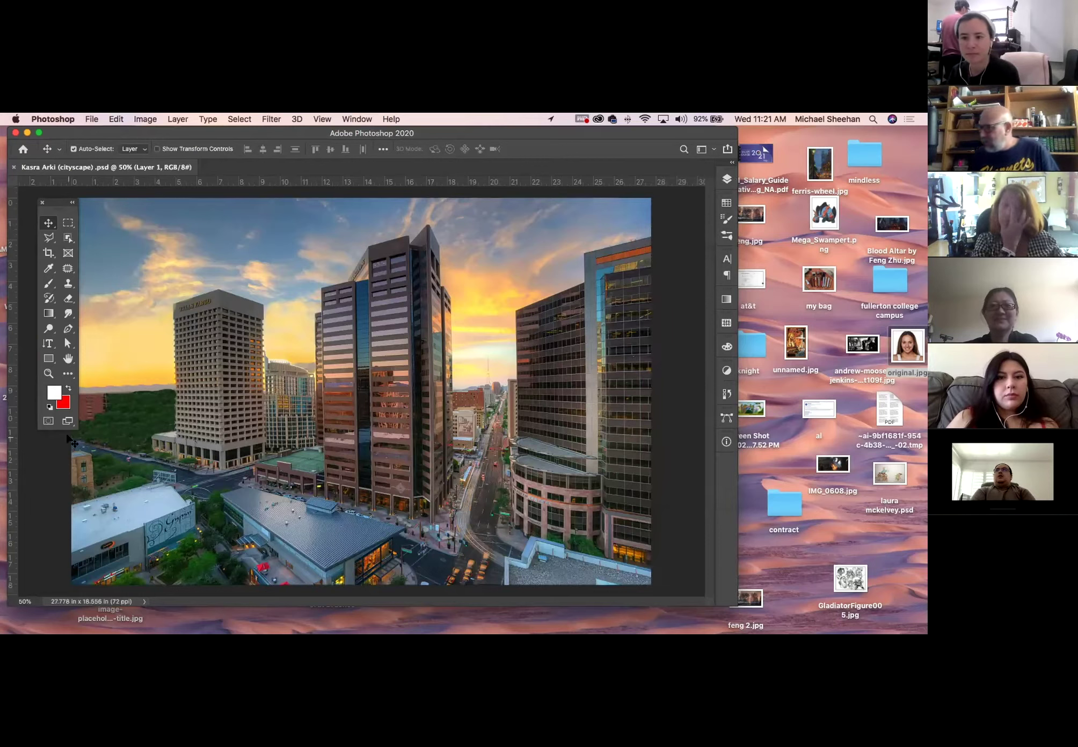
Uncover the image's edge by moving the toolbox aside, and test-move Layer 0 and the small tower on Layer 1, undoing both moves
{"action": "left_click_drag", "start_coordinate": [61, 203], "coordinate": [40, 210]}
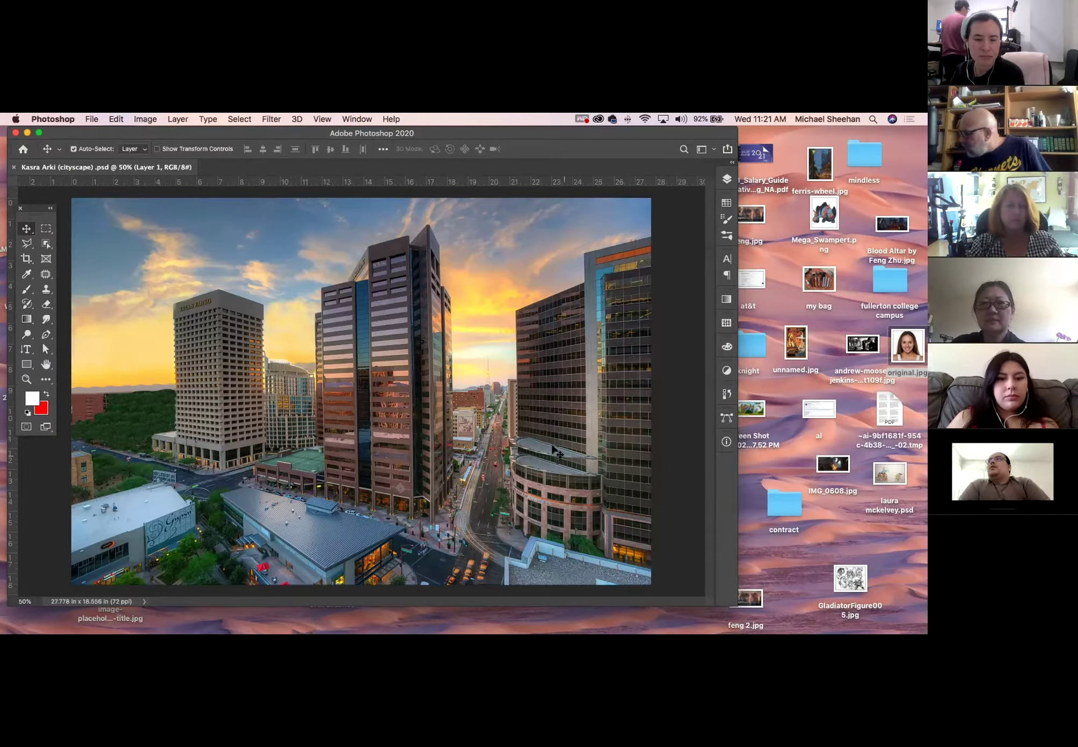
{"action": "left_click", "coordinate": [540, 450]}
{"action": "left_click_drag", "start_coordinate": [540, 450], "coordinate": [534, 429]}
{"action": "key", "text": "super+z"}
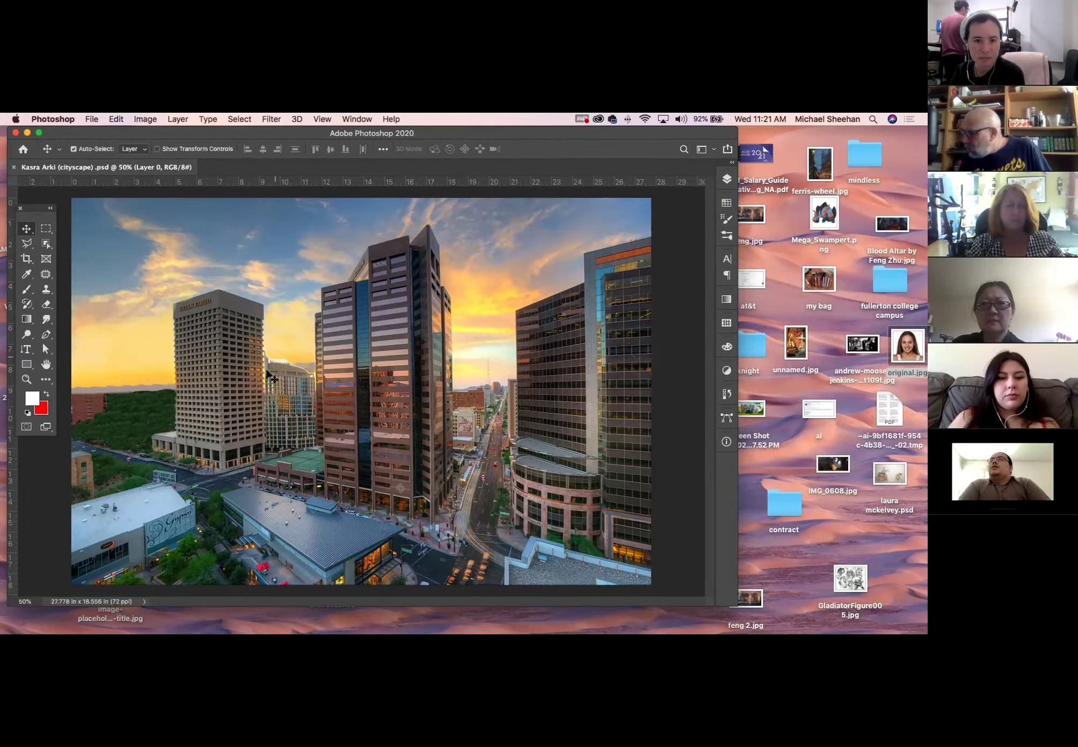
{"action": "left_click_drag", "start_coordinate": [295, 389], "coordinate": [302, 305]}
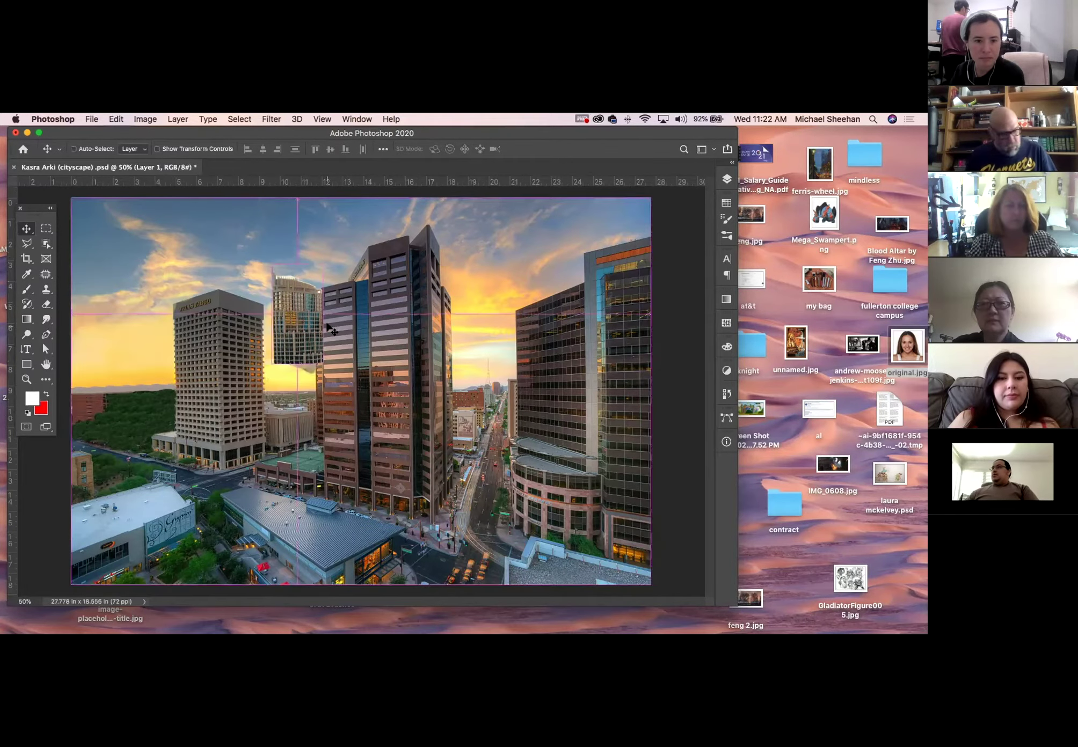
{"action": "key", "text": "super+z"}
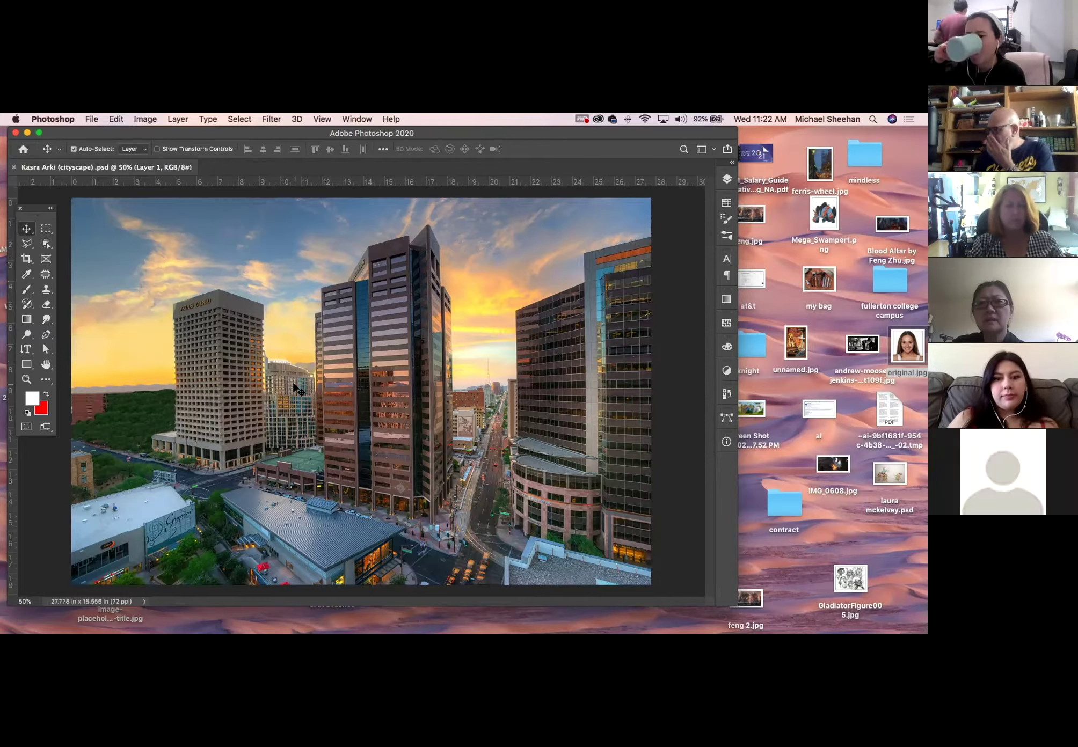
Lift the small tower on Layer 1 into the sky above the buildings and inspect its cutout up close
{"action": "left_click_drag", "start_coordinate": [271, 376], "coordinate": [260, 226]}
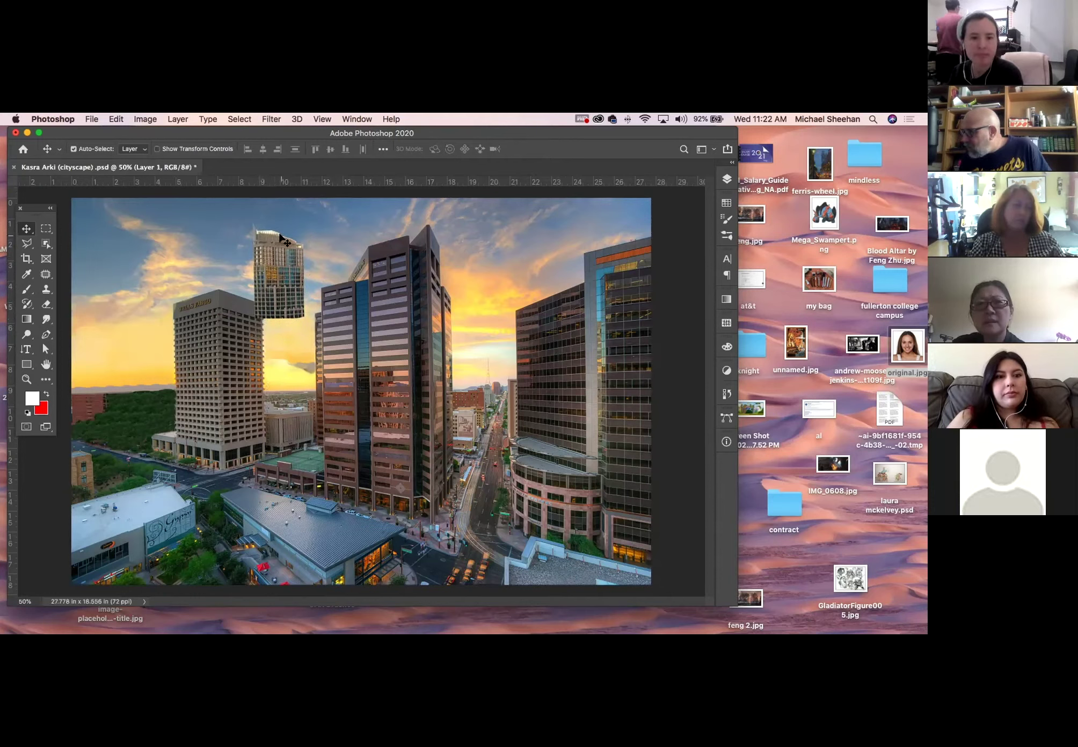
{"action": "left_click", "coordinate": [27, 379]}
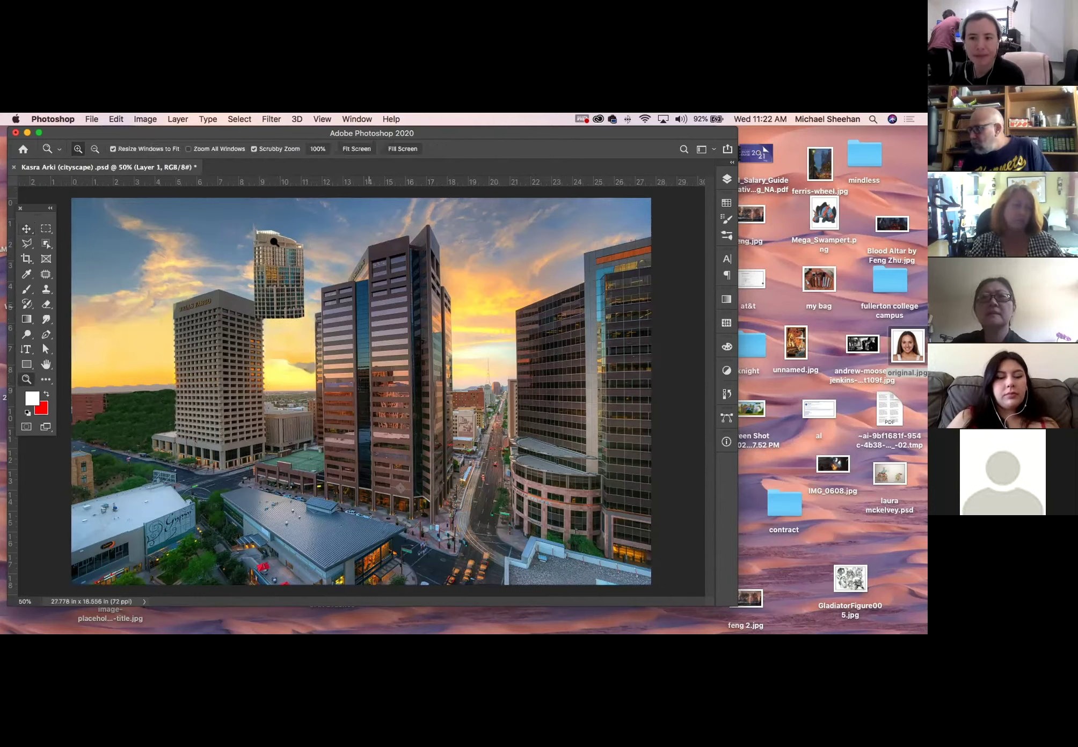
{"action": "left_click", "coordinate": [280, 268]}
{"action": "left_click_drag", "start_coordinate": [280, 268], "coordinate": [318, 310]}
{"action": "left_click", "coordinate": [26, 230]}
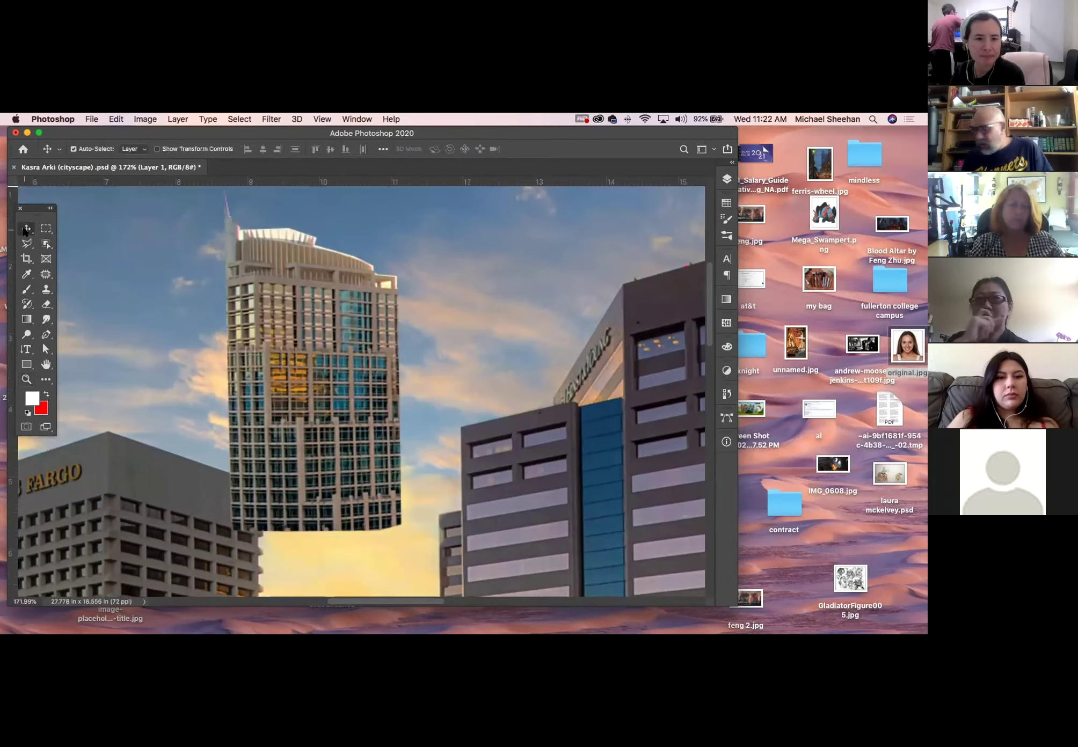
{"action": "key", "text": "super+minus"}
{"action": "key", "text": "super+minus"}
{"action": "key", "text": "super+minus"}
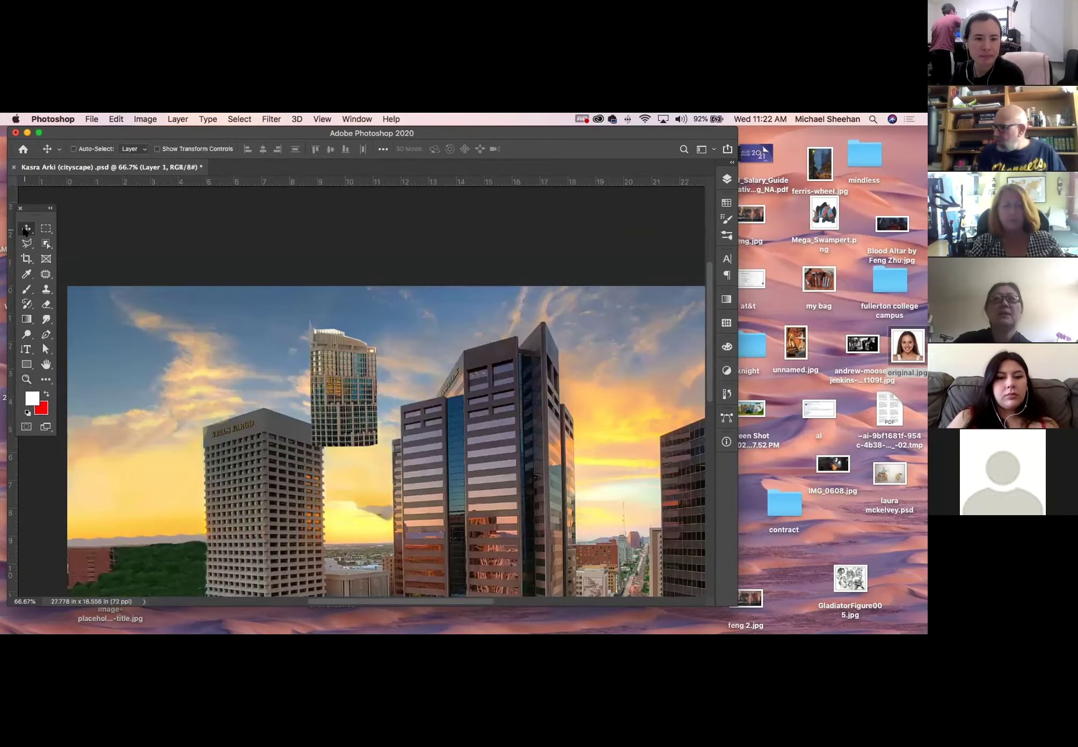
Magnify the lifted tower's spire and roofline to examine the cutout edges, and return to the whole-image view
{"action": "left_click", "coordinate": [74, 149]}
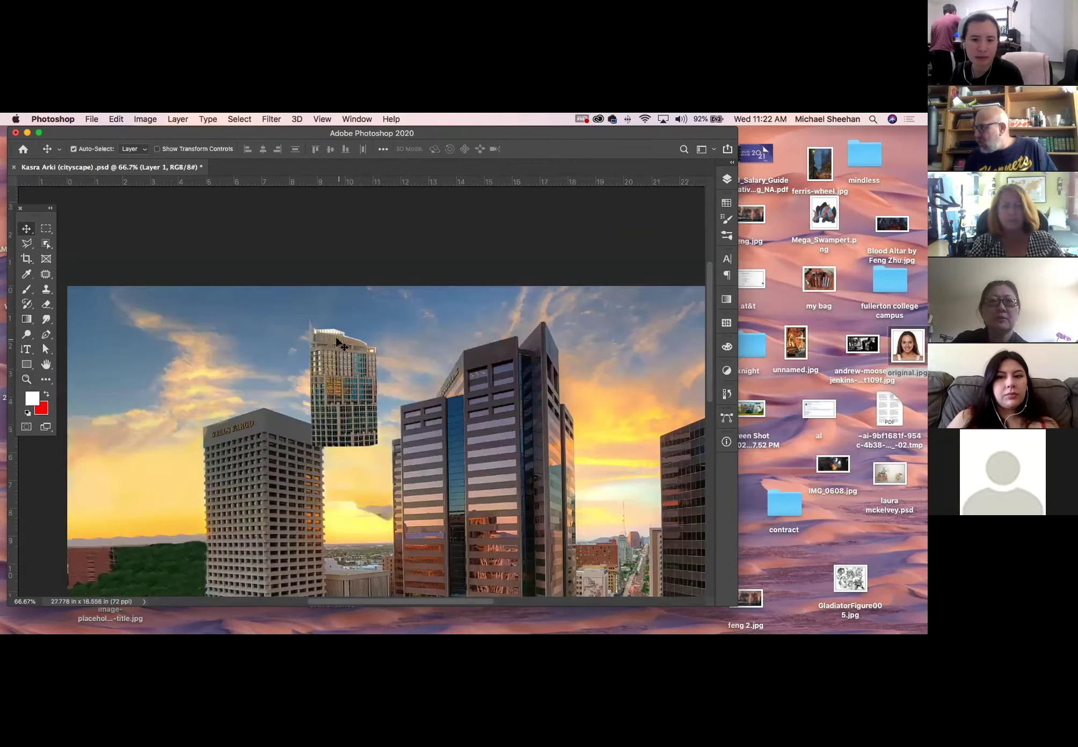
{"action": "left_click", "coordinate": [27, 379]}
{"action": "left_click_drag", "start_coordinate": [345, 338], "coordinate": [434, 424]}
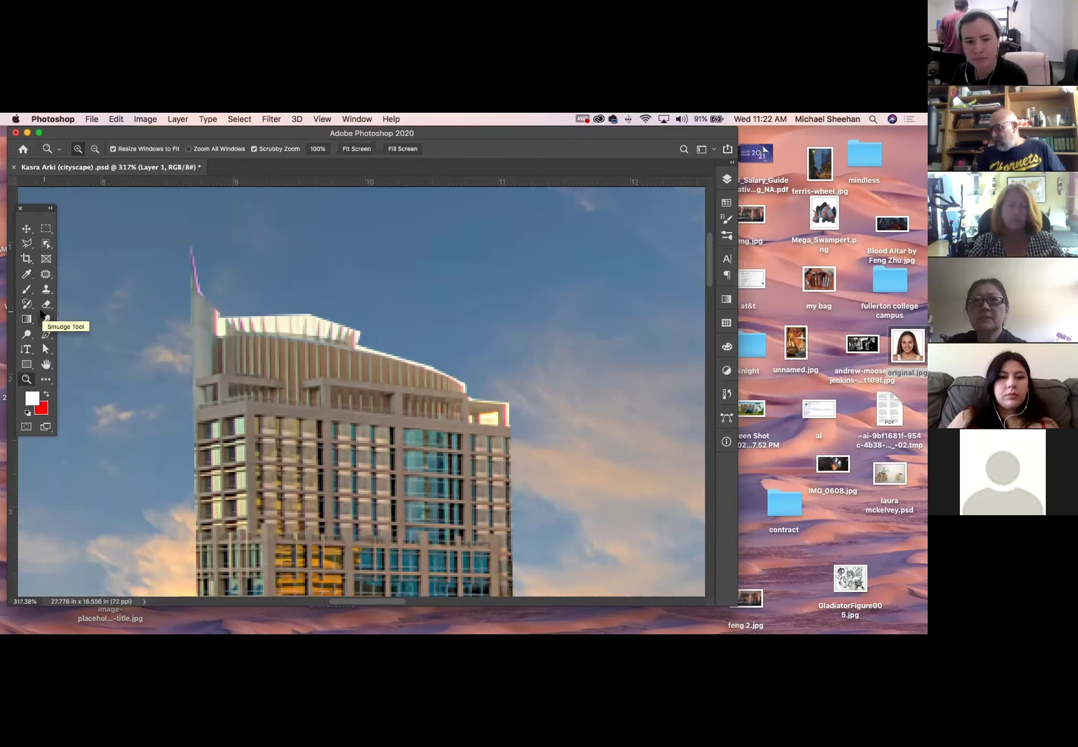
{"action": "left_click", "coordinate": [26, 228]}
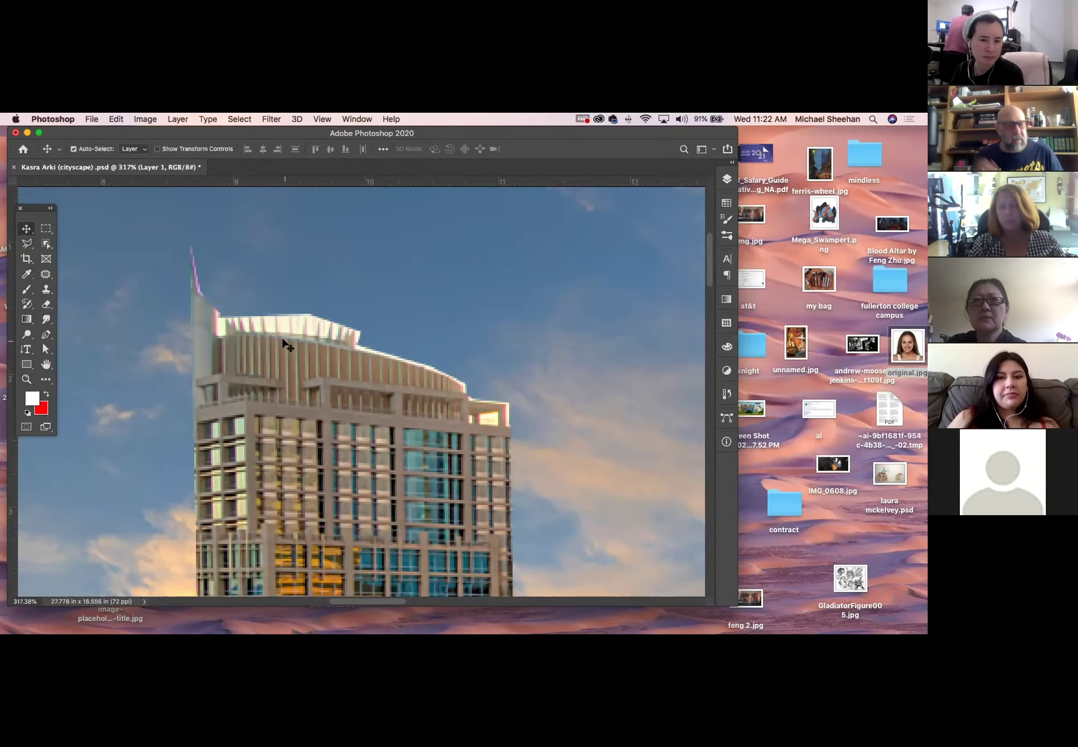
{"action": "key", "text": "super+0"}
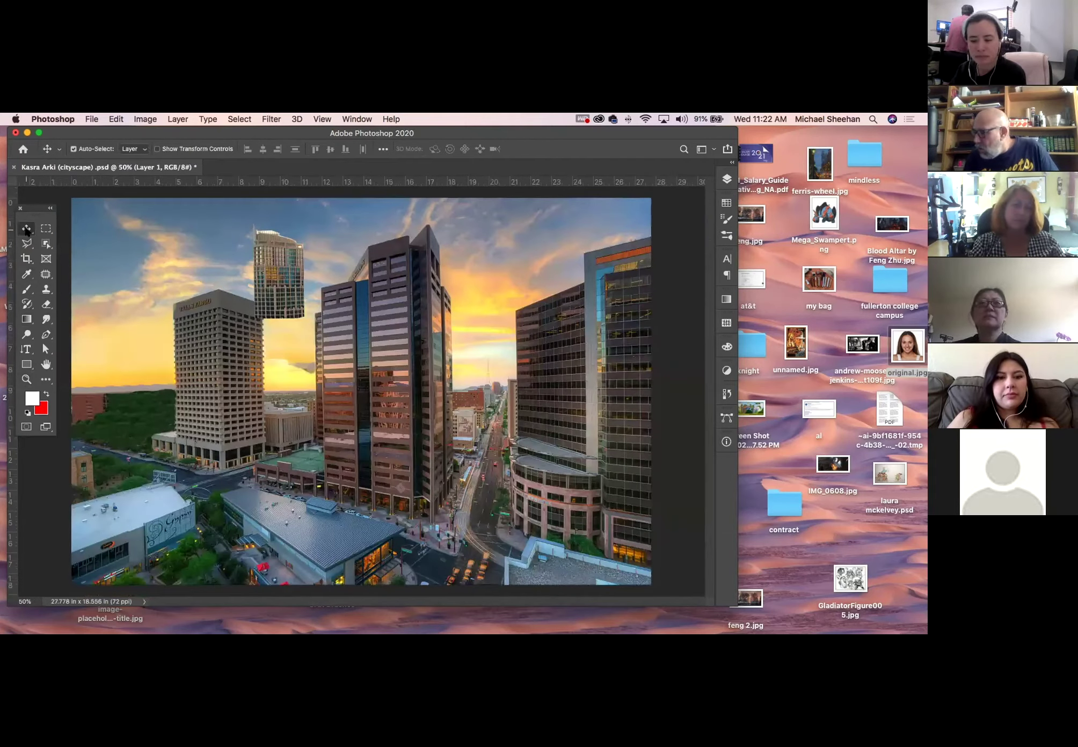
Put the lifted tower back in its place between the two larger buildings and close the cityscape
{"action": "left_click_drag", "start_coordinate": [290, 276], "coordinate": [254, 411]}
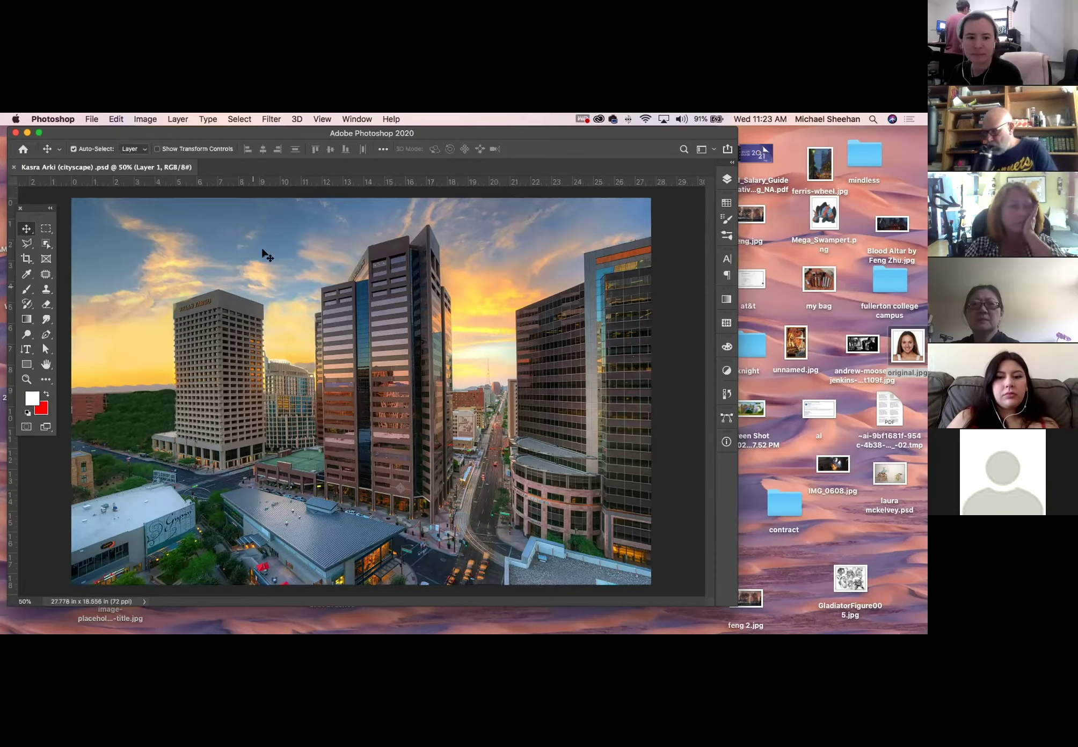
{"action": "left_click", "coordinate": [14, 168]}
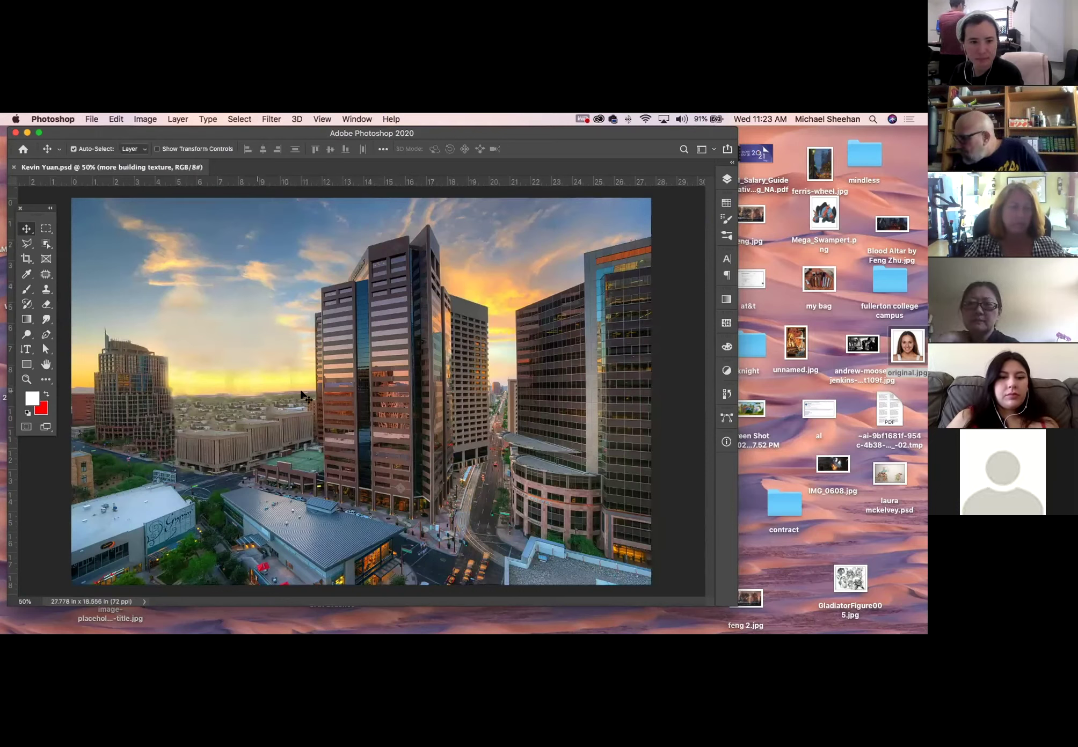
Test-move the small tower on the moved building layer and try moving the large right-hand building, undoing both attempts
{"action": "left_click", "coordinate": [458, 364]}
{"action": "left_click_drag", "start_coordinate": [460, 387], "coordinate": [473, 383]}
{"action": "key", "text": "super+z"}
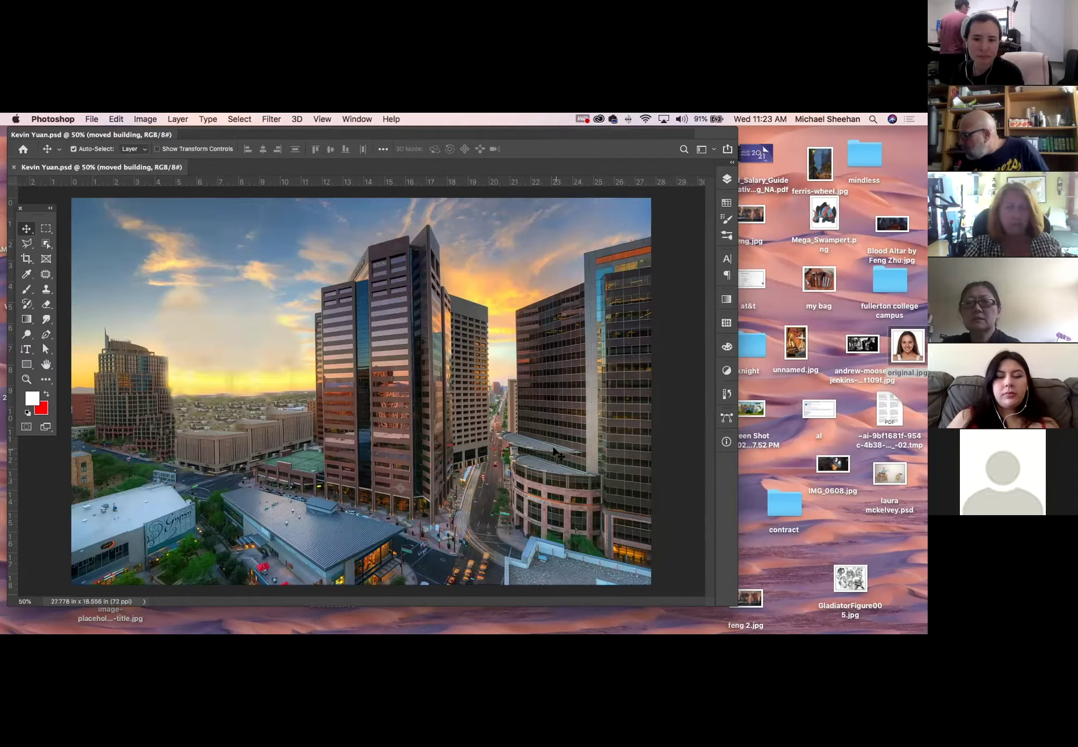
{"action": "left_click_drag", "start_coordinate": [537, 444], "coordinate": [542, 417]}
{"action": "key", "text": "super+z"}
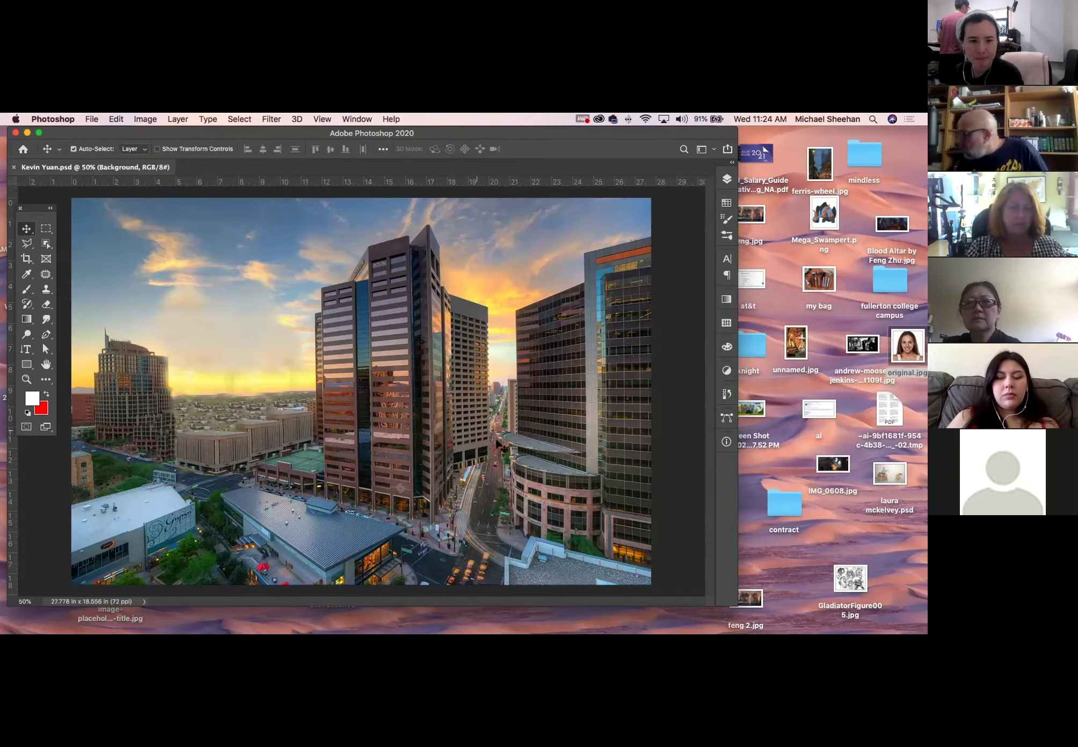
Add a new blank layer above the moved building layer, leaving its layer style unchanged
{"action": "left_click", "coordinate": [727, 179]}
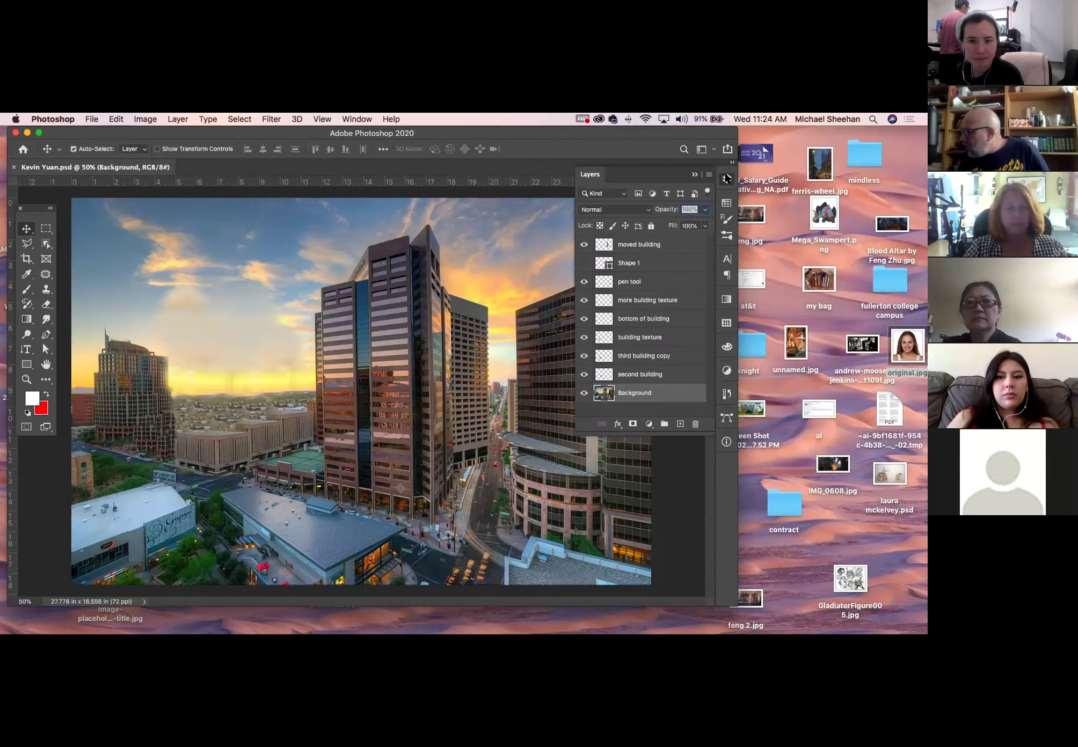
{"action": "left_click", "coordinate": [665, 248]}
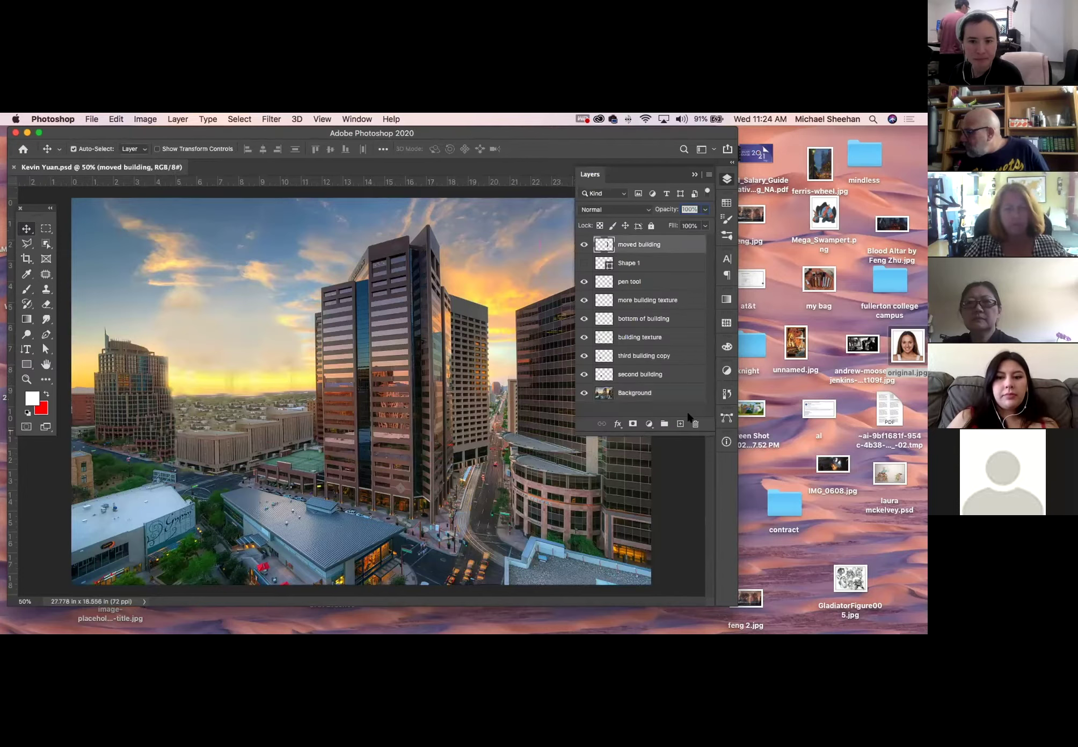
{"action": "left_click", "coordinate": [680, 424]}
{"action": "double_click", "coordinate": [642, 246]}
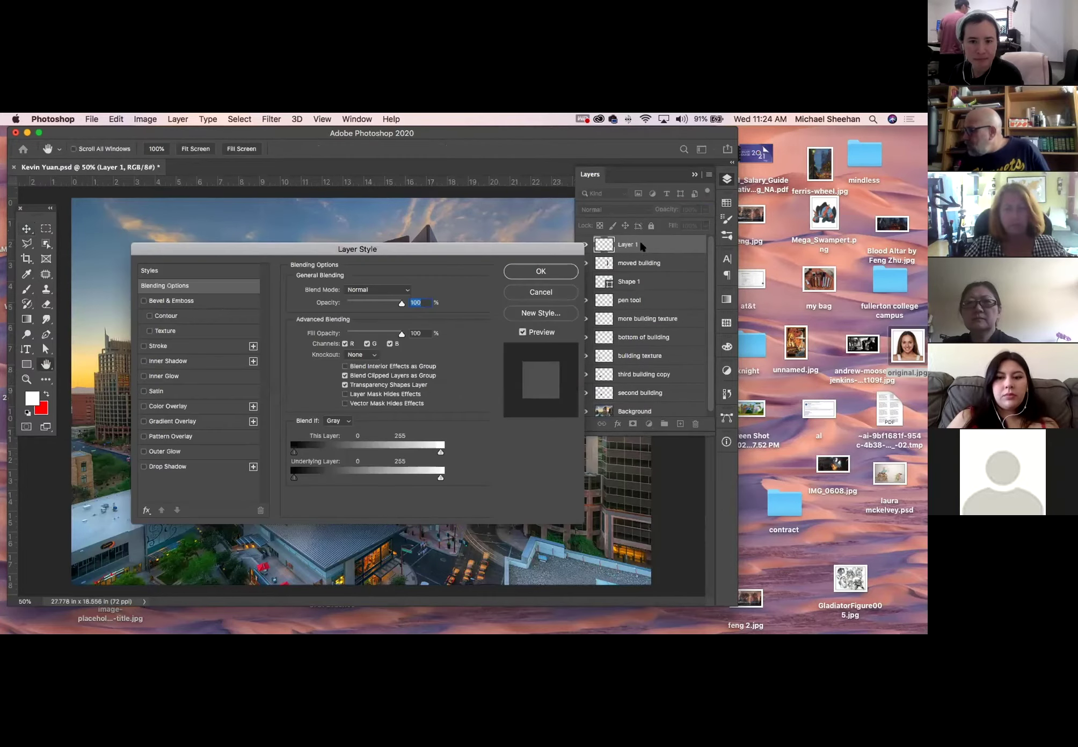
{"action": "left_click", "coordinate": [541, 292]}
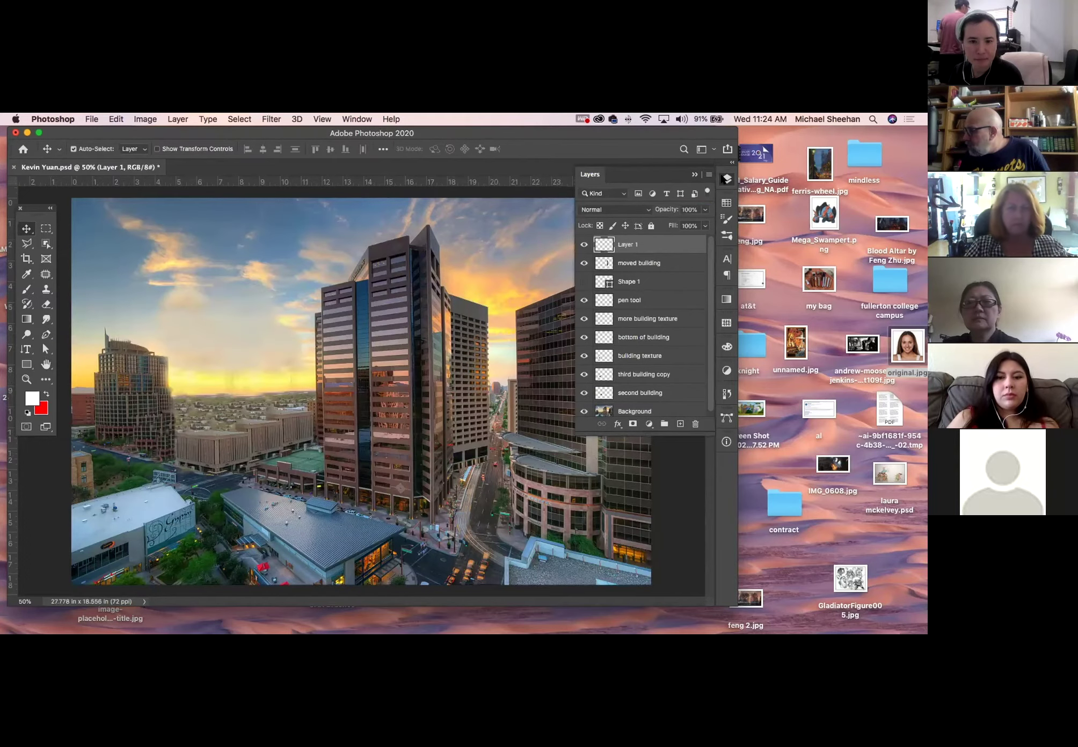
{"action": "left_click", "coordinate": [727, 179]}
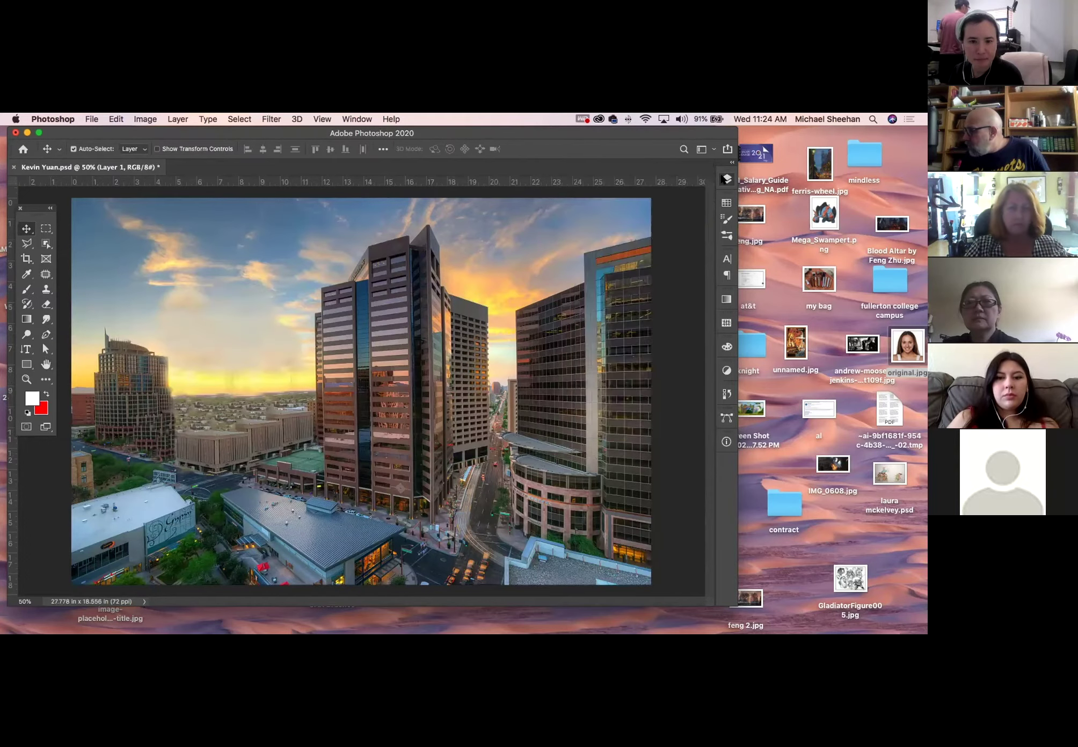
Choose a lighter medium blue as the foreground color and fill the whole new layer with it
{"action": "left_click", "coordinate": [727, 203]}
{"action": "left_click", "coordinate": [655, 217]}
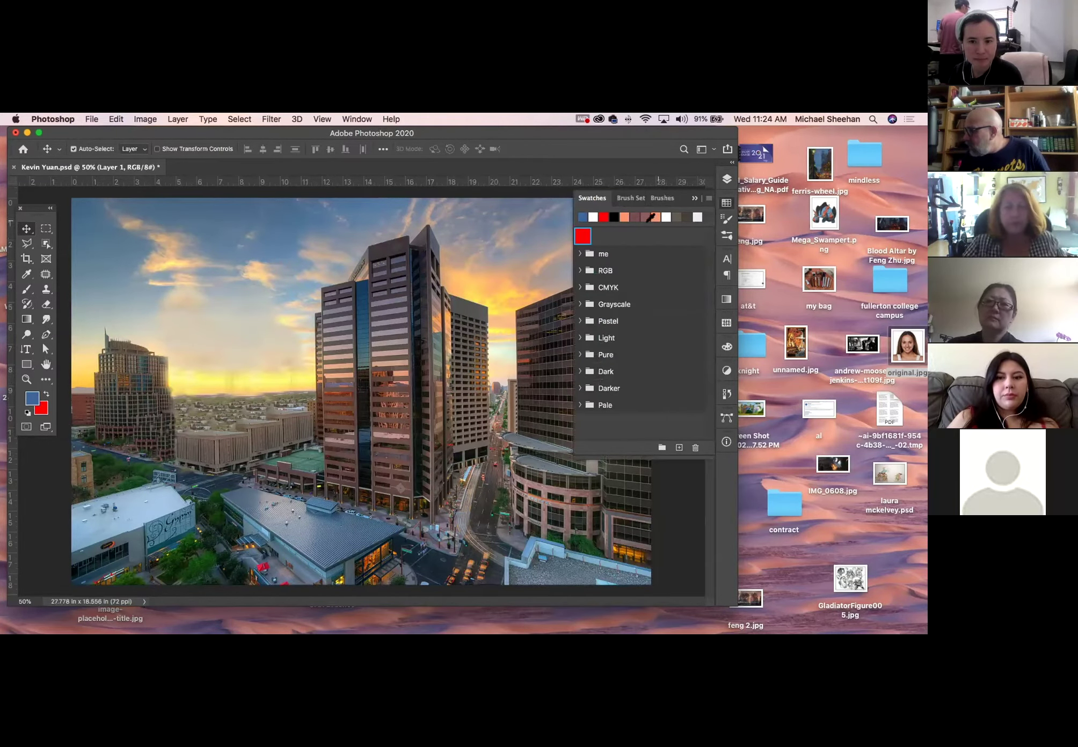
{"action": "left_click", "coordinate": [29, 397]}
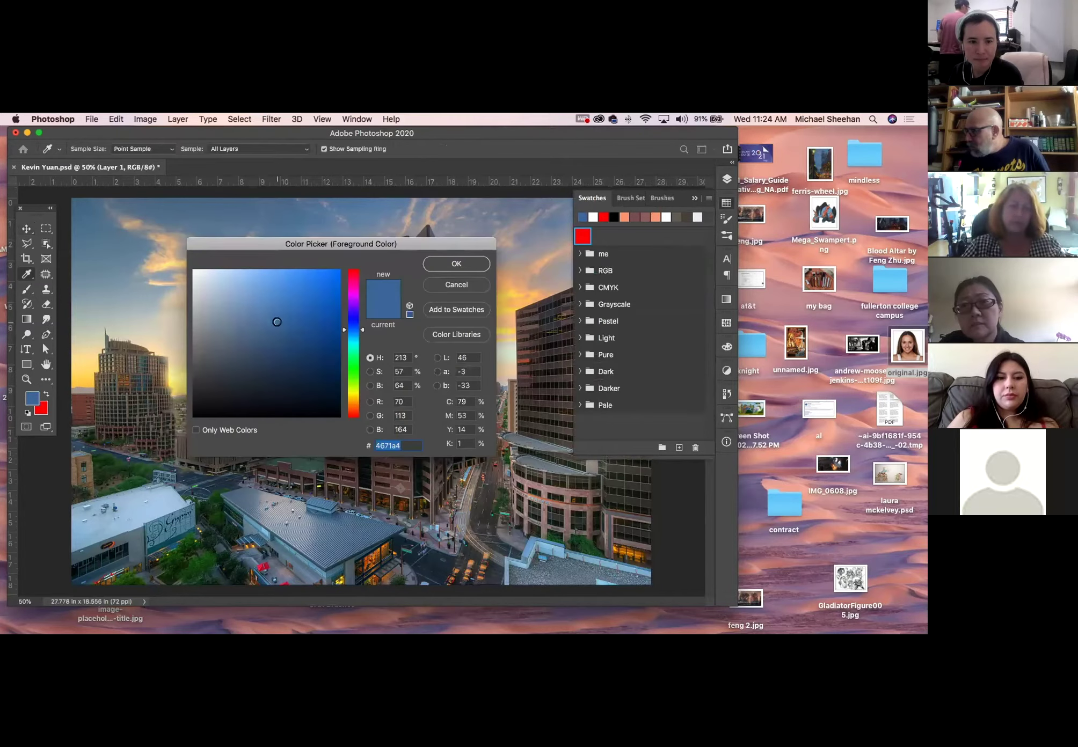
{"action": "left_click", "coordinate": [455, 286]}
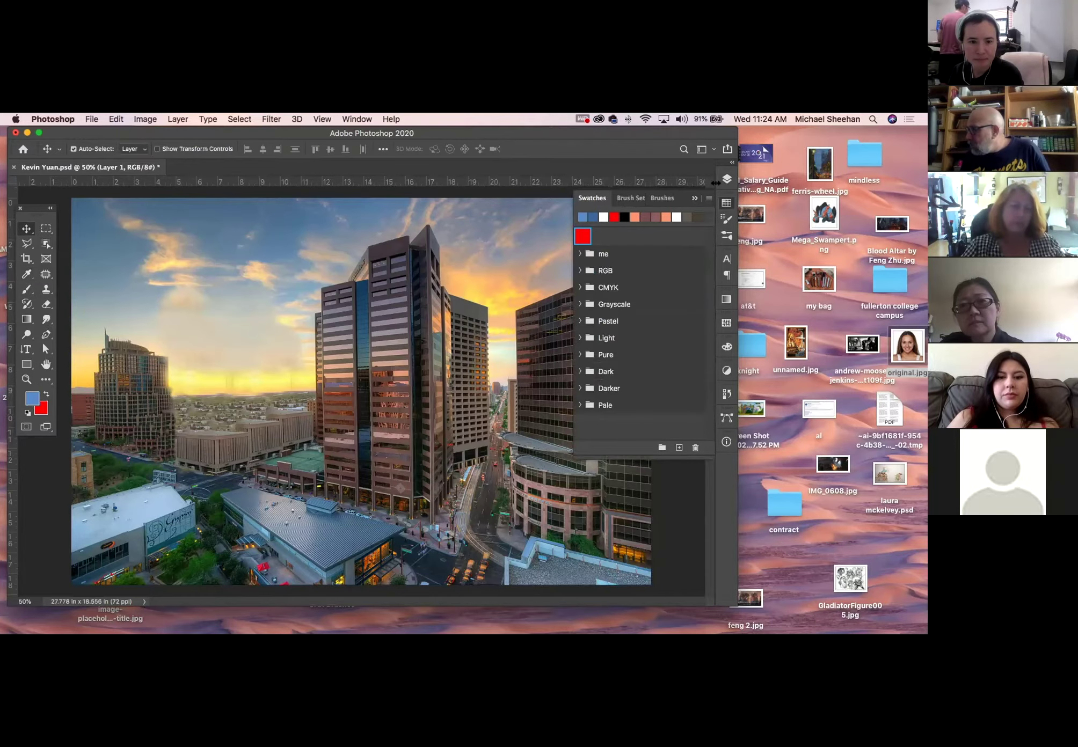
{"action": "left_click", "coordinate": [727, 179]}
{"action": "left_click", "coordinate": [727, 179]}
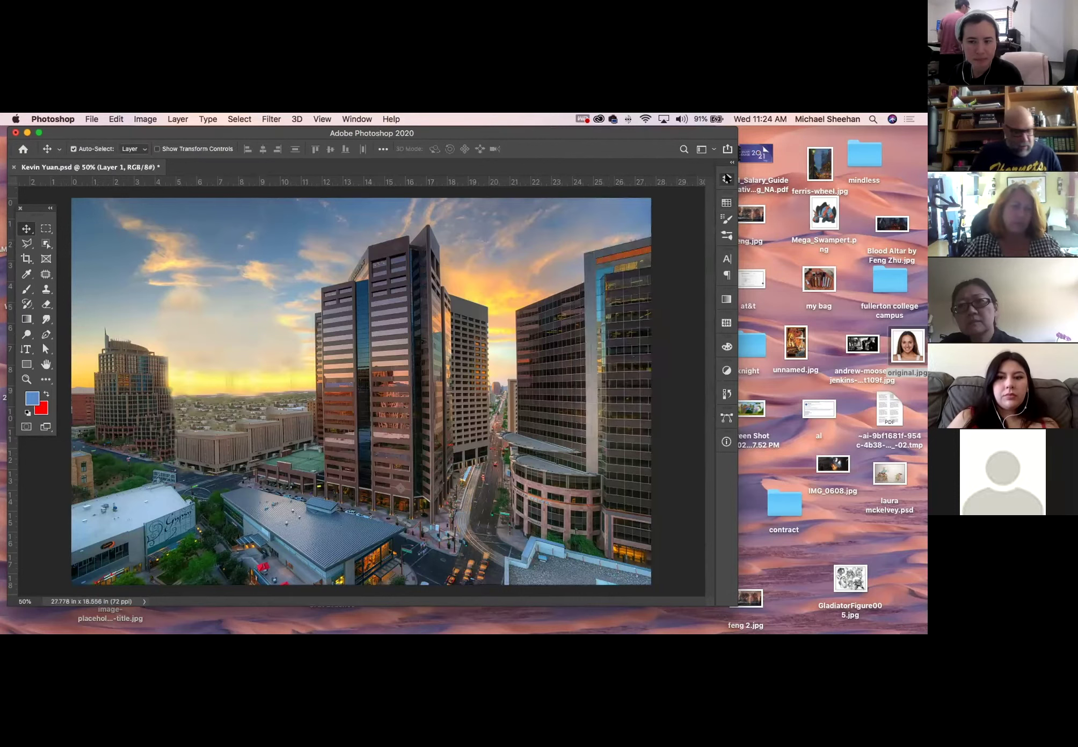
{"action": "key", "text": "alt+BackSpace"}
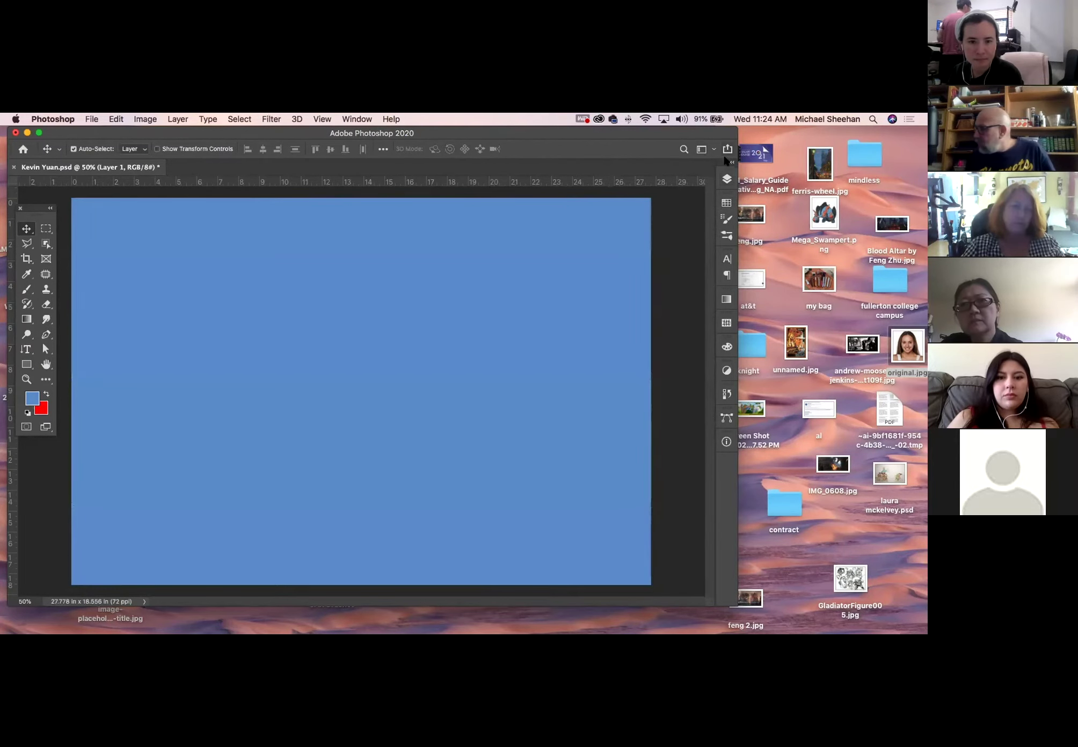
Set the blue layer's blend mode to Multiply and darken it in Levels with a midtone value of 0.80
{"action": "left_click", "coordinate": [727, 179]}
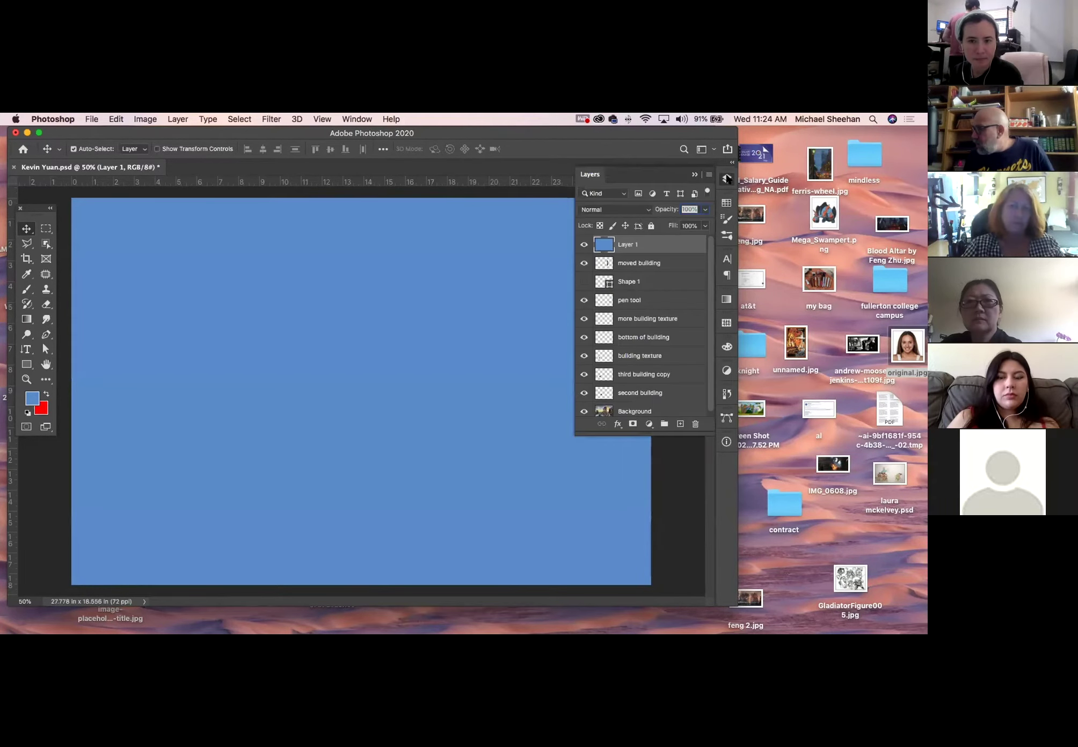
{"action": "left_click", "coordinate": [611, 210]}
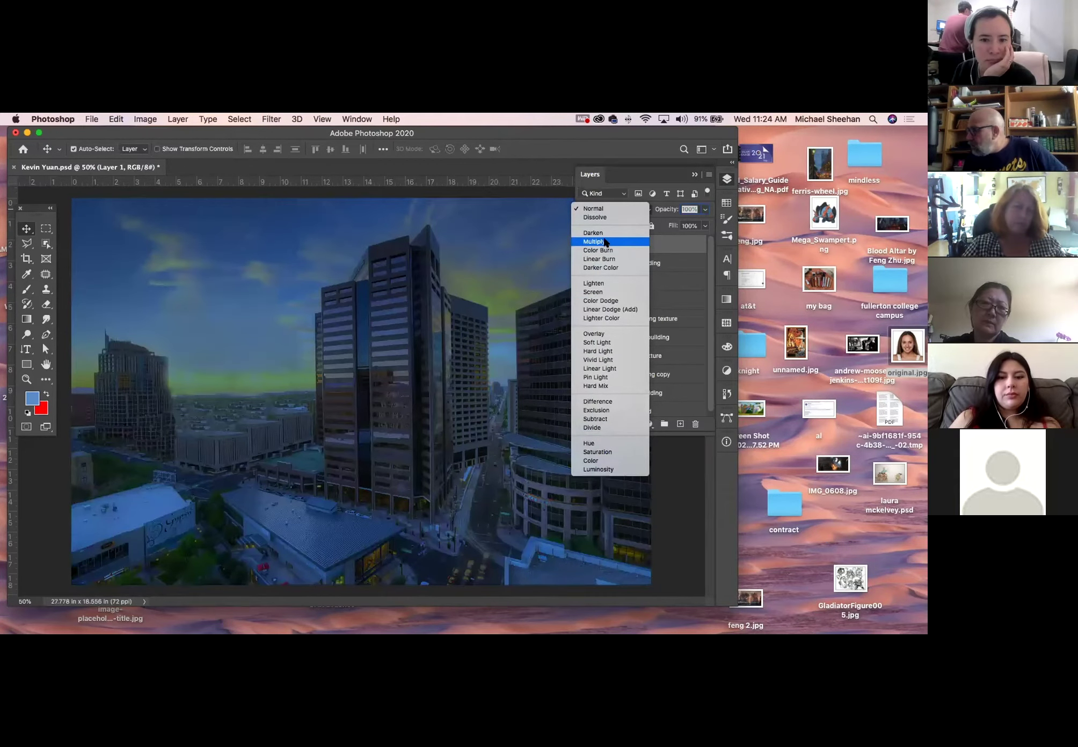
{"action": "left_click", "coordinate": [605, 242]}
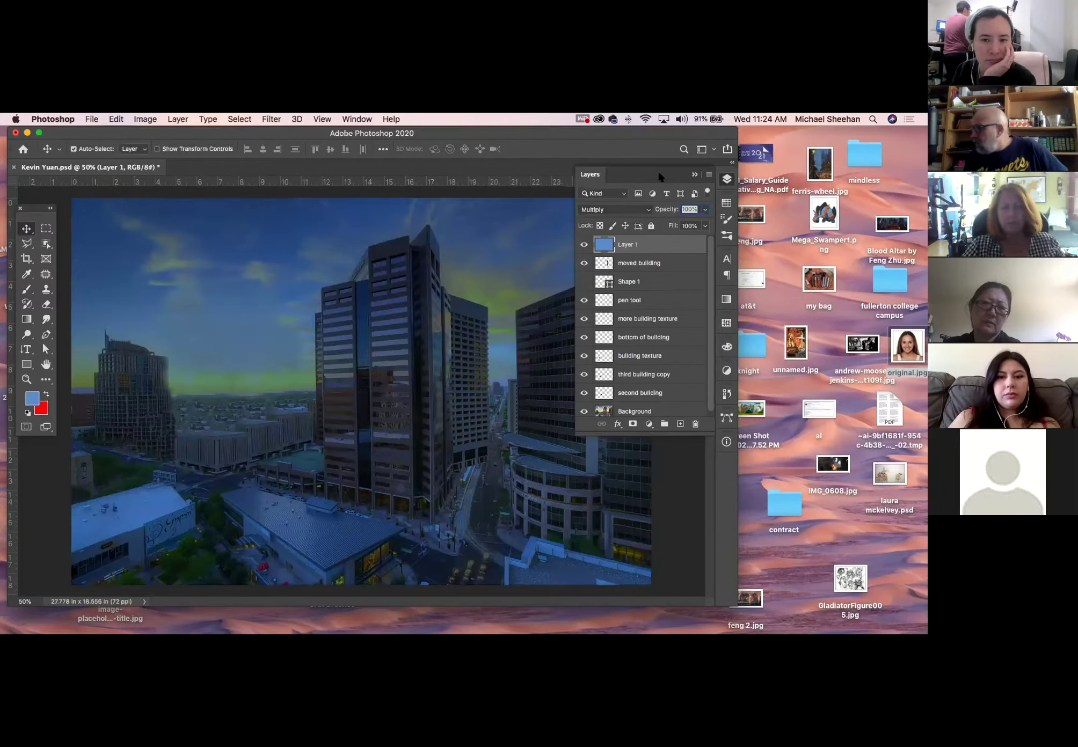
{"action": "key", "text": "super+l"}
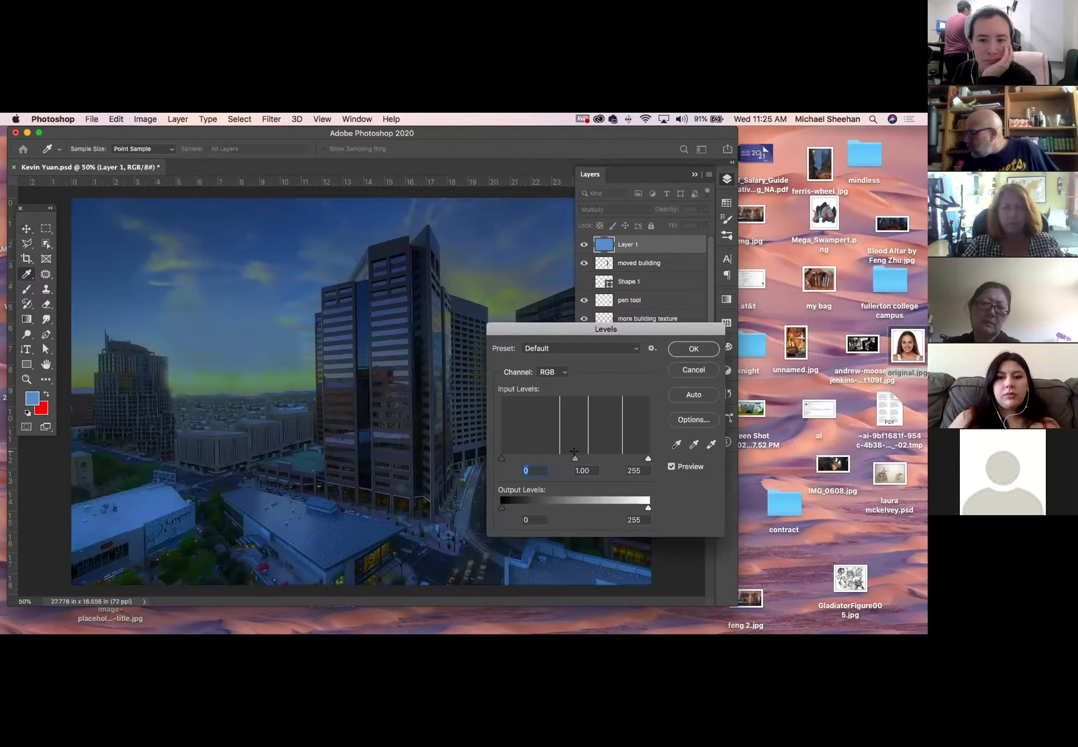
{"action": "left_click_drag", "start_coordinate": [577, 459], "coordinate": [585, 460]}
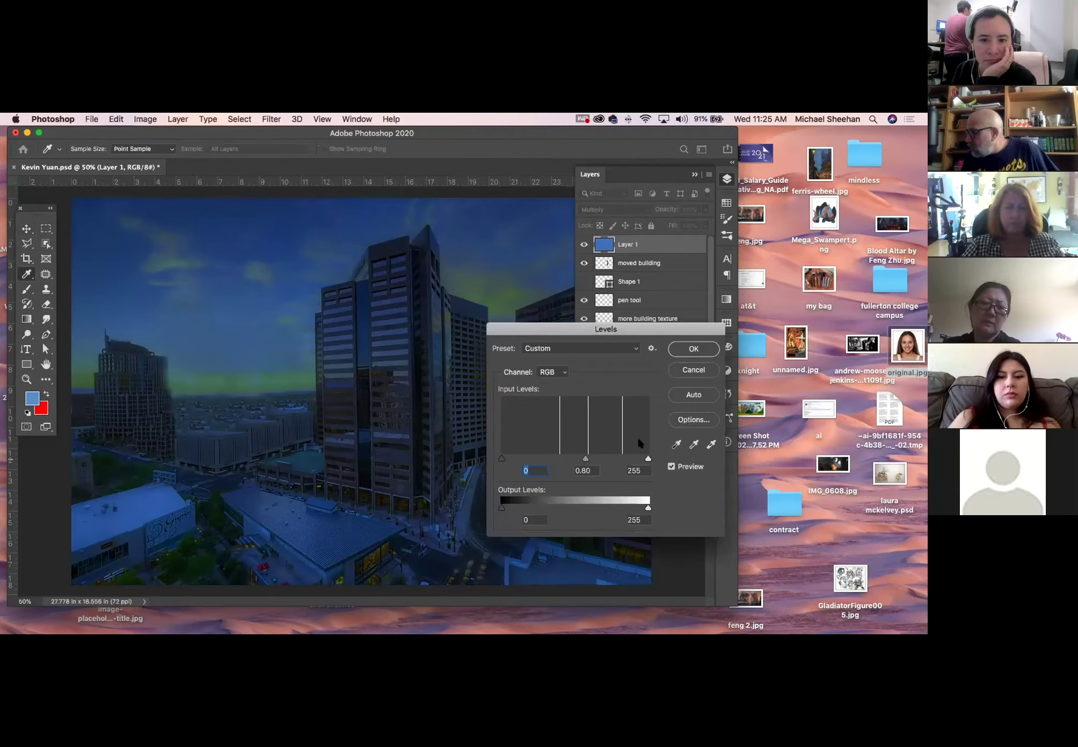
{"action": "left_click", "coordinate": [694, 348]}
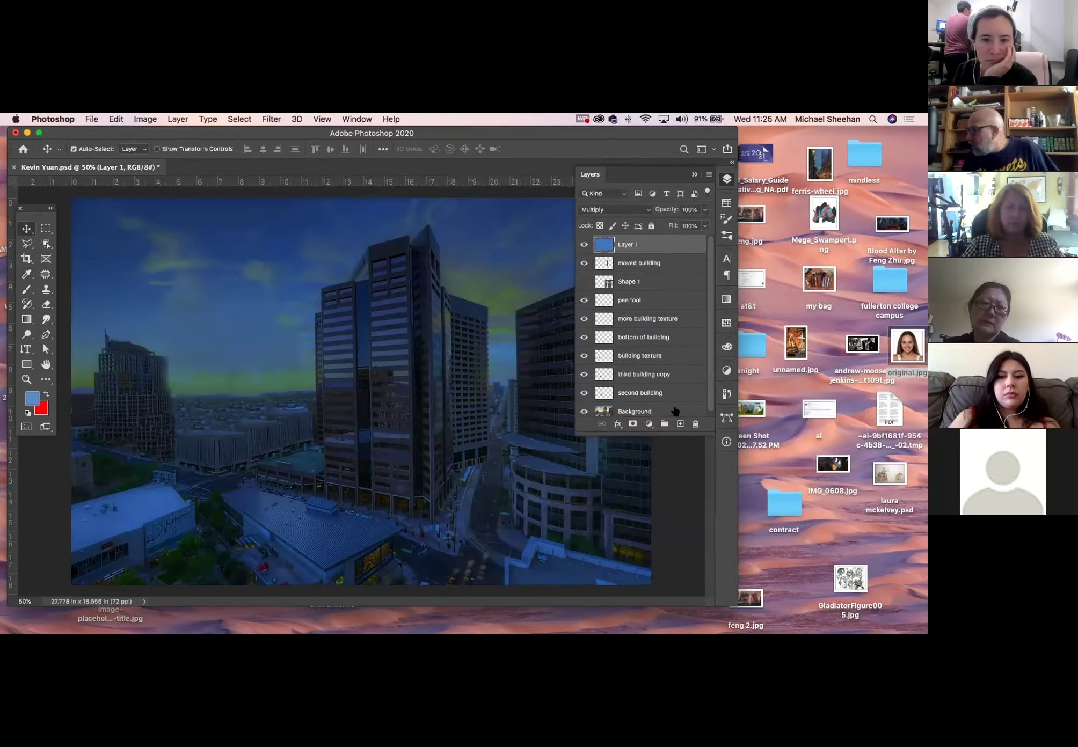
On a new layer above the blue one, paint a red line along the tall tower's upper roof edge with the Hard Round Pressure Opacity brush
{"action": "left_click", "coordinate": [680, 424]}
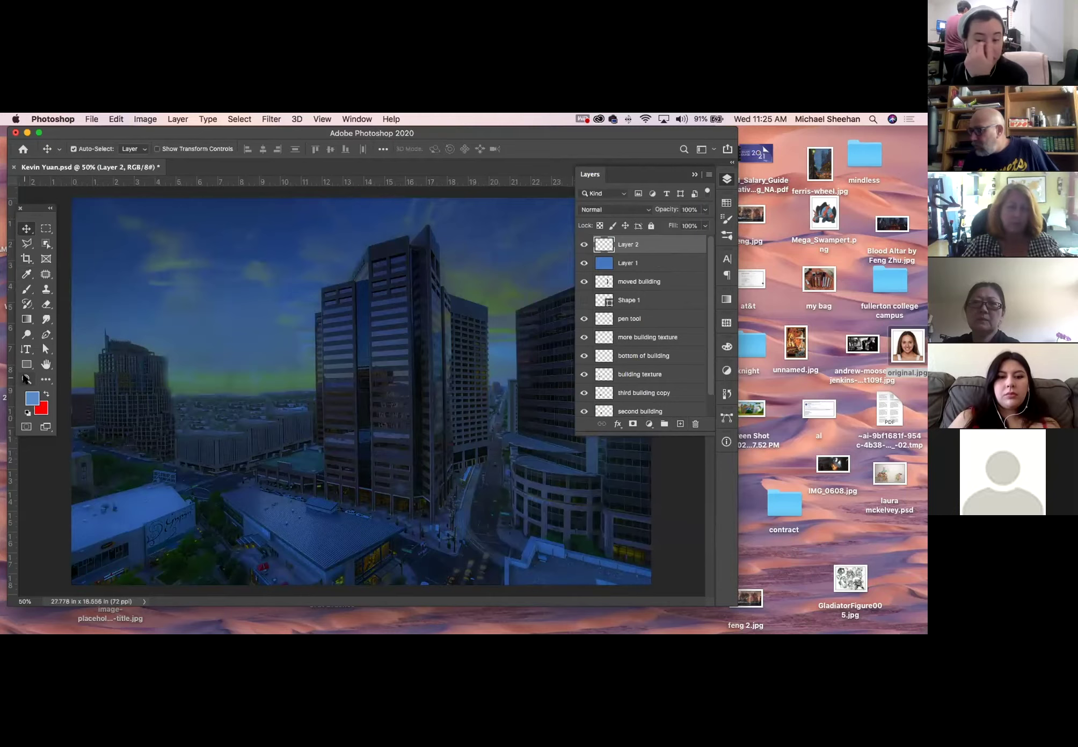
{"action": "left_click", "coordinate": [26, 378]}
{"action": "left_click_drag", "start_coordinate": [397, 348], "coordinate": [402, 360]}
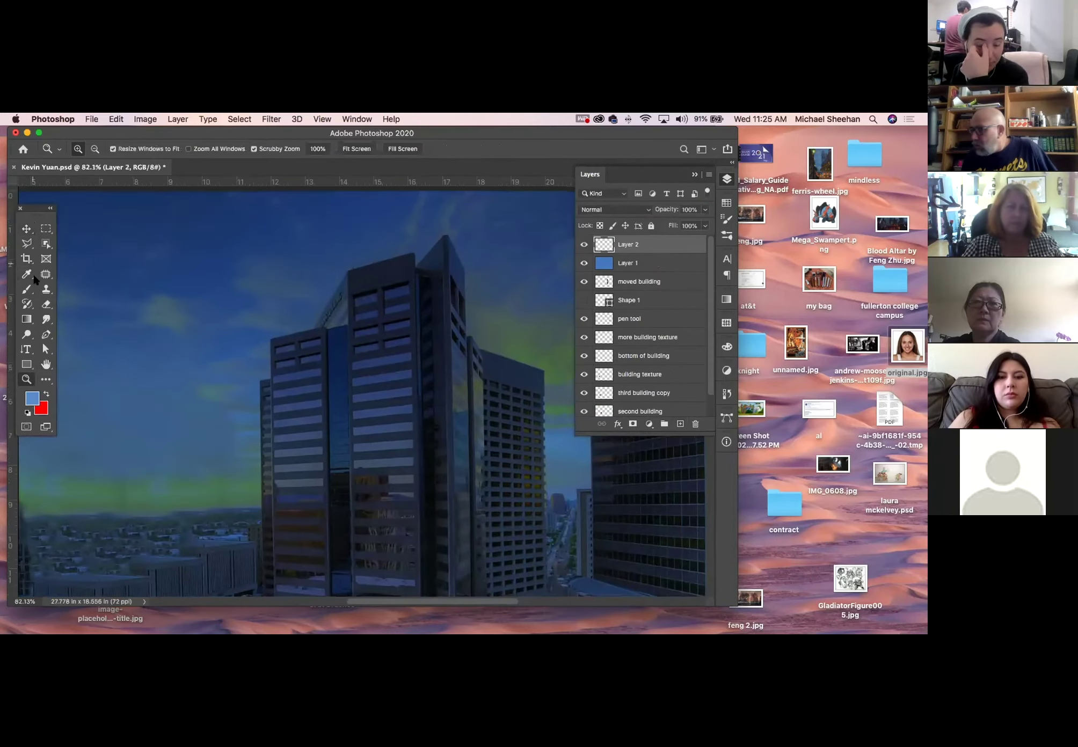
{"action": "left_click", "coordinate": [27, 288]}
{"action": "left_click", "coordinate": [46, 393]}
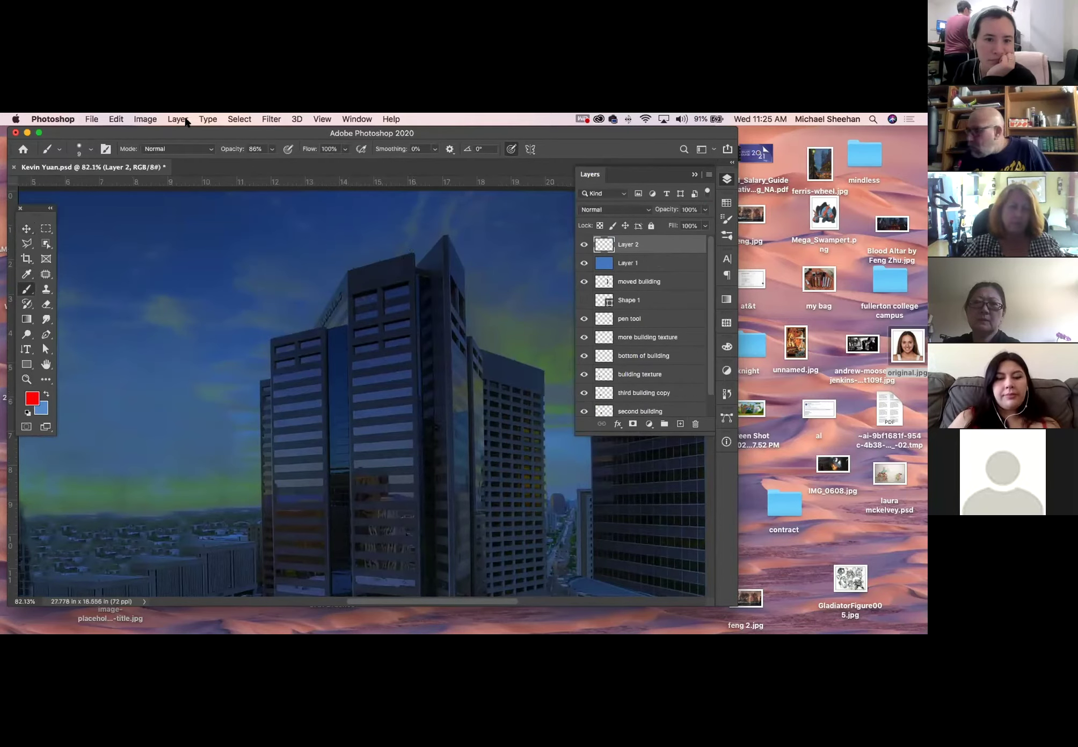
{"action": "left_click", "coordinate": [90, 148]}
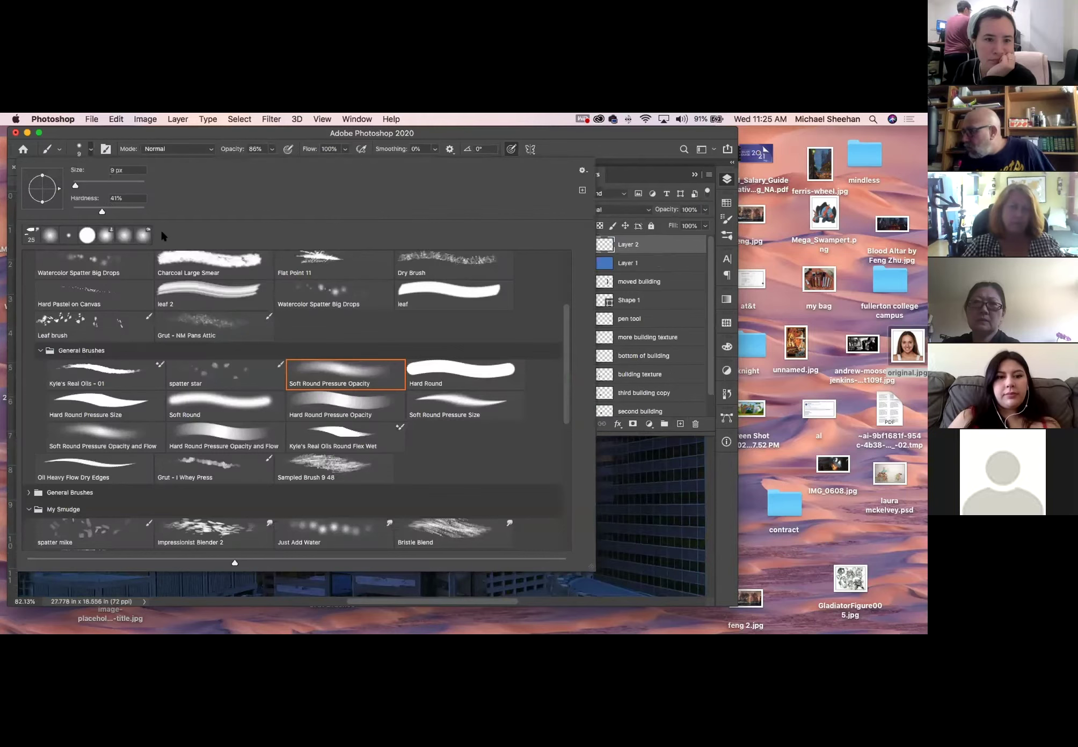
{"action": "left_click", "coordinate": [333, 402]}
{"action": "left_click", "coordinate": [262, 133]}
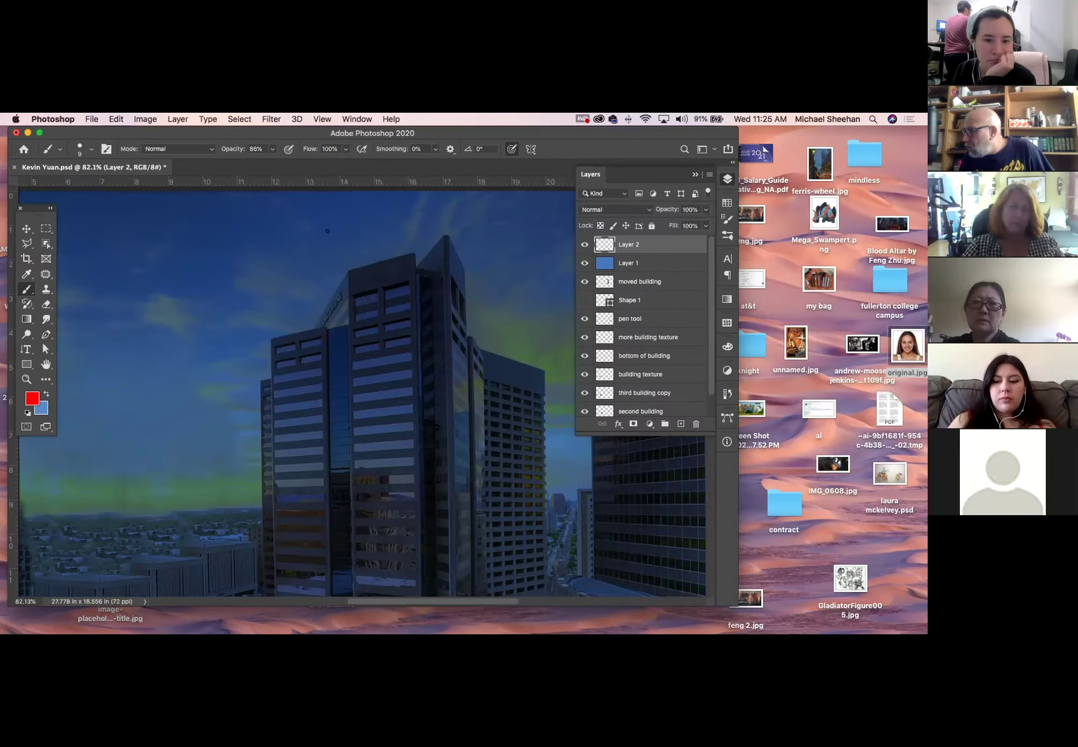
{"action": "left_click", "coordinate": [412, 253]}
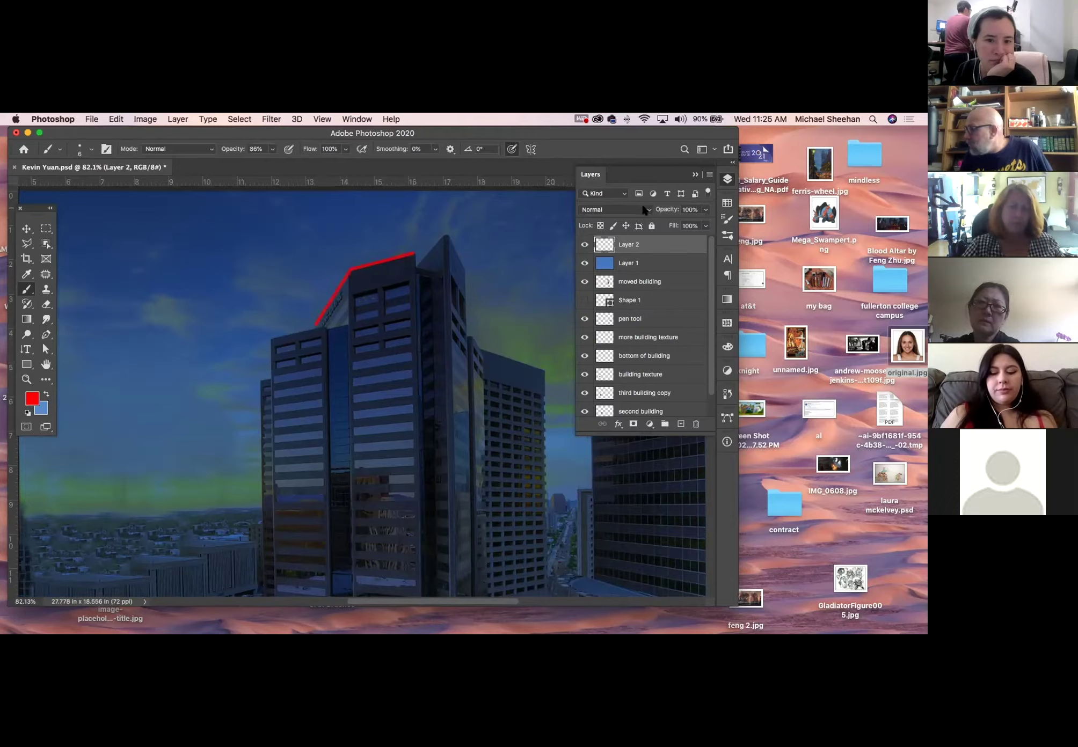
Lower the red line layer's opacity to 47% and extend the red line along the tower's lower roof edge
{"action": "left_click_drag", "start_coordinate": [705, 209], "coordinate": [684, 221]}
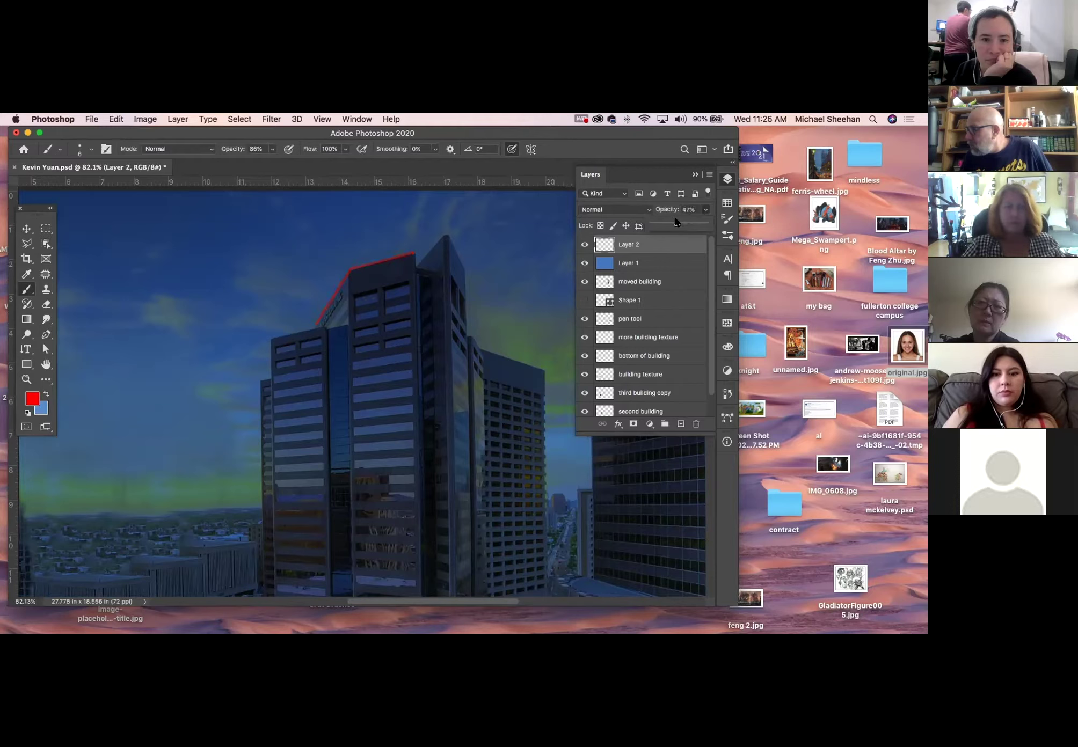
{"action": "left_click_drag", "start_coordinate": [677, 223], "coordinate": [677, 224]}
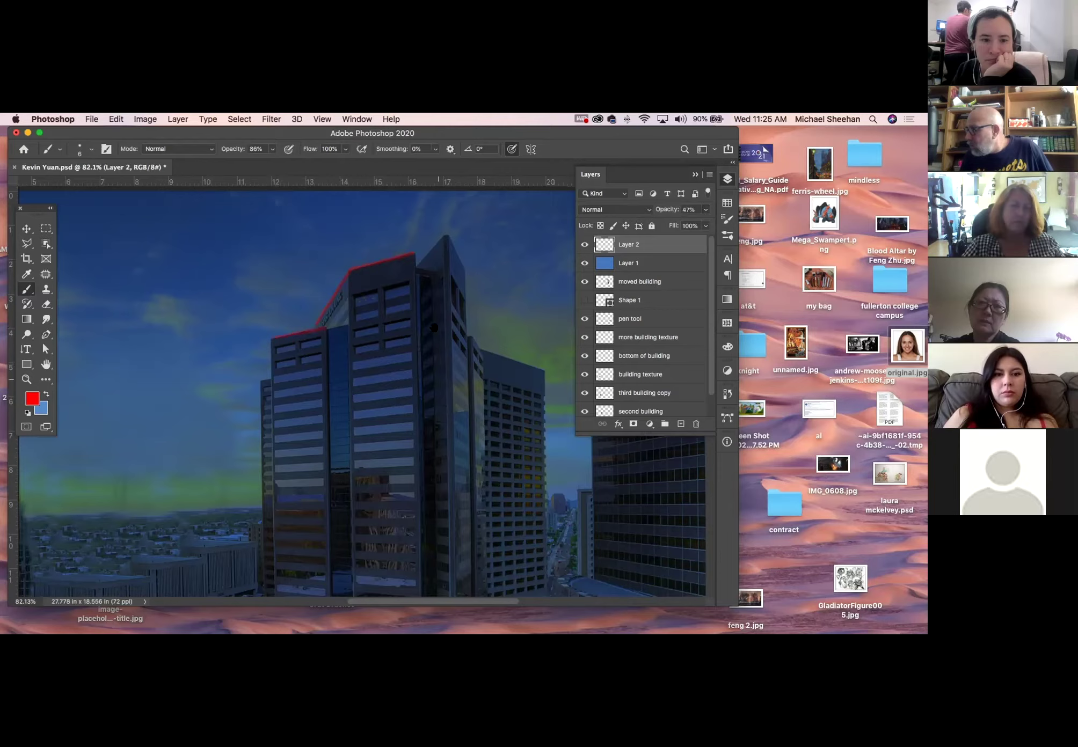
{"action": "scroll", "coordinate": [434, 326], "scroll_direction": "down", "scroll_amount": 2}
{"action": "scroll", "coordinate": [434, 327], "scroll_direction": "right", "scroll_amount": 1}
{"action": "key", "text": "super+l"}
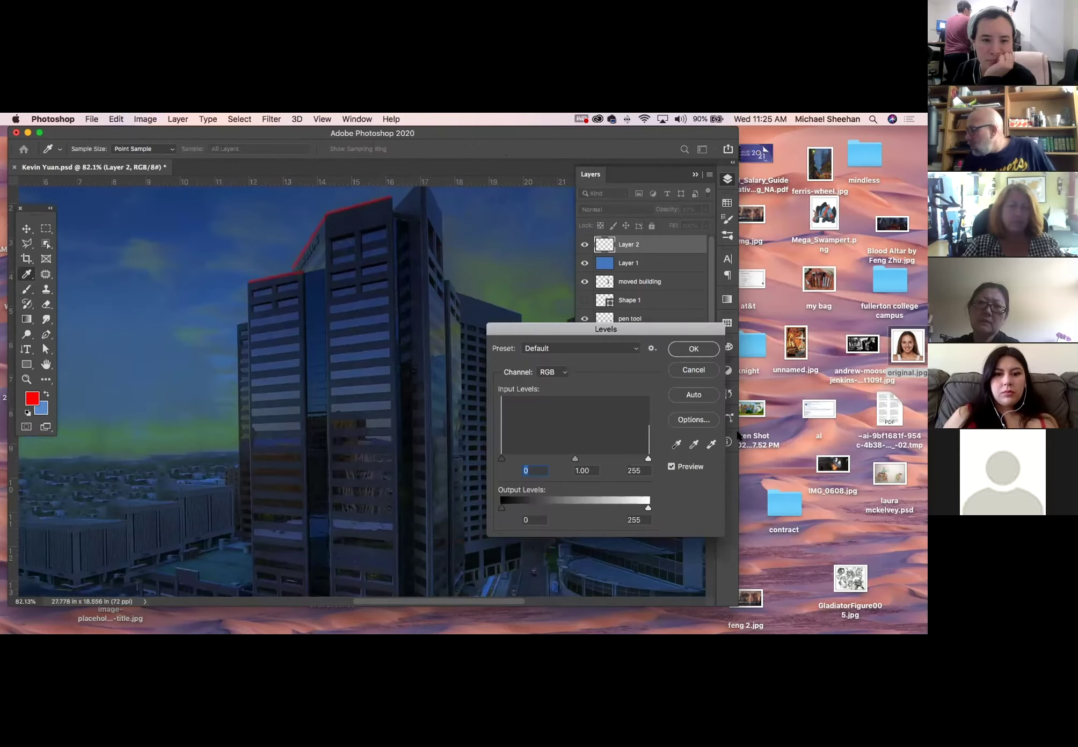
{"action": "left_click", "coordinate": [694, 395]}
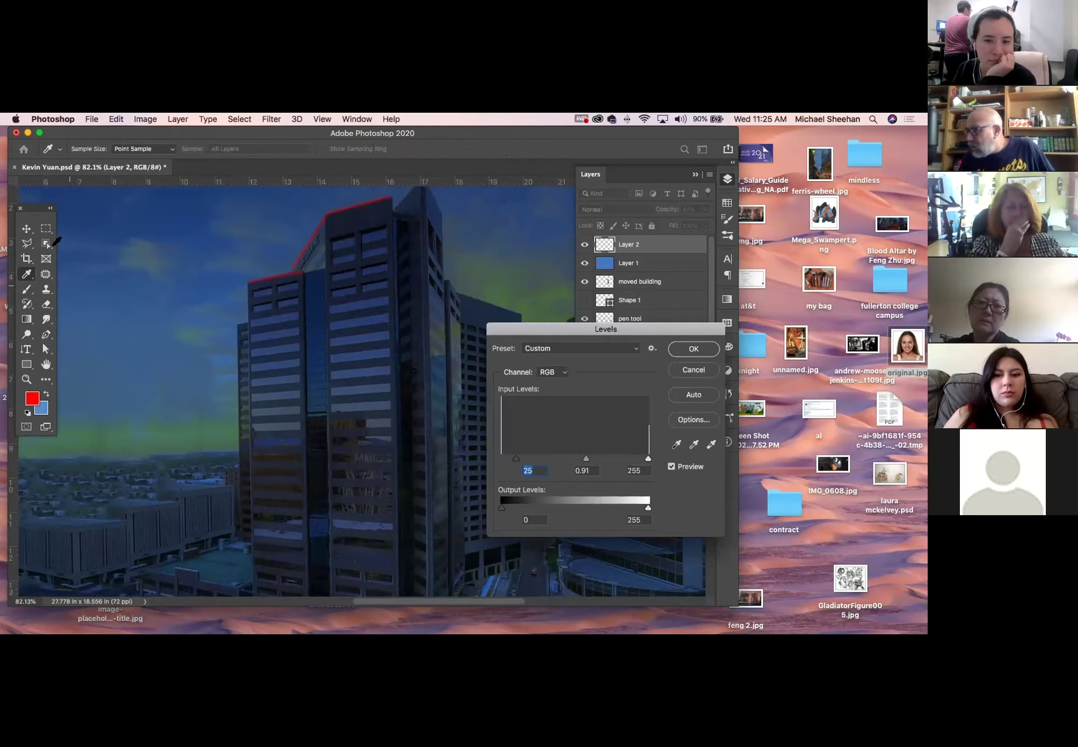
{"action": "left_click", "coordinate": [699, 370]}
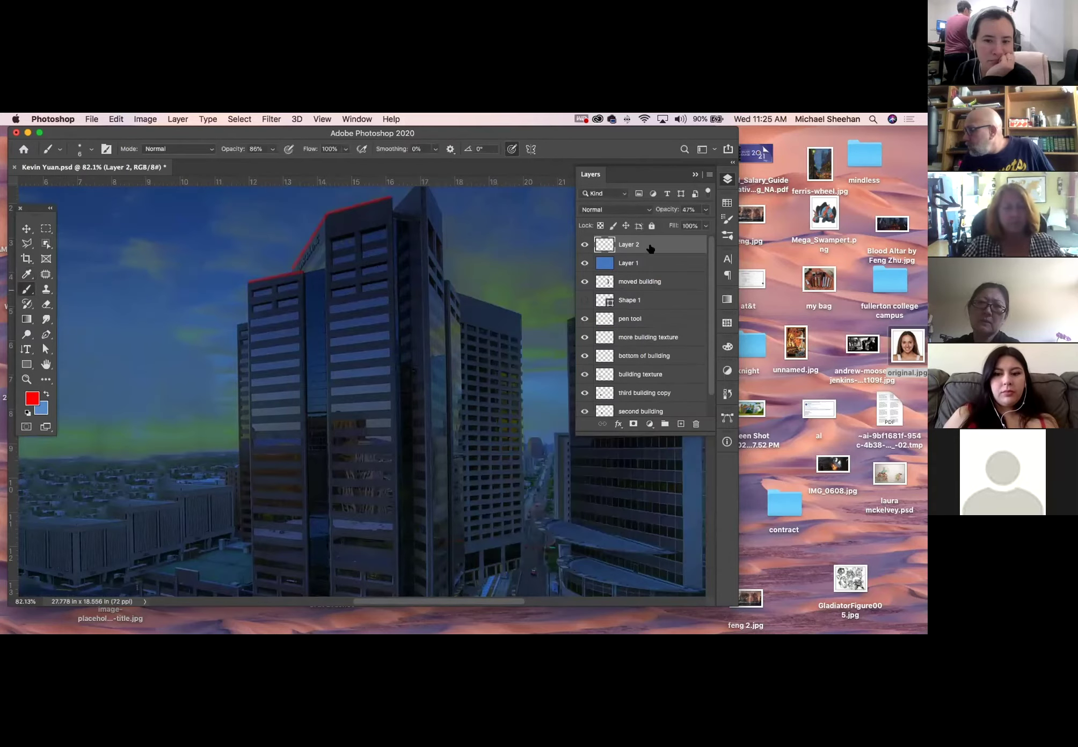
On a new top layer, select one window strip on each front section of the tall tower with the Polygonal Lasso tool
{"action": "left_click", "coordinate": [681, 424]}
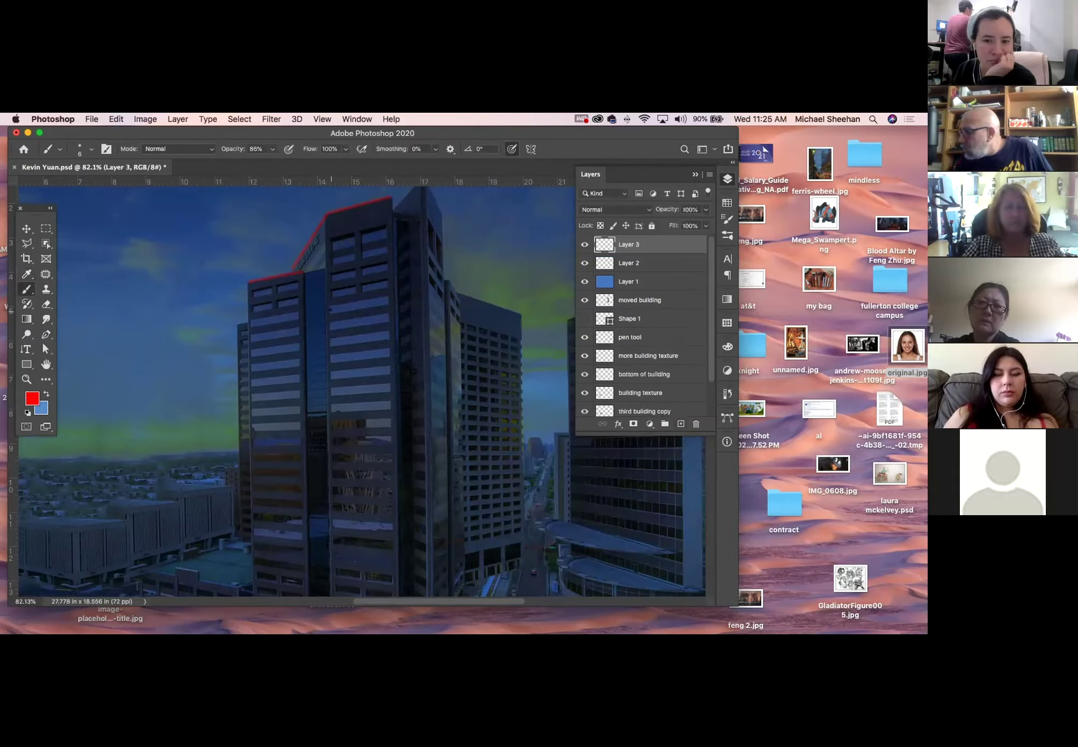
{"action": "left_click", "coordinate": [26, 243]}
{"action": "left_click", "coordinate": [330, 305]}
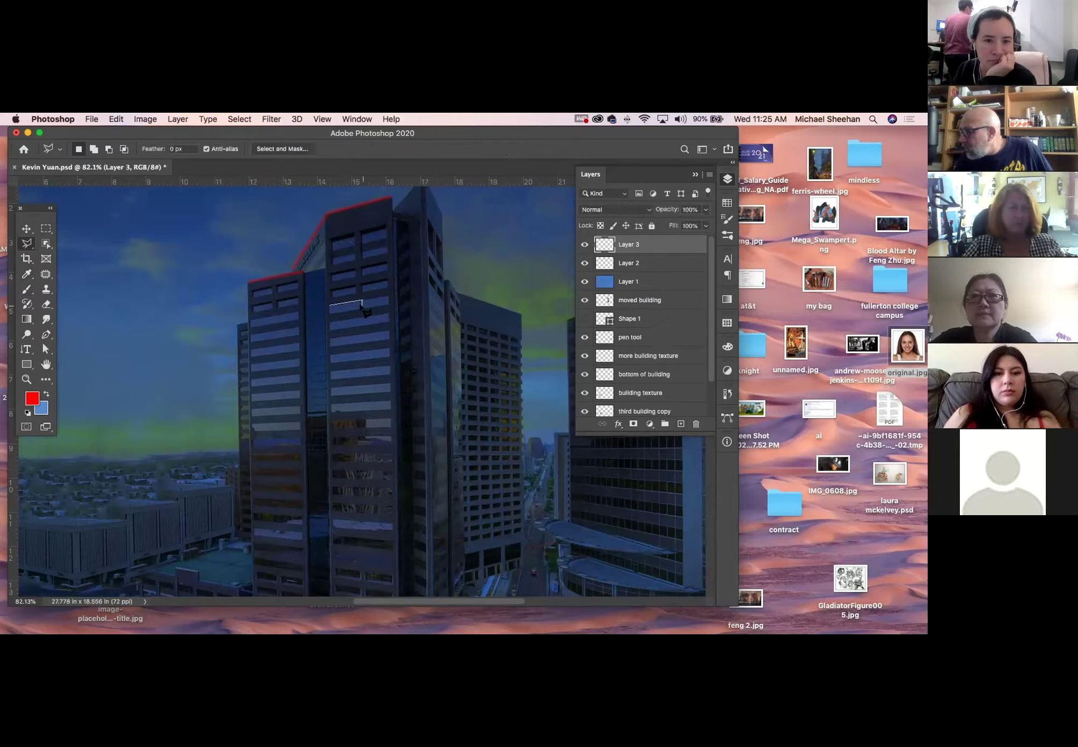
{"action": "left_click", "coordinate": [363, 309]}
{"action": "double_click", "coordinate": [330, 313]}
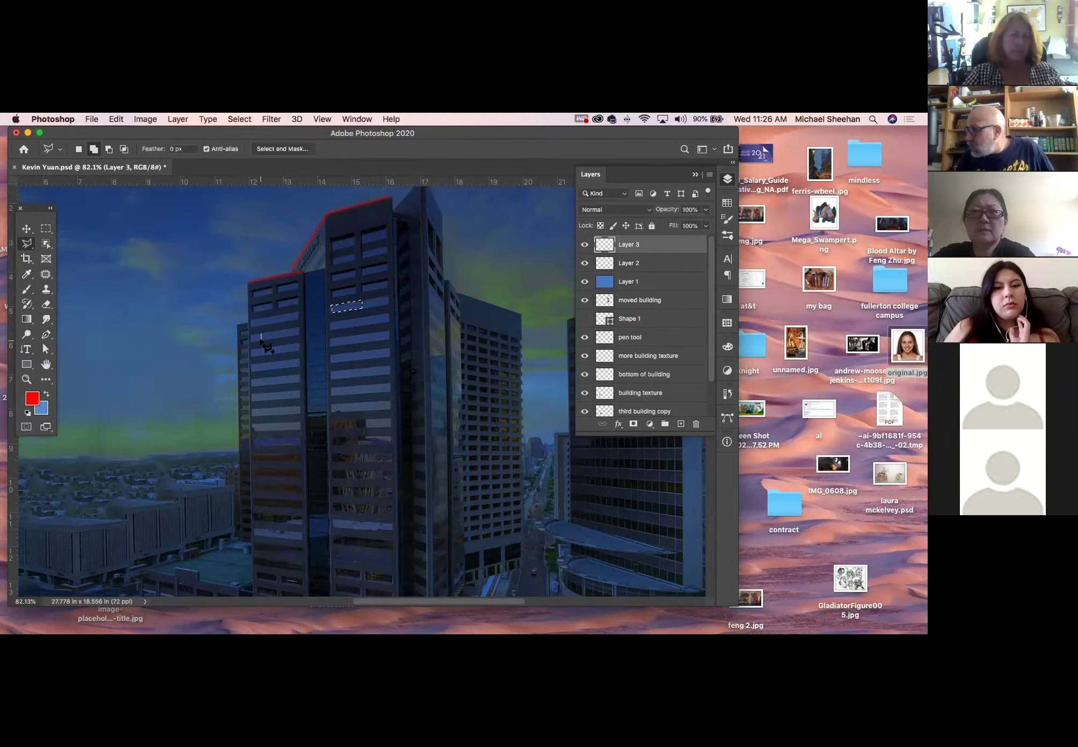
{"action": "left_click", "coordinate": [299, 337]}
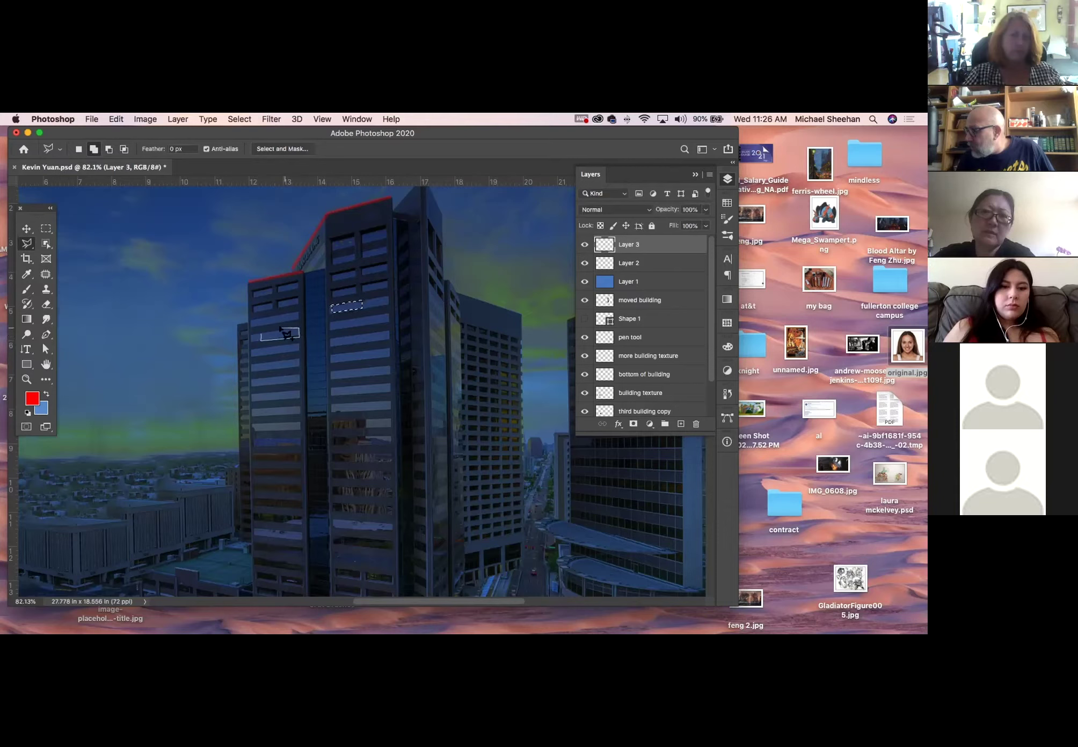
{"action": "left_click", "coordinate": [263, 336]}
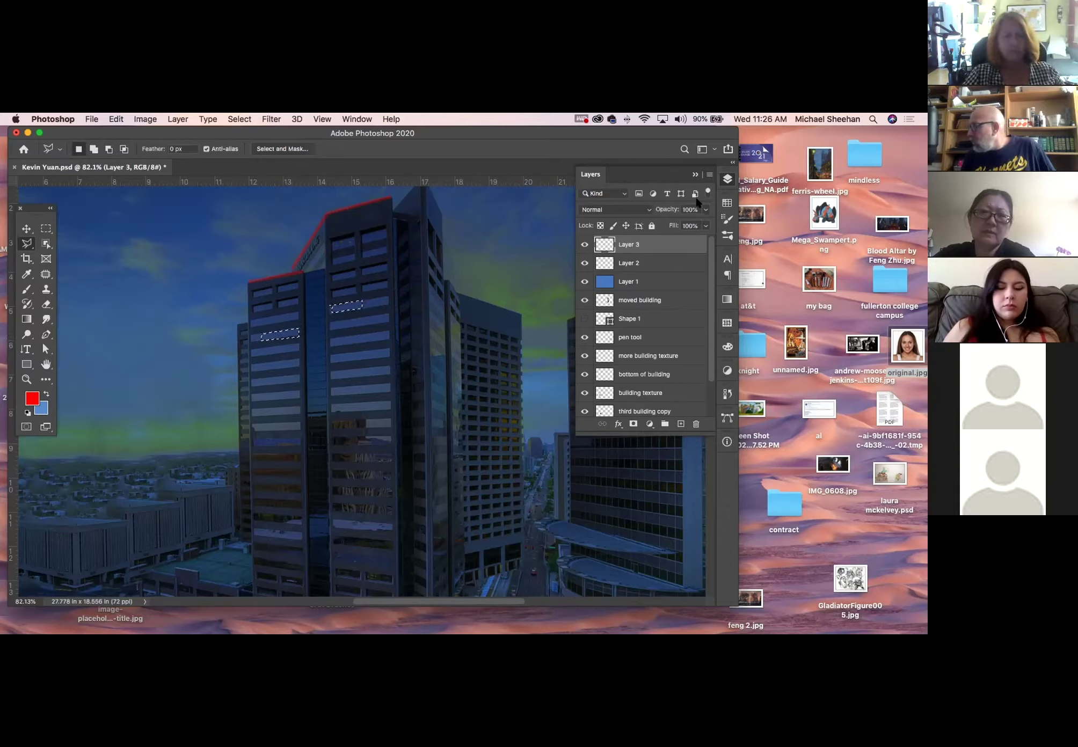
Choose salmon orange as the foreground color, fill both window selections with a linear gradient fading to transparent, and deselect
{"action": "left_click", "coordinate": [727, 202]}
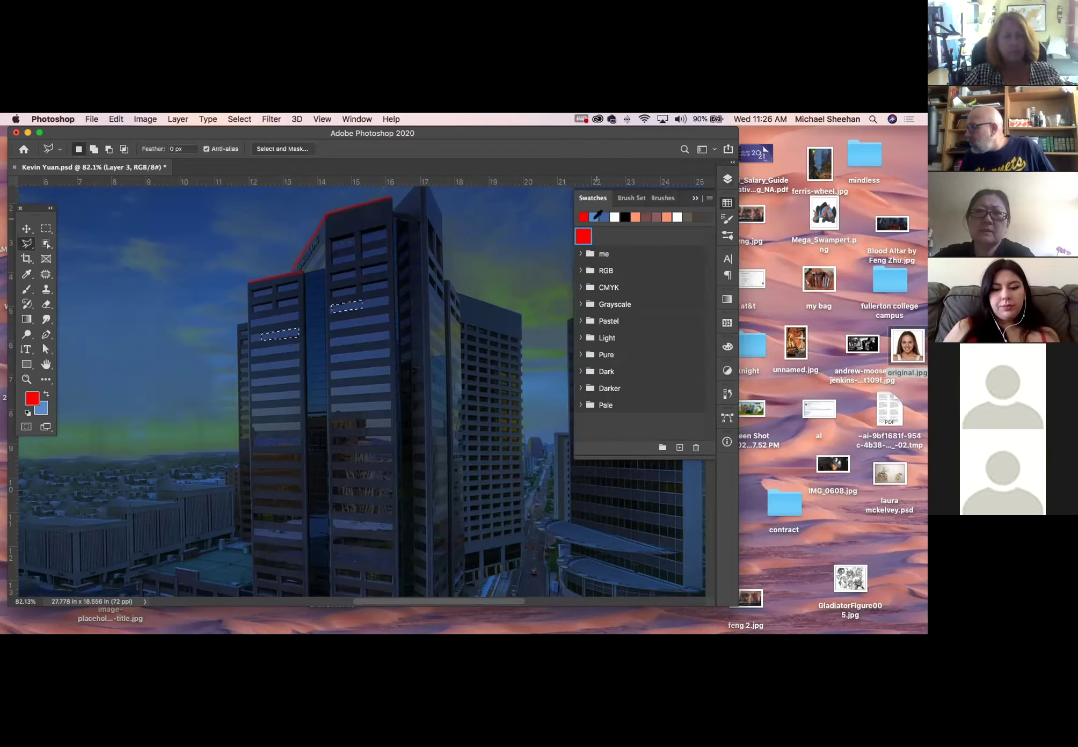
{"action": "left_click", "coordinate": [635, 215]}
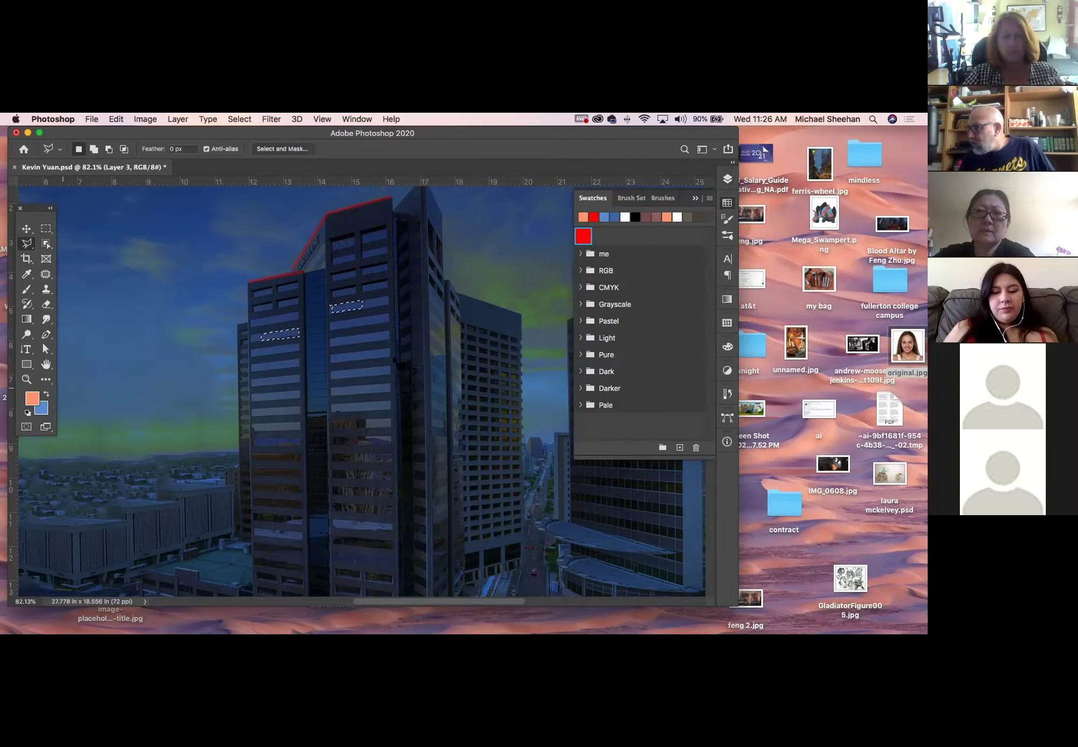
{"action": "left_click", "coordinate": [727, 179]}
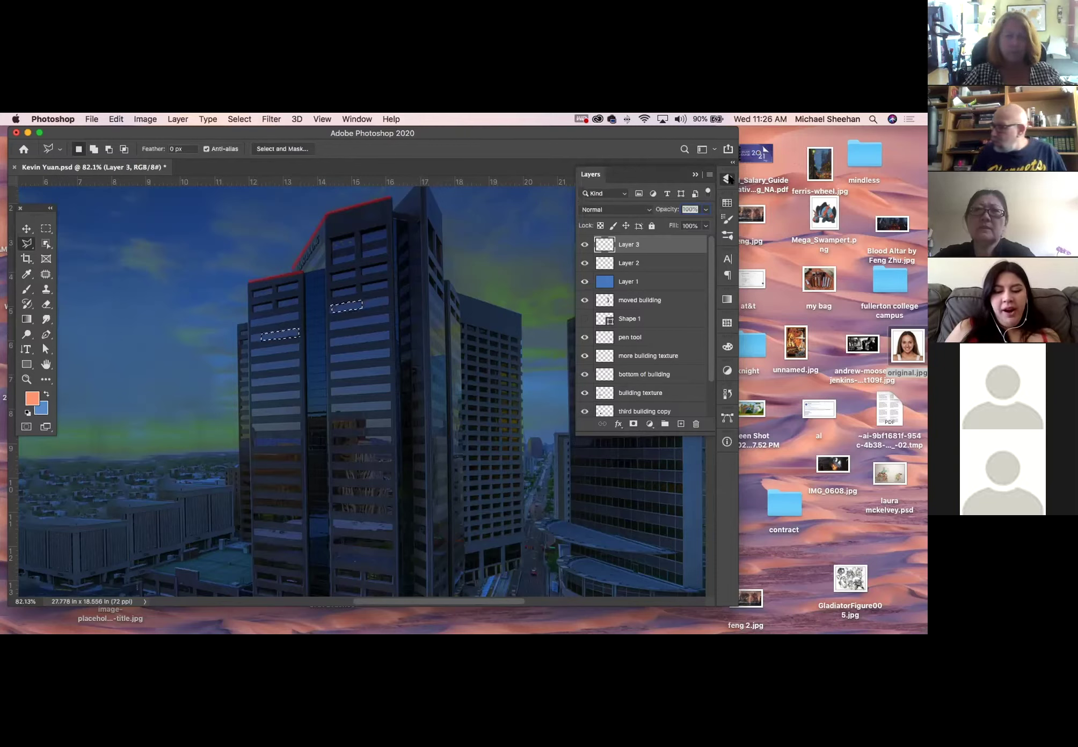
{"action": "left_click", "coordinate": [25, 321]}
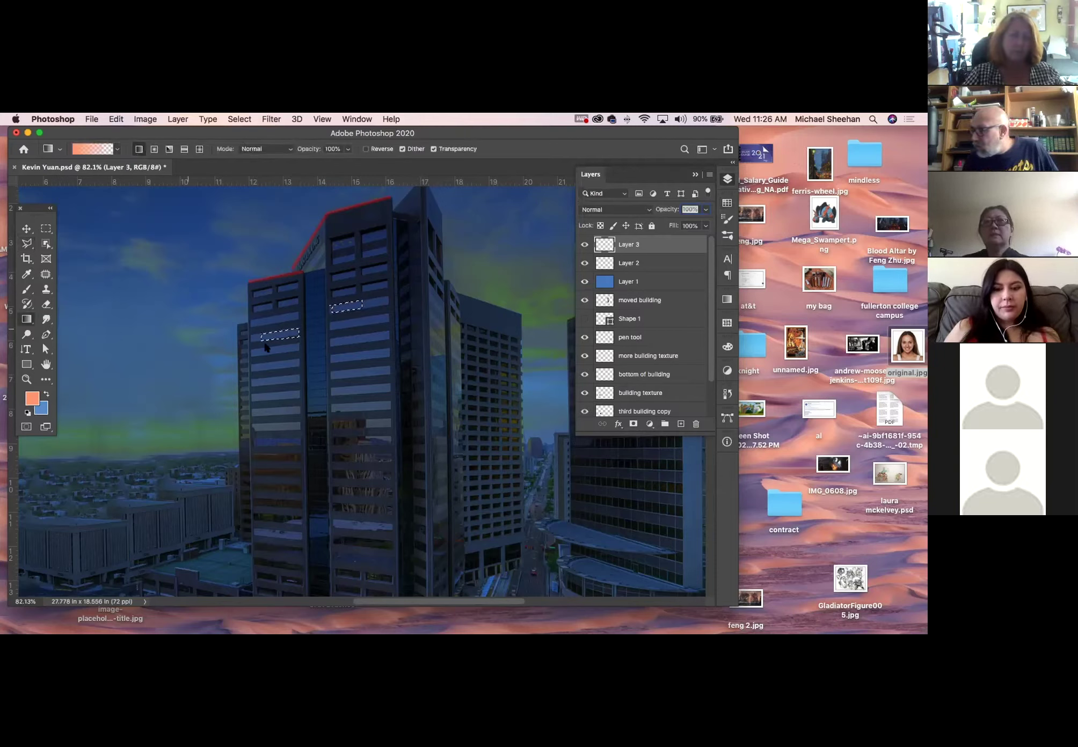
{"action": "left_click_drag", "start_coordinate": [273, 325], "coordinate": [300, 348]}
{"action": "left_click", "coordinate": [30, 232]}
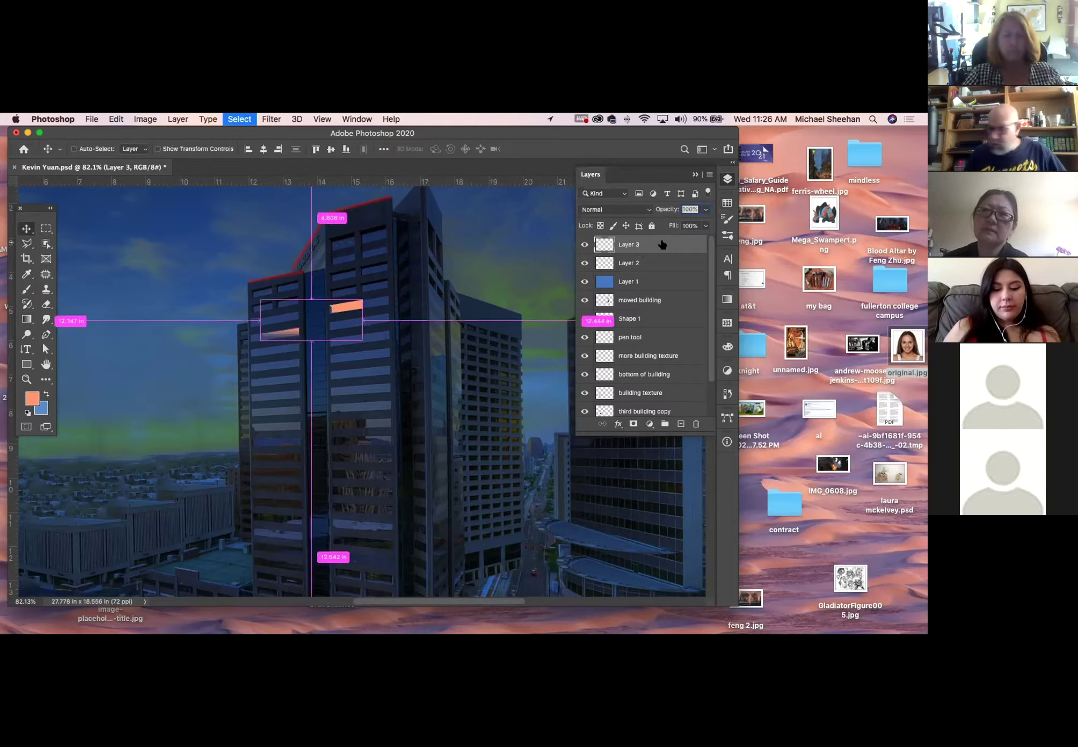
{"action": "key", "text": "super+d"}
Try the Overlay blend mode on the lit-windows layer and settle on Divide
{"action": "left_click", "coordinate": [613, 209]}
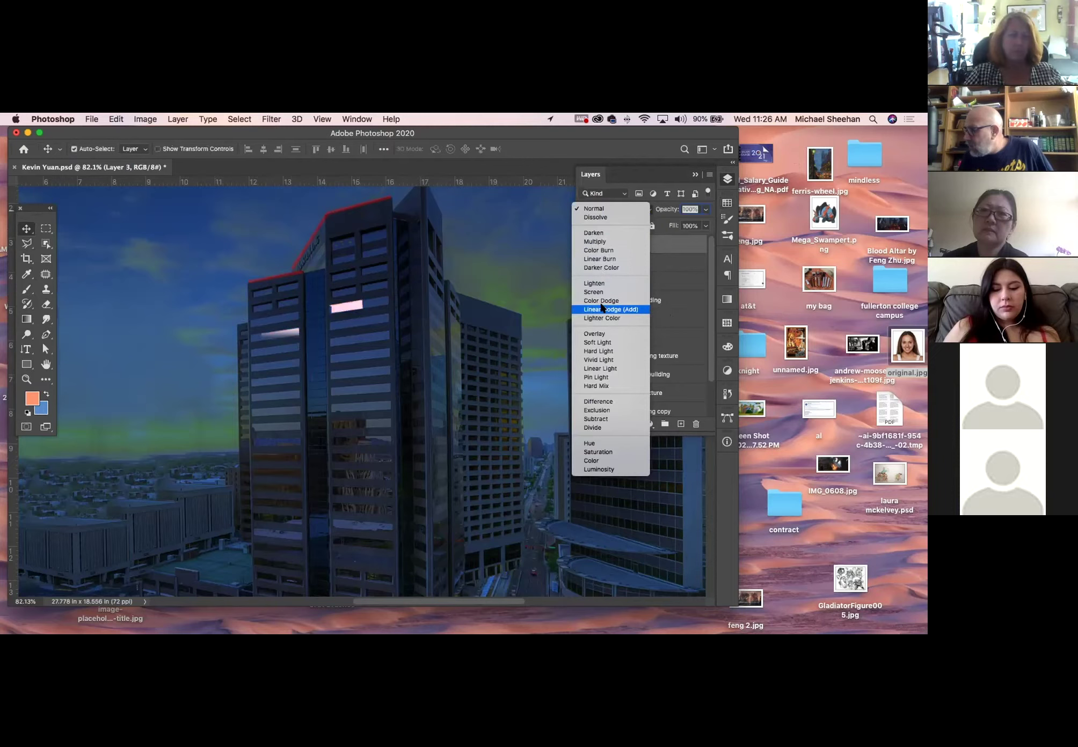
{"action": "left_click", "coordinate": [596, 333]}
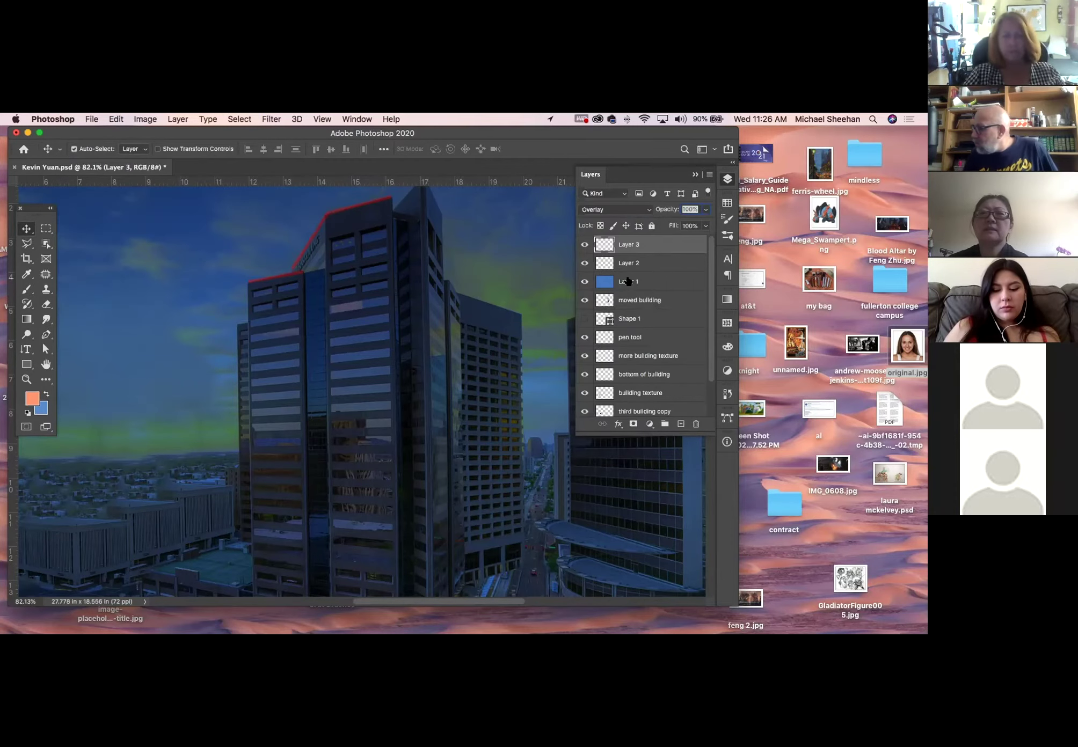
{"action": "left_click", "coordinate": [615, 209]}
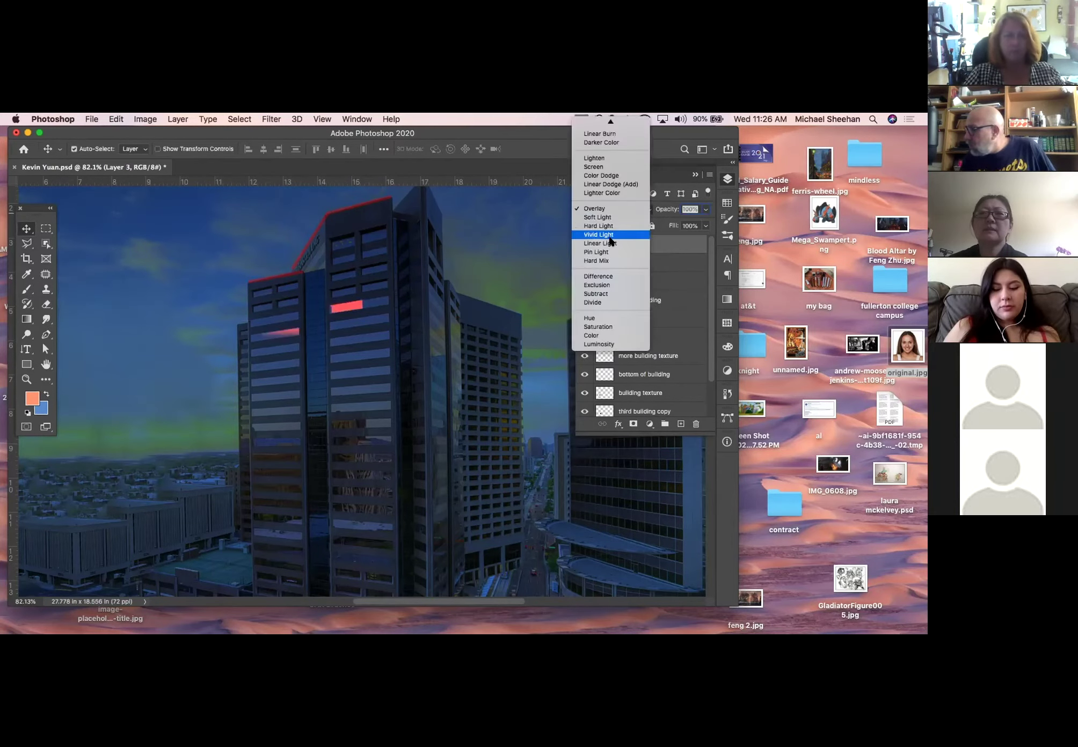
{"action": "left_click", "coordinate": [597, 302]}
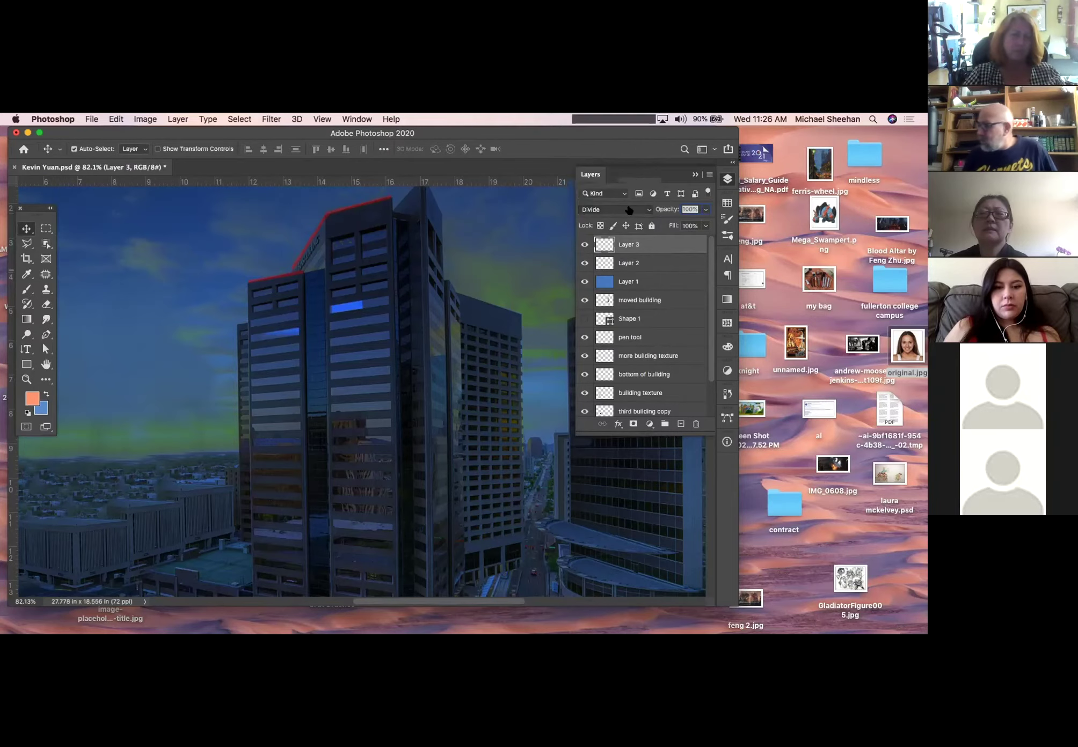
Adjust the lit windows in Hue/Saturation with Hue -74, Saturation -74 and Lightness +12
{"action": "key", "text": "super+u"}
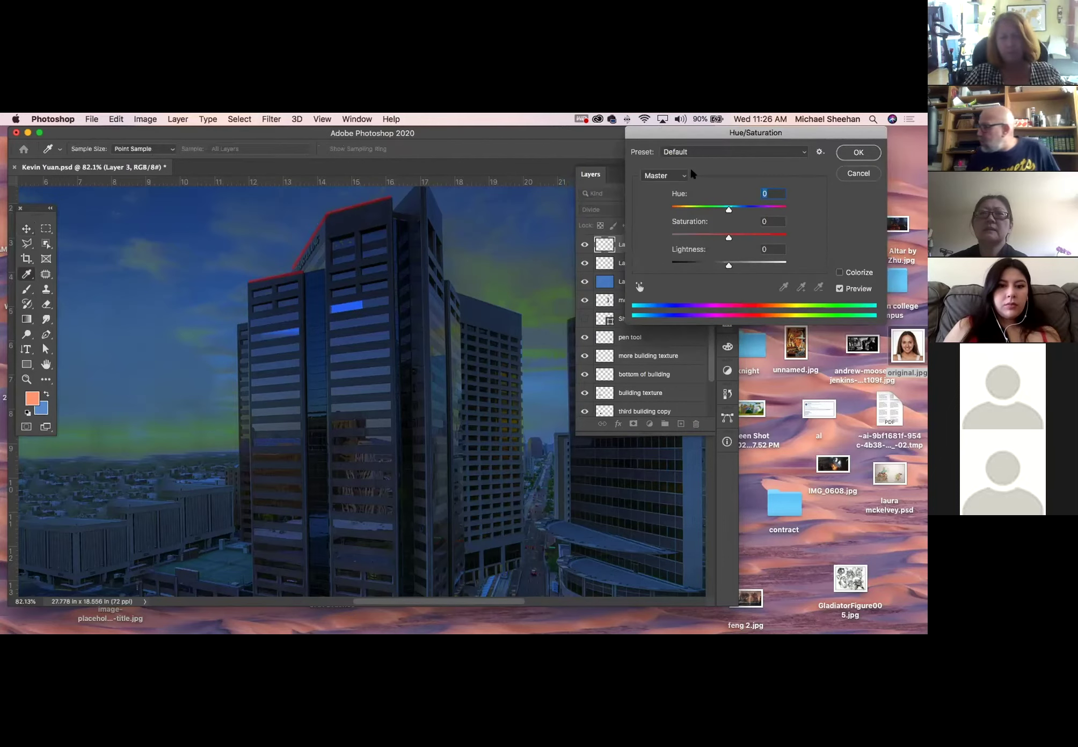
{"action": "left_click_drag", "start_coordinate": [729, 237], "coordinate": [736, 265]}
{"action": "left_click_drag", "start_coordinate": [729, 209], "coordinate": [693, 213]}
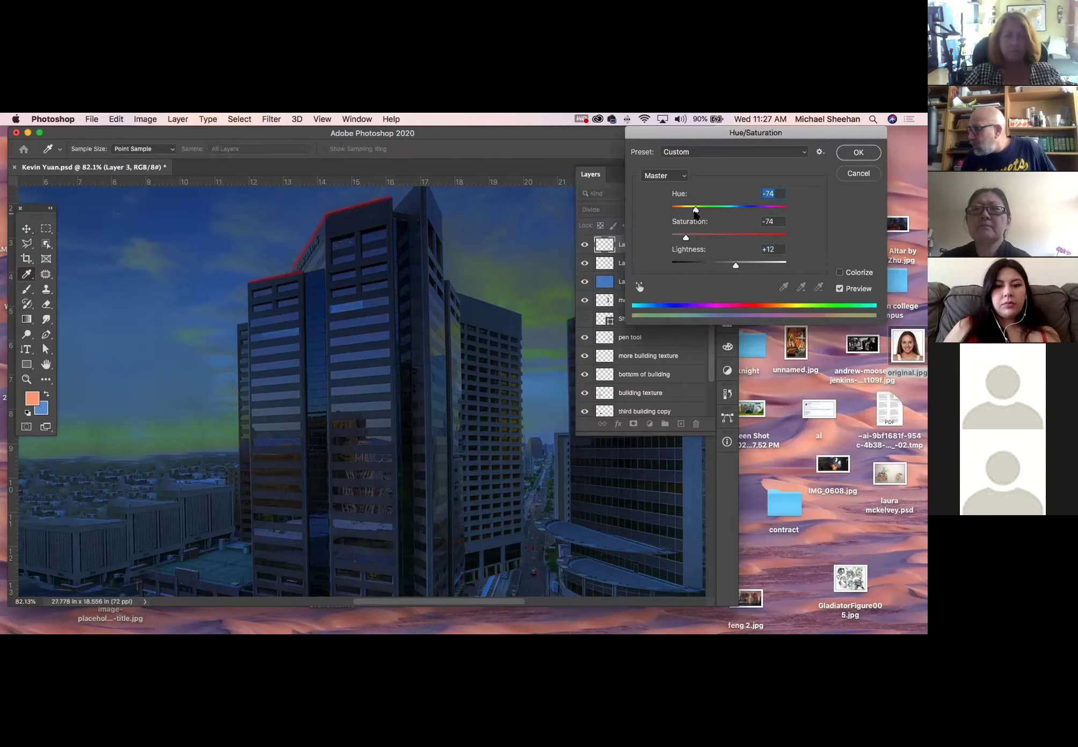
{"action": "left_click", "coordinate": [864, 154]}
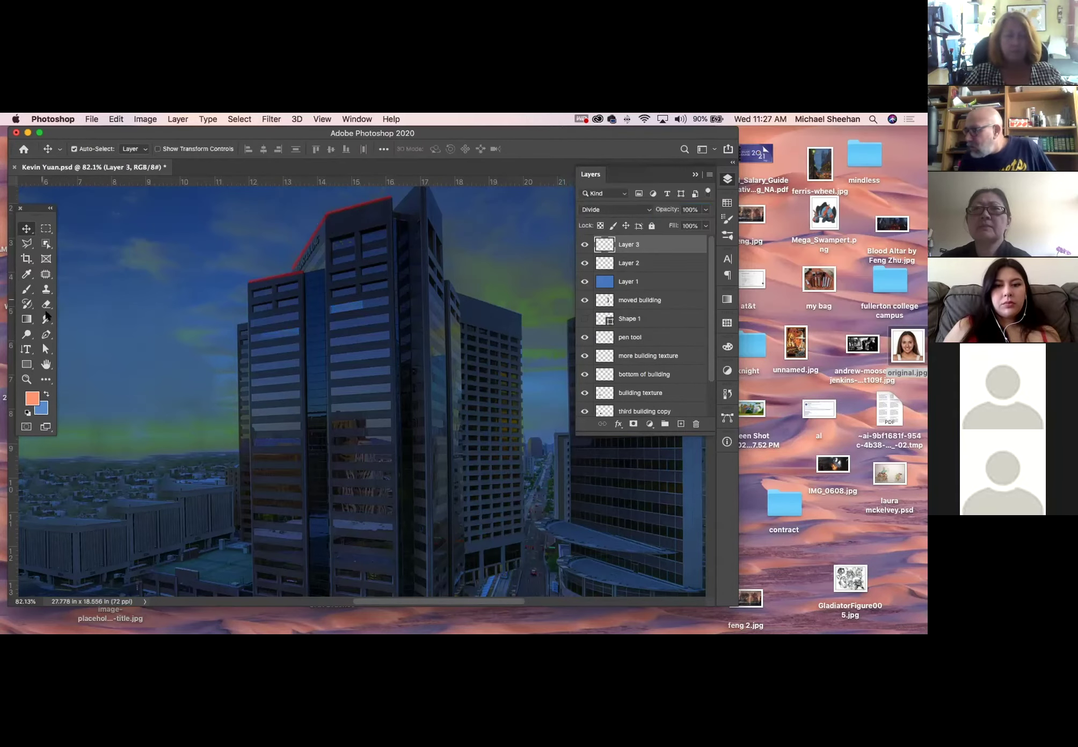
On a new layer, paint short orange strokes across the distant city near the horizon and smudge them into scattered lights
{"action": "left_click", "coordinate": [47, 318]}
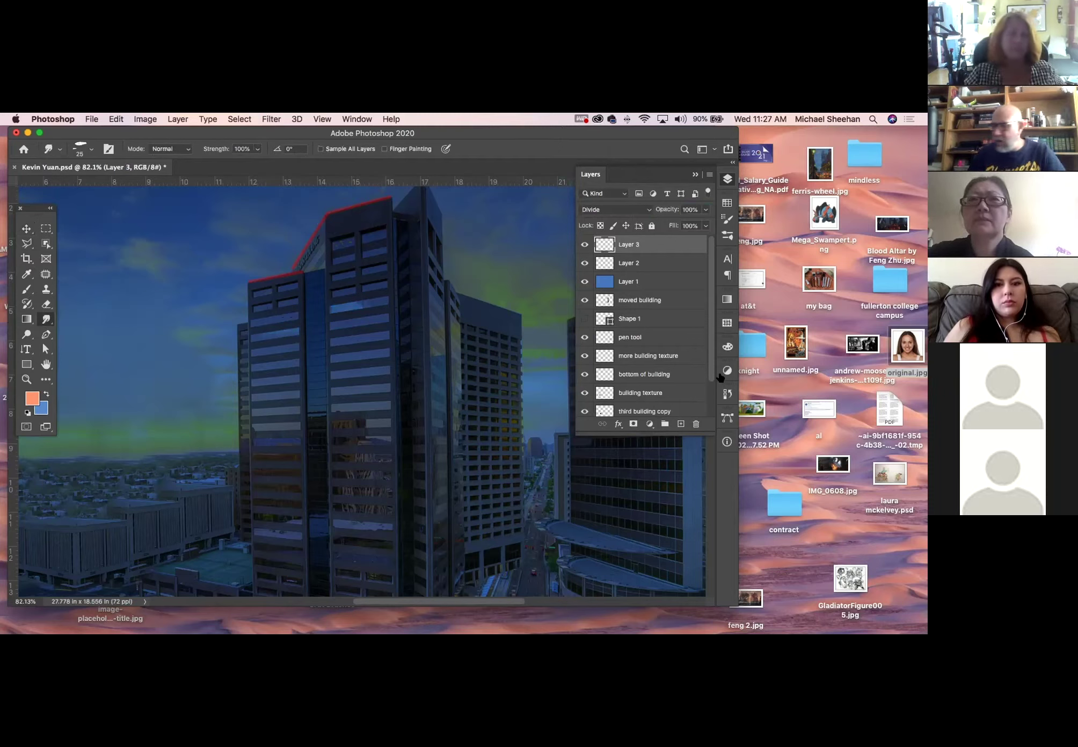
{"action": "key", "text": "super+minus"}
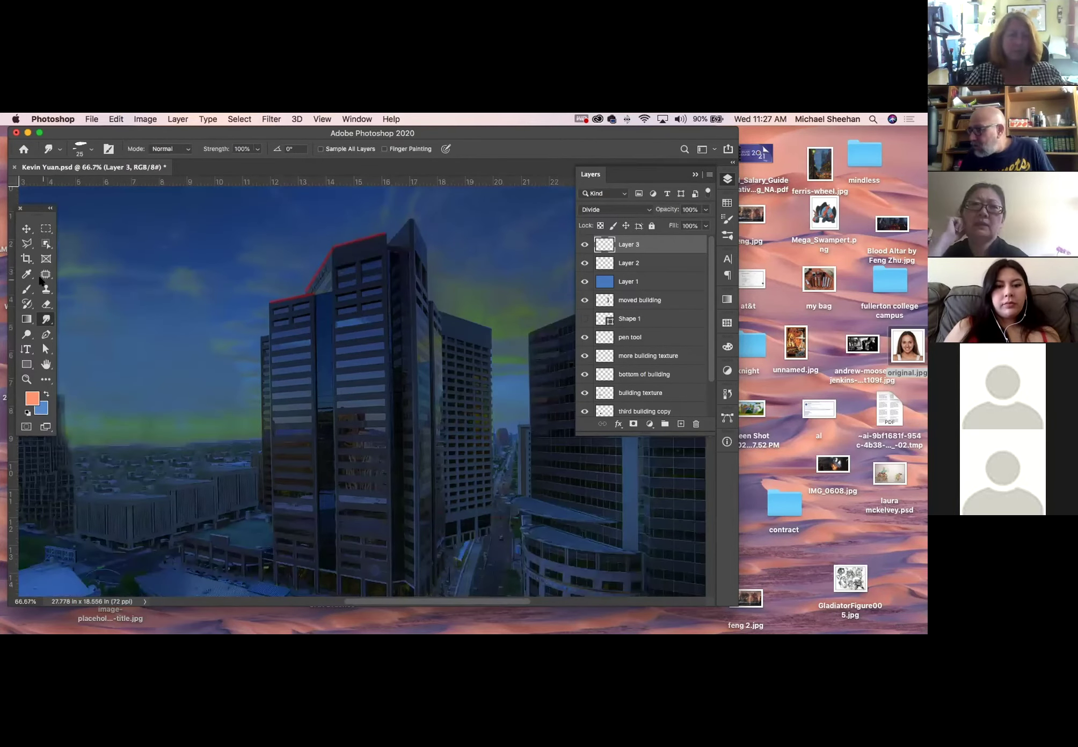
{"action": "key", "text": "b"}
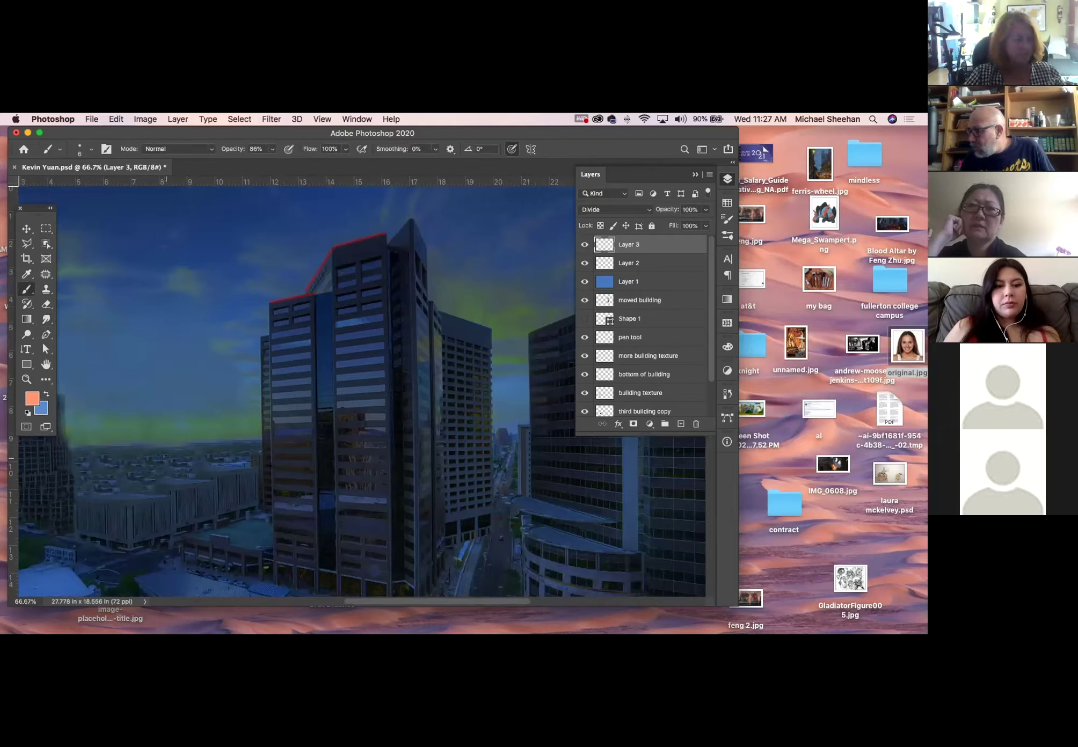
{"action": "left_click", "coordinate": [680, 424]}
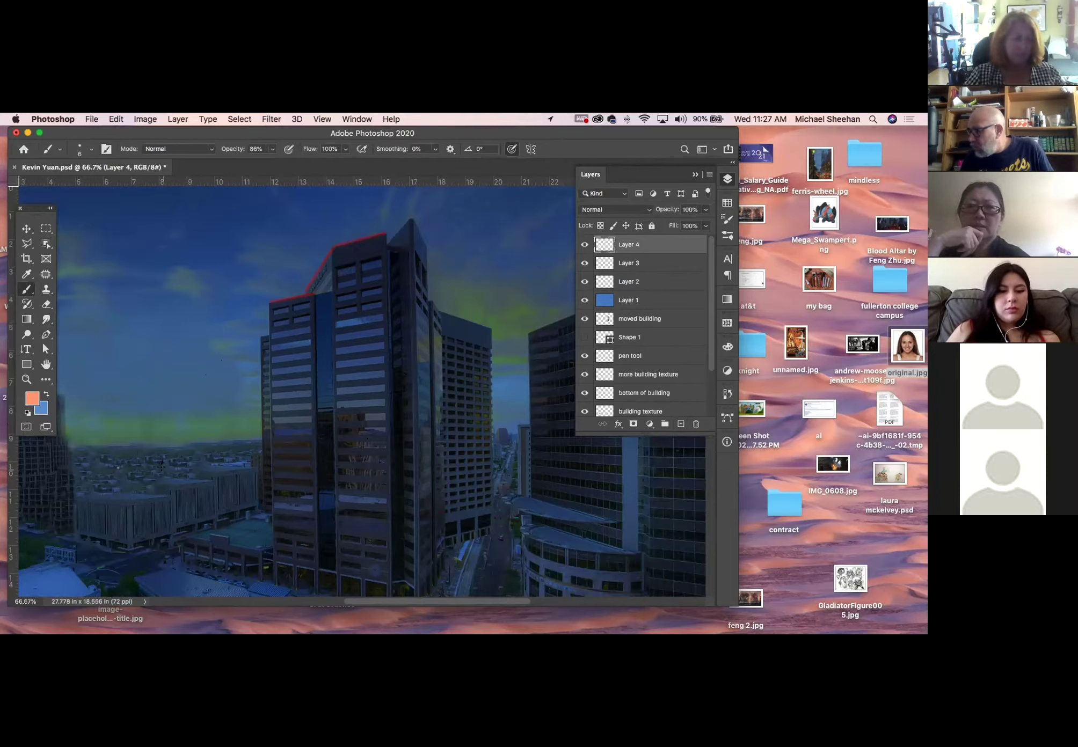
{"action": "mouse_move", "coordinate": [161, 465]}
{"action": "left_mouse_down"}
{"action": "mouse_move", "coordinate": [172, 465]}
{"action": "mouse_move", "coordinate": [100, 461]}
{"action": "left_mouse_up"}
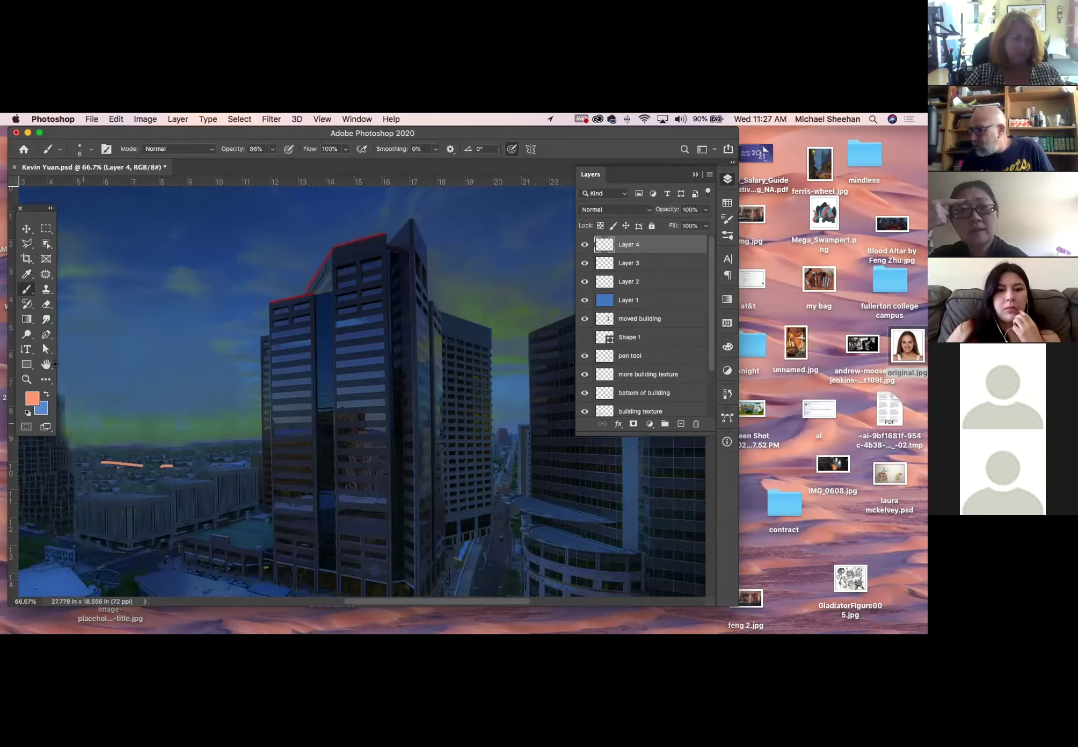
{"action": "left_click", "coordinate": [46, 319]}
{"action": "left_click_drag", "start_coordinate": [94, 458], "coordinate": [137, 465]}
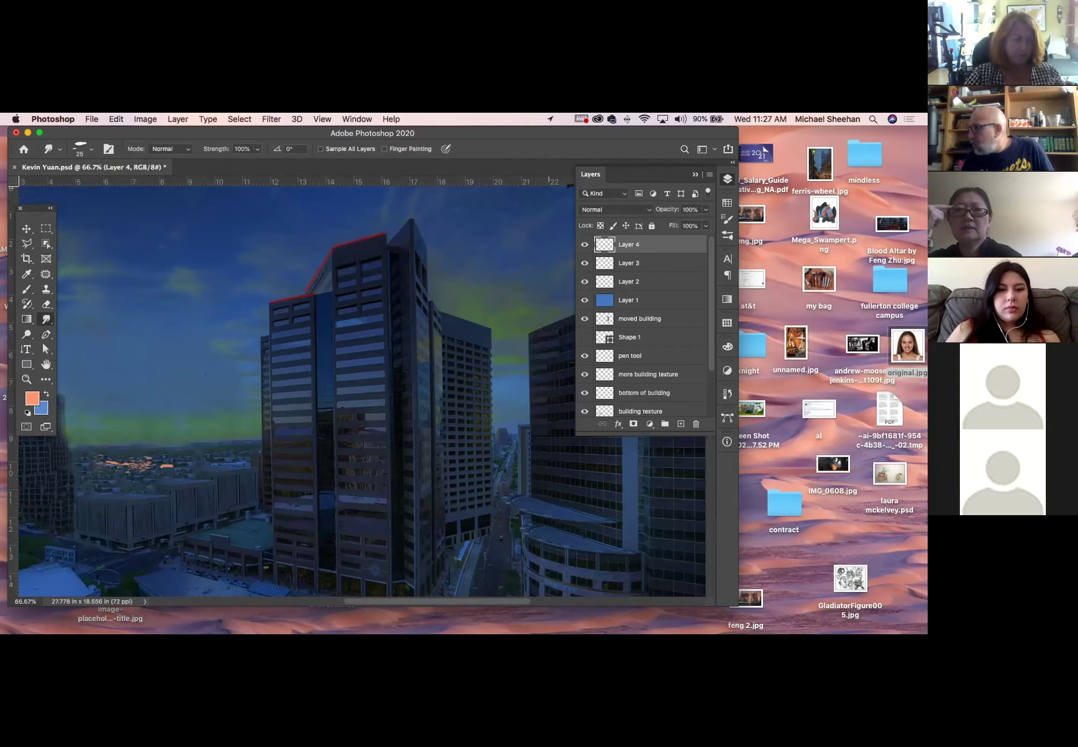
Set the distant city lights layer to the Lighten blend mode and lower its opacity to 46%
{"action": "left_click", "coordinate": [611, 209]}
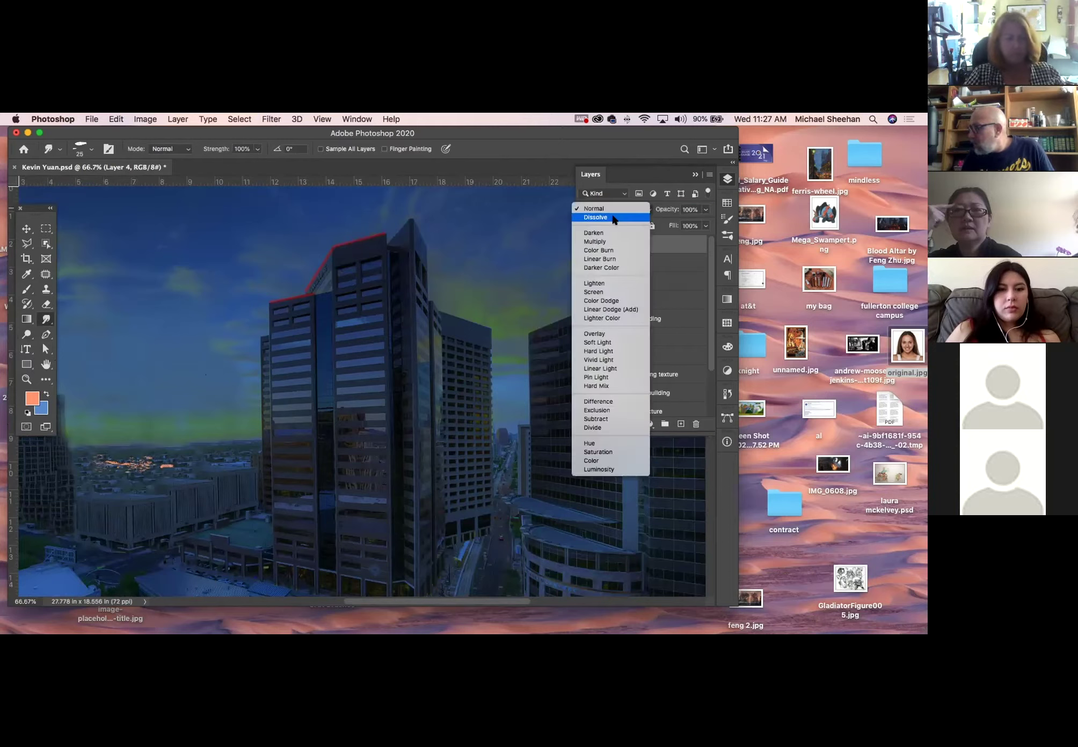
{"action": "left_click", "coordinate": [610, 284]}
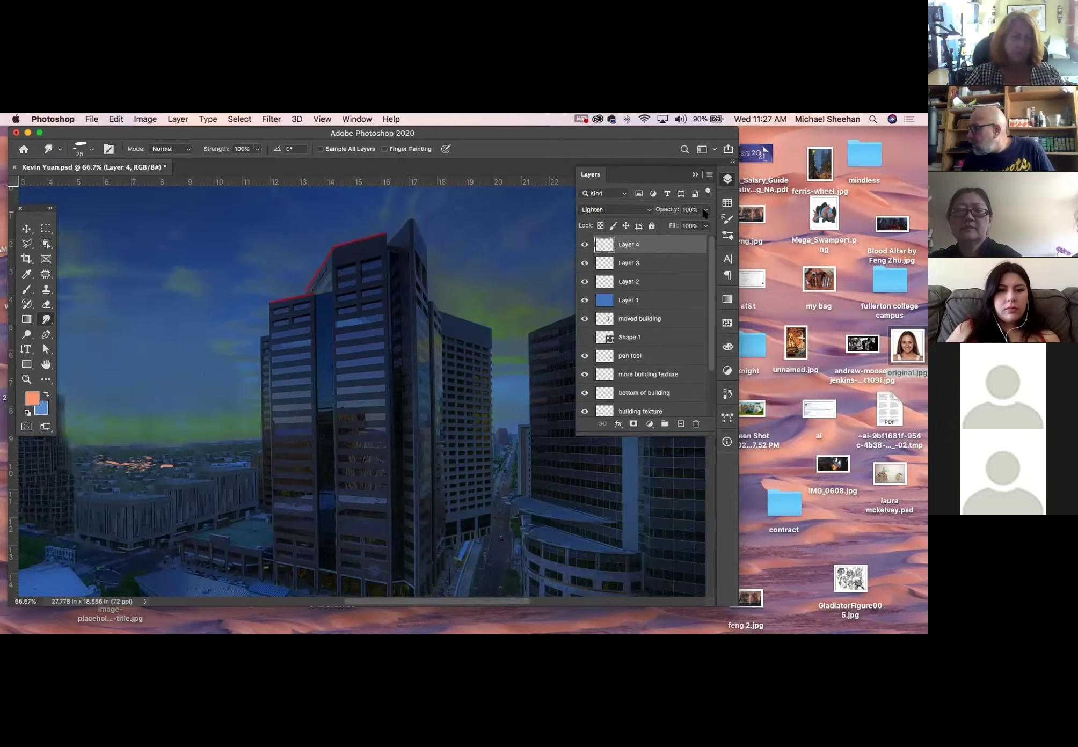
{"action": "left_click_drag", "start_coordinate": [705, 223], "coordinate": [675, 227]}
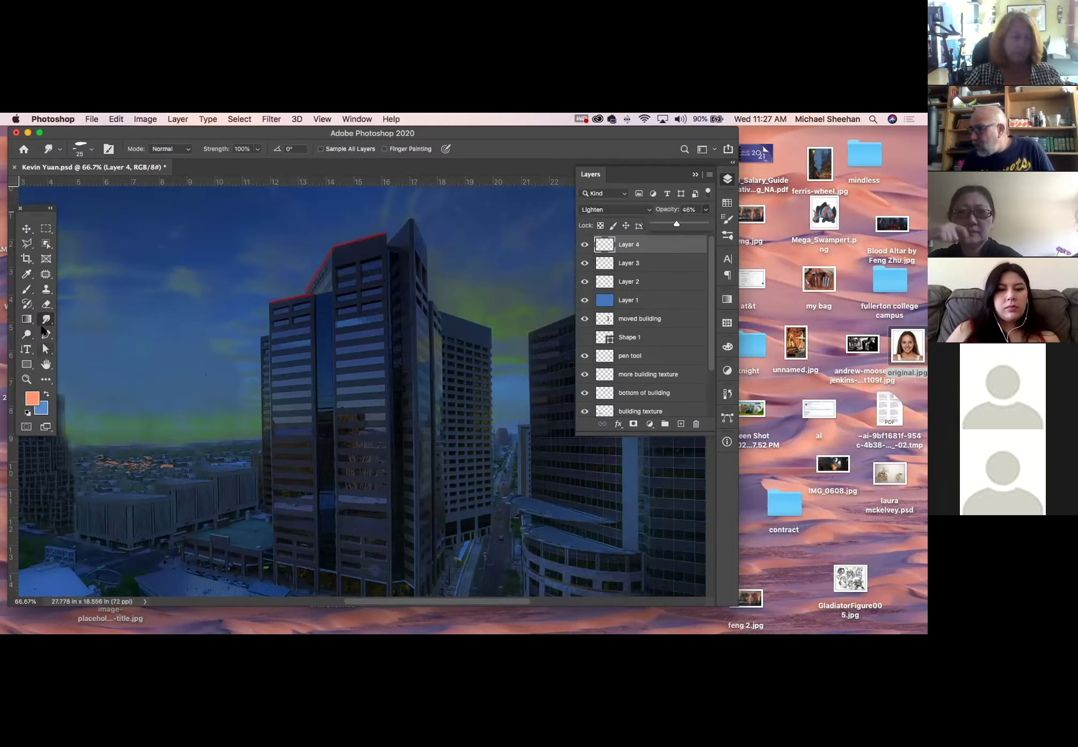
Add an empty layer on top and hide it together with the light layers and the blue Multiply layer to show the whole original image
{"action": "left_click", "coordinate": [680, 424]}
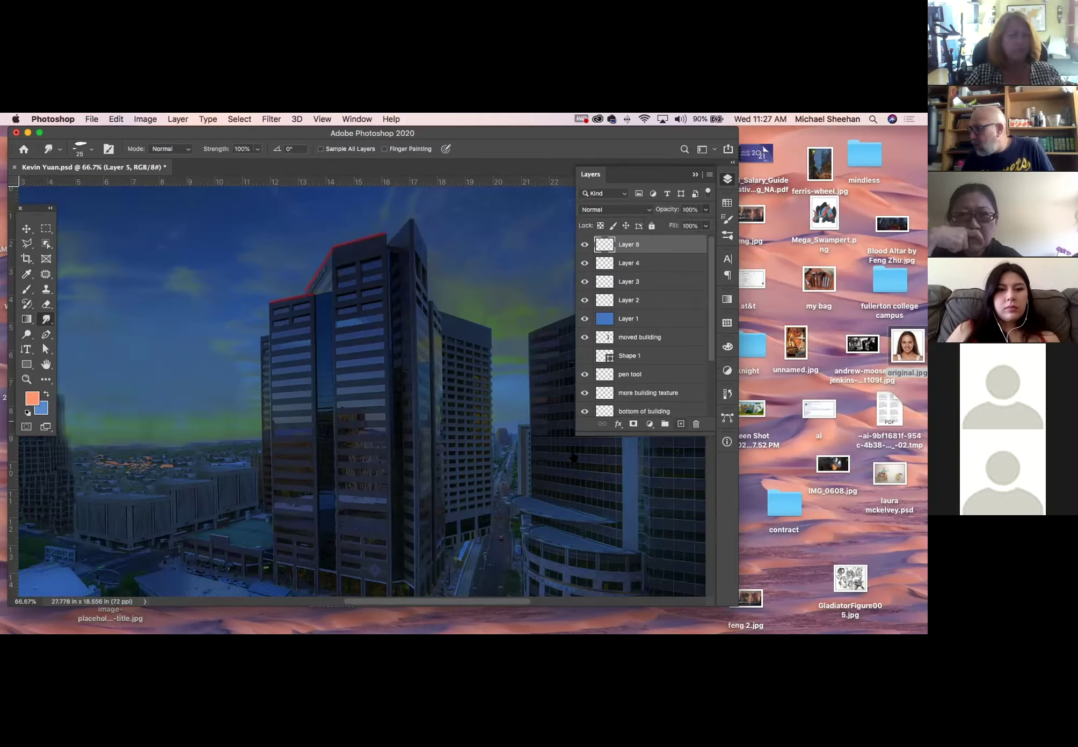
{"action": "left_click", "coordinate": [26, 289]}
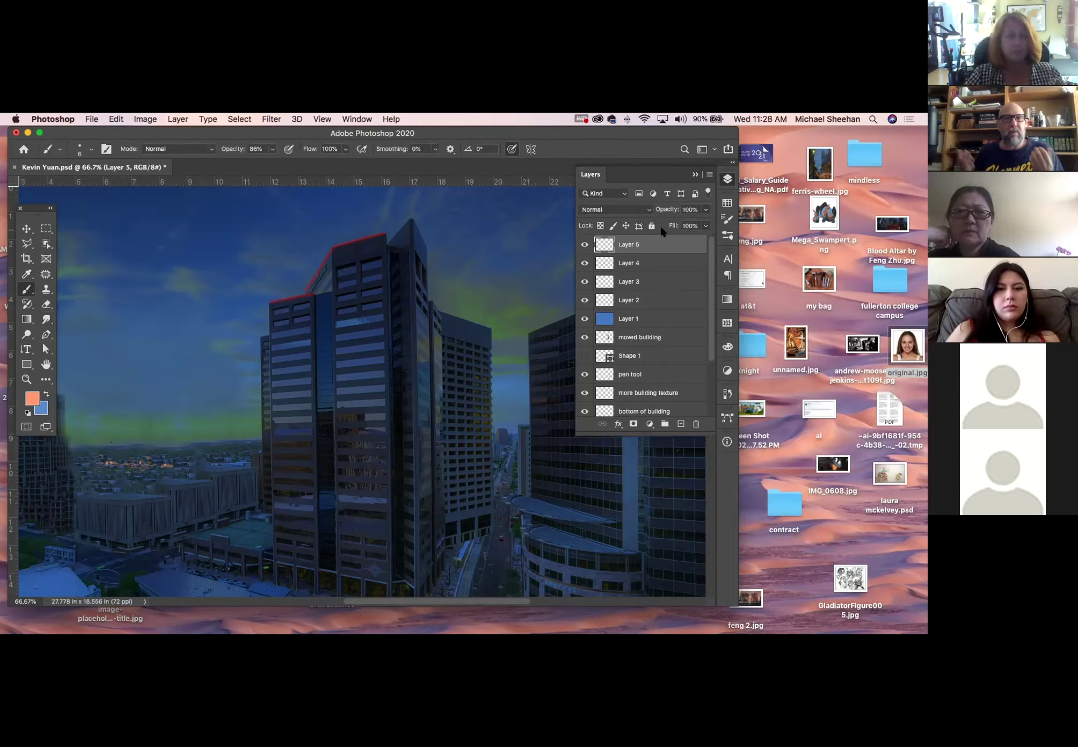
{"action": "left_click", "coordinate": [585, 245]}
{"action": "left_click_drag", "start_coordinate": [586, 246], "coordinate": [582, 306]}
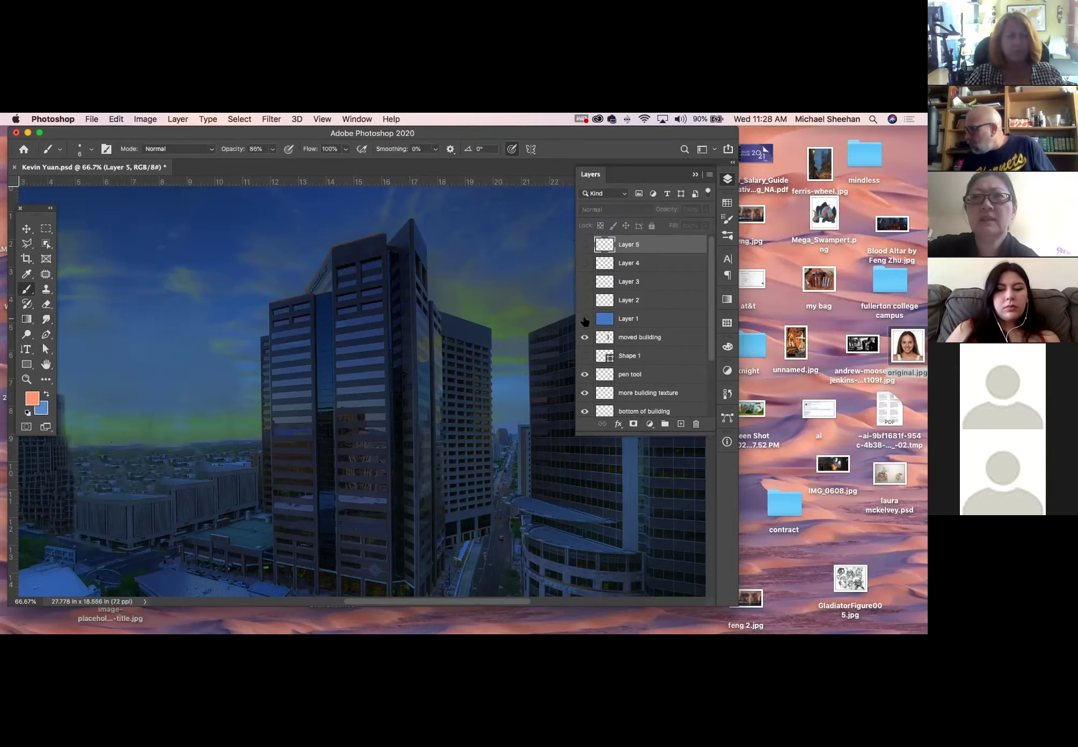
{"action": "left_click", "coordinate": [585, 318]}
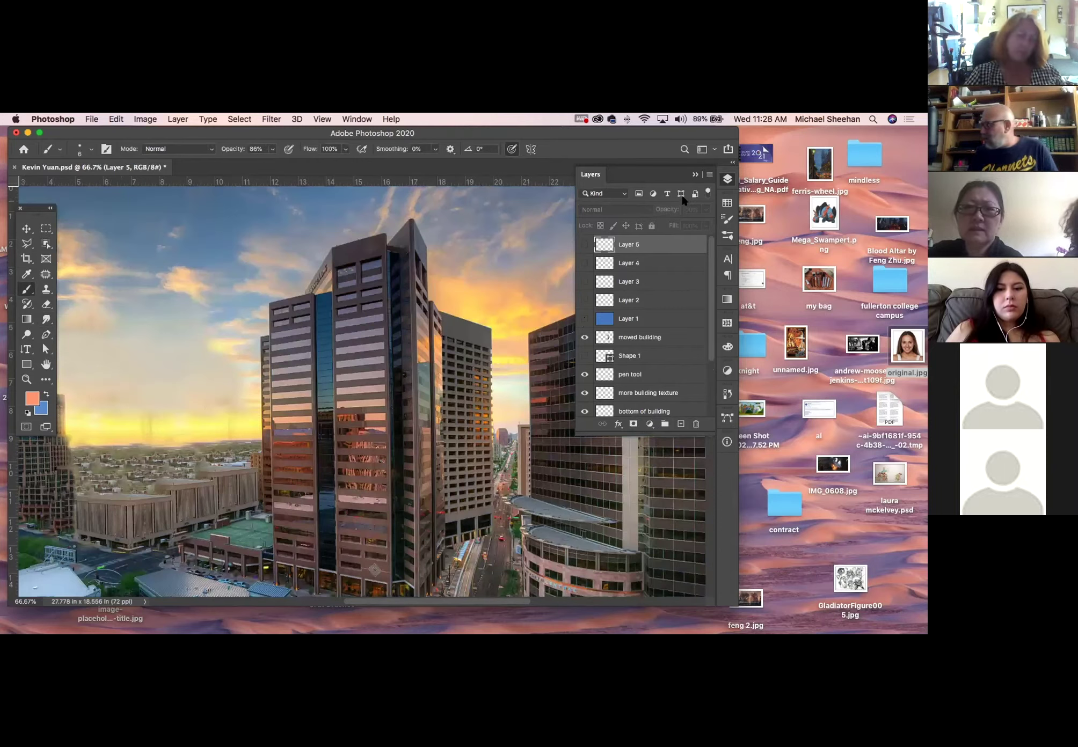
{"action": "left_click", "coordinate": [696, 174]}
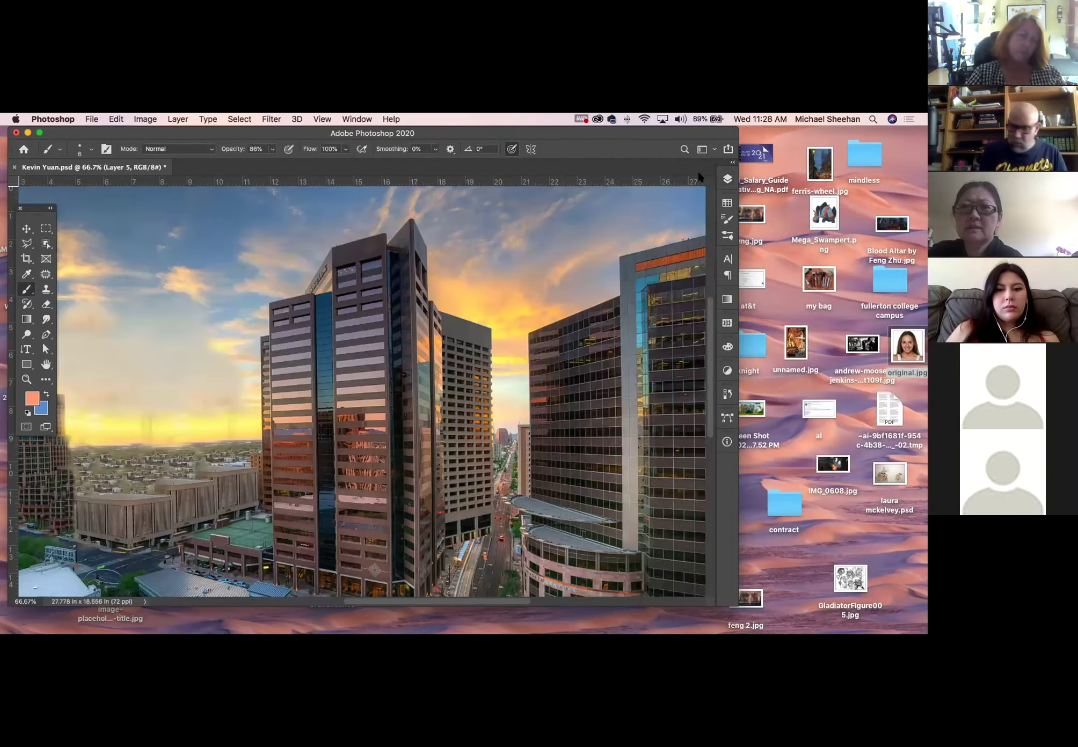
{"action": "key", "text": "super+minus"}
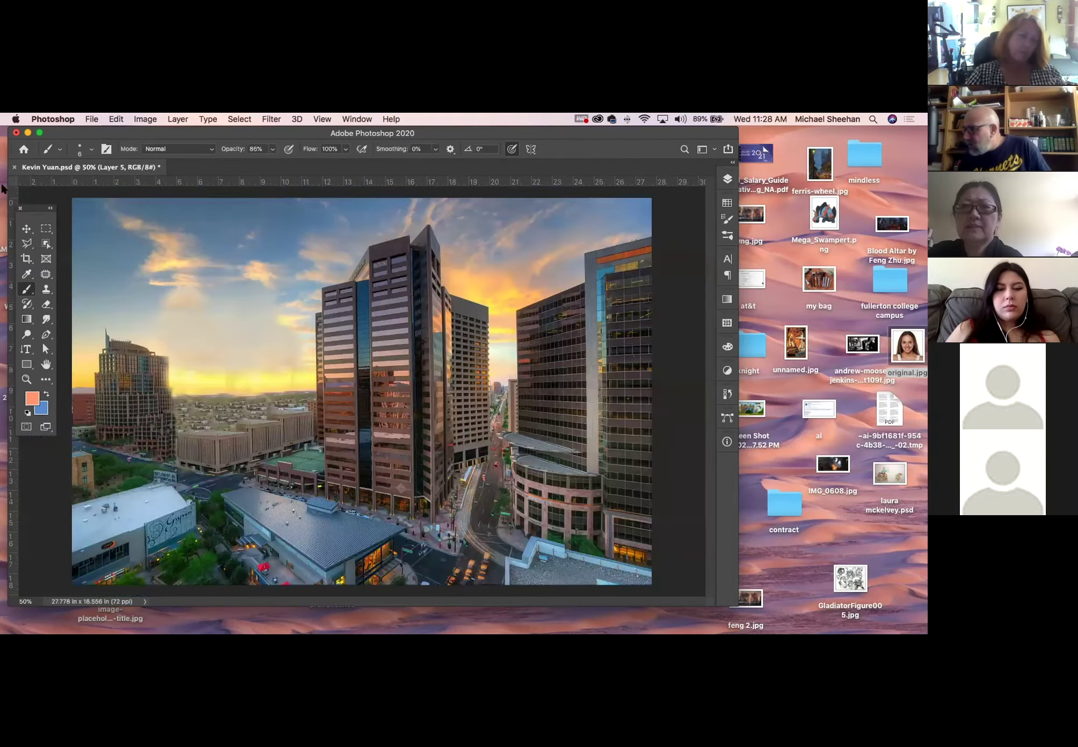
Try moving the building behind the tall tower up and to the right, and undo the move
{"action": "key", "text": "v"}
{"action": "left_click_drag", "start_coordinate": [467, 382], "coordinate": [495, 336]}
{"action": "key", "text": "super+z"}
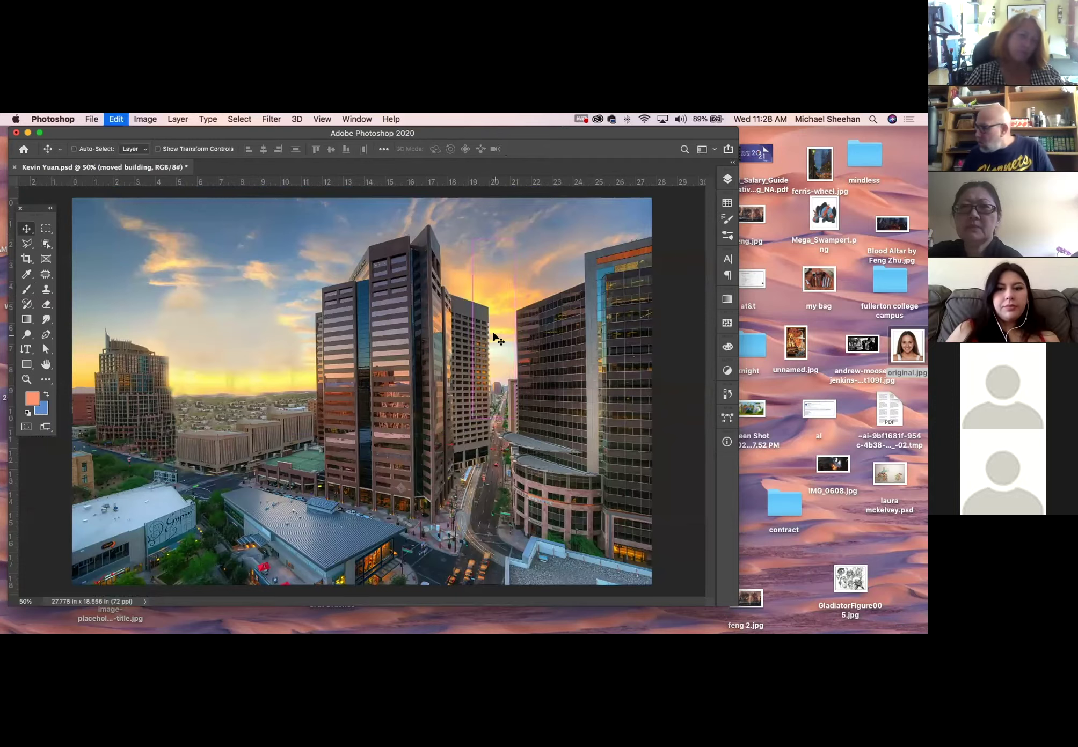
Close the cityscape document without saving the night-scene changes
{"action": "left_click", "coordinate": [14, 169]}
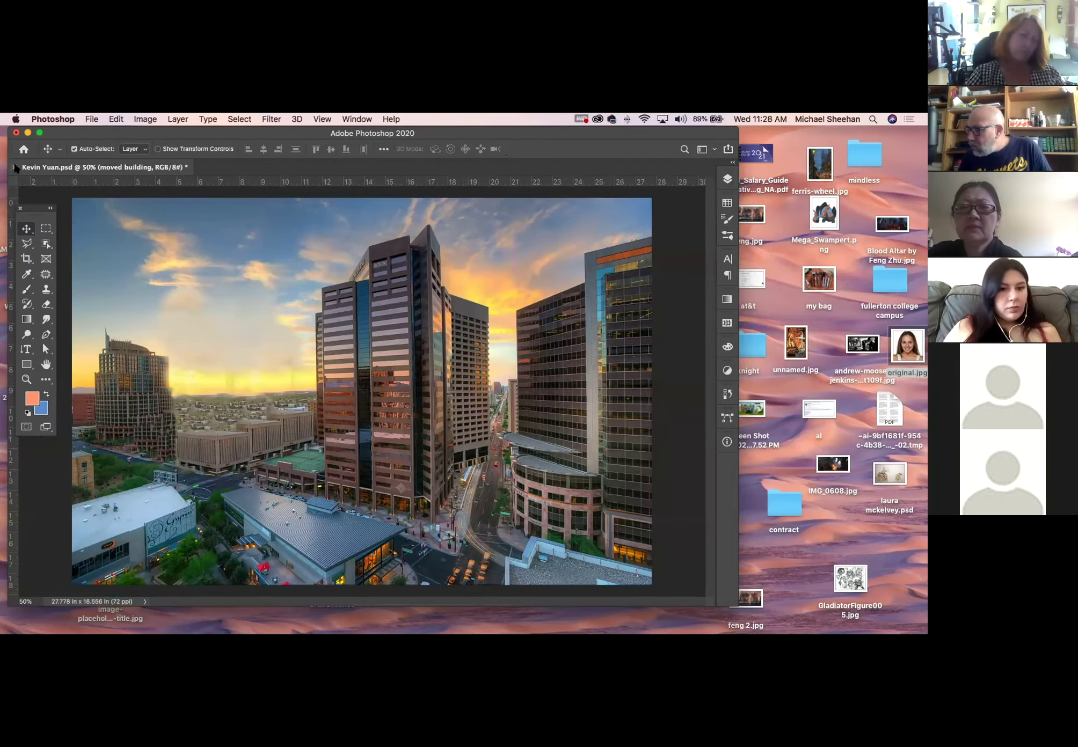
{"action": "left_click", "coordinate": [411, 302]}
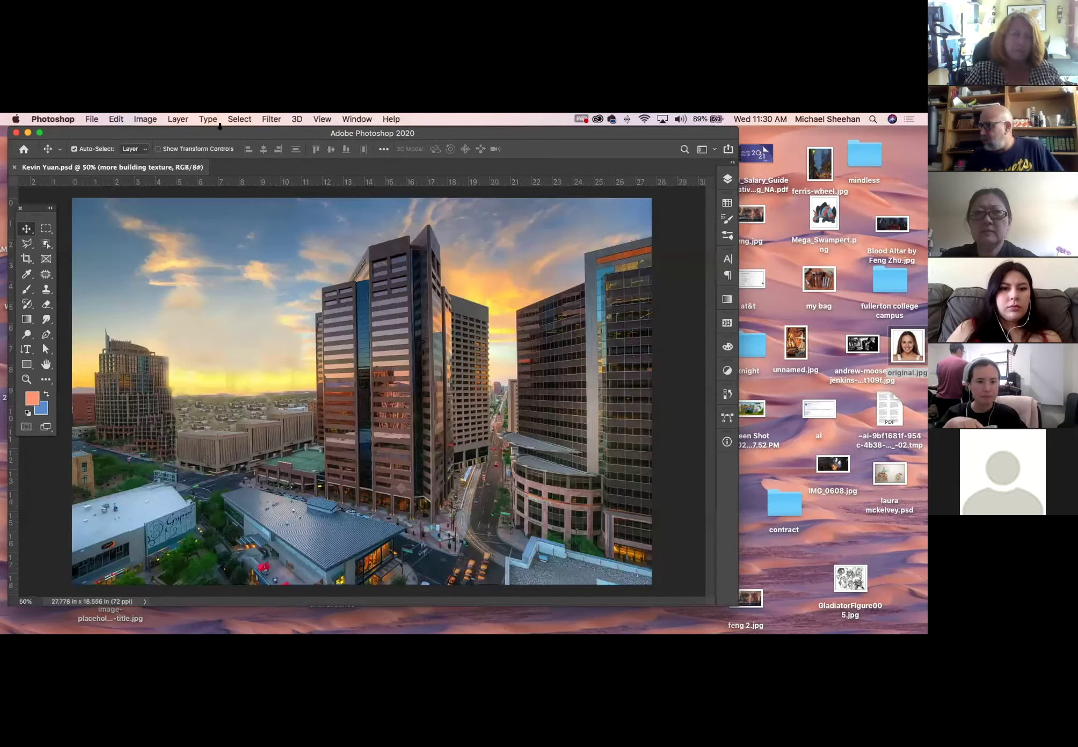
Merge all layers from the moved building down to the Background into one layer
{"action": "left_click", "coordinate": [727, 179]}
{"action": "left_click", "coordinate": [652, 242]}
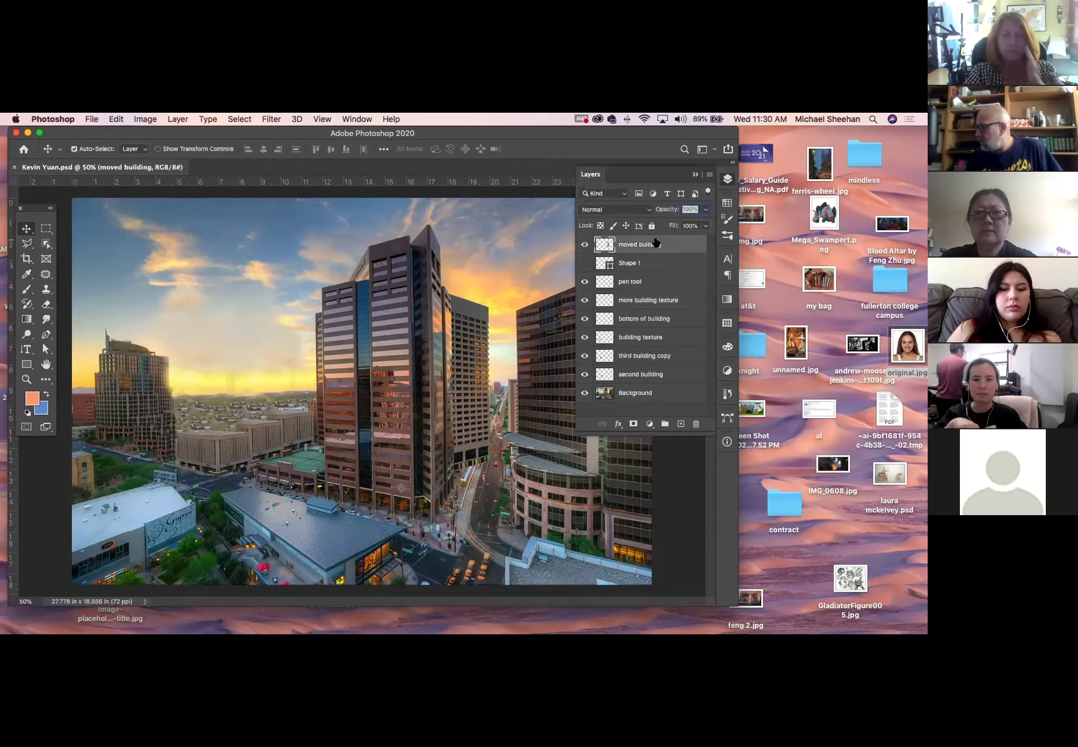
{"action": "left_click", "coordinate": [675, 394], "text": "shift"}
{"action": "key", "text": "super+e"}
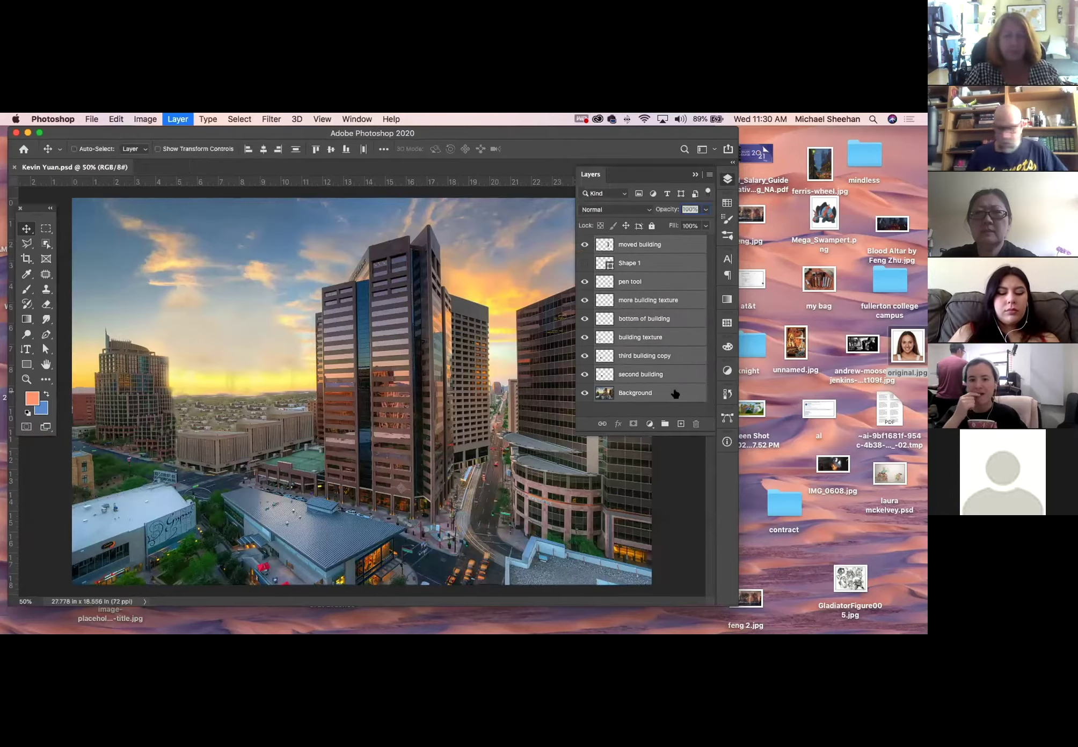
{"action": "left_click", "coordinate": [727, 179]}
Strongly lower the merged image's saturation with Hue/Saturation to make the cityscape nearly black and white
{"action": "key", "text": "super+u"}
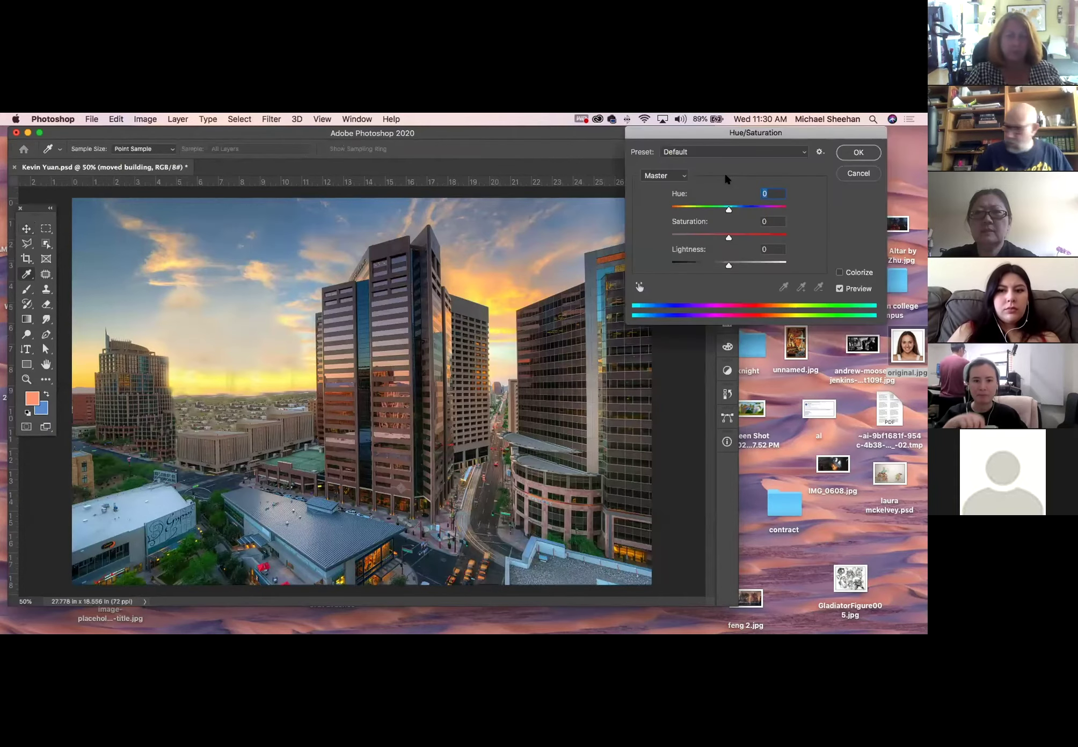
{"action": "left_click_drag", "start_coordinate": [729, 236], "coordinate": [635, 237]}
{"action": "left_click", "coordinate": [870, 153]}
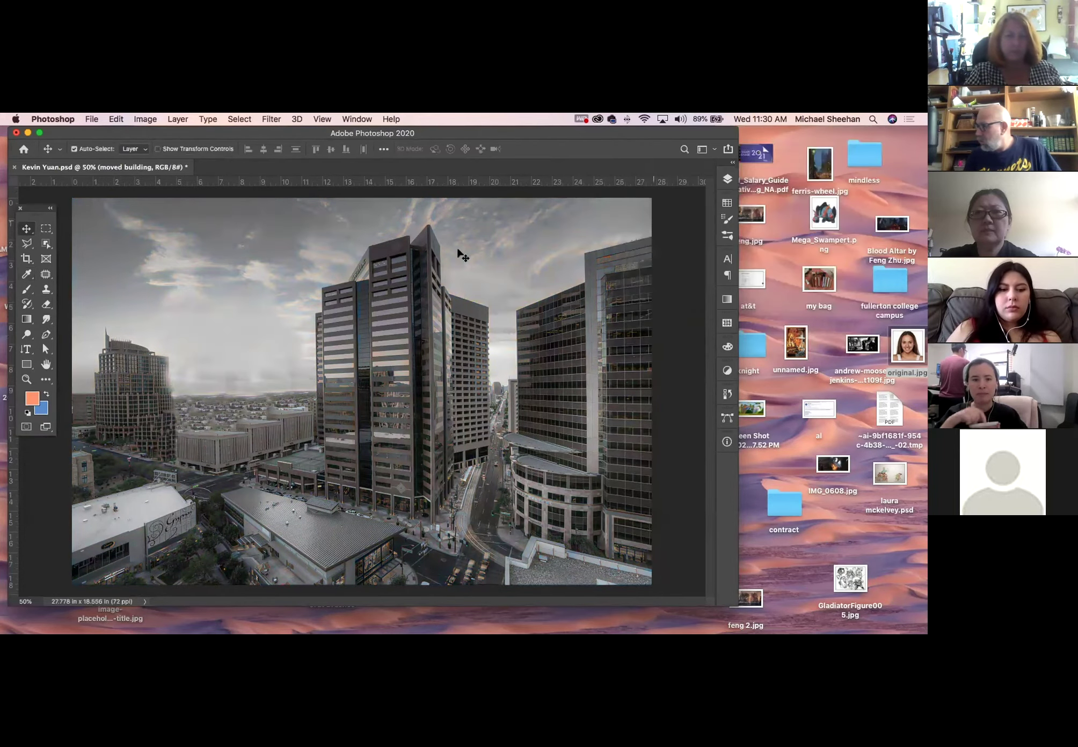
Apply Brightness/Contrast to the merged cityscape with brightness -17 and contrast 100
{"action": "left_click", "coordinate": [121, 119]}
{"action": "mouse_move", "coordinate": [144, 119]}
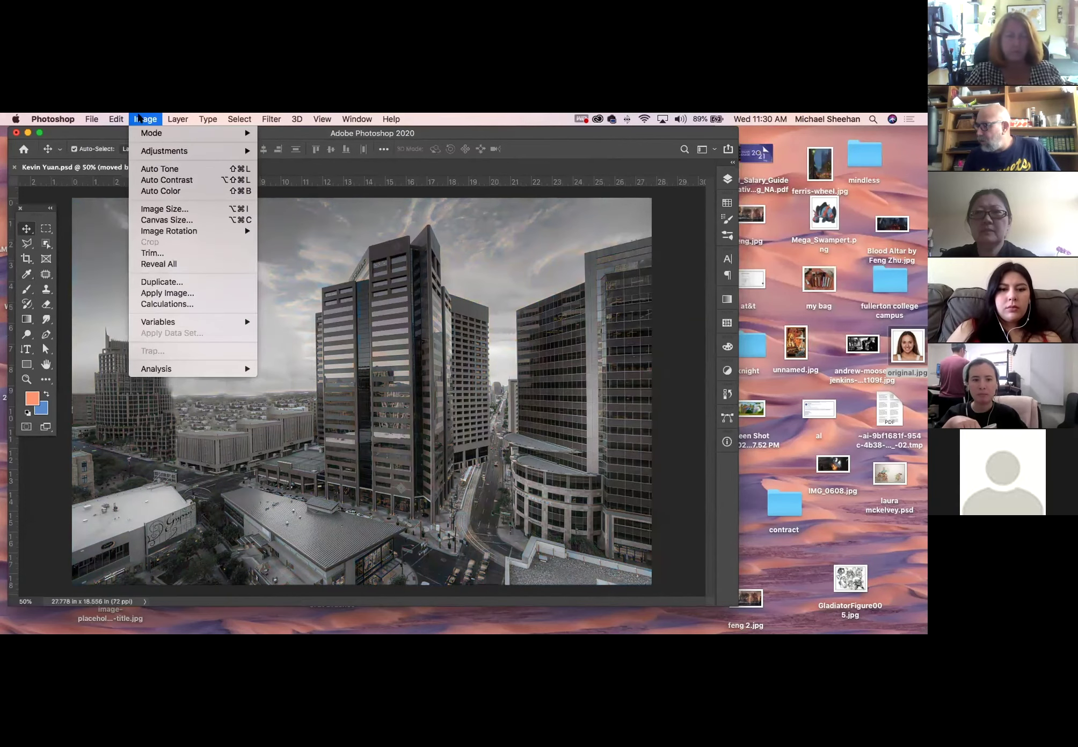
{"action": "mouse_move", "coordinate": [236, 151]}
{"action": "left_click", "coordinate": [311, 153]}
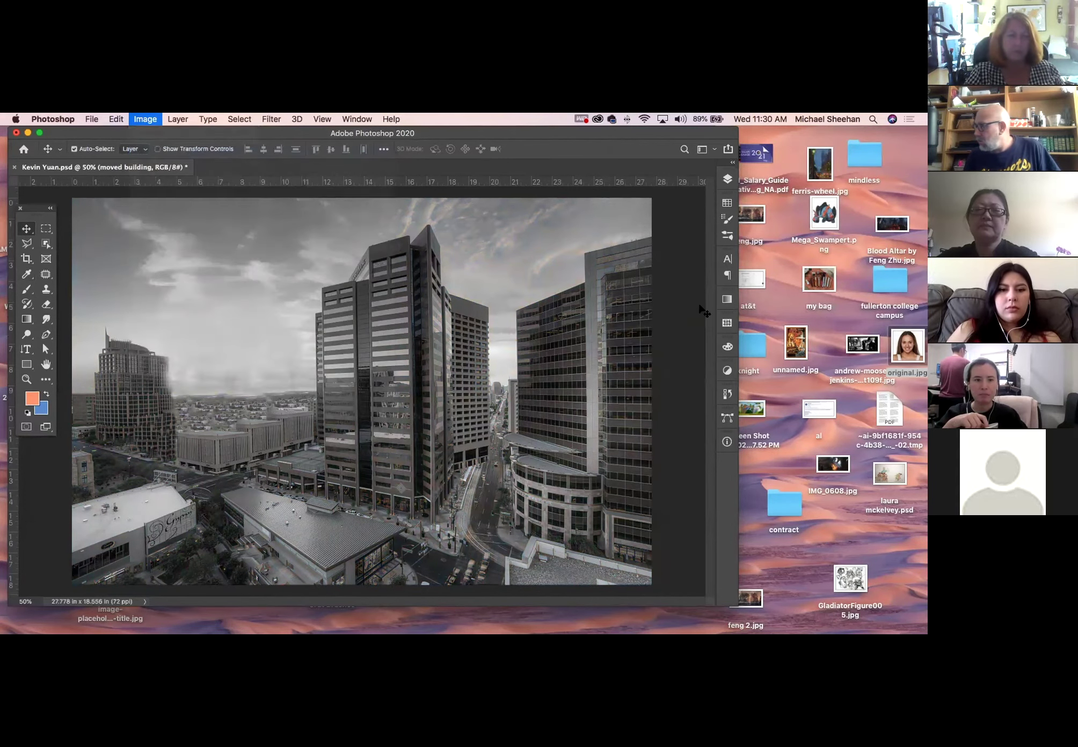
{"action": "left_click_drag", "start_coordinate": [202, 289], "coordinate": [756, 317]}
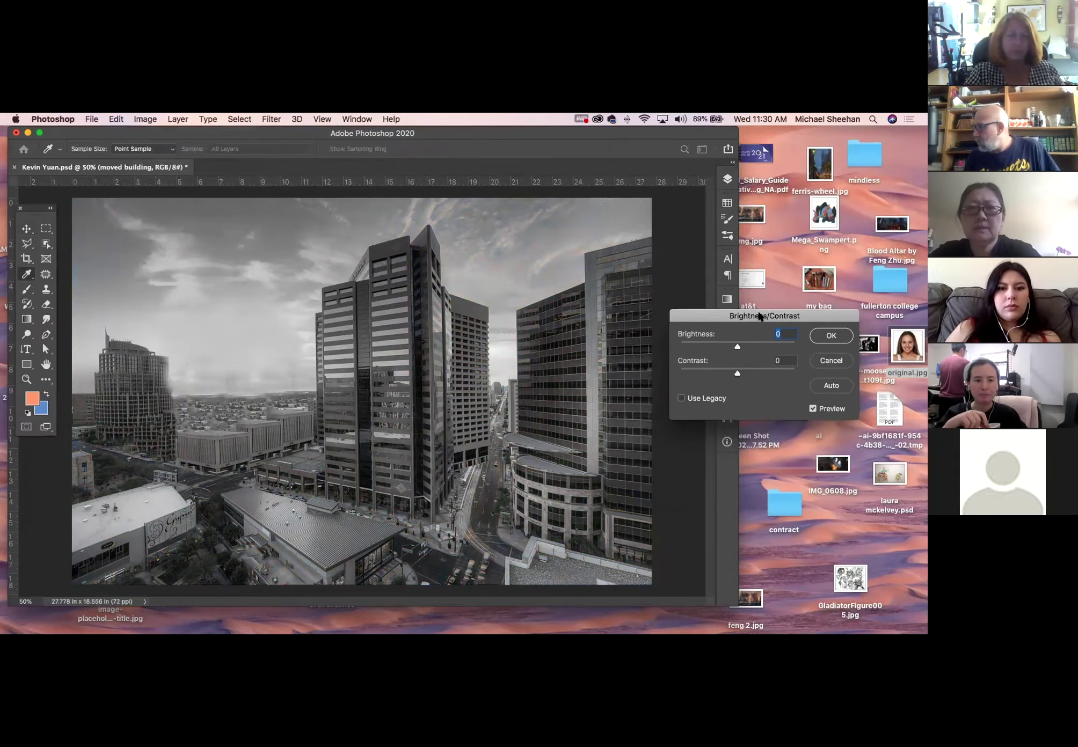
{"action": "left_click_drag", "start_coordinate": [735, 376], "coordinate": [820, 379]}
{"action": "left_click_drag", "start_coordinate": [735, 348], "coordinate": [727, 349]}
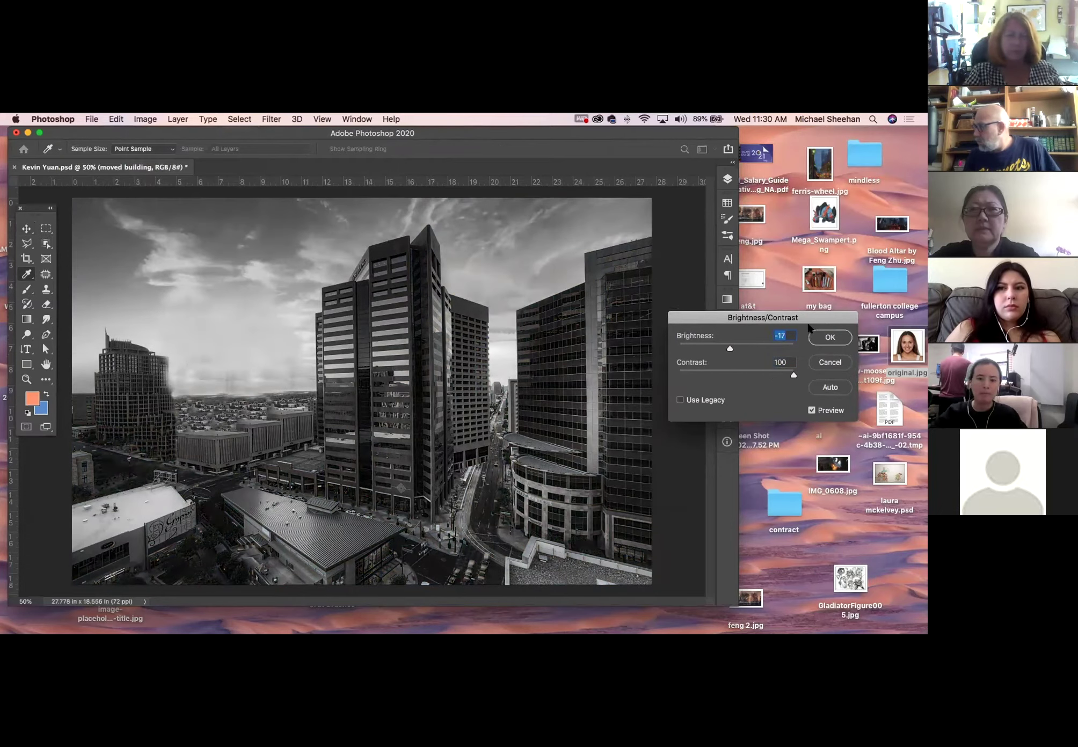
{"action": "key", "text": "Return"}
{"action": "key", "text": "v"}
Darken the cityscape's midtones with Levels, setting the midtone input to 0.82
{"action": "left_click", "coordinate": [145, 118]}
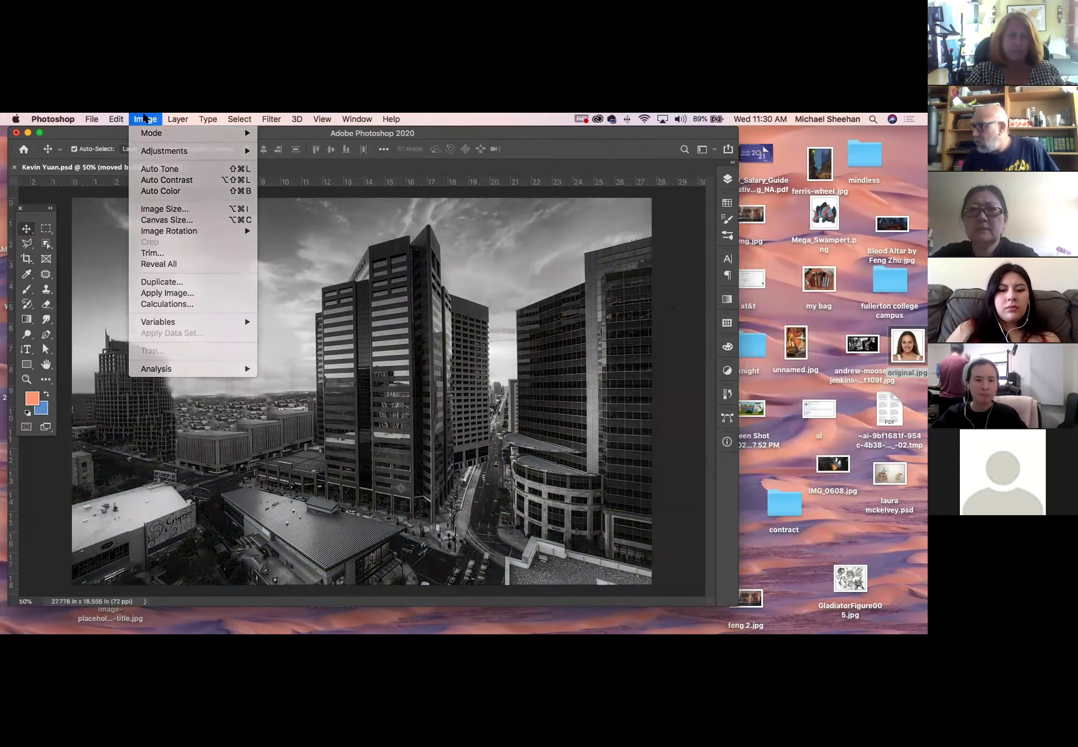
{"action": "left_click", "coordinate": [145, 119]}
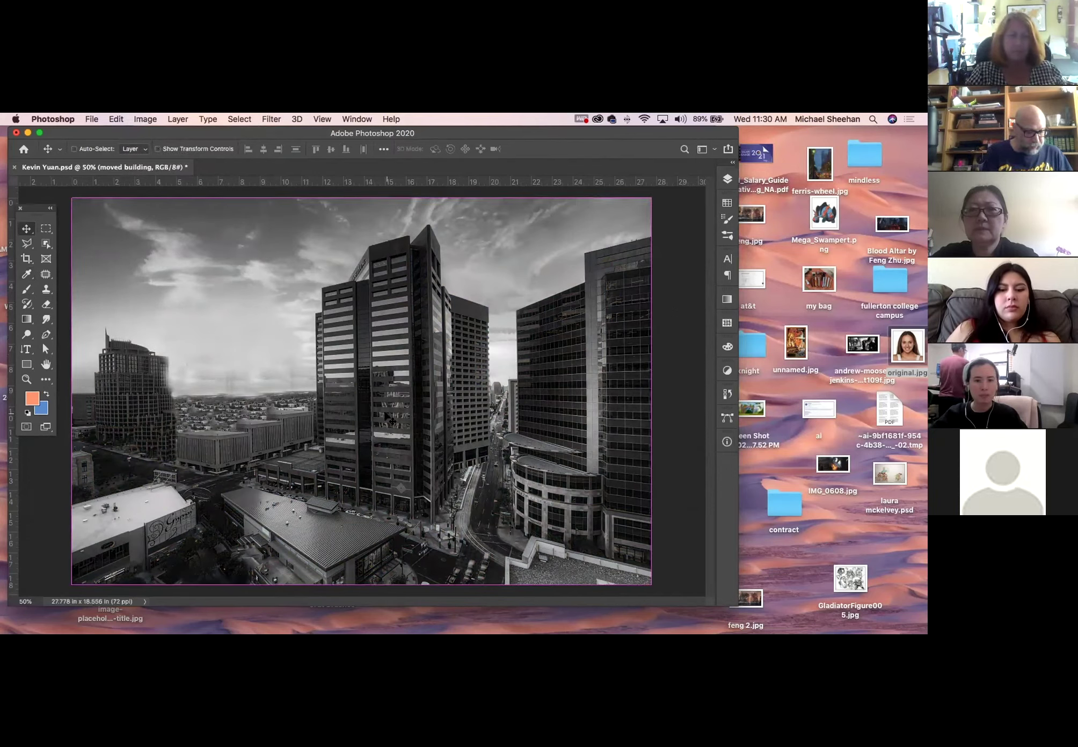
{"action": "key", "text": "super+l"}
{"action": "left_click_drag", "start_coordinate": [575, 459], "coordinate": [583, 460]}
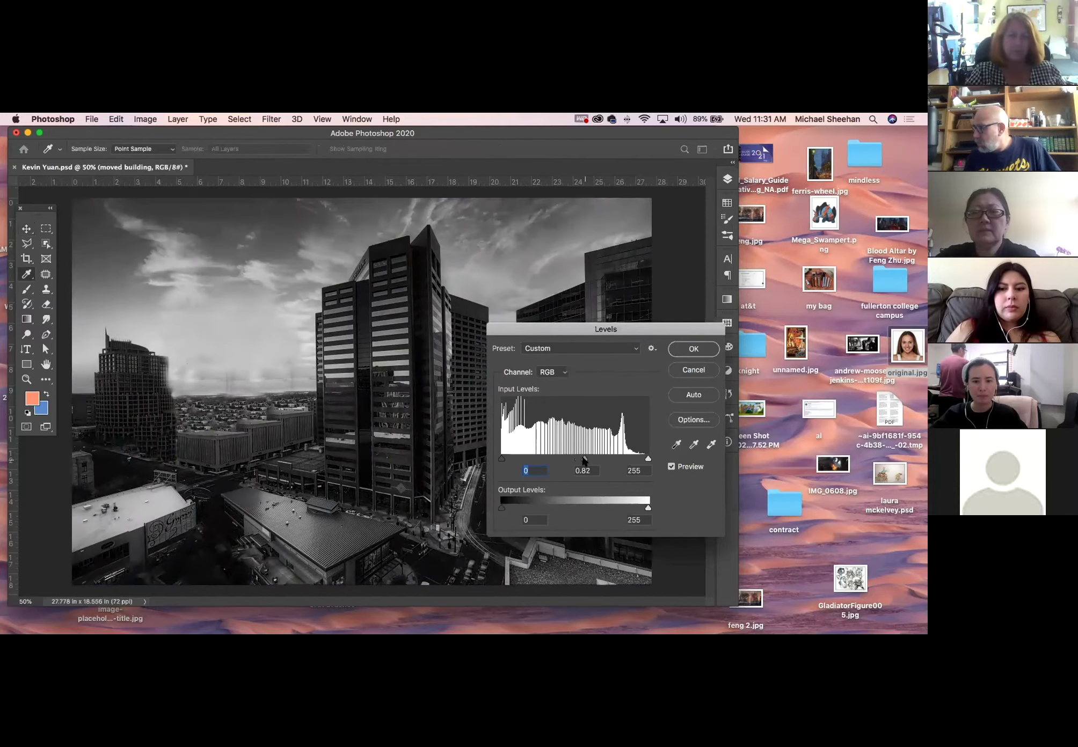
{"action": "left_click", "coordinate": [683, 352]}
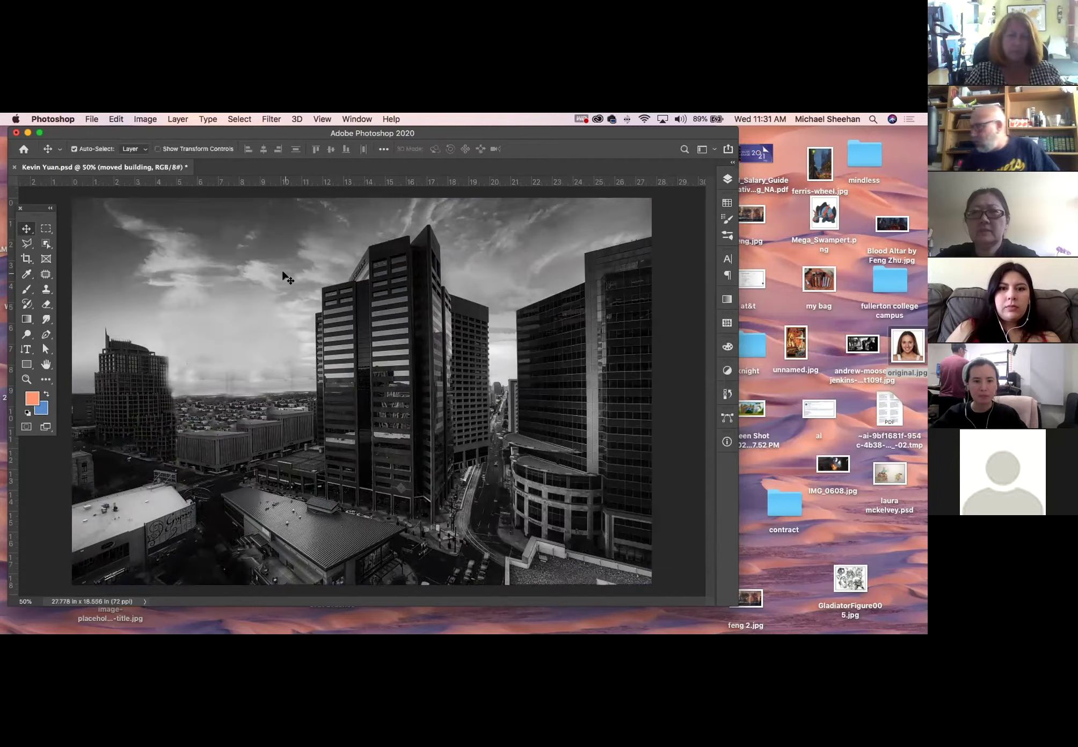
Add an empty layer above the merged cityscape and set the foreground color to the red swatch
{"action": "left_click", "coordinate": [727, 179]}
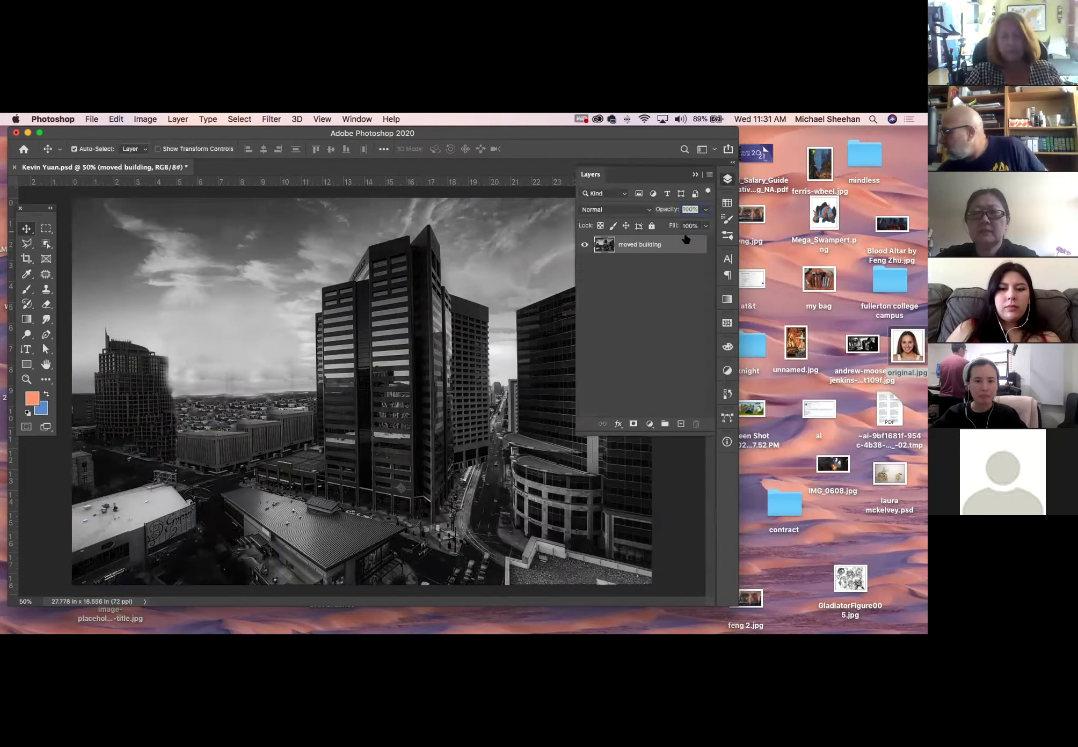
{"action": "left_click", "coordinate": [681, 423]}
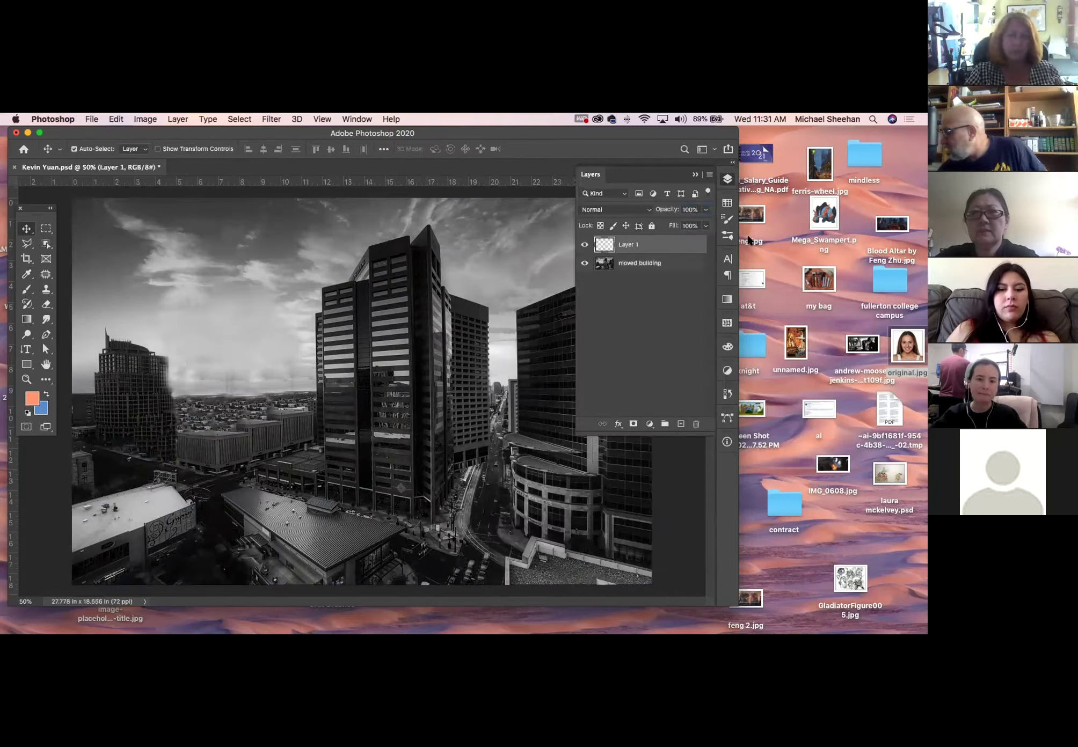
{"action": "left_click", "coordinate": [728, 179]}
{"action": "left_click", "coordinate": [727, 202]}
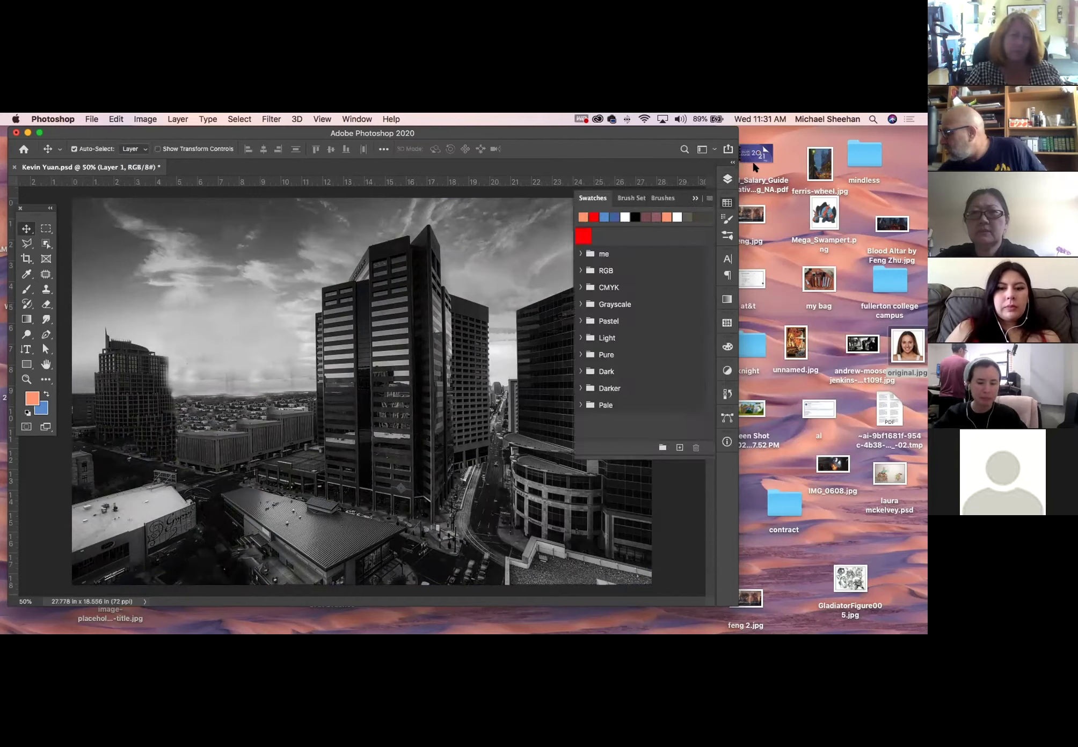
{"action": "left_click", "coordinate": [727, 178]}
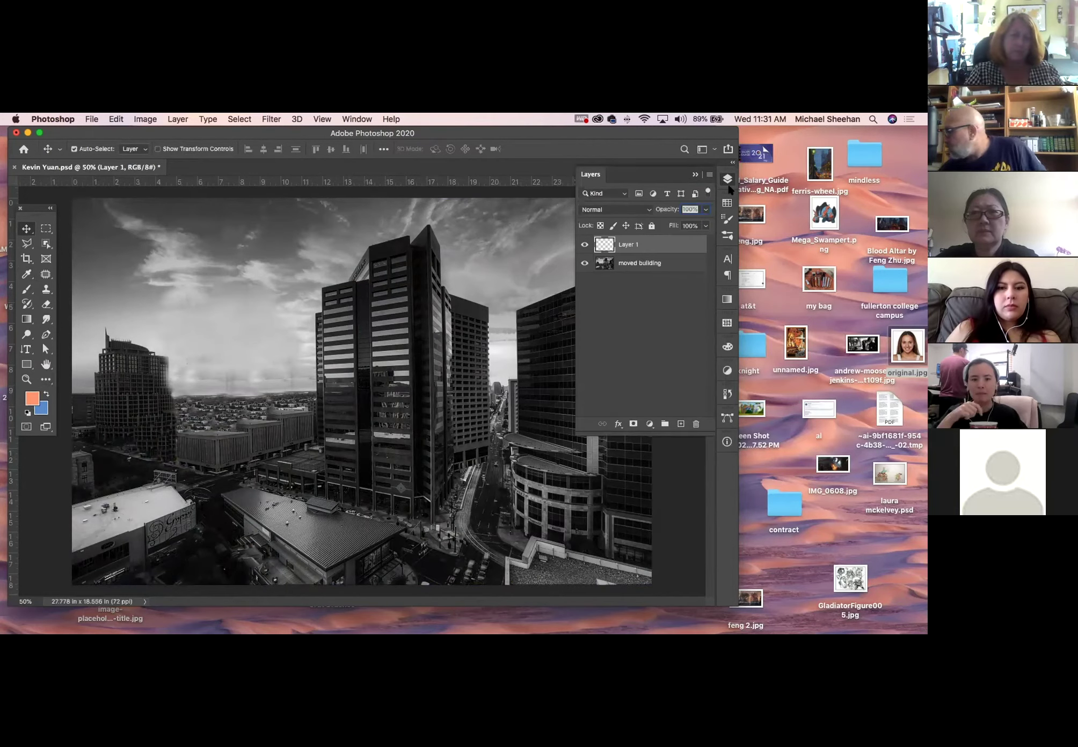
{"action": "left_click", "coordinate": [728, 202]}
{"action": "left_click", "coordinate": [583, 230]}
{"action": "left_click", "coordinate": [728, 178]}
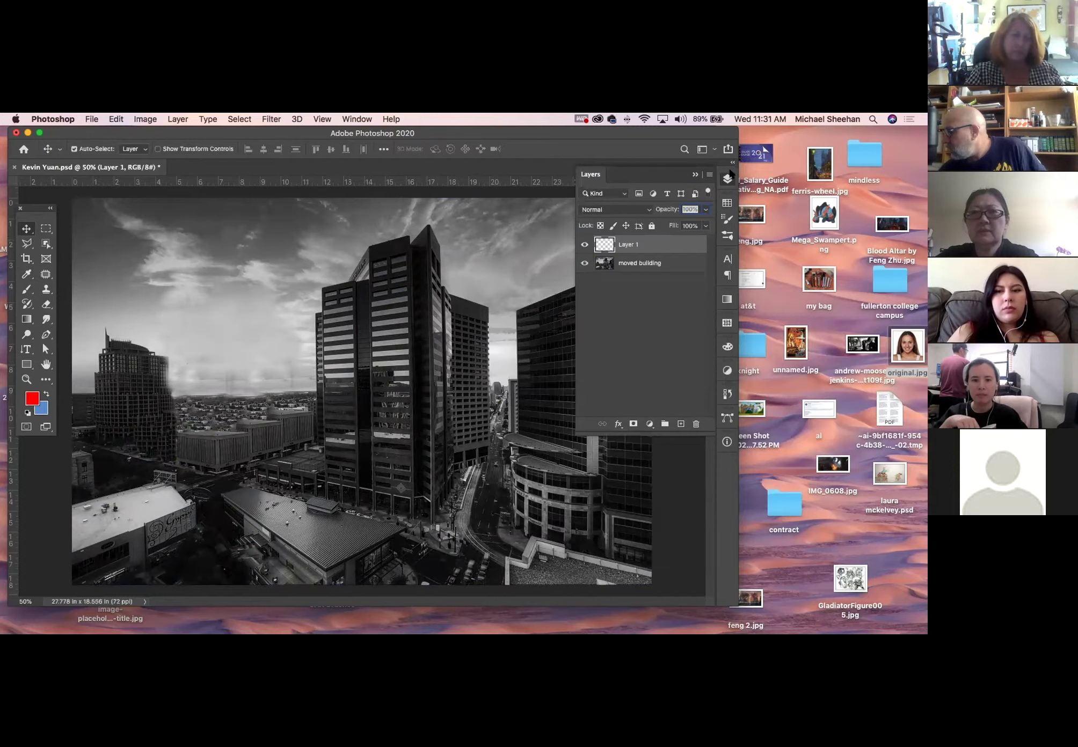
{"action": "left_click", "coordinate": [727, 179]}
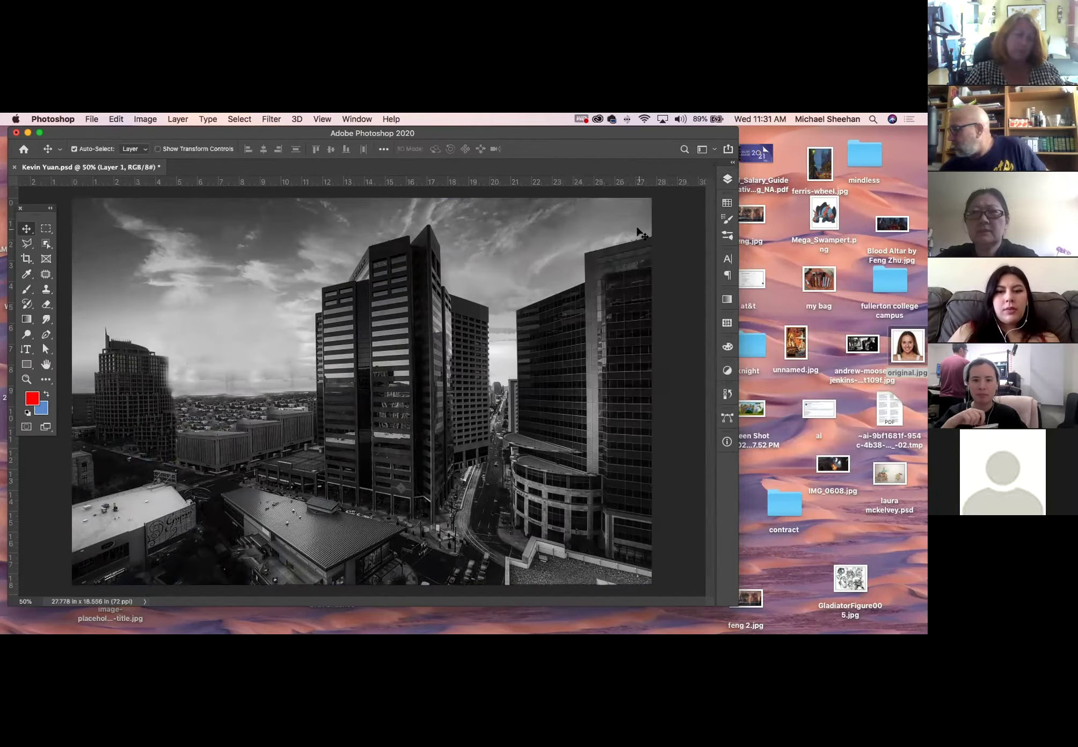
Choose the Brush tool with a 15 px brush preset for the red overlay drawing
{"action": "left_click", "coordinate": [27, 289]}
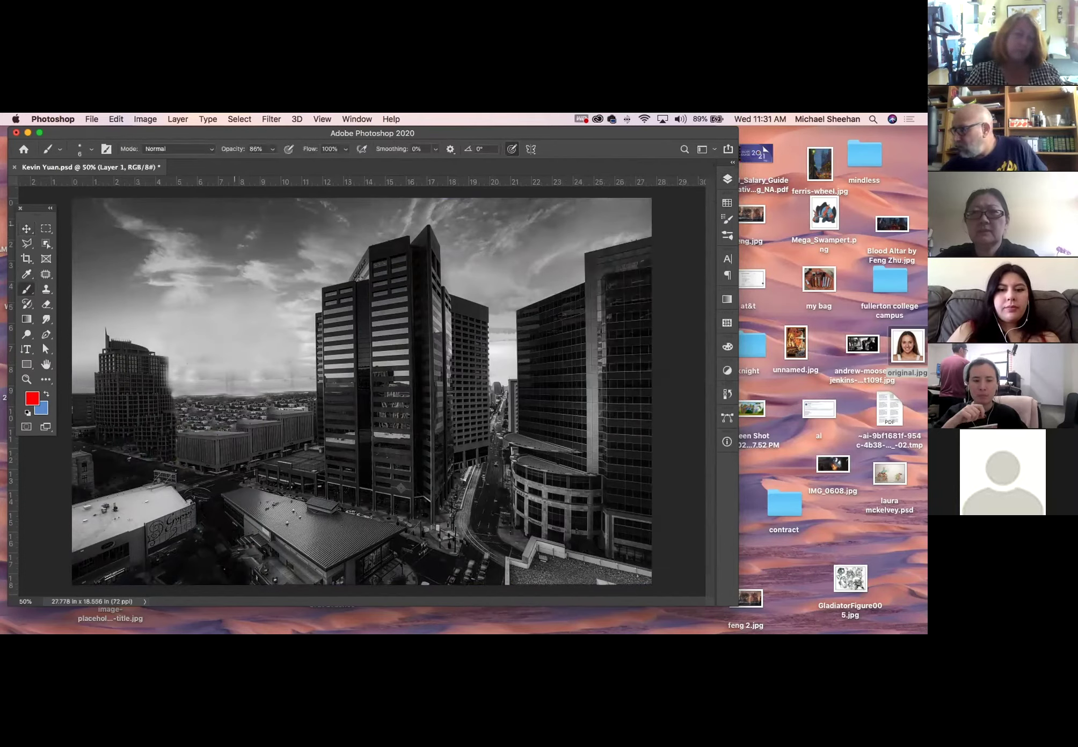
{"action": "left_click", "coordinate": [91, 150]}
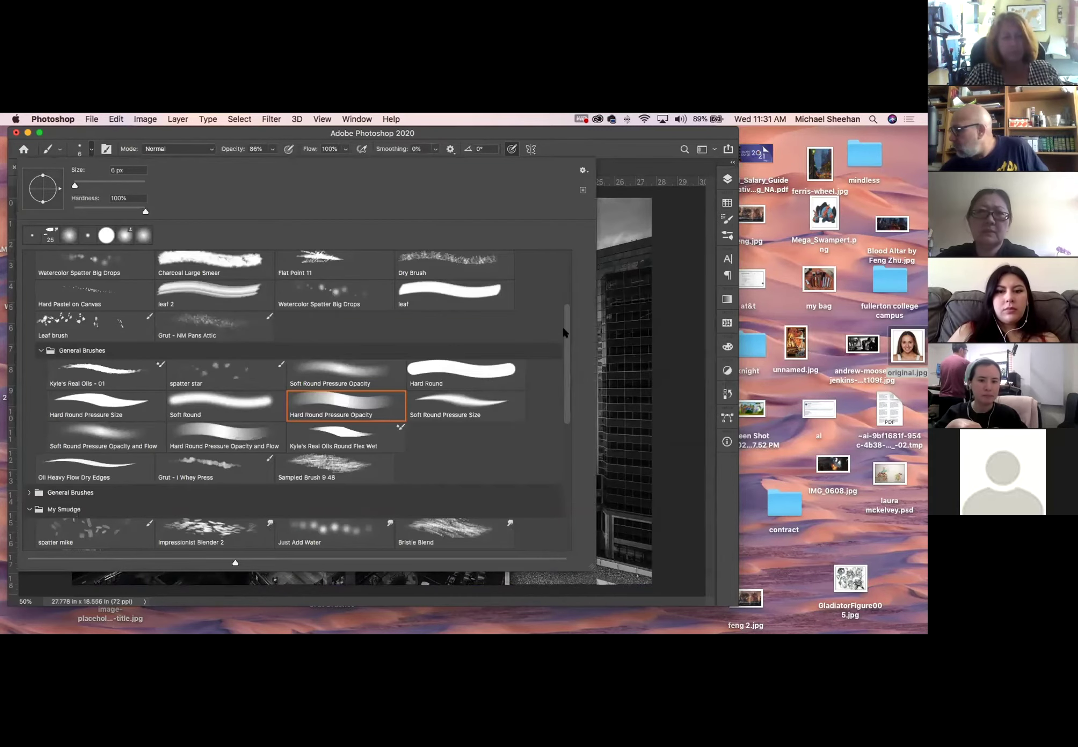
{"action": "left_click_drag", "start_coordinate": [563, 333], "coordinate": [553, 212]}
{"action": "left_click", "coordinate": [121, 295]}
{"action": "left_click", "coordinate": [209, 136]}
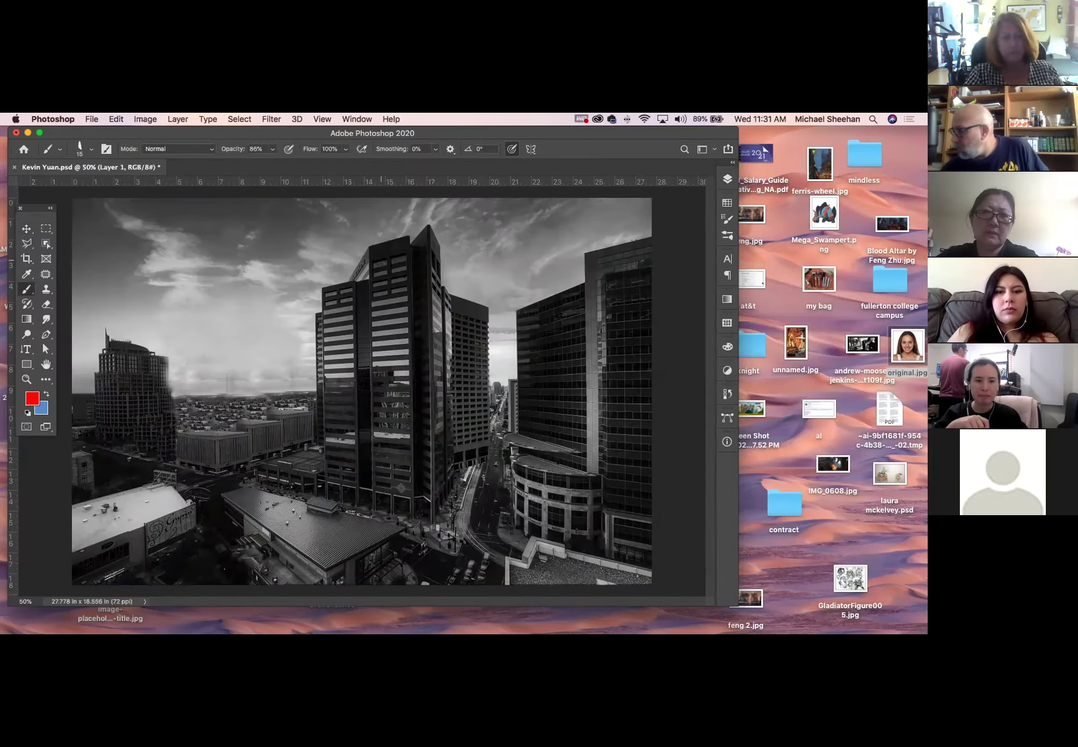
Trace the central towers, the low buildings at their base and the large building on the right with red outlines
{"action": "mouse_move", "coordinate": [309, 292]}
{"action": "left_mouse_down"}
{"action": "mouse_move", "coordinate": [302, 445]}
{"action": "mouse_move", "coordinate": [318, 444]}
{"action": "left_mouse_up"}
{"action": "left_click_drag", "start_coordinate": [247, 465], "coordinate": [248, 484]}
{"action": "mouse_move", "coordinate": [229, 488]}
{"action": "left_mouse_down"}
{"action": "mouse_move", "coordinate": [249, 485]}
{"action": "mouse_move", "coordinate": [292, 567]}
{"action": "left_mouse_up"}
{"action": "left_click_drag", "start_coordinate": [358, 584], "coordinate": [418, 544]}
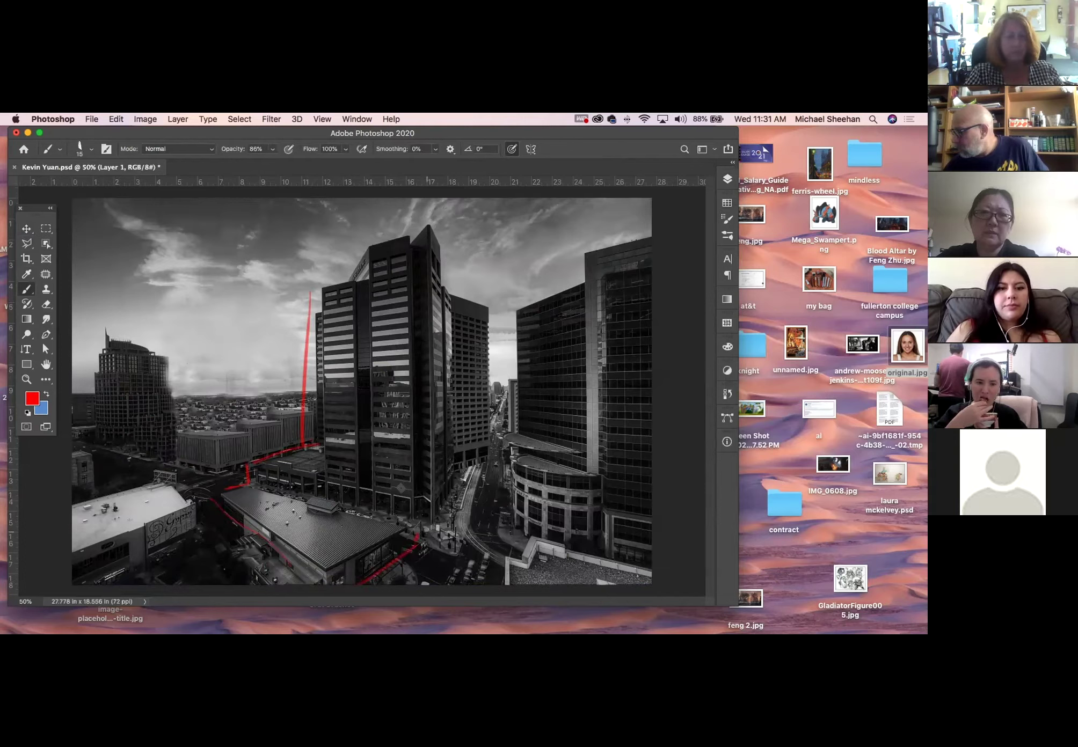
{"action": "left_click_drag", "start_coordinate": [482, 286], "coordinate": [493, 460]}
{"action": "mouse_move", "coordinate": [434, 291]}
{"action": "left_mouse_down"}
{"action": "mouse_move", "coordinate": [437, 227]}
{"action": "mouse_move", "coordinate": [375, 266]}
{"action": "left_mouse_up"}
{"action": "mouse_move", "coordinate": [508, 309]}
{"action": "left_mouse_down"}
{"action": "mouse_move", "coordinate": [513, 525]}
{"action": "mouse_move", "coordinate": [637, 538]}
{"action": "mouse_move", "coordinate": [578, 281]}
{"action": "mouse_move", "coordinate": [579, 244]}
{"action": "mouse_move", "coordinate": [651, 234]}
{"action": "left_mouse_up"}
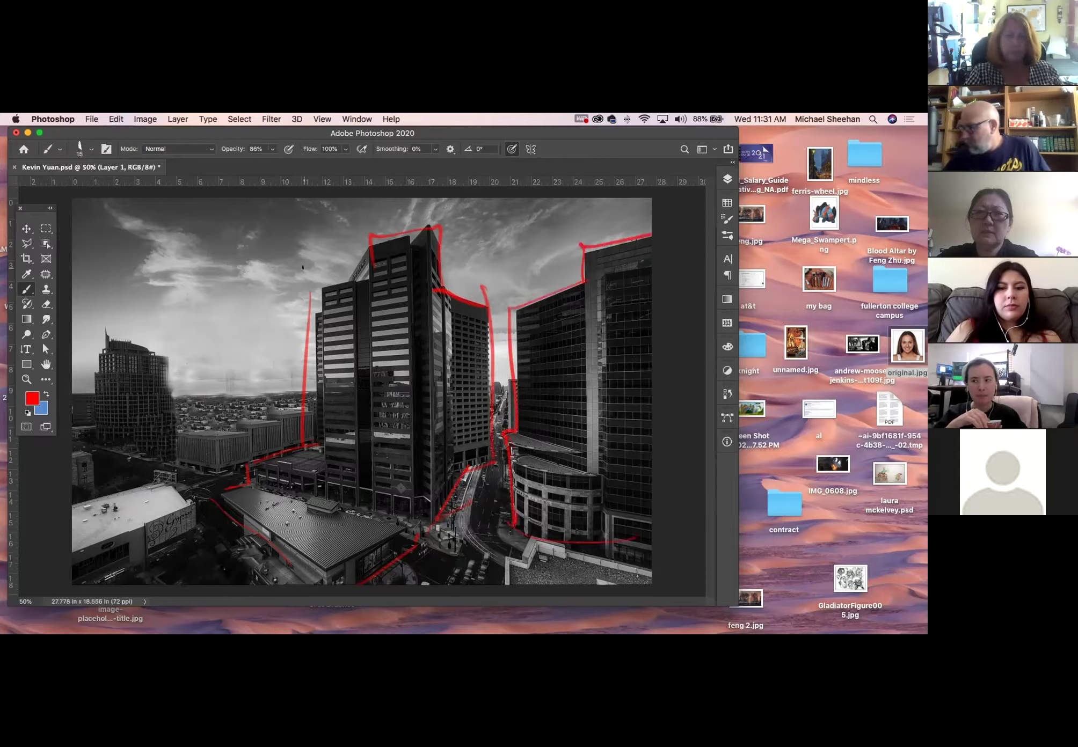
Outline the far-left tower, the low blocks, the street edges and the foreground roofs in red
{"action": "mouse_move", "coordinate": [74, 392]}
{"action": "left_mouse_down"}
{"action": "mouse_move", "coordinate": [97, 356]}
{"action": "mouse_move", "coordinate": [129, 340]}
{"action": "mouse_move", "coordinate": [155, 365]}
{"action": "mouse_move", "coordinate": [168, 412]}
{"action": "mouse_move", "coordinate": [201, 430]}
{"action": "left_mouse_up"}
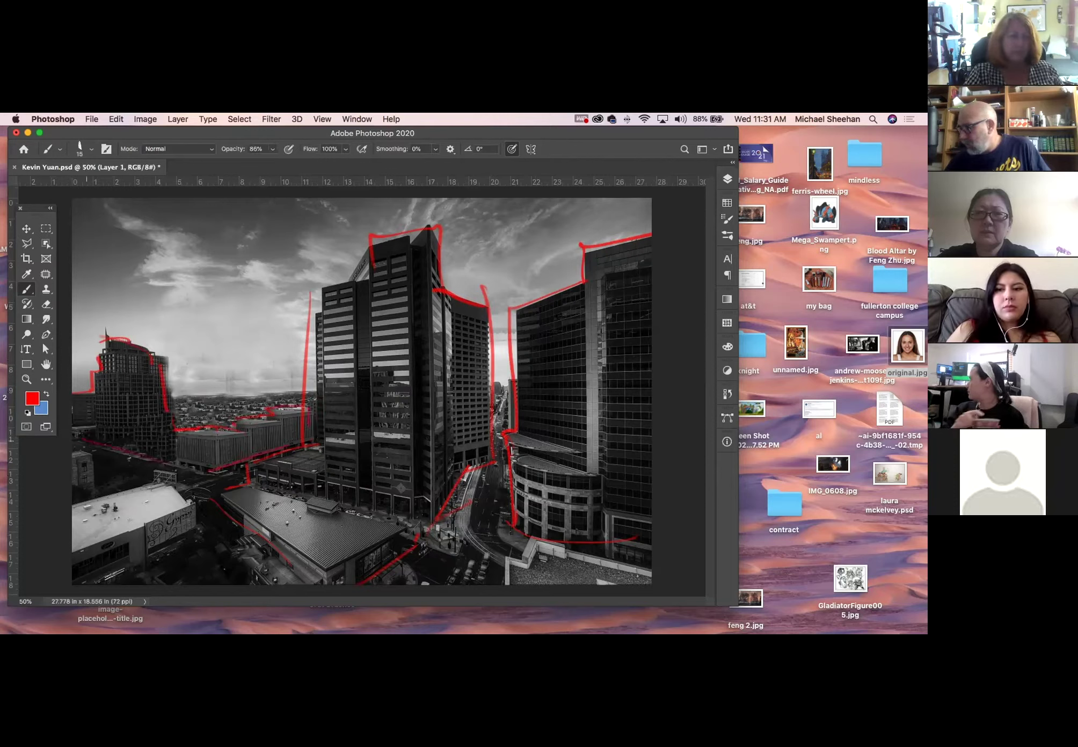
{"action": "left_click_drag", "start_coordinate": [85, 436], "coordinate": [176, 463]}
{"action": "mouse_move", "coordinate": [87, 453]}
{"action": "left_mouse_down"}
{"action": "mouse_move", "coordinate": [96, 487]}
{"action": "mouse_move", "coordinate": [150, 476]}
{"action": "mouse_move", "coordinate": [188, 497]}
{"action": "mouse_move", "coordinate": [219, 544]}
{"action": "left_mouse_up"}
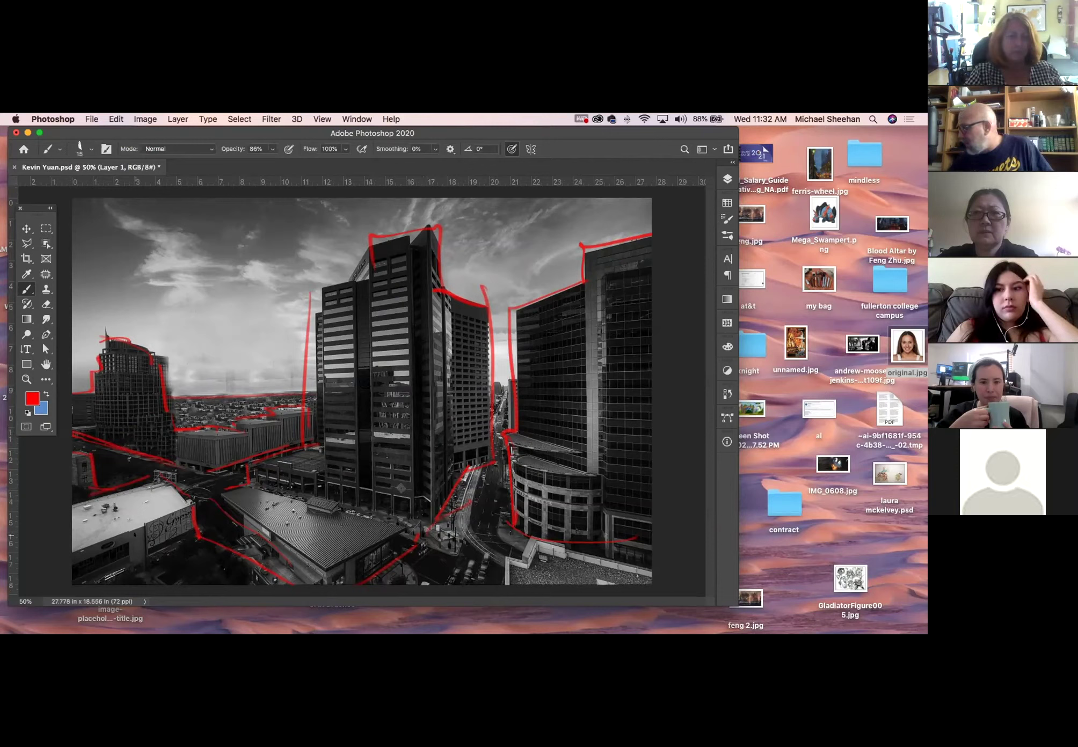
{"action": "mouse_move", "coordinate": [531, 539]}
{"action": "left_mouse_down"}
{"action": "mouse_move", "coordinate": [521, 557]}
{"action": "mouse_move", "coordinate": [501, 560]}
{"action": "mouse_move", "coordinate": [502, 585]}
{"action": "left_mouse_up"}
{"action": "left_click_drag", "start_coordinate": [531, 544], "coordinate": [653, 578]}
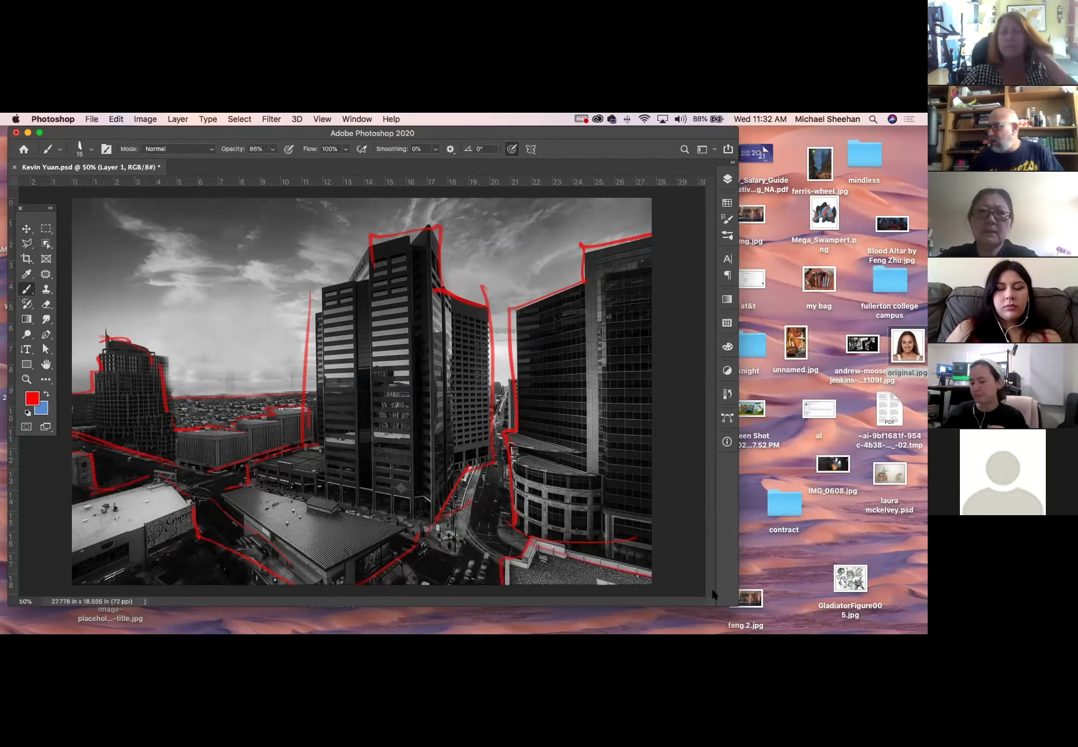
Sketch two simple red towers in the open sky to the left of the central tower
{"action": "mouse_move", "coordinate": [210, 303]}
{"action": "left_mouse_down"}
{"action": "mouse_move", "coordinate": [209, 235]}
{"action": "mouse_move", "coordinate": [249, 308]}
{"action": "left_mouse_up"}
{"action": "mouse_move", "coordinate": [245, 261]}
{"action": "left_mouse_down"}
{"action": "mouse_move", "coordinate": [247, 298]}
{"action": "mouse_move", "coordinate": [220, 309]}
{"action": "mouse_move", "coordinate": [273, 301]}
{"action": "left_mouse_up"}
{"action": "left_click_drag", "start_coordinate": [116, 315], "coordinate": [117, 317]}
{"action": "mouse_move", "coordinate": [104, 236]}
{"action": "left_mouse_down"}
{"action": "mouse_move", "coordinate": [150, 254]}
{"action": "mouse_move", "coordinate": [159, 271]}
{"action": "left_mouse_up"}
{"action": "left_click_drag", "start_coordinate": [160, 266], "coordinate": [161, 318]}
{"action": "mouse_move", "coordinate": [164, 261]}
{"action": "left_mouse_down"}
{"action": "mouse_move", "coordinate": [163, 317]}
{"action": "mouse_move", "coordinate": [115, 322]}
{"action": "left_mouse_up"}
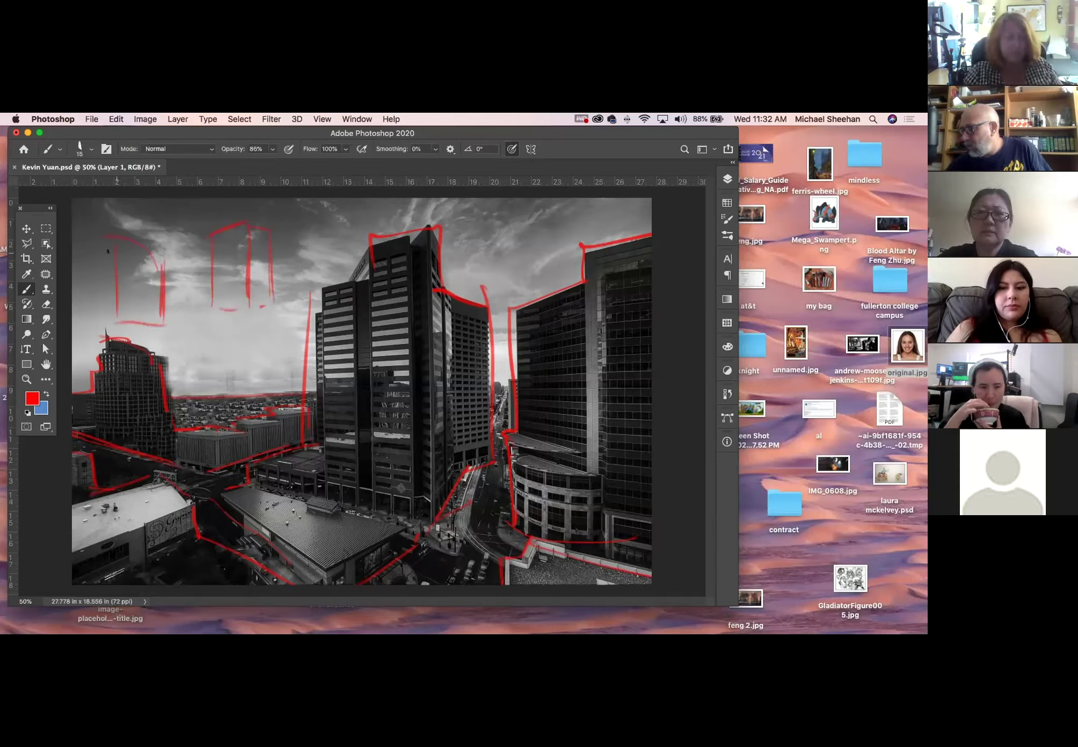
{"action": "mouse_move", "coordinate": [97, 243]}
{"action": "left_mouse_down"}
{"action": "mouse_move", "coordinate": [103, 318]}
{"action": "mouse_move", "coordinate": [124, 329]}
{"action": "left_mouse_up"}
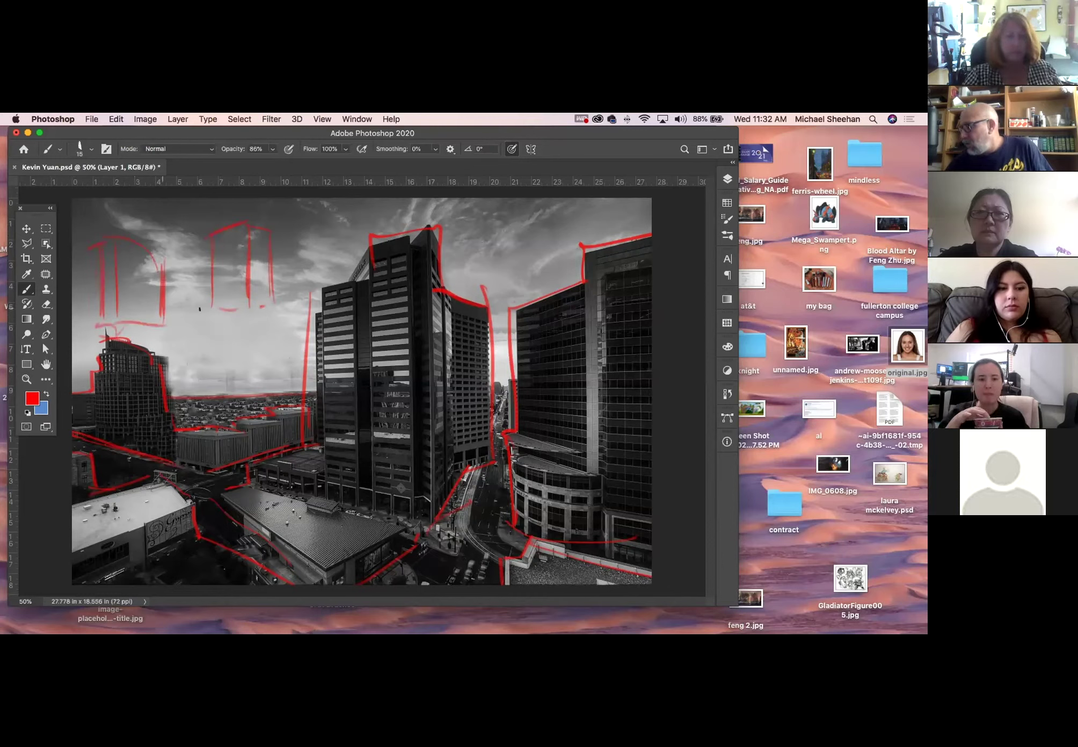
Draw a low block and base lines between the two sketched towers, and a taller tower edge beside the central tower
{"action": "mouse_move", "coordinate": [201, 285]}
{"action": "left_mouse_down"}
{"action": "mouse_move", "coordinate": [236, 277]}
{"action": "mouse_move", "coordinate": [185, 288]}
{"action": "mouse_move", "coordinate": [225, 289]}
{"action": "mouse_move", "coordinate": [214, 318]}
{"action": "mouse_move", "coordinate": [229, 285]}
{"action": "mouse_move", "coordinate": [235, 321]}
{"action": "left_mouse_up"}
{"action": "mouse_move", "coordinate": [166, 296]}
{"action": "left_mouse_down"}
{"action": "mouse_move", "coordinate": [207, 300]}
{"action": "mouse_move", "coordinate": [202, 325]}
{"action": "mouse_move", "coordinate": [192, 306]}
{"action": "mouse_move", "coordinate": [198, 352]}
{"action": "left_mouse_up"}
{"action": "left_click_drag", "start_coordinate": [140, 327], "coordinate": [290, 303]}
{"action": "left_click_drag", "start_coordinate": [179, 333], "coordinate": [300, 309]}
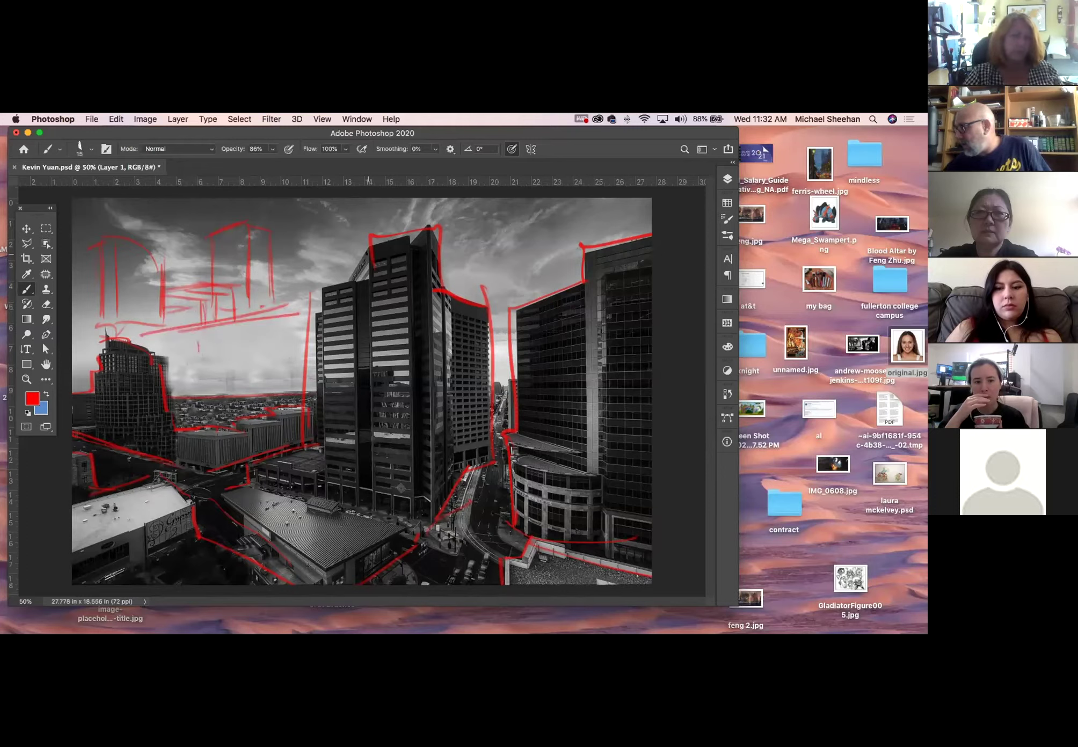
{"action": "left_click_drag", "start_coordinate": [291, 226], "coordinate": [294, 315]}
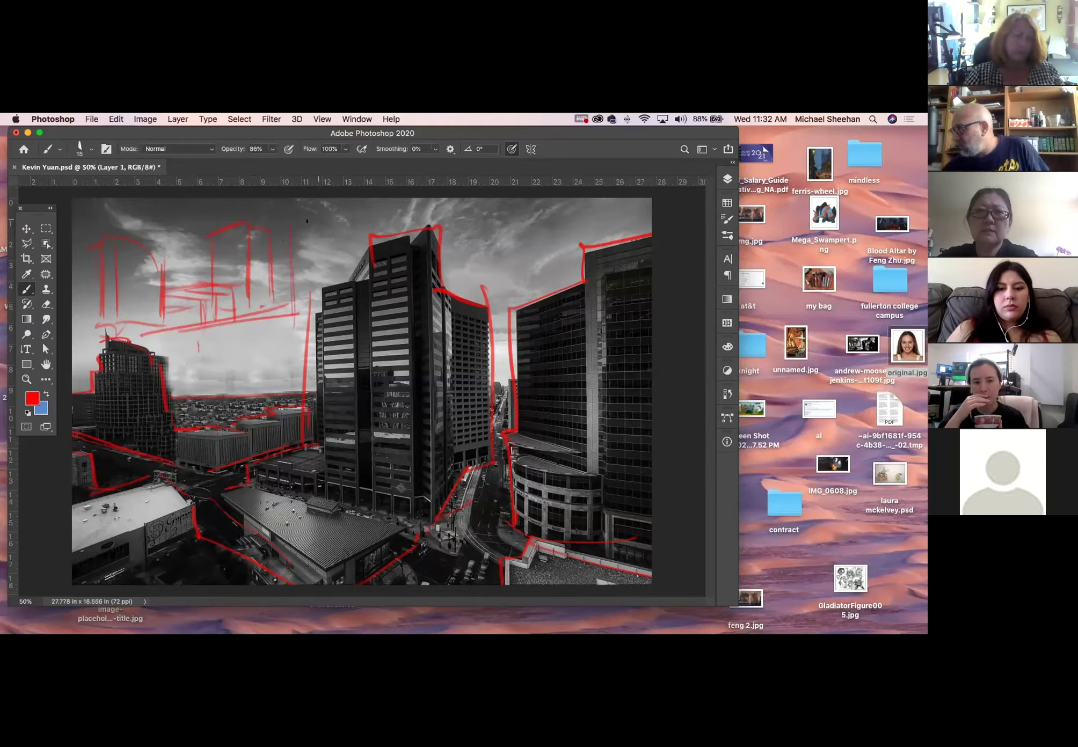
{"action": "left_click_drag", "start_coordinate": [289, 210], "coordinate": [310, 207]}
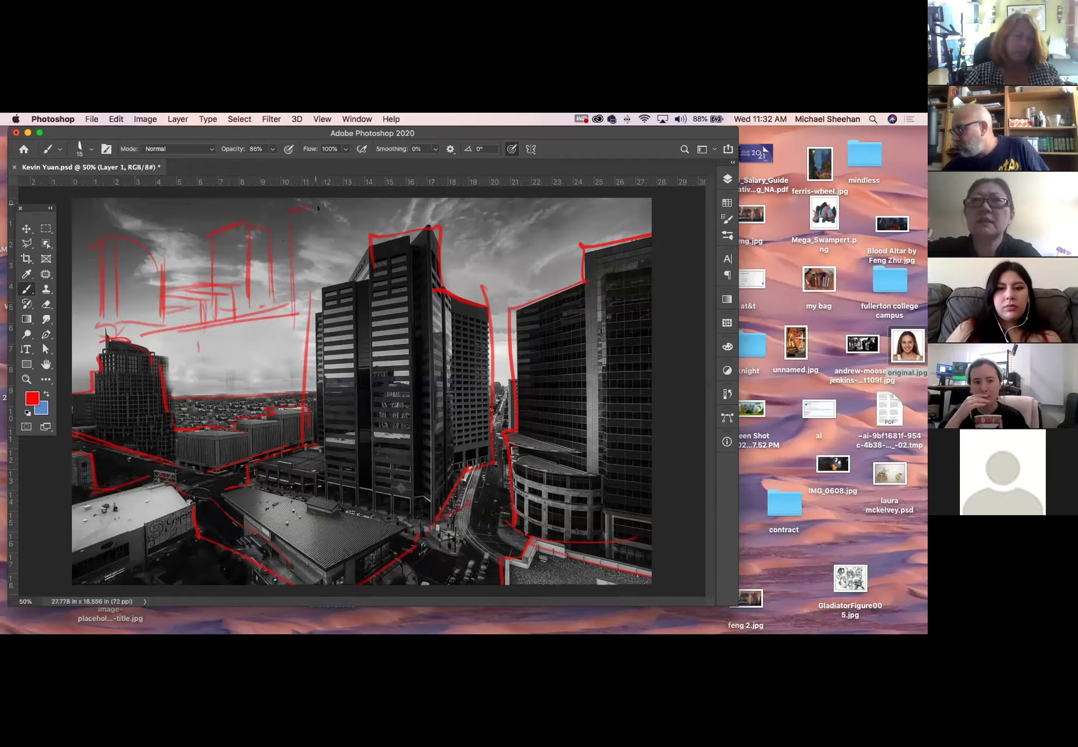
Sketch red outlines of additional towers in the gap between the central towers and the right-hand building
{"action": "right_click", "coordinate": [384, 171]}
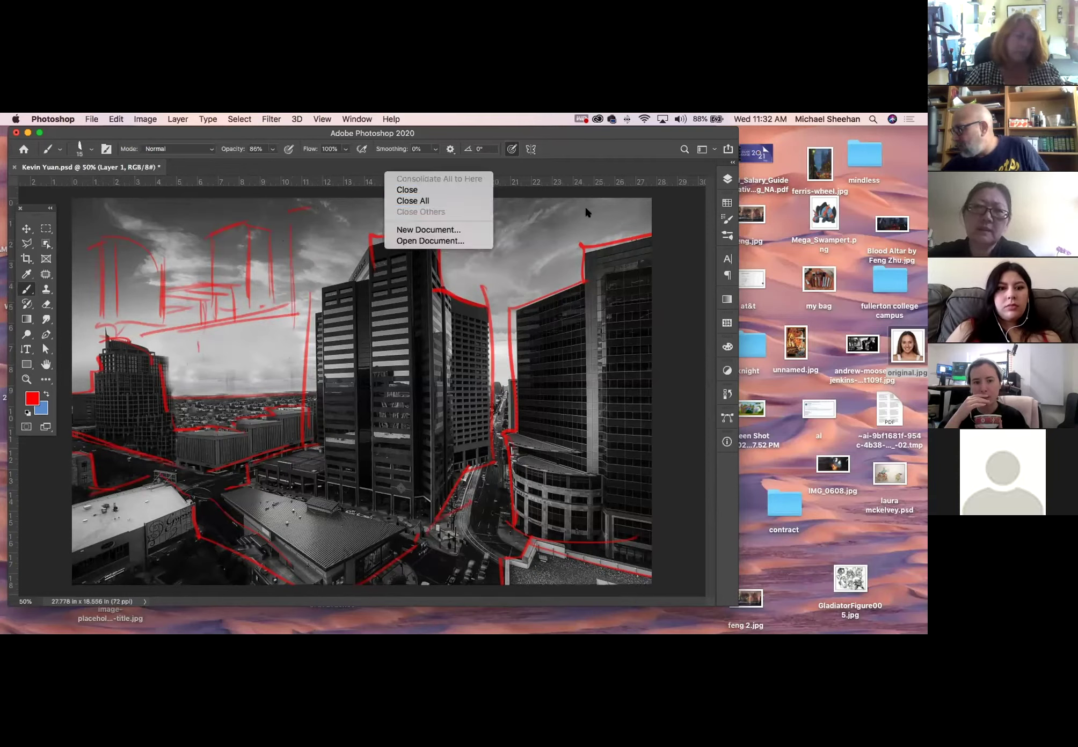
{"action": "left_click", "coordinate": [463, 266]}
{"action": "left_click_drag", "start_coordinate": [493, 216], "coordinate": [493, 376]}
{"action": "left_click_drag", "start_coordinate": [548, 242], "coordinate": [545, 357]}
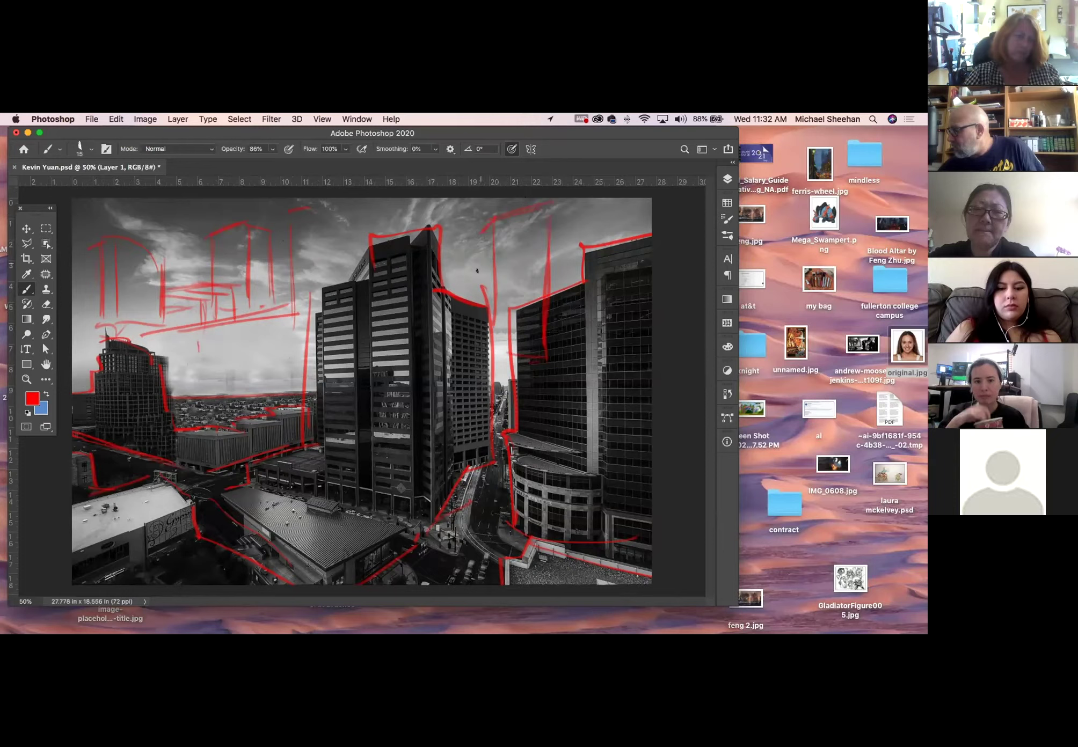
{"action": "left_click_drag", "start_coordinate": [457, 302], "coordinate": [460, 362]}
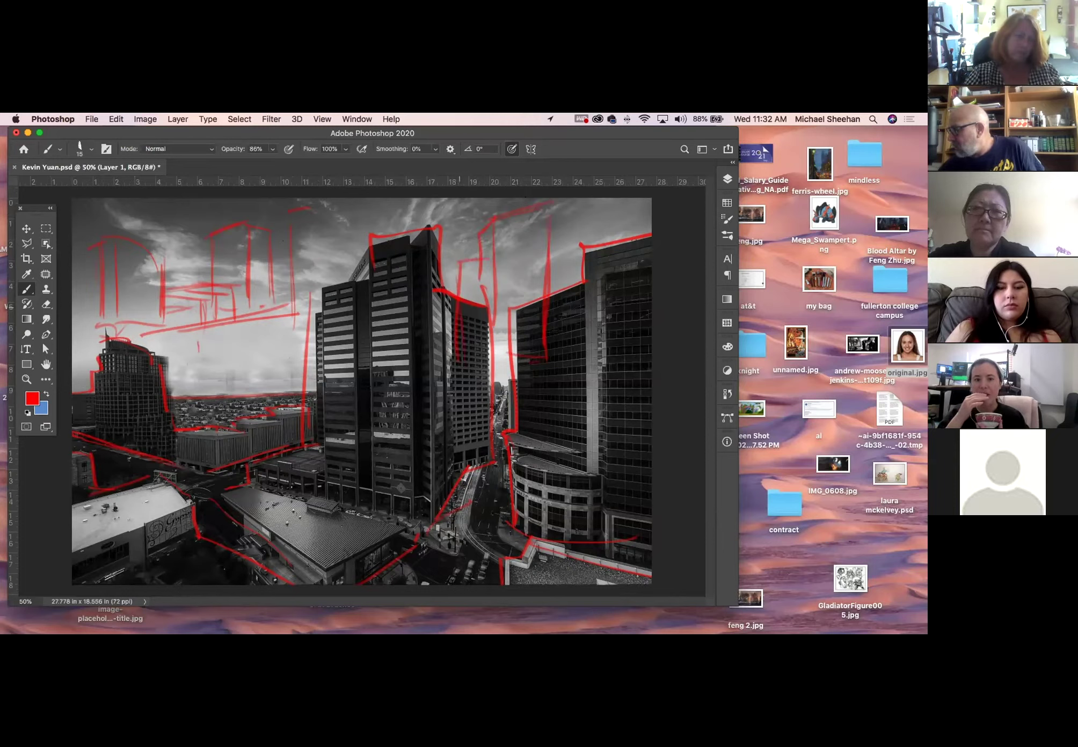
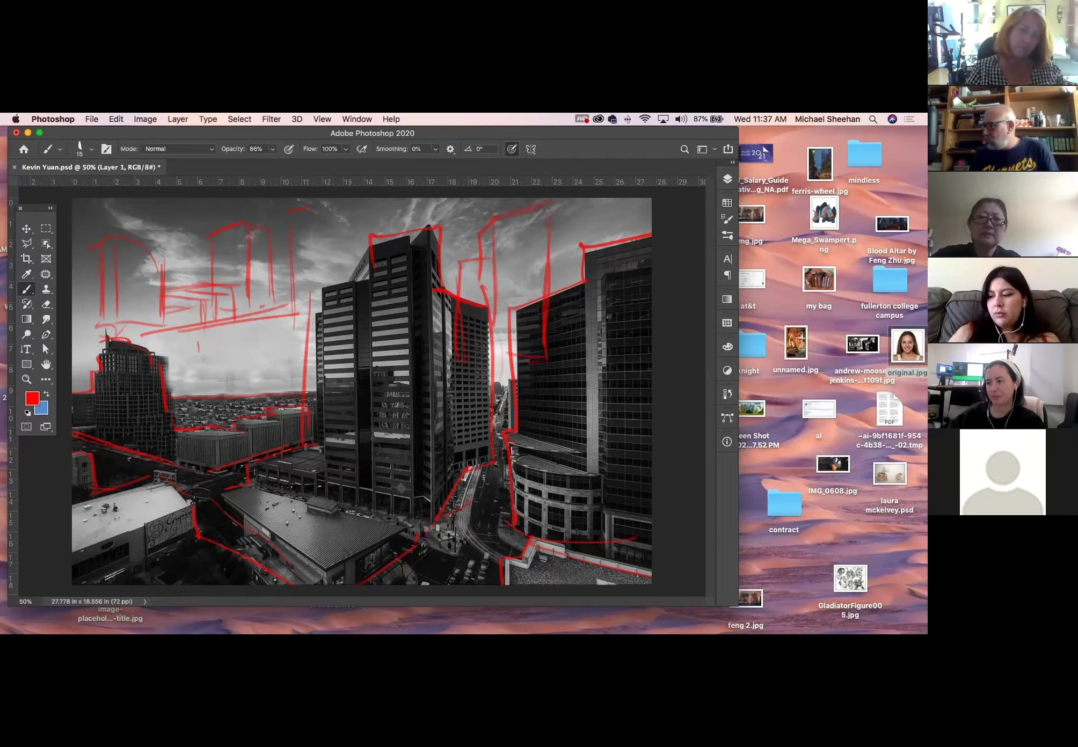
Close the black-and-white cityscape file without saving the red markup
{"action": "left_click", "coordinate": [15, 167]}
{"action": "left_click", "coordinate": [401, 301]}
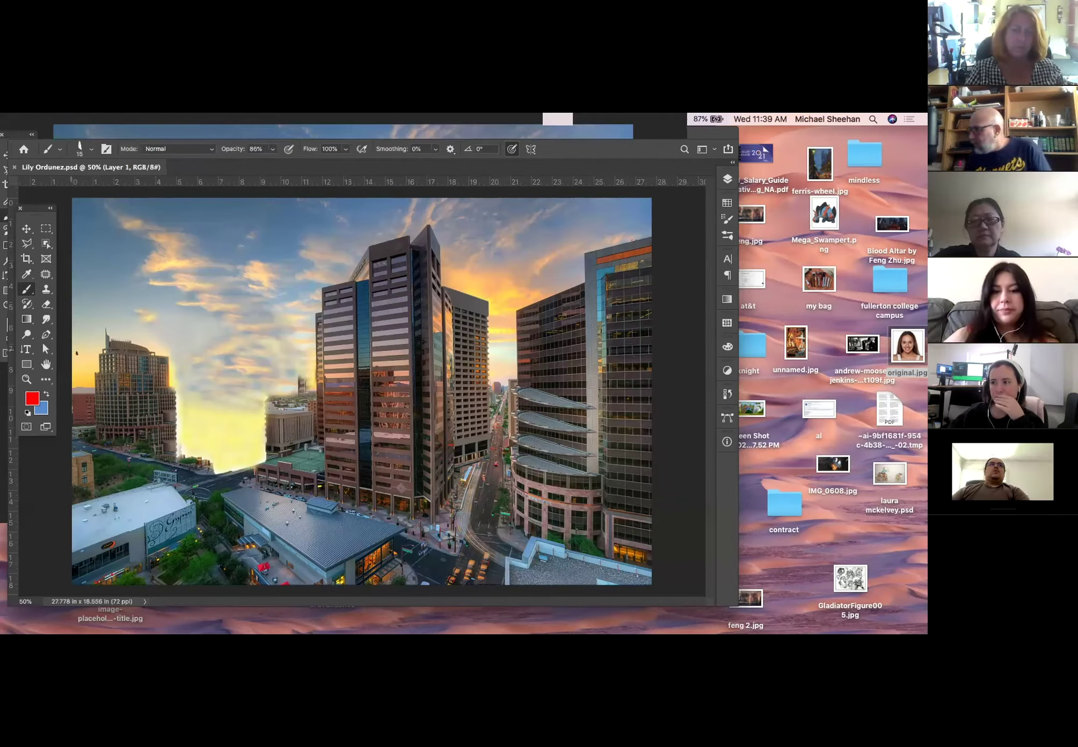
Try shifting the curved overhangs on the right-hand building upward to test their layer, and undo the move
{"action": "left_click", "coordinate": [25, 231]}
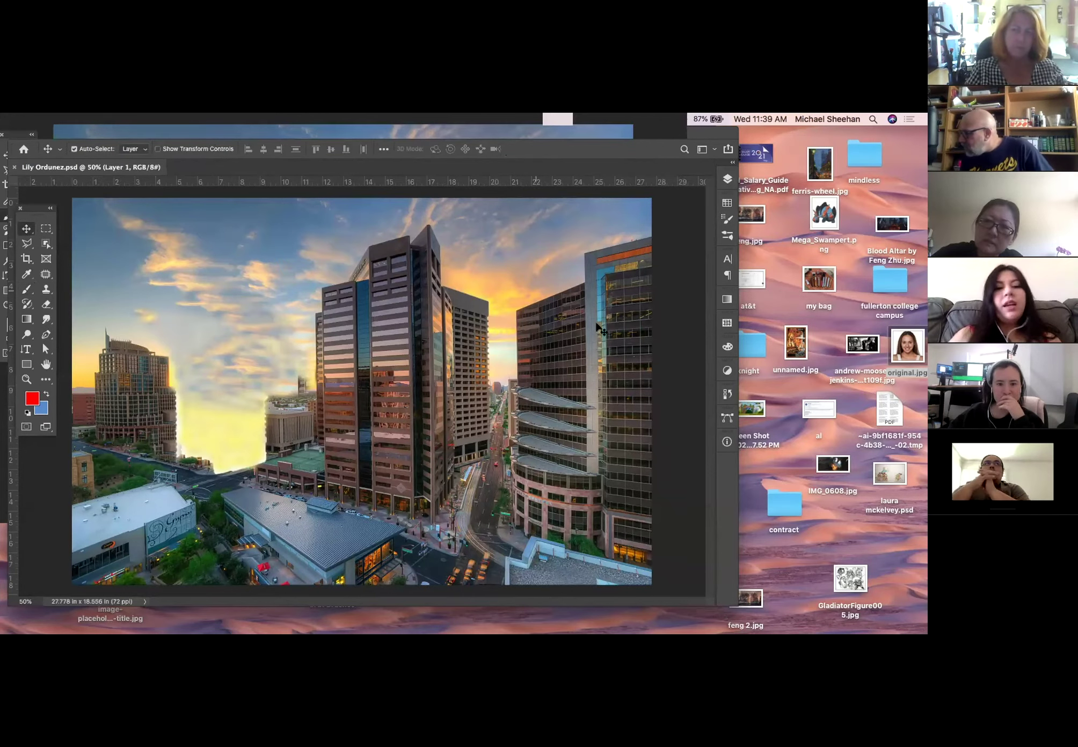
{"action": "left_click_drag", "start_coordinate": [537, 397], "coordinate": [539, 357]}
{"action": "key", "text": "super+z"}
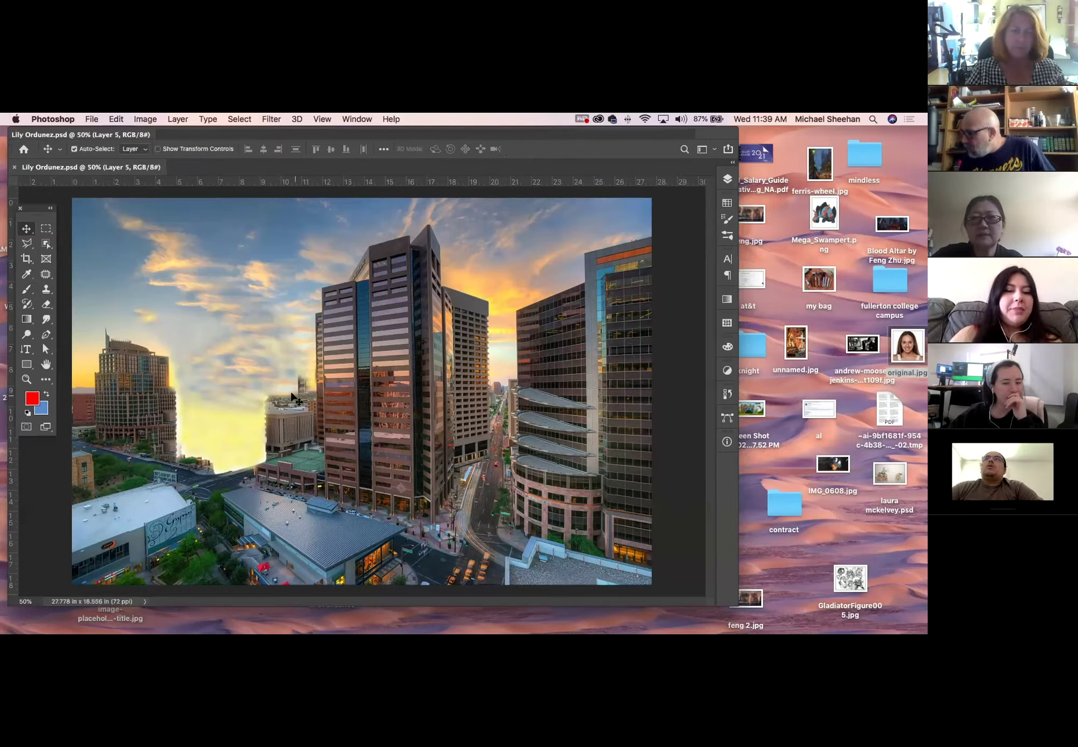
Set up the Clone Stamp tool with a 50 px brush for the yellow patch beside the far-left tower
{"action": "left_click", "coordinate": [26, 379]}
{"action": "left_click_drag", "start_coordinate": [290, 439], "coordinate": [406, 443]}
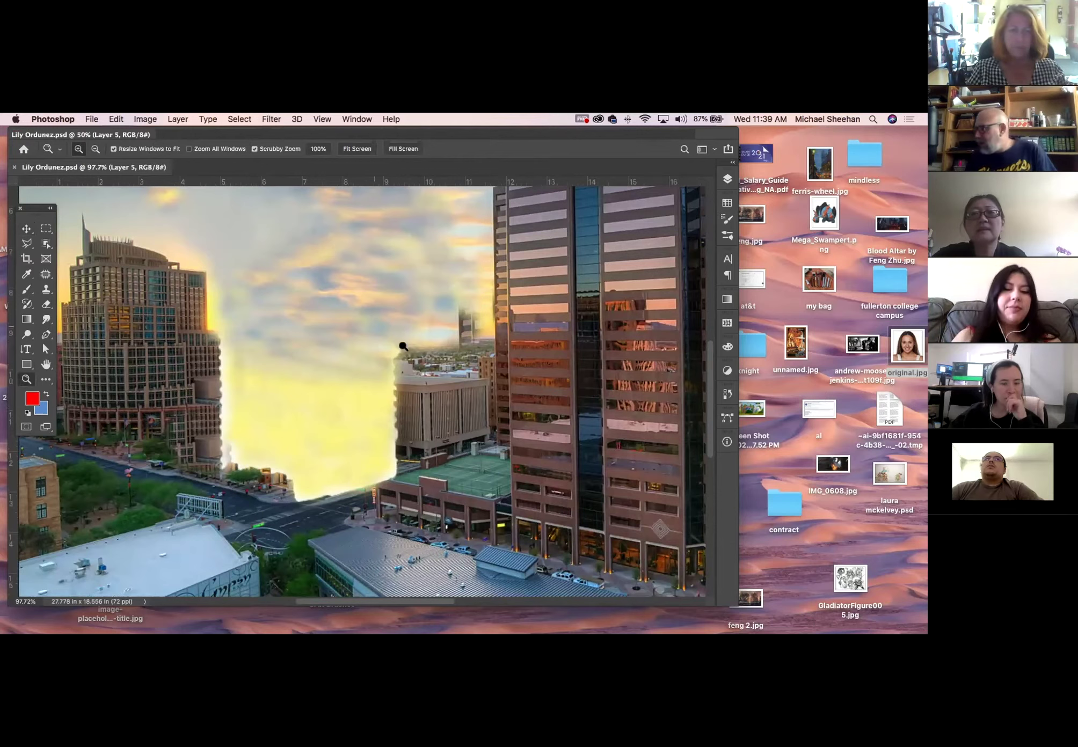
{"action": "left_click", "coordinate": [46, 289]}
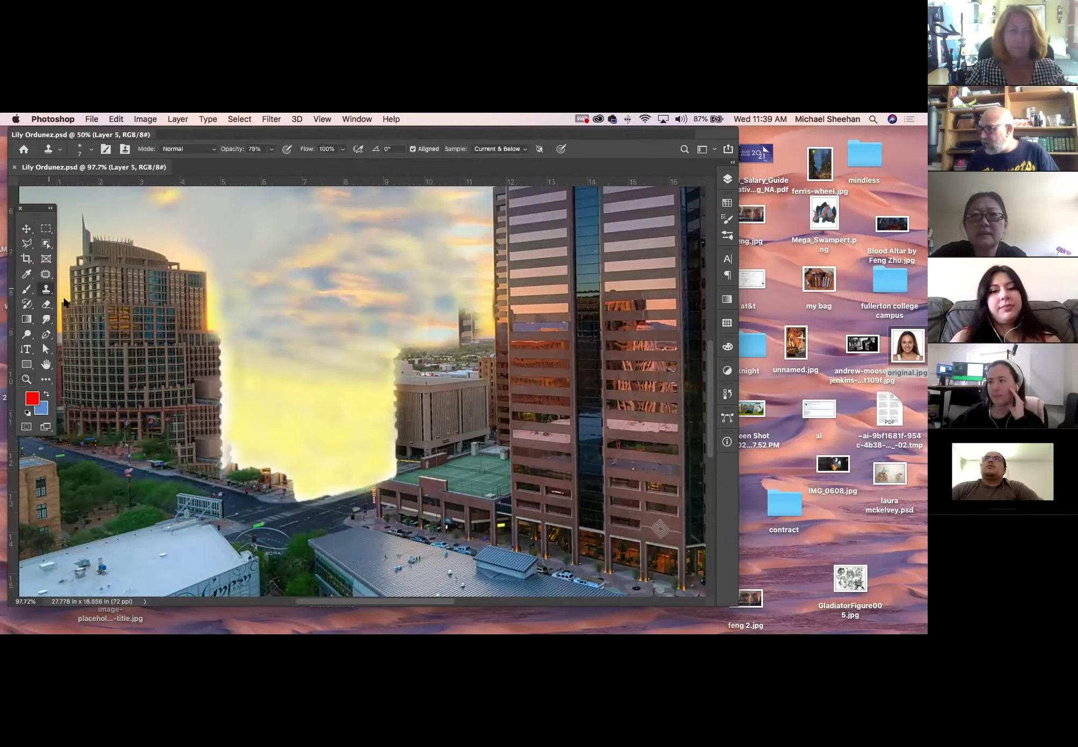
{"action": "key", "text": "bracketright"}
{"action": "key", "text": "bracketright"}
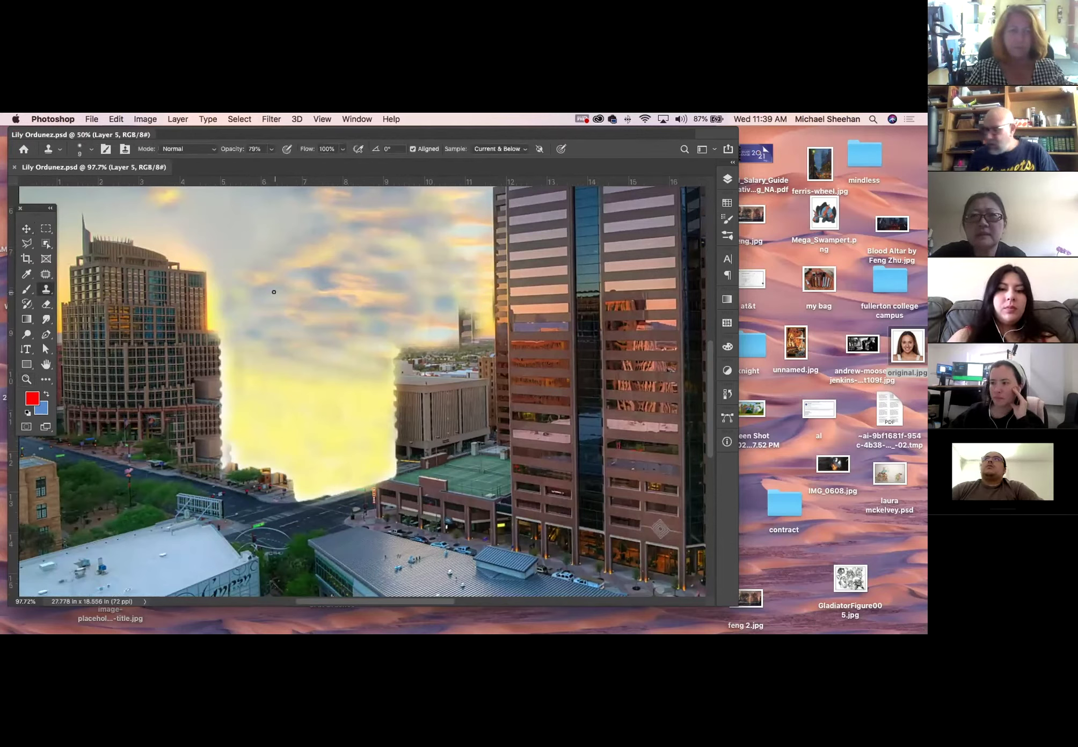
{"action": "key", "text": "bracketright"}
{"action": "key", "text": "bracketright"}
{"action": "key", "text": "bracketright"}
{"action": "key", "text": "bracketright"}
{"action": "key", "text": "bracketright"}
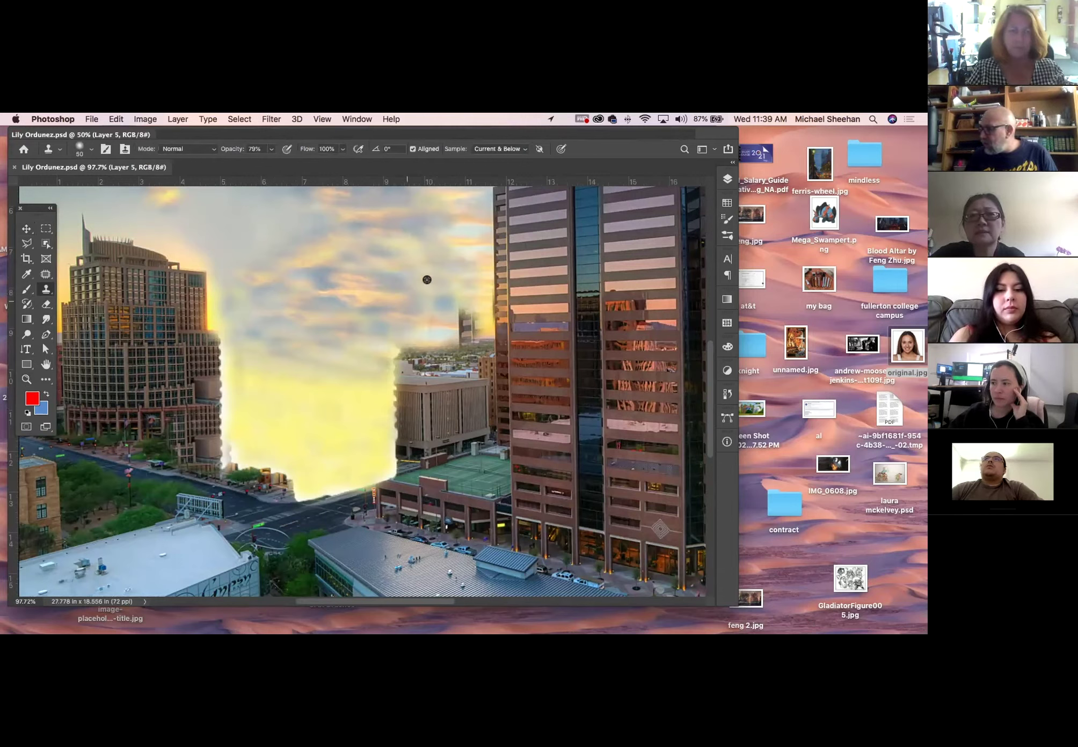
Sample the clouds beside the central tower and clone them around the yellow patch and the far-left tower's edge
{"action": "left_click", "coordinate": [438, 253], "text": "alt"}
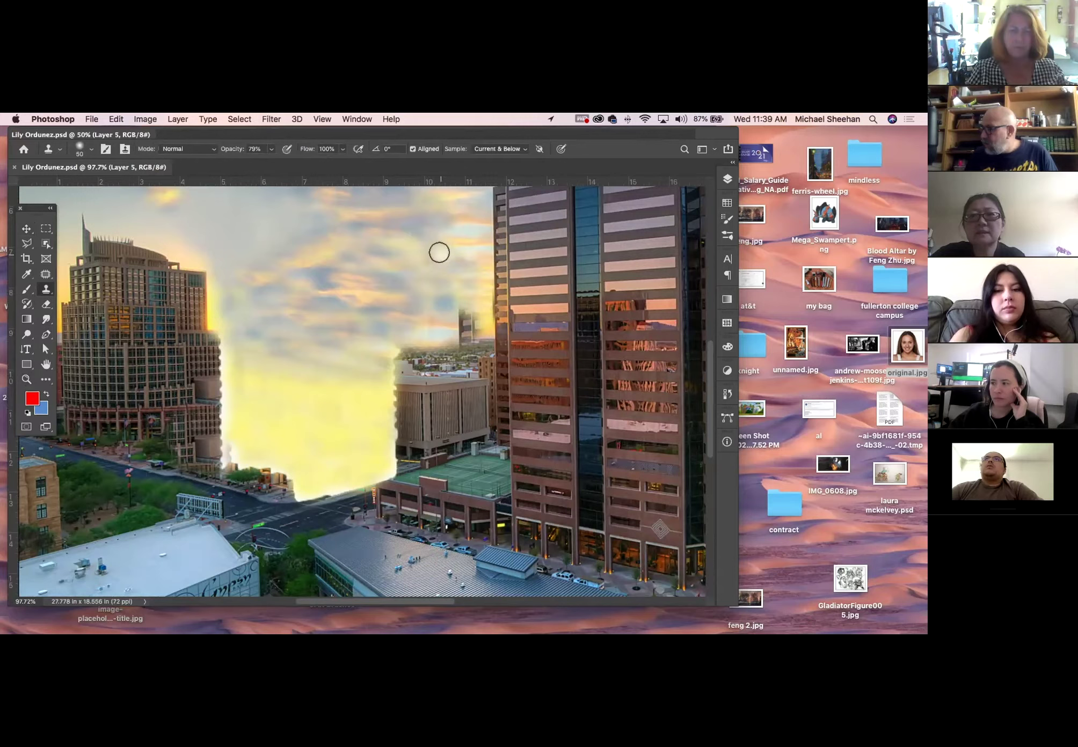
{"action": "left_click", "coordinate": [279, 353]}
{"action": "mouse_move", "coordinate": [113, 283]}
{"action": "left_mouse_down"}
{"action": "mouse_move", "coordinate": [104, 276]}
{"action": "mouse_move", "coordinate": [130, 275]}
{"action": "mouse_move", "coordinate": [73, 284]}
{"action": "left_mouse_up"}
{"action": "key", "text": "super+z"}
{"action": "mouse_move", "coordinate": [295, 337]}
{"action": "left_mouse_down"}
{"action": "mouse_move", "coordinate": [270, 358]}
{"action": "mouse_move", "coordinate": [270, 375]}
{"action": "mouse_move", "coordinate": [257, 339]}
{"action": "mouse_move", "coordinate": [243, 354]}
{"action": "mouse_move", "coordinate": [180, 353]}
{"action": "mouse_move", "coordinate": [266, 346]}
{"action": "mouse_move", "coordinate": [231, 328]}
{"action": "mouse_move", "coordinate": [254, 340]}
{"action": "left_mouse_up"}
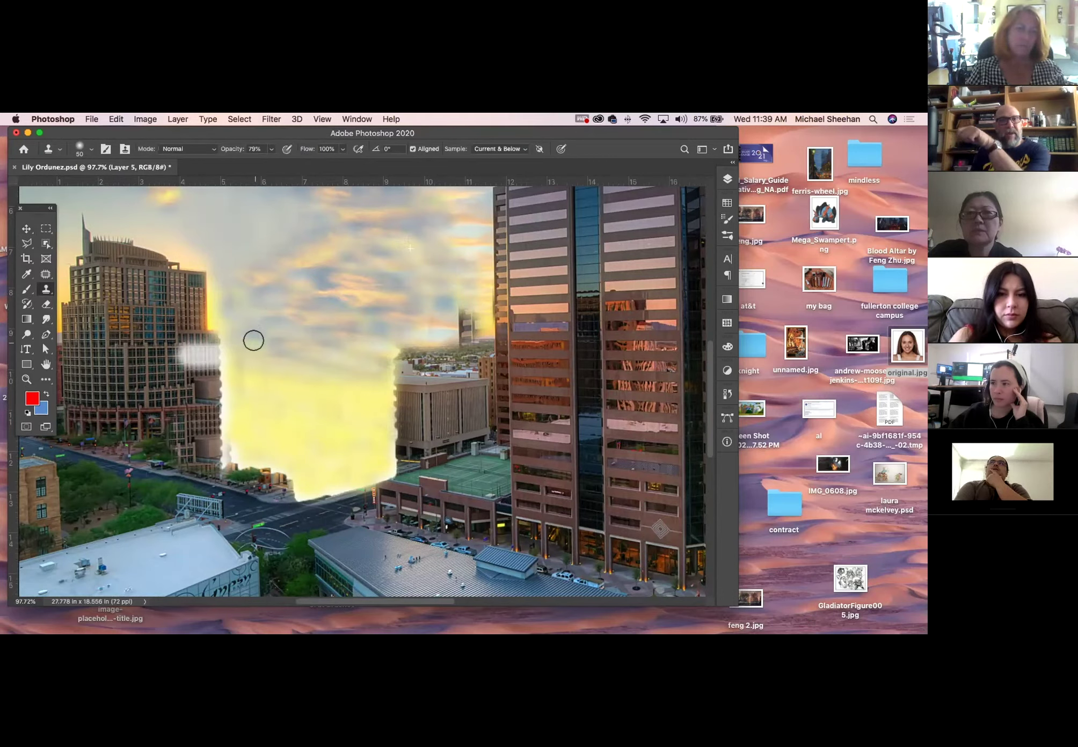
{"action": "mouse_move", "coordinate": [253, 341]}
{"action": "left_mouse_down"}
{"action": "mouse_move", "coordinate": [217, 316]}
{"action": "mouse_move", "coordinate": [219, 304]}
{"action": "mouse_move", "coordinate": [214, 315]}
{"action": "mouse_move", "coordinate": [215, 297]}
{"action": "mouse_move", "coordinate": [216, 313]}
{"action": "mouse_move", "coordinate": [248, 315]}
{"action": "mouse_move", "coordinate": [252, 337]}
{"action": "left_mouse_up"}
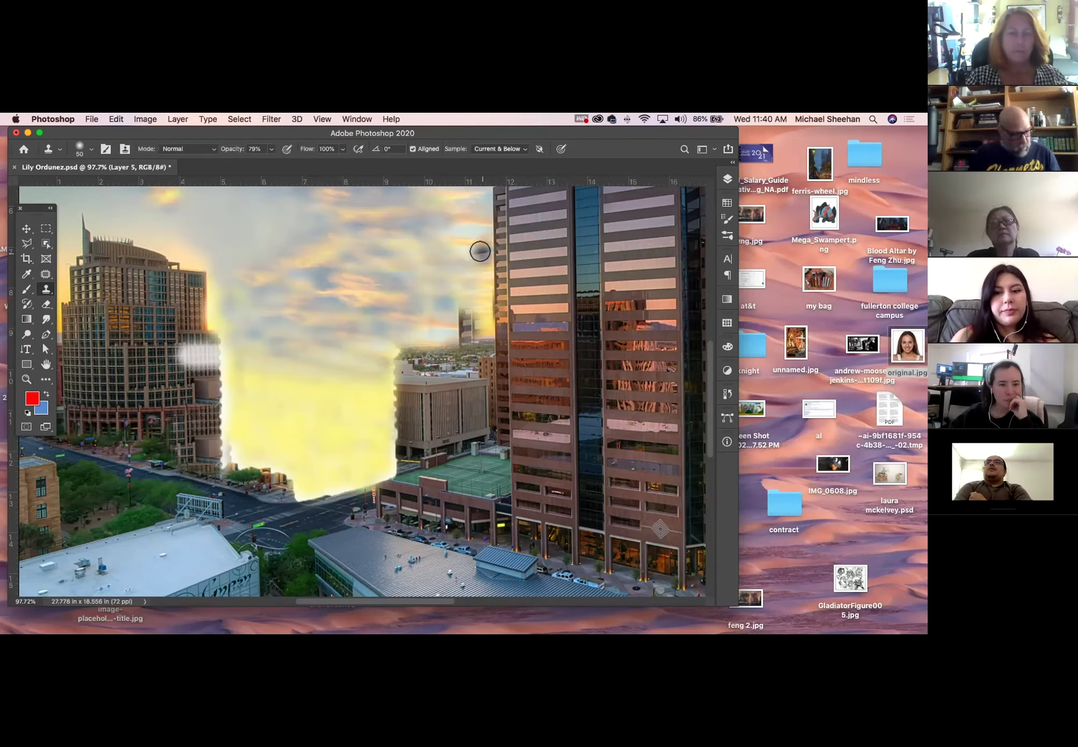
Examine the full tool list in the toolbar customization settings and leave it without changes
{"action": "key", "text": "super+minus"}
{"action": "key", "text": "super+minus"}
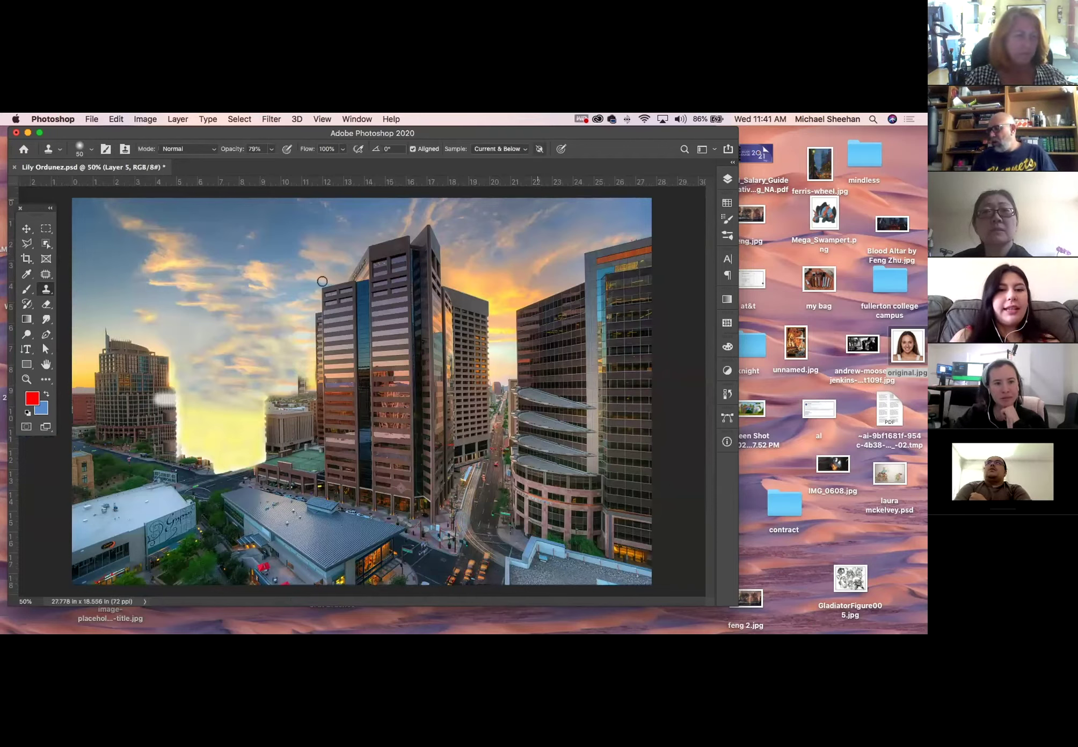
{"action": "left_click", "coordinate": [47, 381]}
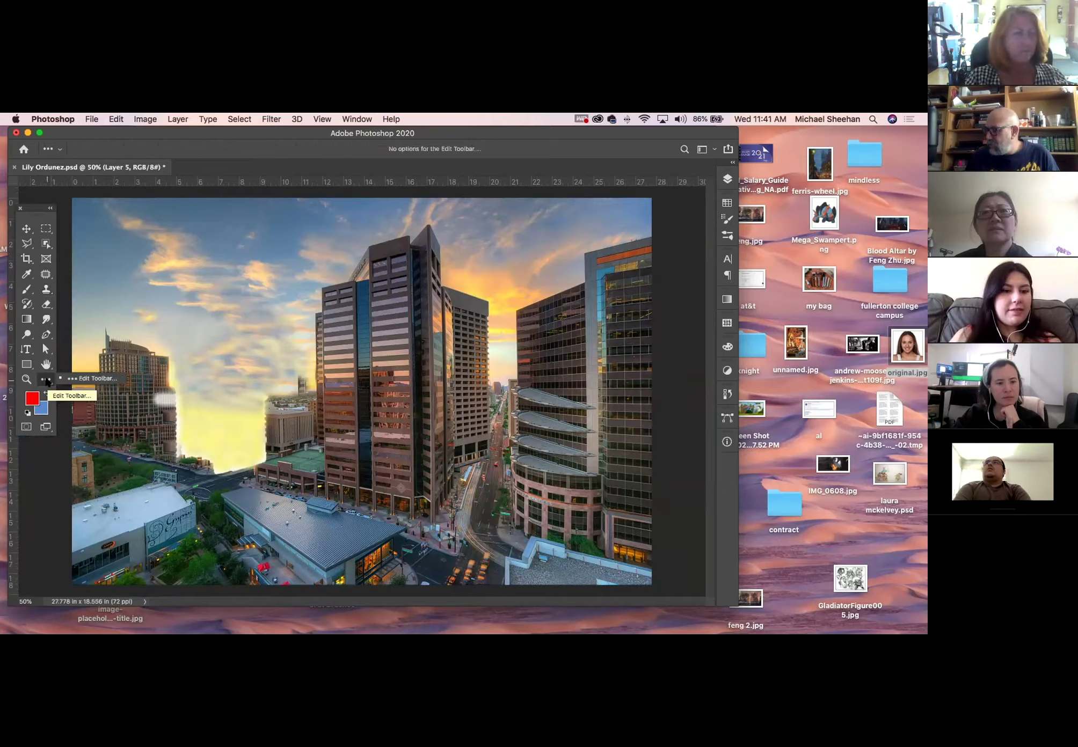
{"action": "left_click", "coordinate": [85, 378]}
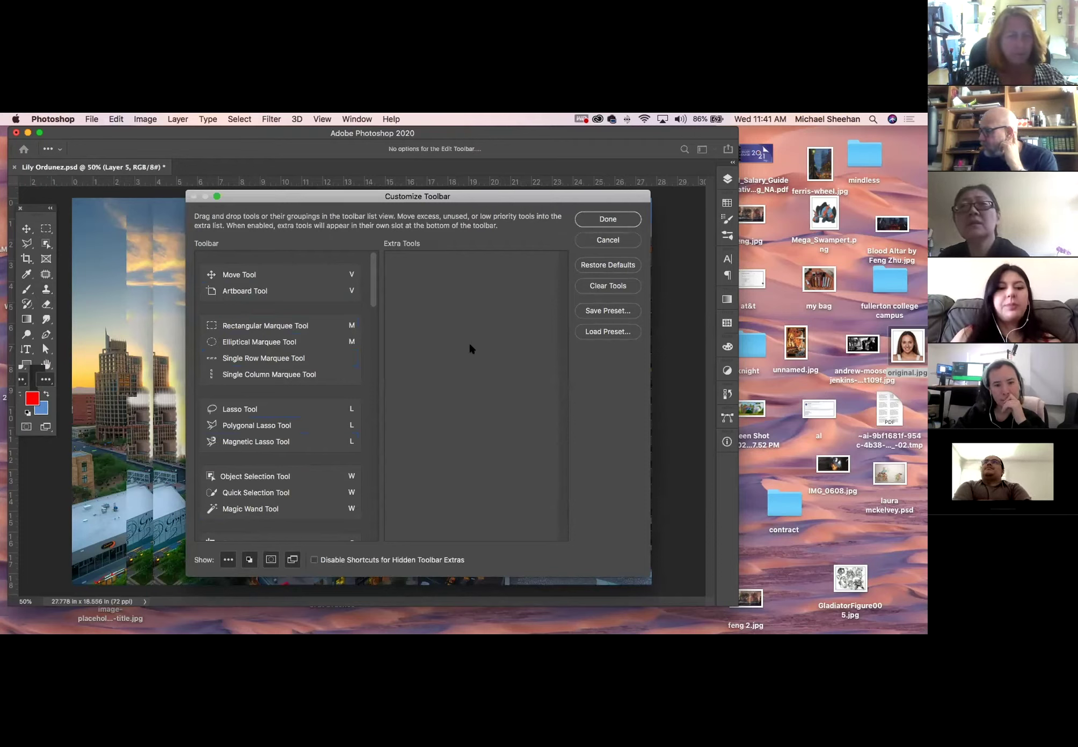
{"action": "left_click_drag", "start_coordinate": [374, 288], "coordinate": [370, 535]}
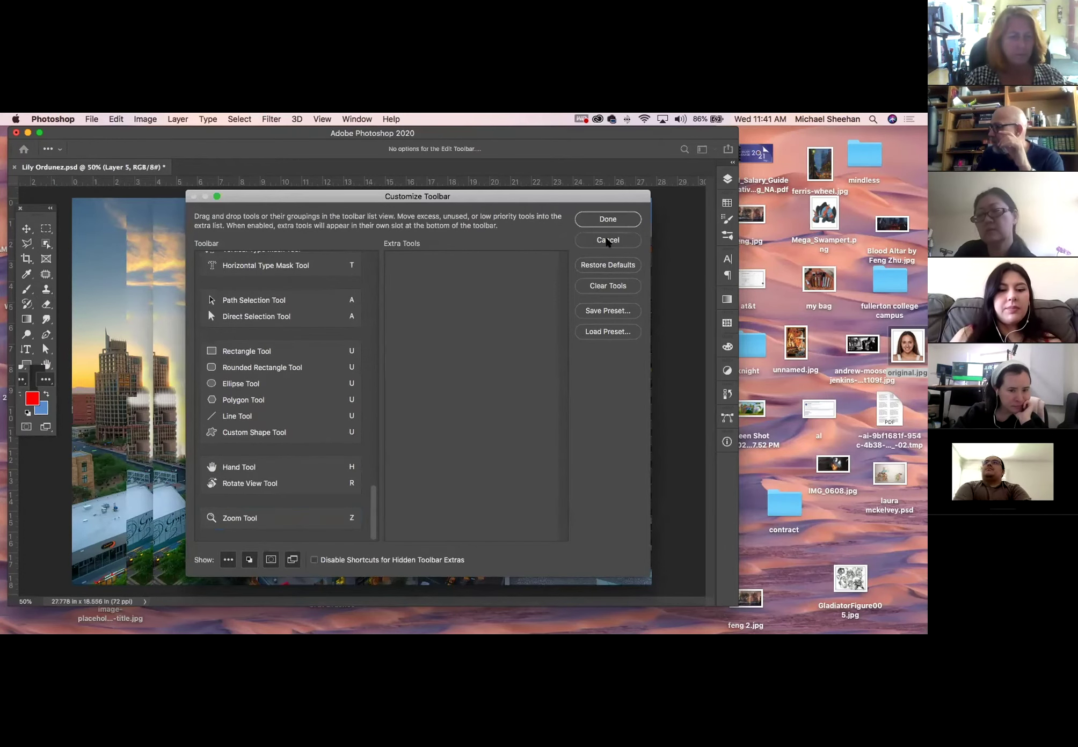
{"action": "left_click", "coordinate": [606, 239]}
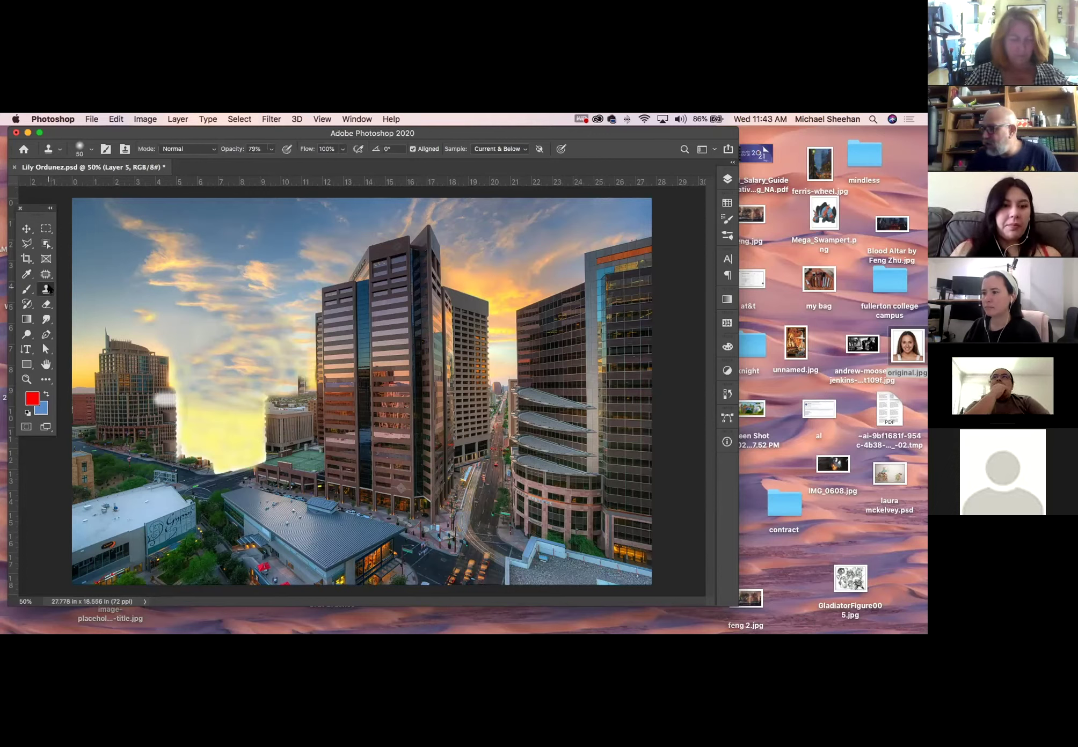
Try the Clone Stamp brush at 100% hardness, return it to 0% and set its size to 80 px
{"action": "left_click", "coordinate": [91, 151]}
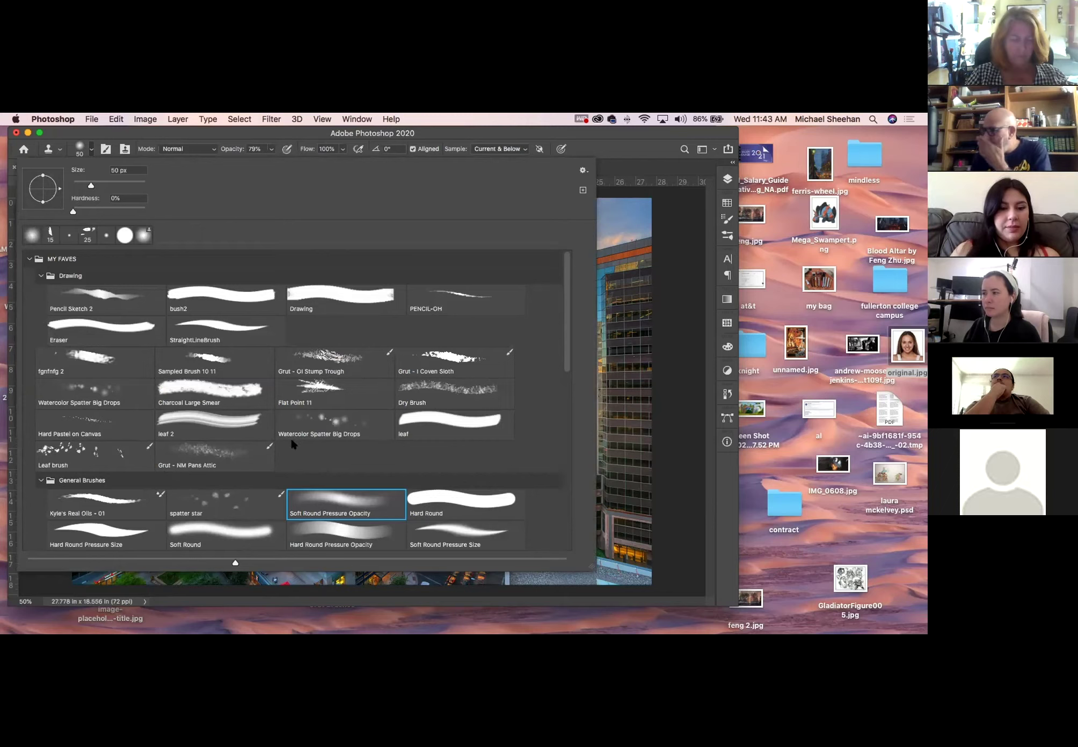
{"action": "left_click", "coordinate": [76, 211]}
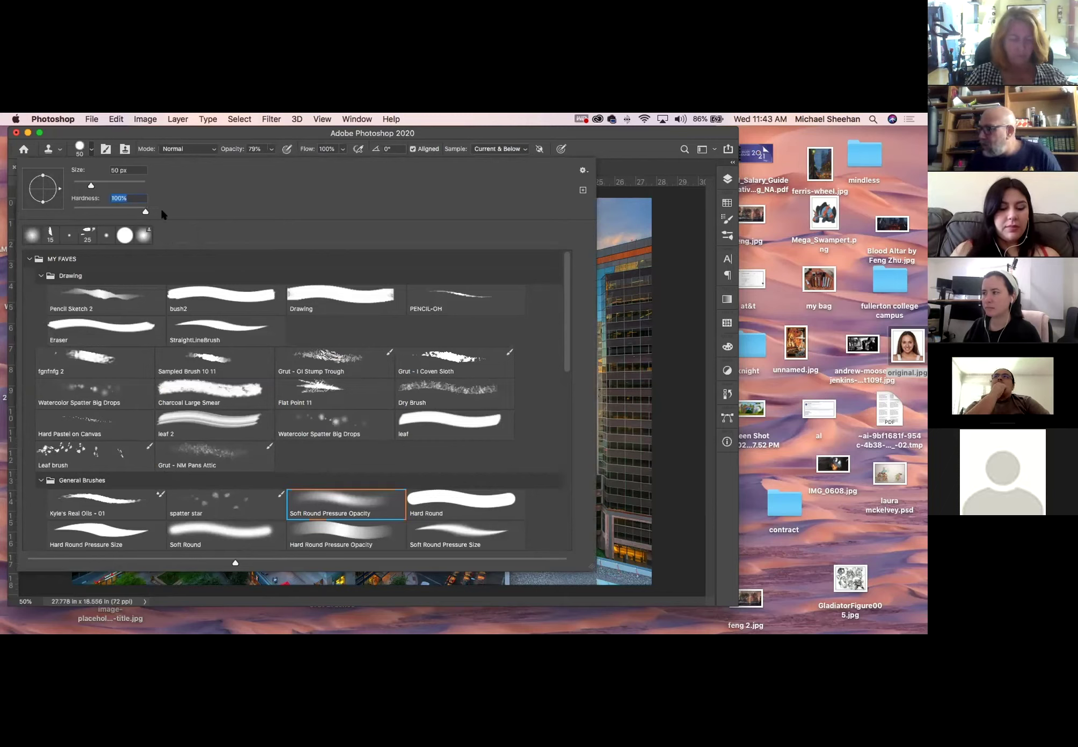
{"action": "left_click_drag", "start_coordinate": [91, 185], "coordinate": [101, 185]}
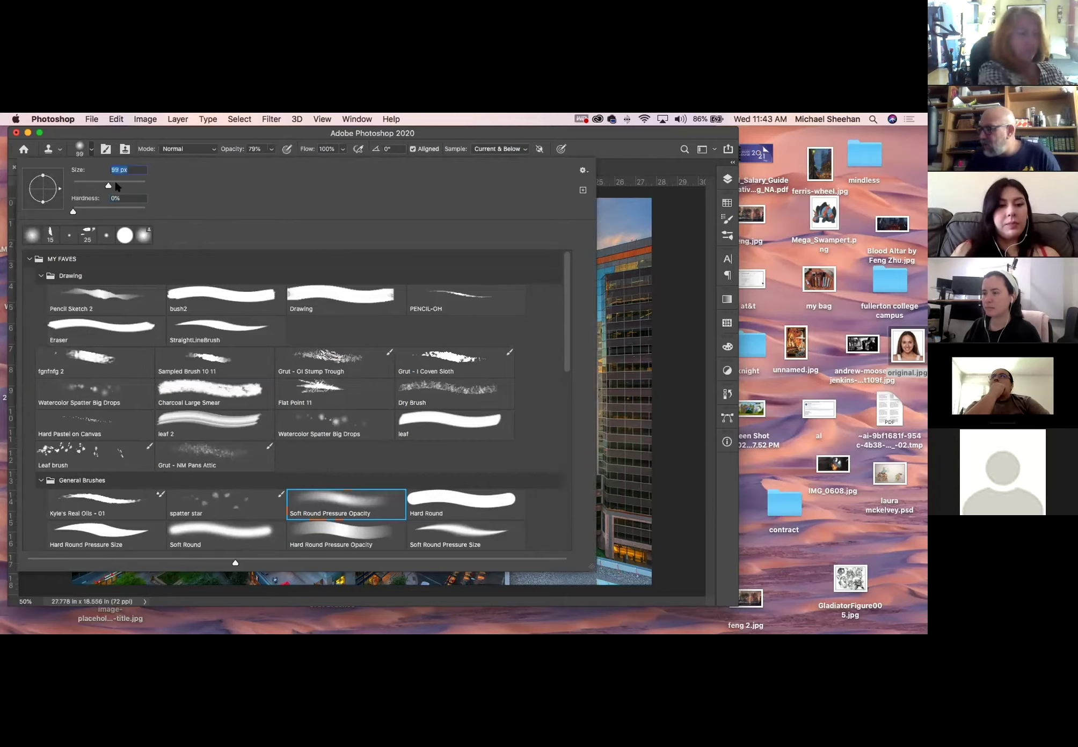
{"action": "left_click", "coordinate": [124, 132]}
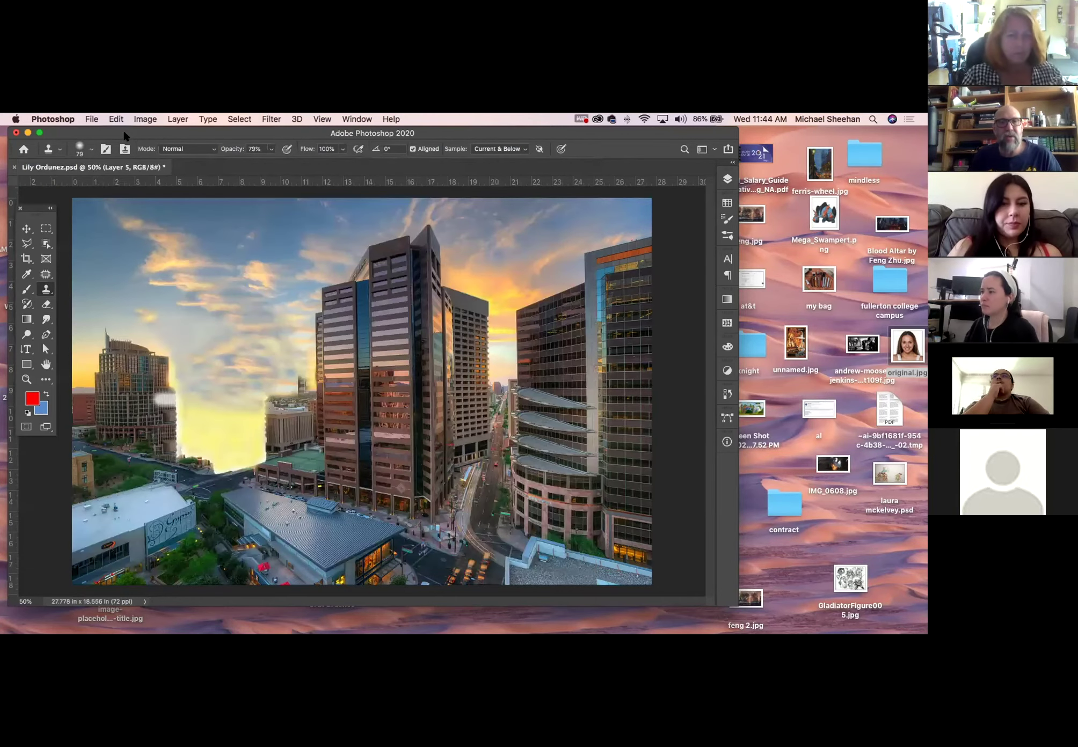
{"action": "key", "text": "bracketright"}
{"action": "key", "text": "bracketright"}
{"action": "key", "text": "bracketright"}
{"action": "key", "text": "bracketleft"}
{"action": "key", "text": "bracketleft"}
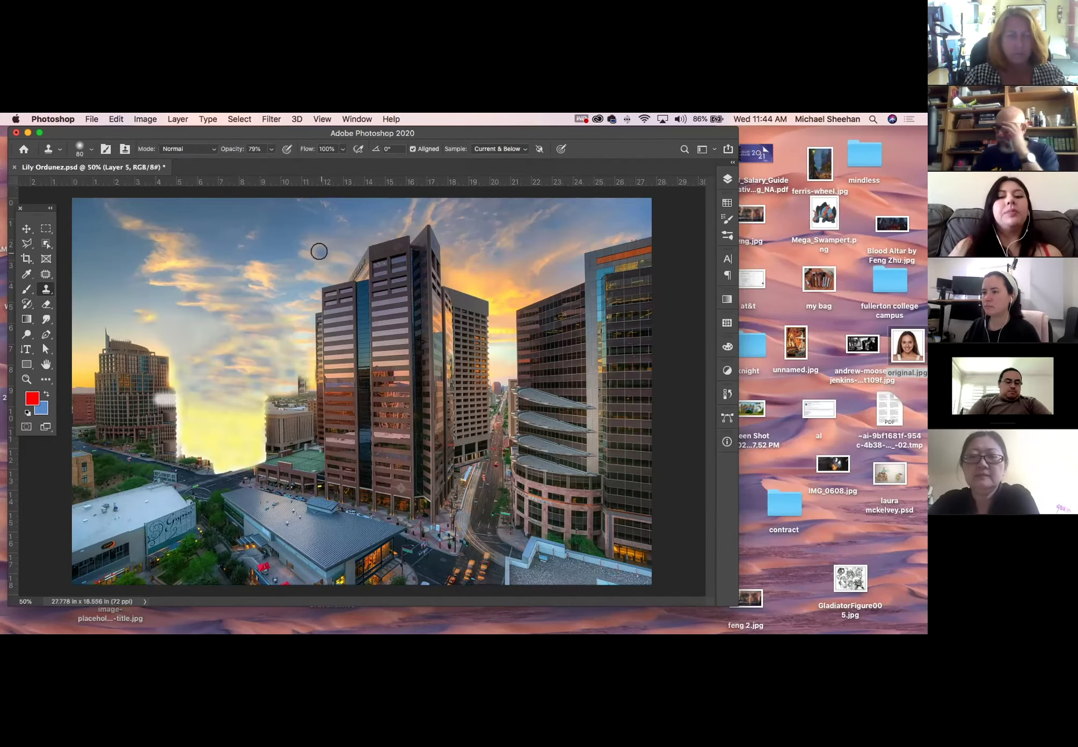
Close the cityscape with the yellow patch without saving and open the next student's cityscape file
{"action": "left_click", "coordinate": [15, 168]}
{"action": "left_click", "coordinate": [423, 302]}
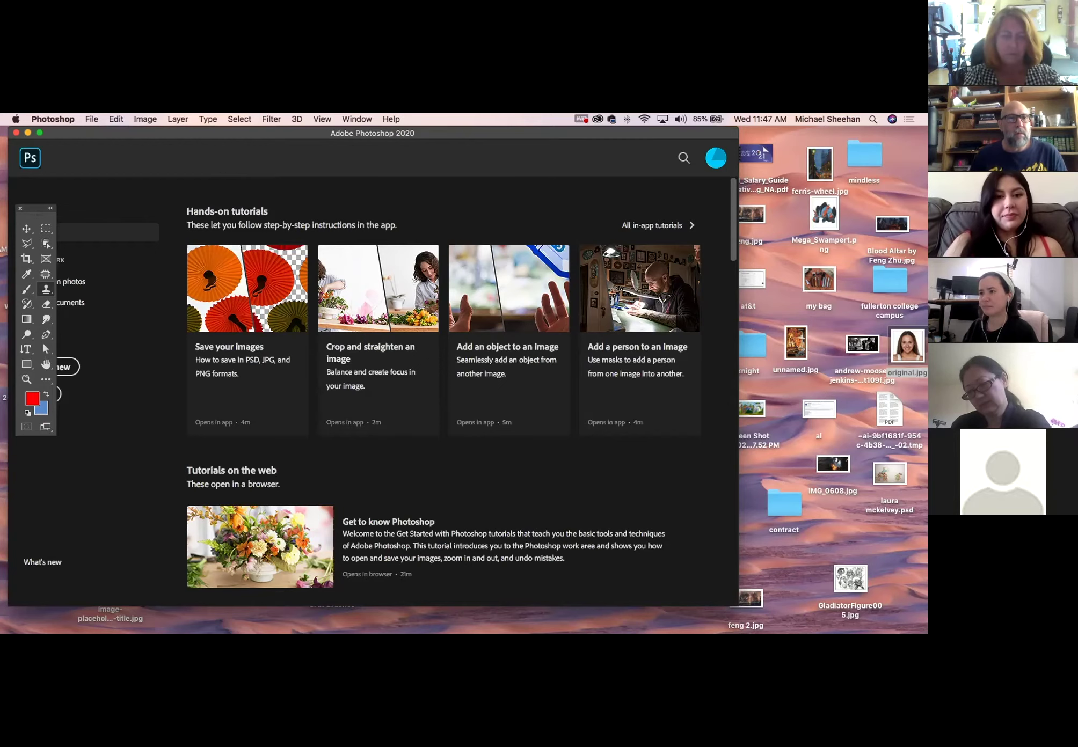
{"action": "key", "text": "super+Tab"}
{"action": "key", "text": "super+Tab"}
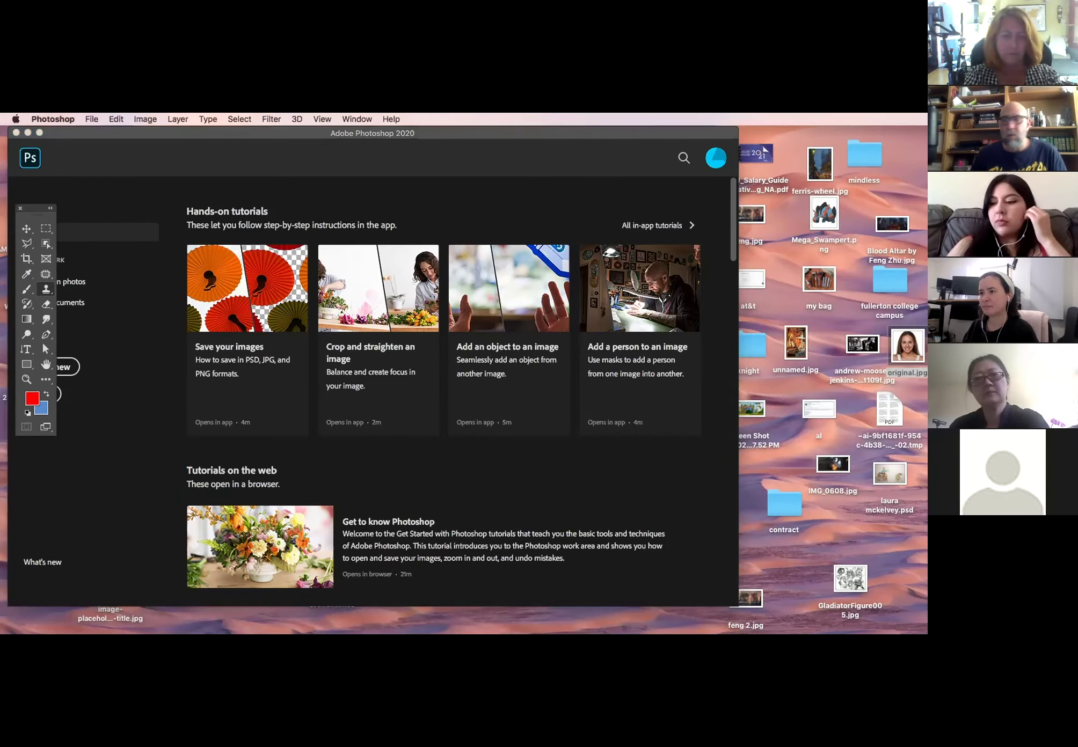
Try moving the narrow building between the towers upward to check the background behind it, undoing each move
{"action": "left_click", "coordinate": [26, 229]}
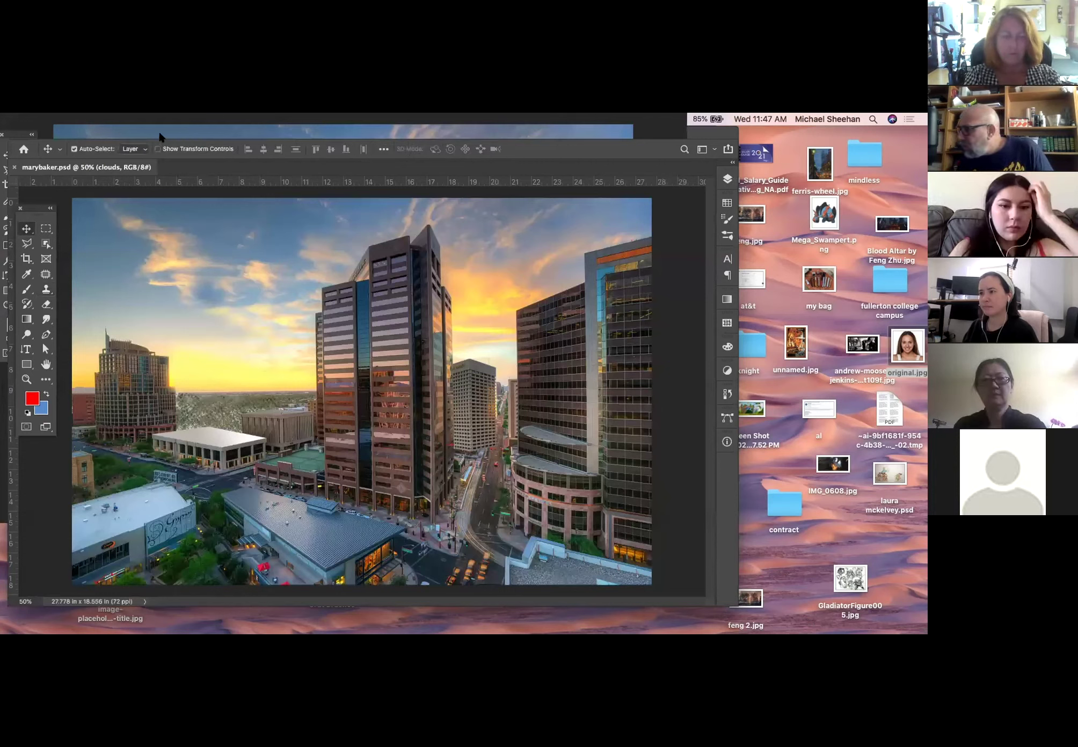
{"action": "left_click", "coordinate": [145, 402]}
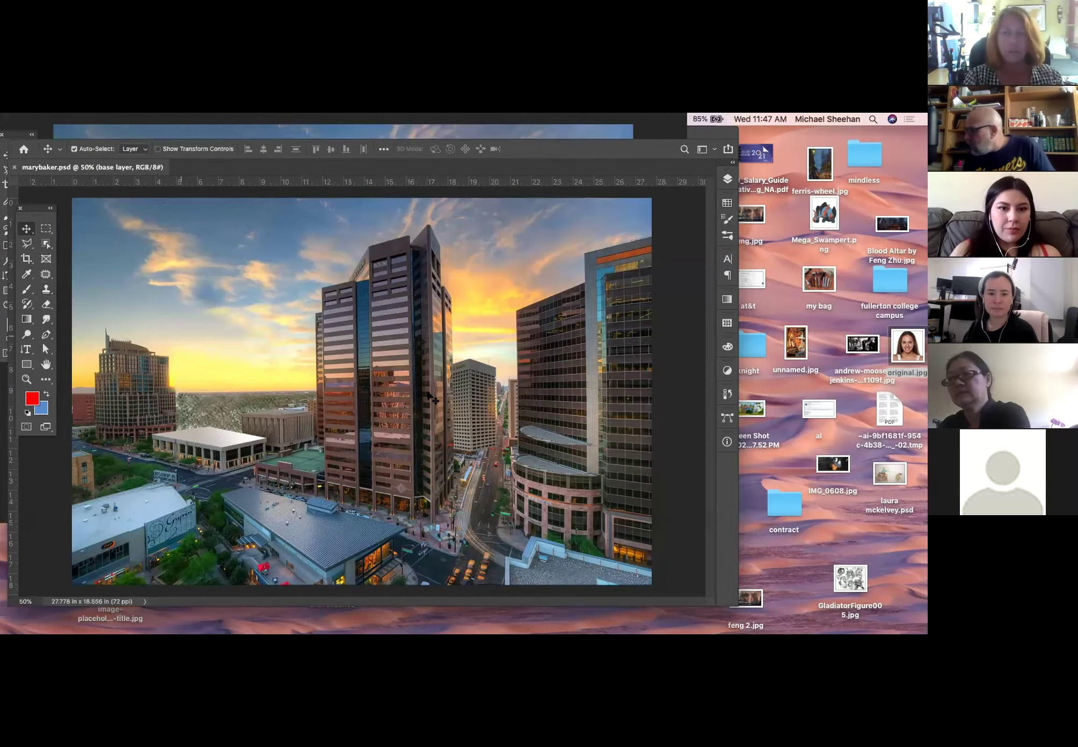
{"action": "left_click_drag", "start_coordinate": [480, 394], "coordinate": [480, 349]}
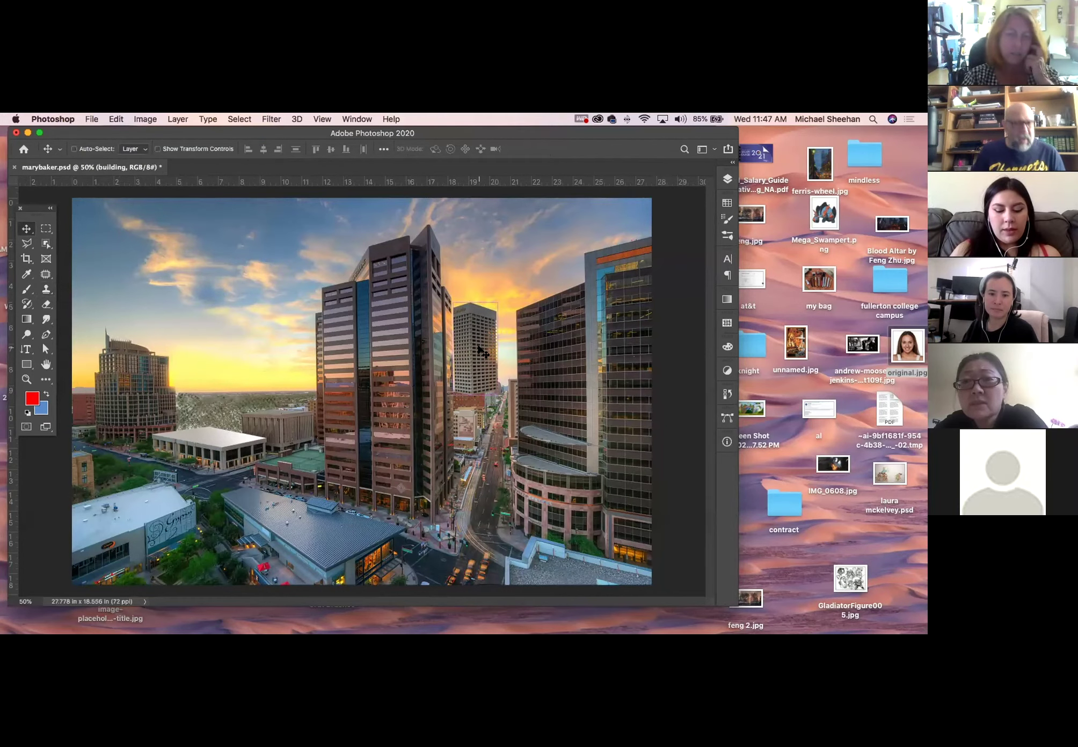
{"action": "key", "text": "super+z"}
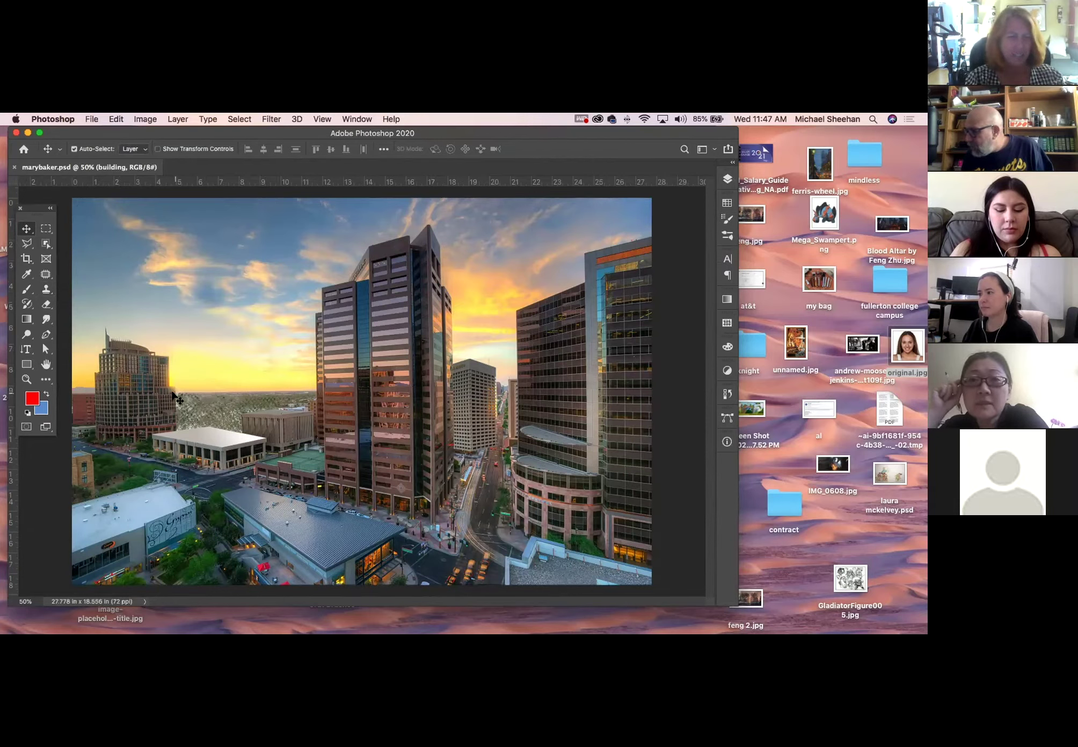
{"action": "left_click_drag", "start_coordinate": [469, 422], "coordinate": [478, 378]}
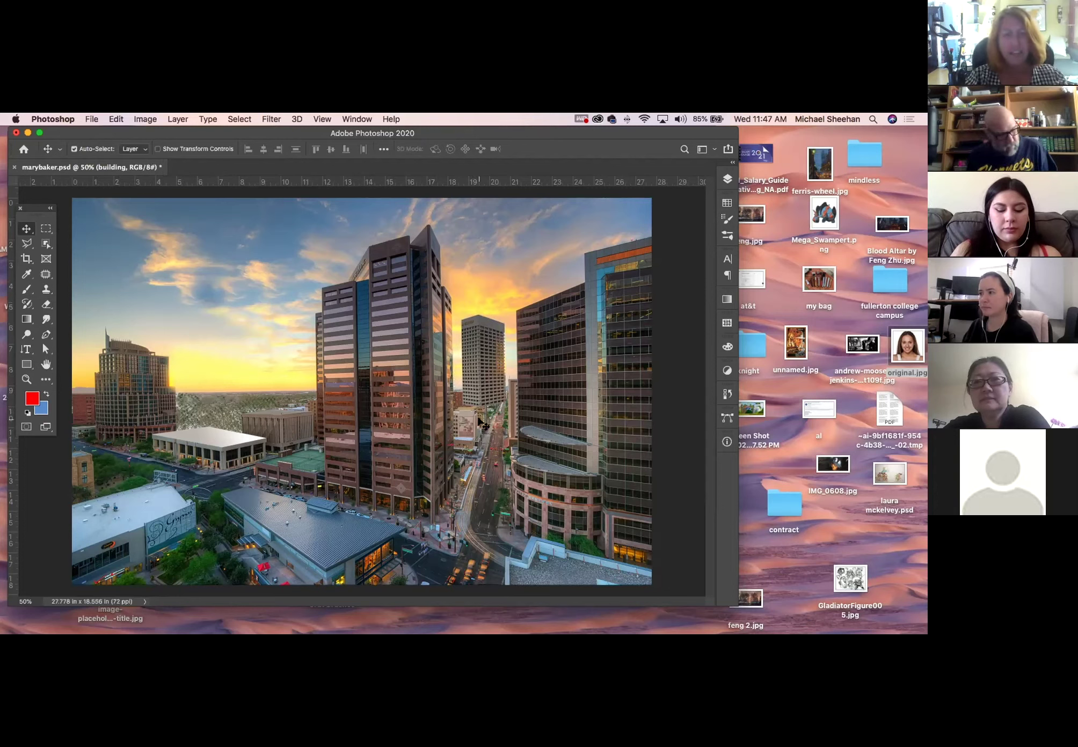
{"action": "key", "text": "super+z"}
Smudge the treeline into the horizon above the low white building on the clouds layer
{"action": "left_click", "coordinate": [226, 446]}
{"action": "left_click", "coordinate": [25, 379]}
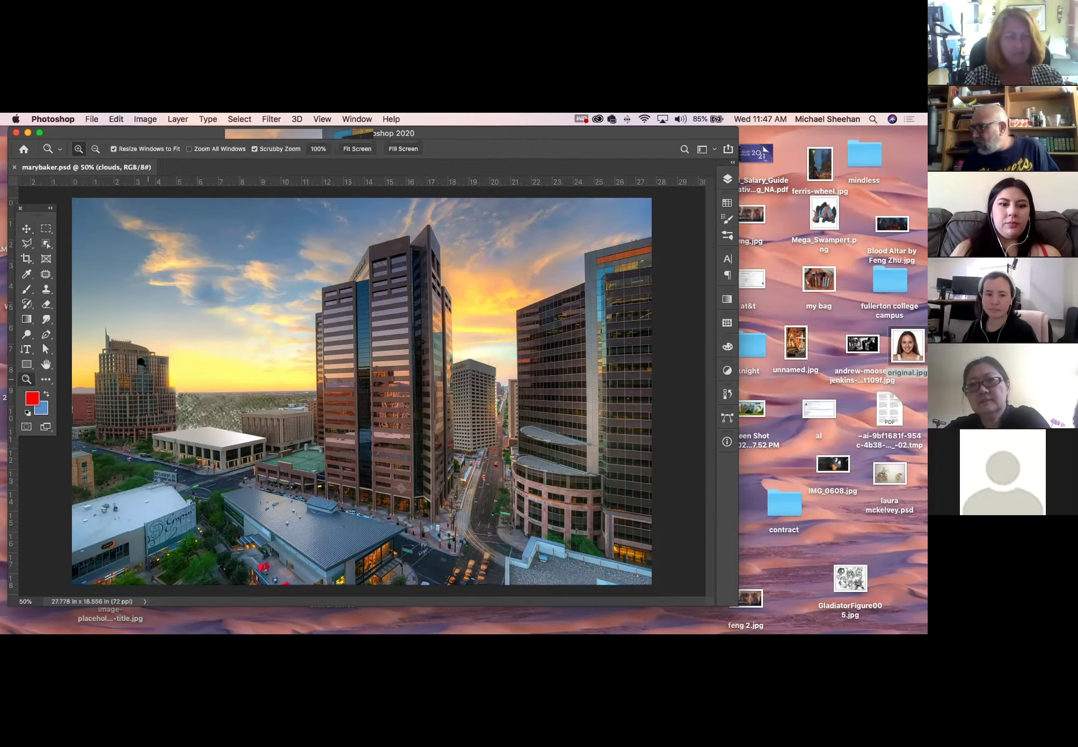
{"action": "left_click", "coordinate": [44, 320]}
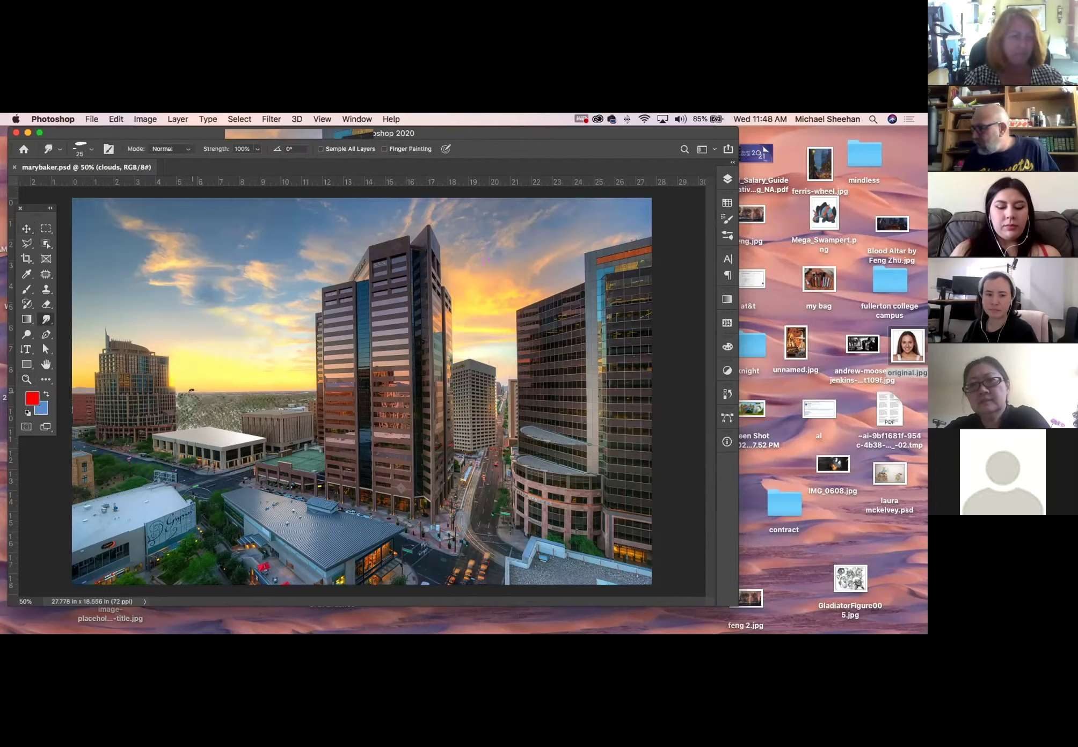
{"action": "left_click_drag", "start_coordinate": [192, 390], "coordinate": [209, 394]}
{"action": "key", "text": "super+z"}
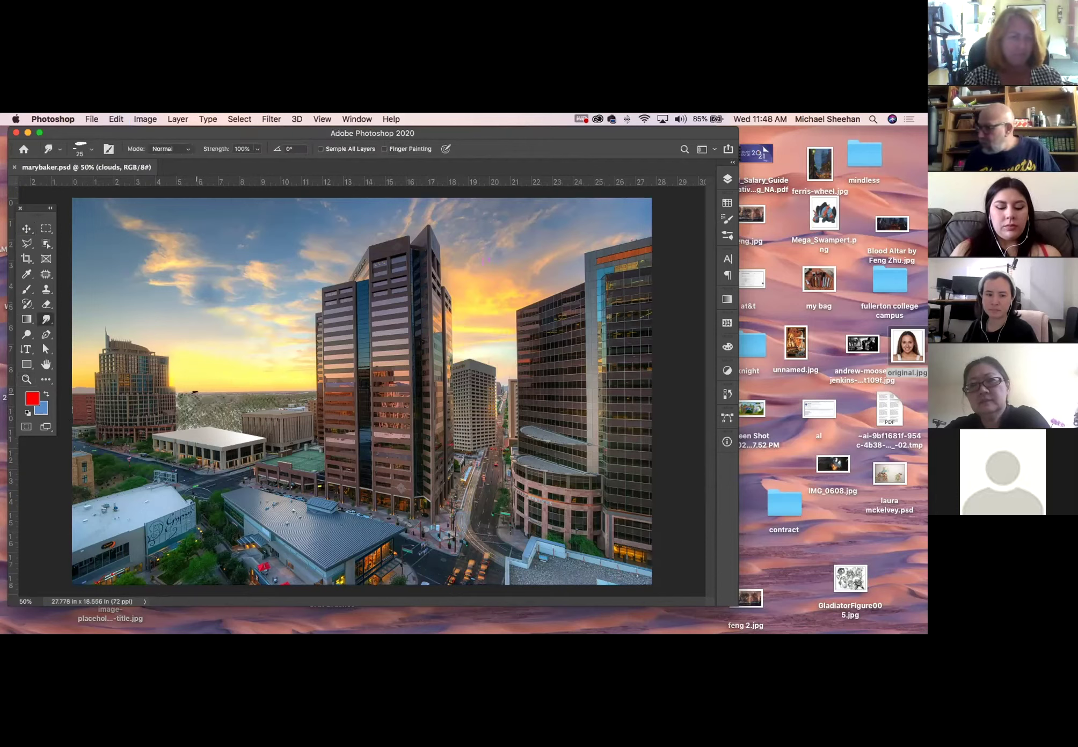
{"action": "left_click_drag", "start_coordinate": [193, 391], "coordinate": [211, 395]}
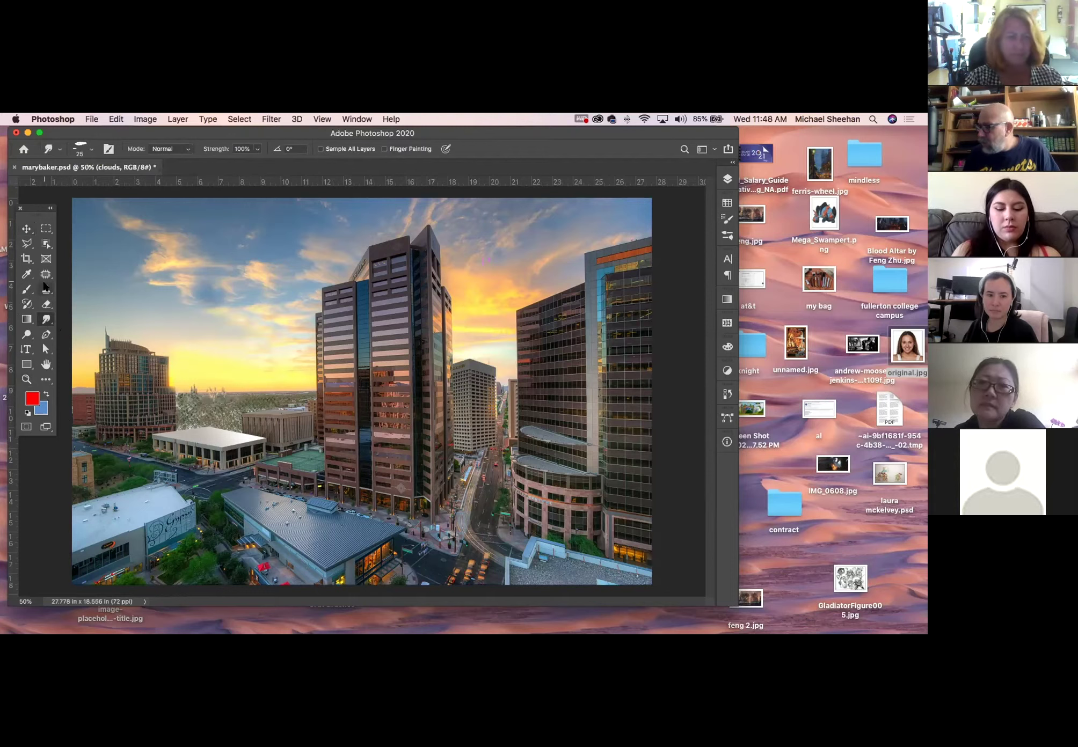
Sample the yellow horizon glow and the brown of the treeline as brush colors
{"action": "left_click", "coordinate": [27, 289]}
{"action": "left_click", "coordinate": [186, 376], "text": "alt"}
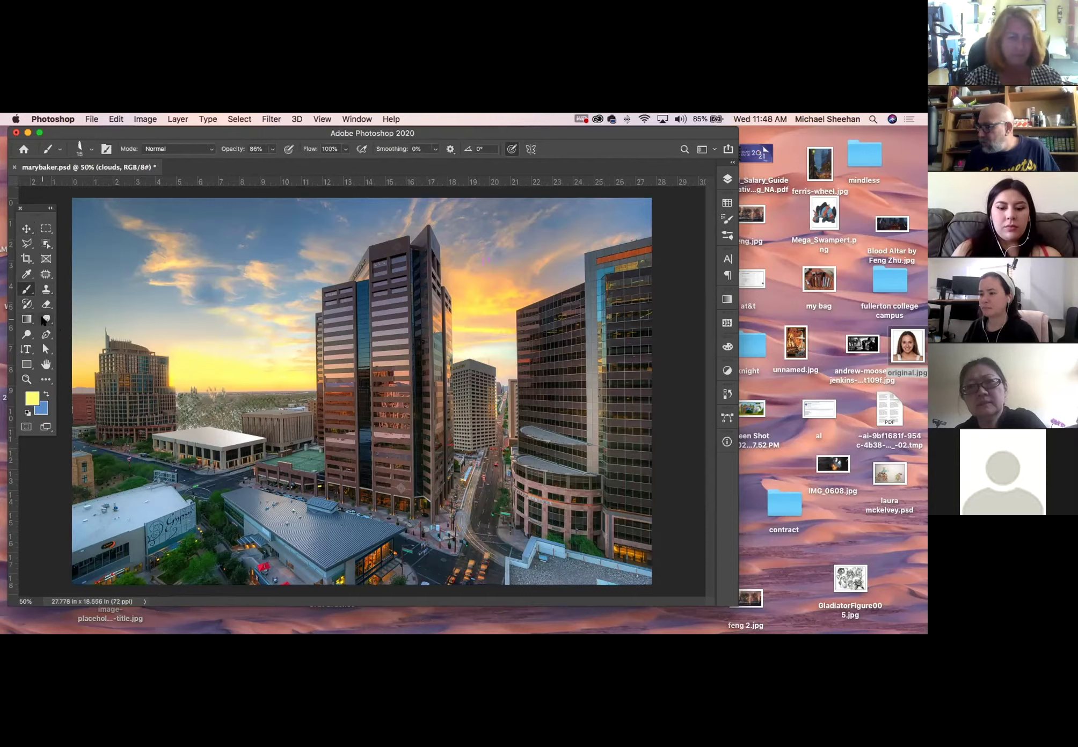
{"action": "left_click", "coordinate": [45, 320]}
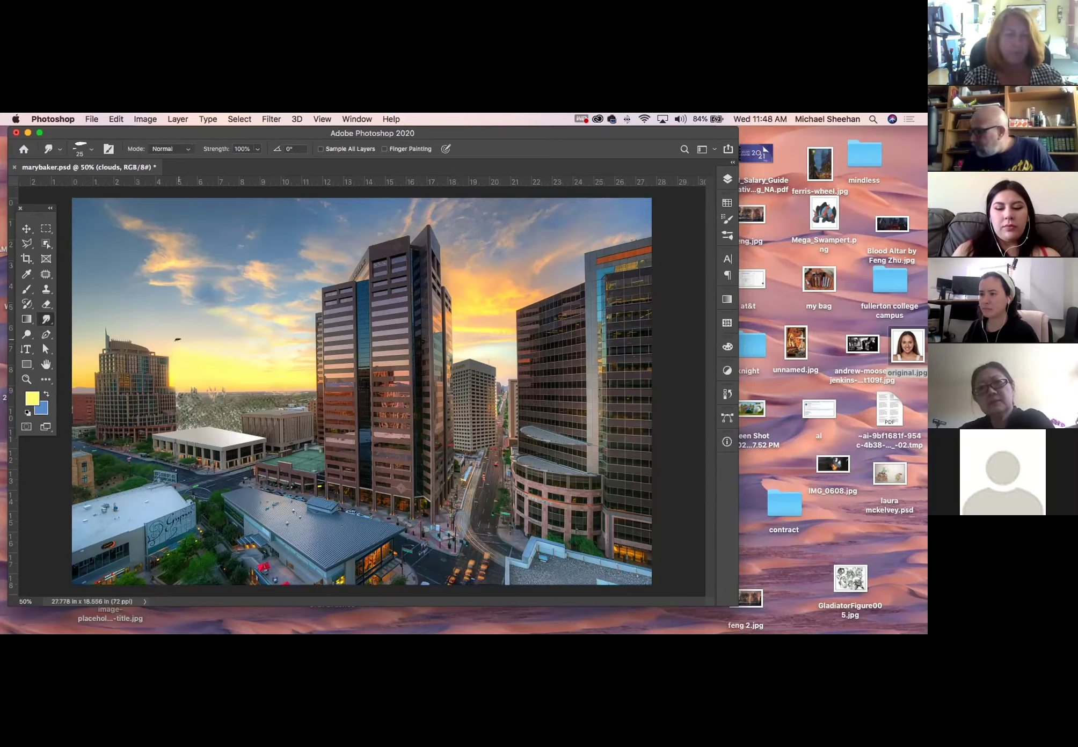
{"action": "key", "text": "b"}
{"action": "left_click", "coordinate": [218, 395], "text": "alt"}
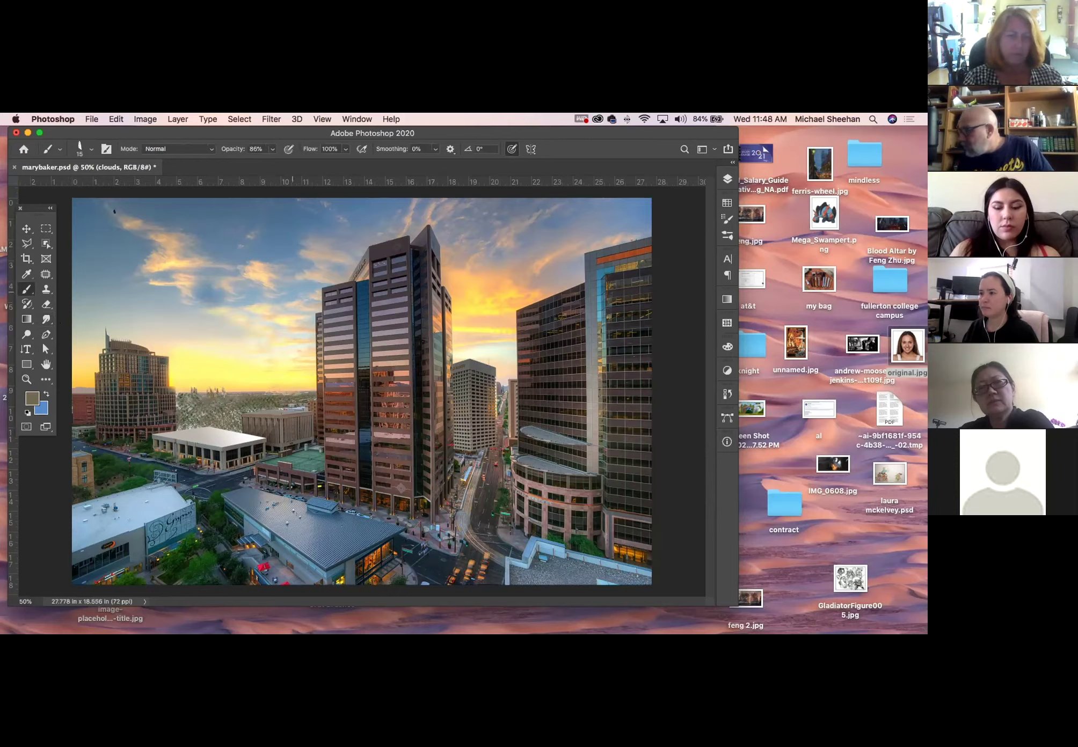
Try shifting the lower part of the right-hand building upward to test its layer, and undo the move
{"action": "left_click", "coordinate": [27, 228]}
{"action": "left_click_drag", "start_coordinate": [545, 436], "coordinate": [550, 403]}
{"action": "key", "text": "super+z"}
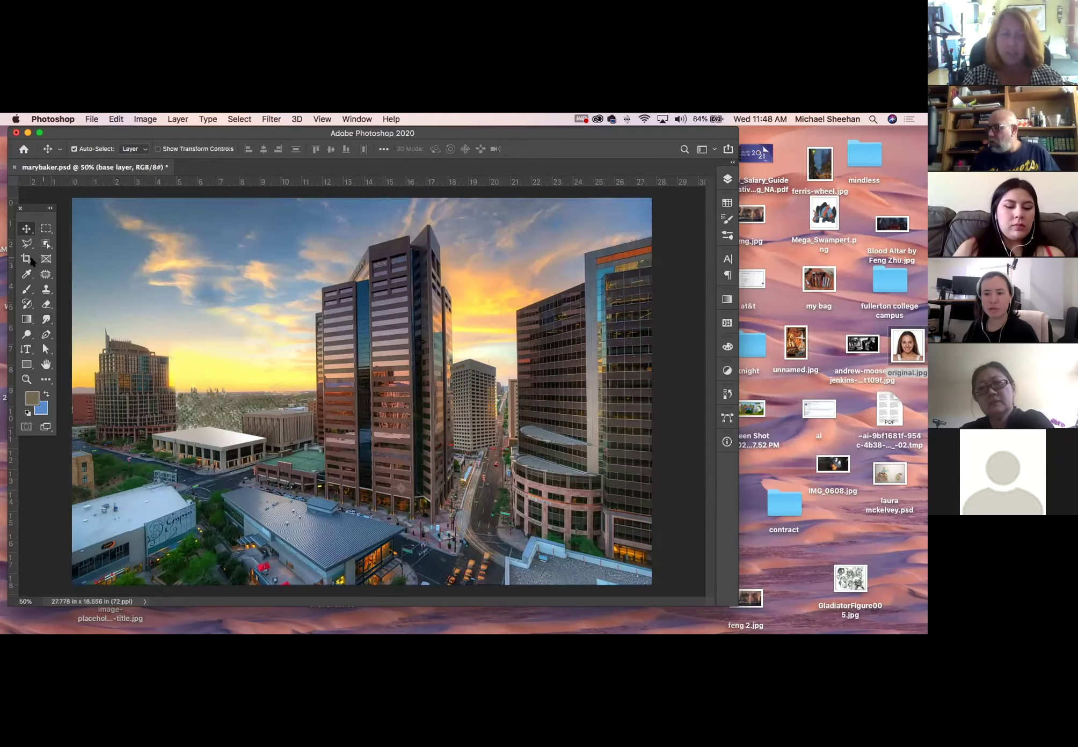
Paint a straight horizontal red brush line with short vertical strokes crossing it in the sky on the base layer
{"action": "left_click", "coordinate": [26, 290]}
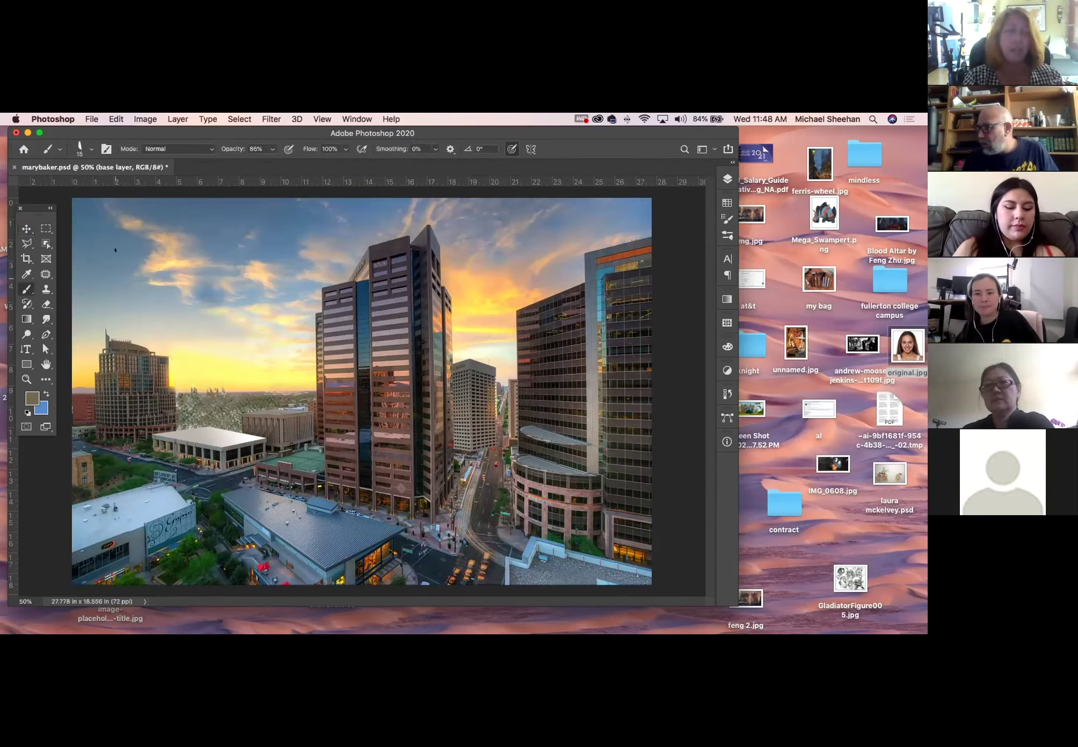
{"action": "left_click", "coordinate": [727, 202]}
{"action": "left_click", "coordinate": [615, 215]}
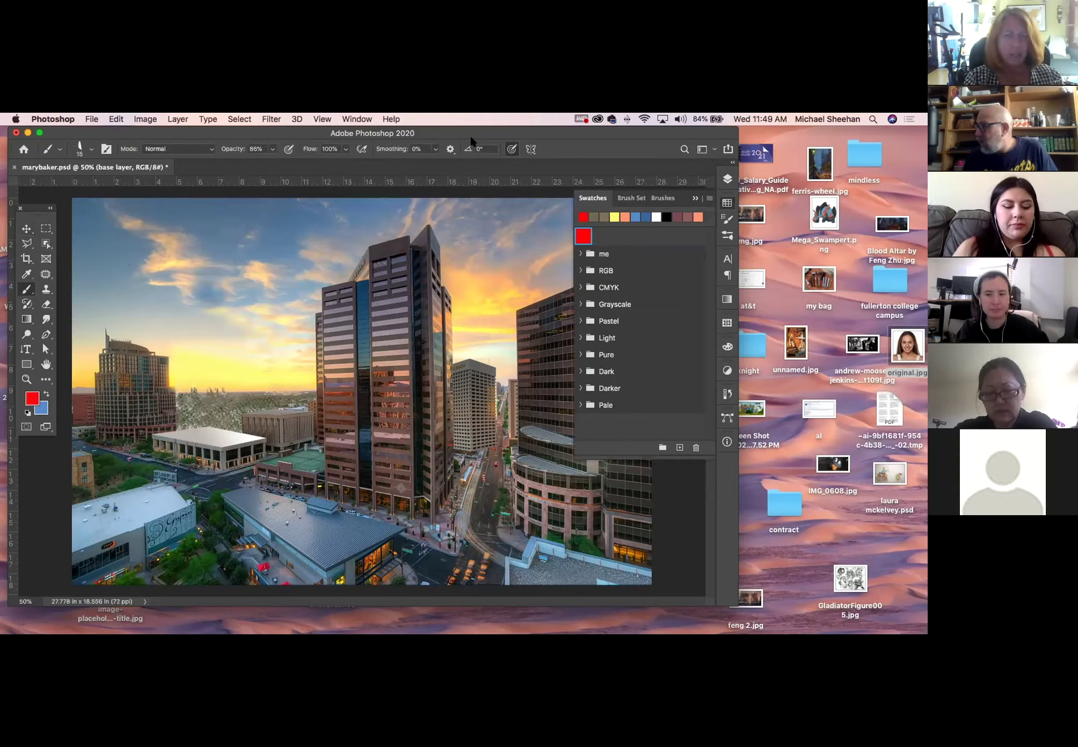
{"action": "left_click_drag", "start_coordinate": [102, 241], "coordinate": [345, 242]}
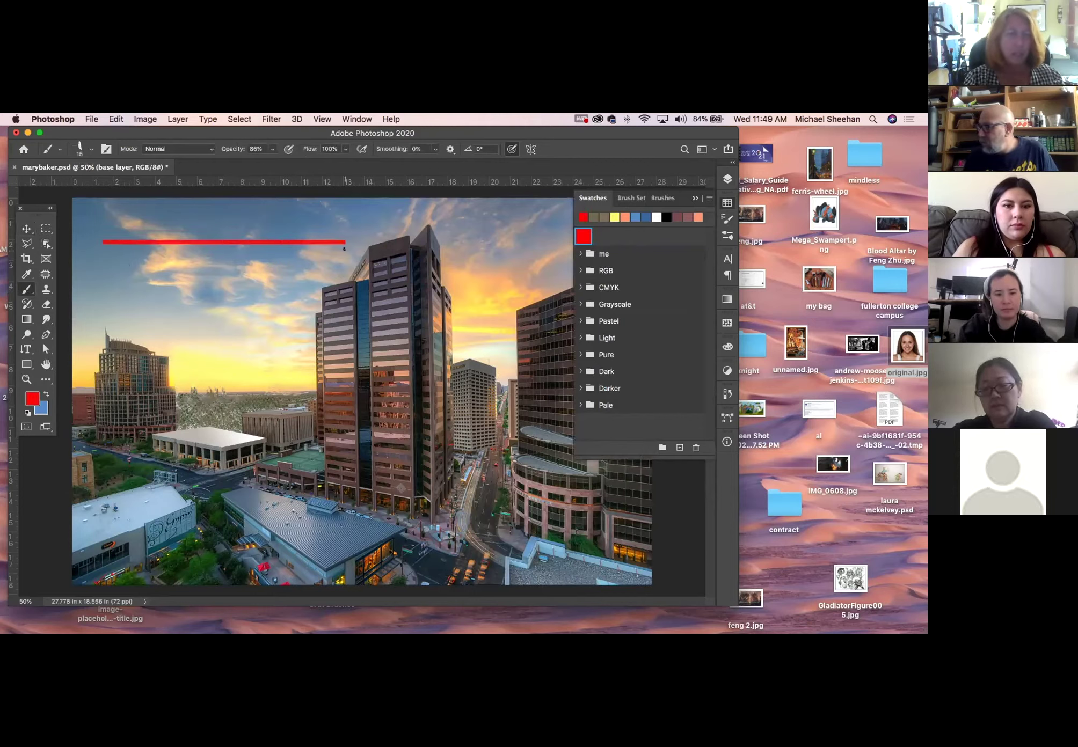
{"action": "left_click", "coordinate": [221, 228], "text": "shift"}
{"action": "left_click", "coordinate": [221, 279], "text": "shift"}
{"action": "left_click_drag", "start_coordinate": [210, 227], "coordinate": [214, 281]}
{"action": "left_click_drag", "start_coordinate": [226, 229], "coordinate": [227, 282]}
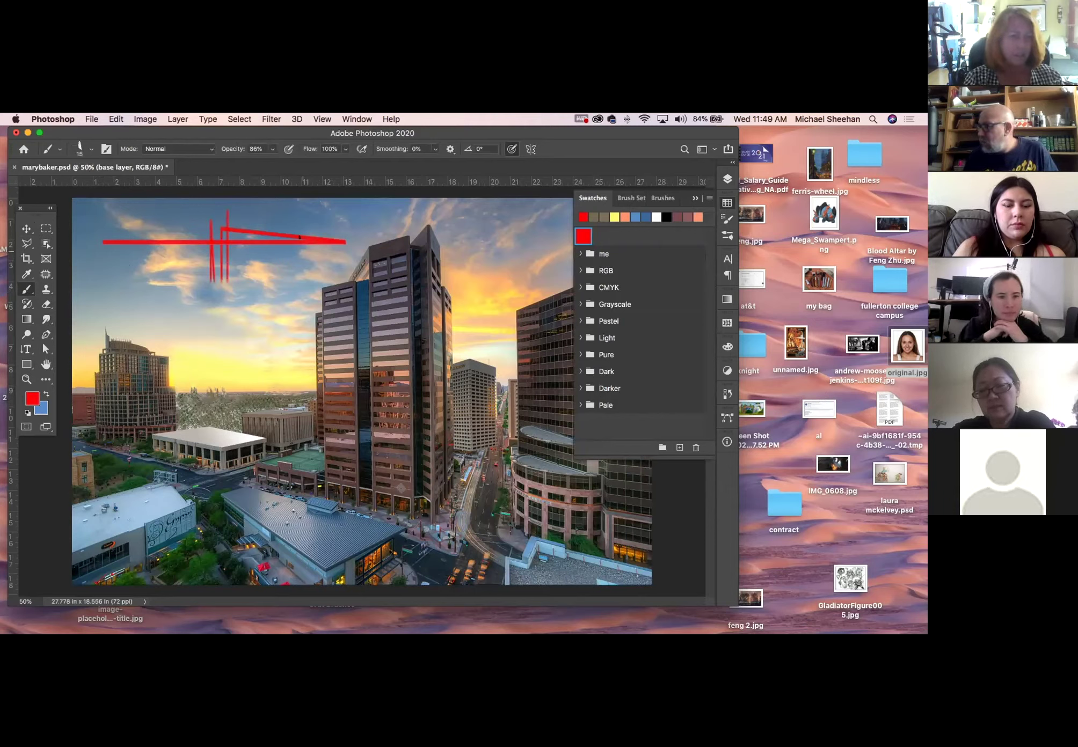
Add a new empty layer above the clouds layer
{"action": "left_click", "coordinate": [727, 179]}
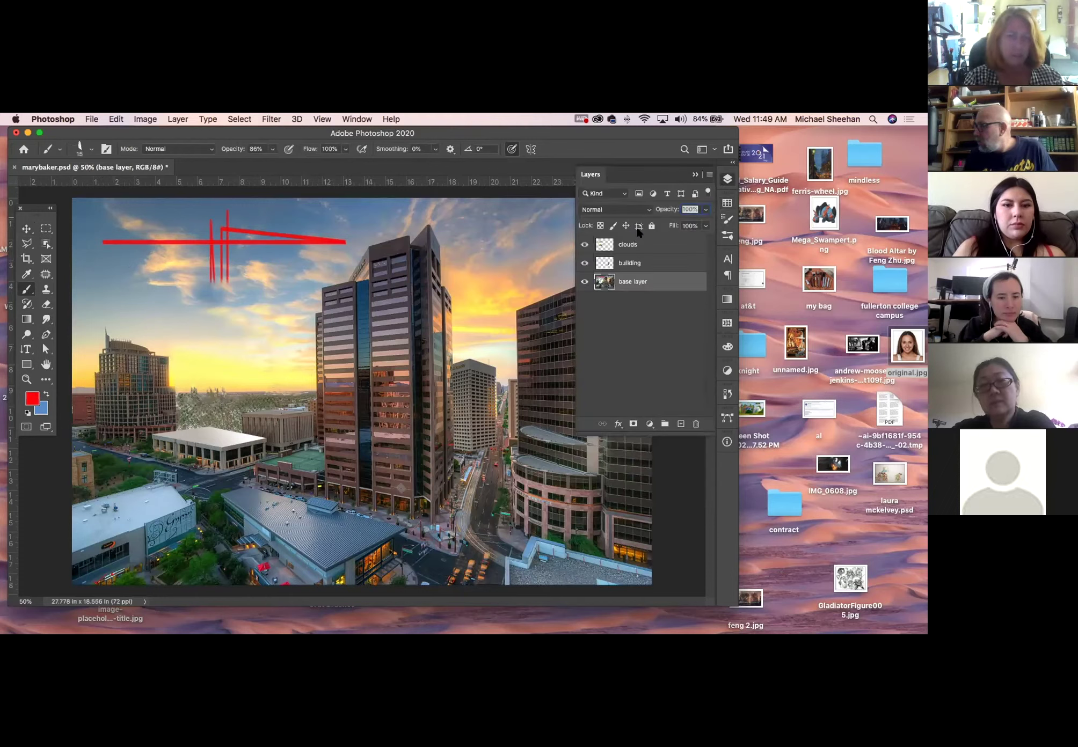
{"action": "left_click", "coordinate": [644, 244]}
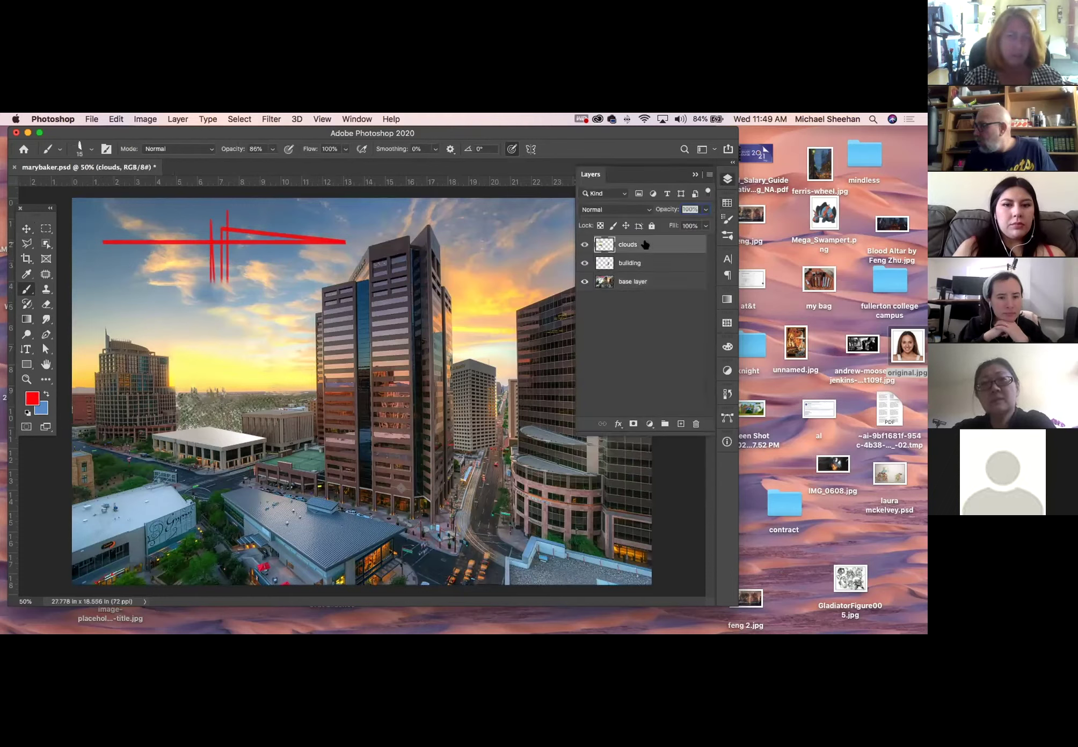
{"action": "left_click", "coordinate": [679, 424]}
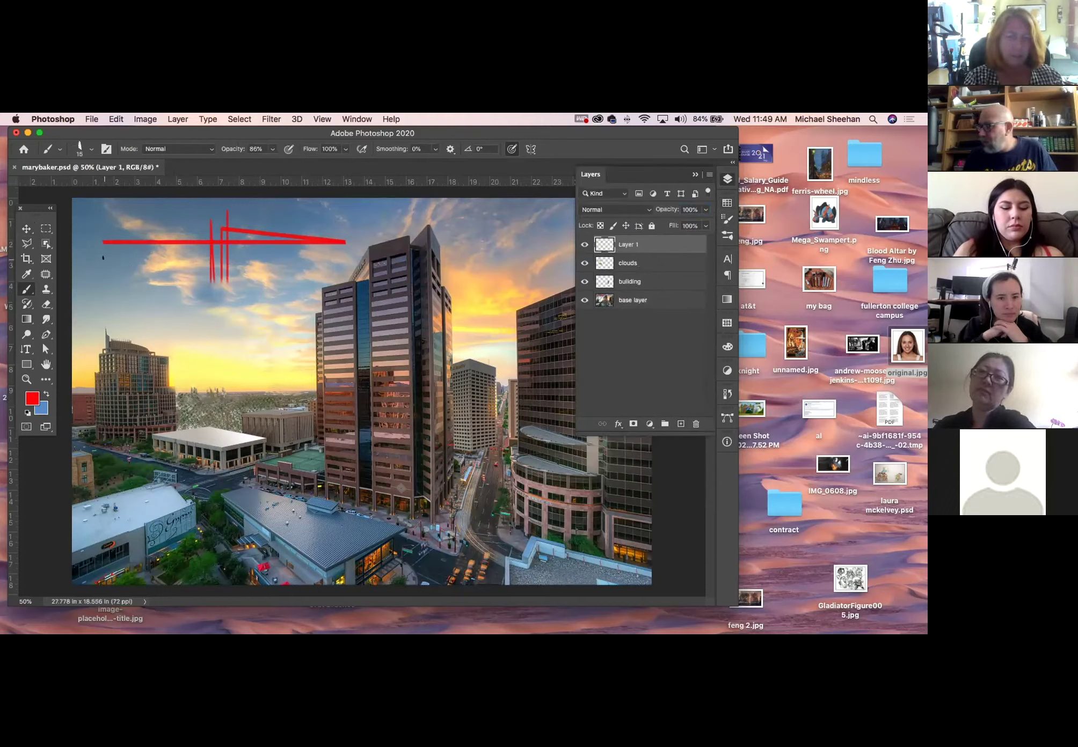
Connect straight red brush strokes point to point across the sky and buildings on the new layer
{"action": "left_click", "coordinate": [293, 356], "text": "shift"}
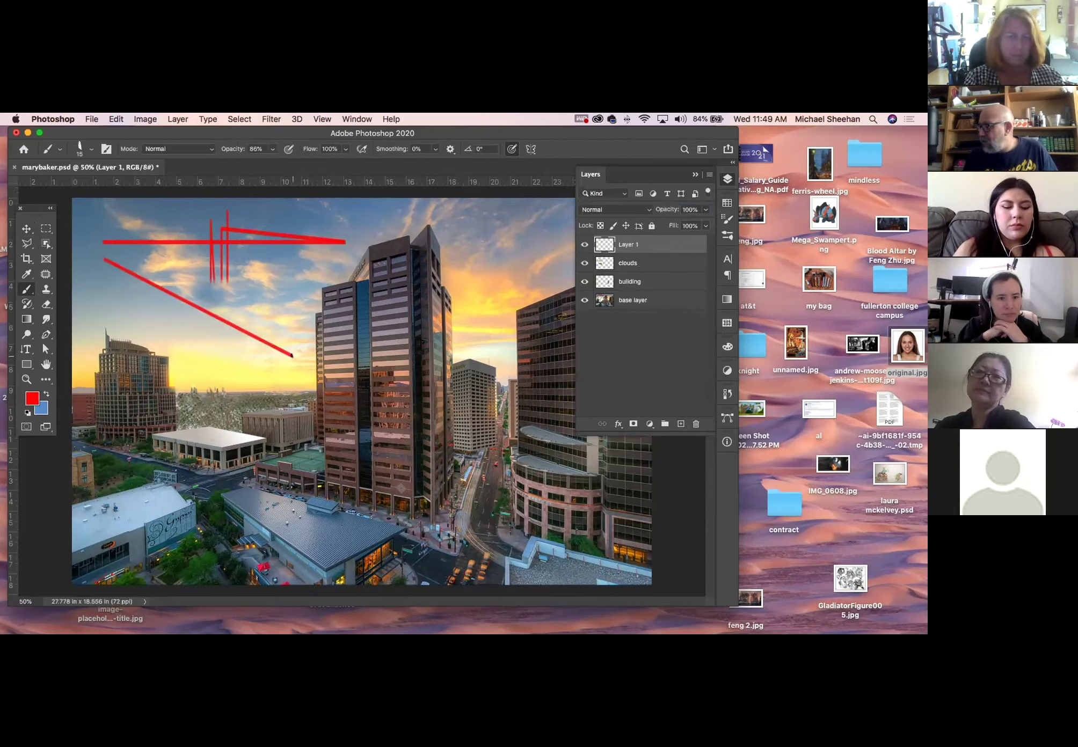
{"action": "left_click", "coordinate": [310, 231], "text": "shift"}
{"action": "left_click", "coordinate": [563, 222], "text": "shift"}
{"action": "left_click", "coordinate": [138, 486], "text": "shift"}
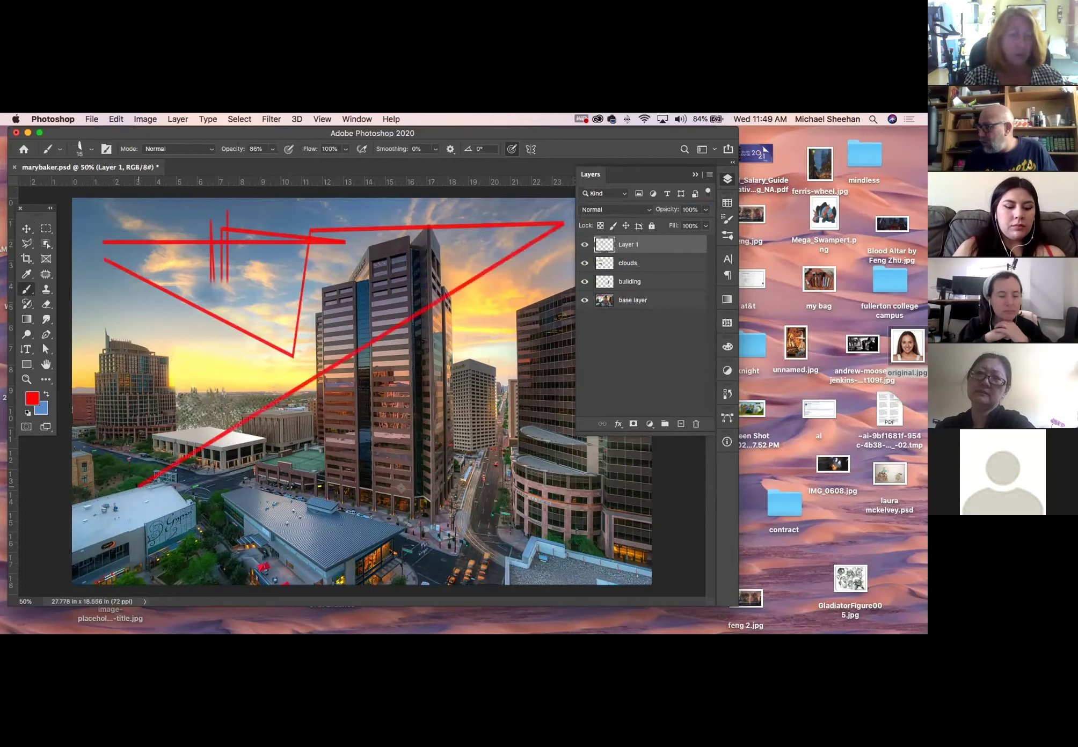
{"action": "left_click", "coordinate": [130, 260], "text": "shift"}
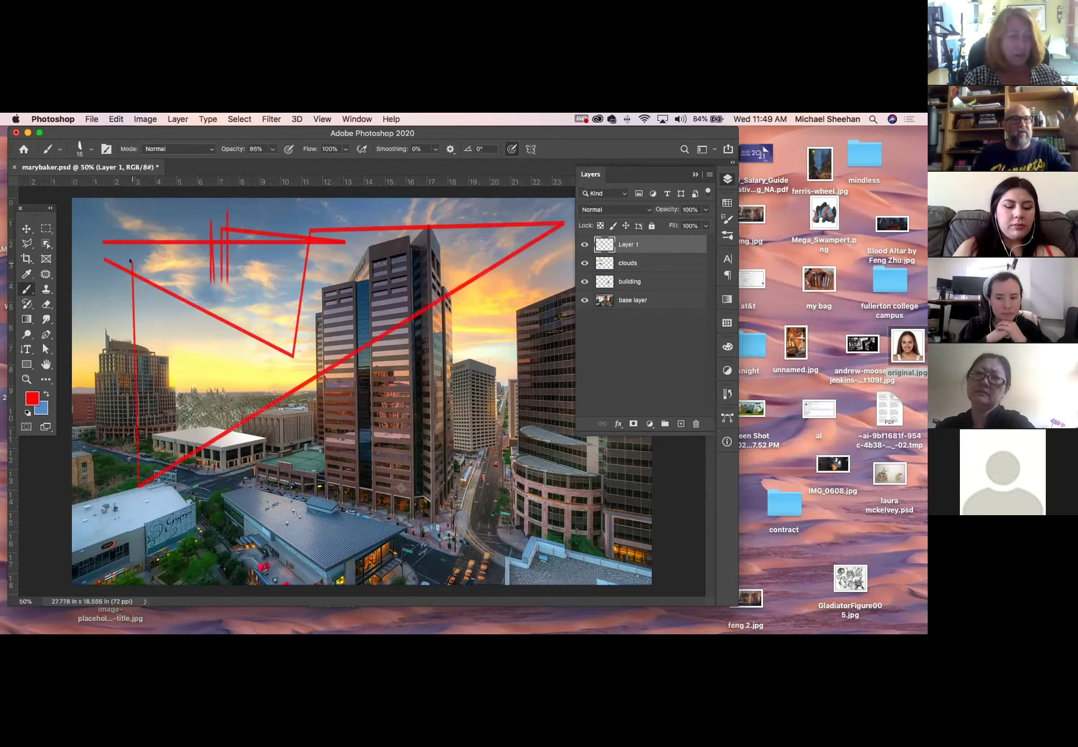
{"action": "left_click", "coordinate": [194, 224], "text": "shift"}
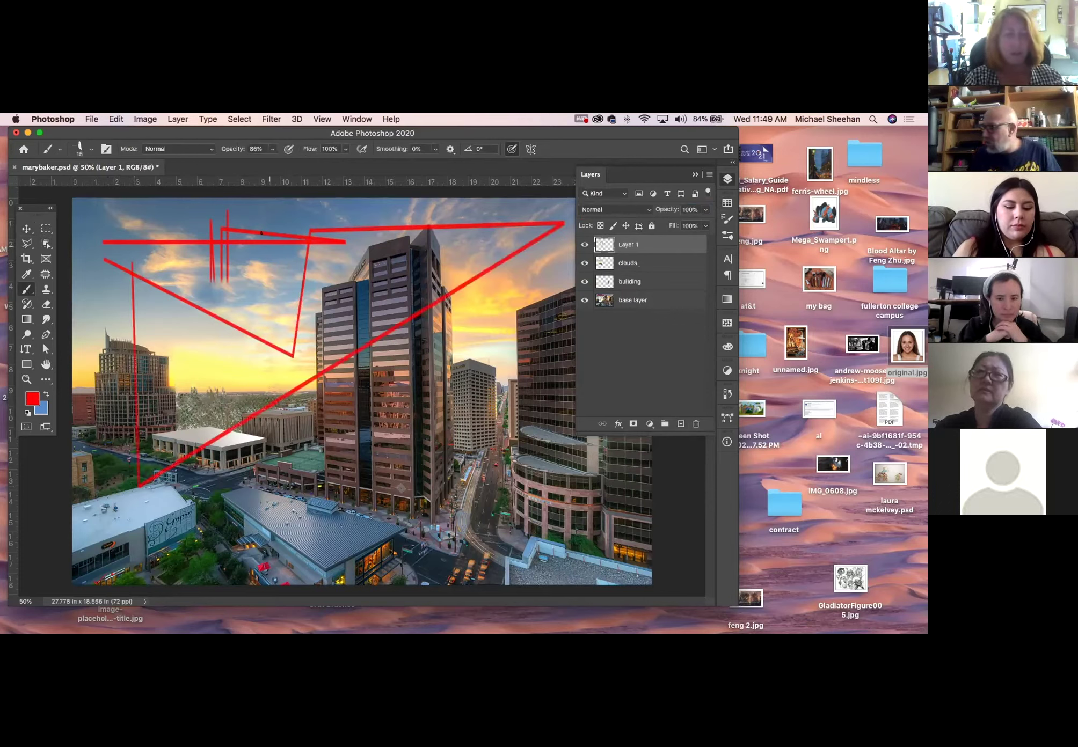
{"action": "left_click", "coordinate": [194, 439], "text": "shift"}
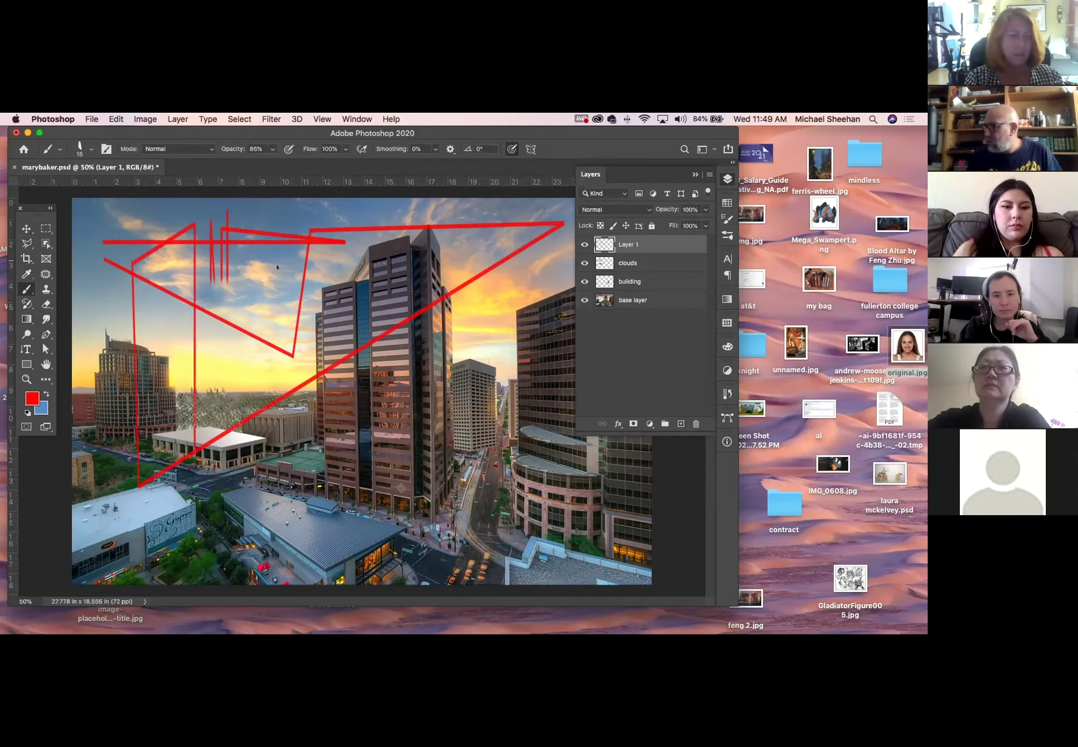
{"action": "left_click", "coordinate": [258, 222], "text": "shift"}
{"action": "left_click", "coordinate": [258, 391], "text": "shift"}
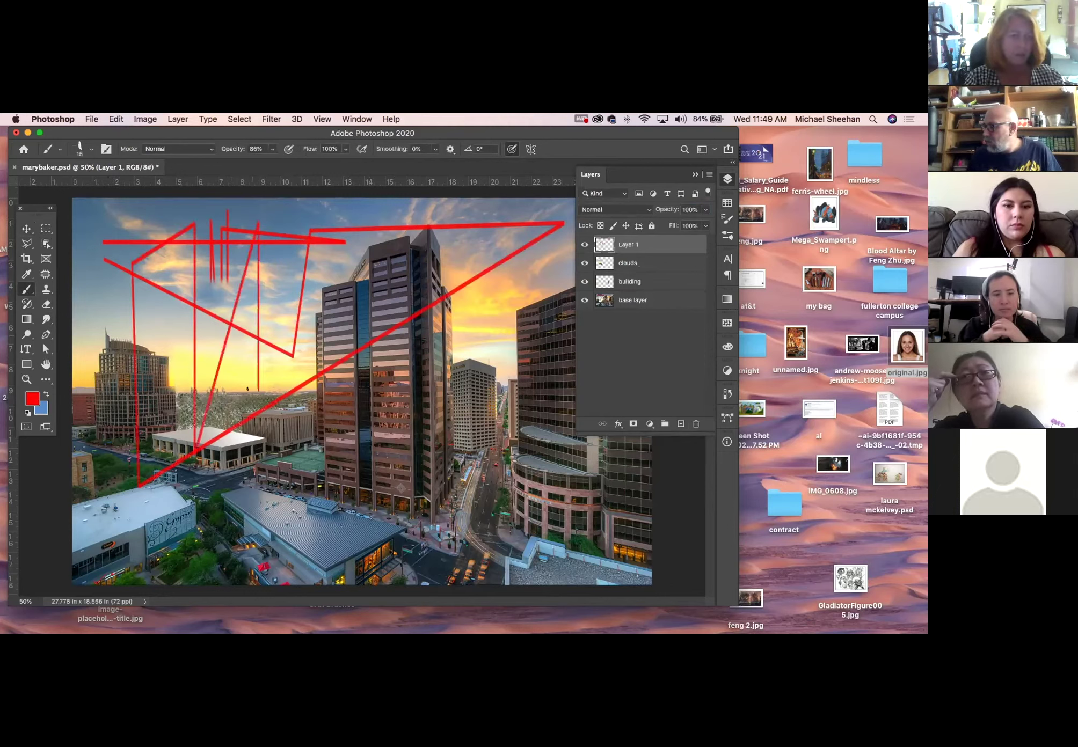
Paint long vertical and horizontal red lines and a chain of connected straight strokes around the low buildings and tall tower
{"action": "left_click_drag", "start_coordinate": [292, 217], "coordinate": [292, 501]}
{"action": "left_click_drag", "start_coordinate": [116, 329], "coordinate": [503, 329]}
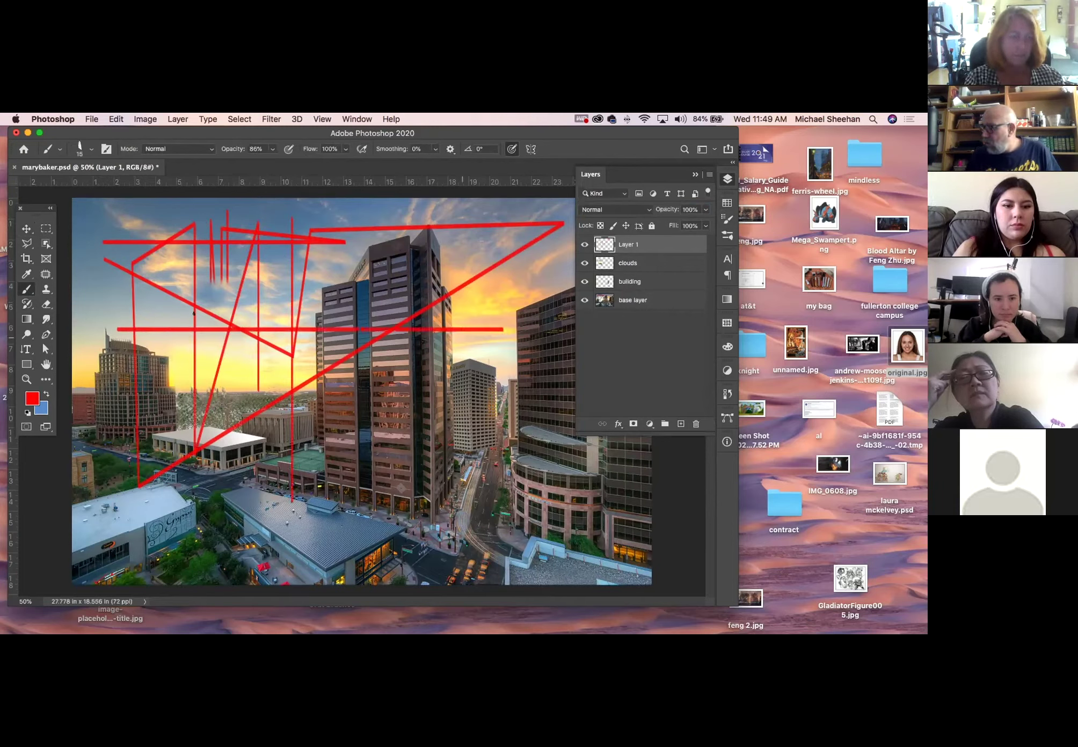
{"action": "left_click", "coordinate": [116, 227], "text": "shift"}
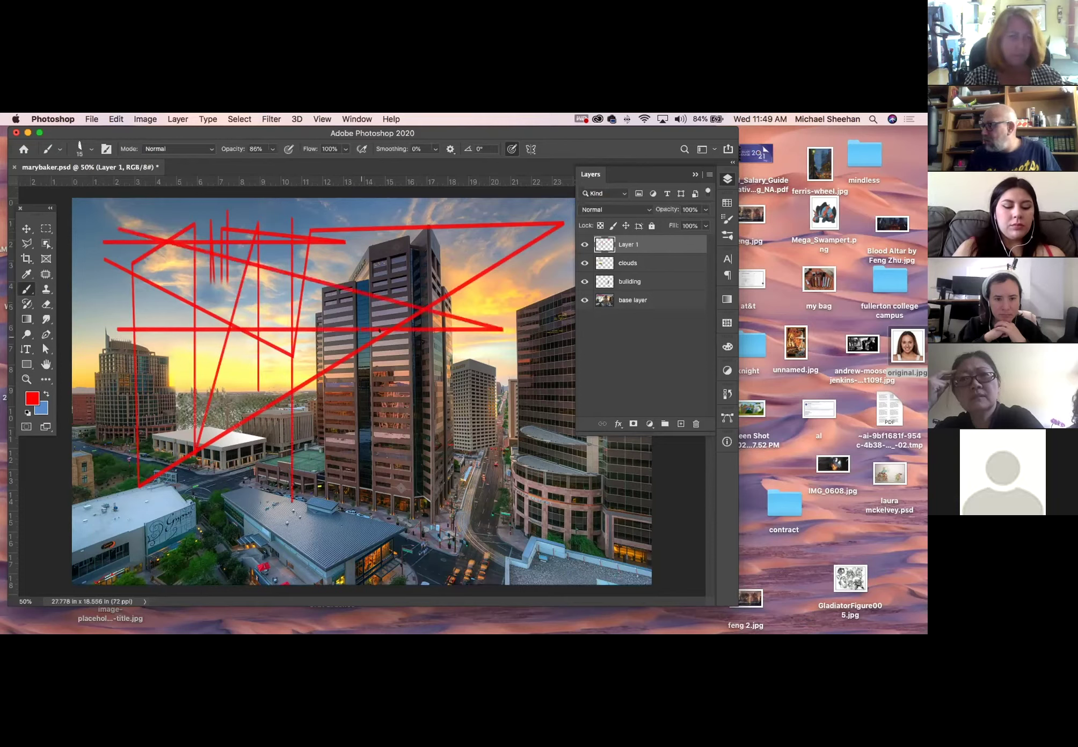
{"action": "left_click", "coordinate": [316, 322]}
{"action": "left_click", "coordinate": [418, 368], "text": "shift"}
{"action": "left_click", "coordinate": [279, 479], "text": "shift"}
{"action": "left_click", "coordinate": [178, 429], "text": "shift"}
{"action": "left_click", "coordinate": [167, 307], "text": "shift"}
{"action": "left_click", "coordinate": [273, 279], "text": "shift"}
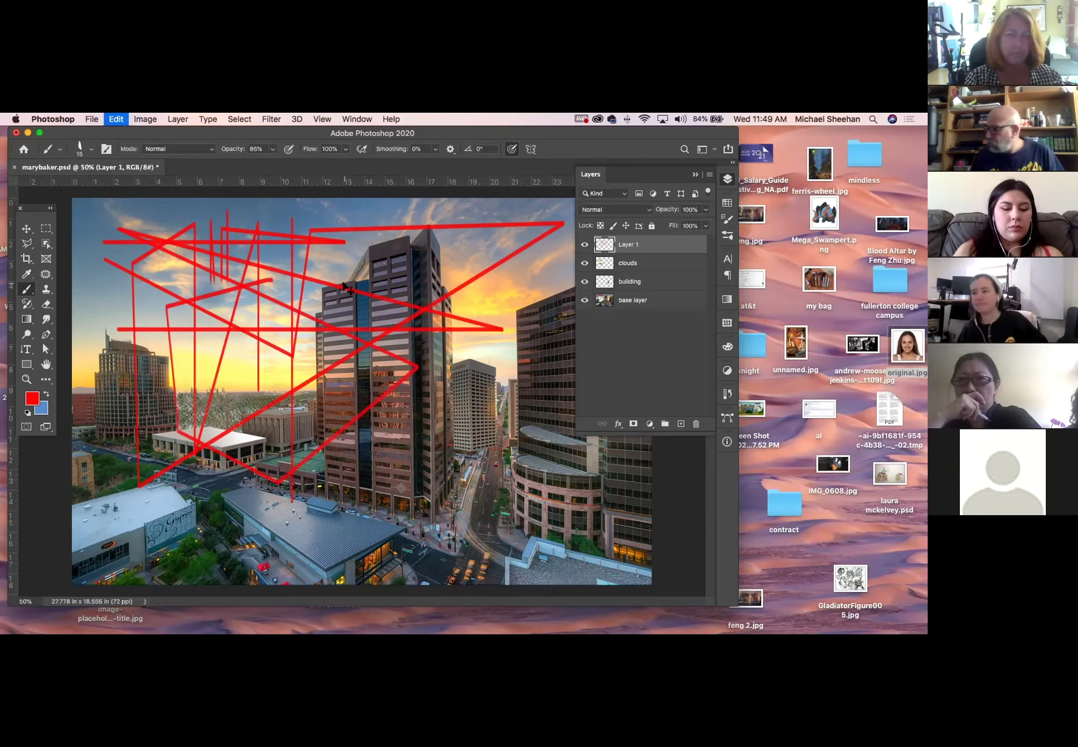
Undo all the red brush strokes and the added layer
{"action": "key", "text": "super+z"}
{"action": "key", "text": "super+z"}
{"action": "key", "text": "super+z"}
{"action": "key", "text": "super+z"}
{"action": "key", "text": "super+z"}
{"action": "key", "text": "super+z"}
{"action": "key", "text": "super+z"}
{"action": "key", "text": "super+z"}
{"action": "key", "text": "super+z"}
{"action": "key", "text": "super+z"}
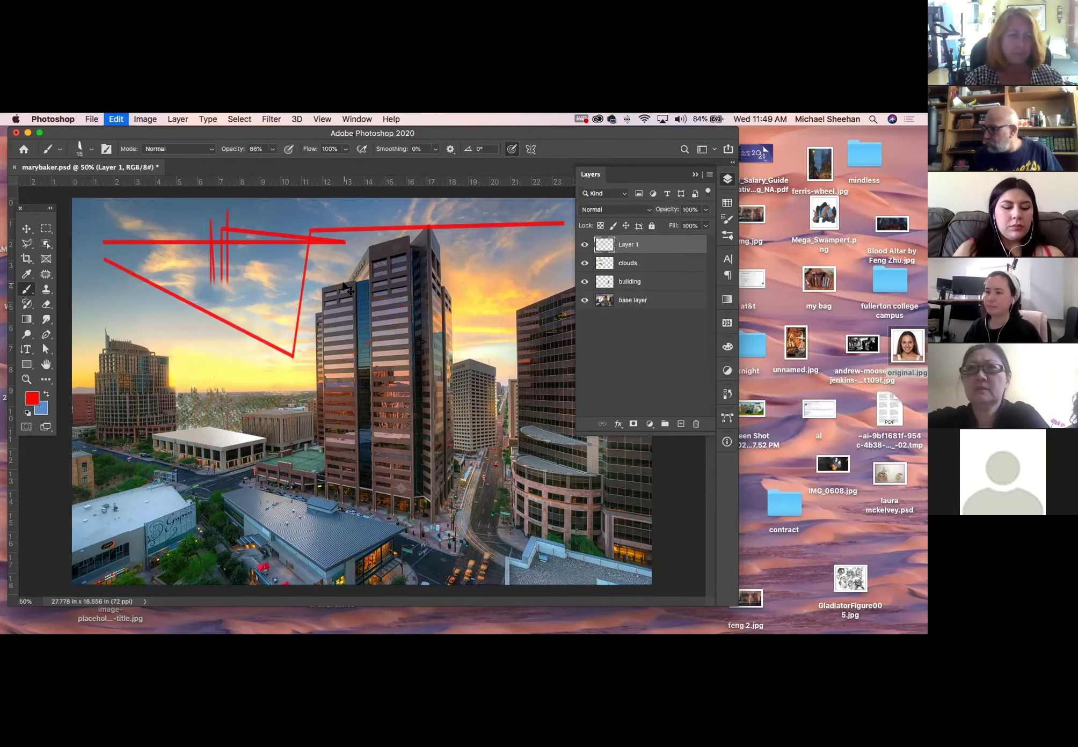
{"action": "key", "text": "super+z"}
{"action": "key", "text": "super+z"}
{"action": "key", "text": "super+z"}
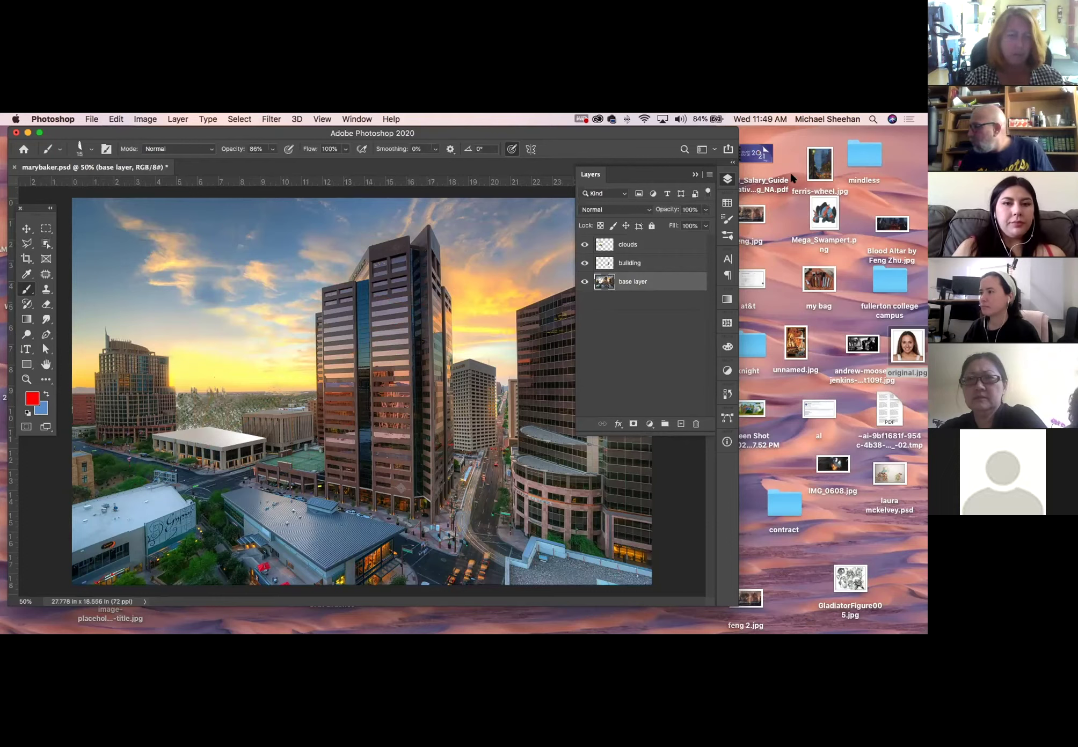
Close the current student's cityscape file without saving its changes
{"action": "left_click", "coordinate": [727, 178]}
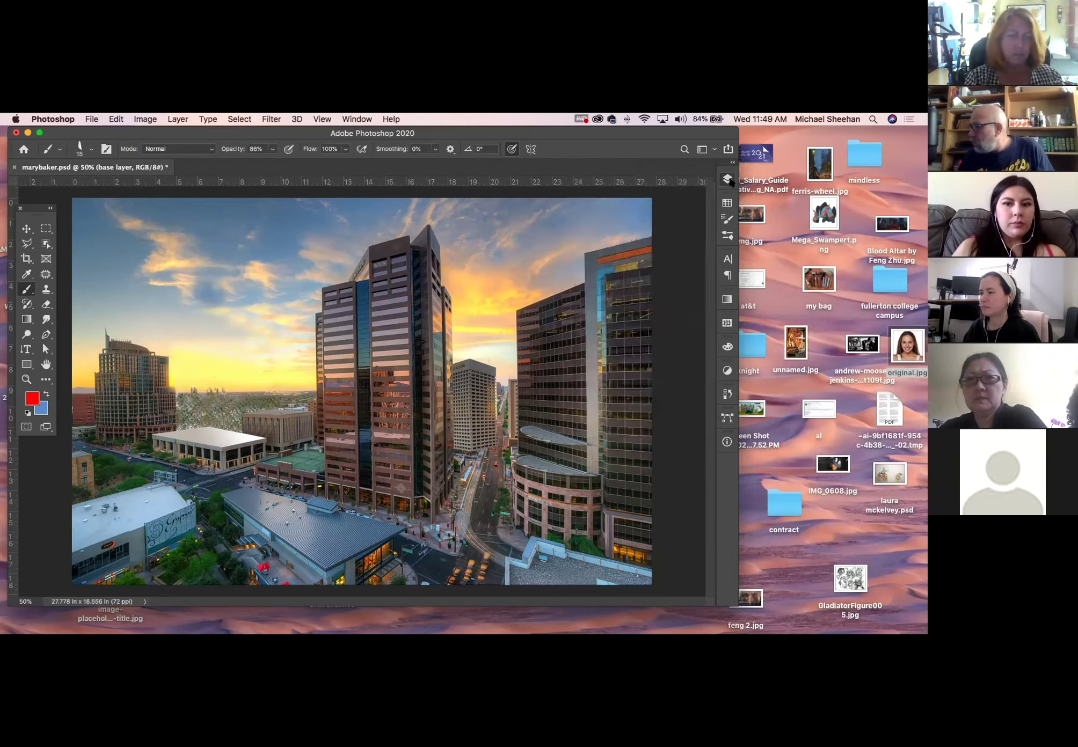
{"action": "left_click", "coordinate": [15, 166]}
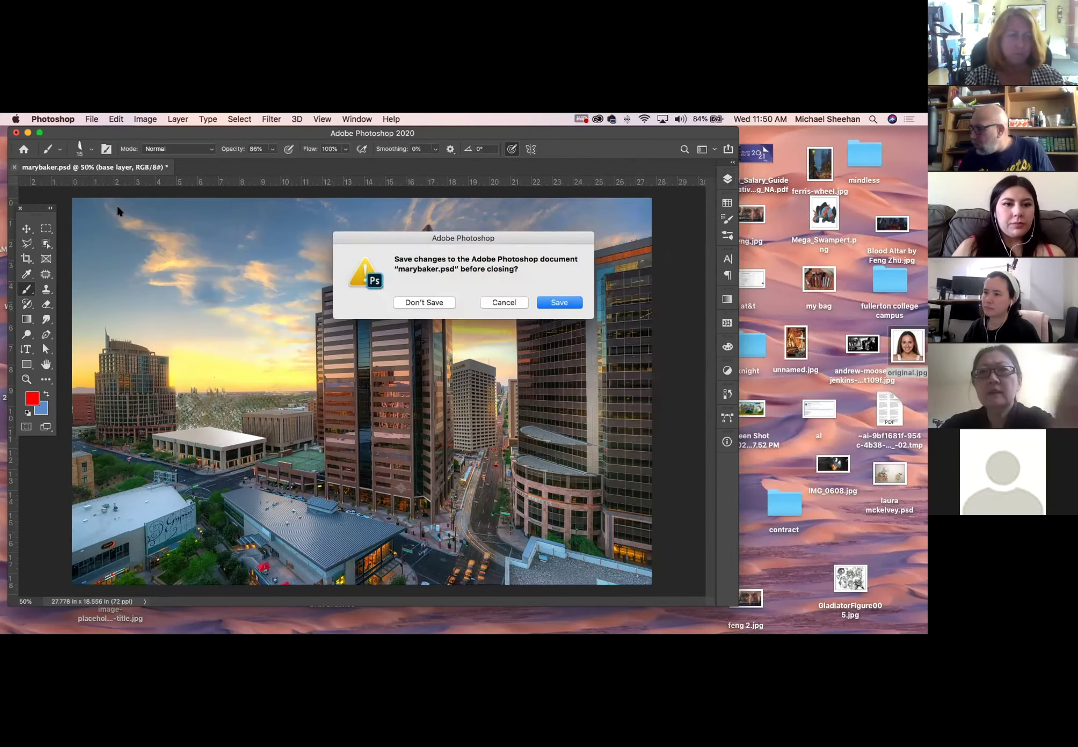
{"action": "left_click", "coordinate": [423, 302]}
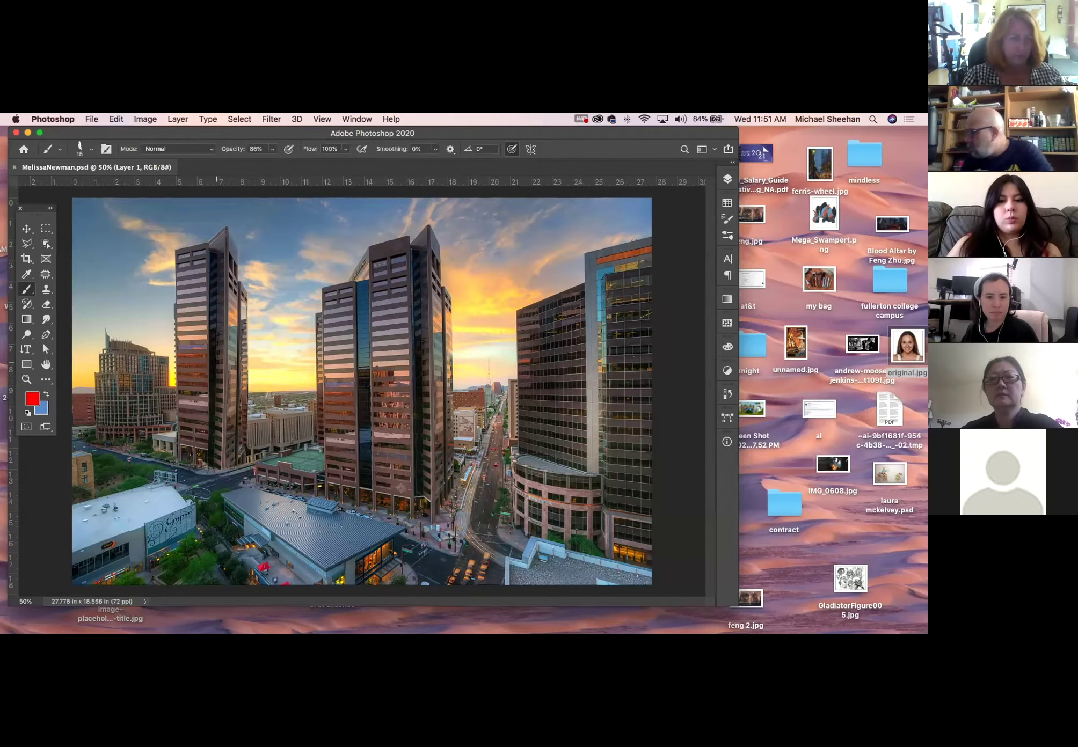
Check the next student's layers and paths by loading Path 1 and the Work Path as selections, and clear the selection
{"action": "left_click", "coordinate": [728, 178]}
{"action": "left_click", "coordinate": [728, 178]}
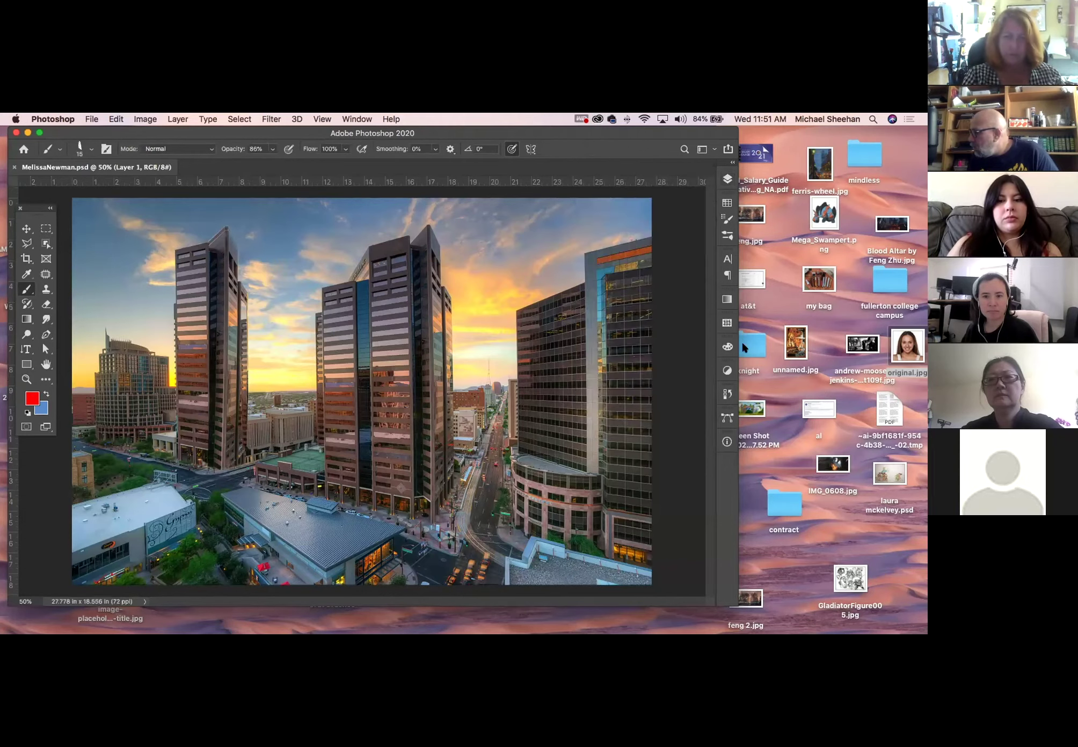
{"action": "left_click", "coordinate": [728, 419]}
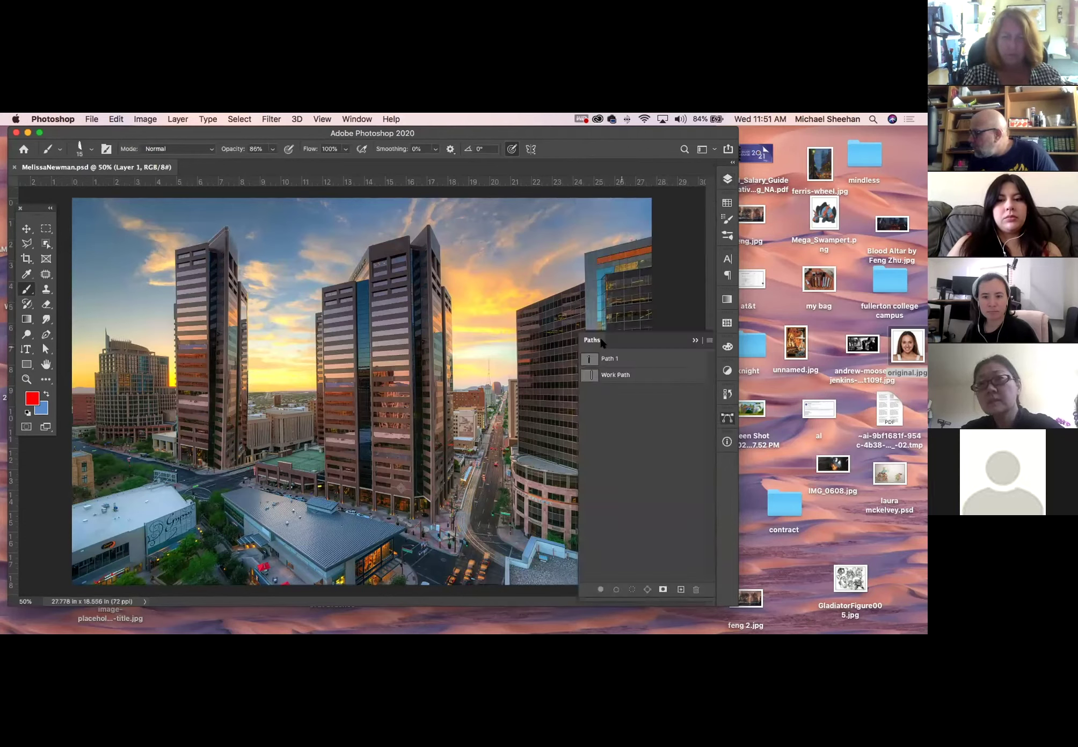
{"action": "left_click", "coordinate": [589, 358], "text": "super"}
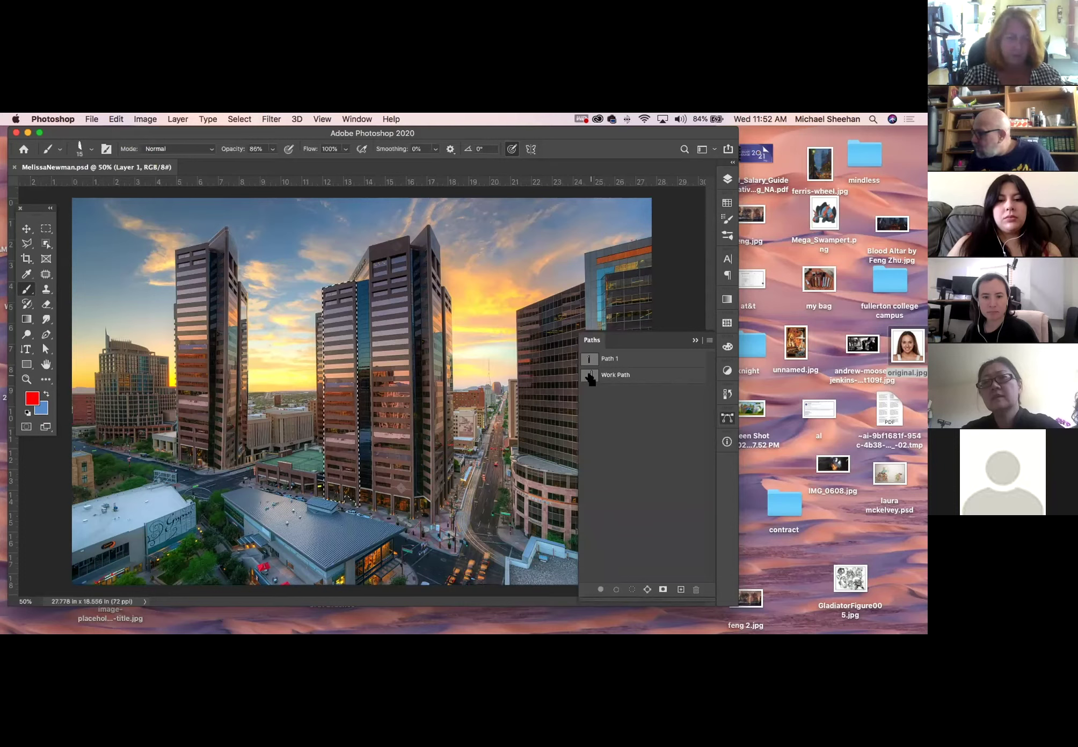
{"action": "left_click", "coordinate": [590, 378], "text": "super"}
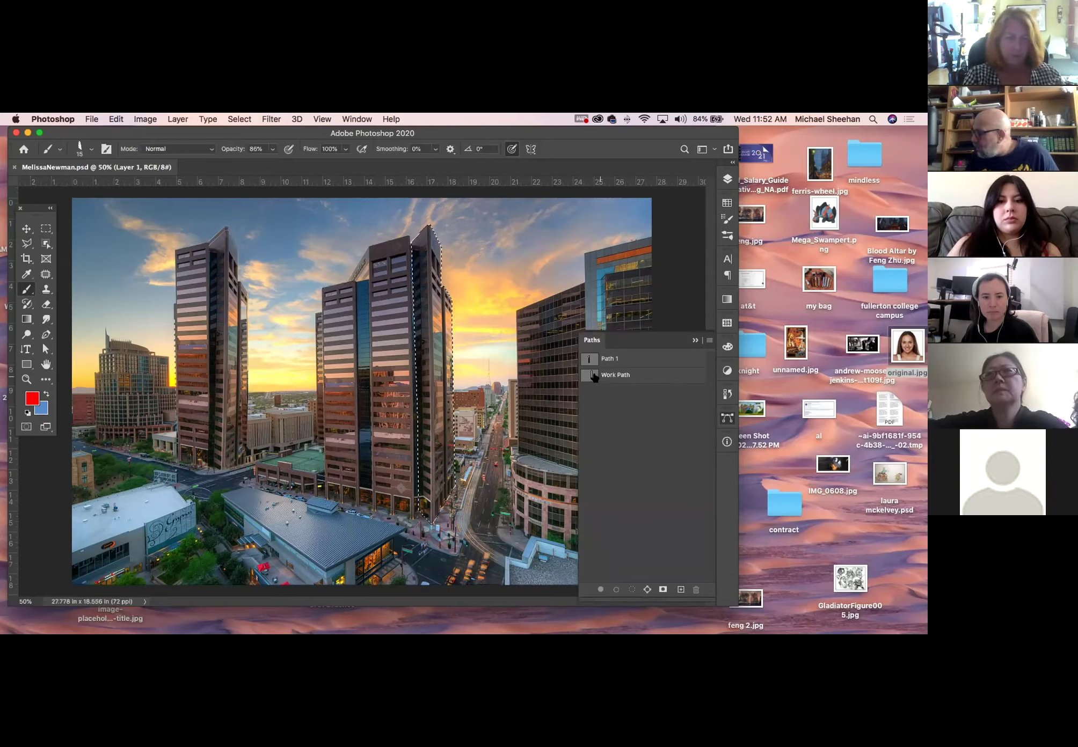
{"action": "left_click", "coordinate": [727, 347]}
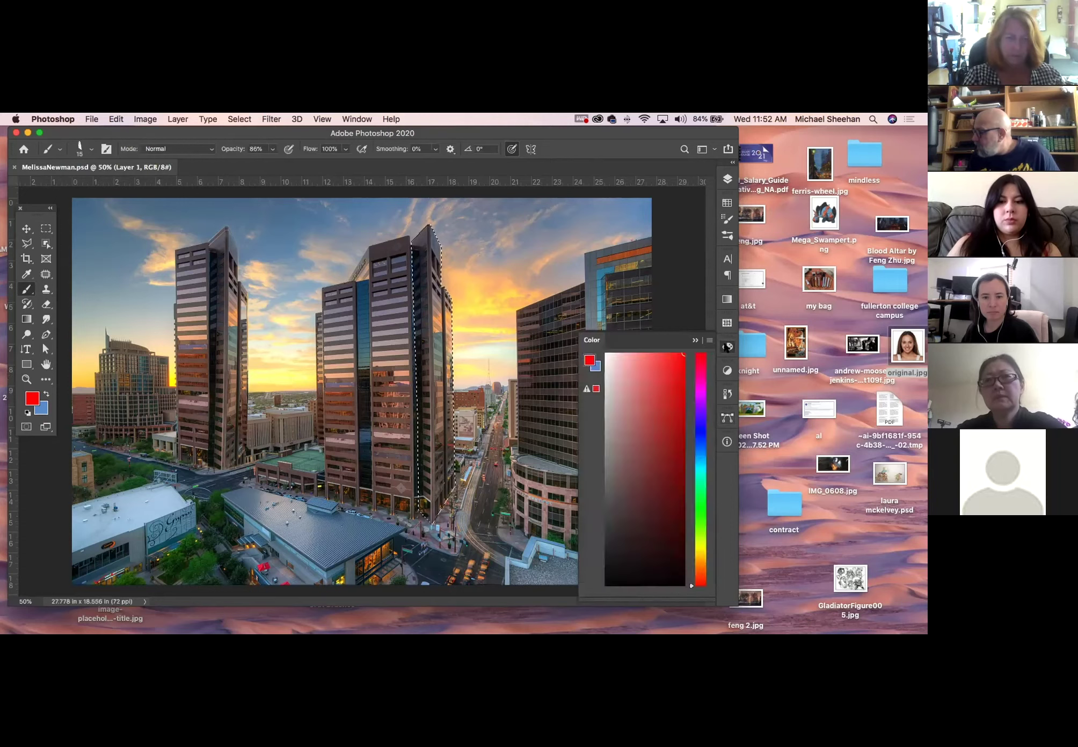
{"action": "left_click", "coordinate": [727, 347]}
{"action": "key", "text": "super+d"}
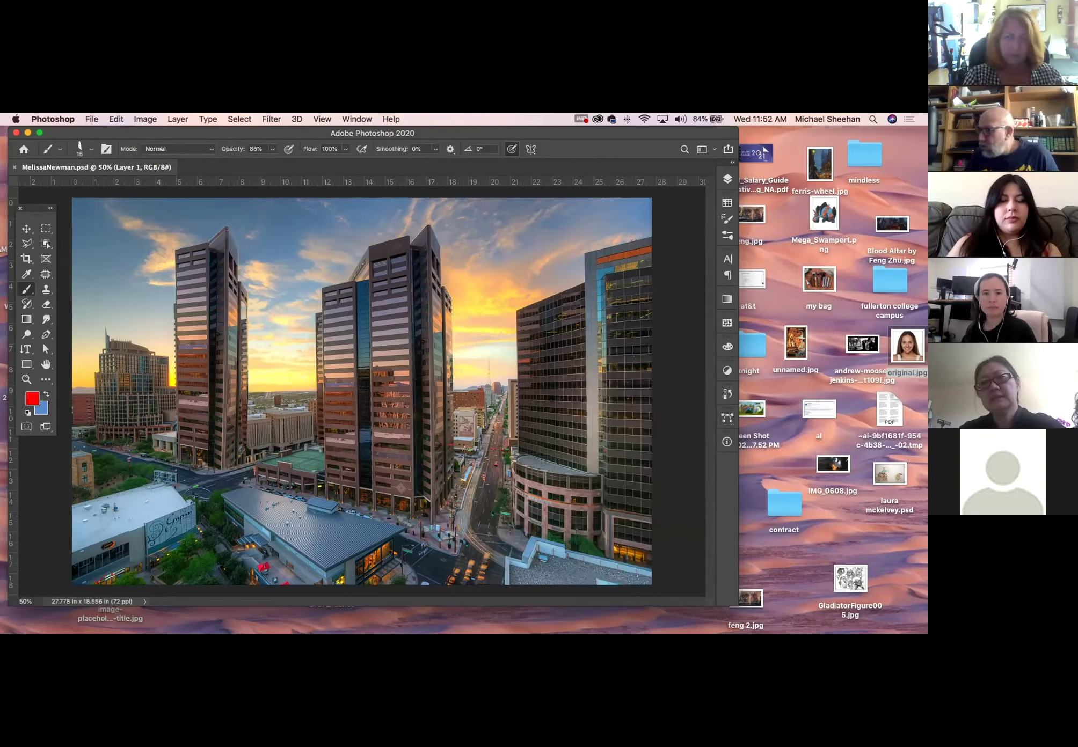
Draw a curved Pen tool path from the sky between the towers, around the central tower, and back to the low rooftop
{"action": "left_click", "coordinate": [45, 334]}
{"action": "left_click", "coordinate": [260, 230]}
{"action": "left_click_drag", "start_coordinate": [433, 339], "coordinate": [450, 472]}
{"action": "left_click_drag", "start_coordinate": [239, 496], "coordinate": [205, 493]}
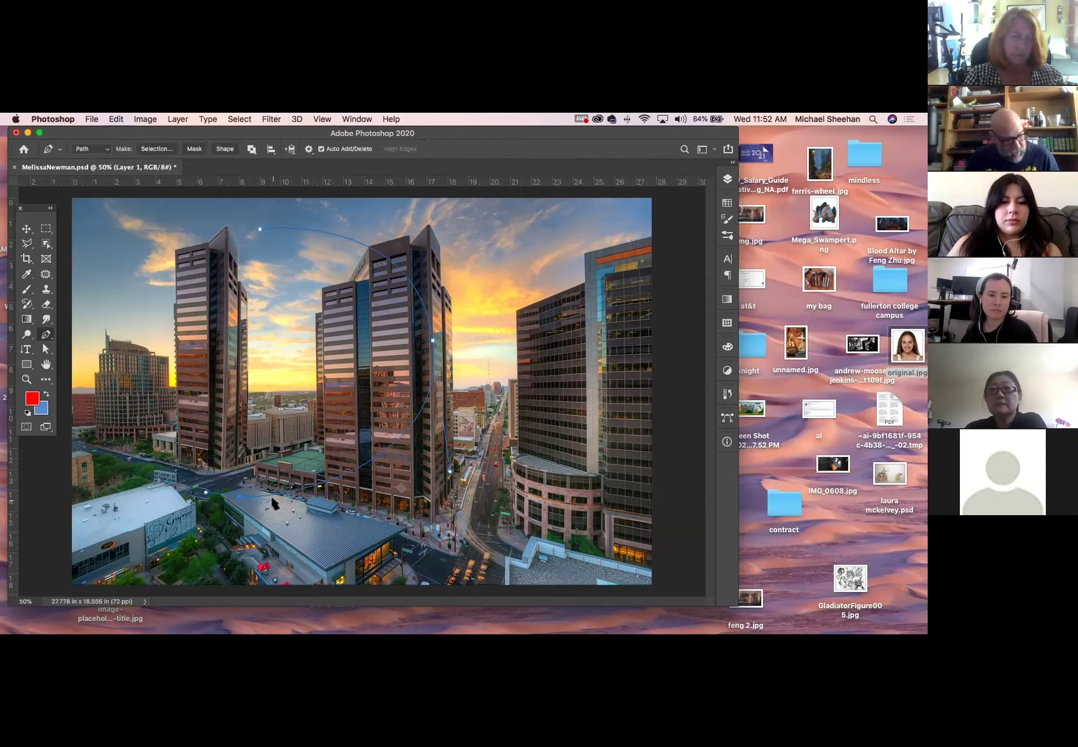
{"action": "left_click_drag", "start_coordinate": [272, 499], "coordinate": [220, 547]}
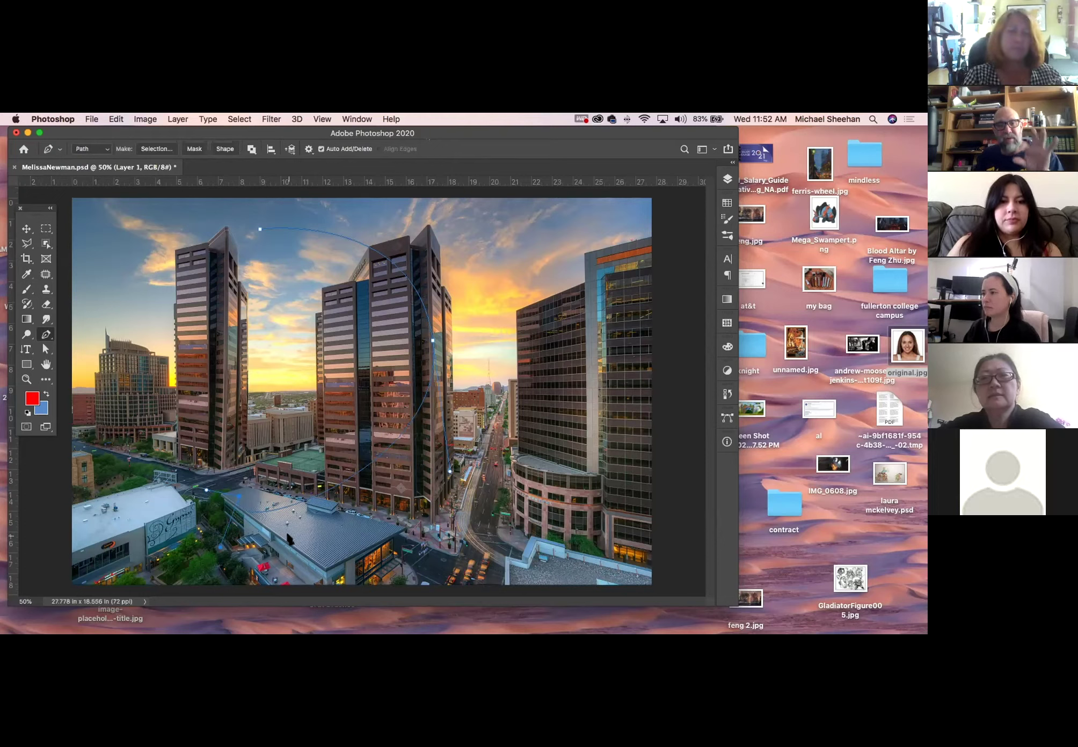
Try removing the curved path's middle anchor on the central tower with the Delete Anchor Point tool, and undo the removal
{"action": "right_click", "coordinate": [47, 338]}
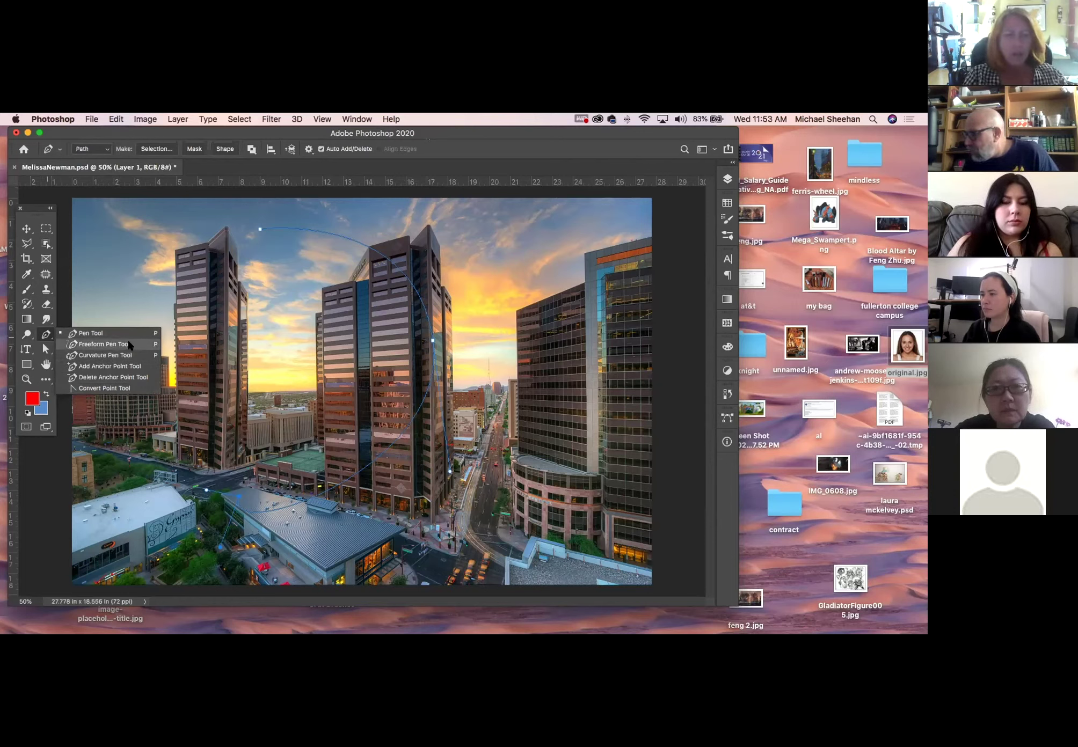
{"action": "left_click", "coordinate": [28, 226]}
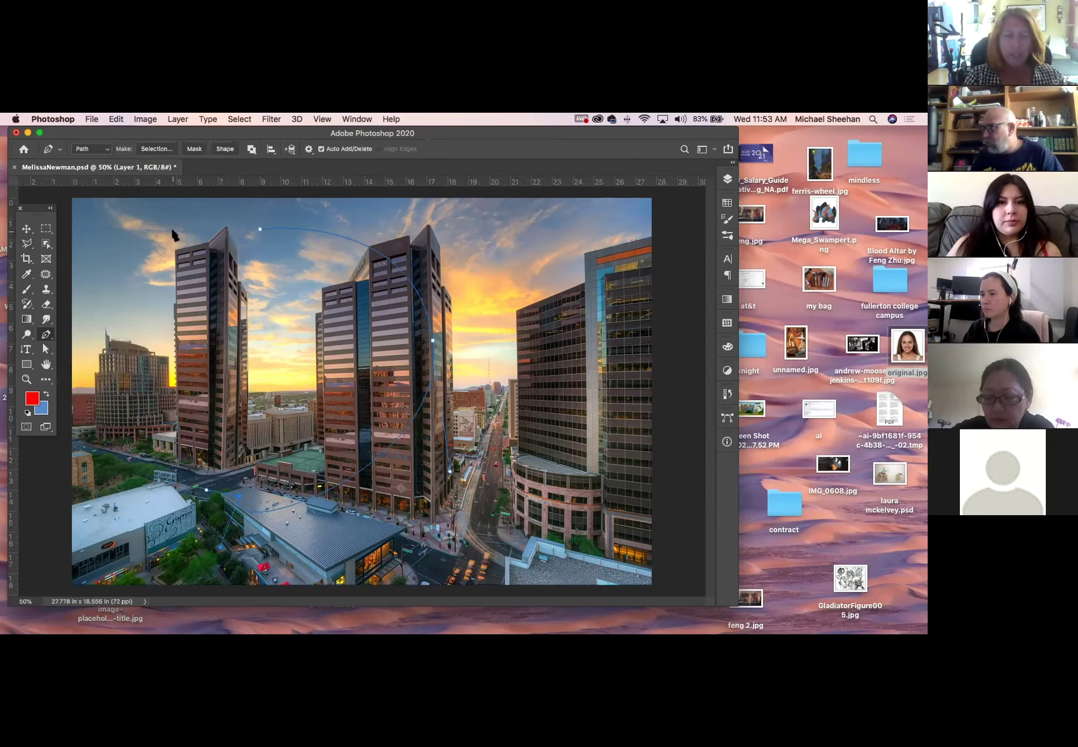
{"action": "right_click", "coordinate": [46, 336]}
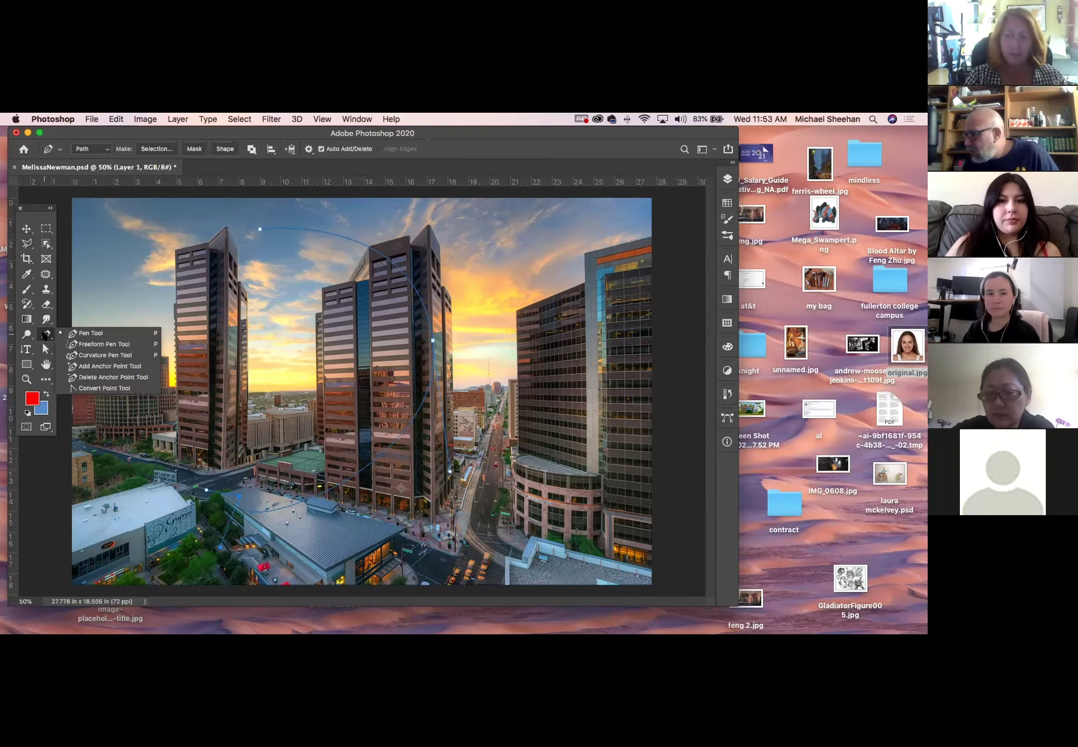
{"action": "left_click", "coordinate": [105, 377]}
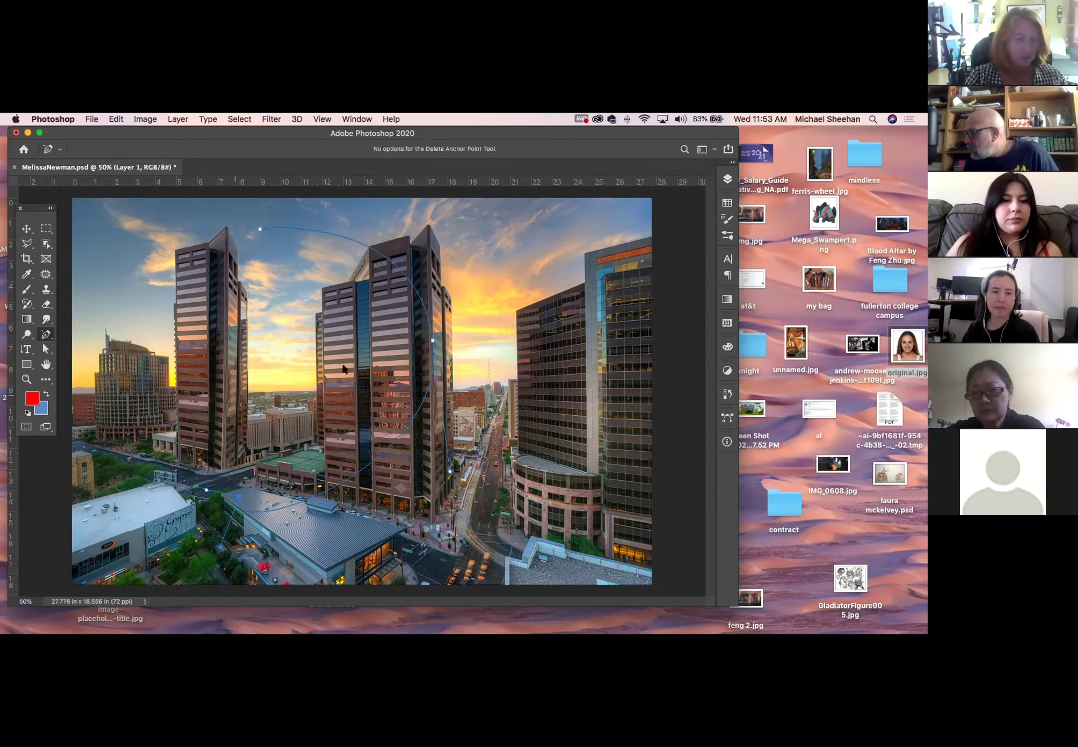
{"action": "left_click", "coordinate": [433, 344]}
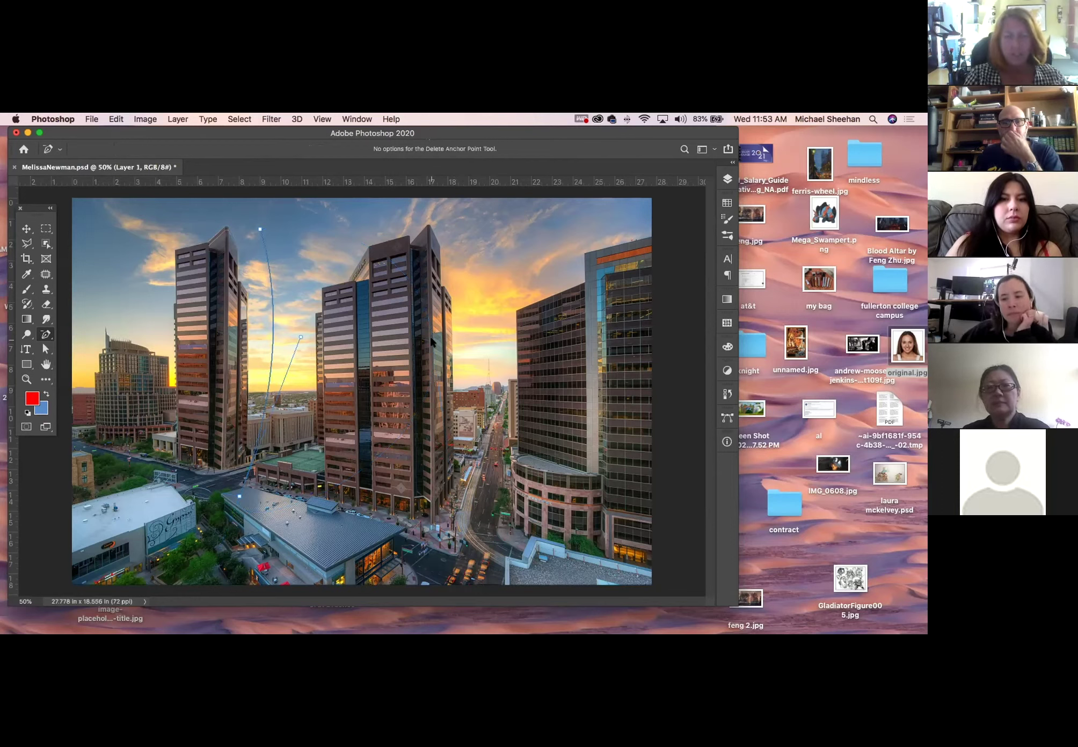
{"action": "key", "text": "super+z"}
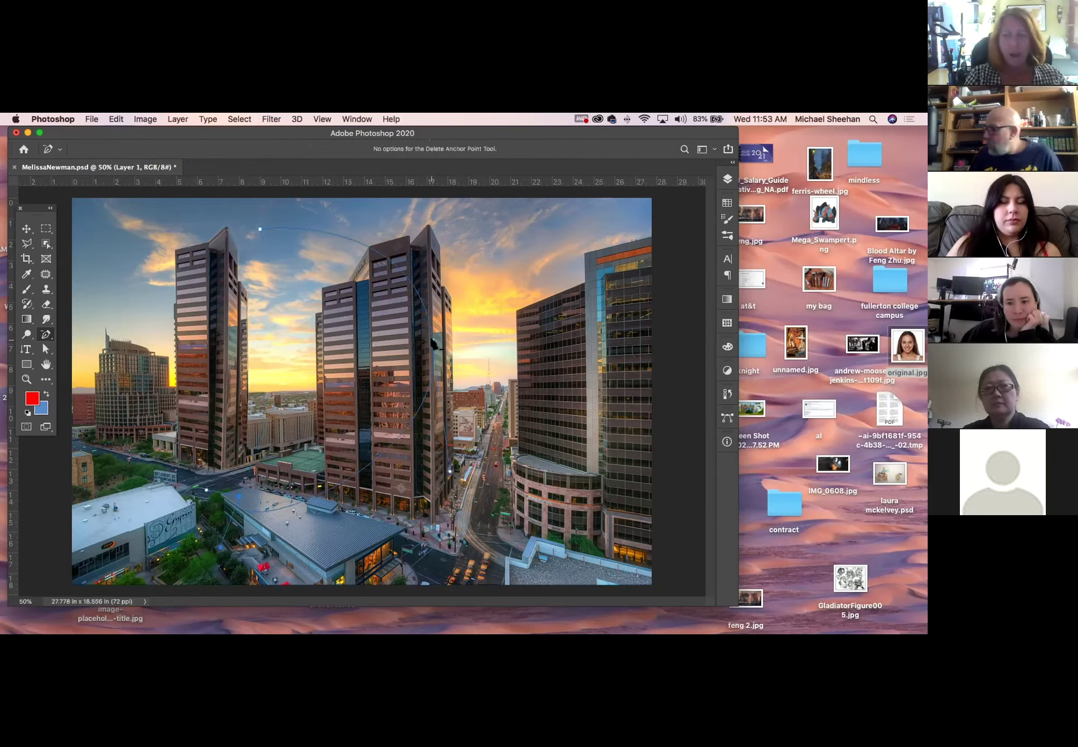
Move the curved path's middle anchor toward the glass strip of the central tower with the Pen tool
{"action": "key", "text": "v"}
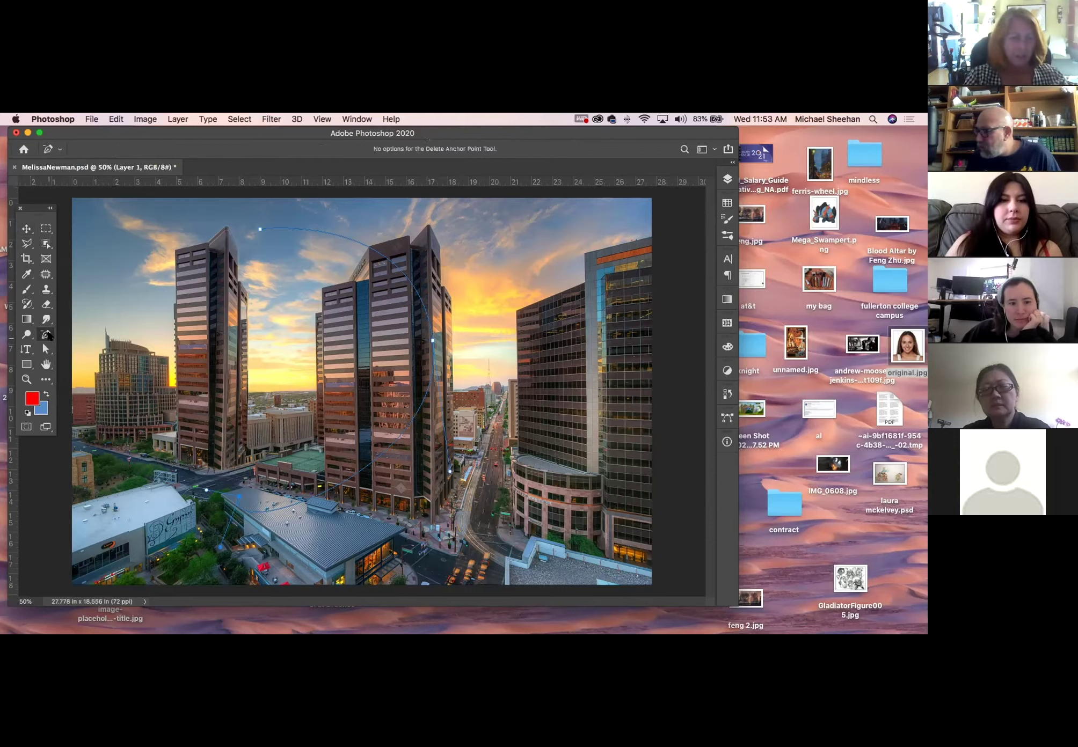
{"action": "left_click", "coordinate": [46, 333]}
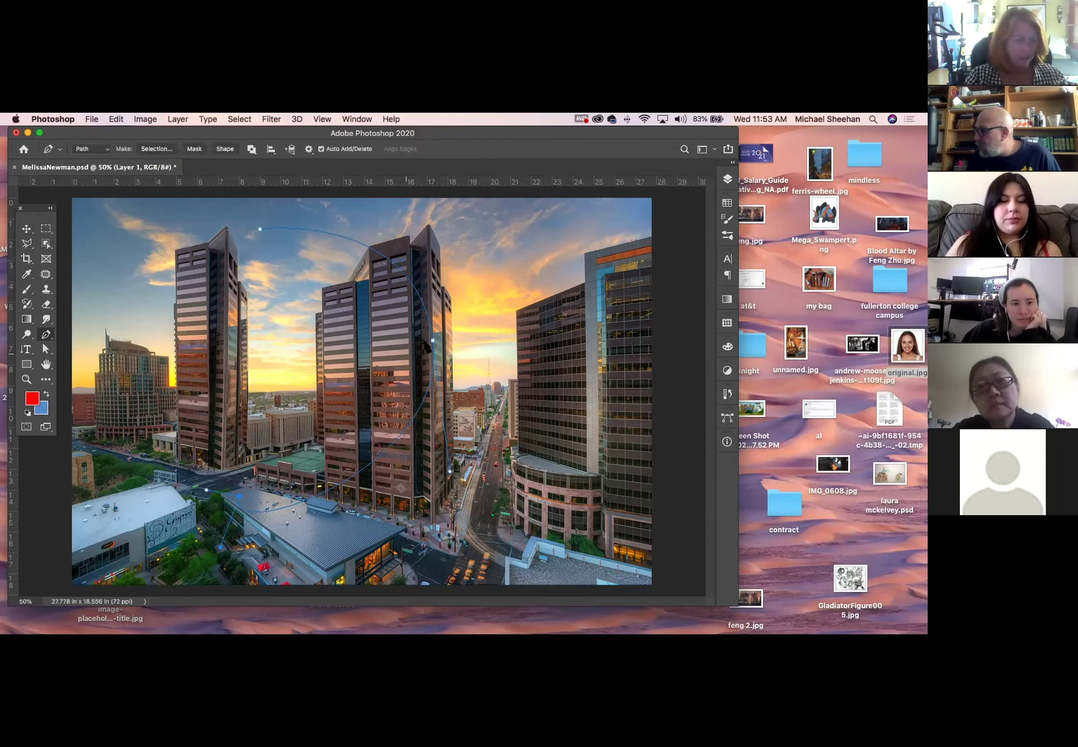
{"action": "key", "text": "v"}
{"action": "key", "text": "p"}
{"action": "left_click", "coordinate": [433, 341]}
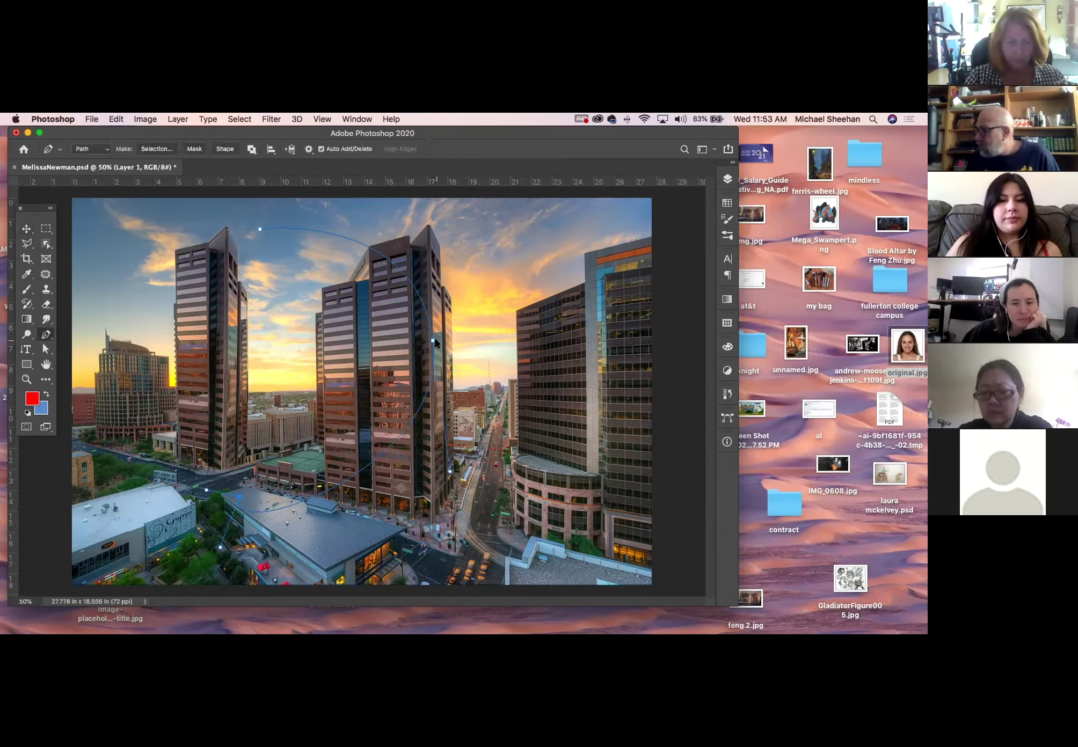
{"action": "left_click_drag", "start_coordinate": [432, 341], "coordinate": [439, 323]}
{"action": "left_click_drag", "start_coordinate": [441, 340], "coordinate": [383, 352]}
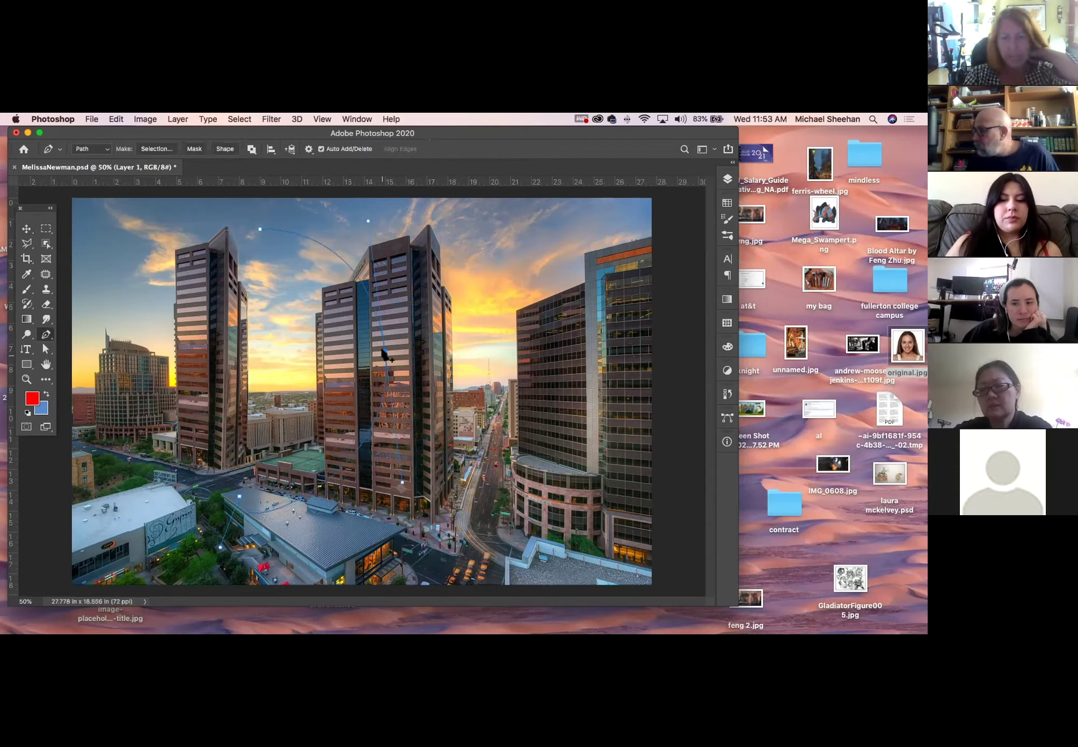
{"action": "left_click_drag", "start_coordinate": [382, 350], "coordinate": [390, 357]}
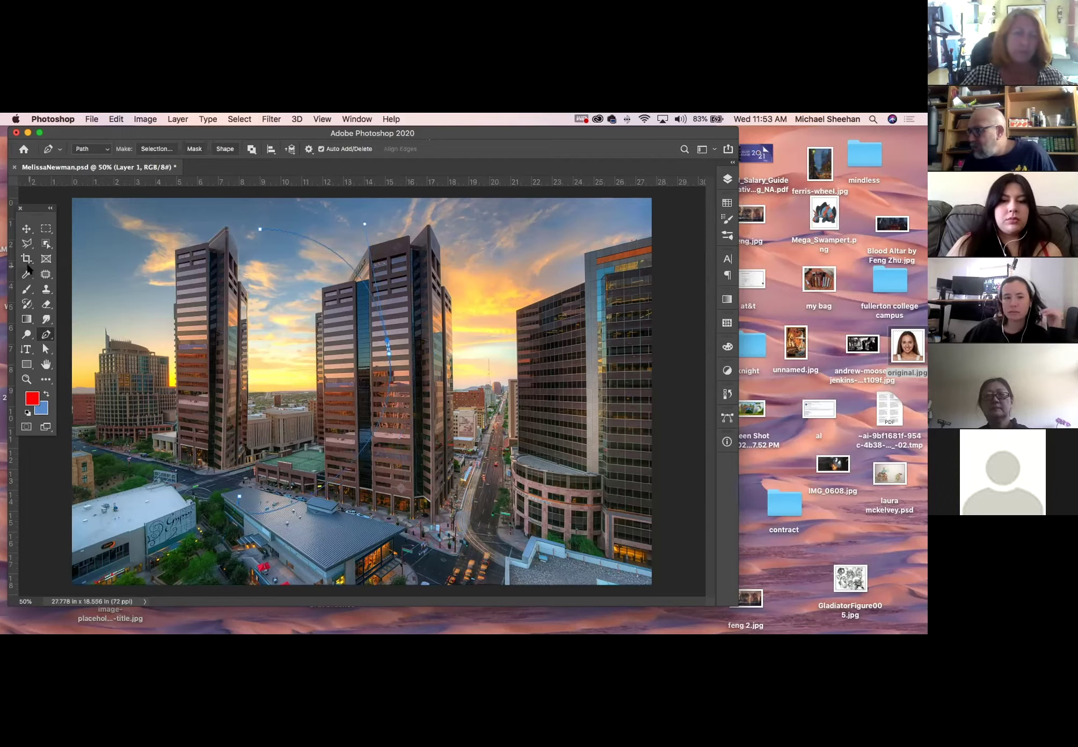
Remove the extra anchor beside the path's middle anchor on the central tower with the Delete Anchor Point tool
{"action": "left_click", "coordinate": [46, 334]}
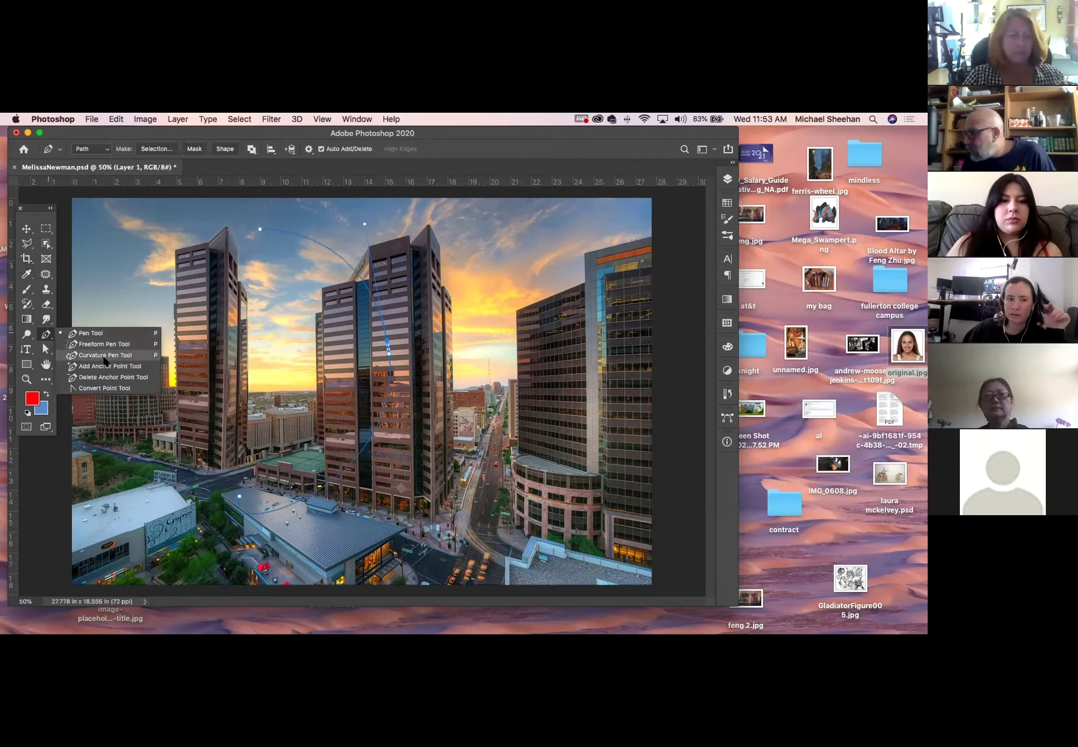
{"action": "left_click", "coordinate": [111, 377]}
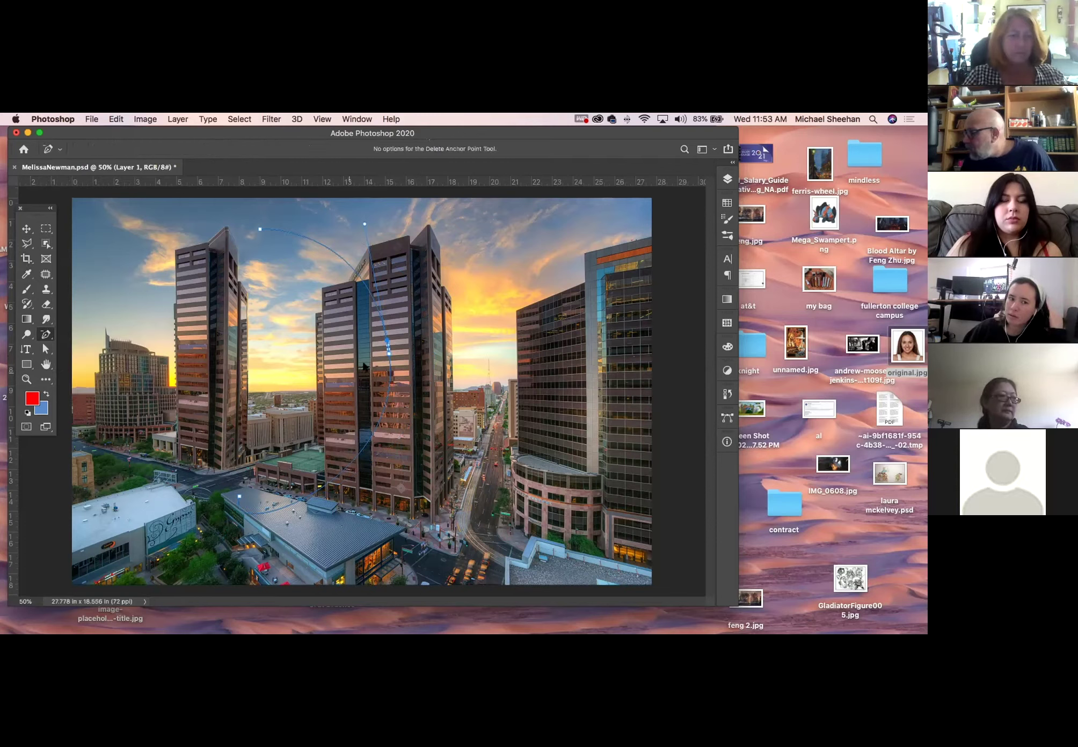
{"action": "left_click", "coordinate": [388, 352]}
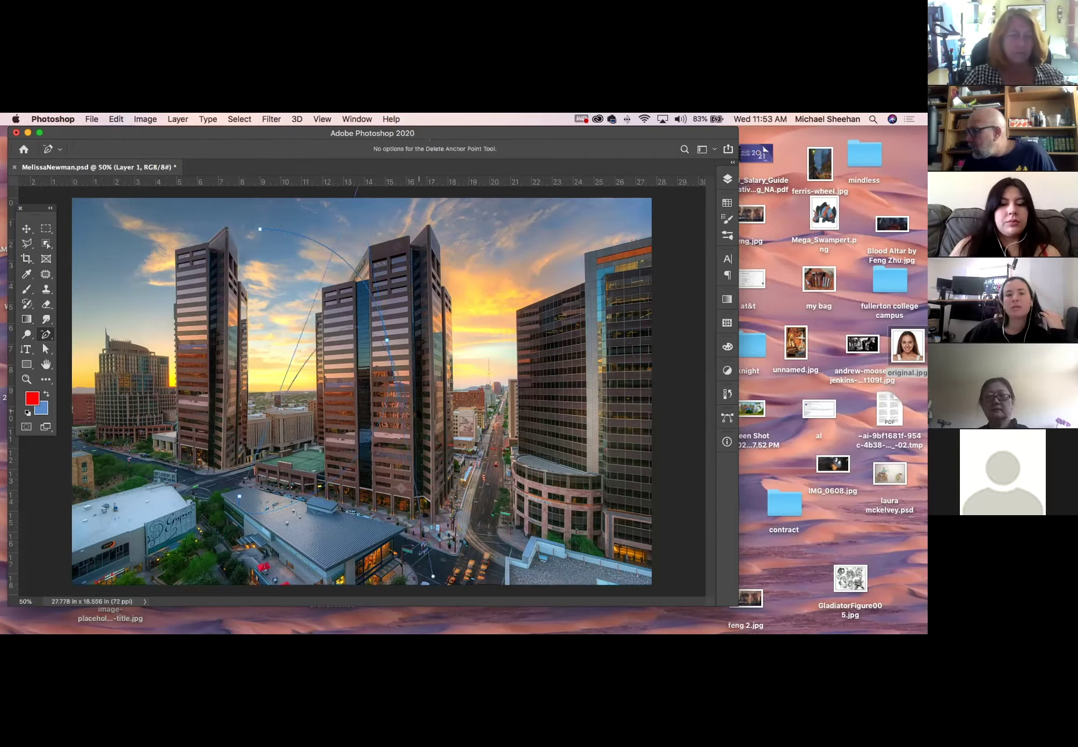
Shift the CITYSCAPE copy layer right and slightly down with the Move tool, and close the student's file without saving
{"action": "left_click", "coordinate": [26, 229]}
{"action": "left_click", "coordinate": [86, 231]}
{"action": "mouse_move", "coordinate": [385, 342]}
{"action": "left_mouse_down"}
{"action": "mouse_move", "coordinate": [493, 301]}
{"action": "mouse_move", "coordinate": [394, 364]}
{"action": "left_mouse_up"}
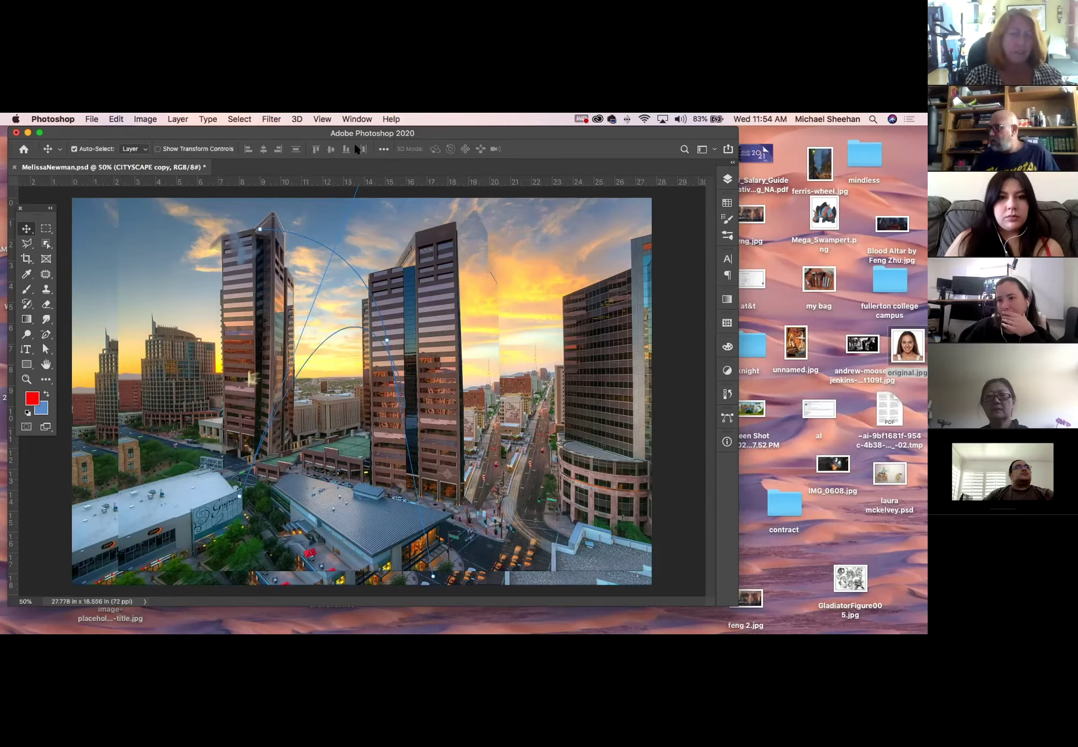
{"action": "left_click", "coordinate": [14, 167]}
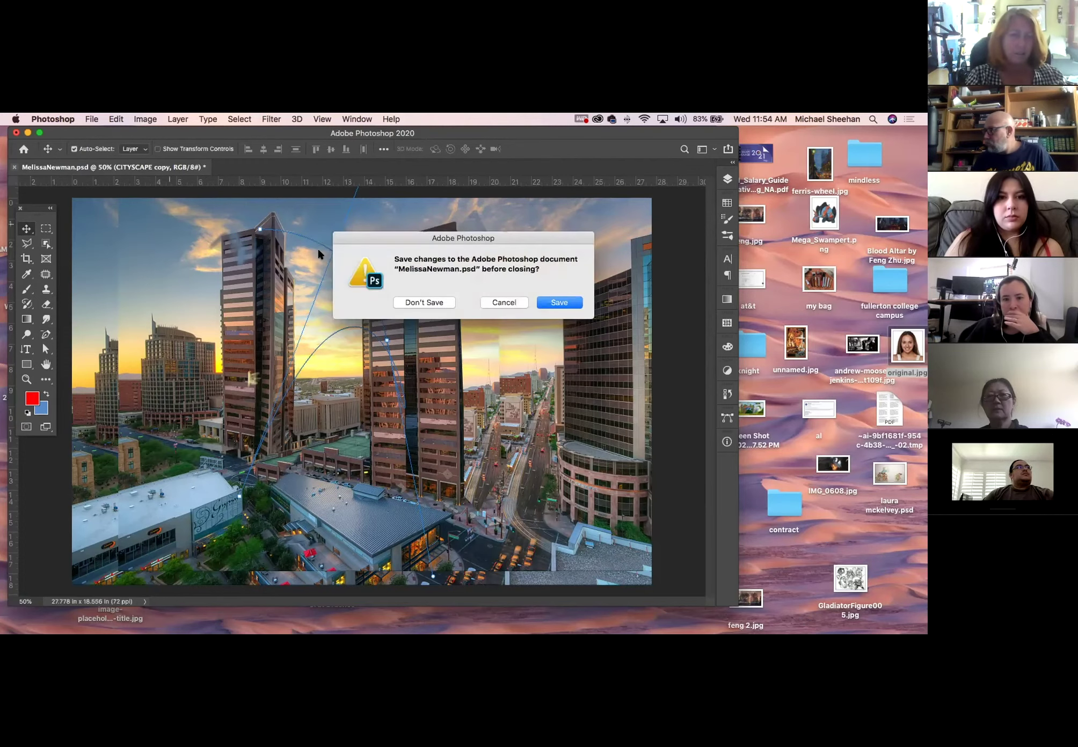
{"action": "left_click", "coordinate": [423, 303]}
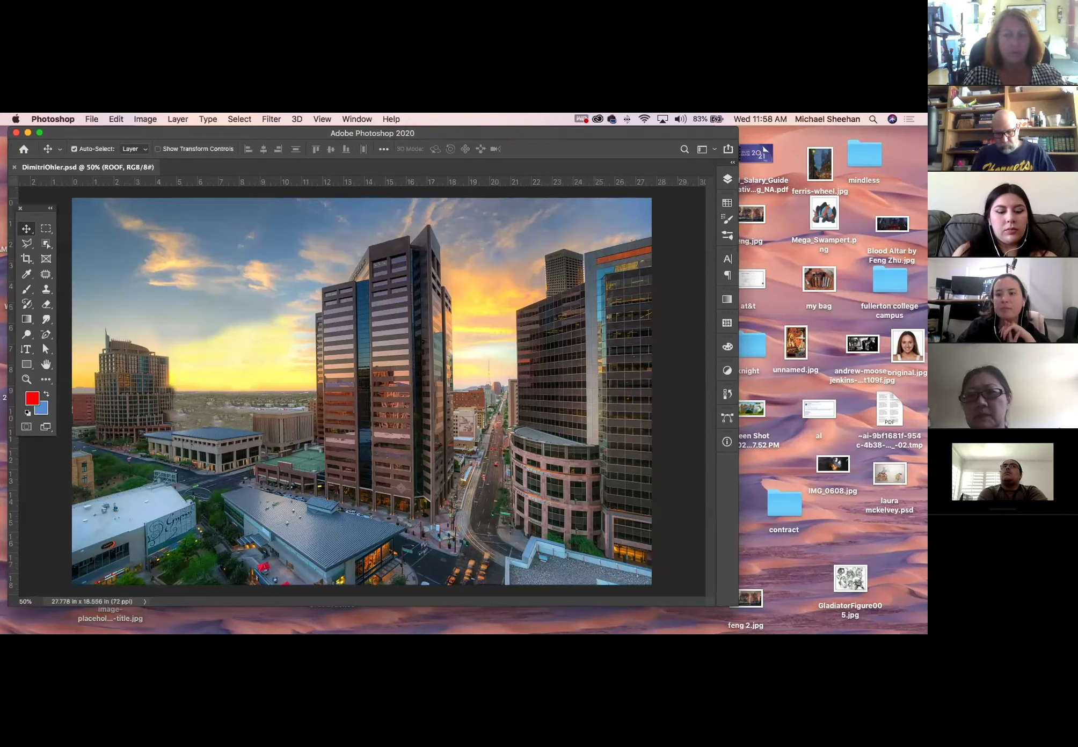
Try moving the rounded building's PEN TOOL SELECTION layer upward, undo the move, and select the CITYSCAPE COPY layer
{"action": "left_click_drag", "start_coordinate": [538, 456], "coordinate": [537, 420]}
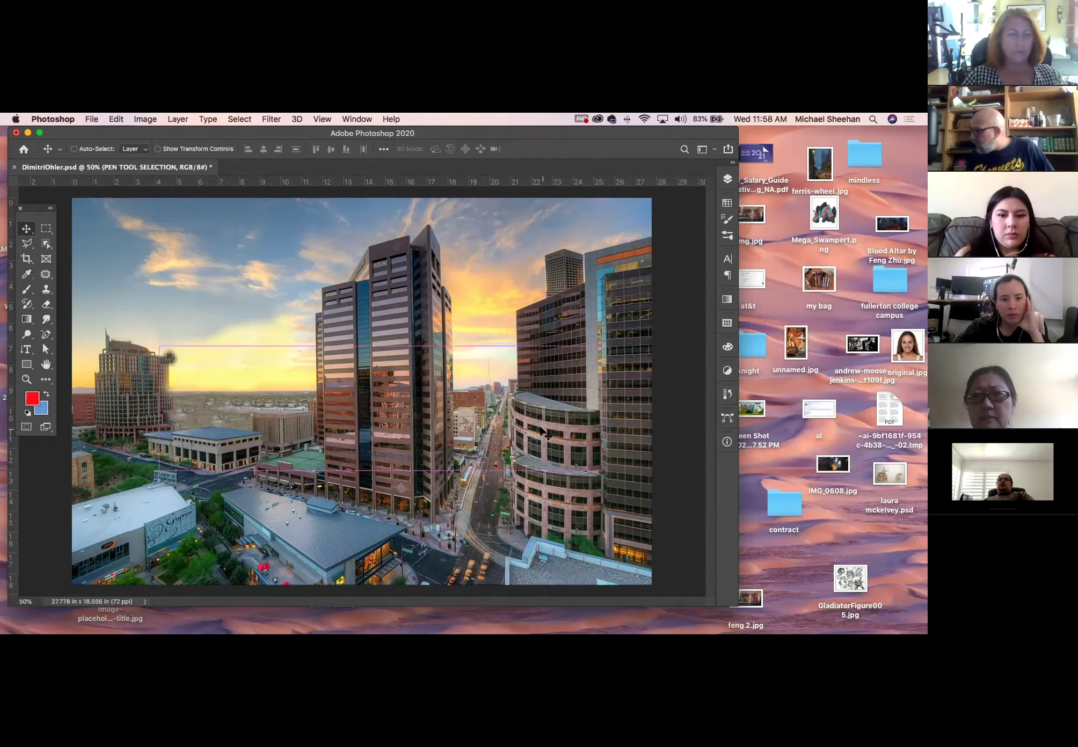
{"action": "key", "text": "super+z"}
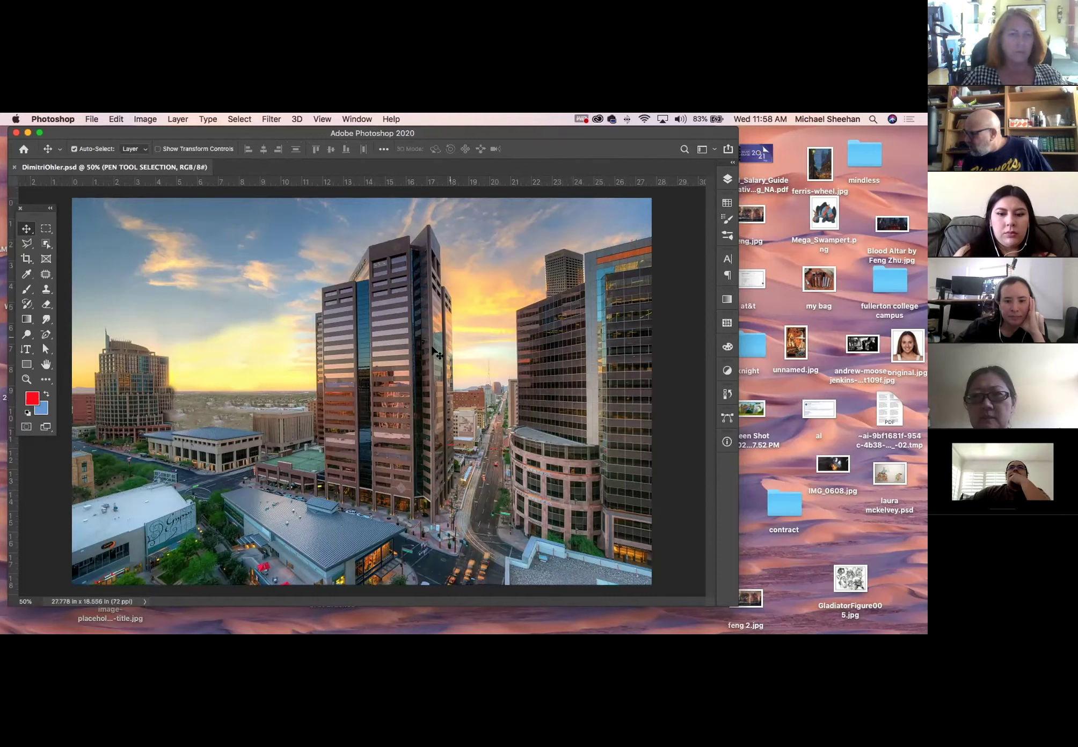
{"action": "left_click", "coordinate": [391, 373]}
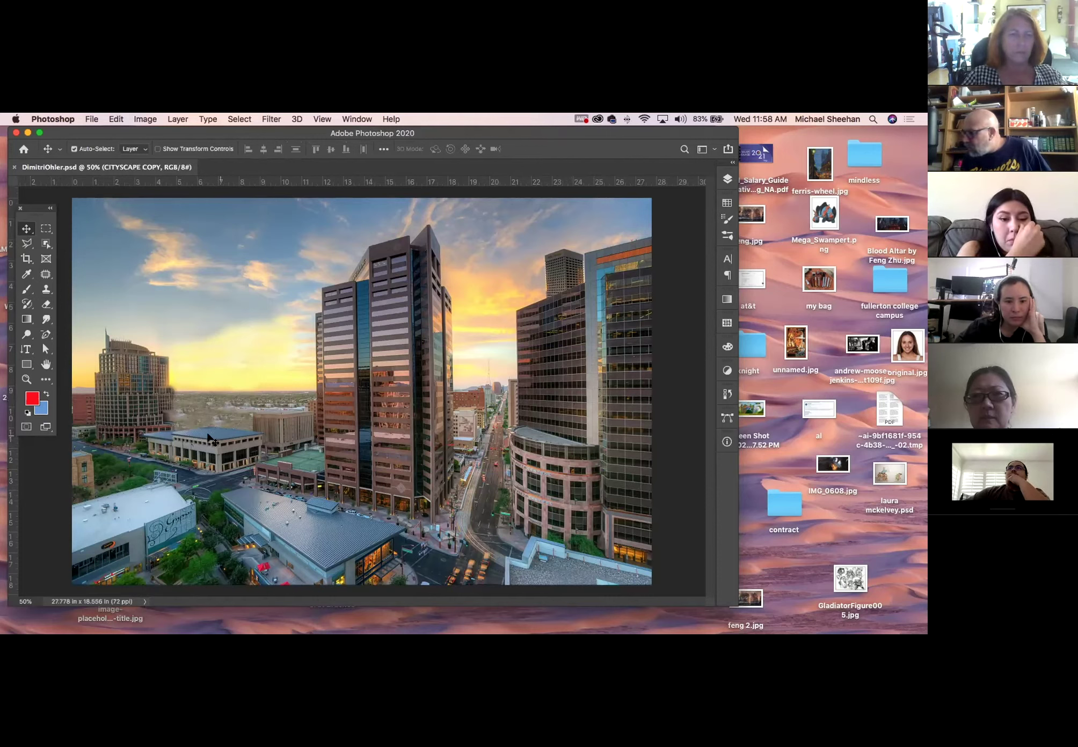
Examine the retouched area left of the central tower with the CITYSCAPE COPY layer and the ROOF group hidden and shown
{"action": "left_click", "coordinate": [26, 379]}
{"action": "left_click_drag", "start_coordinate": [213, 436], "coordinate": [376, 436]}
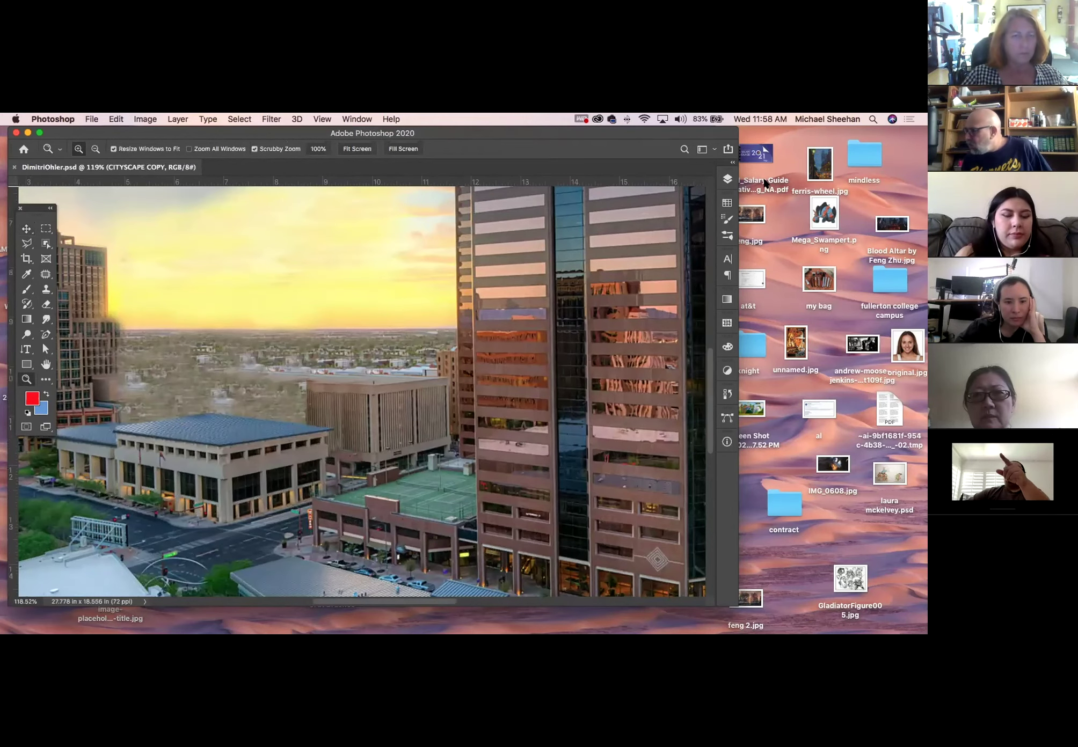
{"action": "left_click", "coordinate": [728, 179]}
{"action": "left_click", "coordinate": [584, 370]}
{"action": "left_click", "coordinate": [585, 371]}
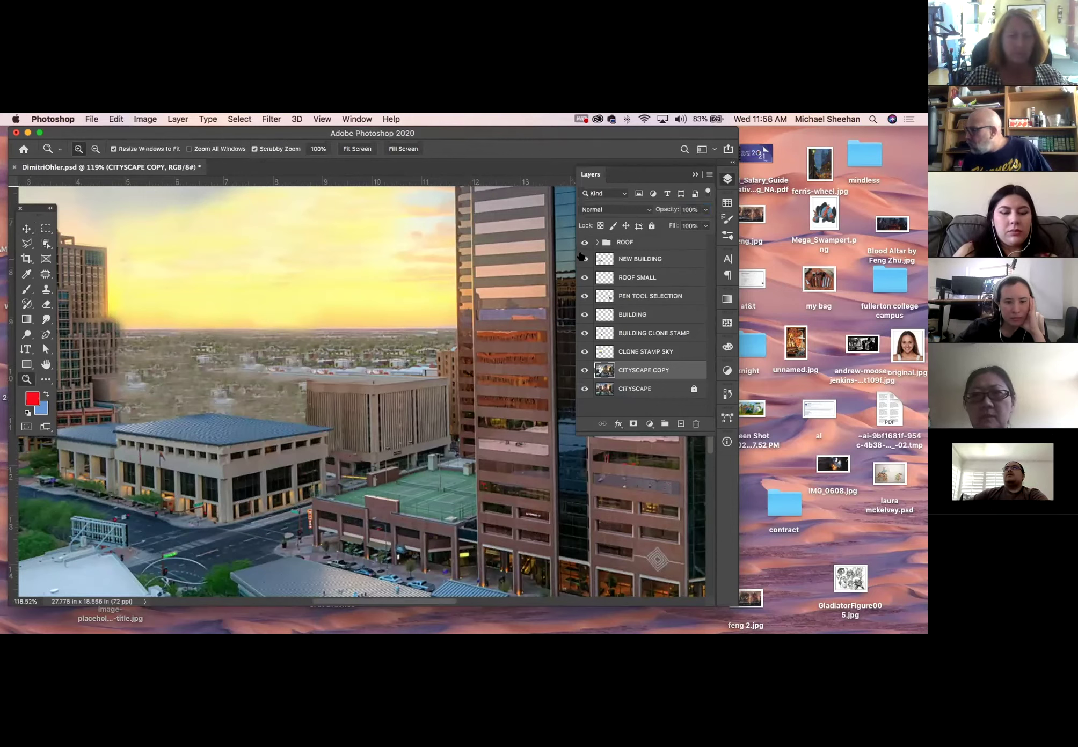
{"action": "left_click", "coordinate": [584, 242]}
{"action": "left_click", "coordinate": [584, 242]}
{"action": "left_click", "coordinate": [584, 242]}
{"action": "left_click", "coordinate": [584, 242]}
{"action": "left_click", "coordinate": [605, 242]}
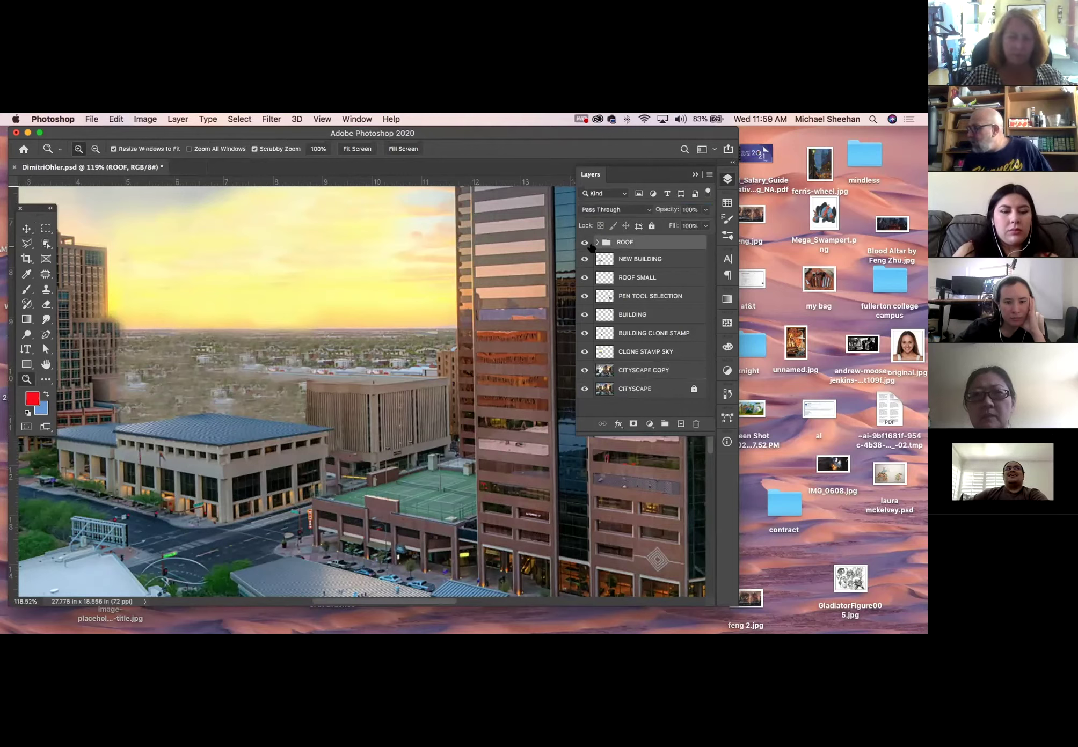
{"action": "left_click", "coordinate": [584, 242]}
{"action": "left_click", "coordinate": [584, 243]}
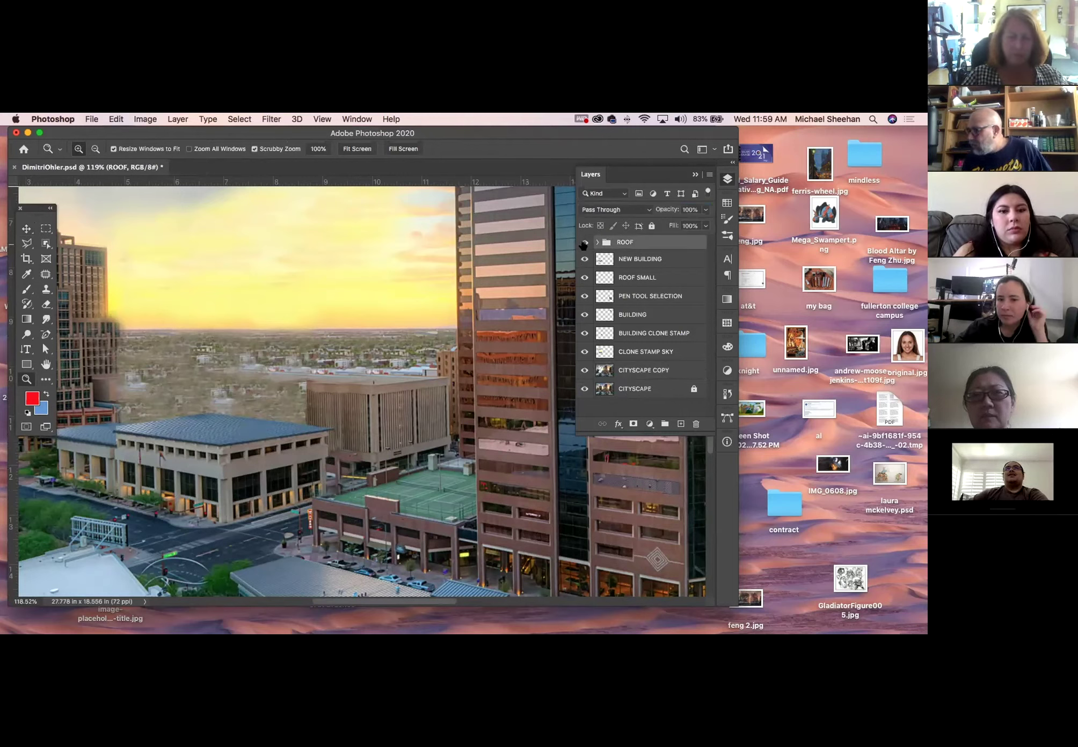
Check what the NEW BUILDING and ROOF SMALL layers contribute by hiding and showing each
{"action": "left_click", "coordinate": [584, 259]}
{"action": "left_click", "coordinate": [584, 259]}
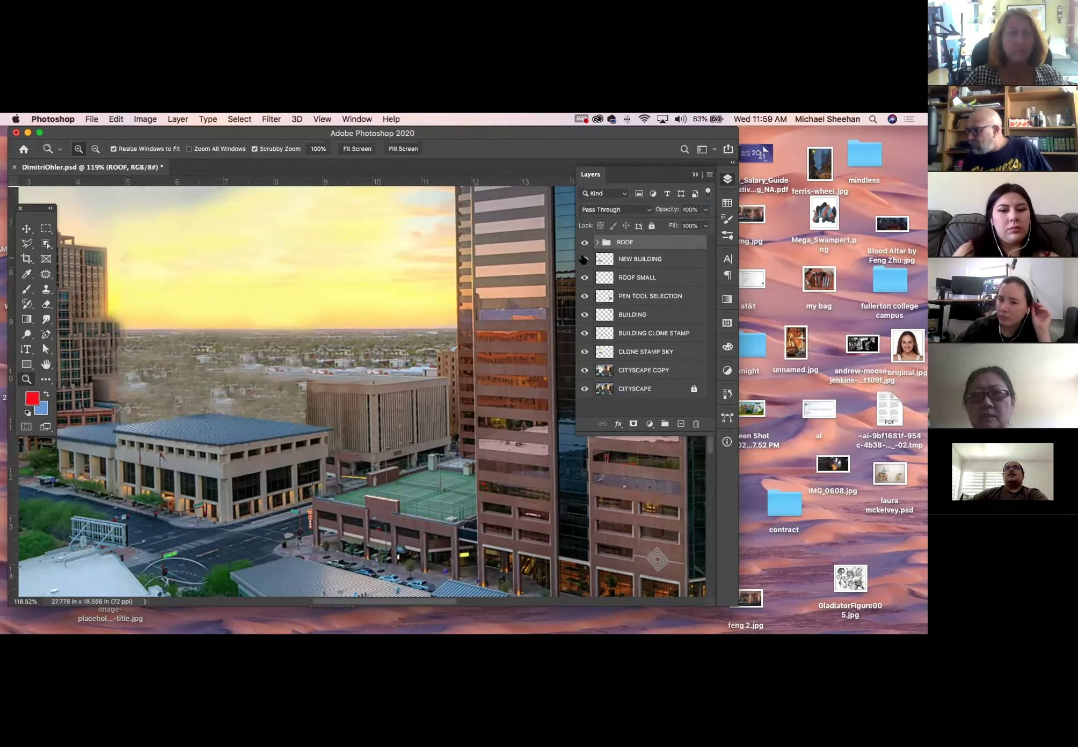
{"action": "left_click", "coordinate": [584, 277]}
{"action": "left_click", "coordinate": [584, 277]}
{"action": "left_click", "coordinate": [584, 277]}
{"action": "left_click", "coordinate": [584, 278]}
Check what the PEN TOOL SELECTION and BUILDING CLONE STAMP layers contribute by hiding and showing each
{"action": "left_click", "coordinate": [584, 296]}
{"action": "left_click", "coordinate": [584, 297]}
{"action": "left_click", "coordinate": [584, 296]}
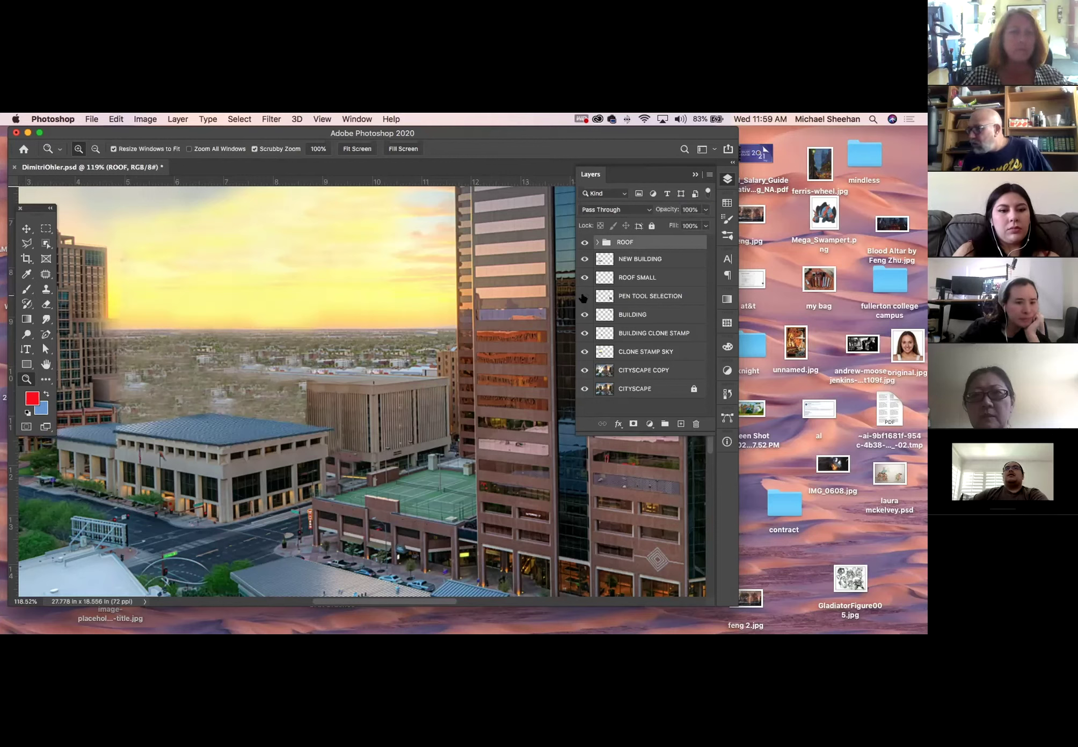
{"action": "left_click", "coordinate": [584, 296]}
{"action": "left_click", "coordinate": [584, 333]}
{"action": "left_click", "coordinate": [584, 333]}
{"action": "left_click", "coordinate": [584, 333]}
{"action": "left_click", "coordinate": [584, 333]}
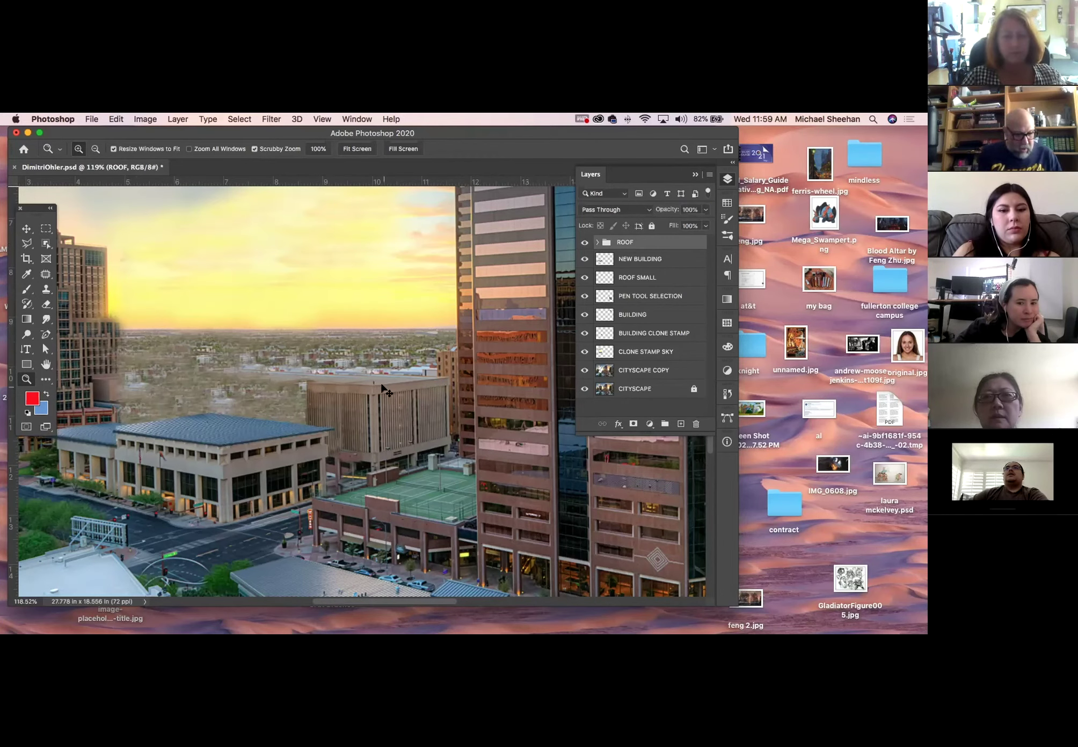
Compare the image with the CLONE STAMP SKY layer hidden and shown, select that layer, and put the layer list away
{"action": "key", "text": "super+minus"}
{"action": "key", "text": "super+minus"}
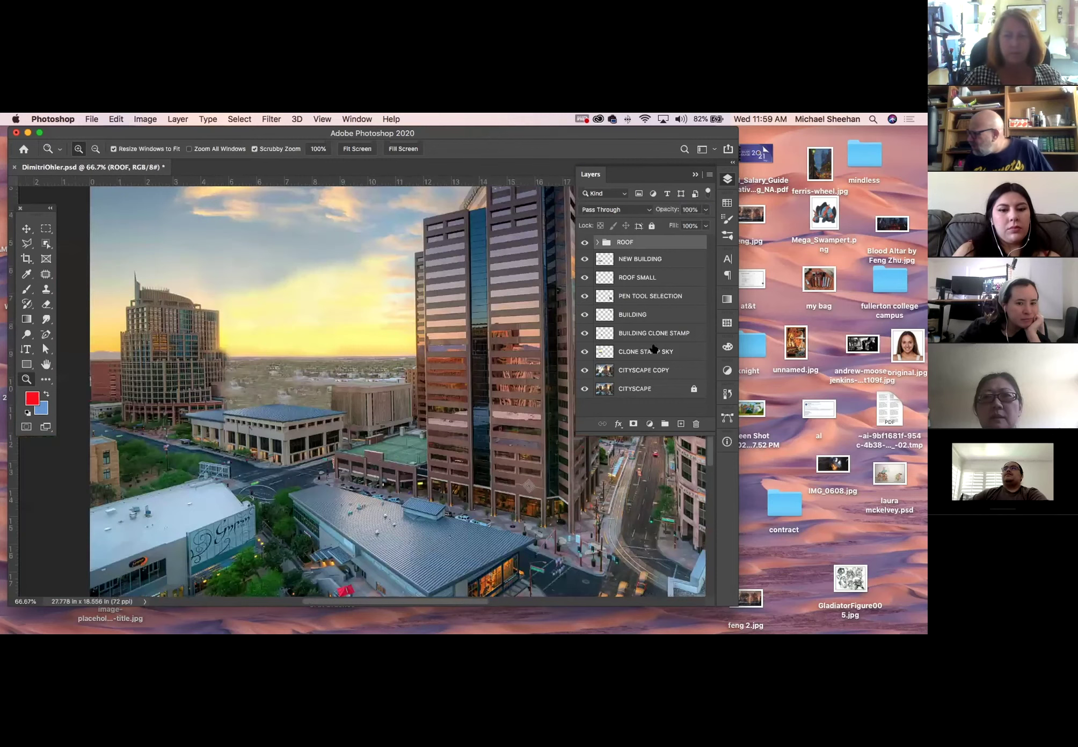
{"action": "left_click", "coordinate": [584, 352]}
{"action": "left_click", "coordinate": [584, 352]}
{"action": "left_click", "coordinate": [584, 351]}
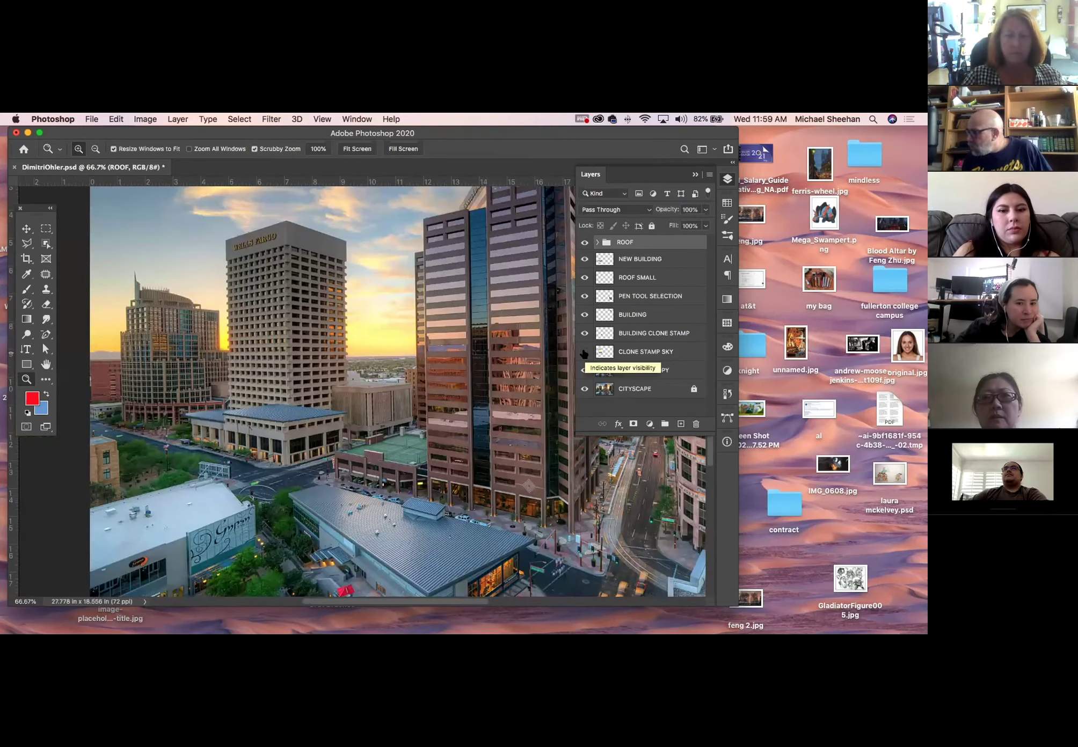
{"action": "left_click", "coordinate": [584, 351]}
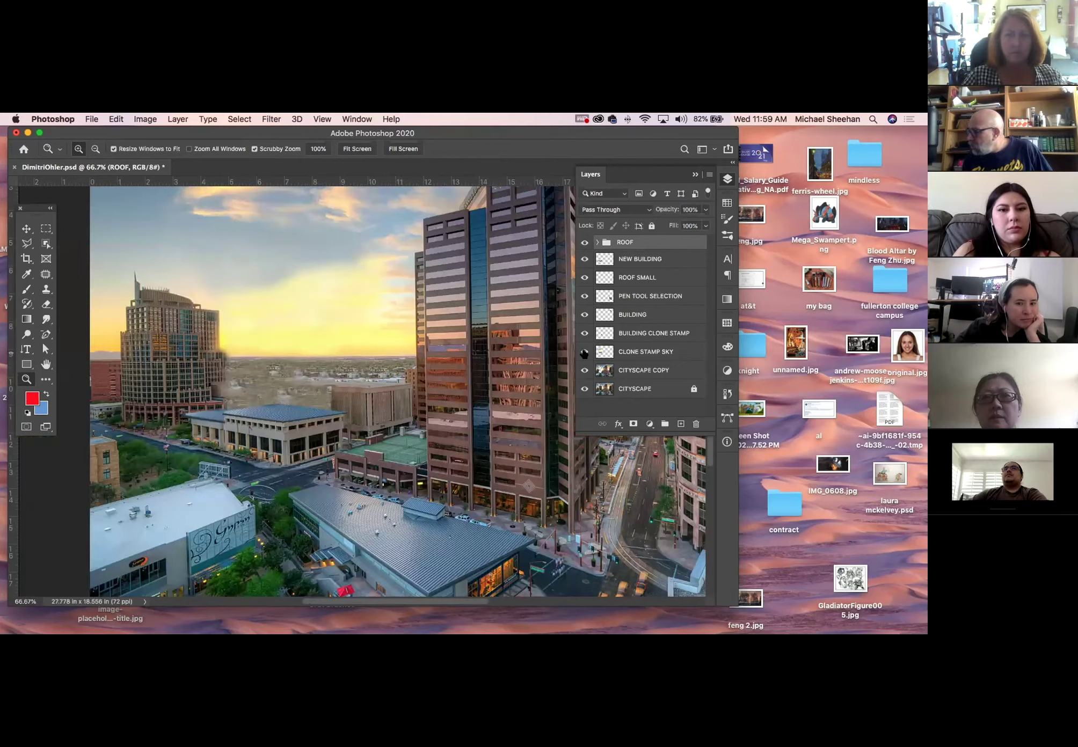
{"action": "left_click", "coordinate": [685, 354]}
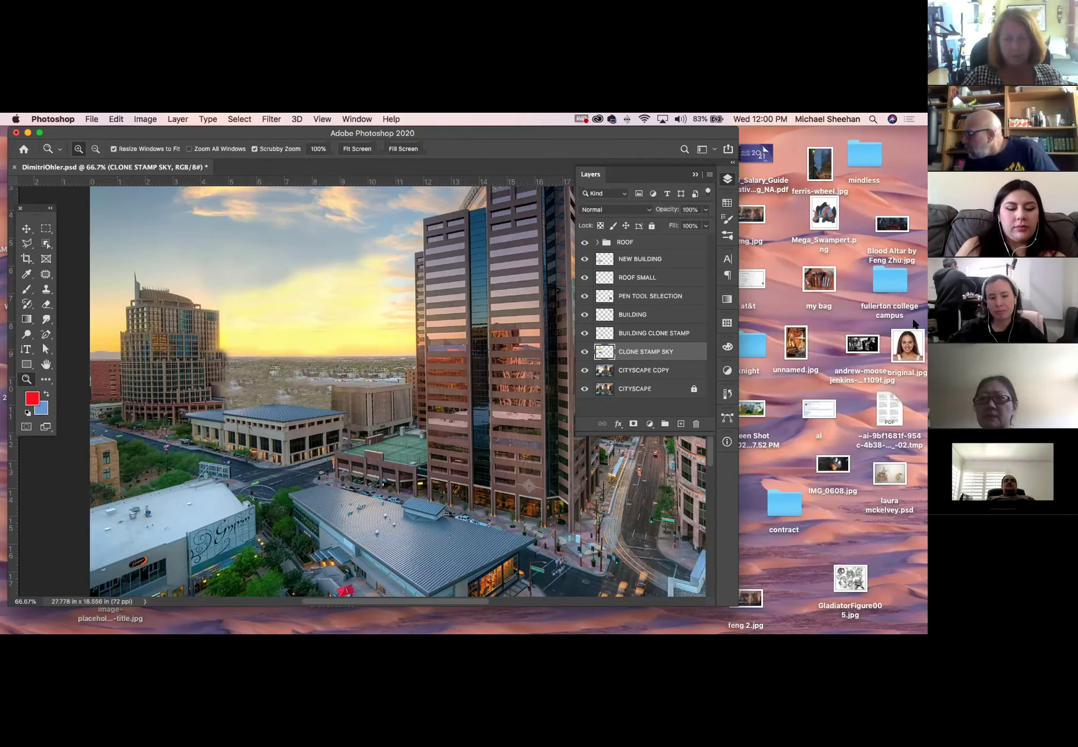
{"action": "left_click", "coordinate": [727, 179]}
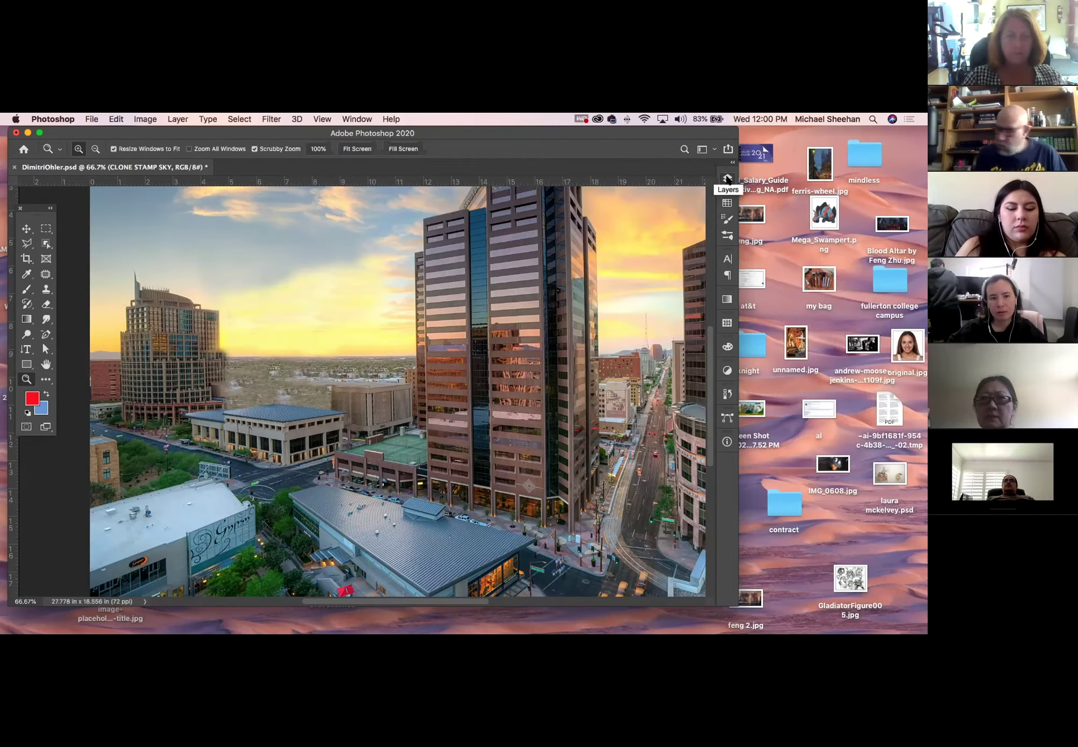
Try shifting the CITYSCAPE COPY layer left with the Move tool, and undo the move
{"action": "key", "text": "super+minus"}
{"action": "key", "text": "v"}
{"action": "left_click_drag", "start_coordinate": [600, 266], "coordinate": [436, 263]}
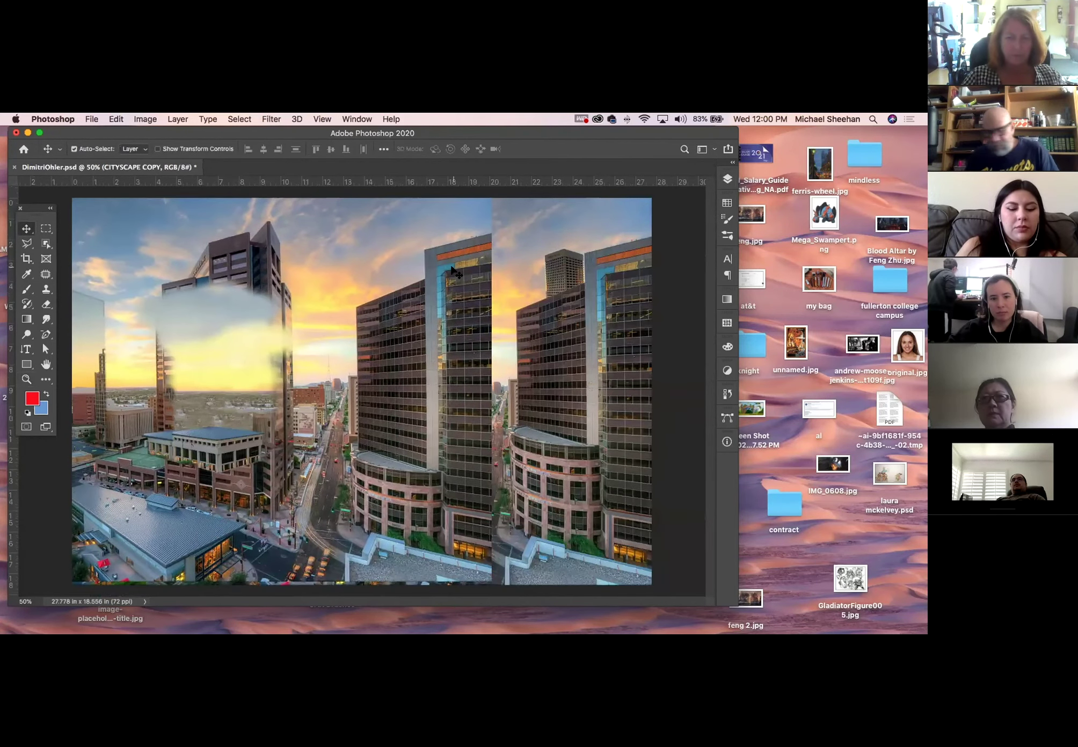
{"action": "key", "text": "super+z"}
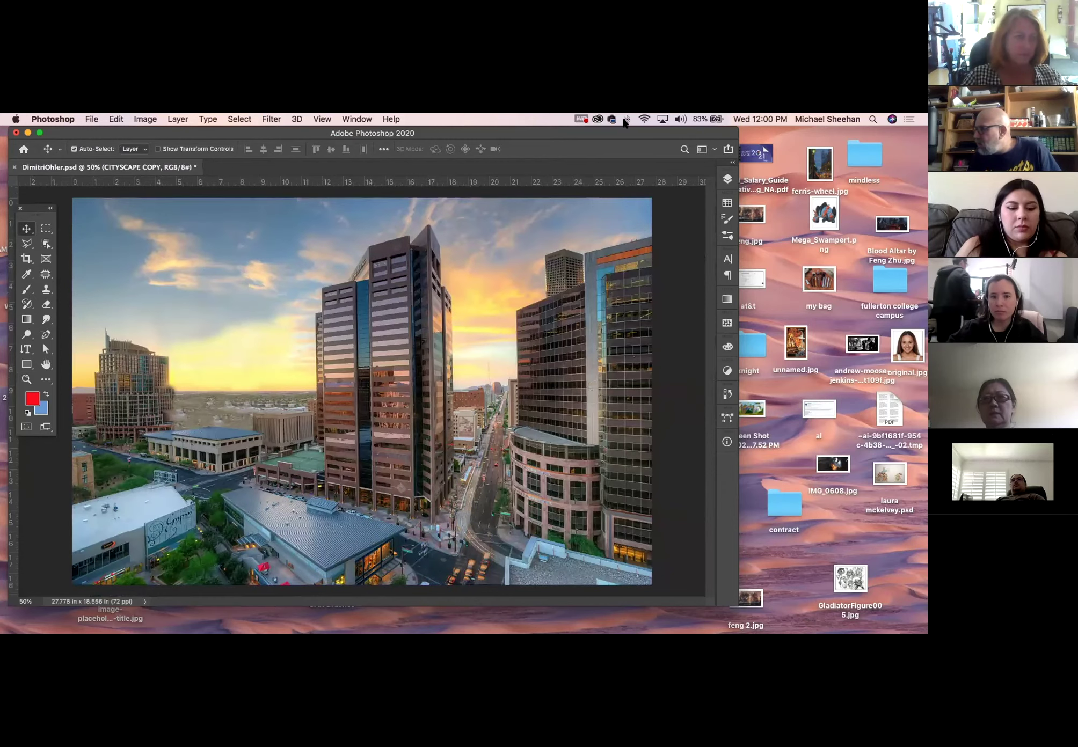
Move the application window slightly right and down, and close the current student's file without saving its changes
{"action": "left_click_drag", "start_coordinate": [605, 129], "coordinate": [624, 139]}
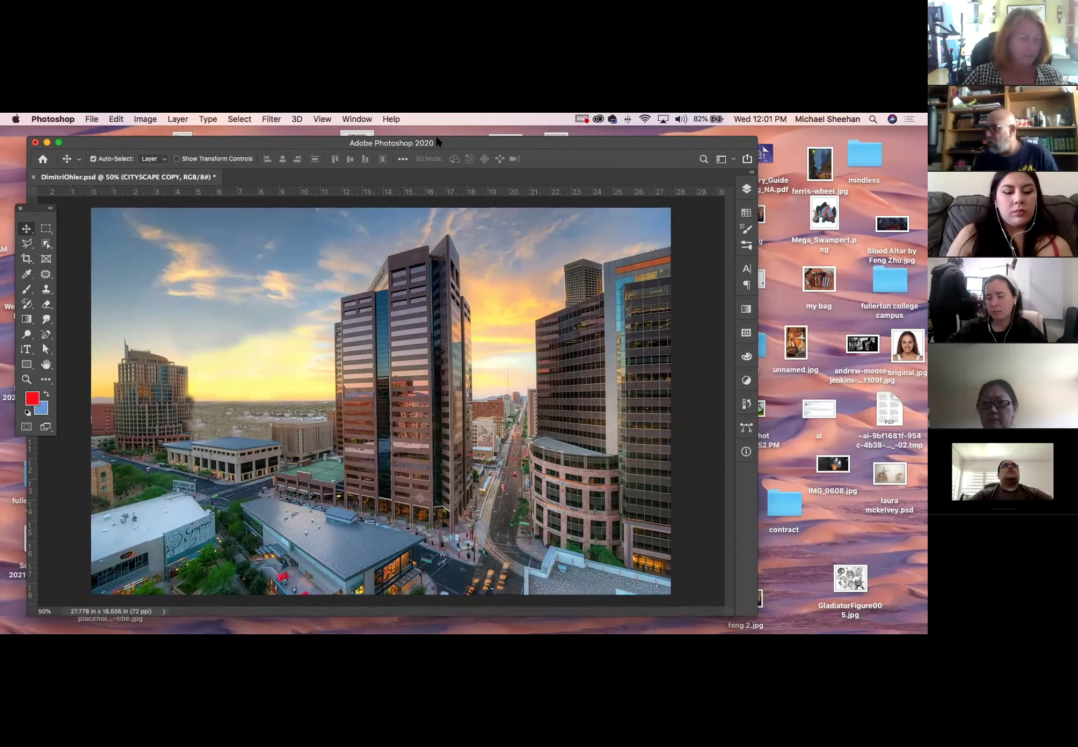
{"action": "left_click", "coordinate": [33, 176]}
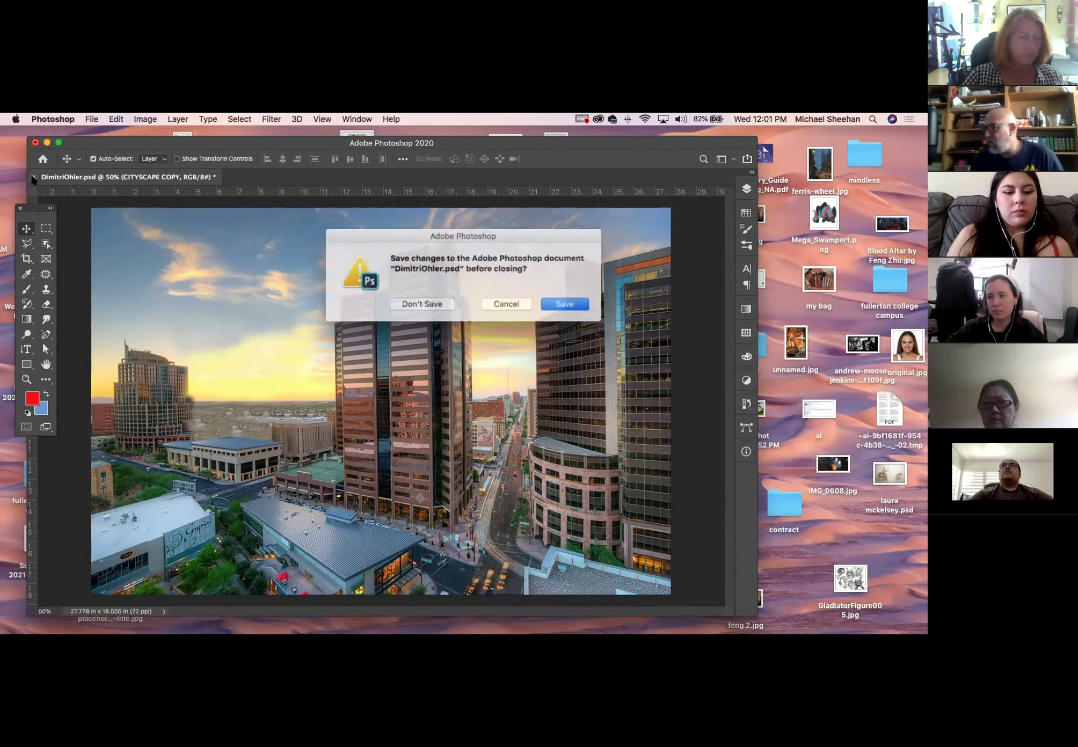
{"action": "left_click", "coordinate": [432, 303]}
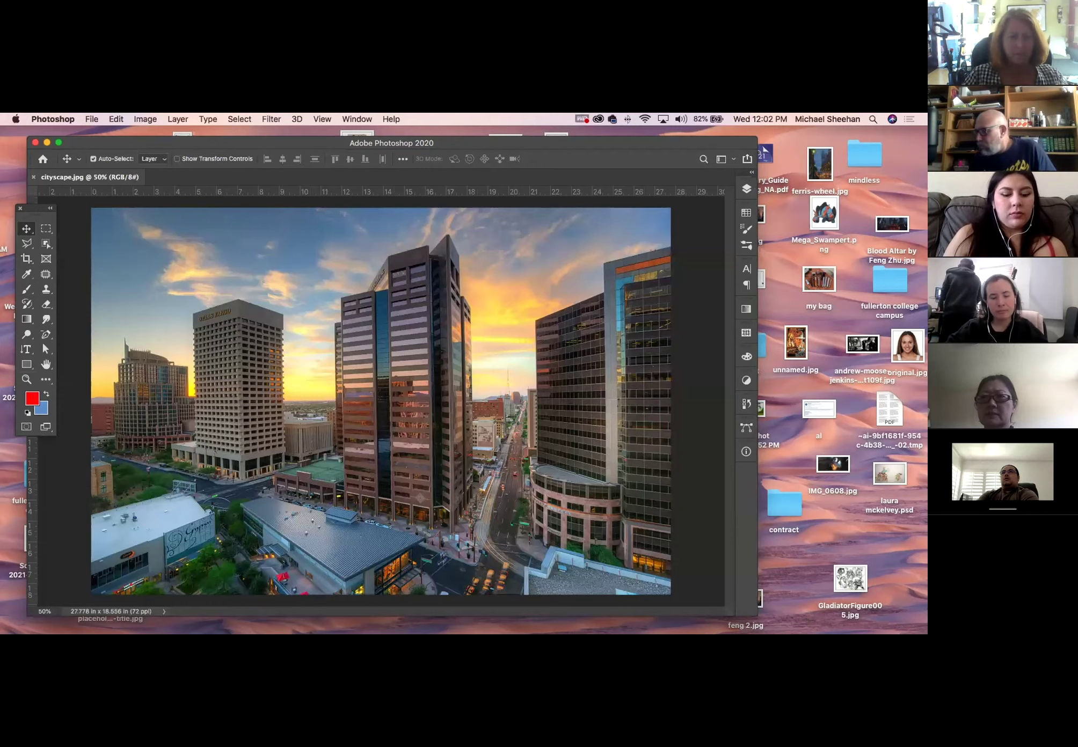
Outline the tall central brown tower and its adjoining green-roofed low building with the Polygonal Lasso as a closed selection
{"action": "left_click", "coordinate": [26, 379]}
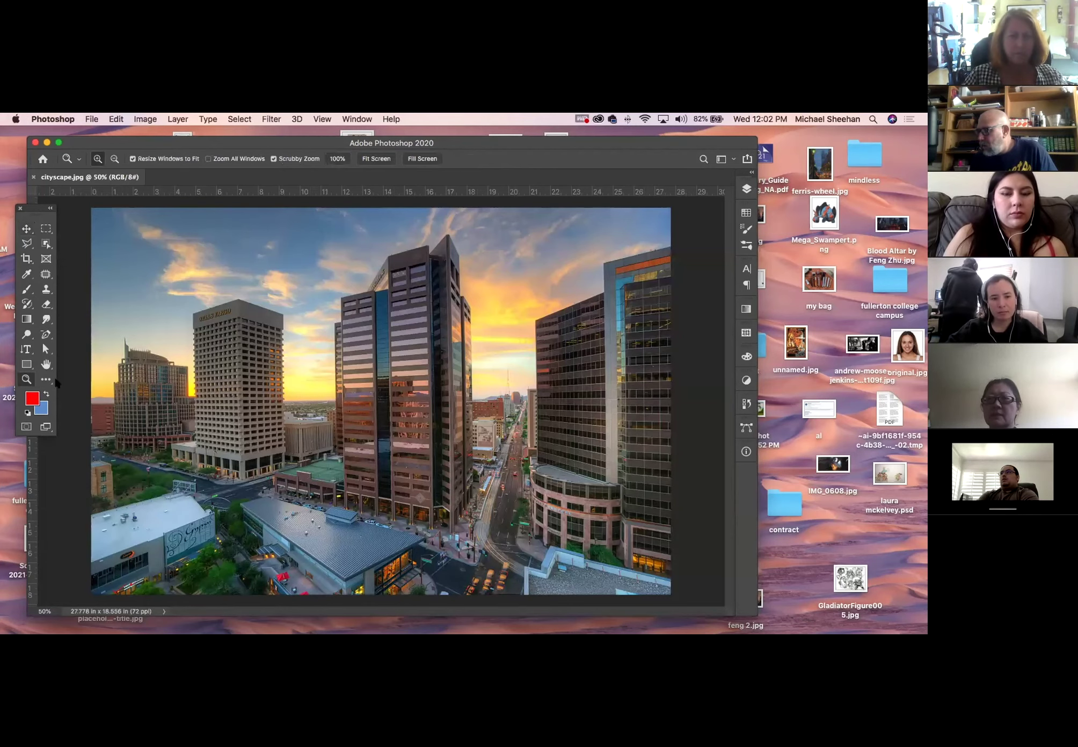
{"action": "left_click", "coordinate": [405, 355]}
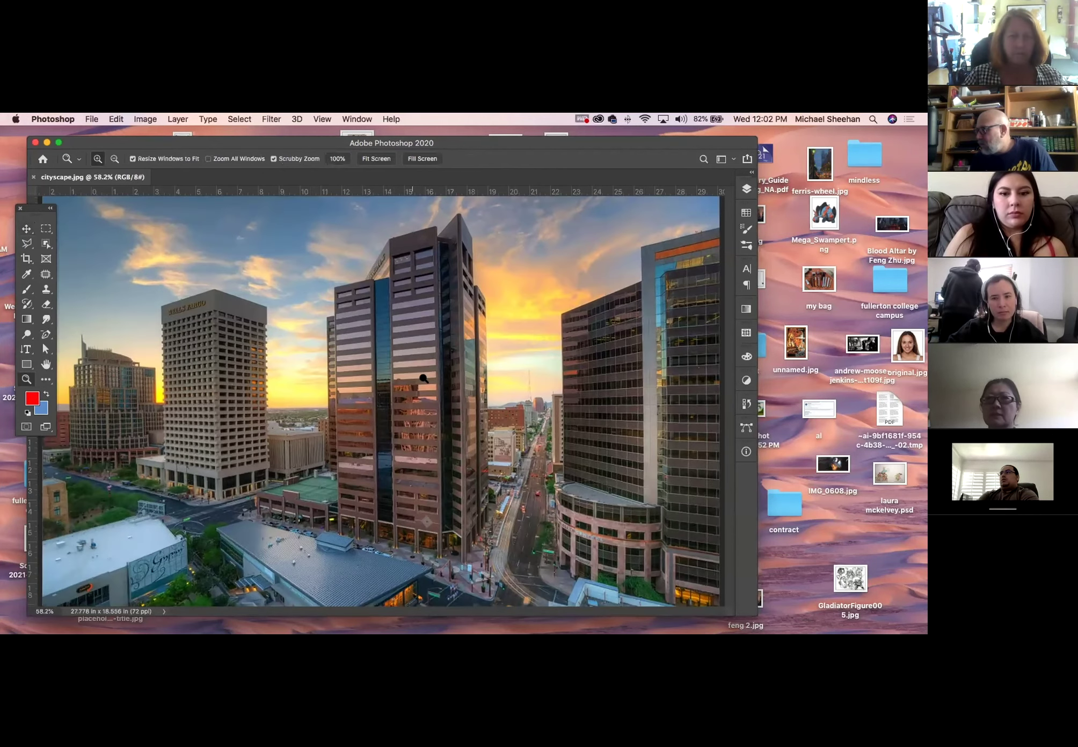
{"action": "left_click", "coordinate": [26, 245]}
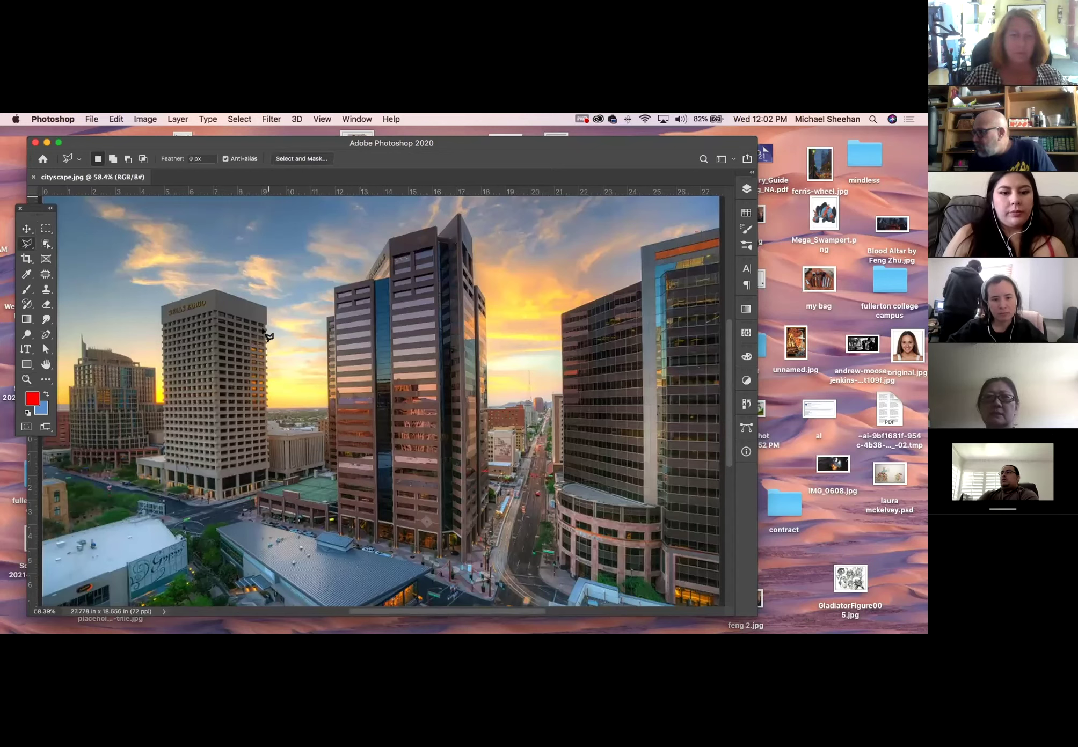
{"action": "left_click", "coordinate": [334, 285]}
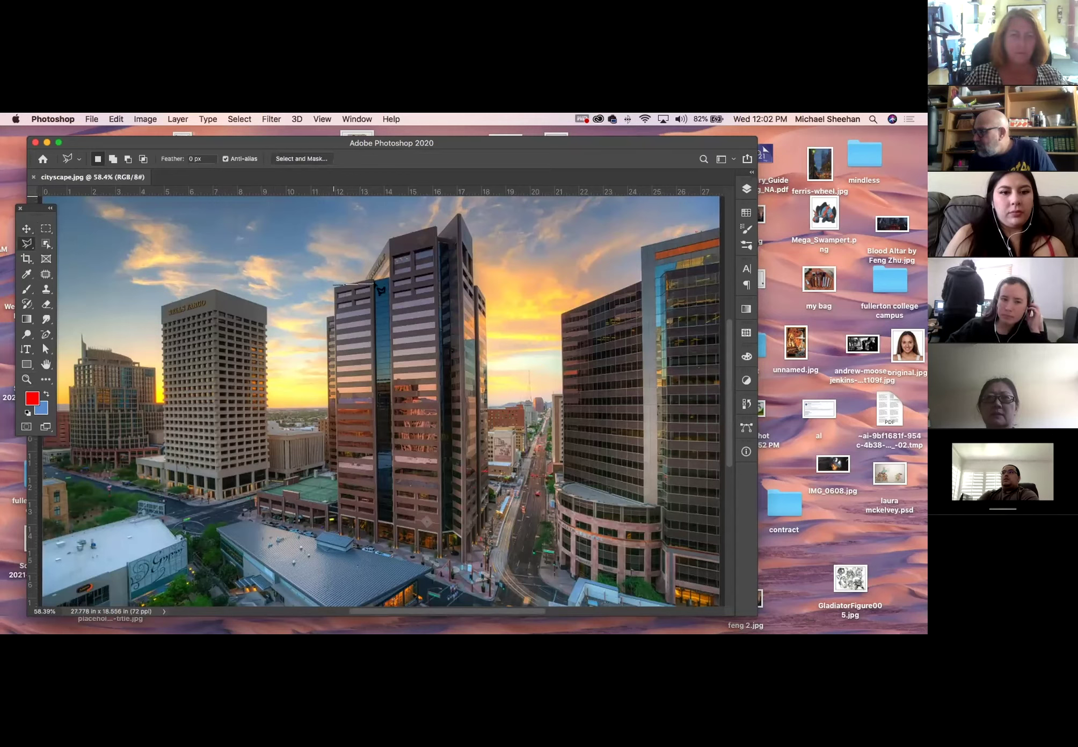
{"action": "left_click", "coordinate": [368, 278]}
{"action": "left_click", "coordinate": [390, 236]}
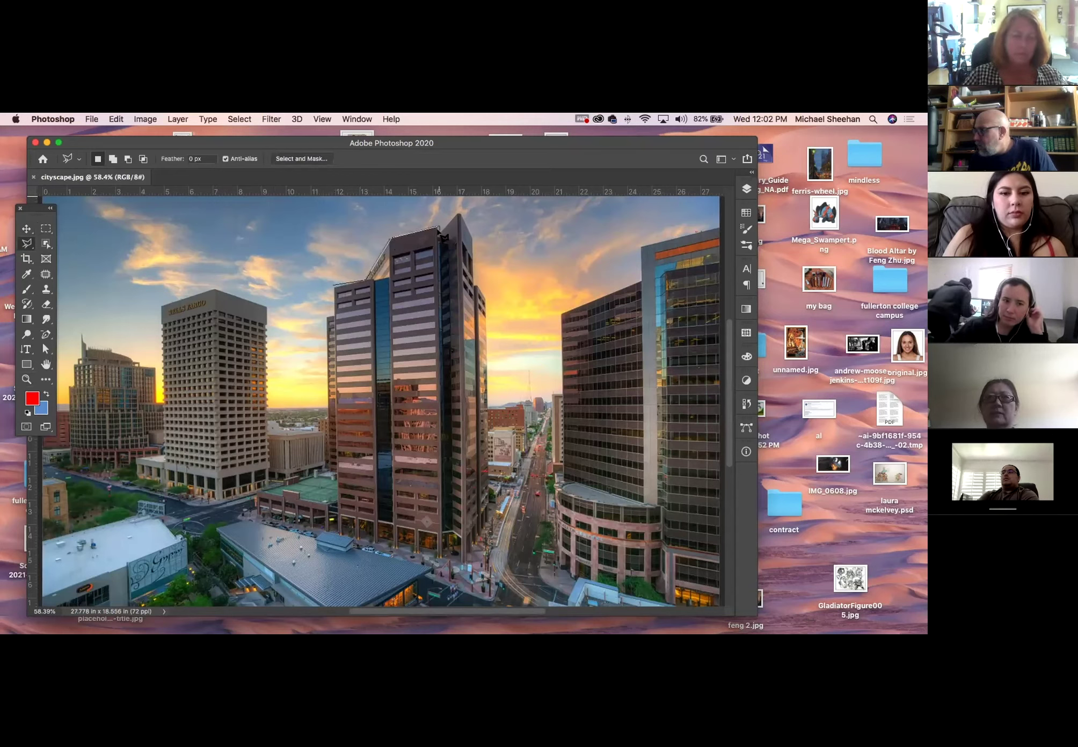
{"action": "left_click", "coordinate": [437, 228]}
{"action": "left_click", "coordinate": [460, 213]}
{"action": "left_click", "coordinate": [474, 244]}
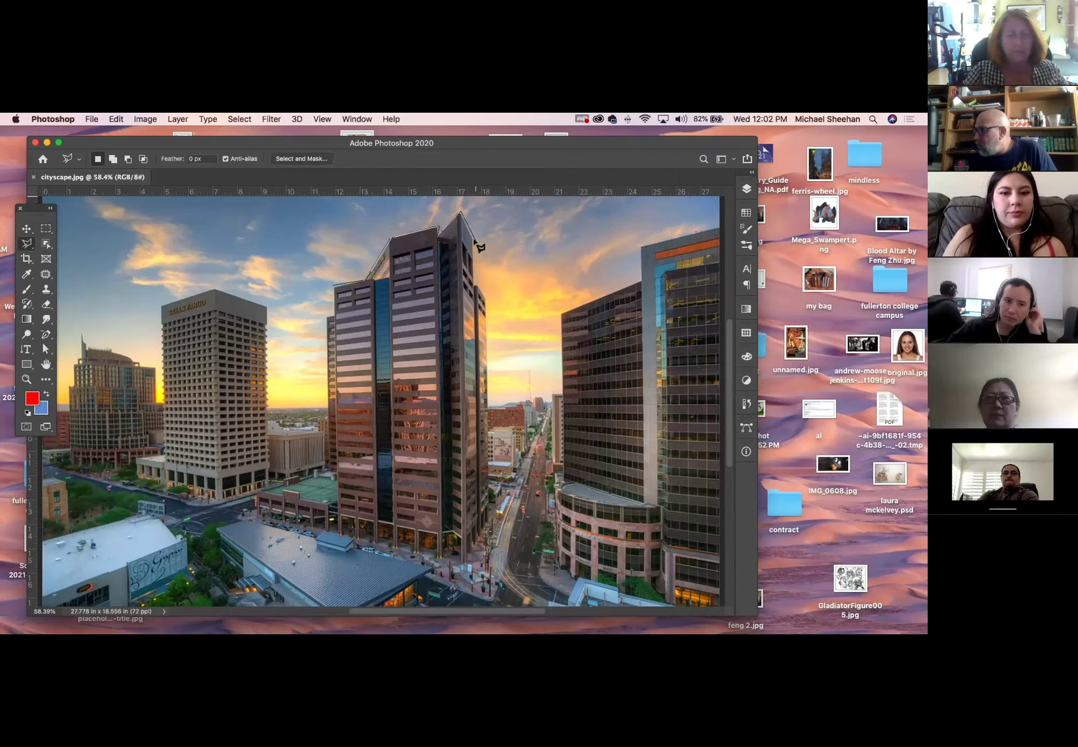
{"action": "left_click", "coordinate": [486, 299]}
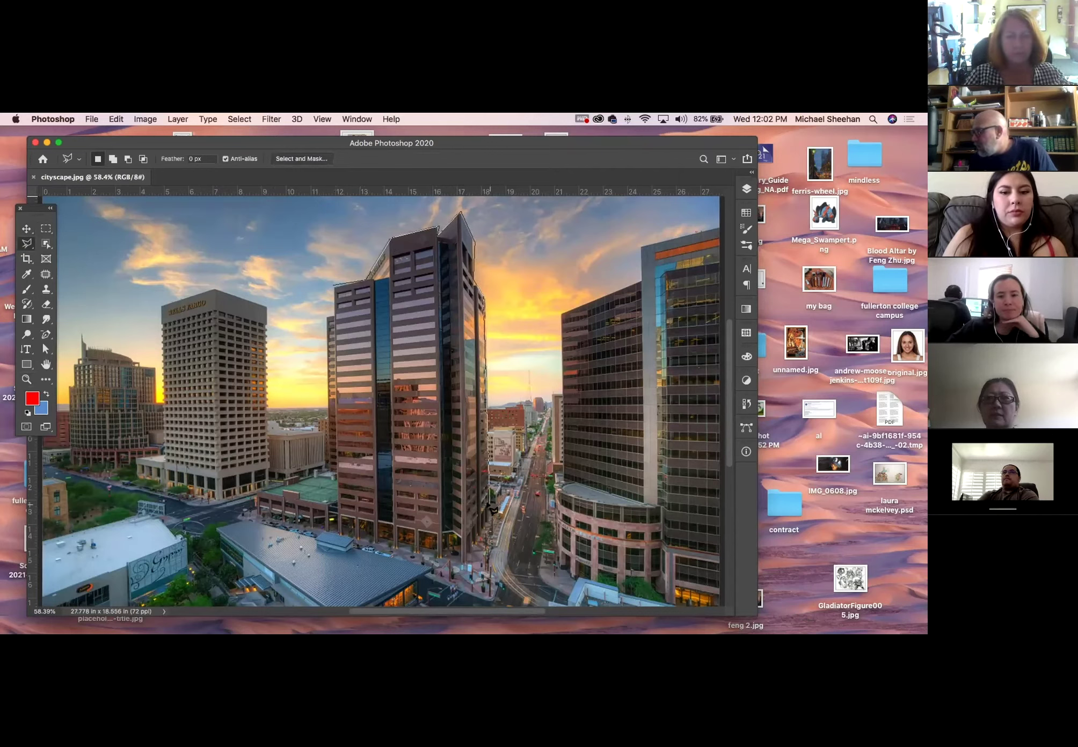
{"action": "left_click", "coordinate": [488, 478]}
{"action": "left_click", "coordinate": [501, 486]}
{"action": "left_click", "coordinate": [470, 556]}
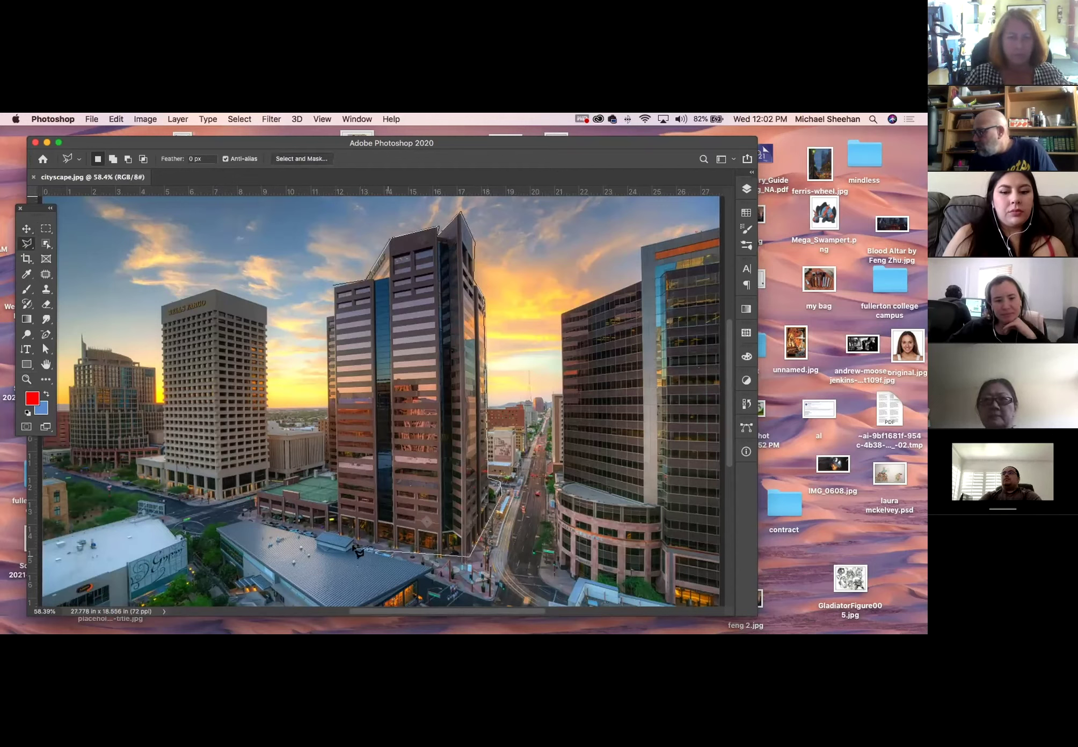
{"action": "left_click", "coordinate": [252, 518]}
{"action": "left_click", "coordinate": [253, 495]}
{"action": "left_click", "coordinate": [323, 472]}
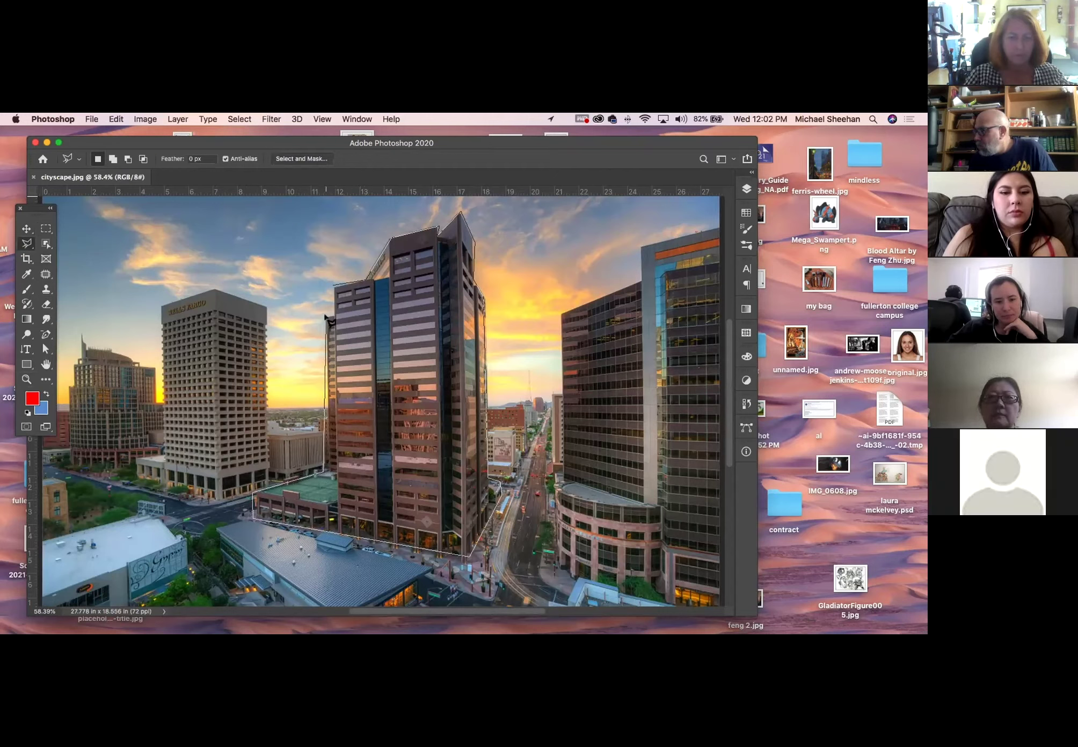
{"action": "left_click", "coordinate": [334, 289]}
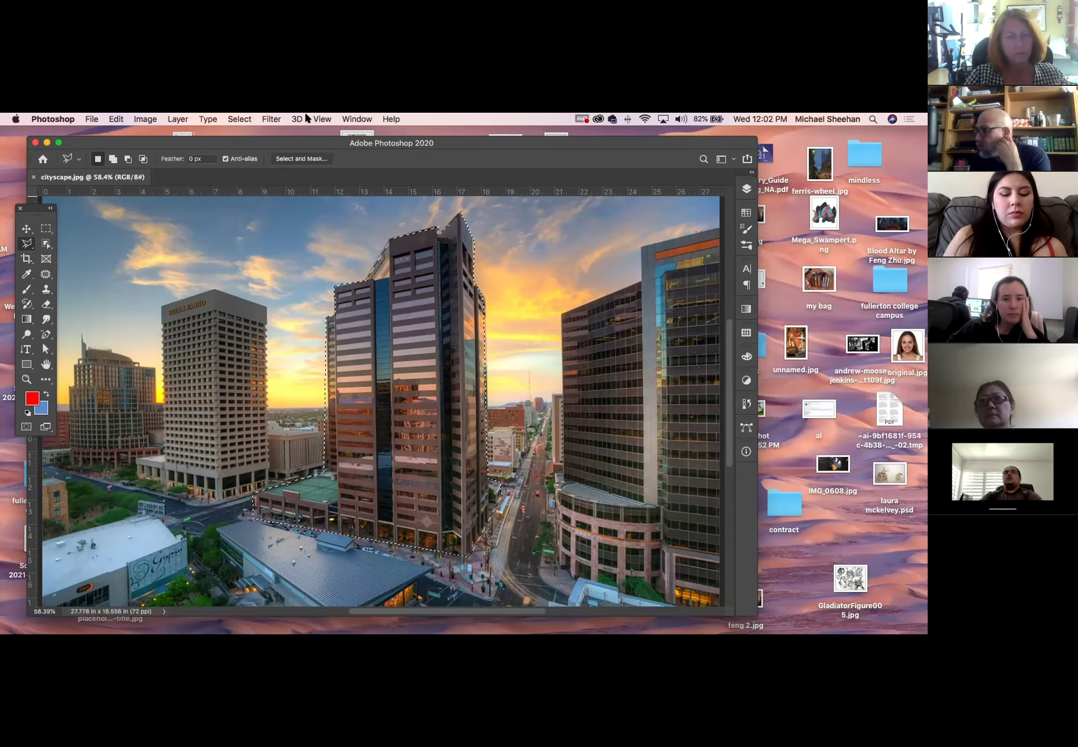
Save the tower selection as a new channel named "brown building", and deselect it
{"action": "left_click", "coordinate": [236, 119]}
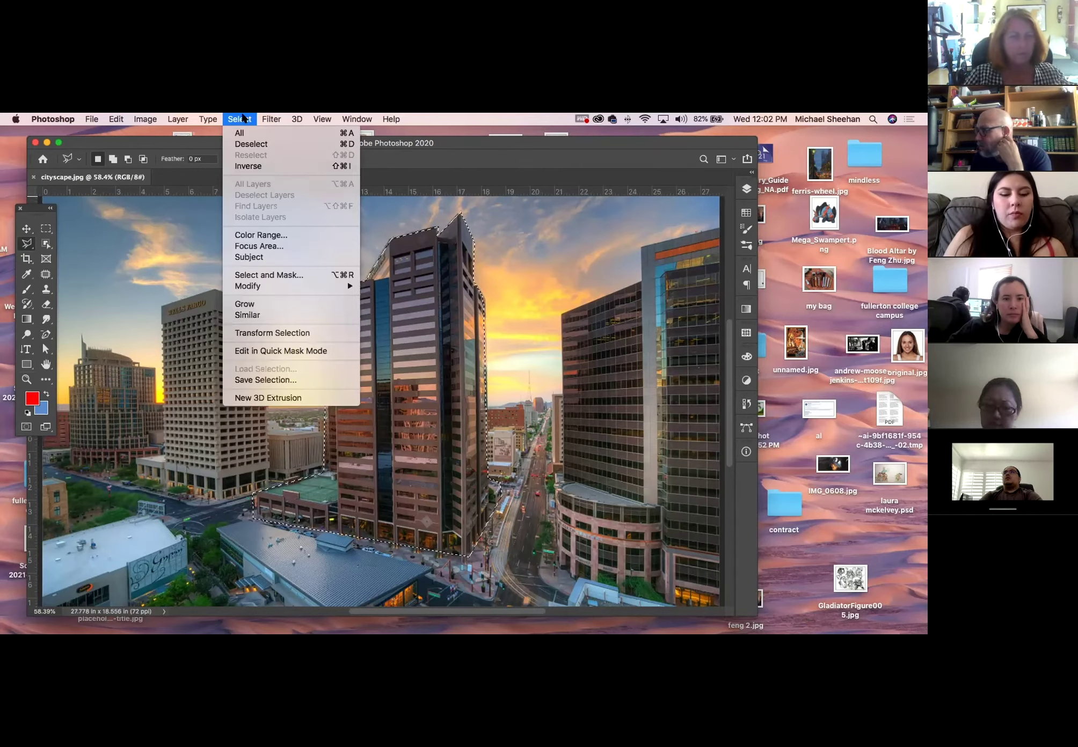
{"action": "left_click", "coordinate": [235, 119]}
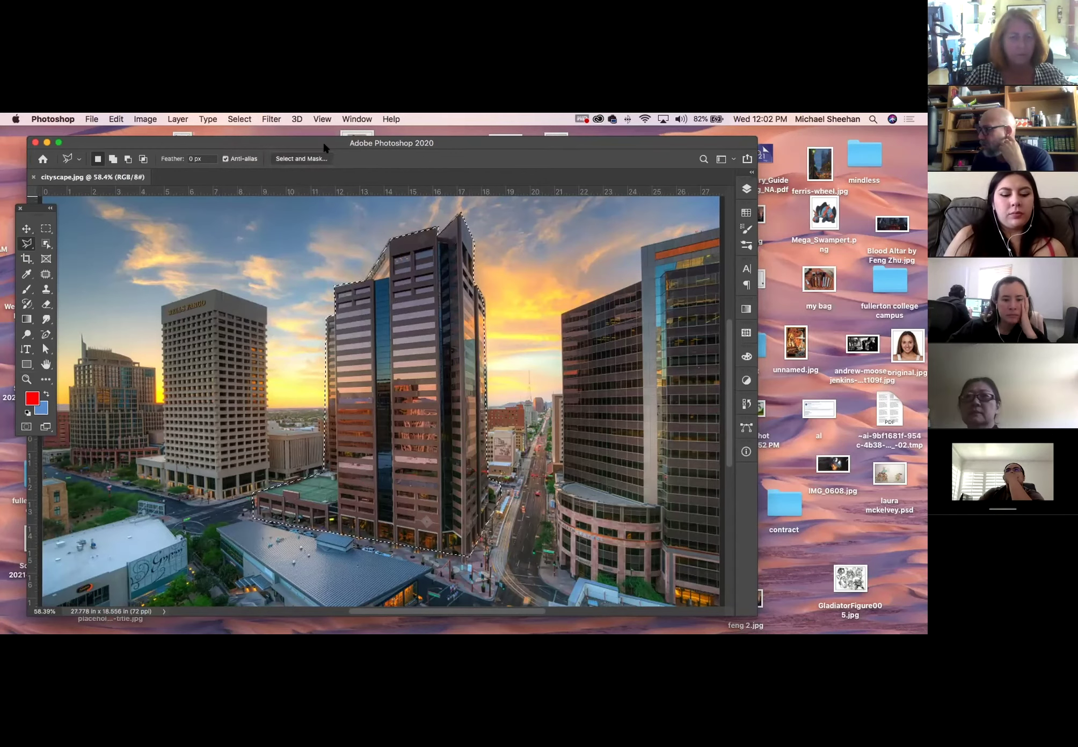
{"action": "left_click", "coordinate": [240, 119]}
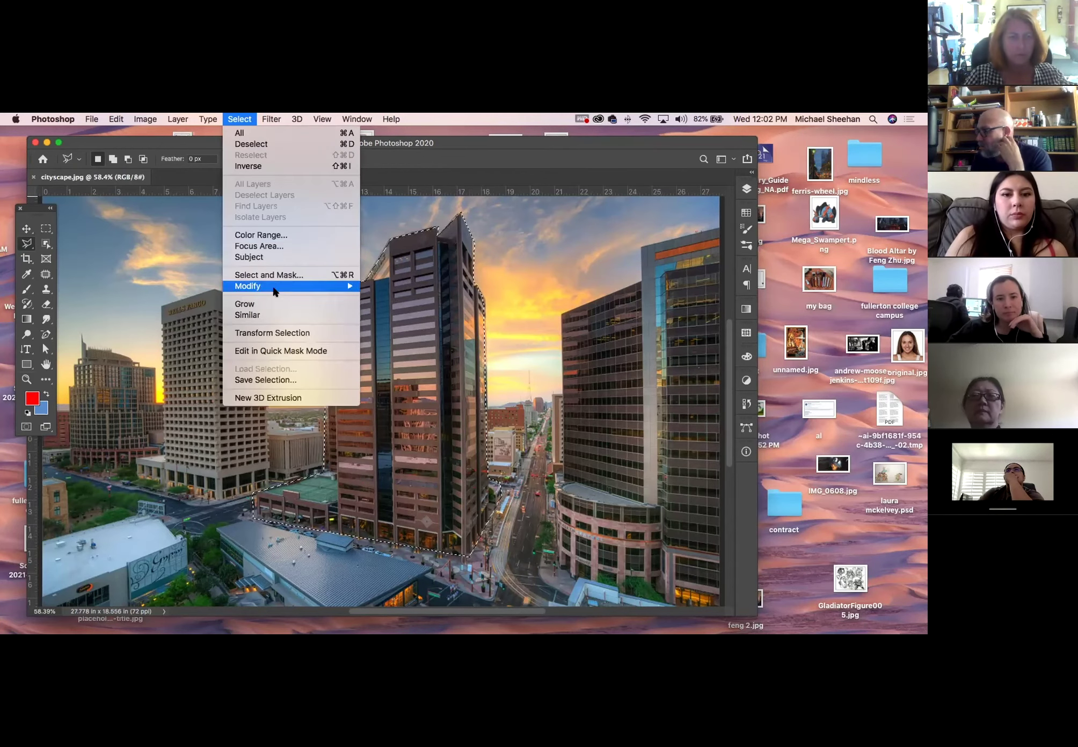
{"action": "left_click", "coordinate": [284, 380]}
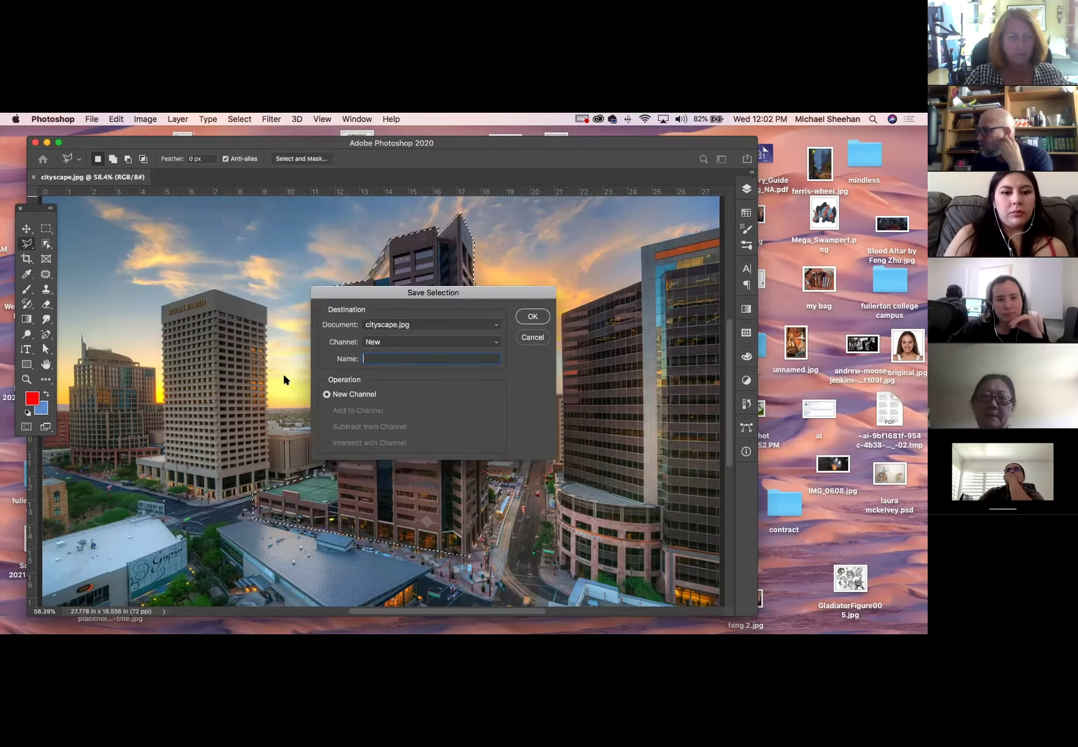
{"action": "type", "text": "brown b"}
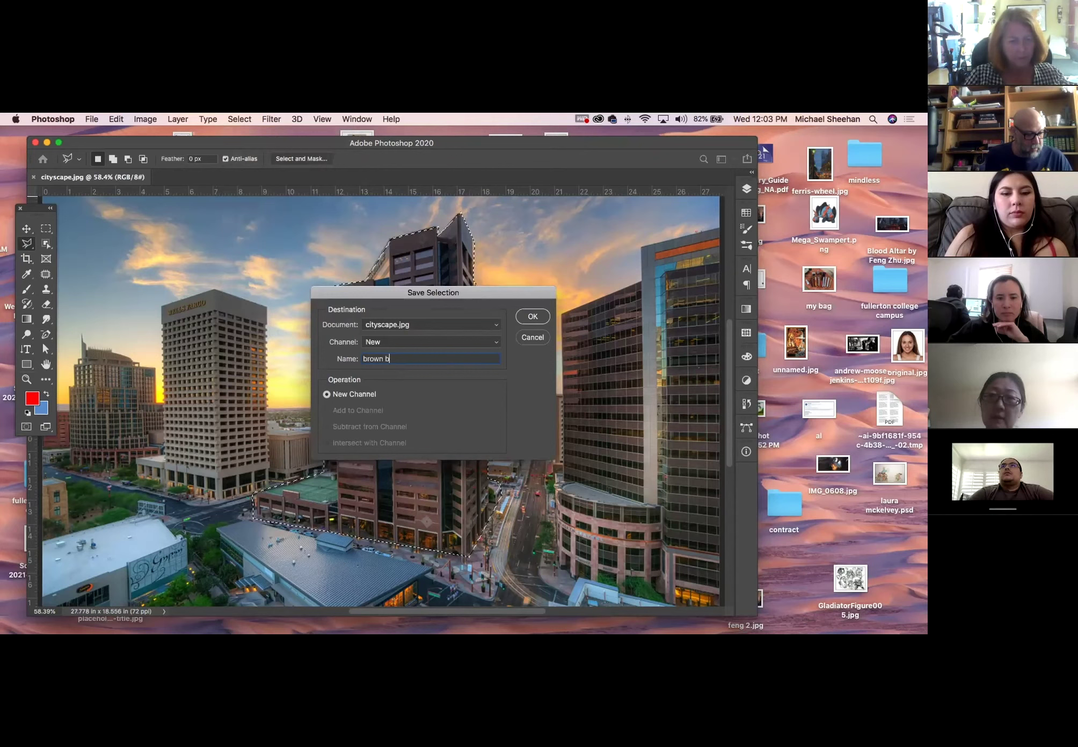
{"action": "type", "text": "uilding"}
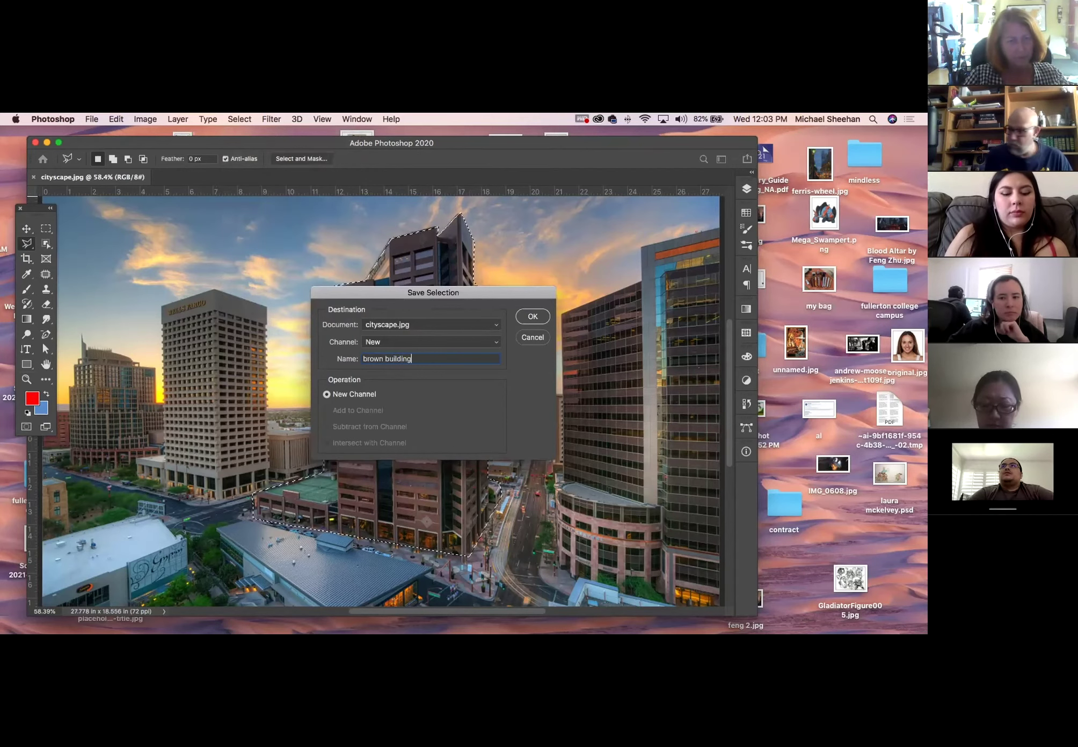
{"action": "key", "text": "Return"}
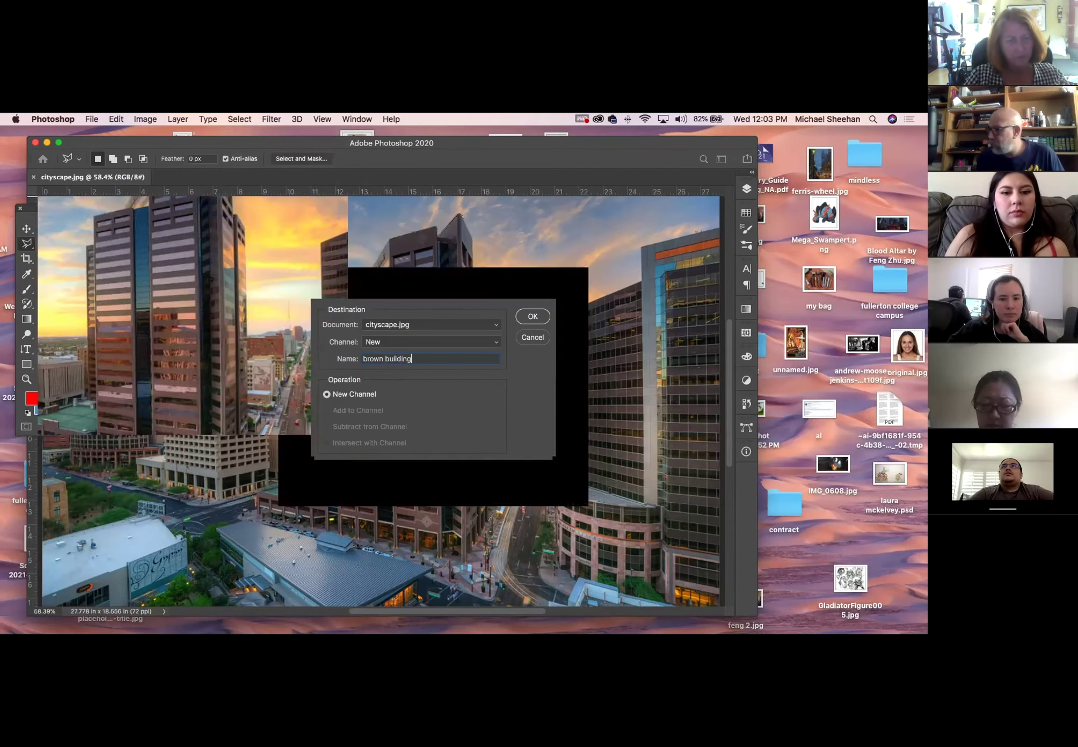
{"action": "key", "text": "super+d"}
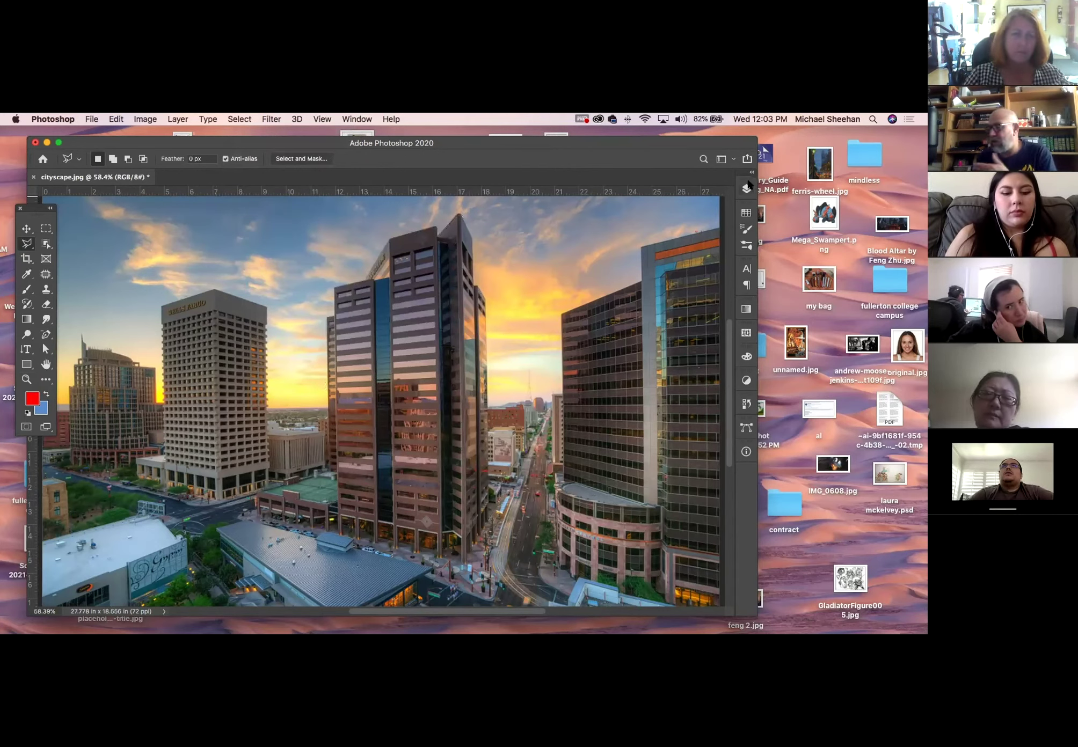
{"action": "left_click", "coordinate": [238, 118]}
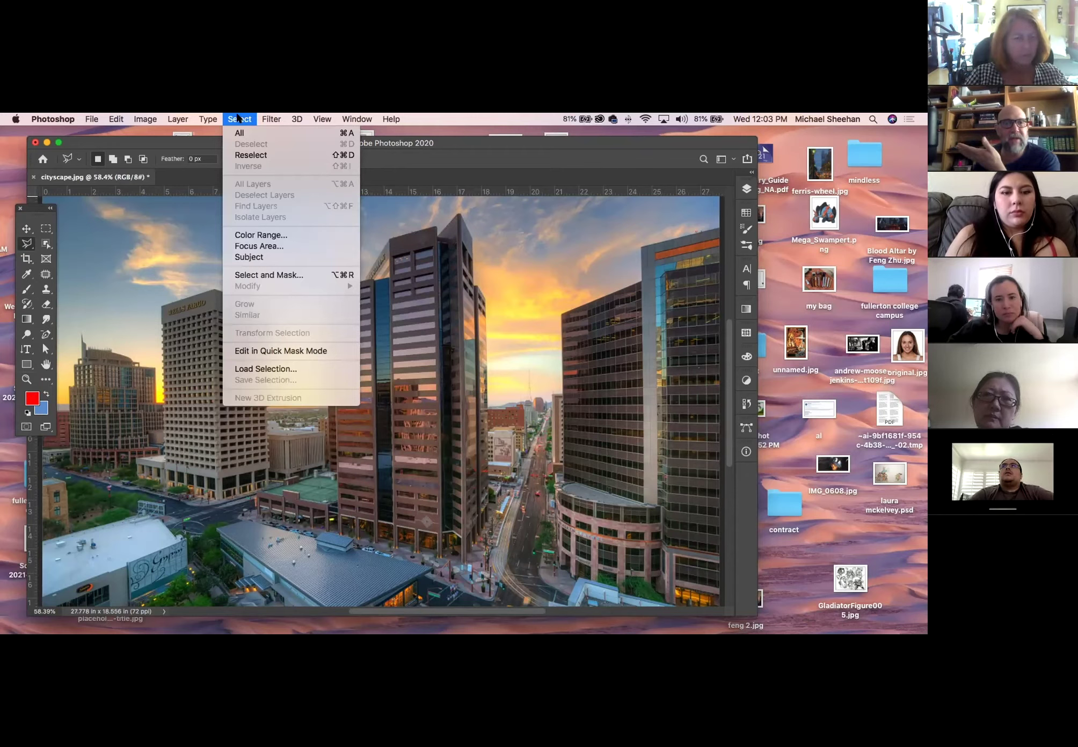
{"action": "left_click", "coordinate": [271, 368]}
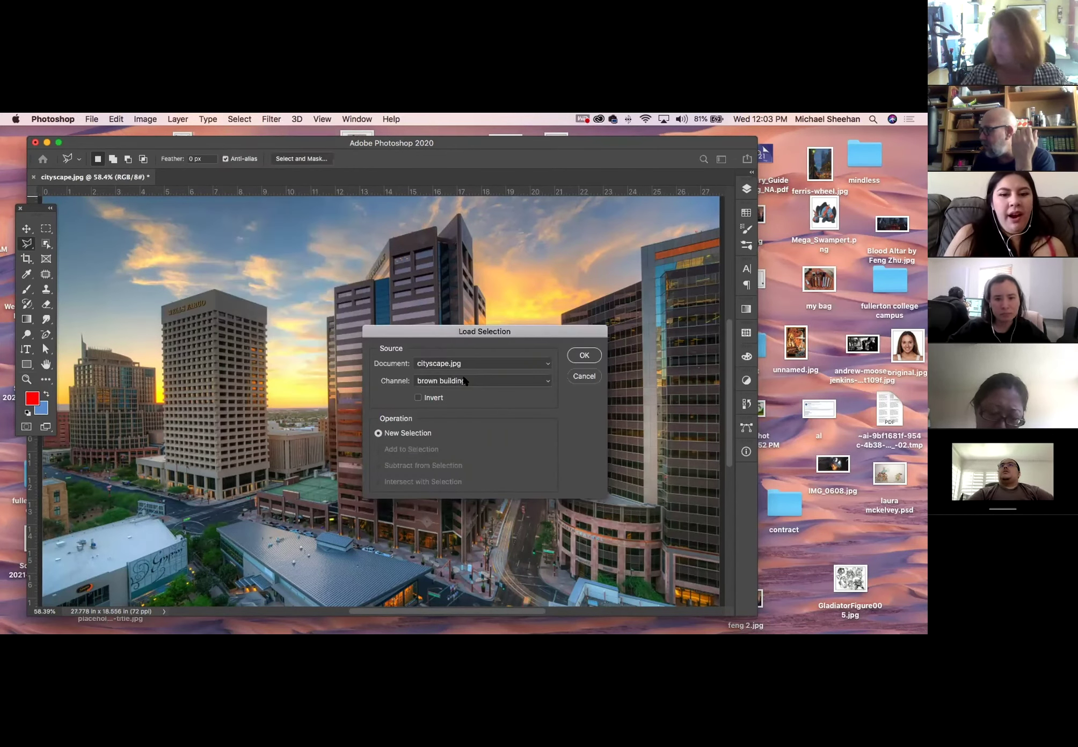
{"action": "left_click", "coordinate": [583, 379]}
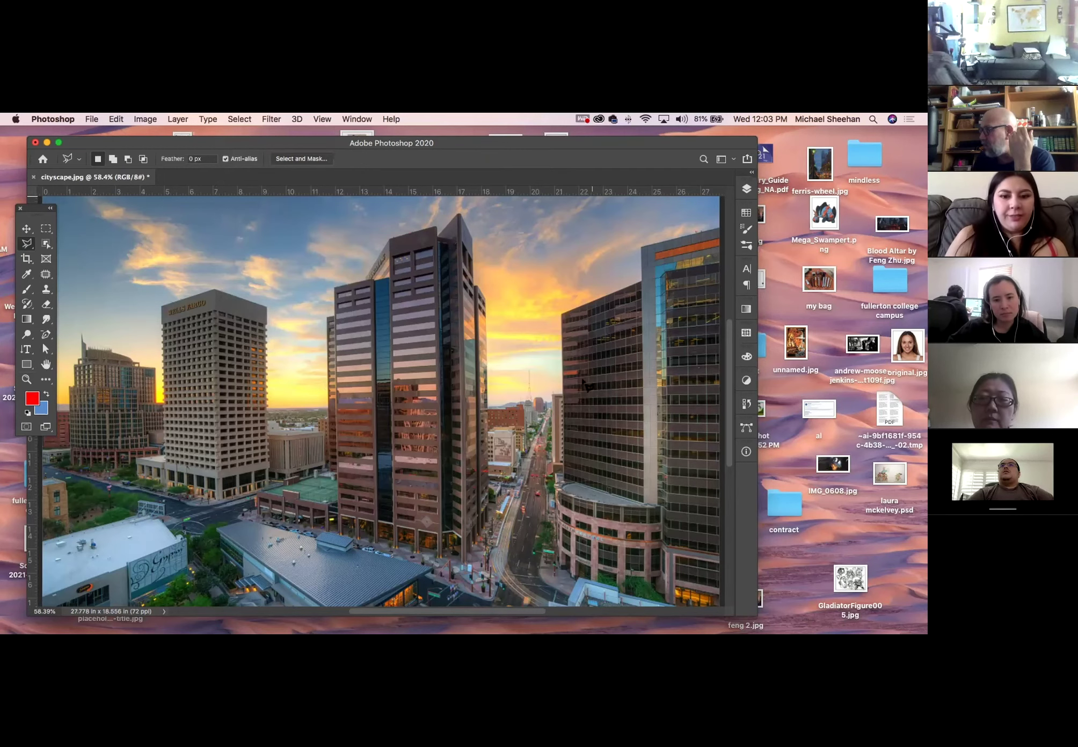
Draw a loose Polygonal Lasso selection around the beige Wells Fargo building, leaving a gap beyond its edges
{"action": "left_click", "coordinate": [167, 301]}
{"action": "left_click", "coordinate": [230, 285]}
{"action": "left_click", "coordinate": [279, 310]}
{"action": "left_click", "coordinate": [276, 486]}
{"action": "left_click", "coordinate": [188, 486]}
{"action": "left_click", "coordinate": [159, 452]}
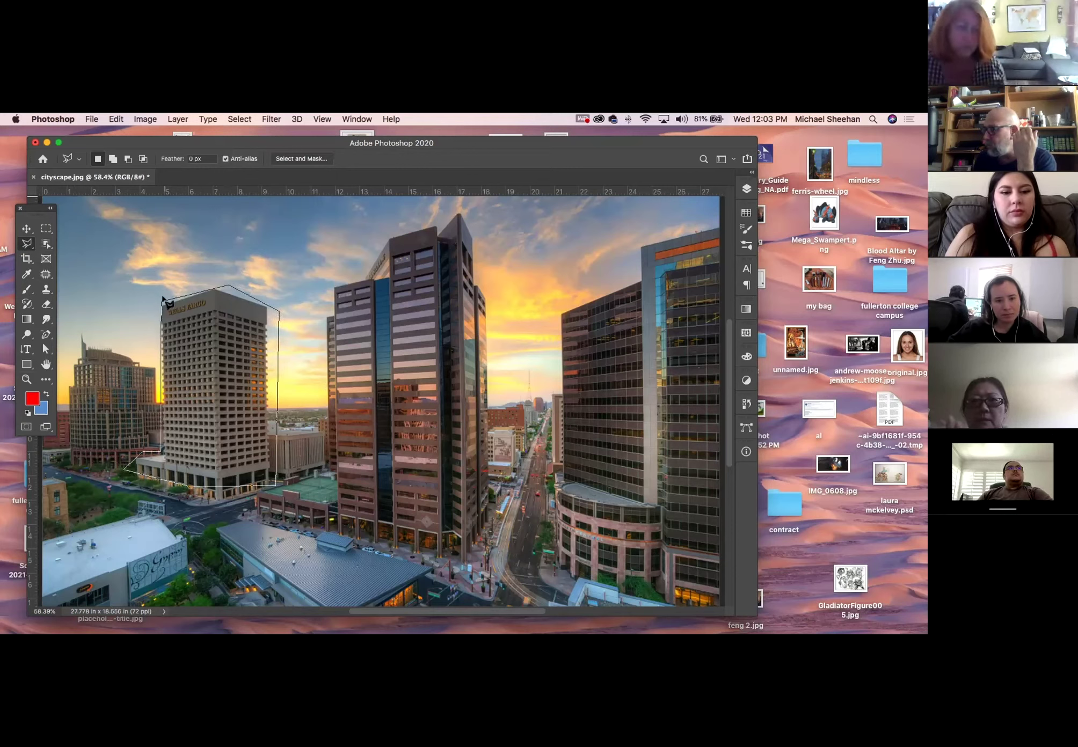
{"action": "left_click", "coordinate": [164, 298]}
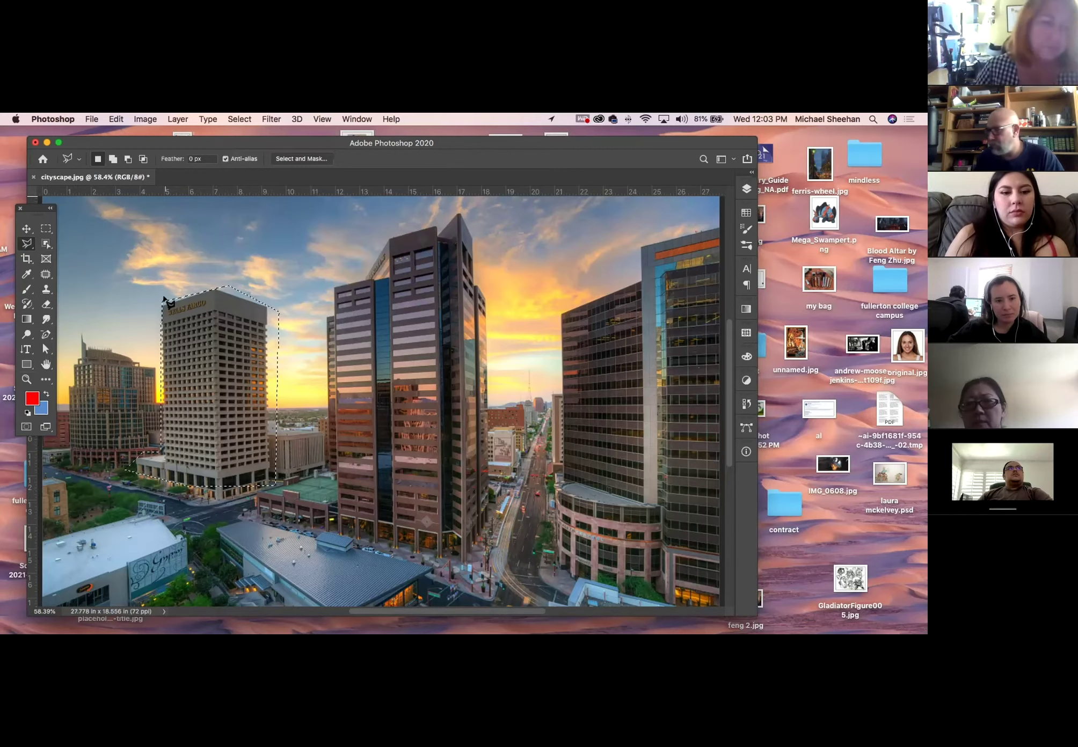
Save the loose selection as a new channel named "bad selection building", and deselect it
{"action": "left_click", "coordinate": [239, 118]}
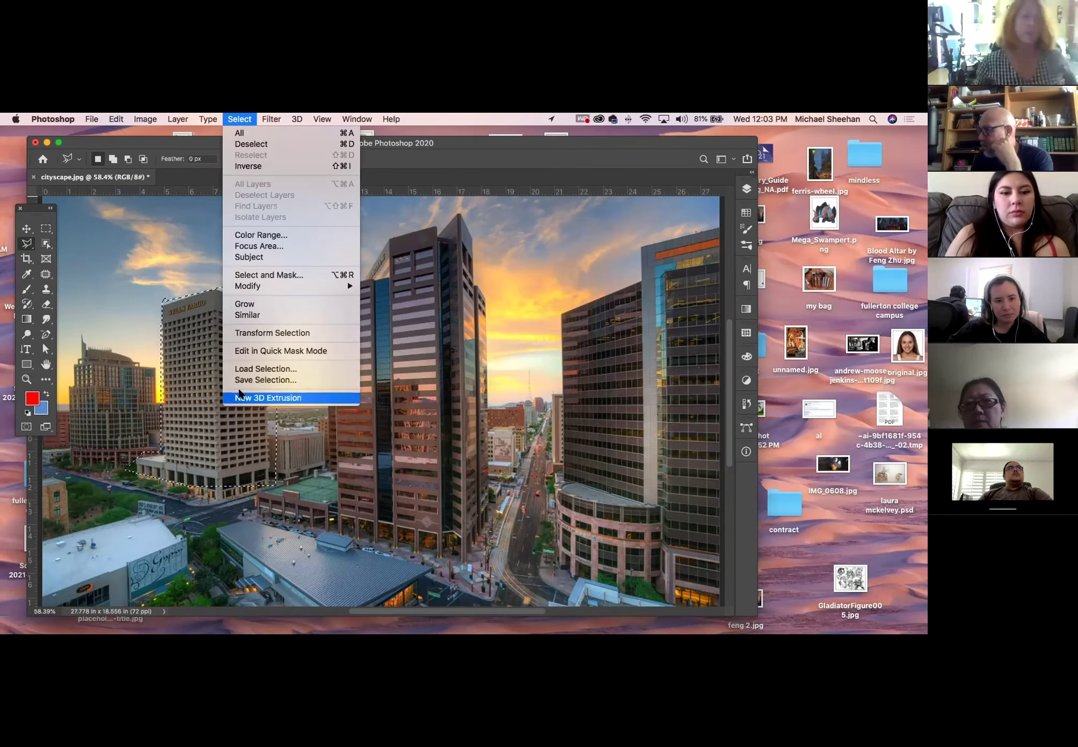
{"action": "left_click", "coordinate": [265, 379]}
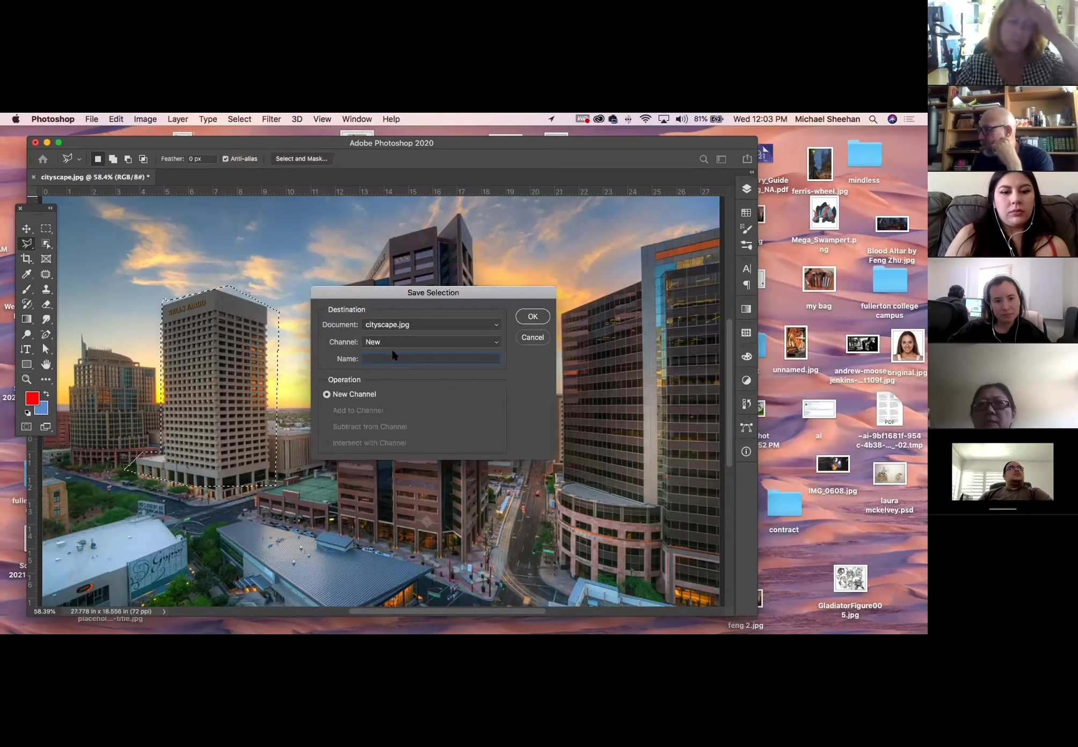
{"action": "type", "text": "bad"}
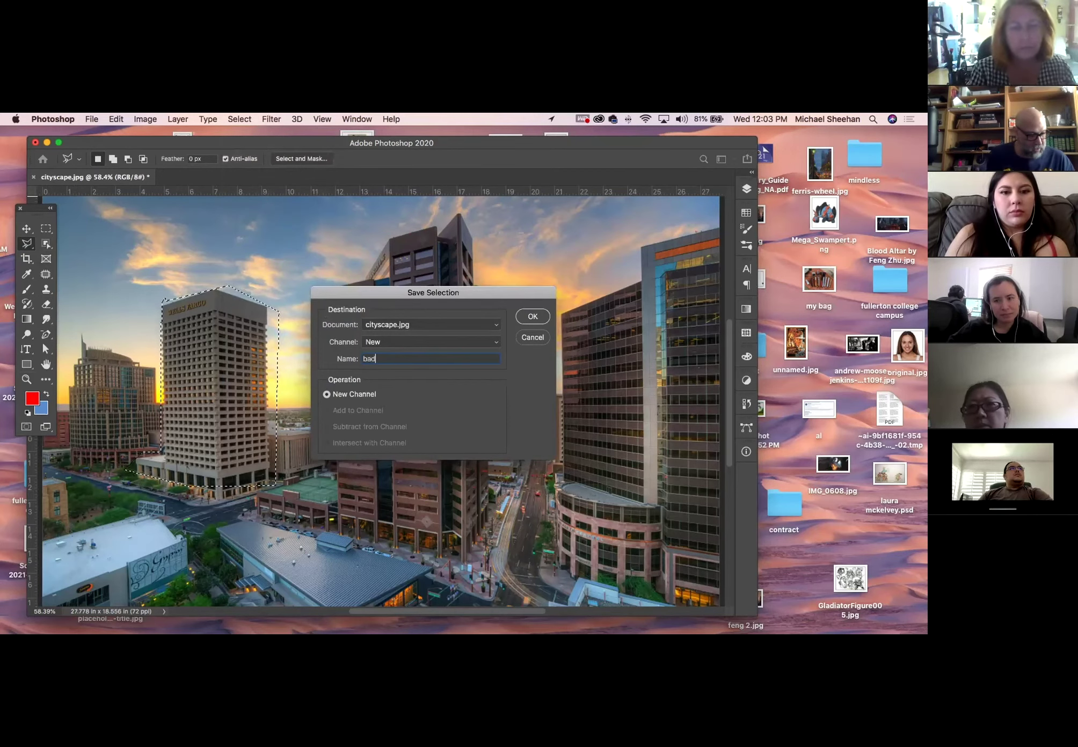
{"action": "type", "text": " selectio"}
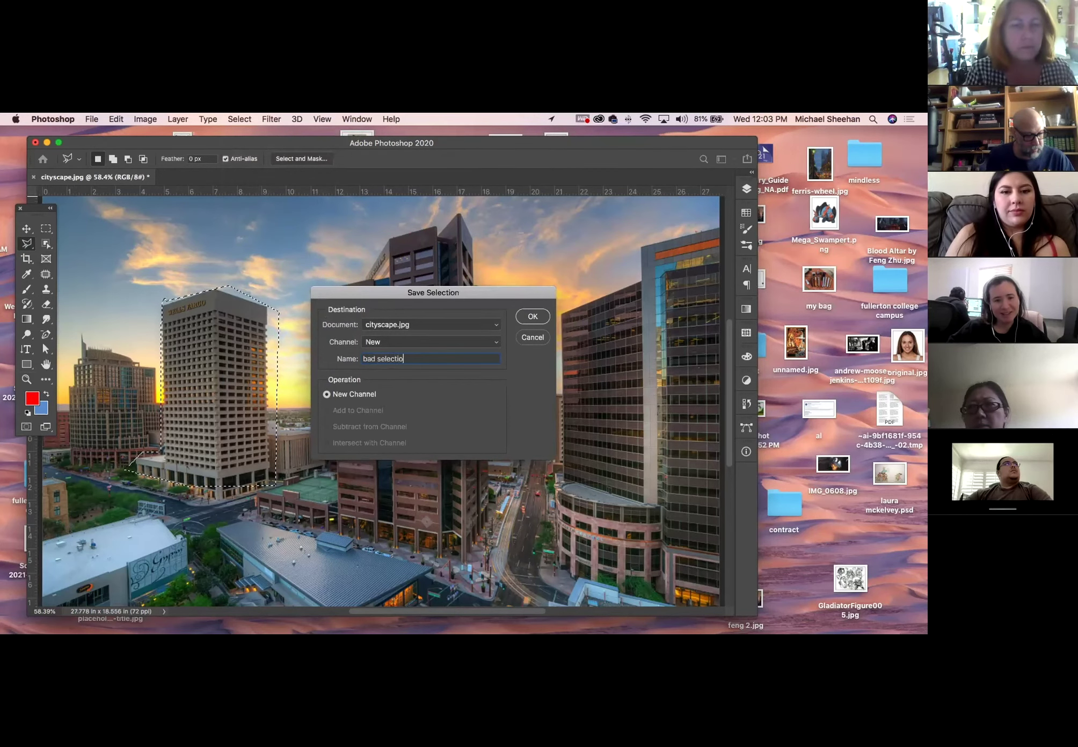
{"action": "type", "text": "n building"}
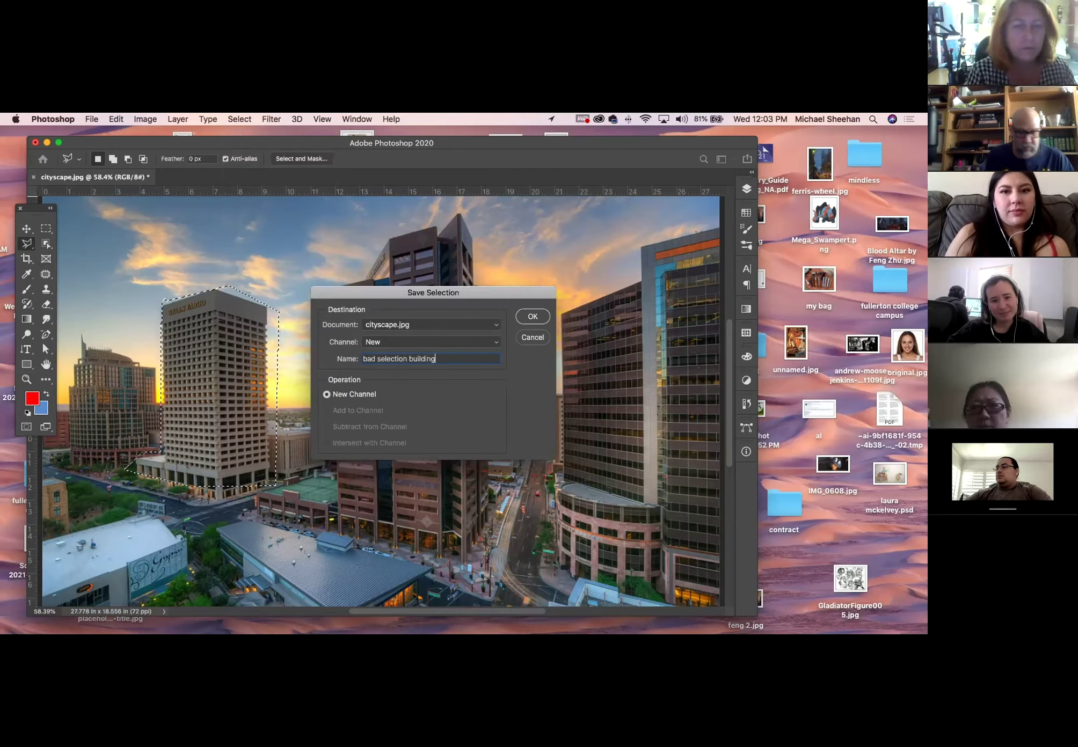
{"action": "key", "text": "Return"}
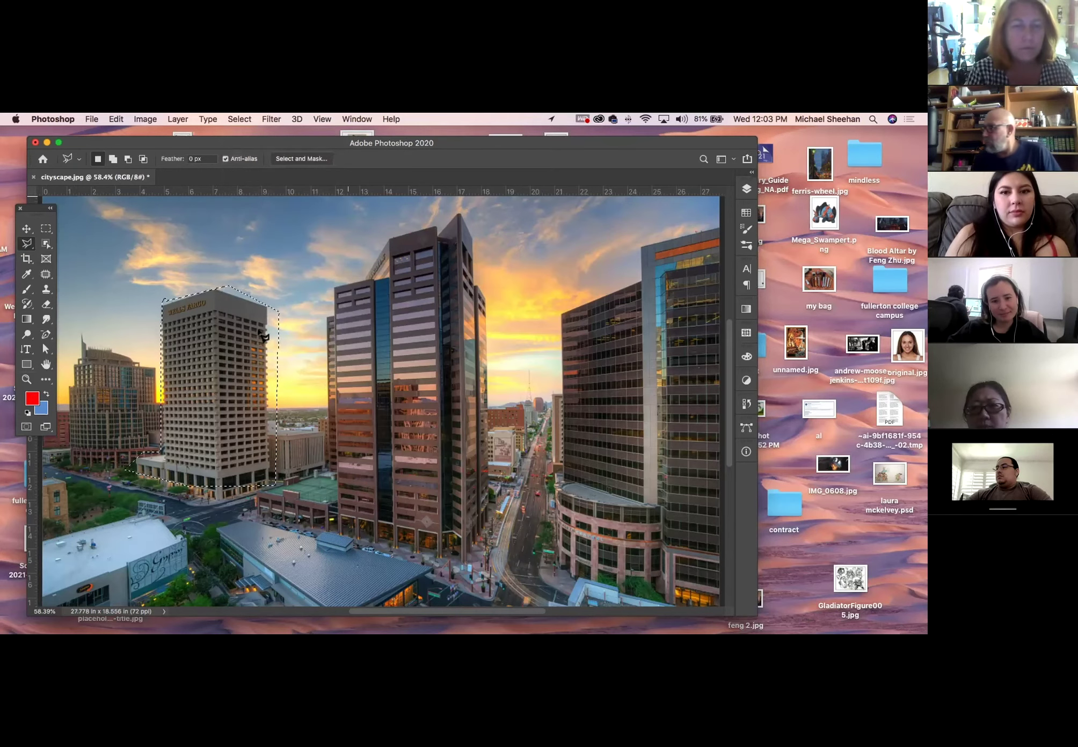
{"action": "key", "text": "super+d"}
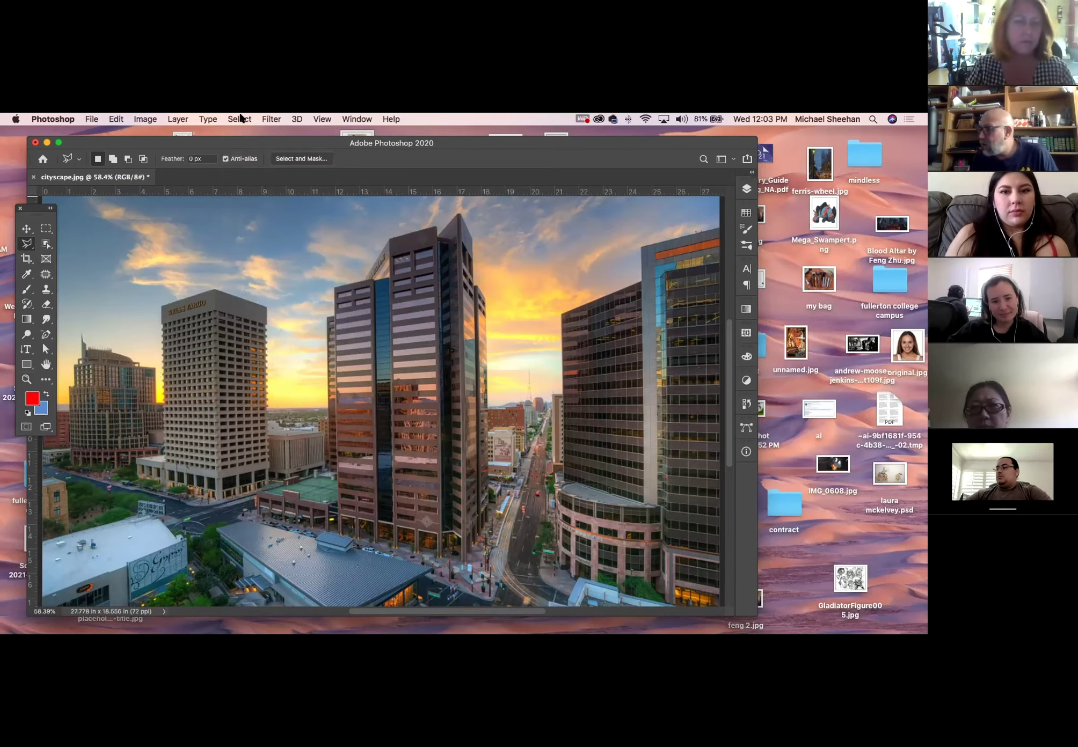
Load the saved "brown building" channel as a new selection and paste a copy of that building onto its own layer
{"action": "left_click", "coordinate": [240, 118]}
{"action": "left_click", "coordinate": [266, 370]}
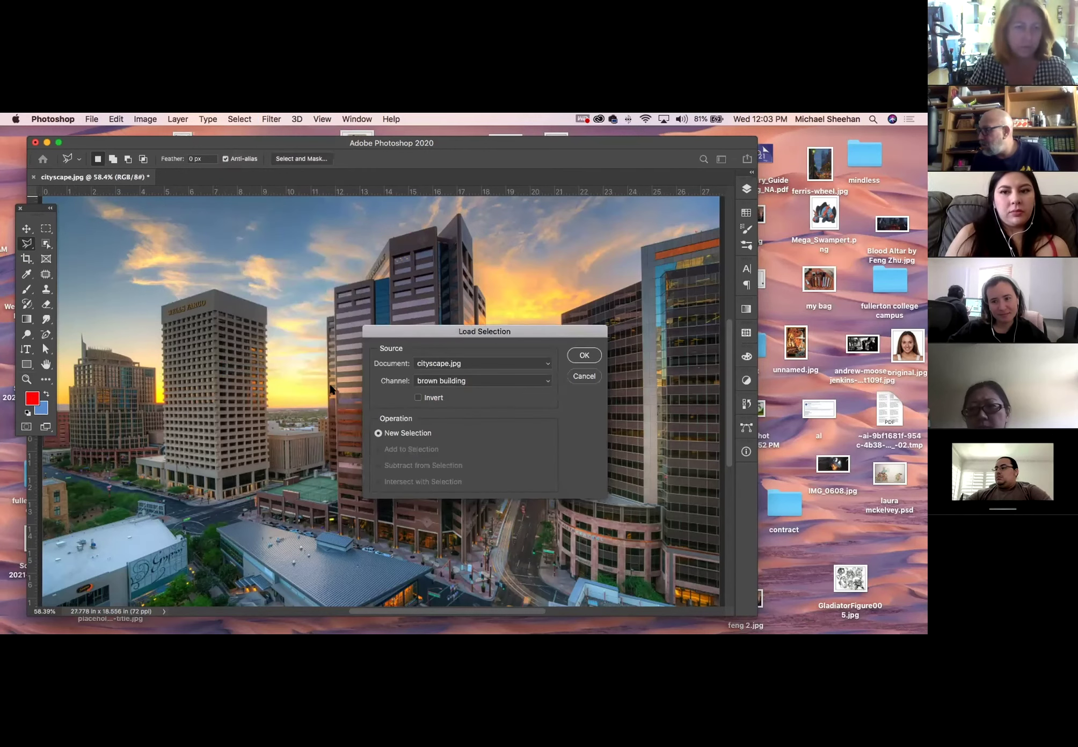
{"action": "left_click", "coordinate": [480, 379]}
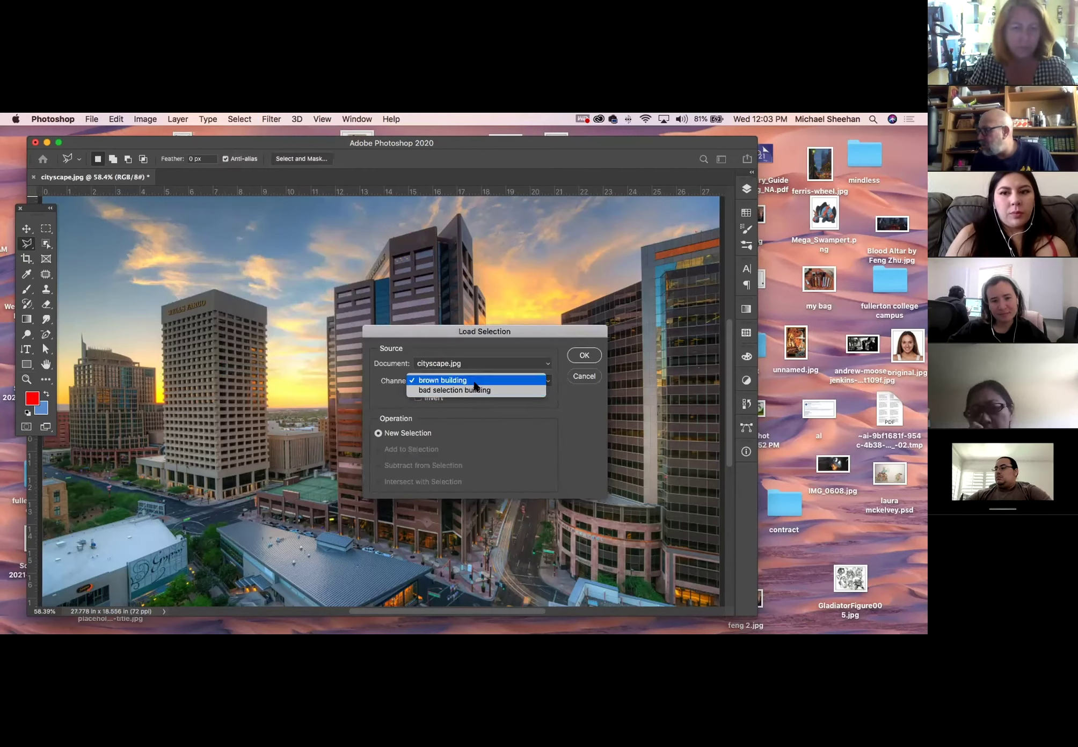
{"action": "left_click", "coordinate": [475, 380]}
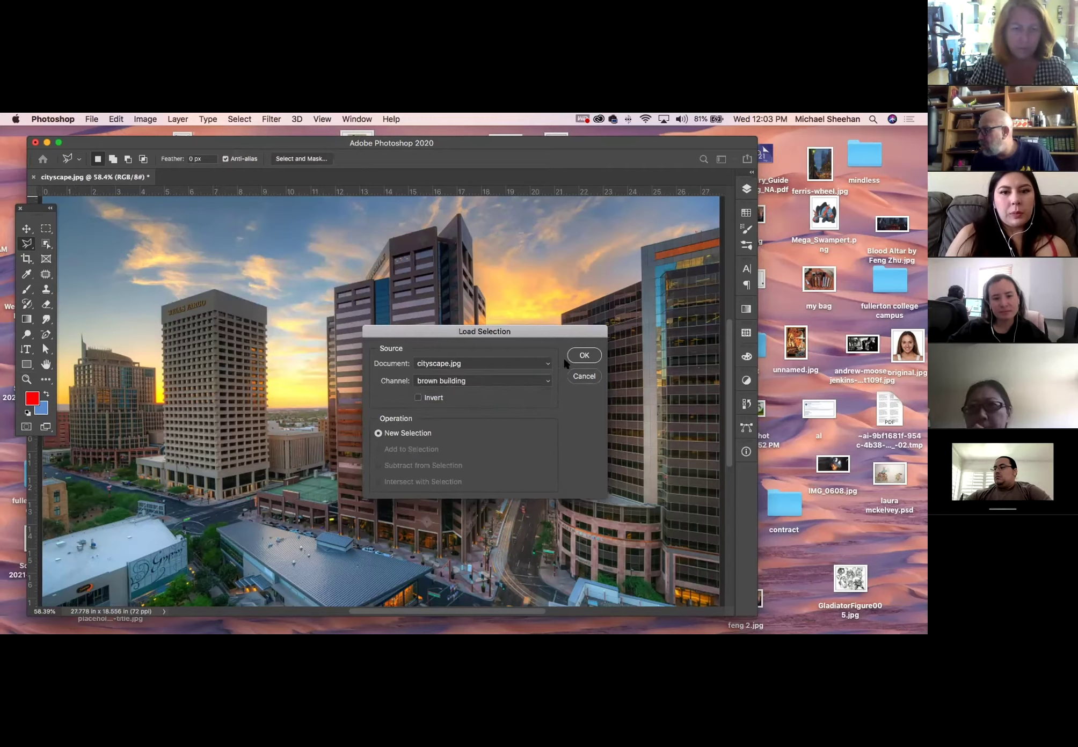
{"action": "left_click", "coordinate": [581, 357]}
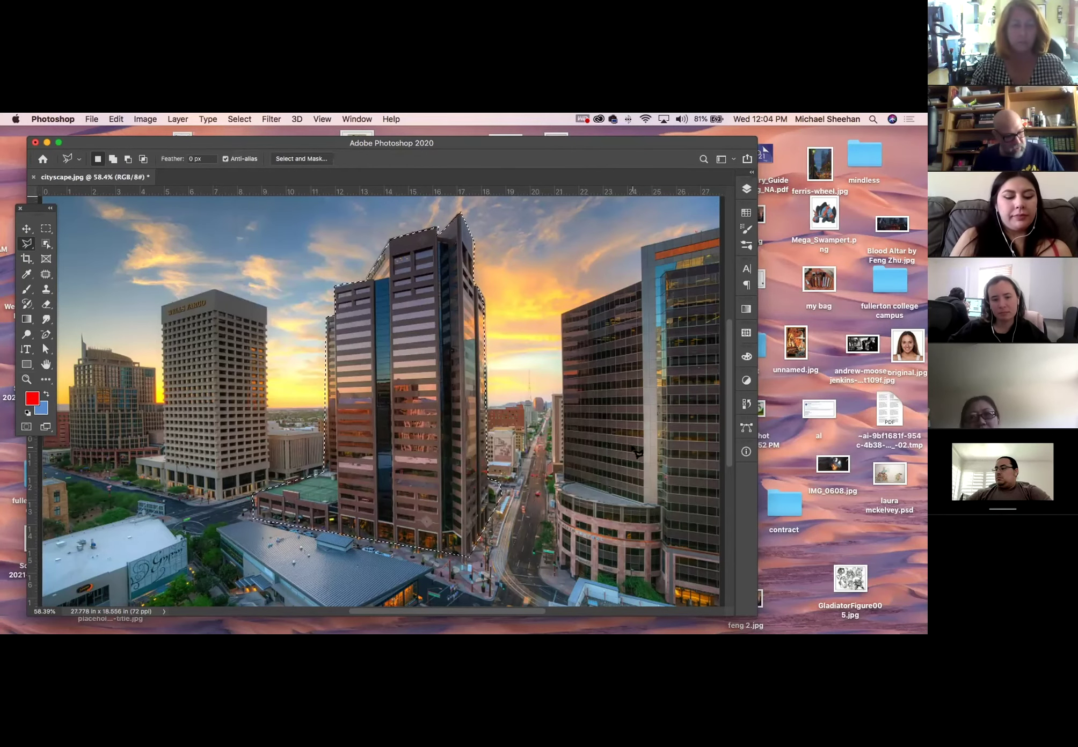
{"action": "key", "text": "super+v"}
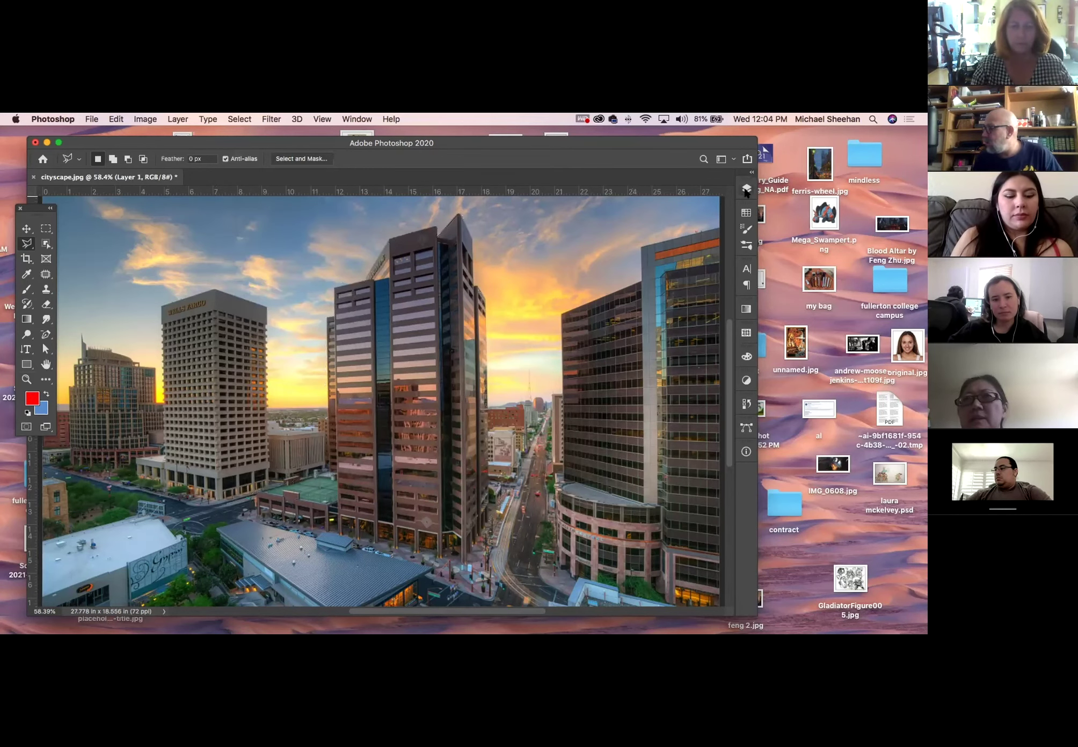
Hide the Background layer to isolate the copied building, and load Layer 1's outline as a selection
{"action": "left_click", "coordinate": [746, 189]}
{"action": "left_click", "coordinate": [603, 272]}
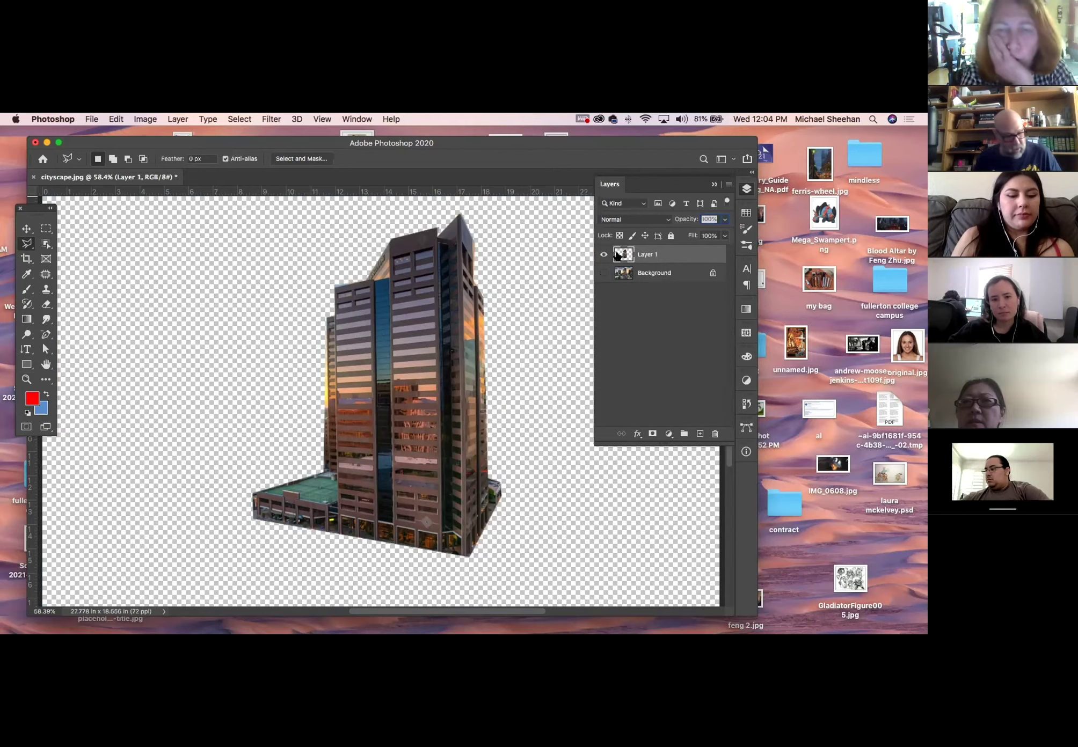
{"action": "left_click", "coordinate": [619, 256], "text": "super"}
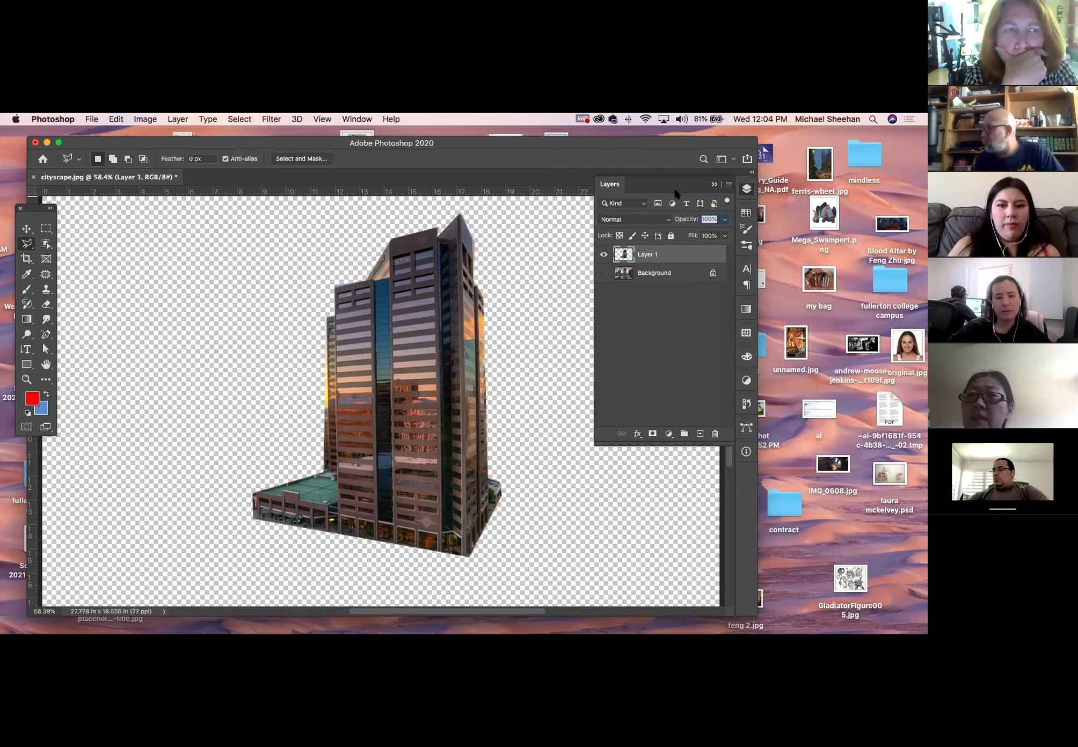
{"action": "left_click", "coordinate": [746, 189]}
{"action": "left_click", "coordinate": [746, 188]}
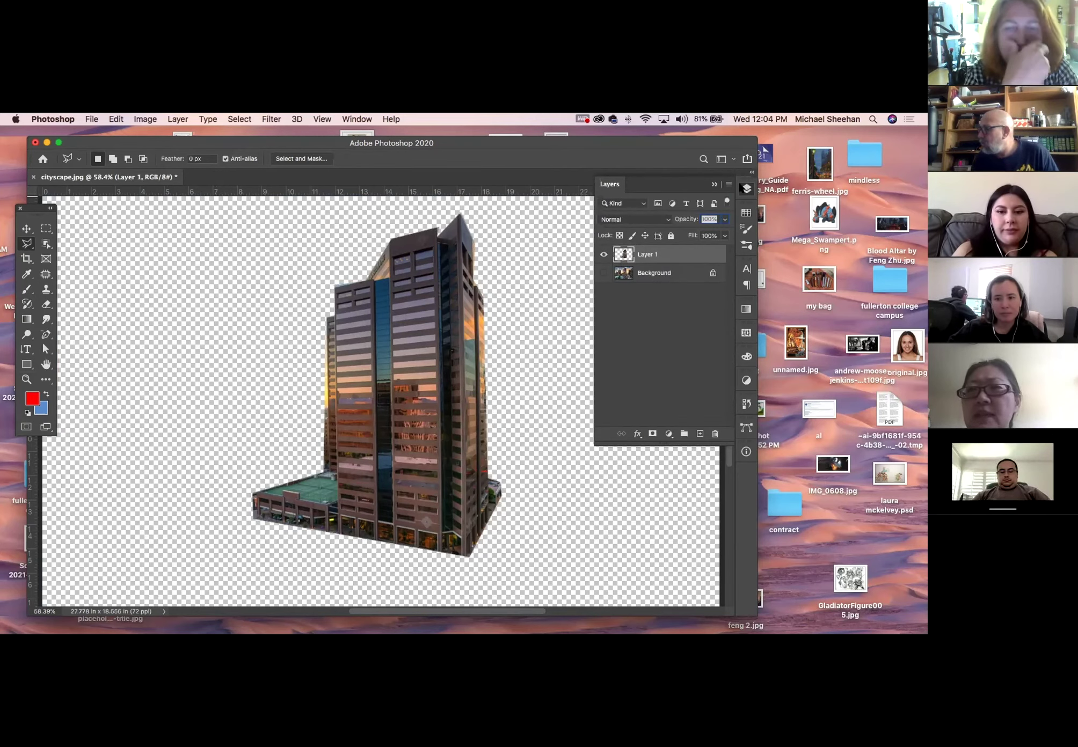
{"action": "left_click", "coordinate": [742, 189]}
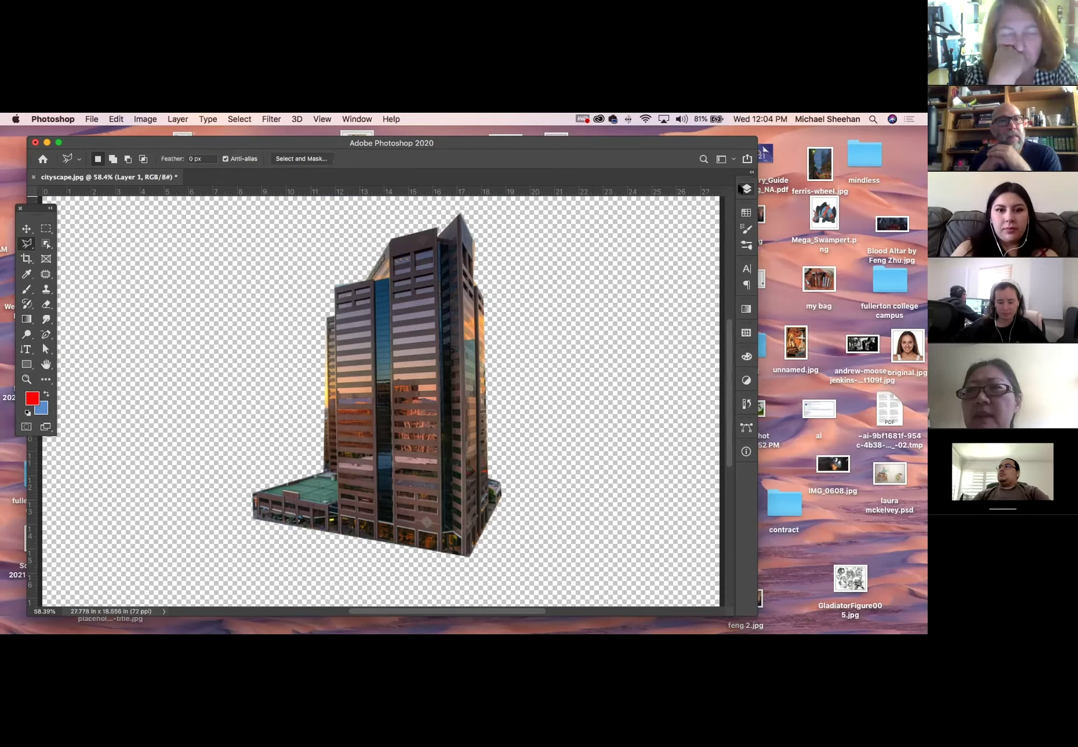
{"action": "left_click", "coordinate": [747, 188]}
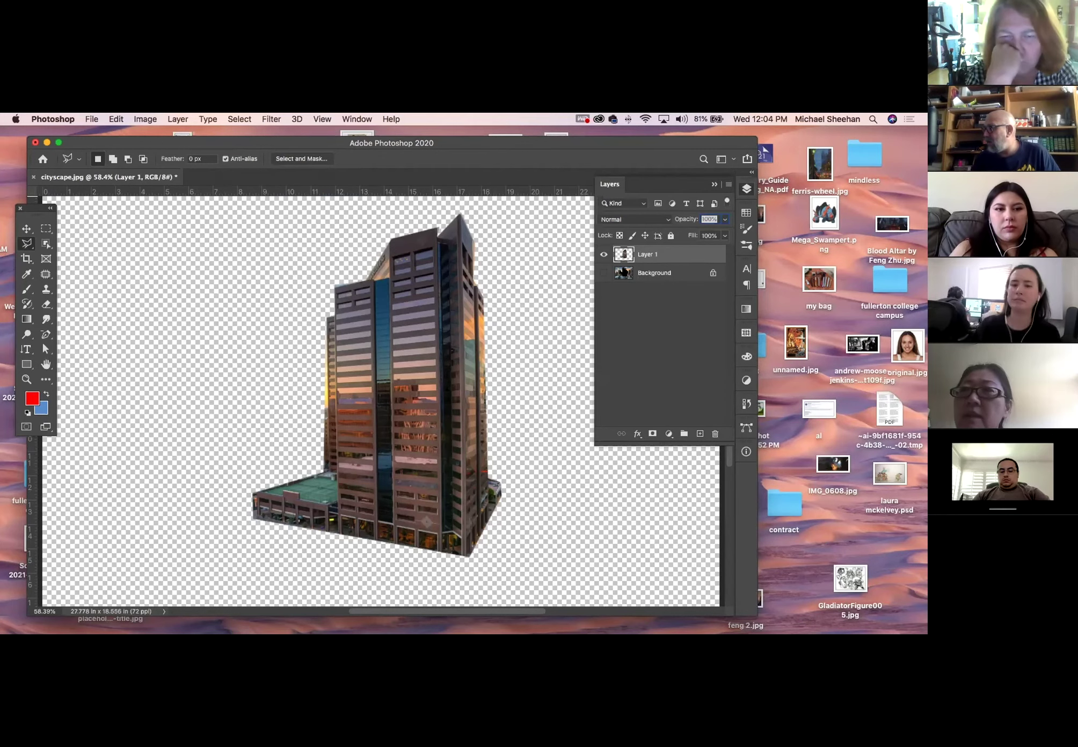
Load Layer 1's outline as a selection on the Background layer, and display only the Background
{"action": "left_click", "coordinate": [682, 272]}
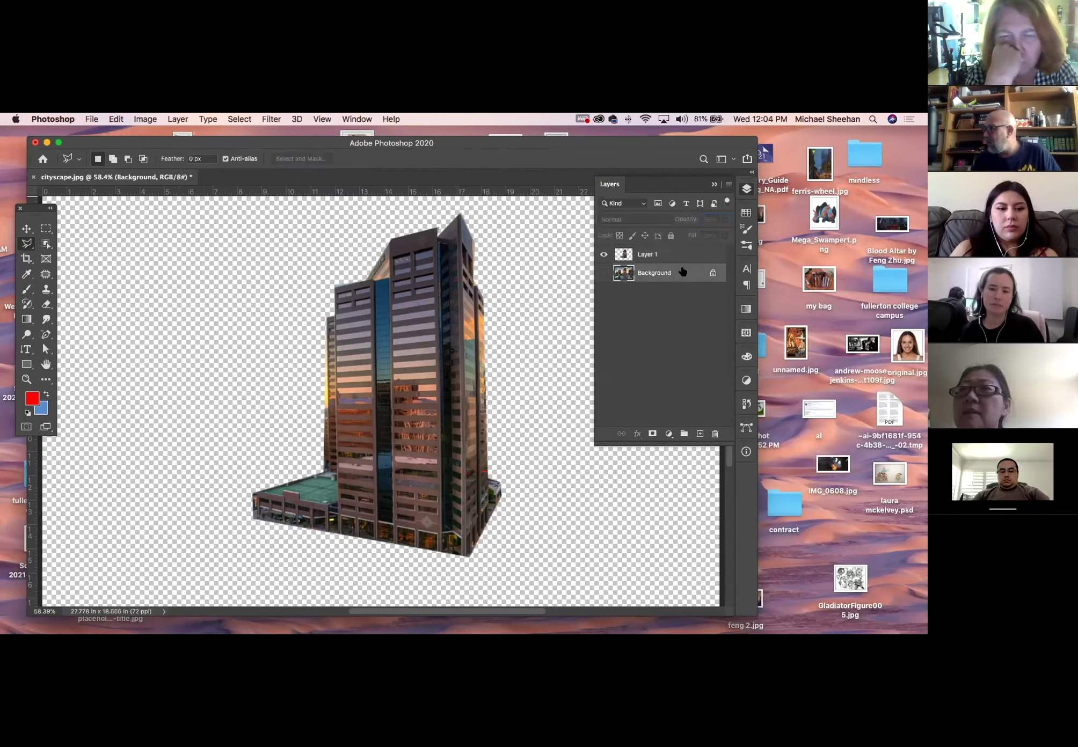
{"action": "left_click", "coordinate": [621, 252], "text": "super"}
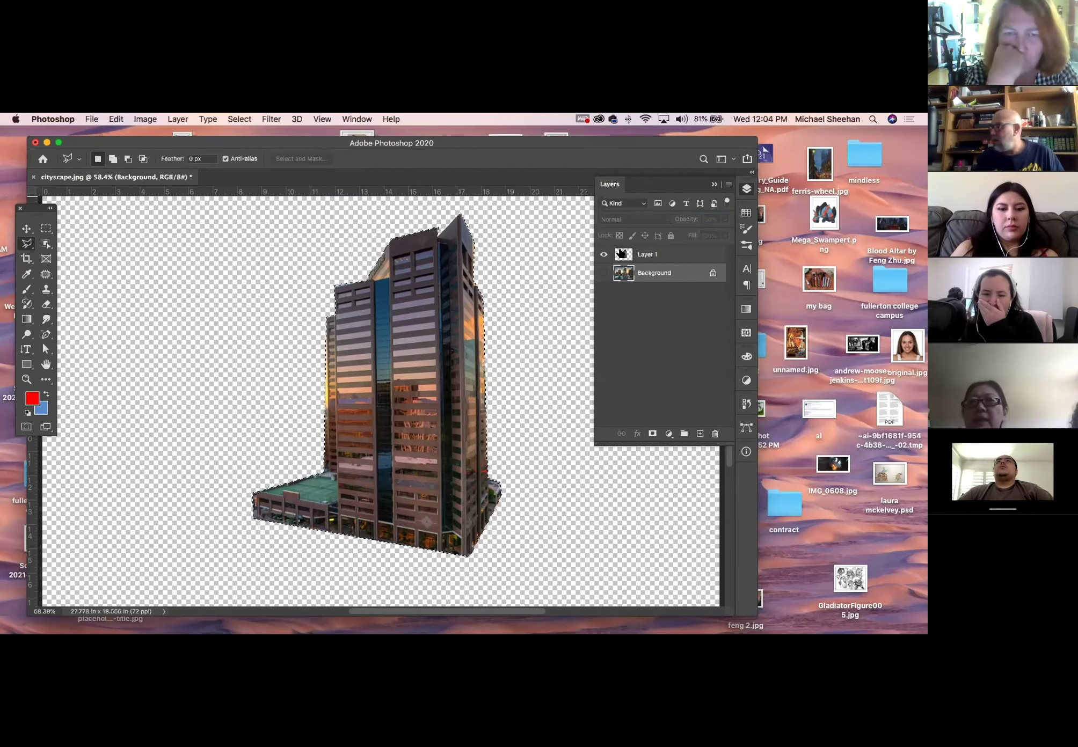
{"action": "left_click", "coordinate": [606, 271]}
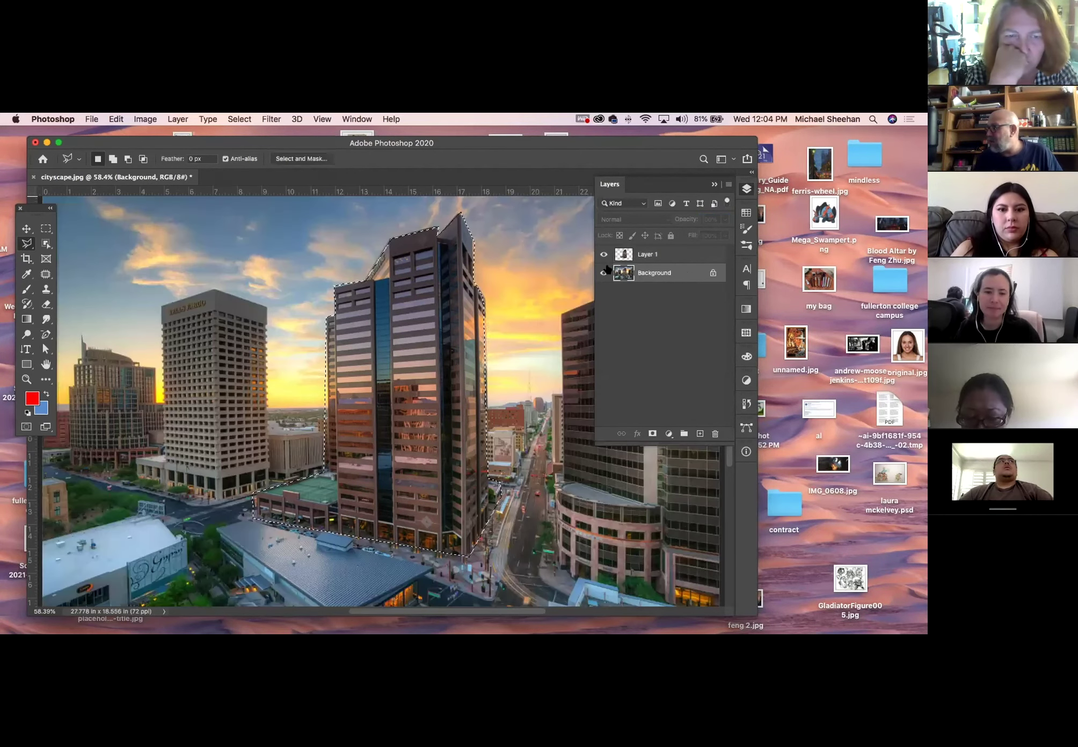
{"action": "left_click", "coordinate": [603, 256]}
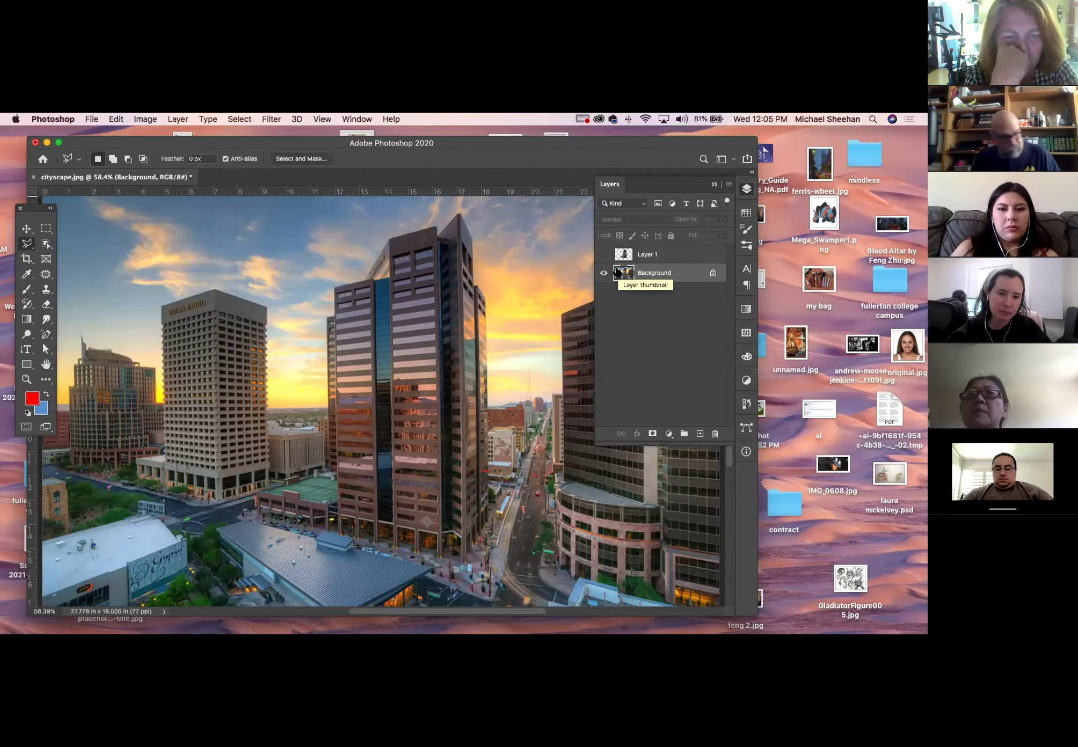
Try unlocking the Background layer and undo it, and select and deselect the whole canvas for comparison
{"action": "key", "text": "super+minus"}
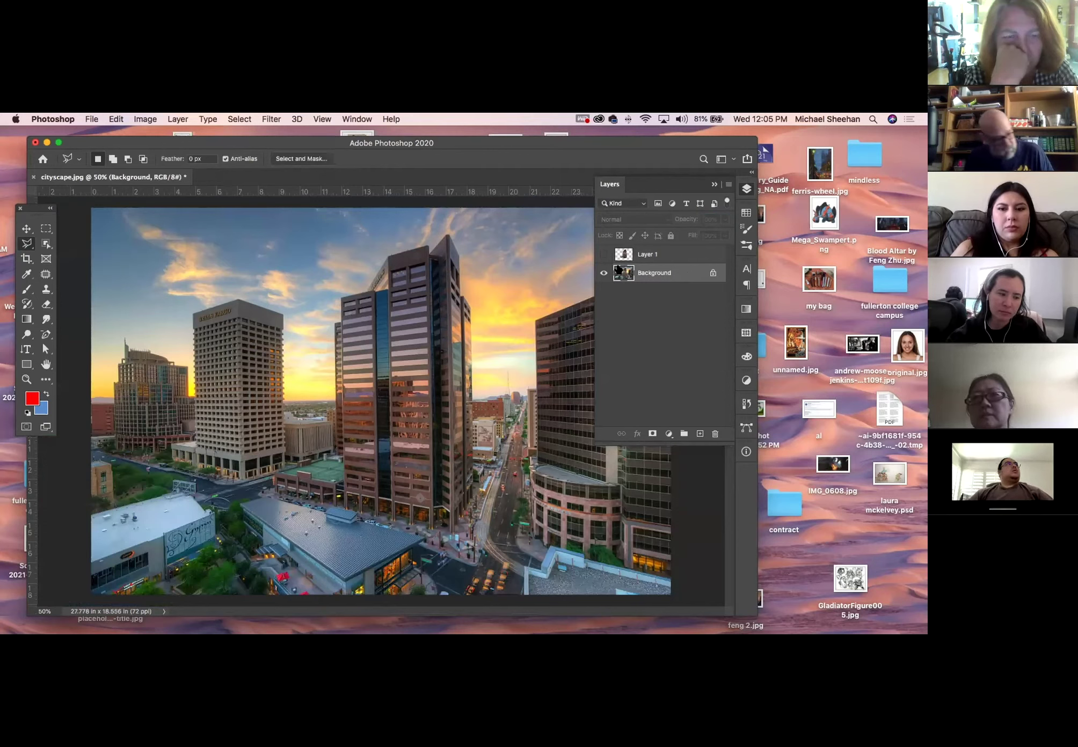
{"action": "left_click", "coordinate": [712, 272]}
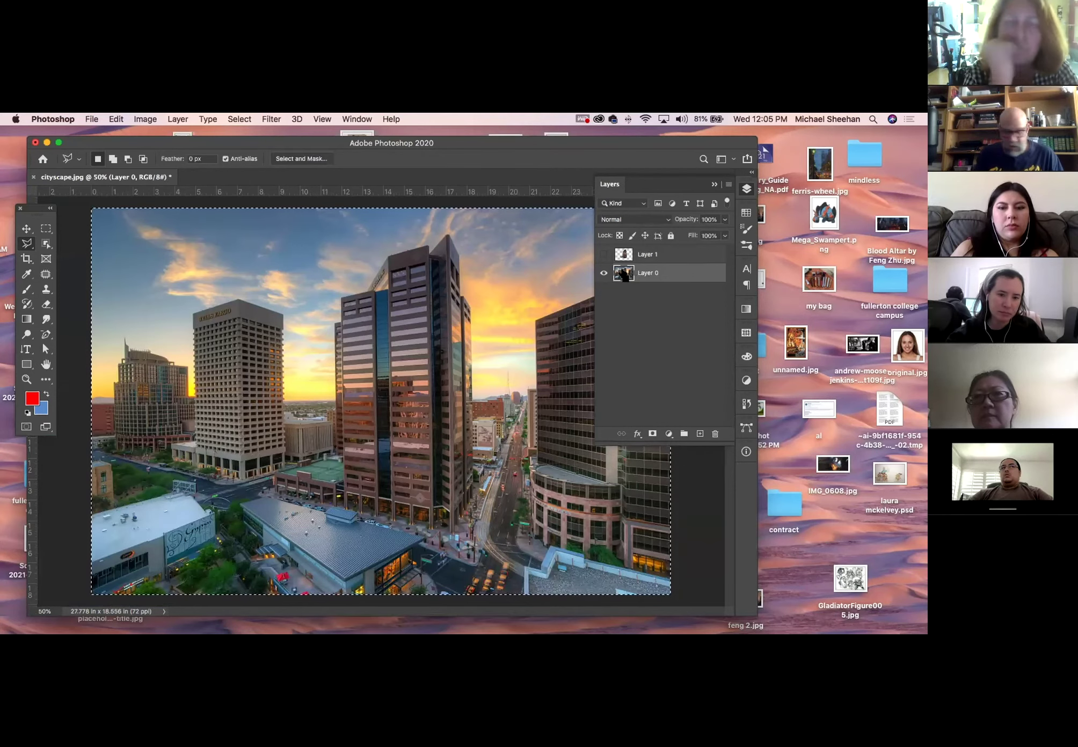
{"action": "key", "text": "super+t"}
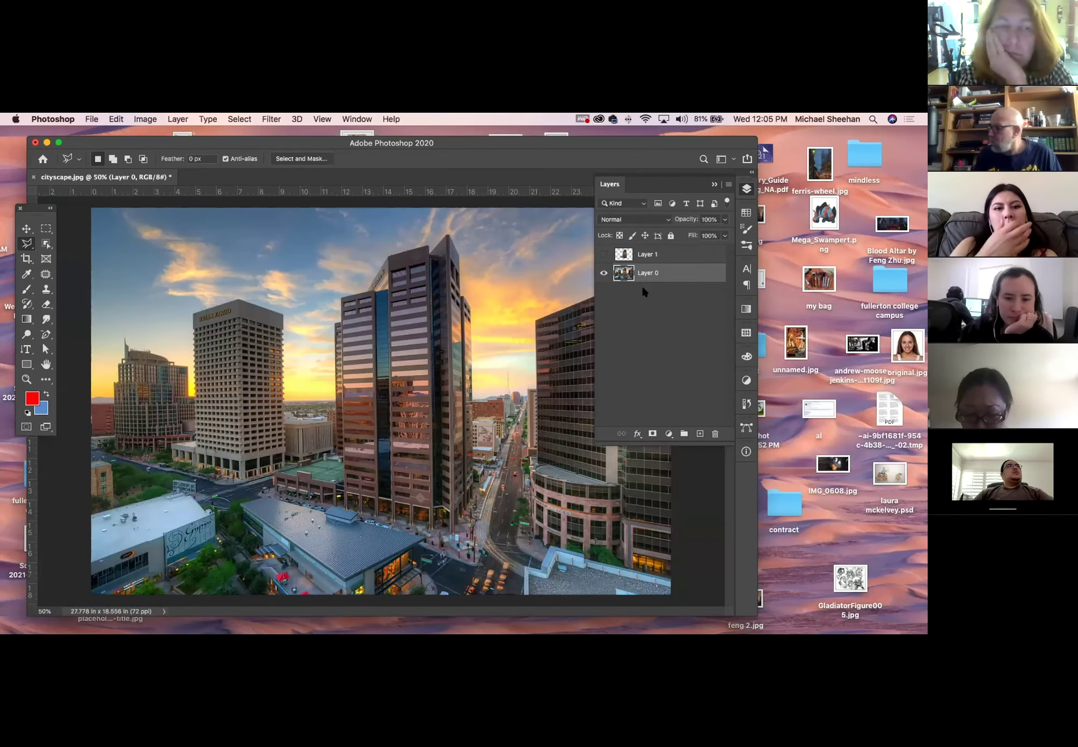
{"action": "key", "text": "super+z"}
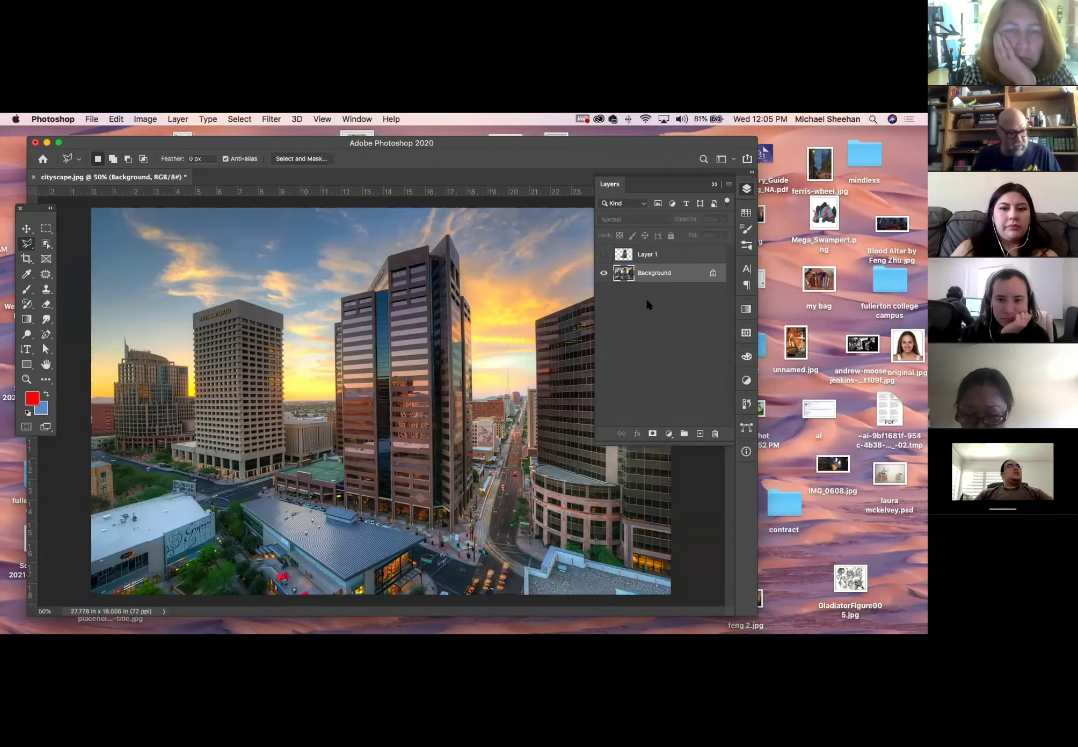
{"action": "key", "text": "super+a"}
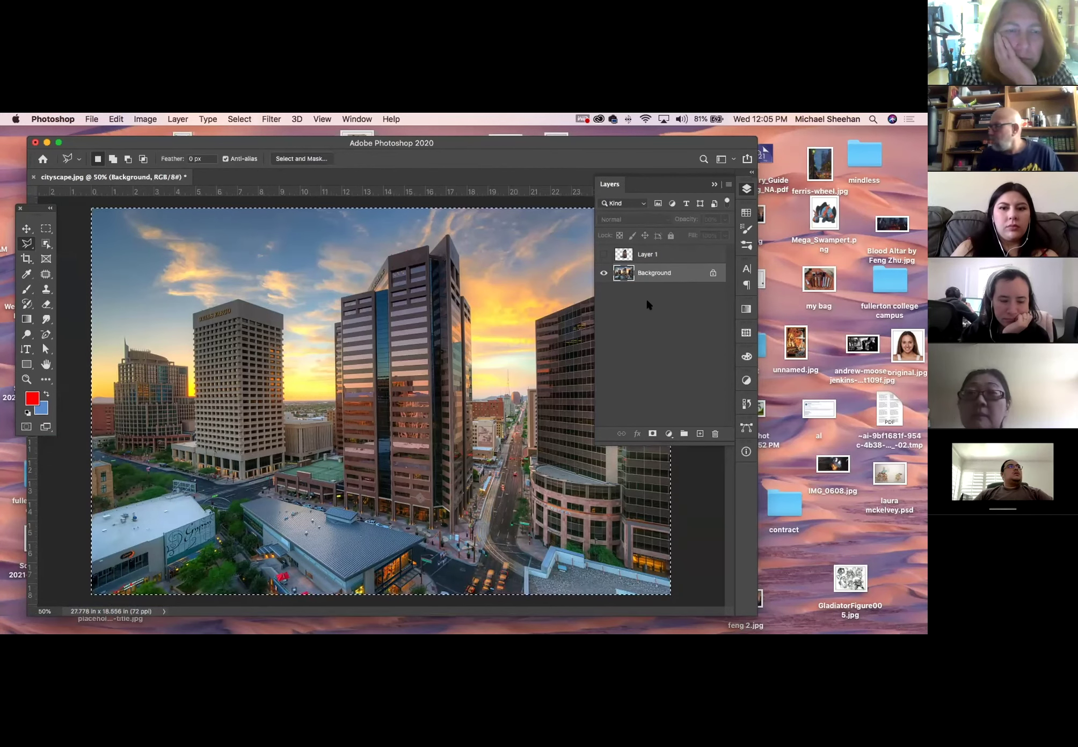
{"action": "key", "text": "super+d"}
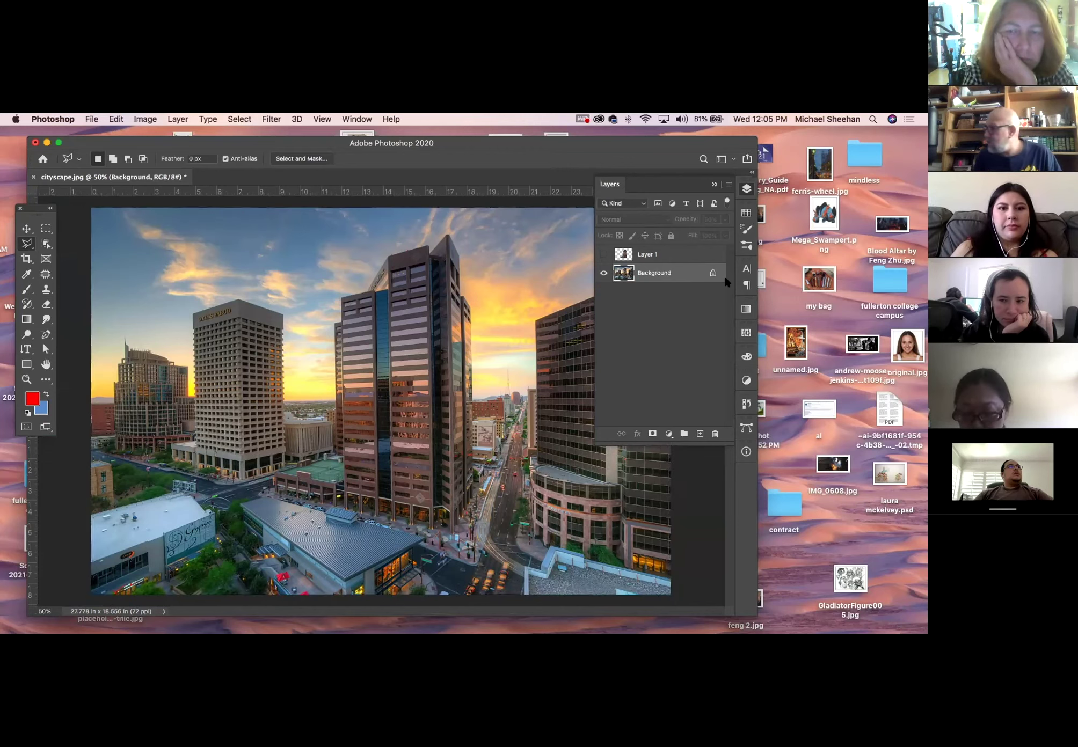
Unlock the Background layer and load its contents as a selection, and deselect everything including the layer
{"action": "left_click", "coordinate": [713, 274]}
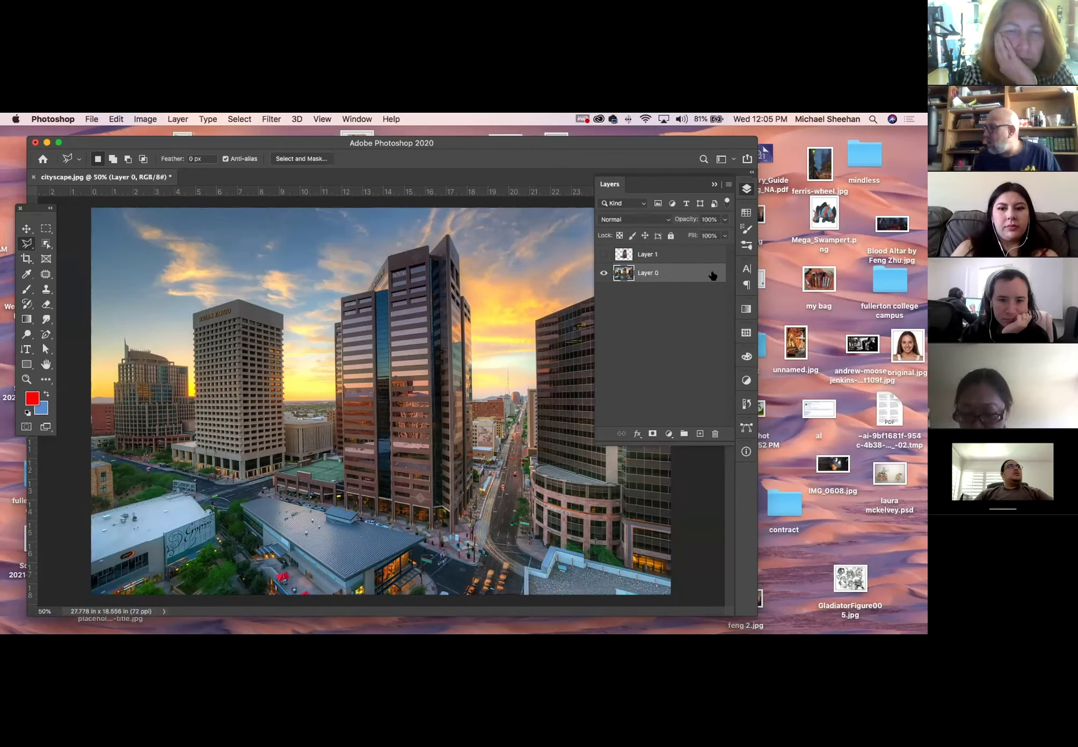
{"action": "left_click", "coordinate": [623, 273], "text": "super"}
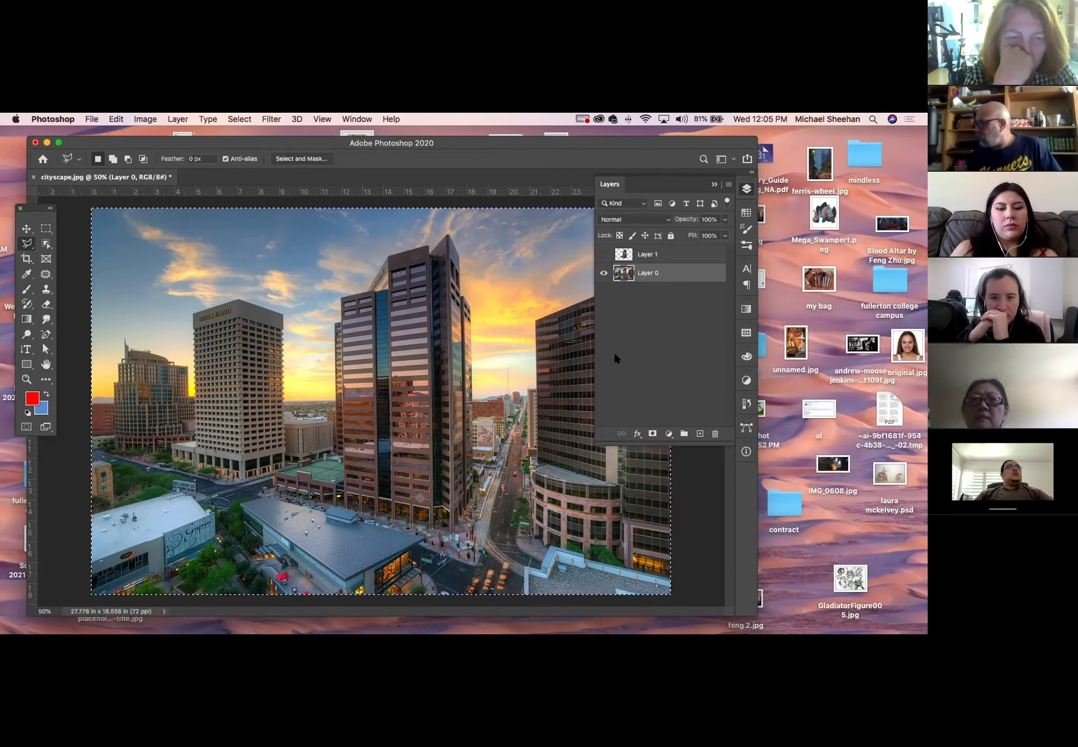
{"action": "left_click", "coordinate": [638, 352]}
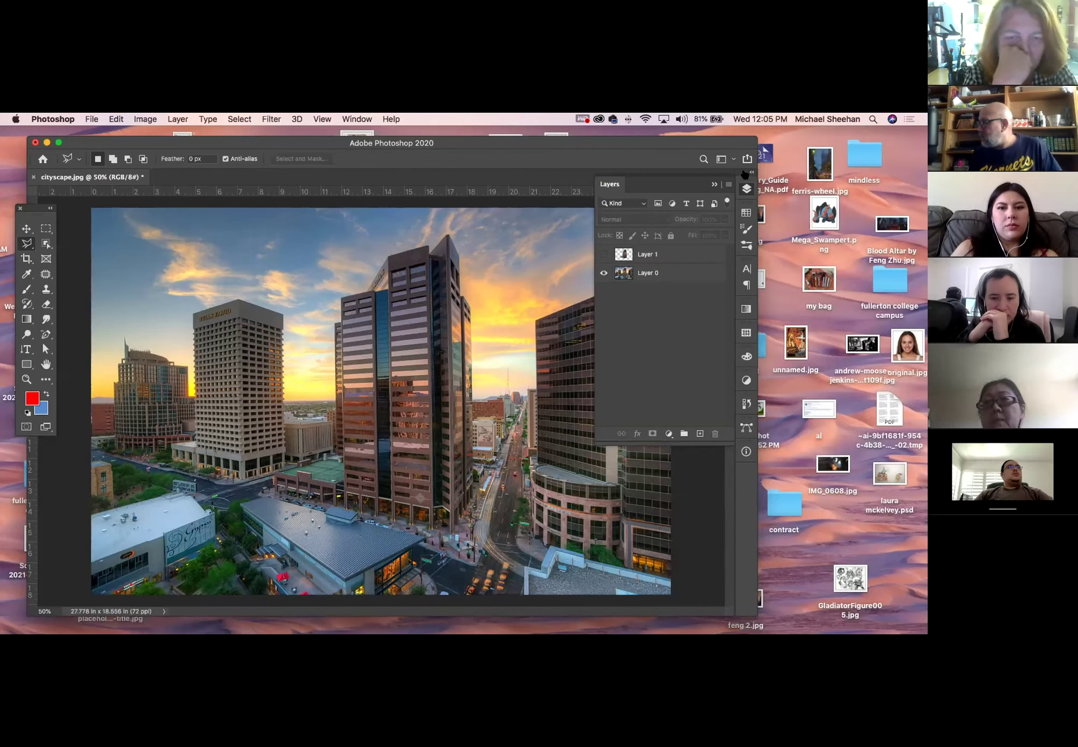
{"action": "left_click", "coordinate": [746, 188]}
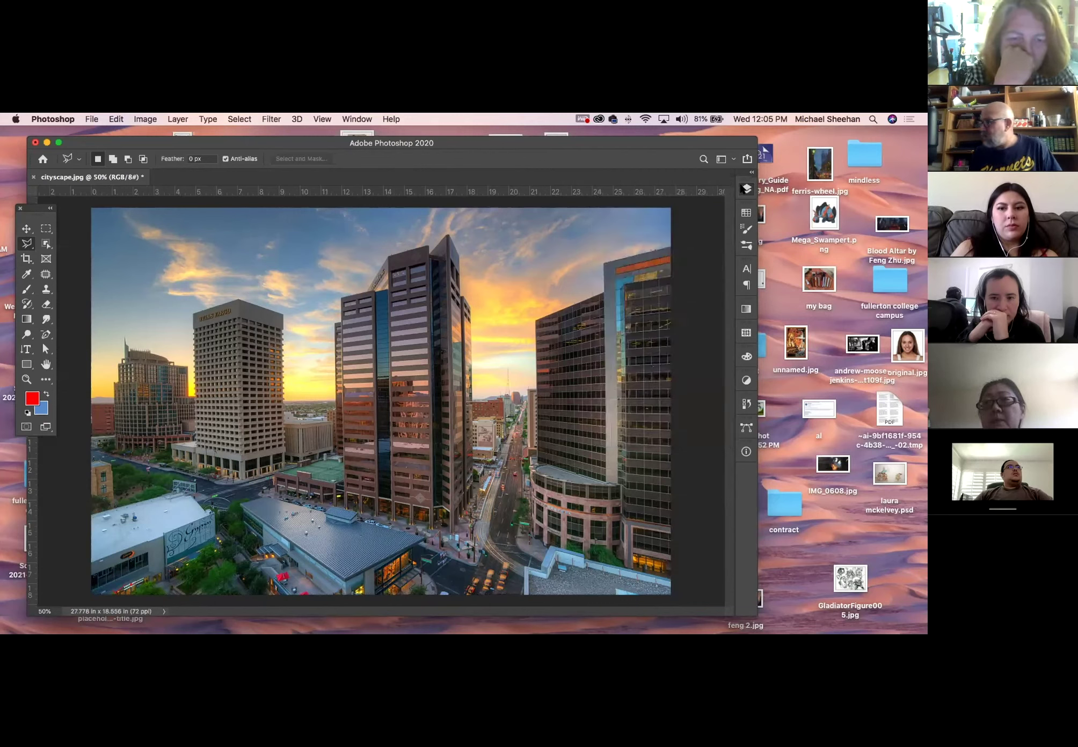
Try resizing the image to 35 inches wide with the proportions unlinked, and undo the resize
{"action": "left_click", "coordinate": [137, 120]}
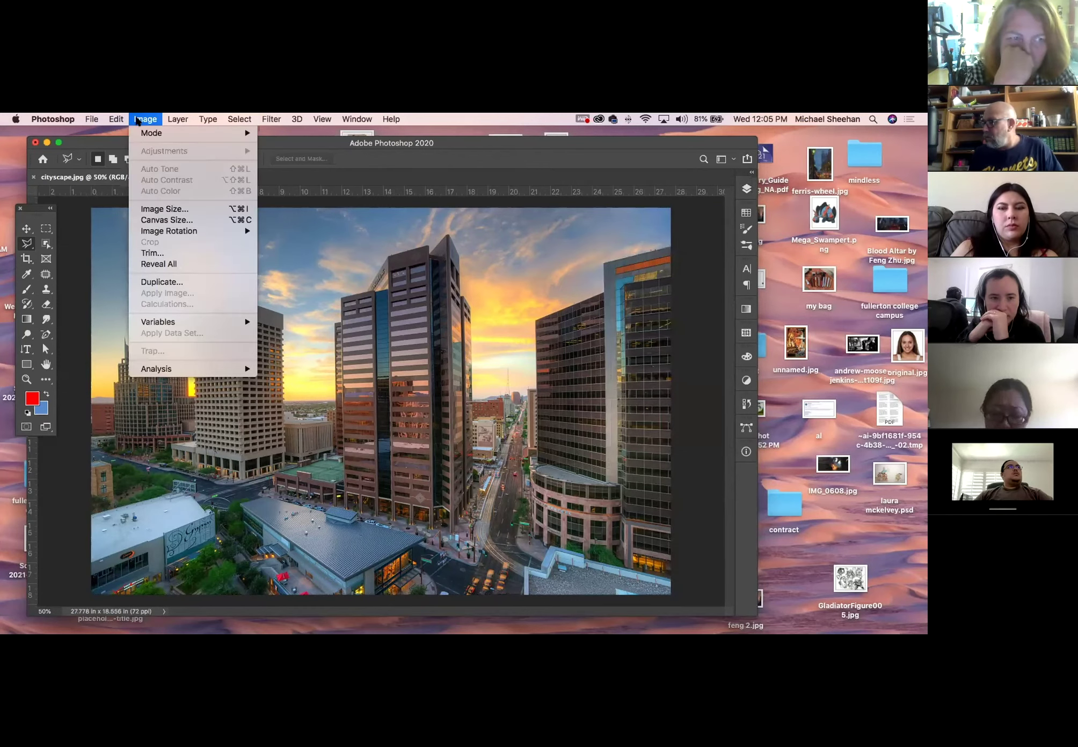
{"action": "left_click", "coordinate": [156, 210]}
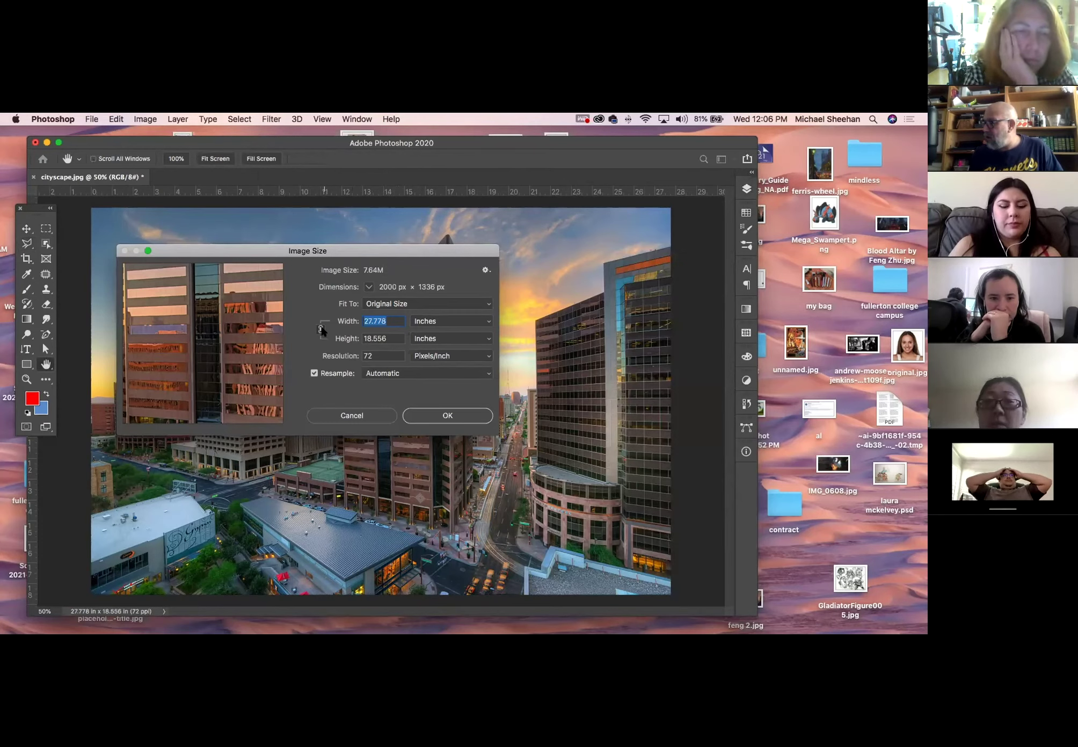
{"action": "left_click_drag", "start_coordinate": [318, 144], "coordinate": [297, 142]}
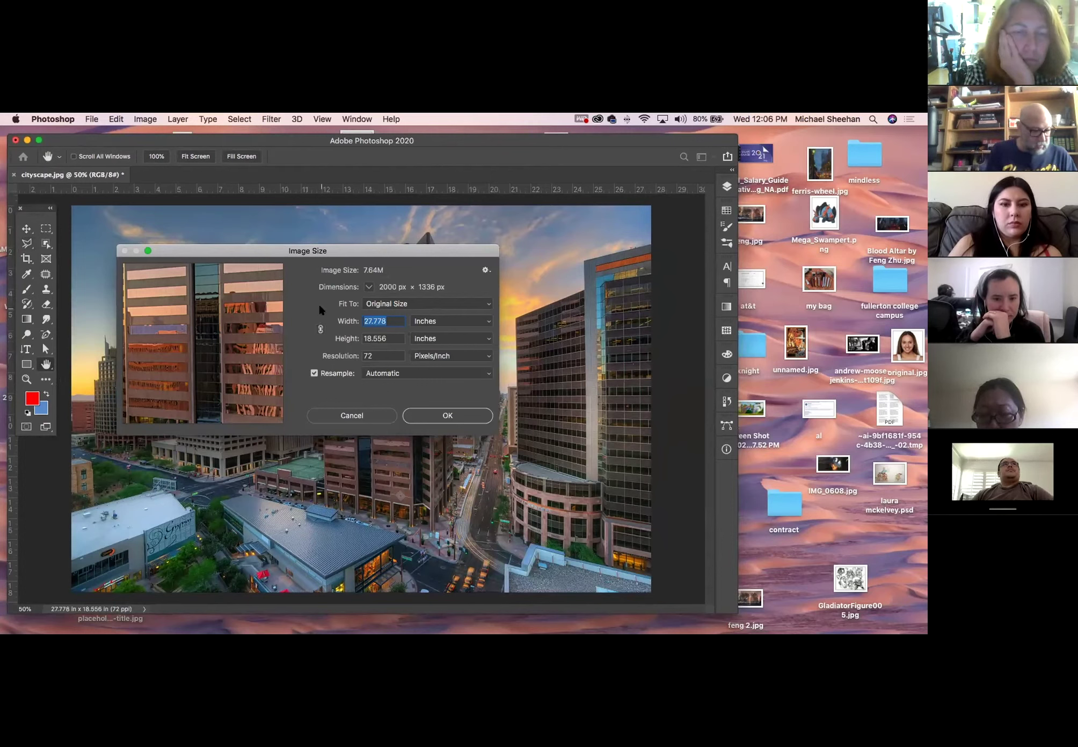
{"action": "type", "text": "35"}
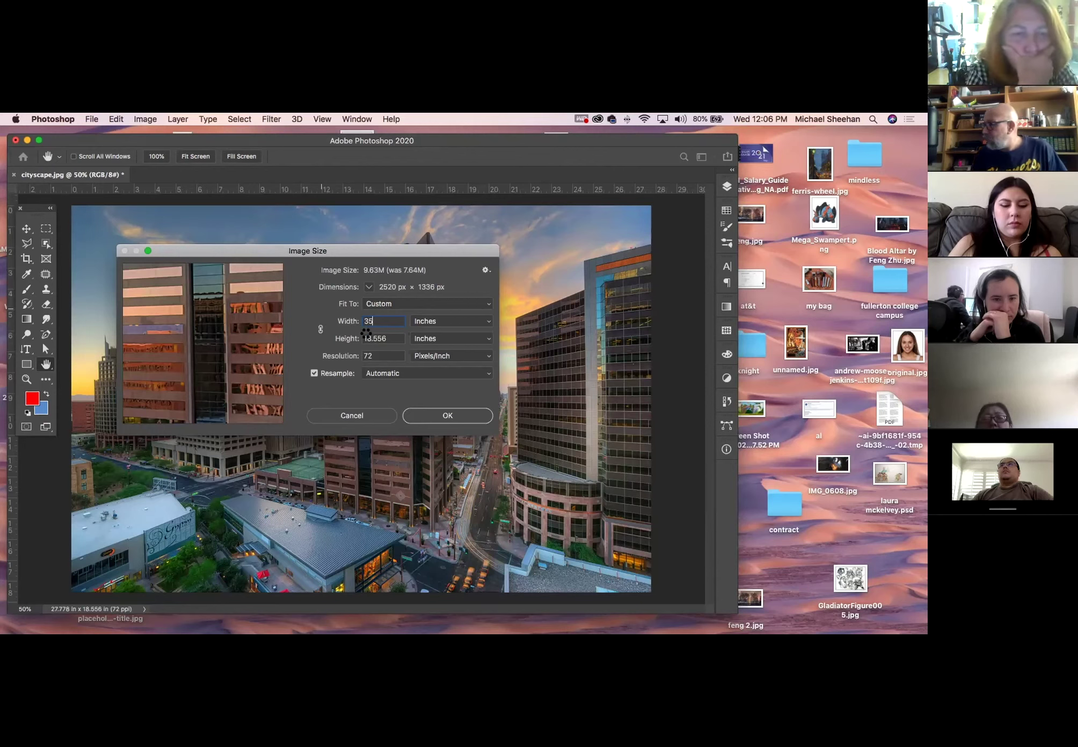
{"action": "left_click", "coordinate": [465, 418]}
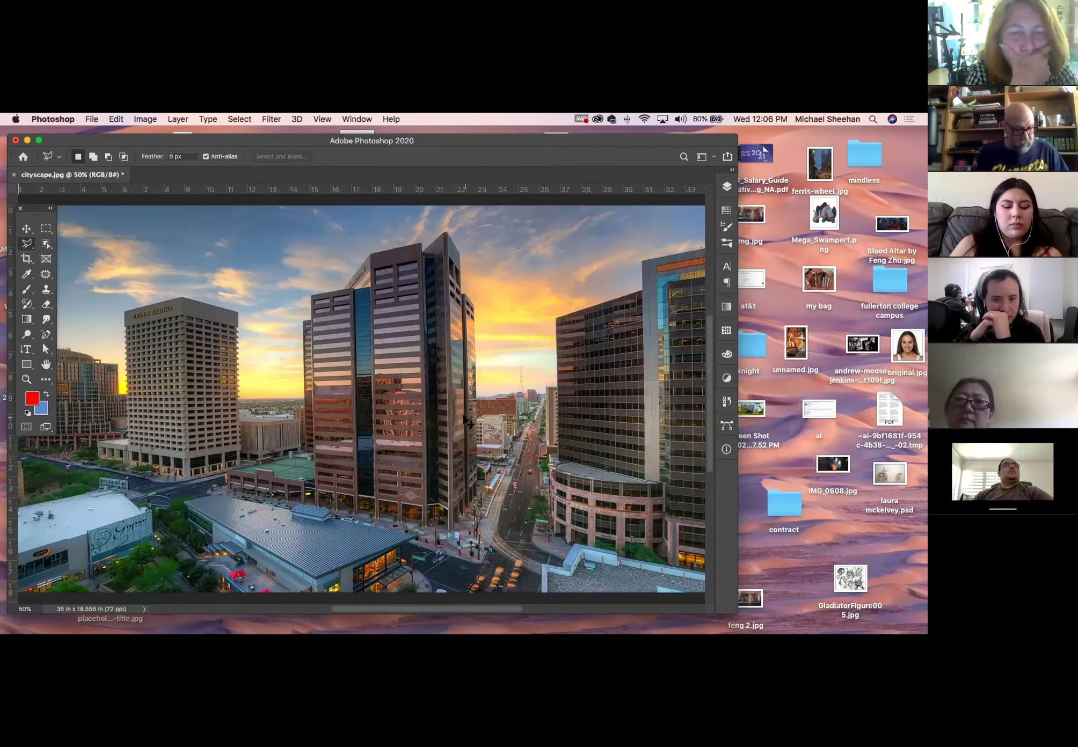
{"action": "key", "text": "super+minus"}
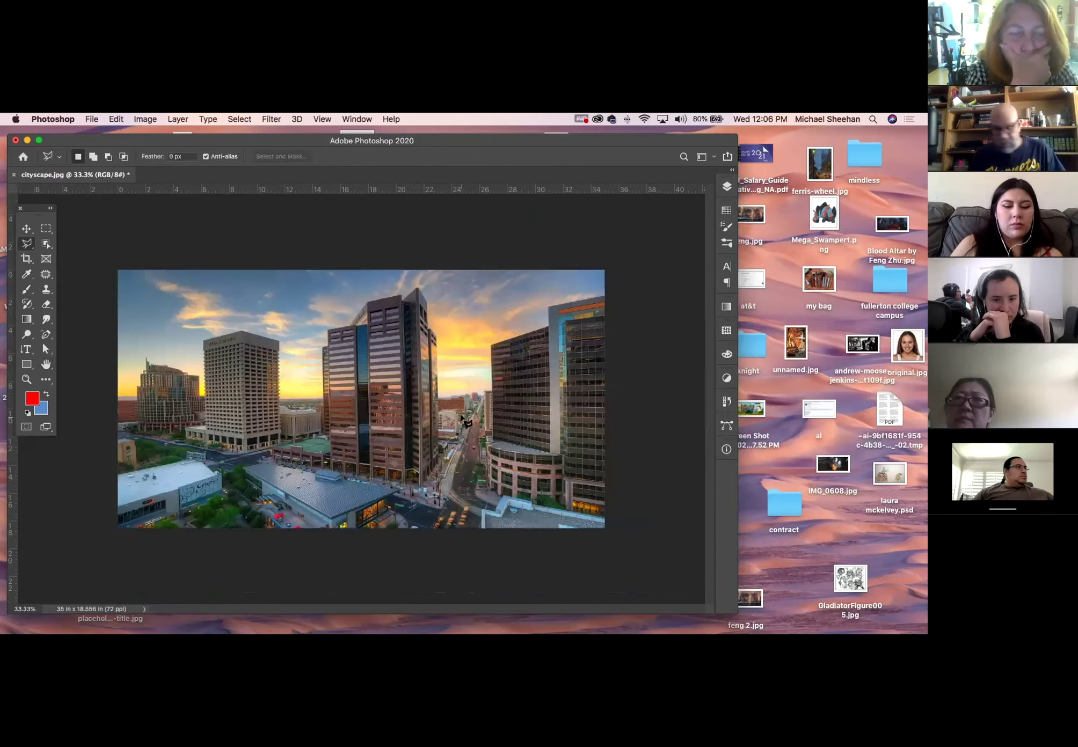
{"action": "key", "text": "super+z"}
{"action": "key", "text": "super+z"}
{"action": "key", "text": "super+d"}
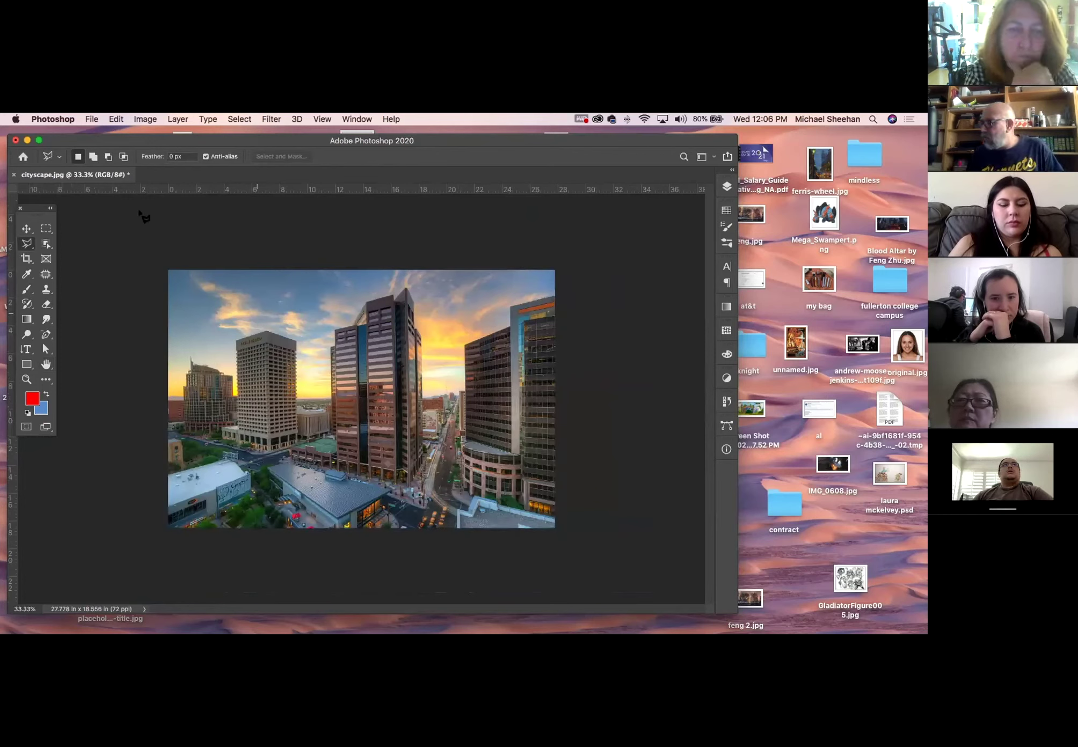
Try resizing the image to 15 inches wide with the proportions linked, and undo the resize
{"action": "left_click", "coordinate": [134, 117]}
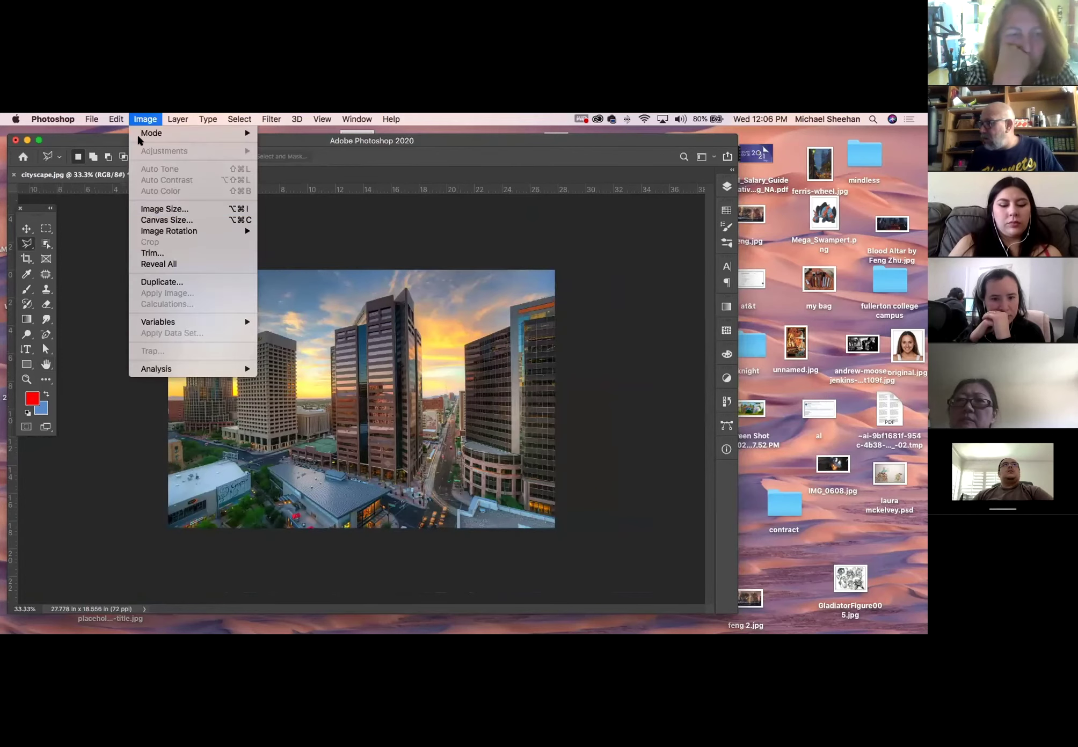
{"action": "left_click", "coordinate": [162, 210]}
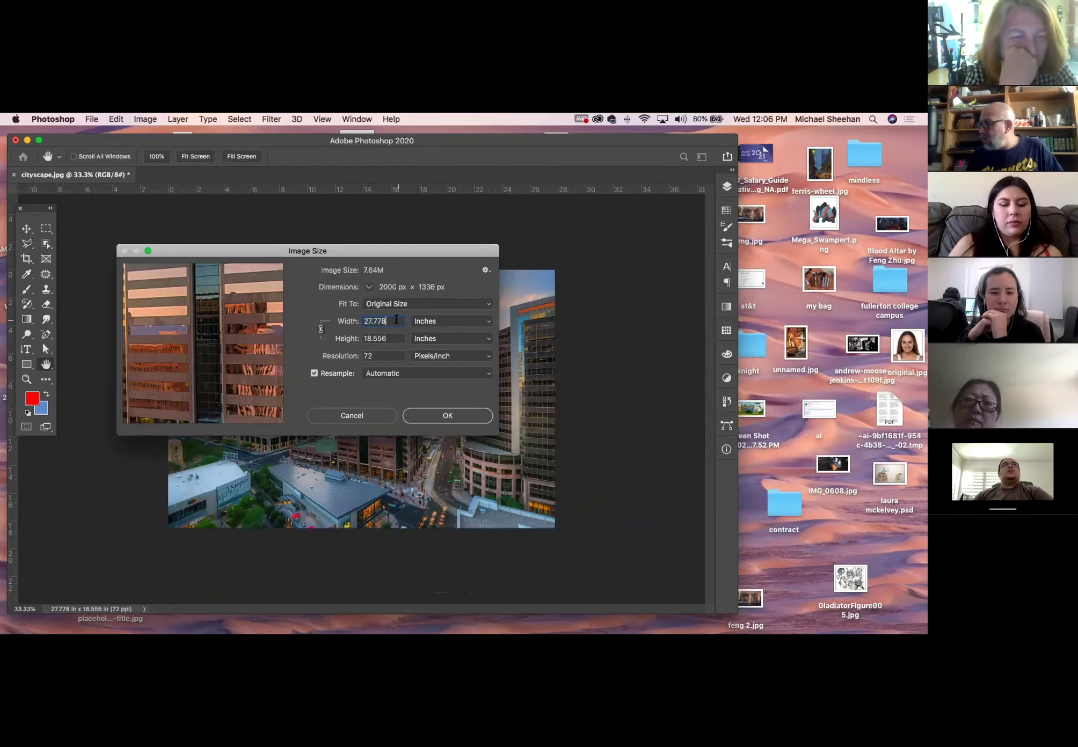
{"action": "left_click_drag", "start_coordinate": [396, 320], "coordinate": [256, 281]}
{"action": "type", "text": "15"}
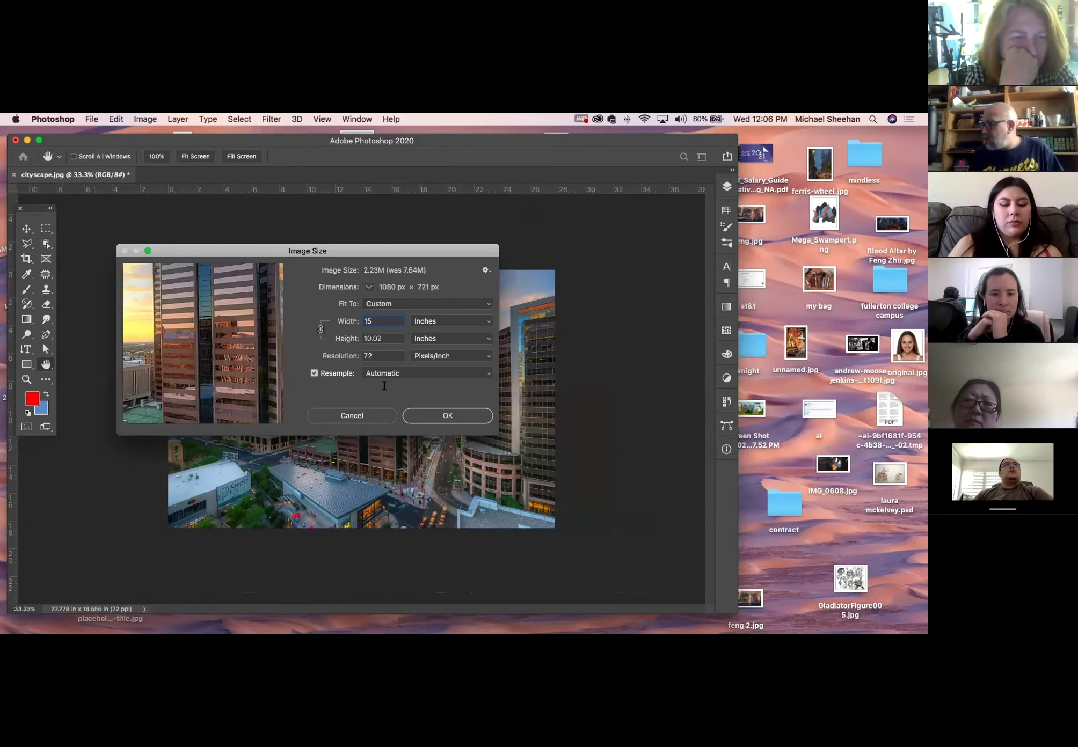
{"action": "left_click", "coordinate": [431, 412]}
{"action": "key", "text": "l"}
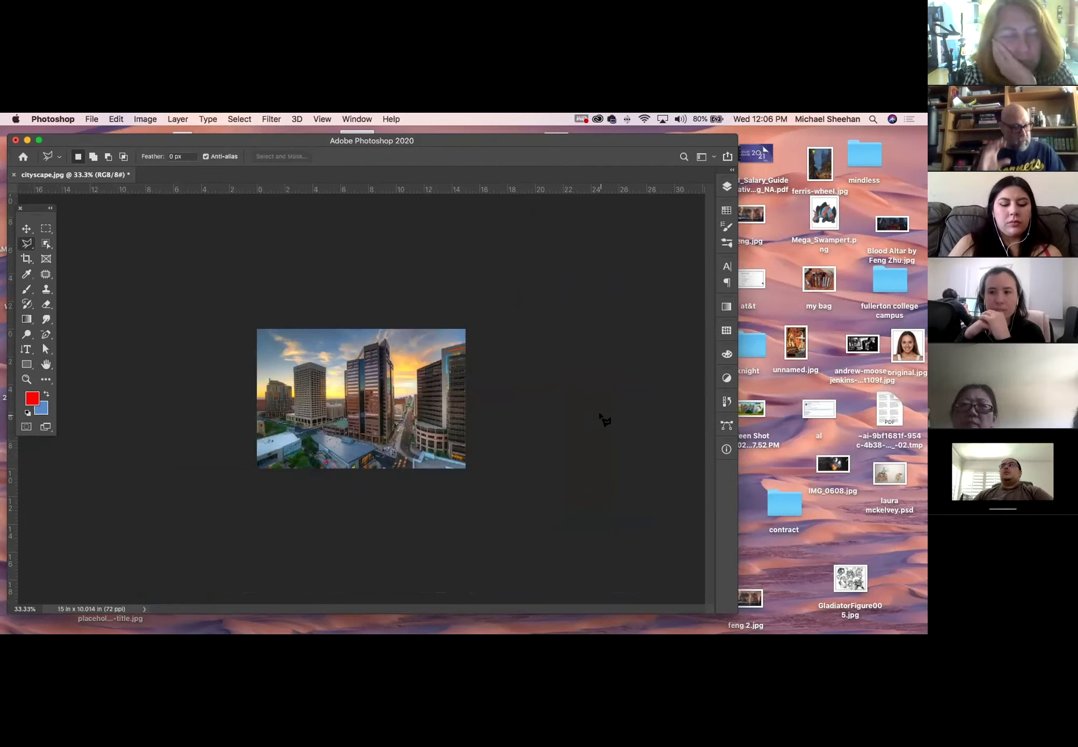
{"action": "key", "text": "super+z"}
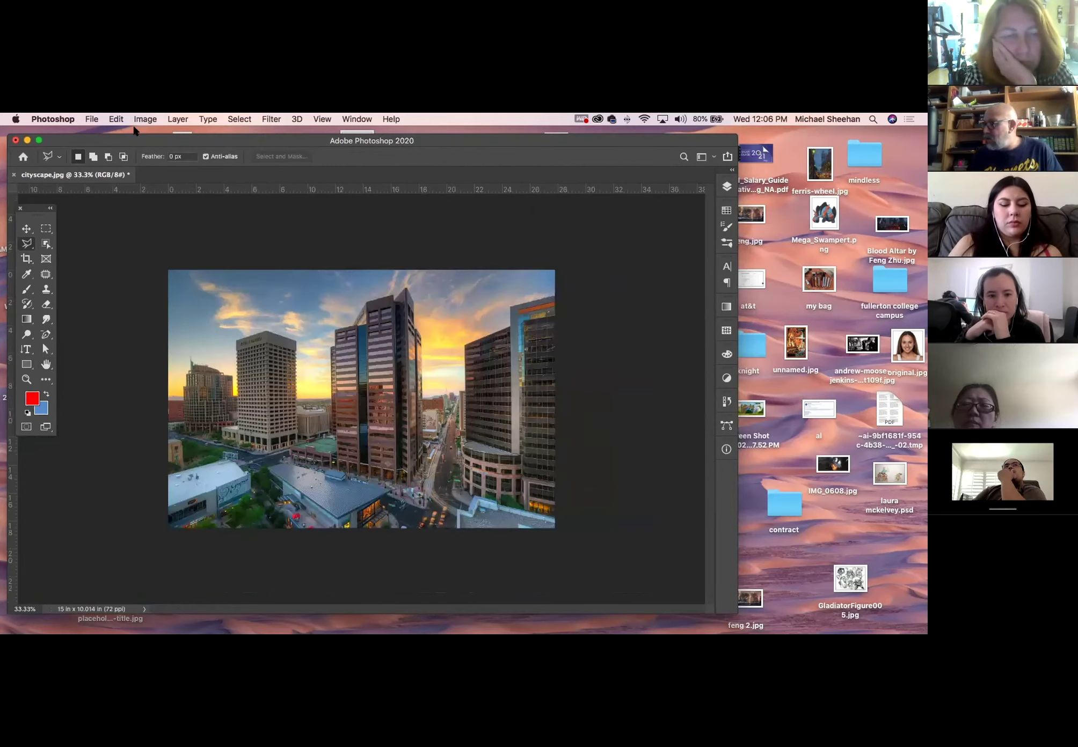
Extend the canvas width to 35 inches with the image anchored in the center
{"action": "left_click", "coordinate": [91, 119]}
{"action": "mouse_move", "coordinate": [138, 119]}
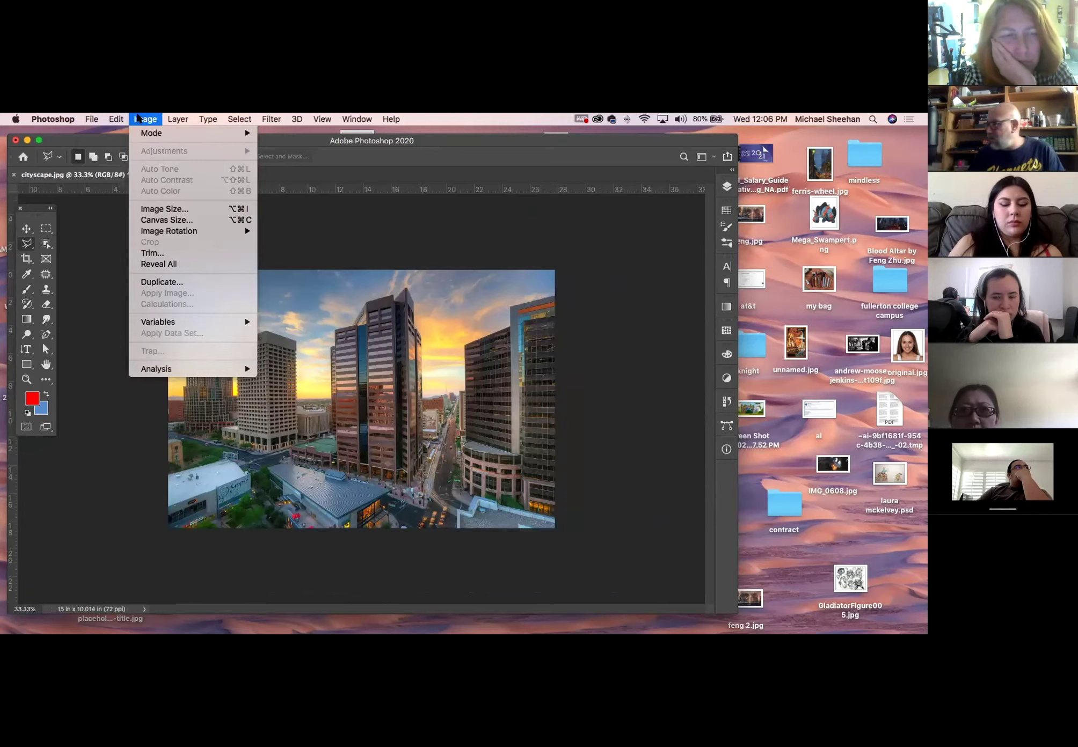
{"action": "left_click", "coordinate": [166, 219]}
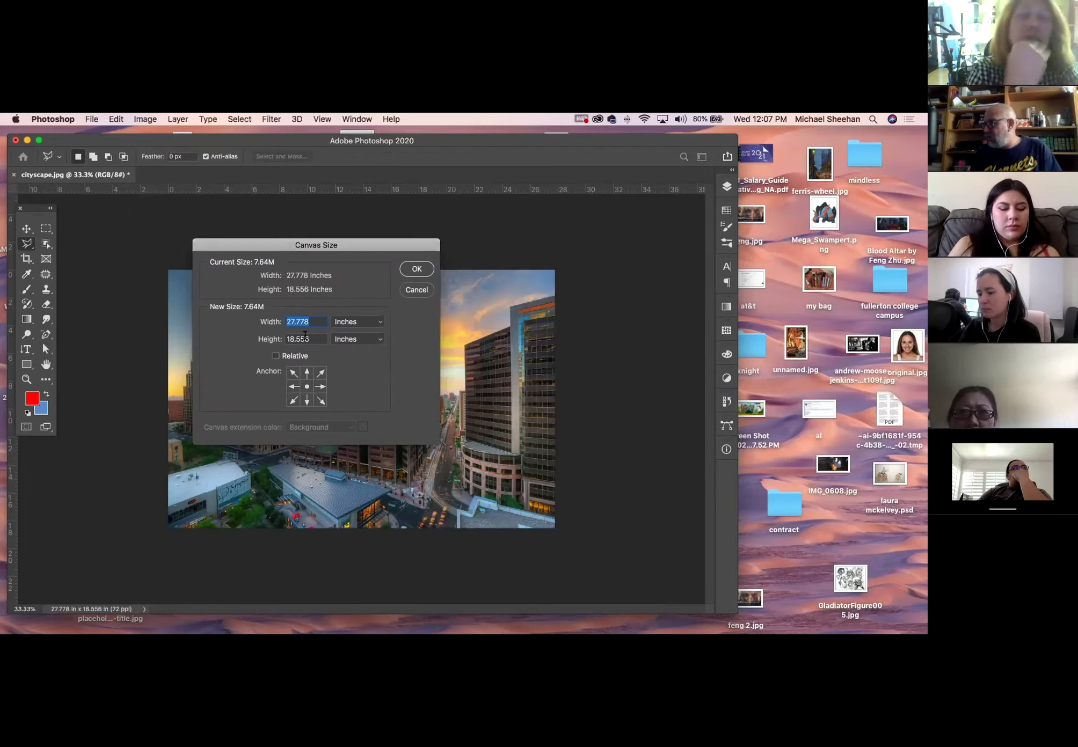
{"action": "left_click", "coordinate": [354, 321]}
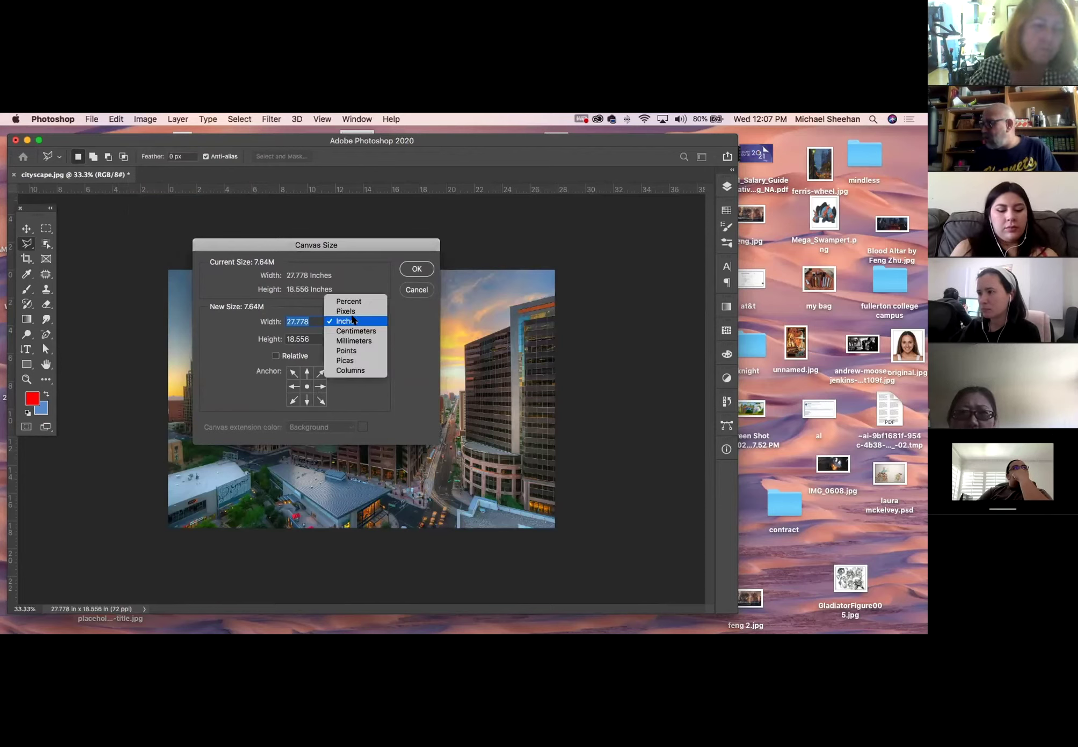
{"action": "left_click", "coordinate": [354, 321]}
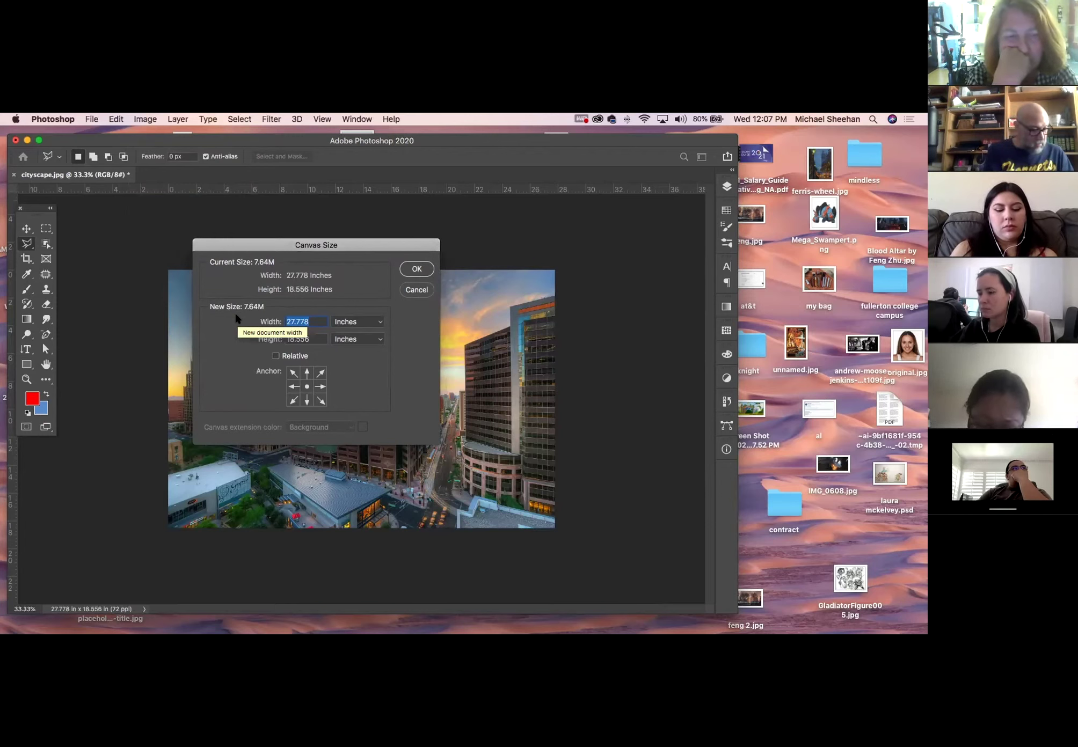
{"action": "type", "text": "35"}
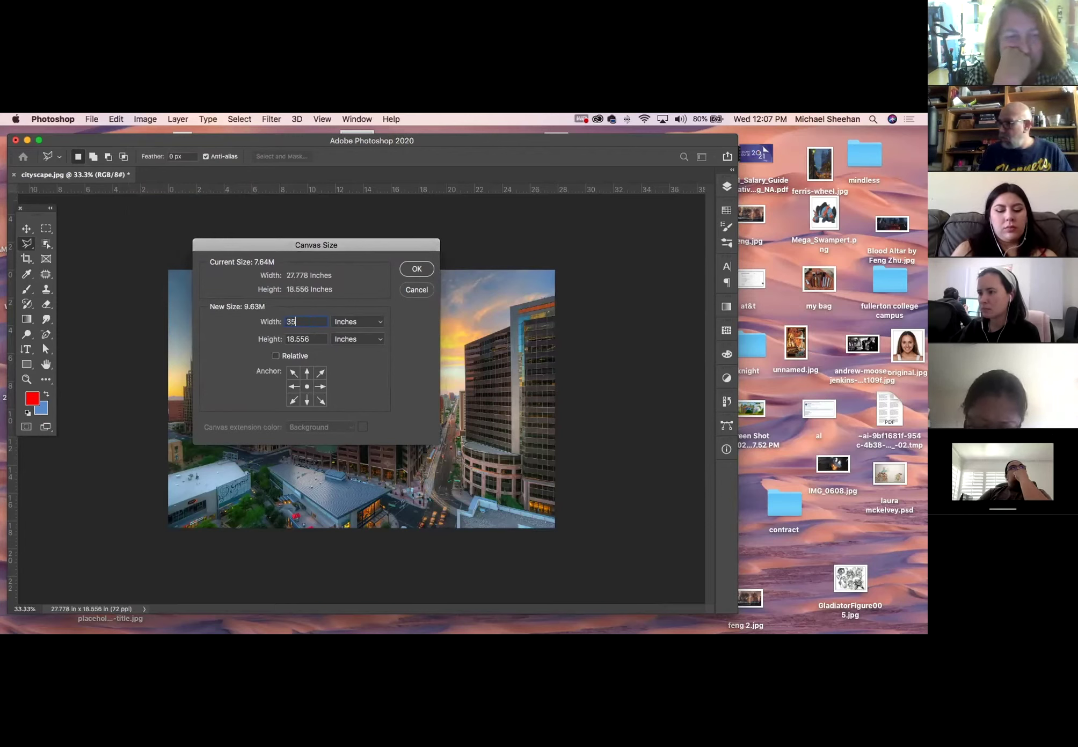
{"action": "key", "text": "Return"}
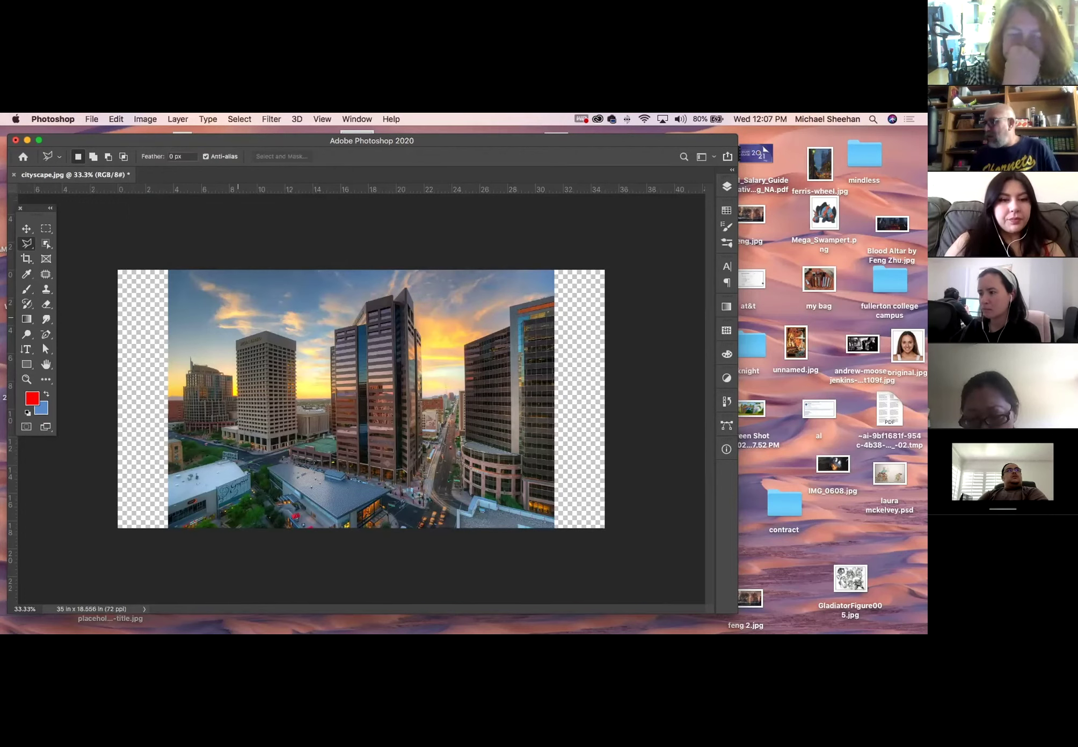
Crop the empty canvas off both sides of the photo, to a width of about 27.67 inches
{"action": "left_click", "coordinate": [20, 258]}
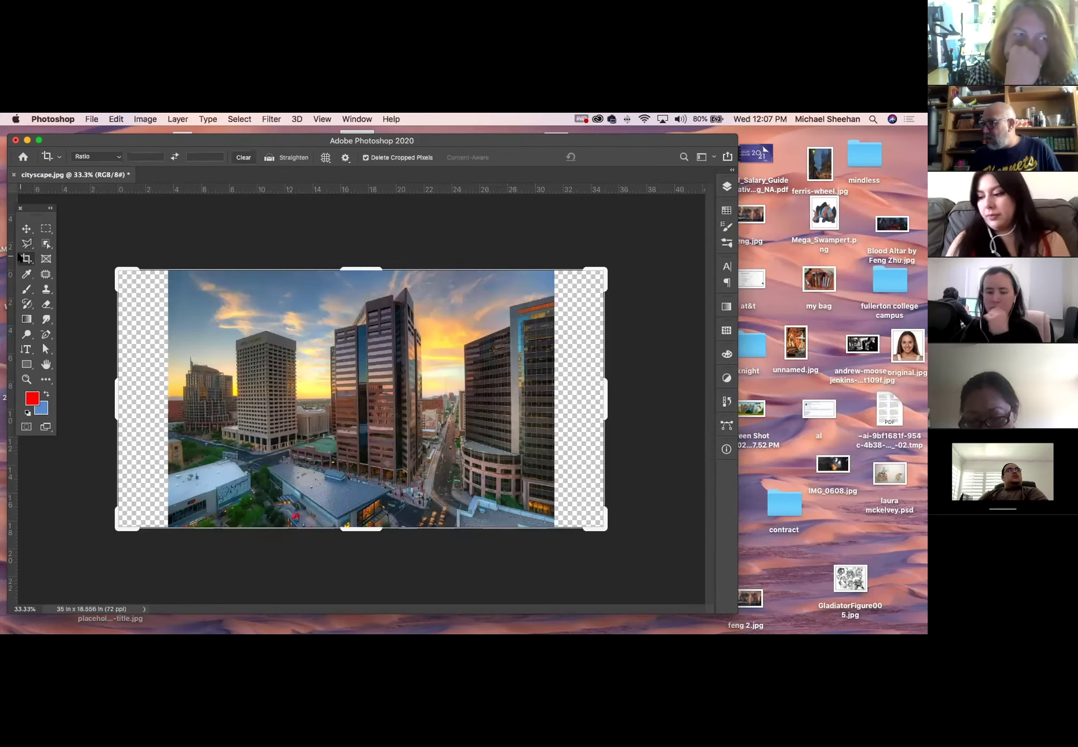
{"action": "left_click_drag", "start_coordinate": [116, 392], "coordinate": [143, 393]}
{"action": "left_click_drag", "start_coordinate": [583, 404], "coordinate": [553, 409]}
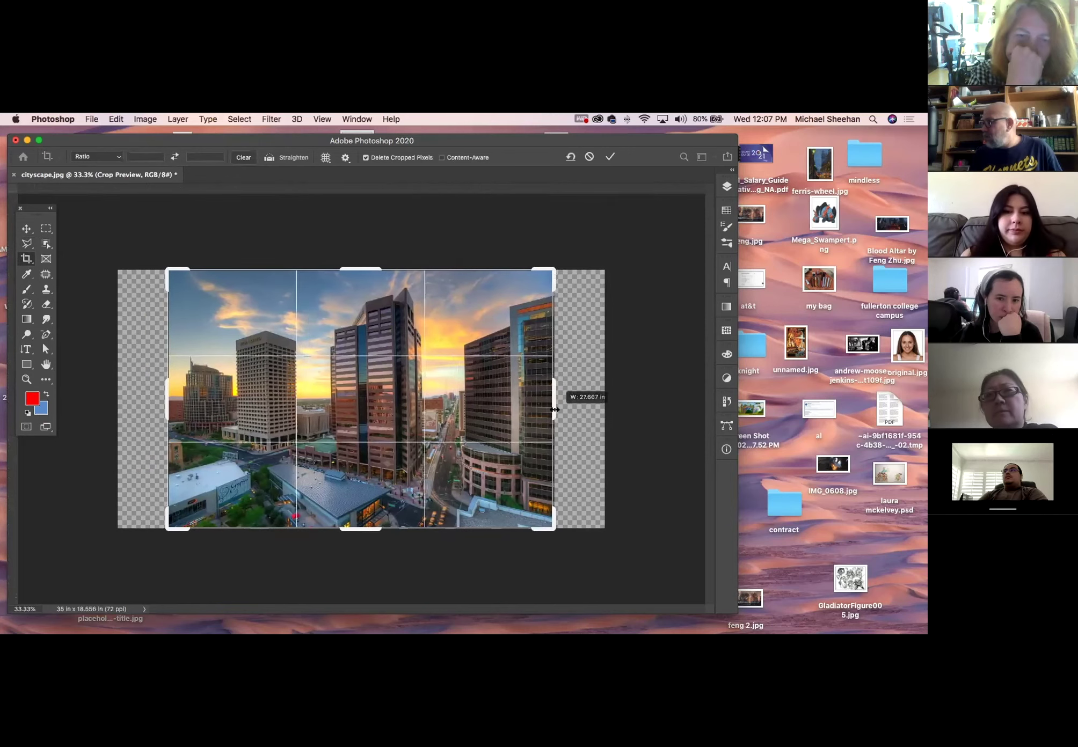
{"action": "left_click", "coordinate": [27, 229]}
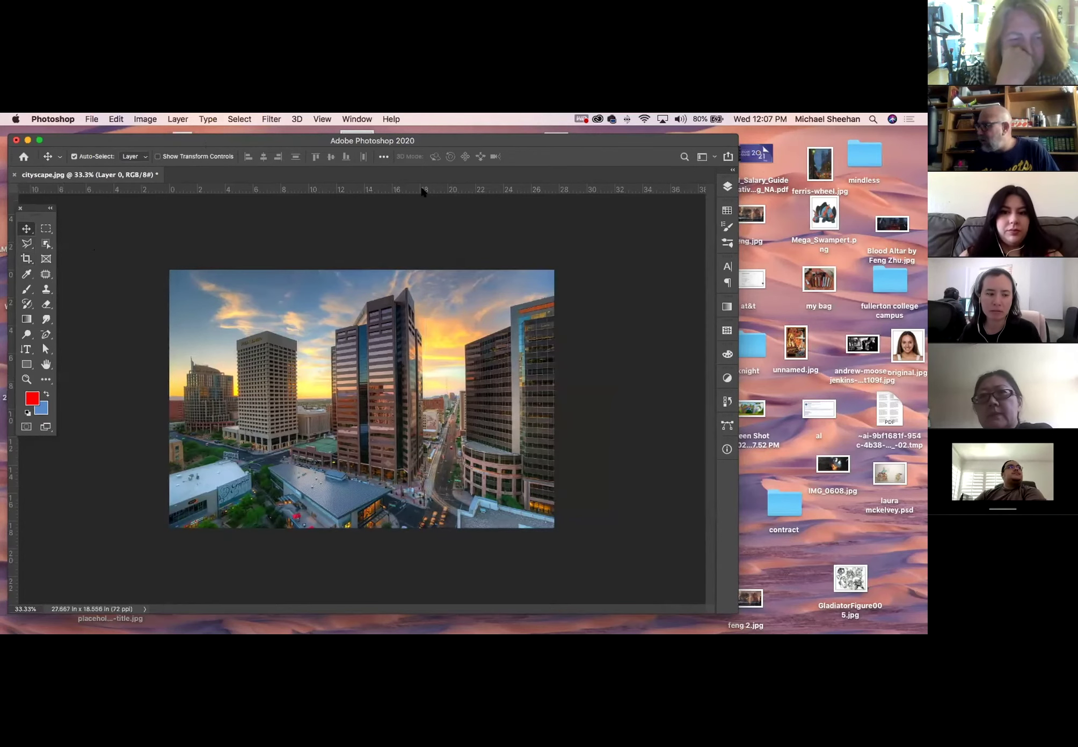
Hide Layer 0, show the cut-out building on Layer 1, and add an empty layer between them
{"action": "left_click", "coordinate": [727, 186]}
{"action": "left_click", "coordinate": [727, 186]}
{"action": "left_click", "coordinate": [725, 184]}
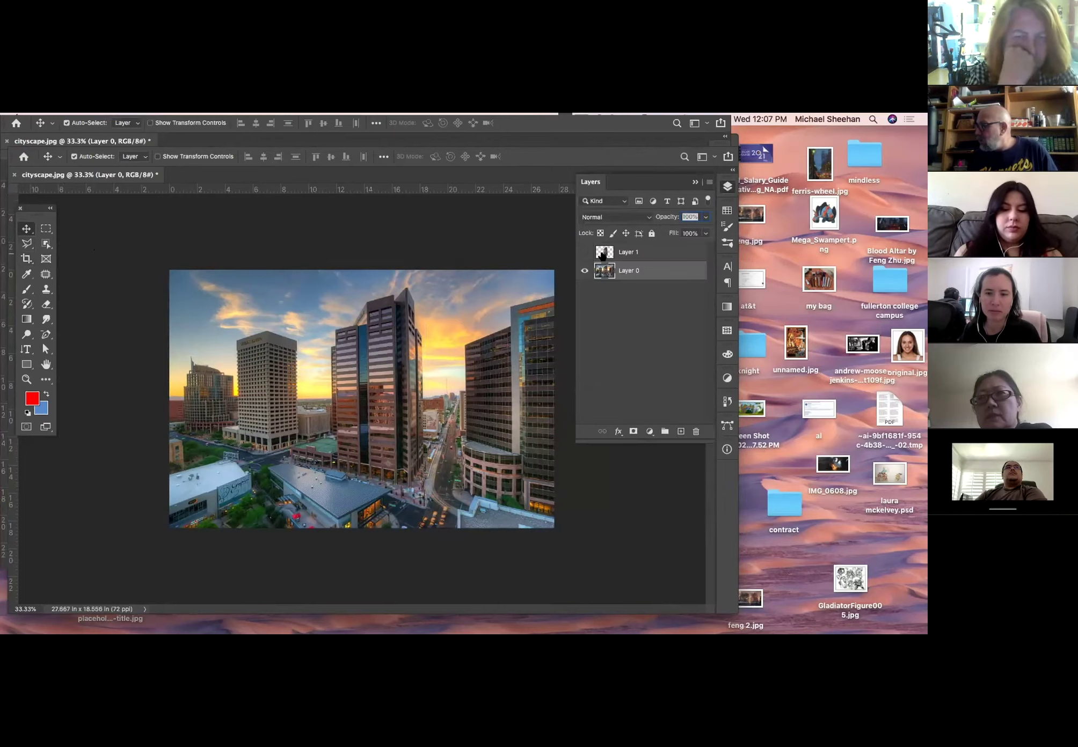
{"action": "left_click", "coordinate": [585, 270]}
{"action": "left_click", "coordinate": [585, 252]}
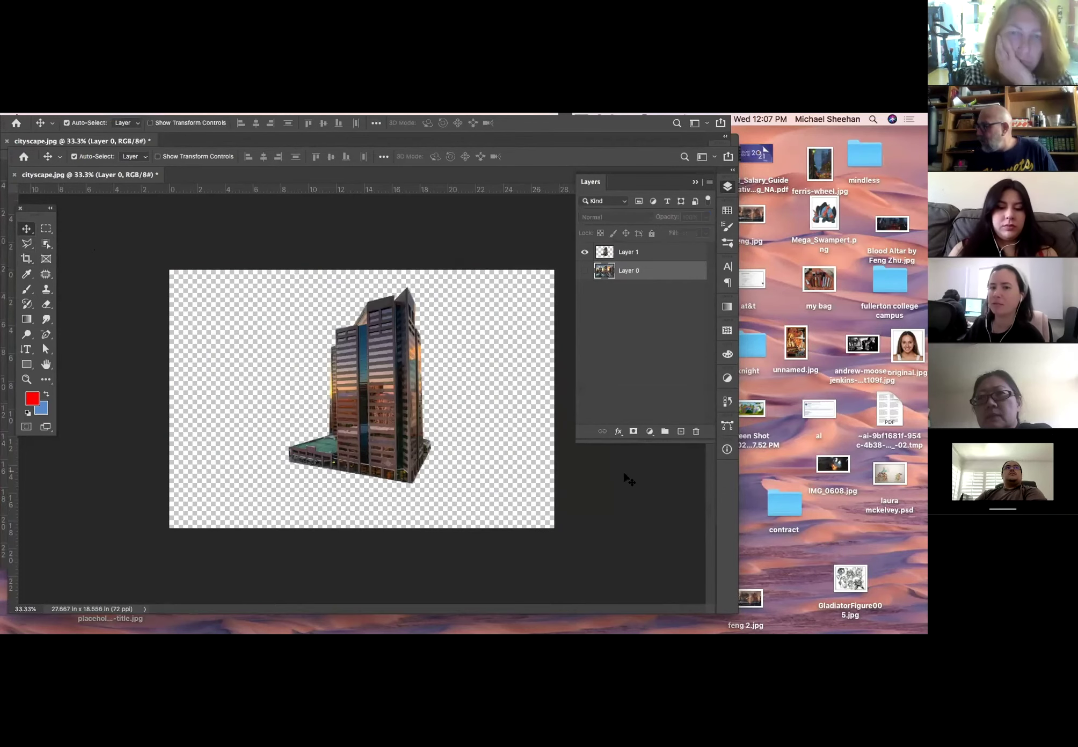
{"action": "left_click", "coordinate": [678, 432]}
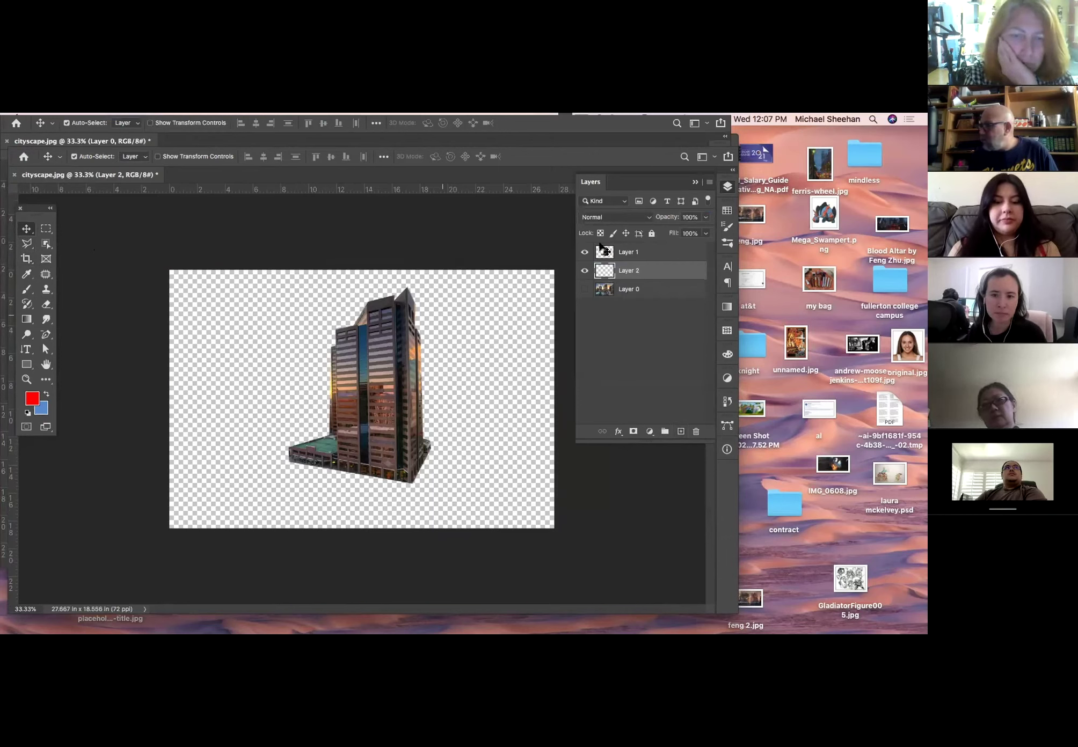
Fill the new empty layer behind the building with a medium gray from the Grayscale swatches
{"action": "left_click", "coordinate": [726, 208]}
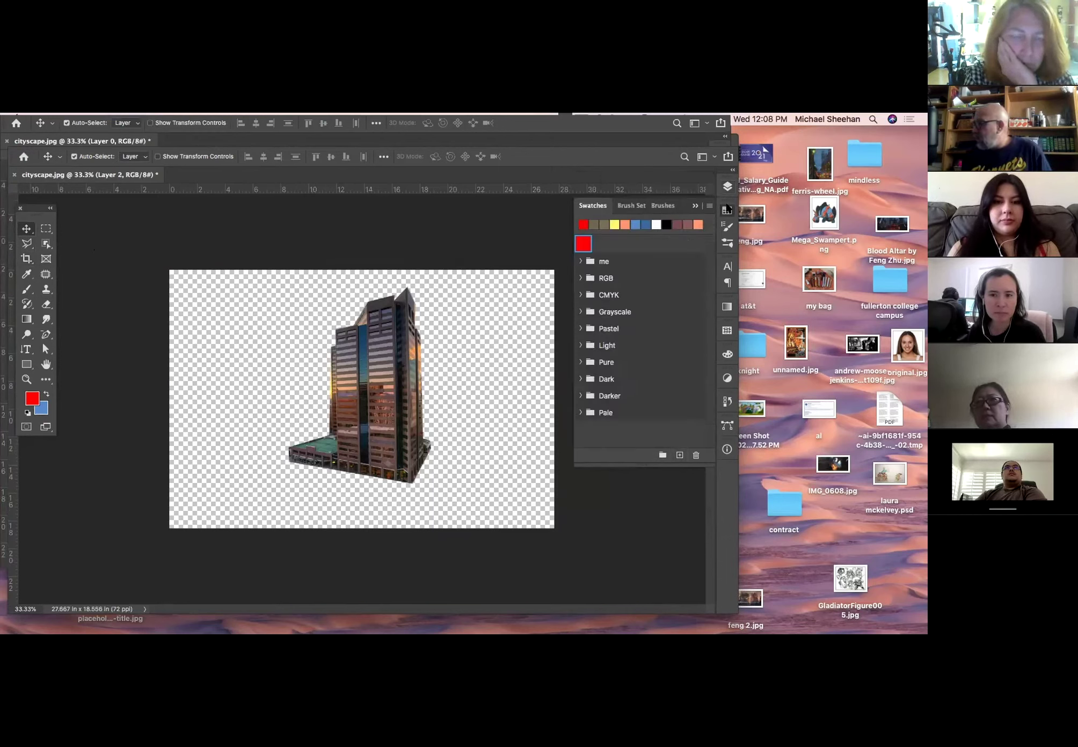
{"action": "left_click", "coordinate": [620, 314]}
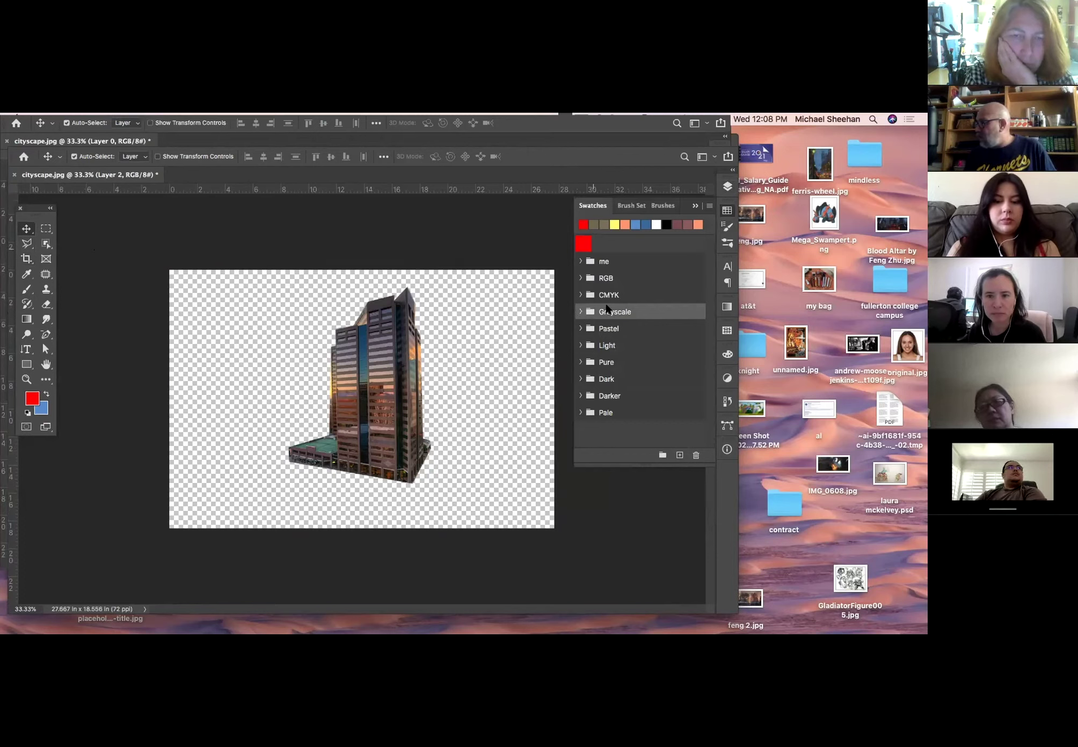
{"action": "left_click", "coordinate": [580, 312]}
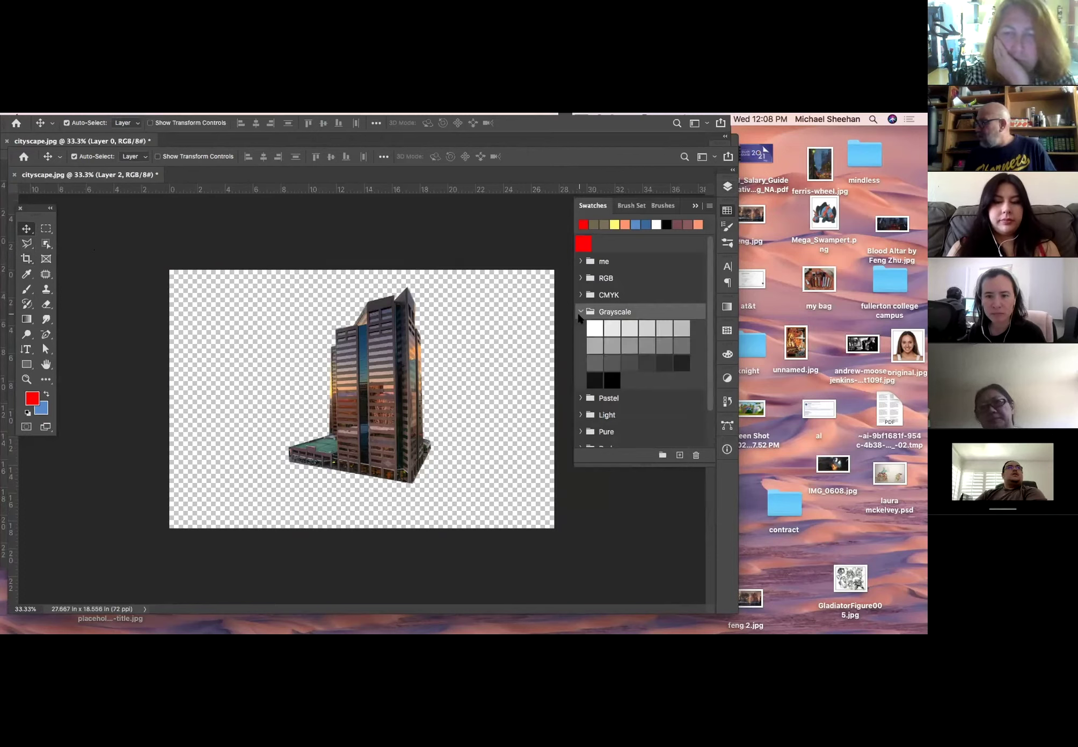
{"action": "left_click", "coordinate": [656, 342]}
{"action": "left_click", "coordinate": [727, 186]}
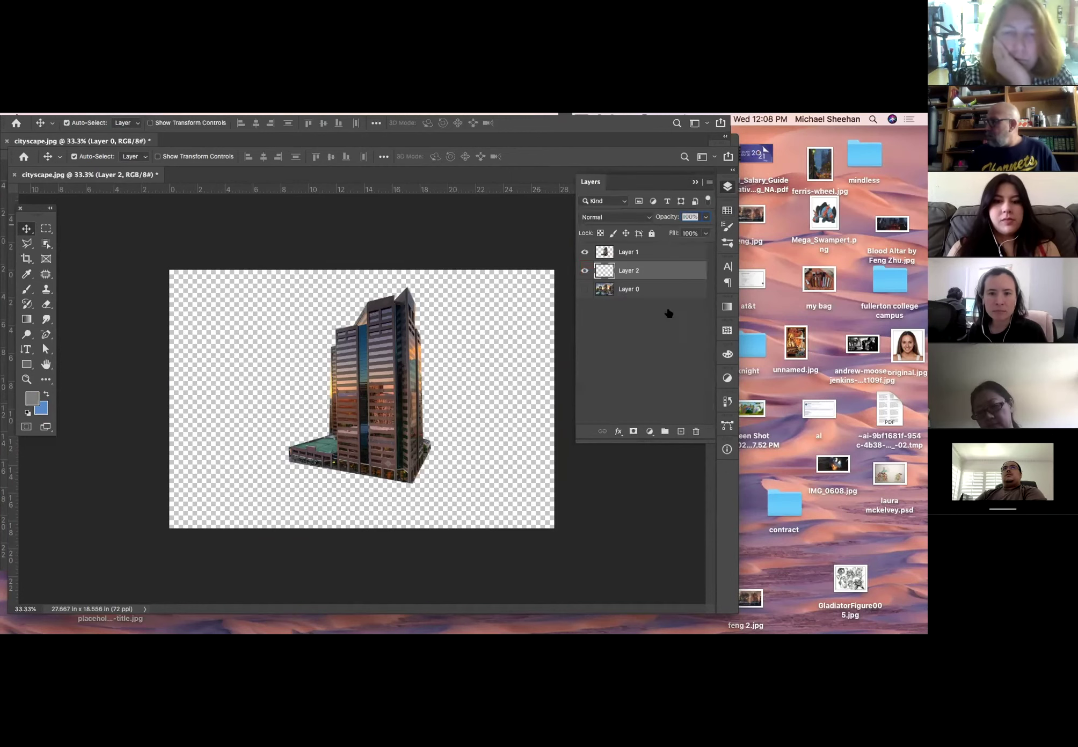
{"action": "key", "text": "alt+BackSpace"}
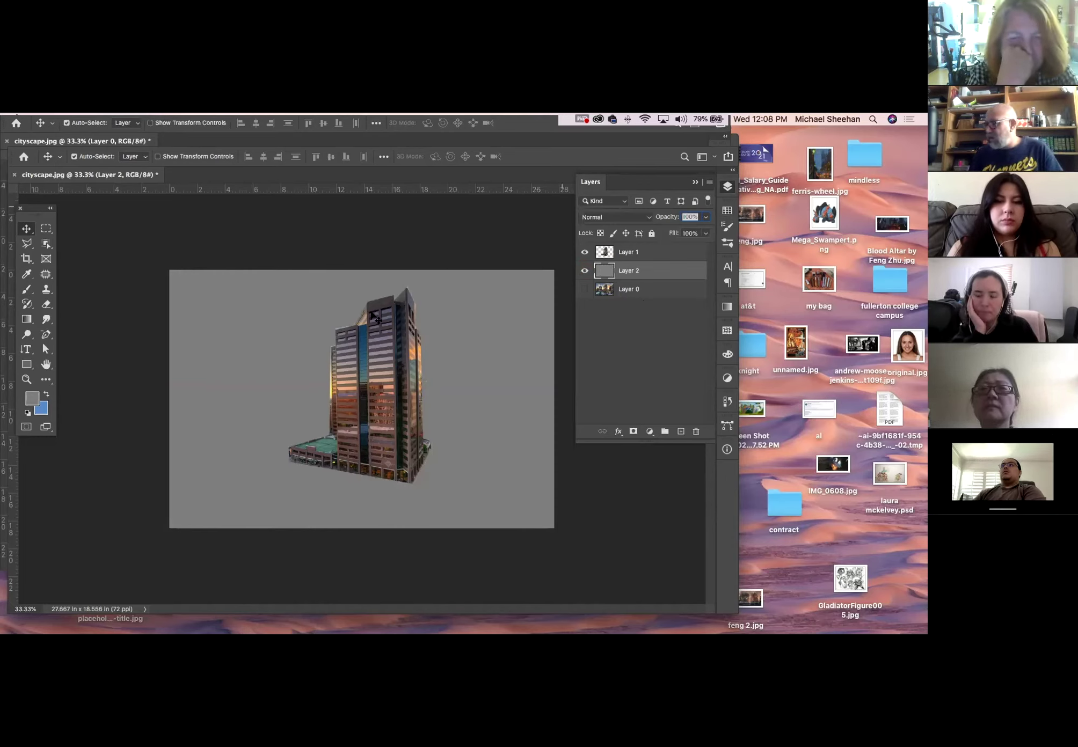
Erase the leftover sky fringe along the tower's upper right edge on Layer 1 with a 10-pixel eraser
{"action": "left_click", "coordinate": [26, 379]}
{"action": "left_click_drag", "start_coordinate": [376, 306], "coordinate": [356, 337]}
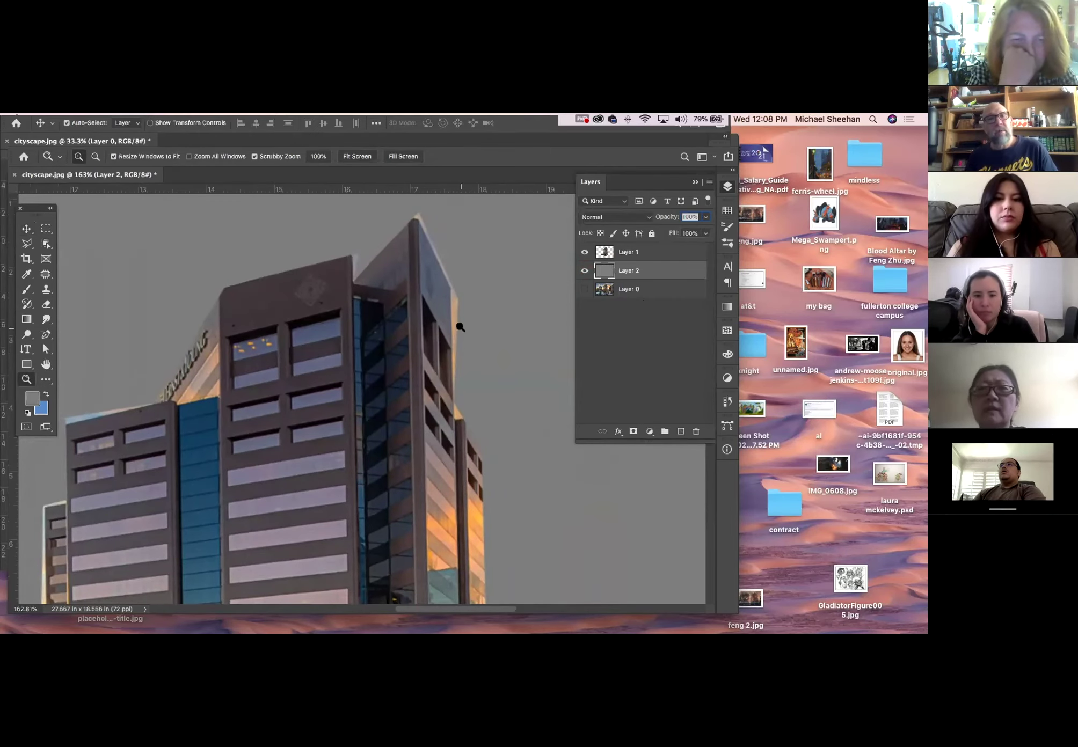
{"action": "left_click", "coordinate": [46, 304]}
{"action": "left_click", "coordinate": [456, 291]}
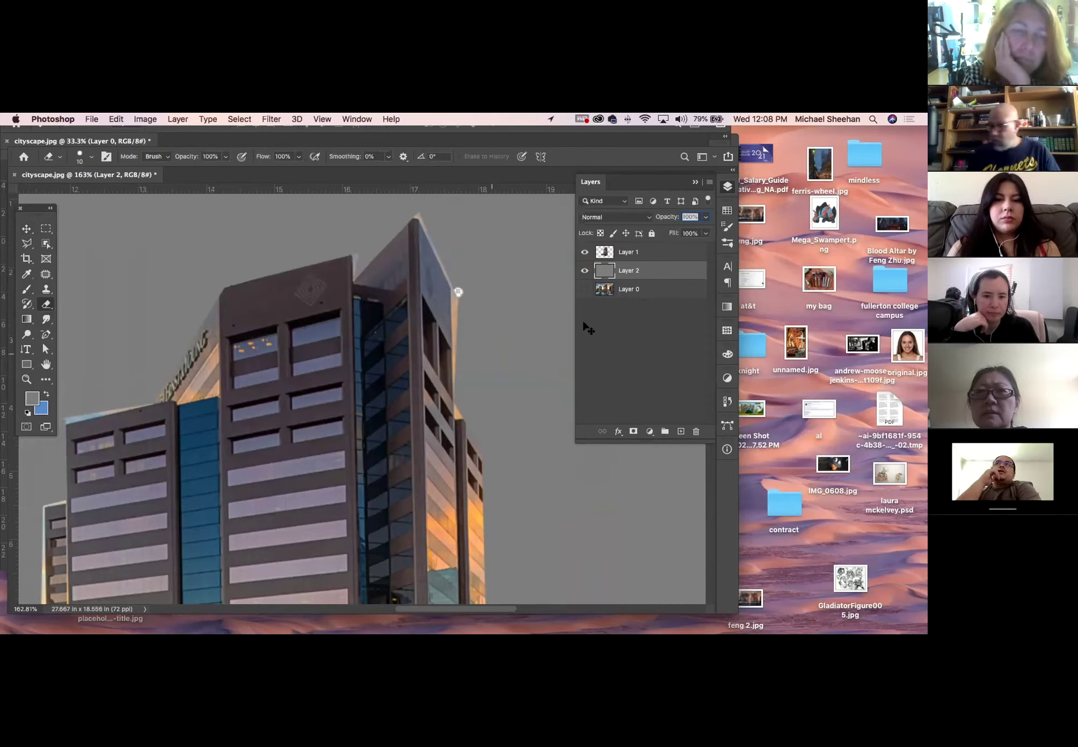
{"action": "left_click", "coordinate": [644, 251]}
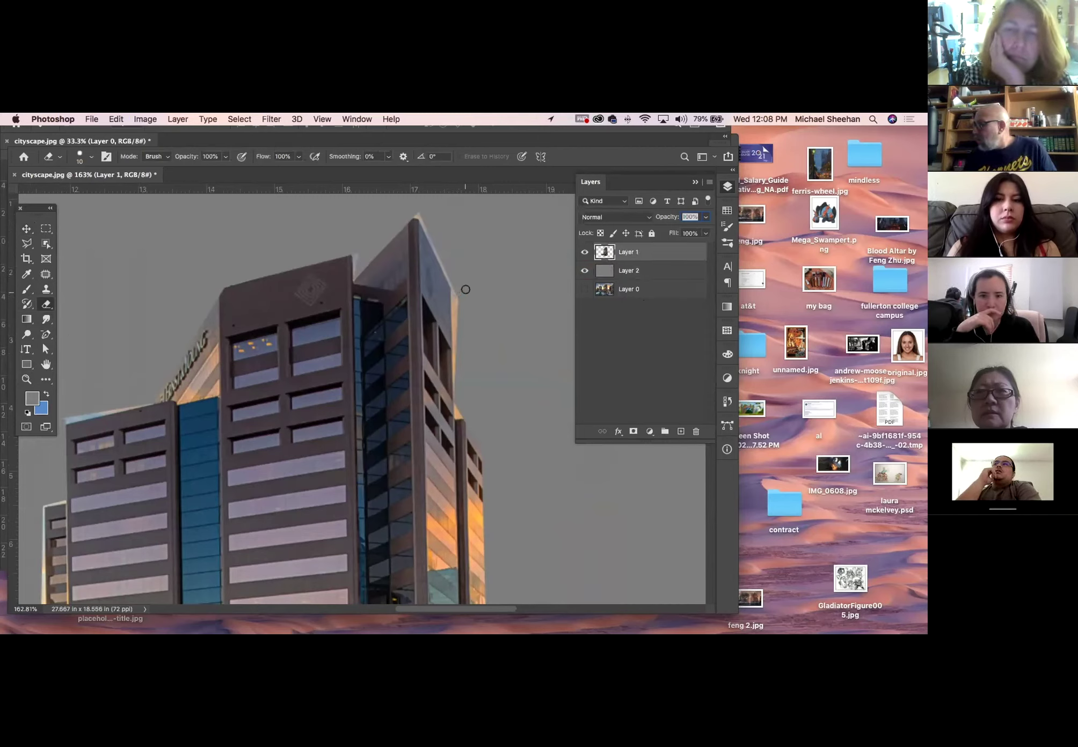
{"action": "left_click", "coordinate": [456, 375], "text": "shift"}
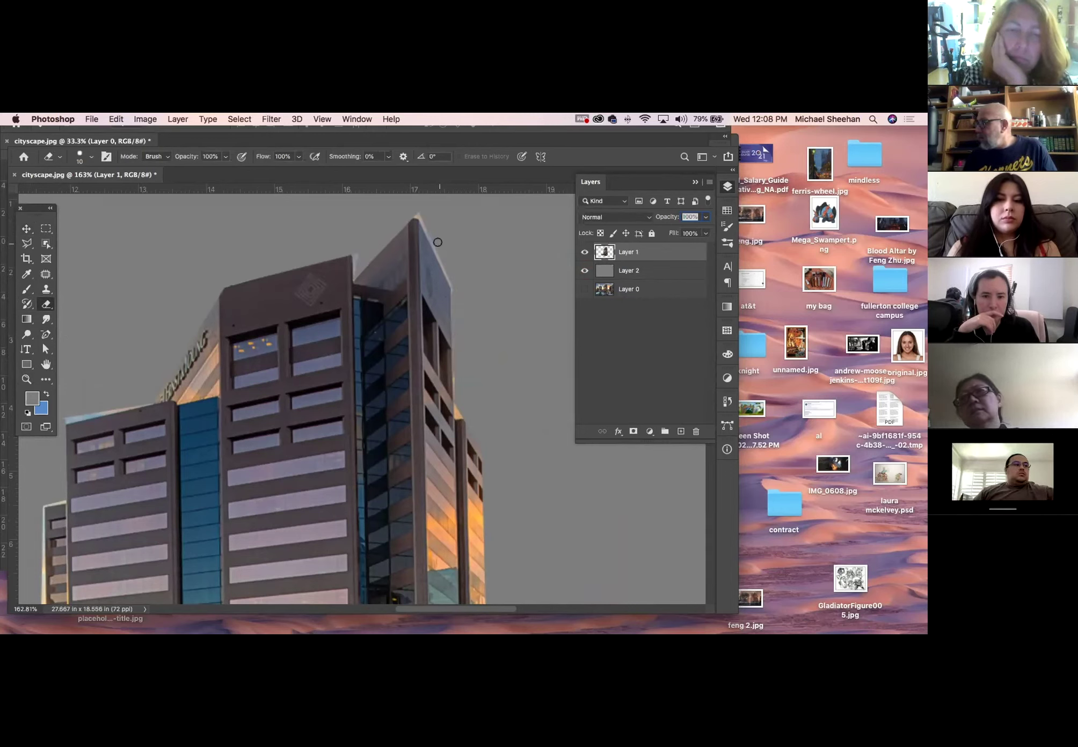
{"action": "left_click_drag", "start_coordinate": [477, 329], "coordinate": [524, 280]}
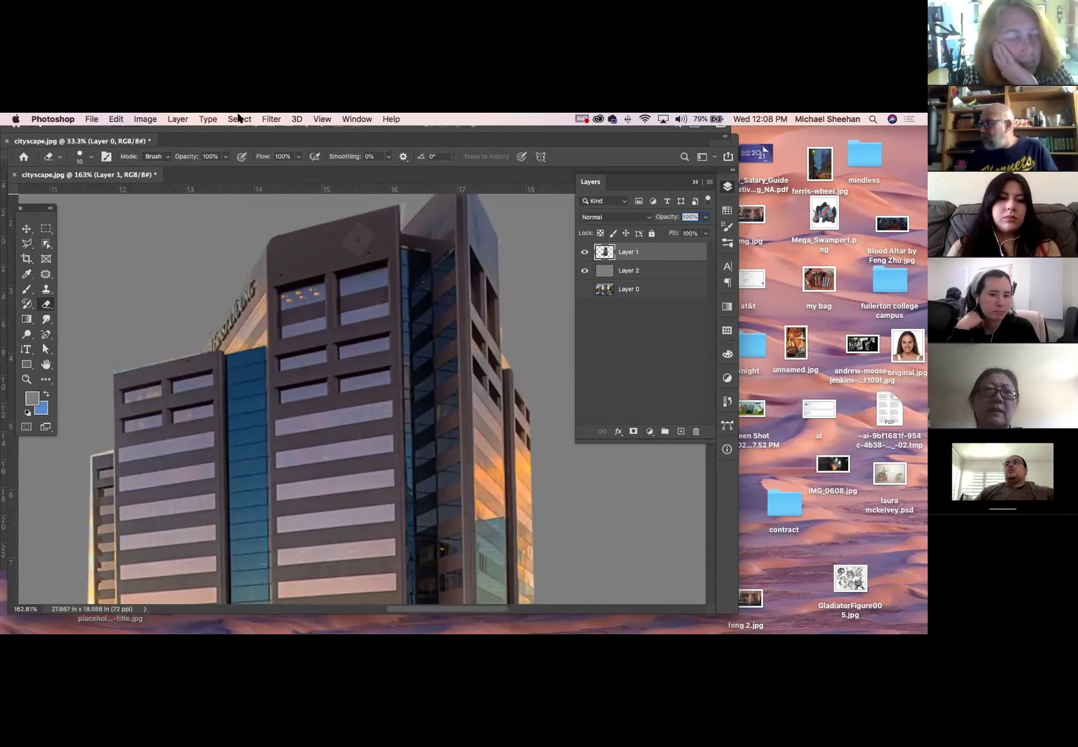
Load the contents of Layer 1 as a selection and try contracting it by 5 pixels
{"action": "left_click", "coordinate": [604, 252], "text": "super"}
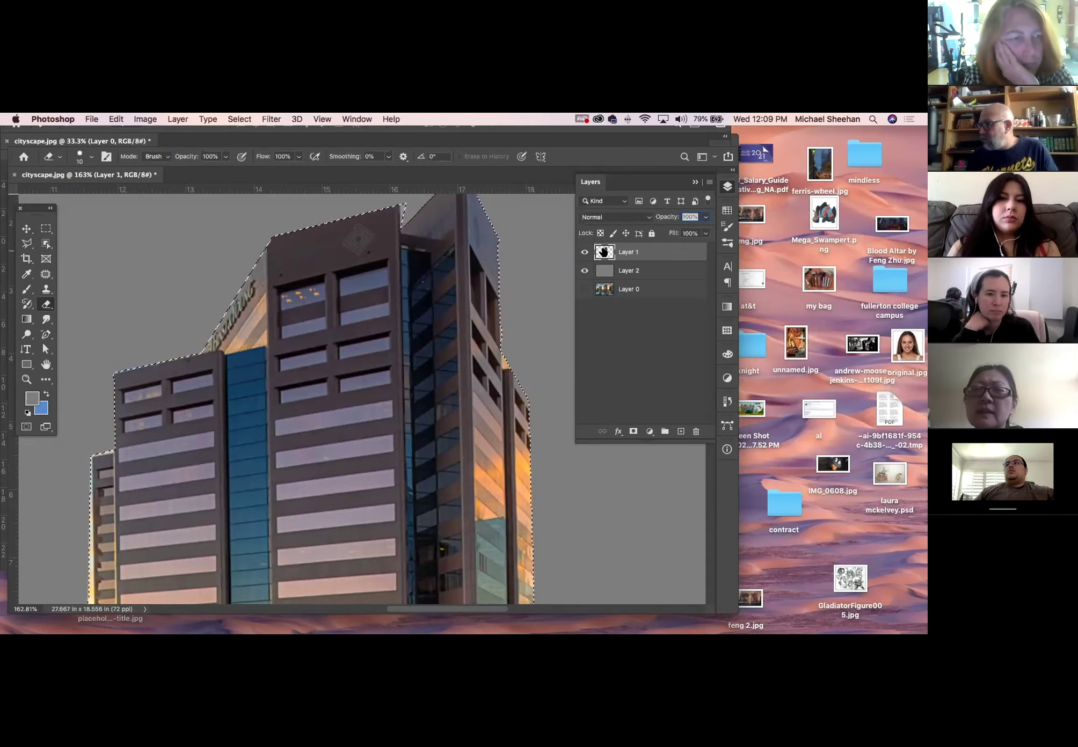
{"action": "left_click", "coordinate": [238, 119]}
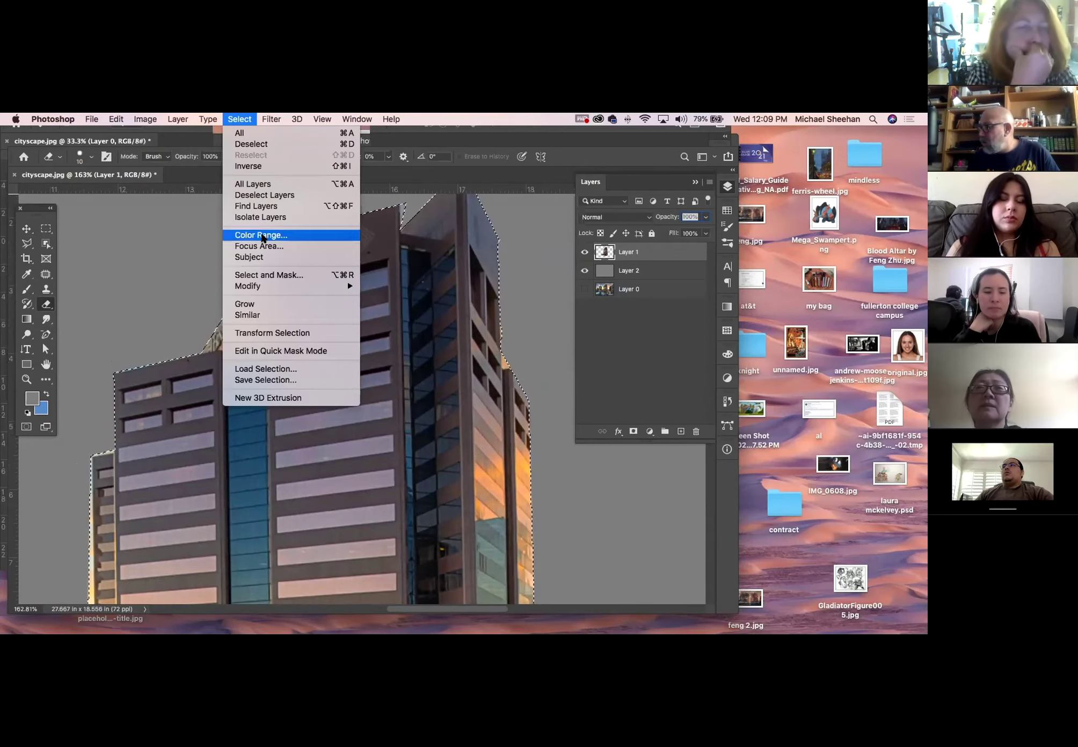
{"action": "mouse_move", "coordinate": [262, 288]}
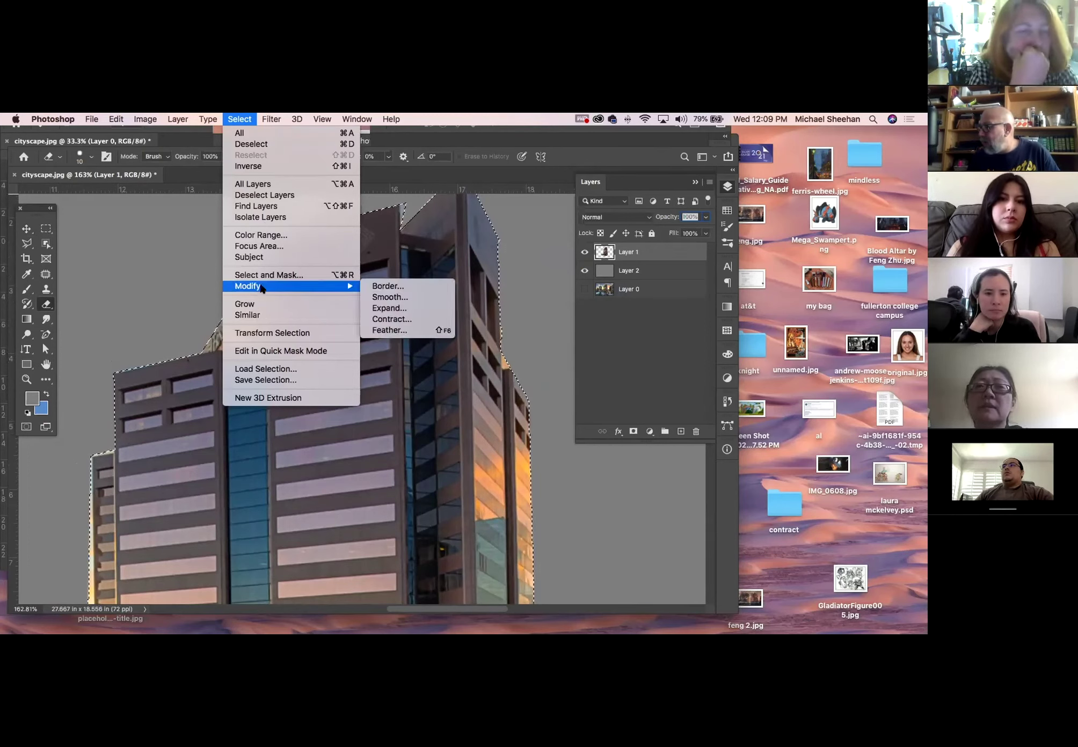
{"action": "left_click", "coordinate": [405, 319]}
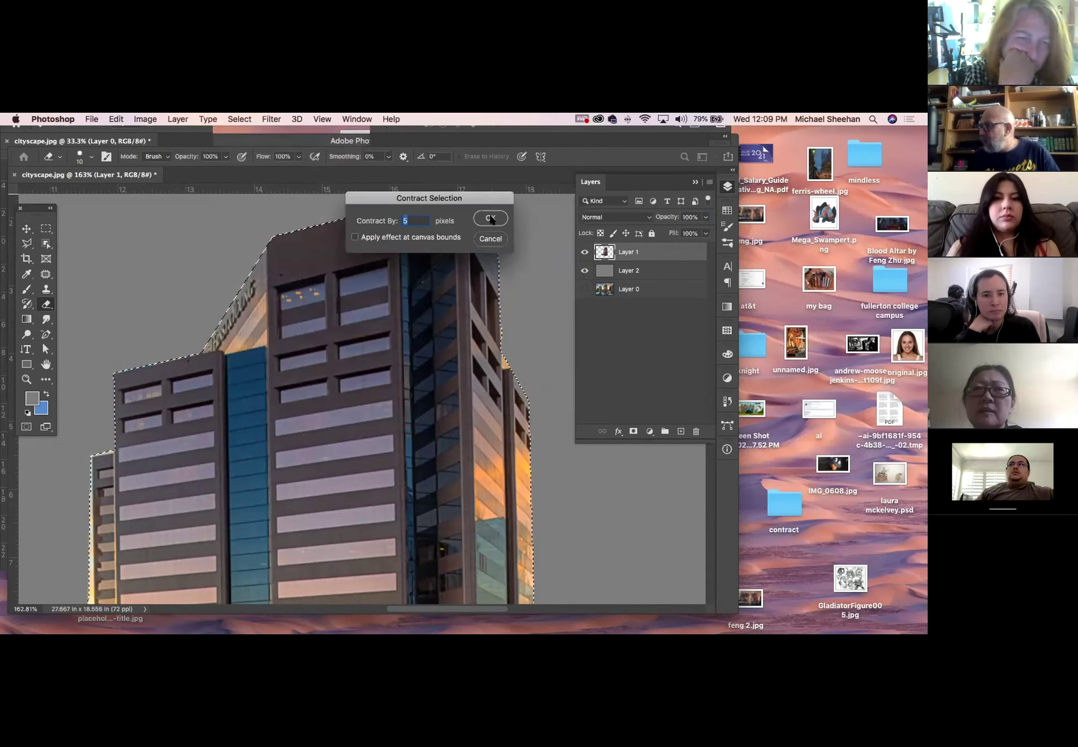
{"action": "left_click", "coordinate": [490, 219]}
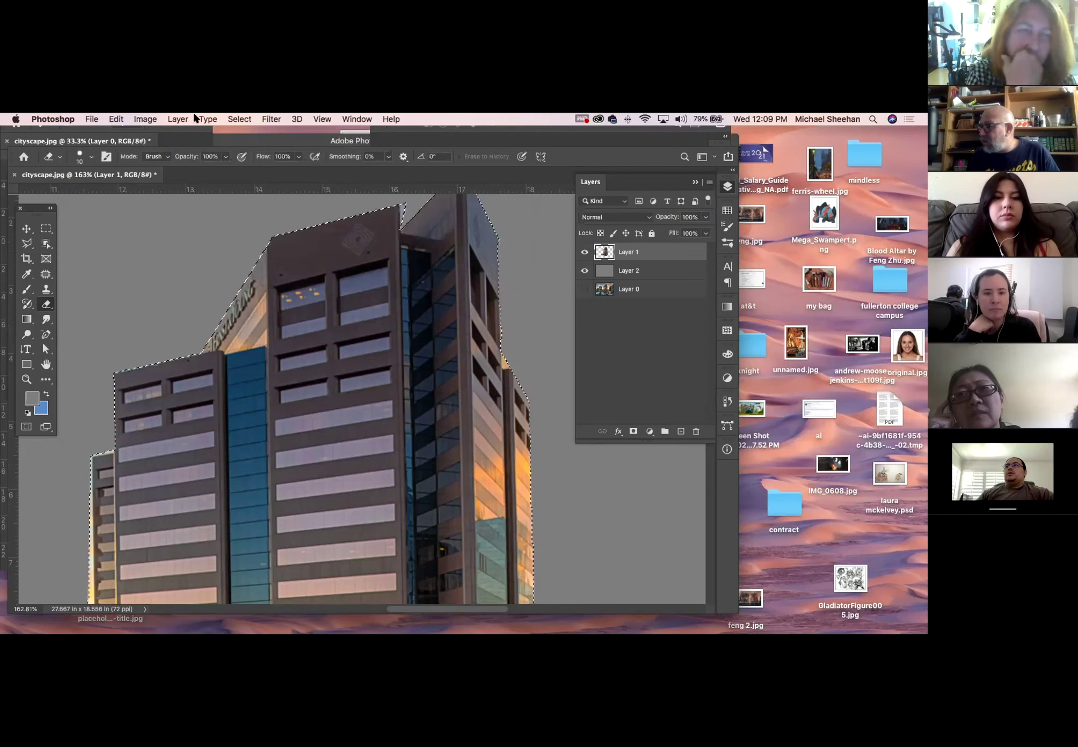
Contract the building selection by 2 pixels
{"action": "left_click", "coordinate": [238, 119]}
{"action": "mouse_move", "coordinate": [343, 286]}
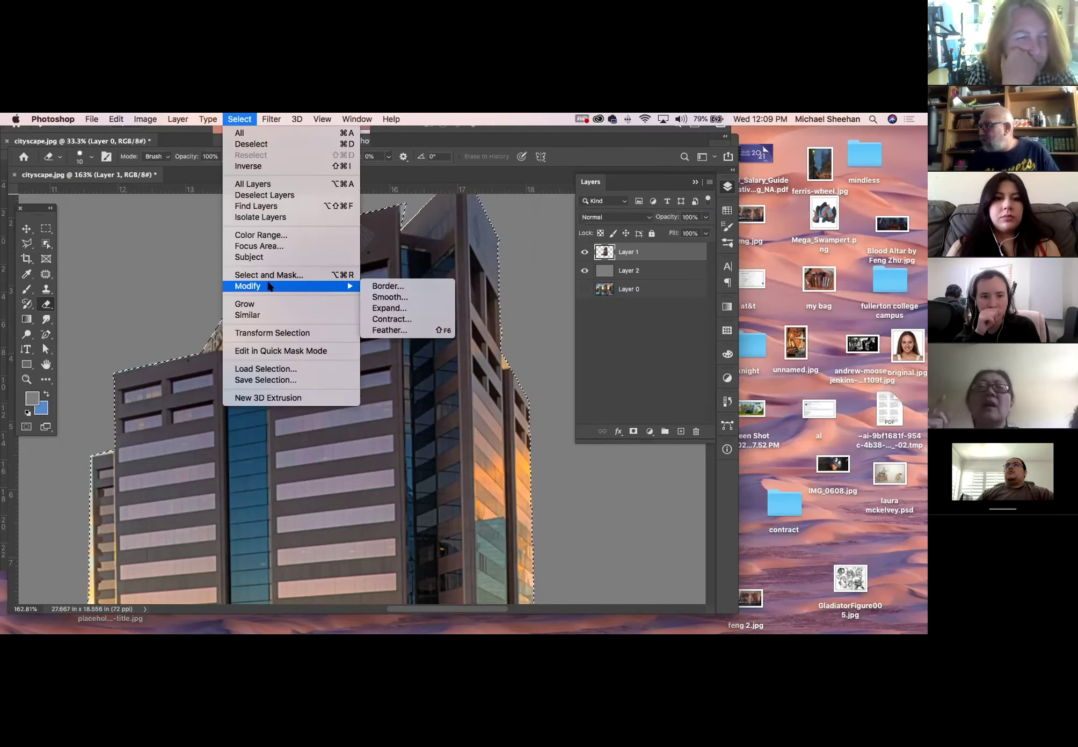
{"action": "left_click", "coordinate": [423, 320]}
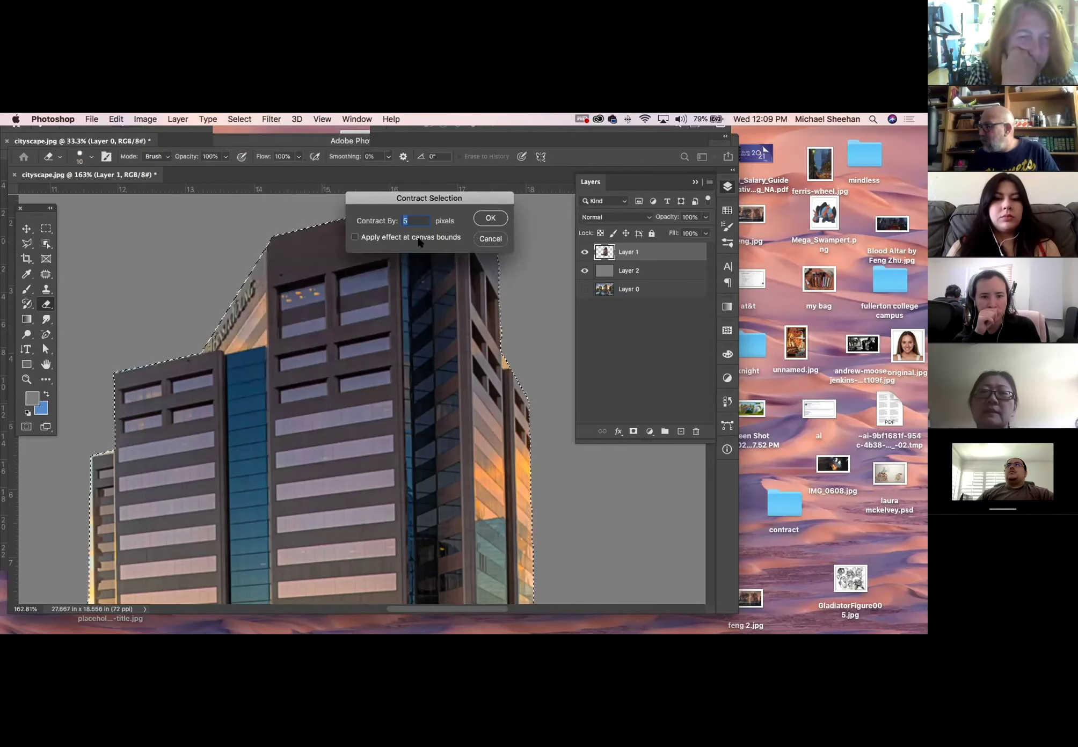
{"action": "type", "text": "2"}
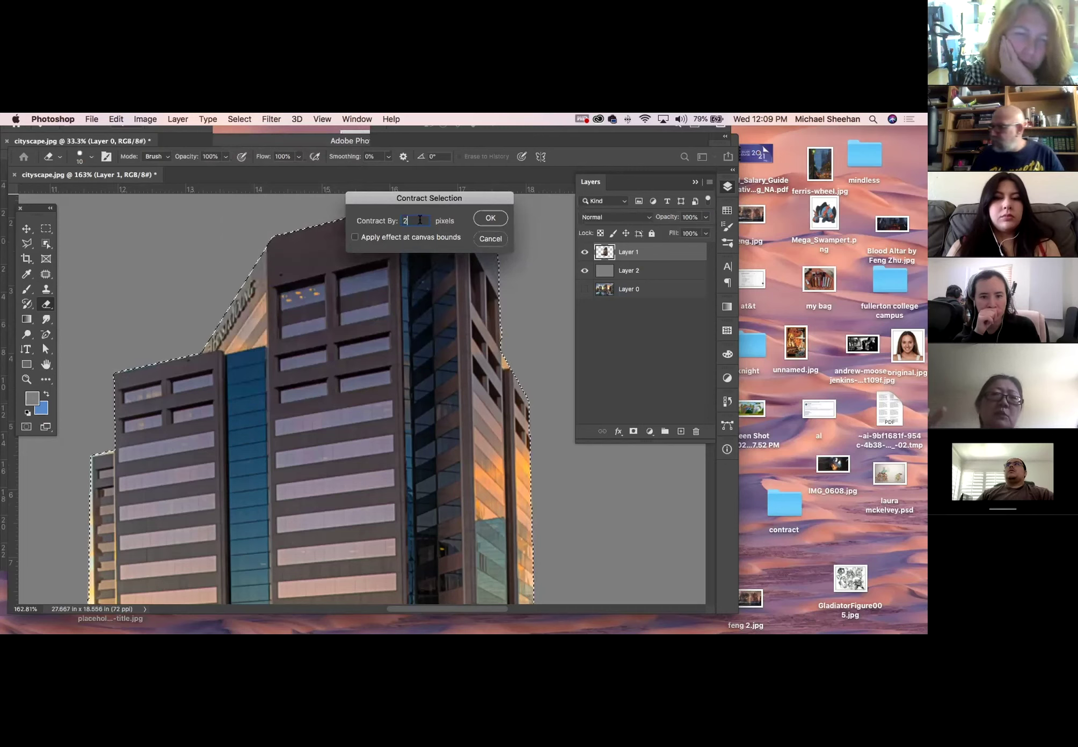
{"action": "left_click", "coordinate": [490, 218]}
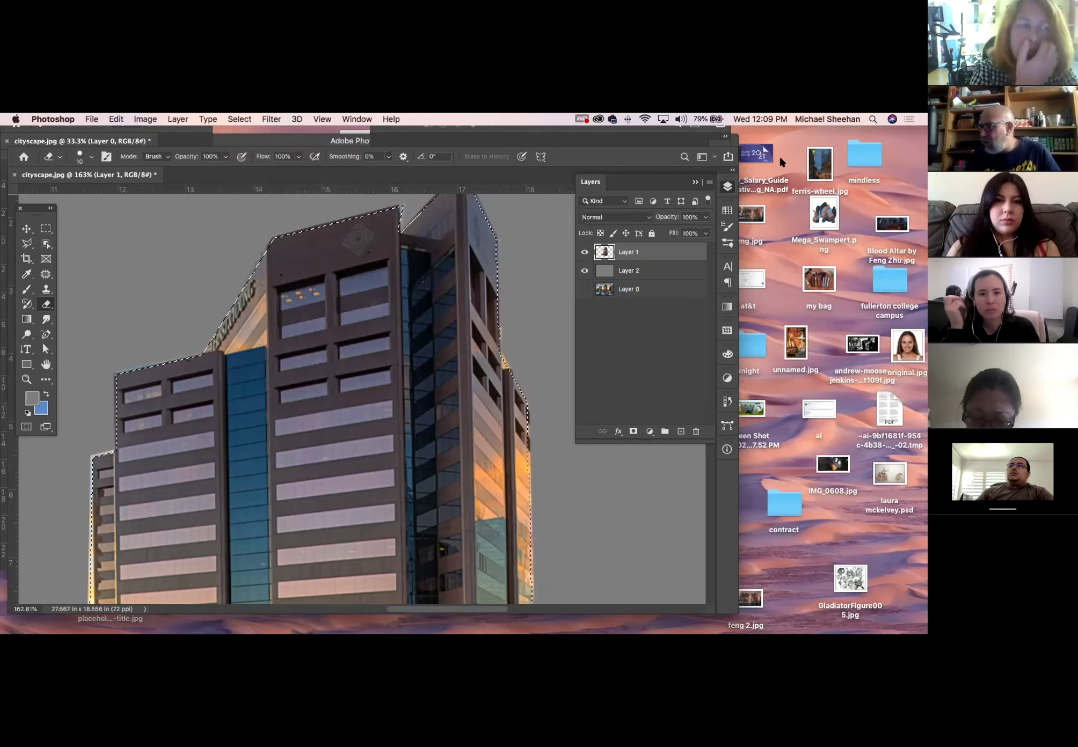
Fill the contracted building selection on Layer 1 with the foreground color and return to the Eraser tool
{"action": "left_click", "coordinate": [116, 118]}
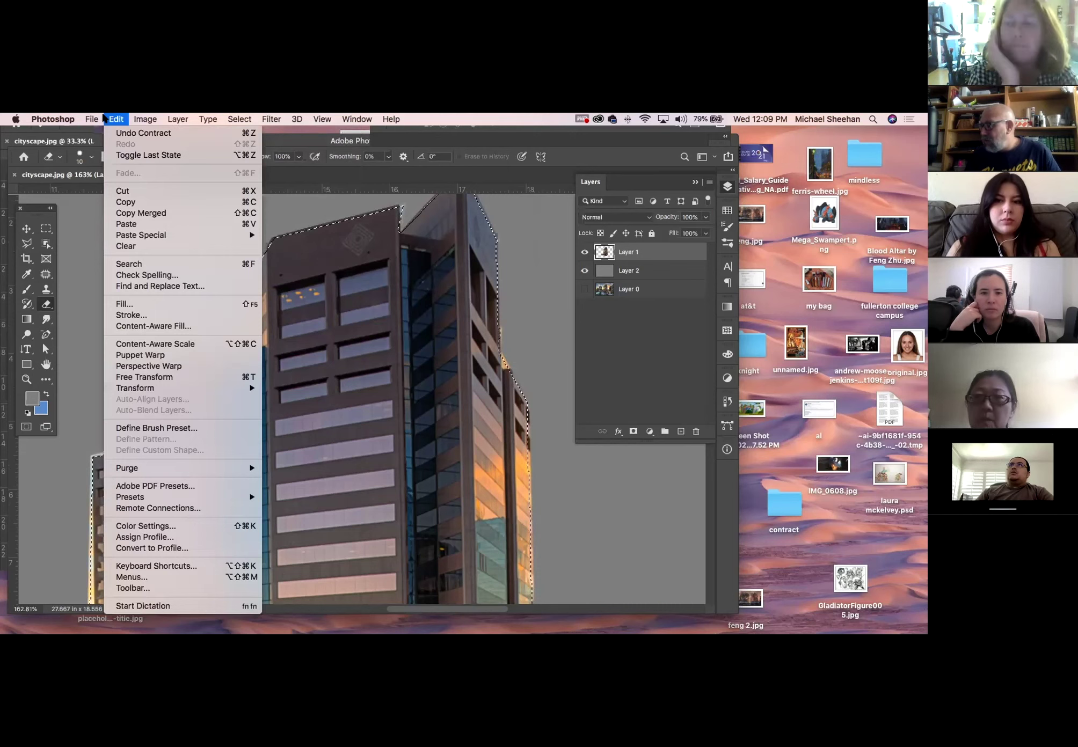
{"action": "left_click", "coordinate": [150, 304]}
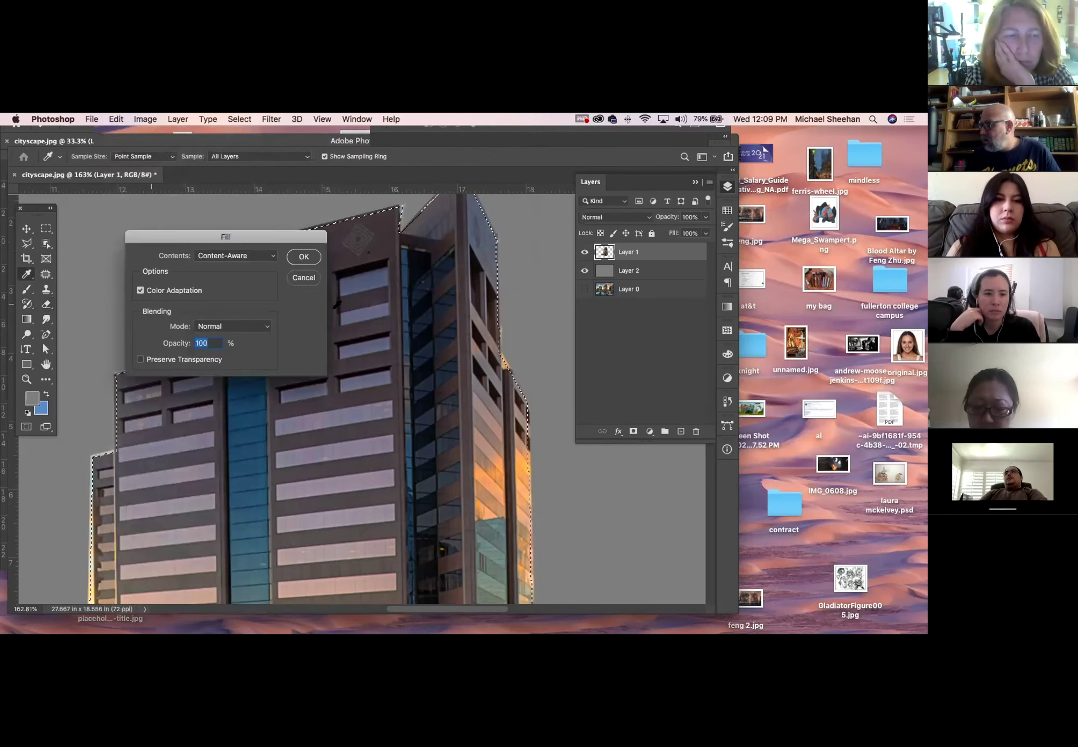
{"action": "left_click", "coordinate": [225, 256]}
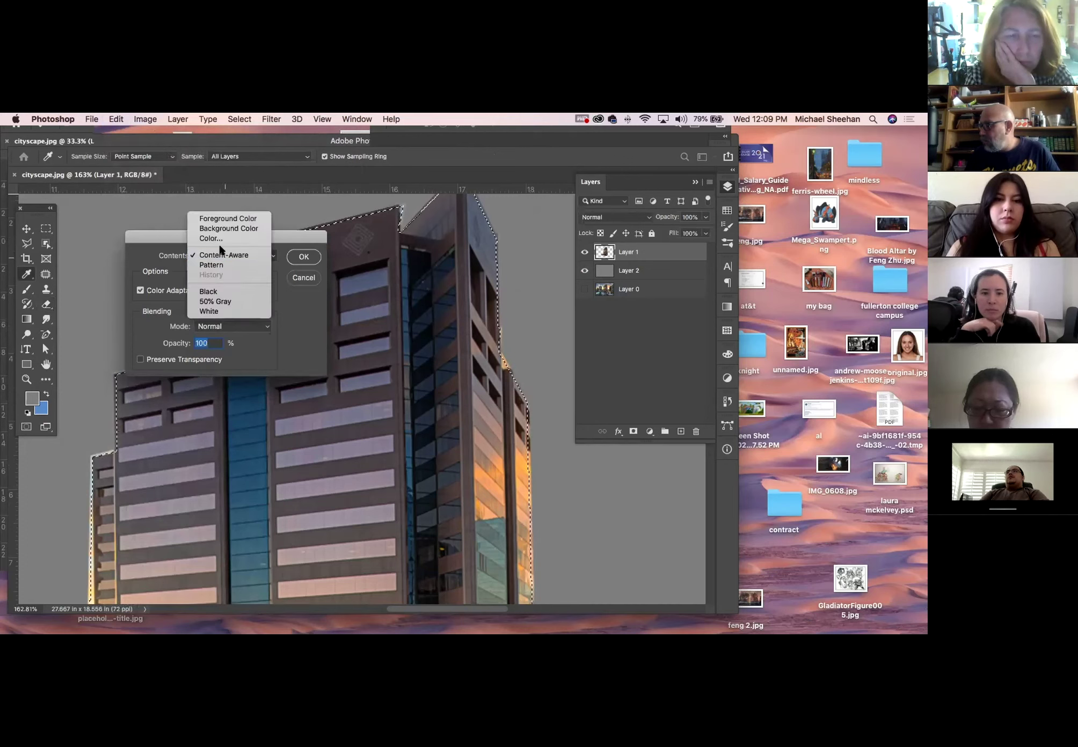
{"action": "left_click", "coordinate": [228, 217]}
{"action": "left_click", "coordinate": [310, 258]}
{"action": "key", "text": "e"}
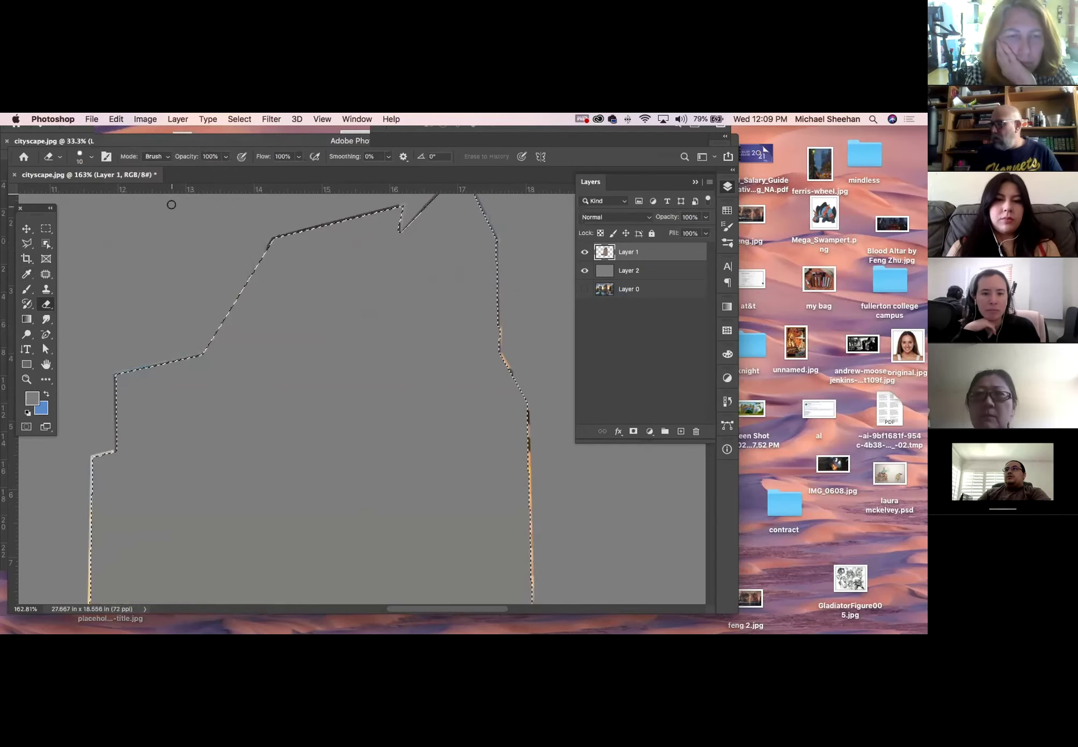
Undo the fill of the contracted building selection on Layer 1, repeat it once and undo it again to restore the building
{"action": "key", "text": "super+z"}
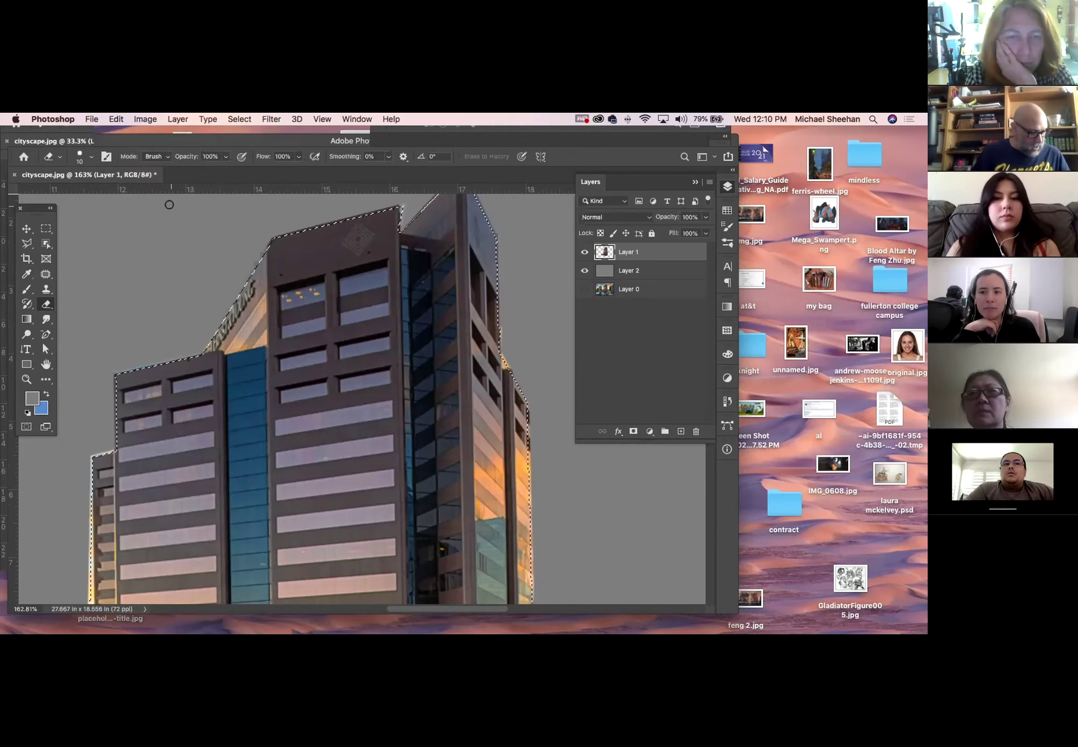
{"action": "key", "text": "super+BackSpace"}
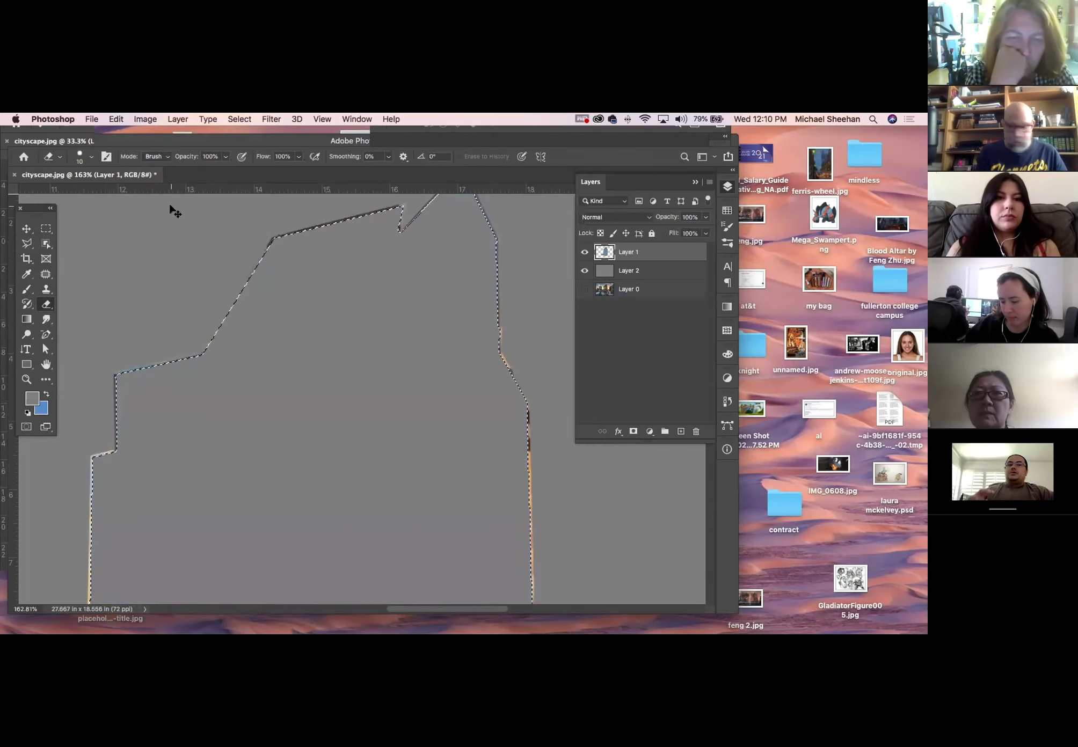
{"action": "key", "text": "super+z"}
{"action": "key", "text": "super+z"}
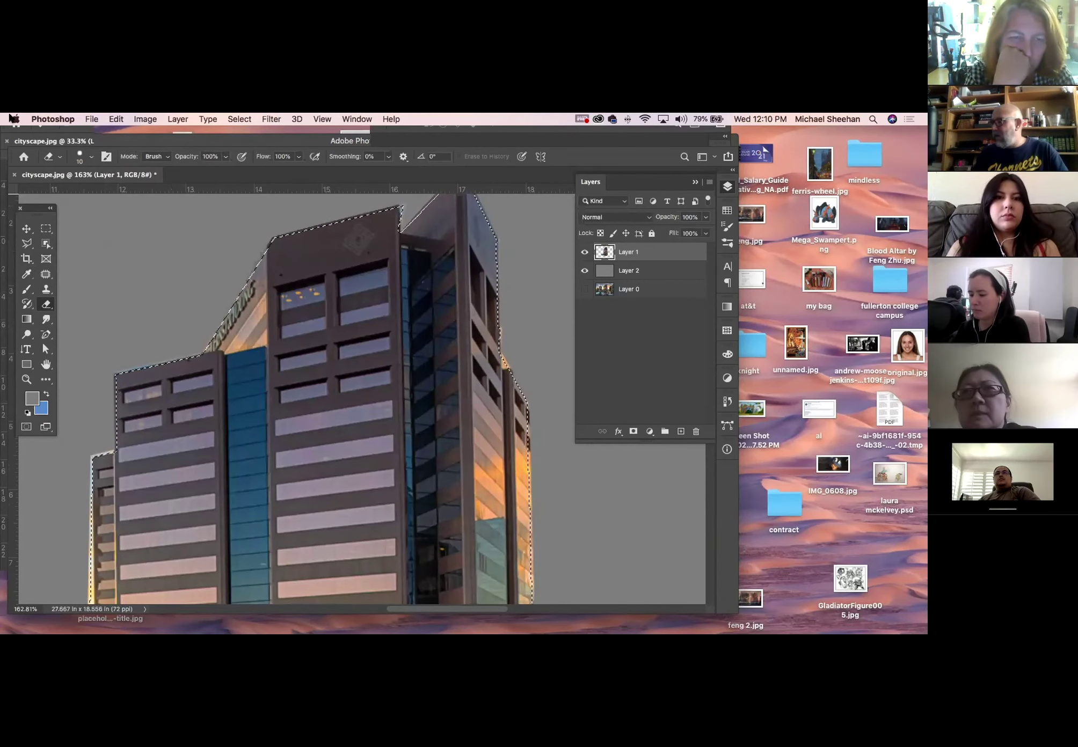
{"action": "left_click", "coordinate": [125, 119]}
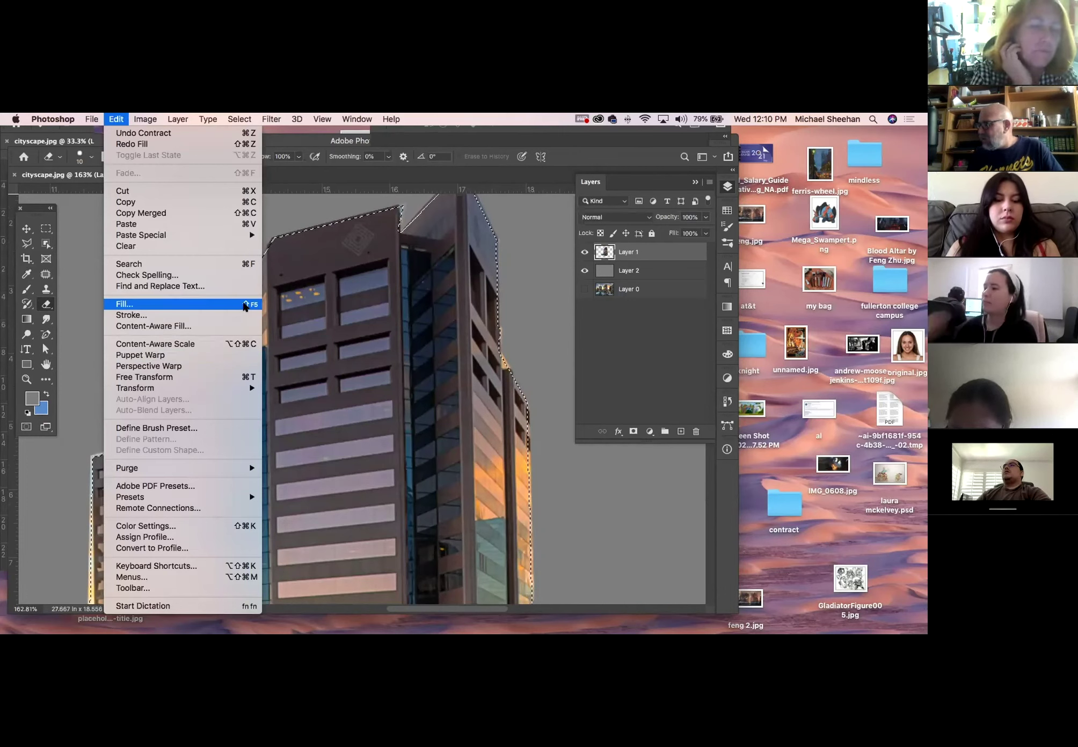
{"action": "left_click", "coordinate": [115, 119]}
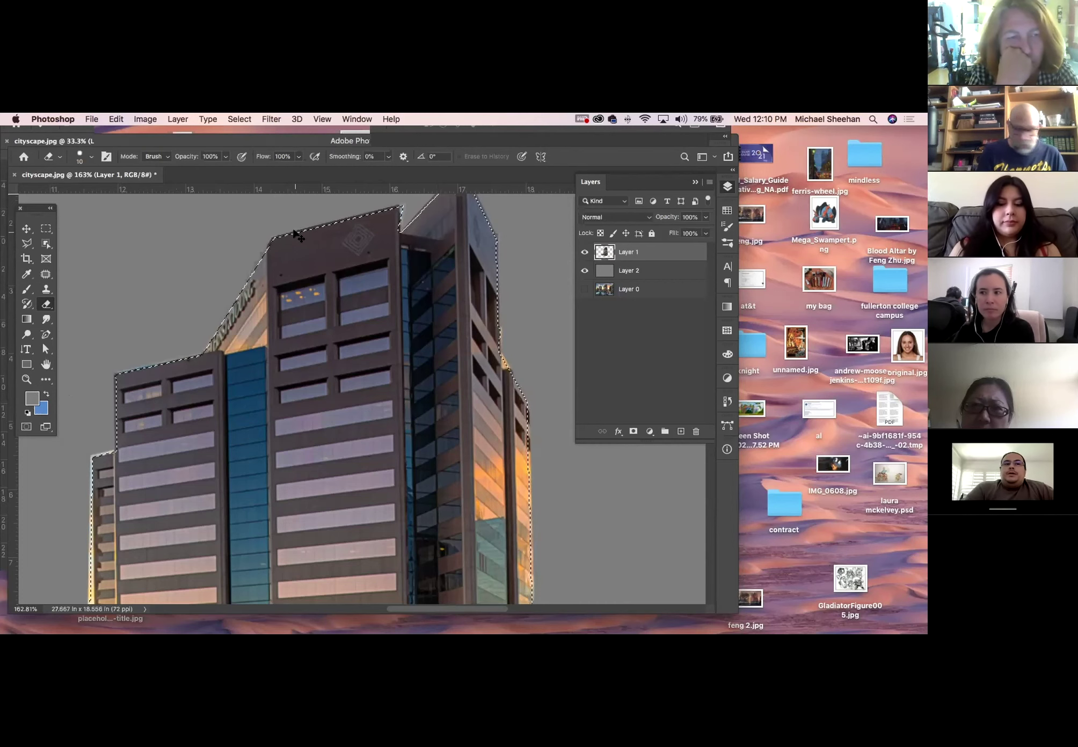
Invert the contracted building selection so that everything around the tower is selected
{"action": "key", "text": "super+1"}
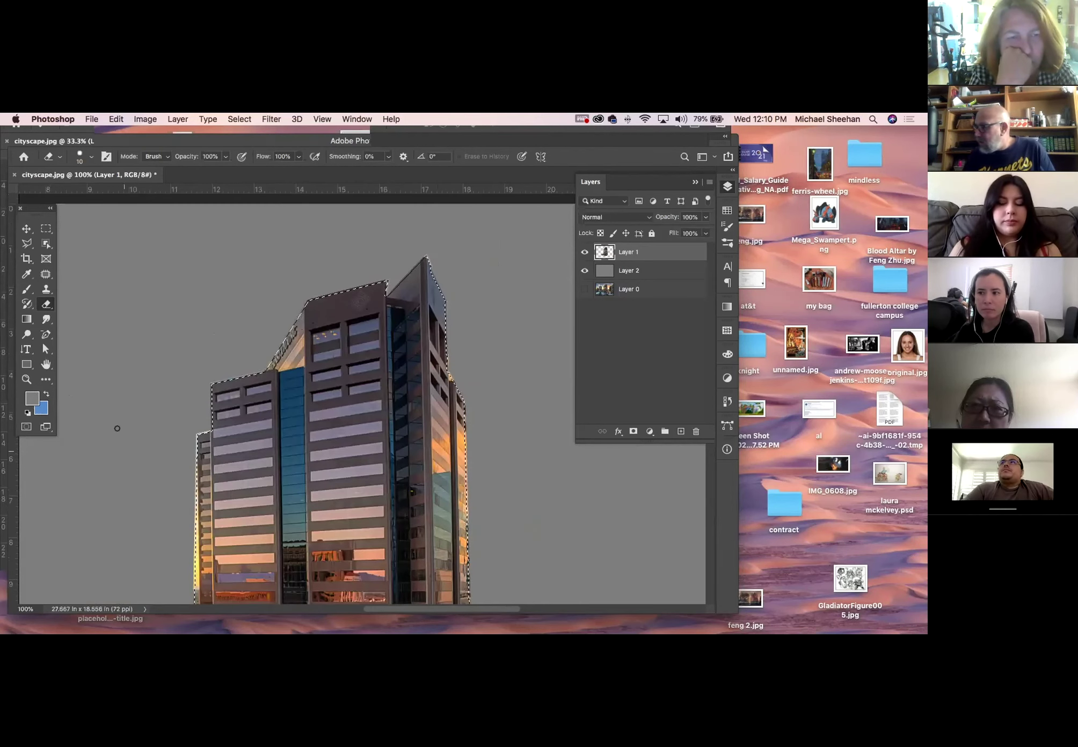
{"action": "left_click", "coordinate": [239, 119]}
{"action": "left_click", "coordinate": [258, 166]}
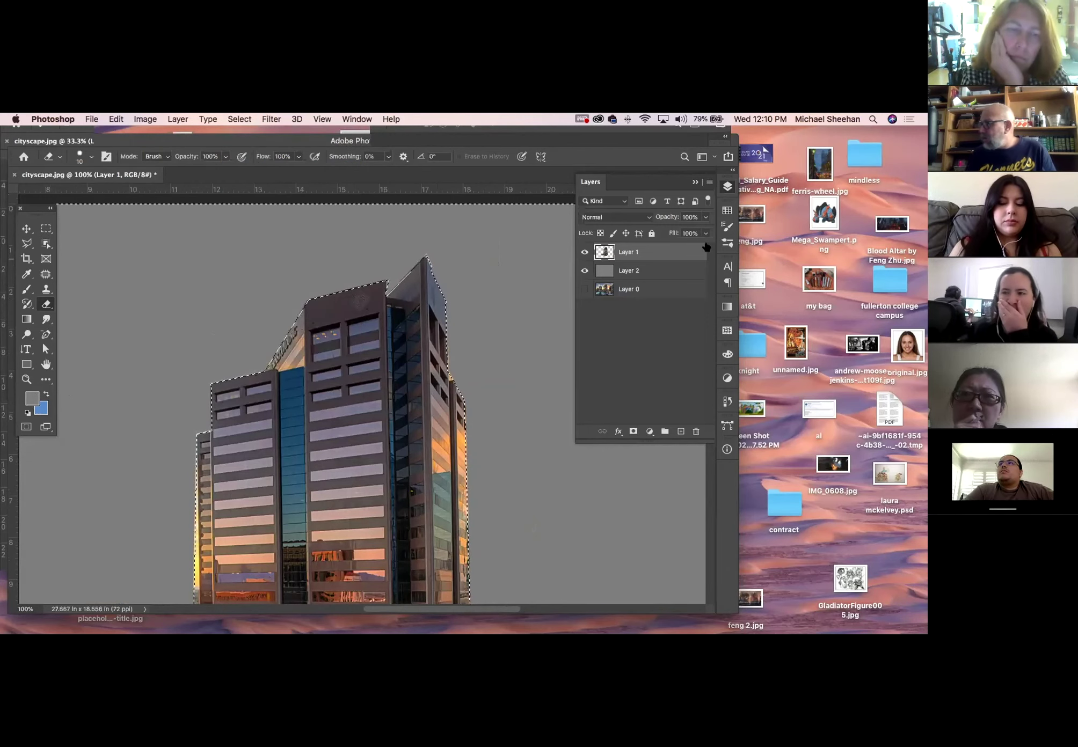
{"action": "left_click", "coordinate": [727, 185]}
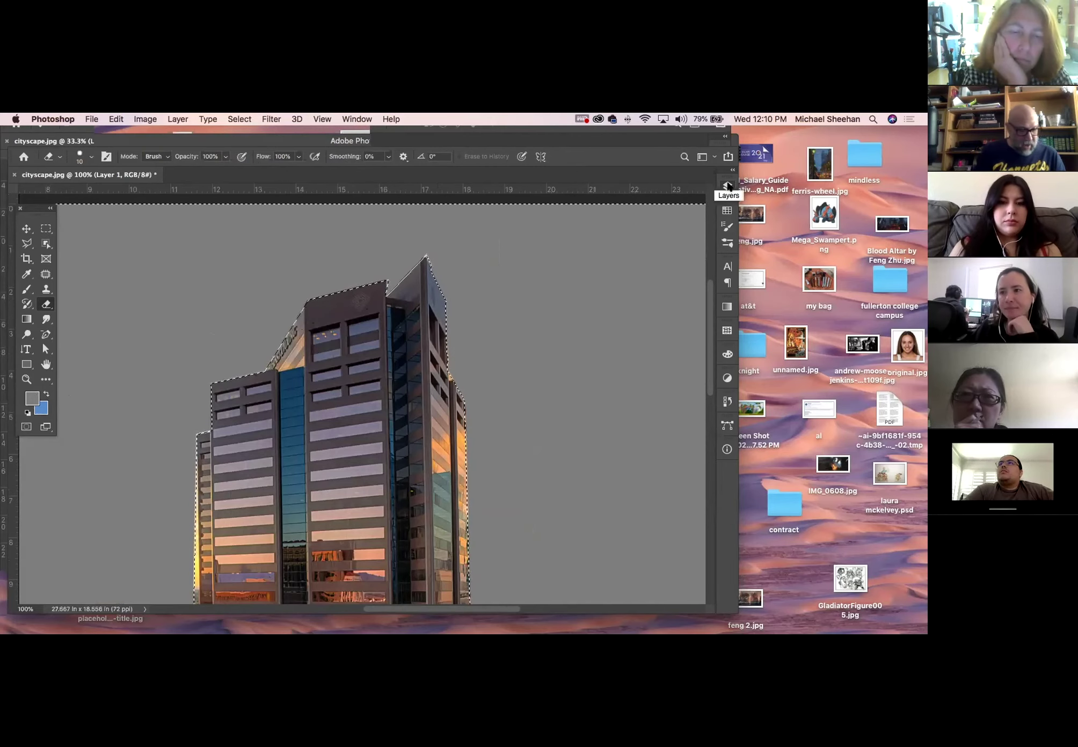
{"action": "key", "text": "super+minus"}
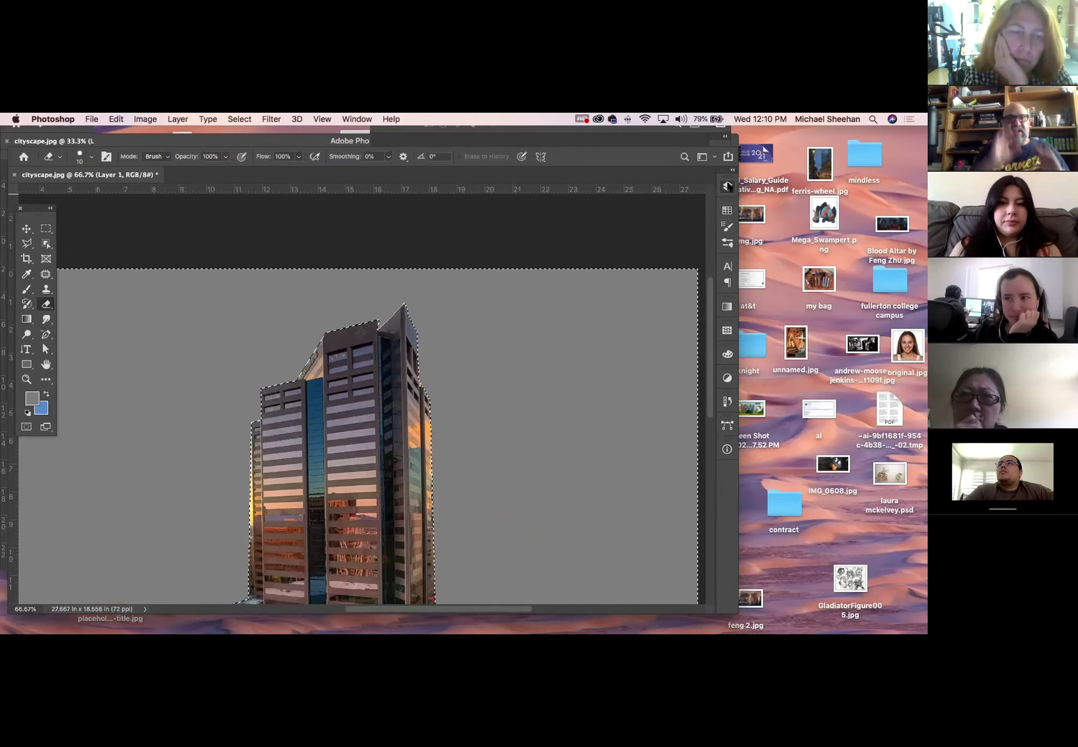
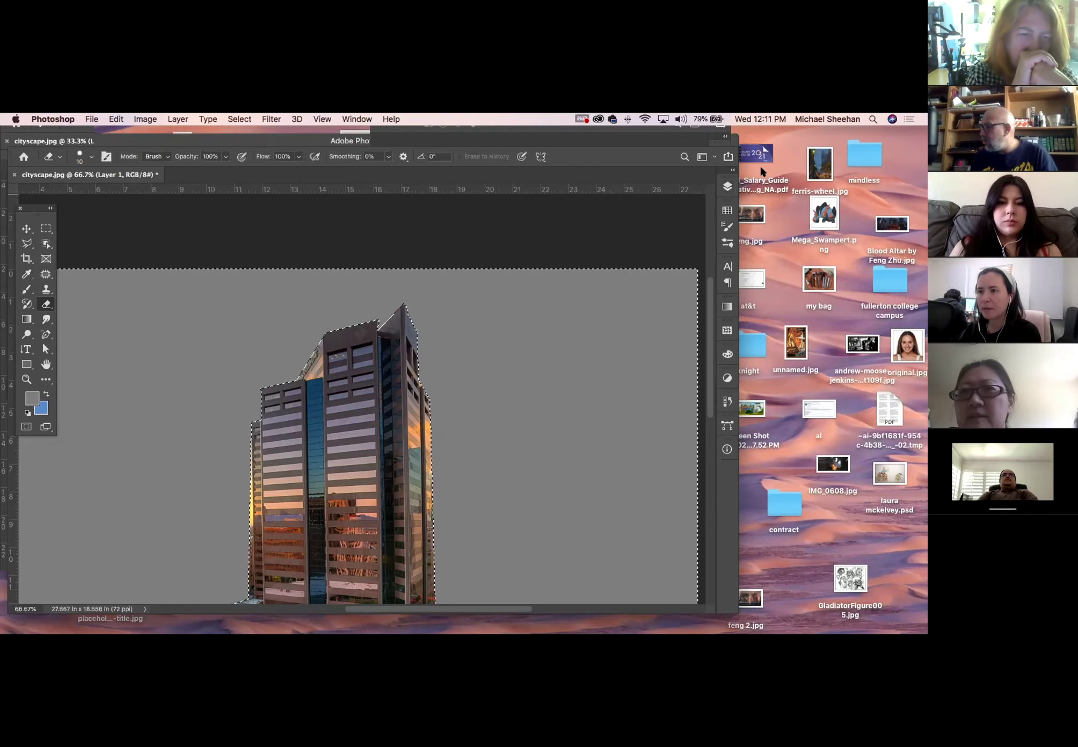
Switch Layer 1's visibility off and on to check the cut-out, and clear the selection
{"action": "left_click", "coordinate": [727, 186]}
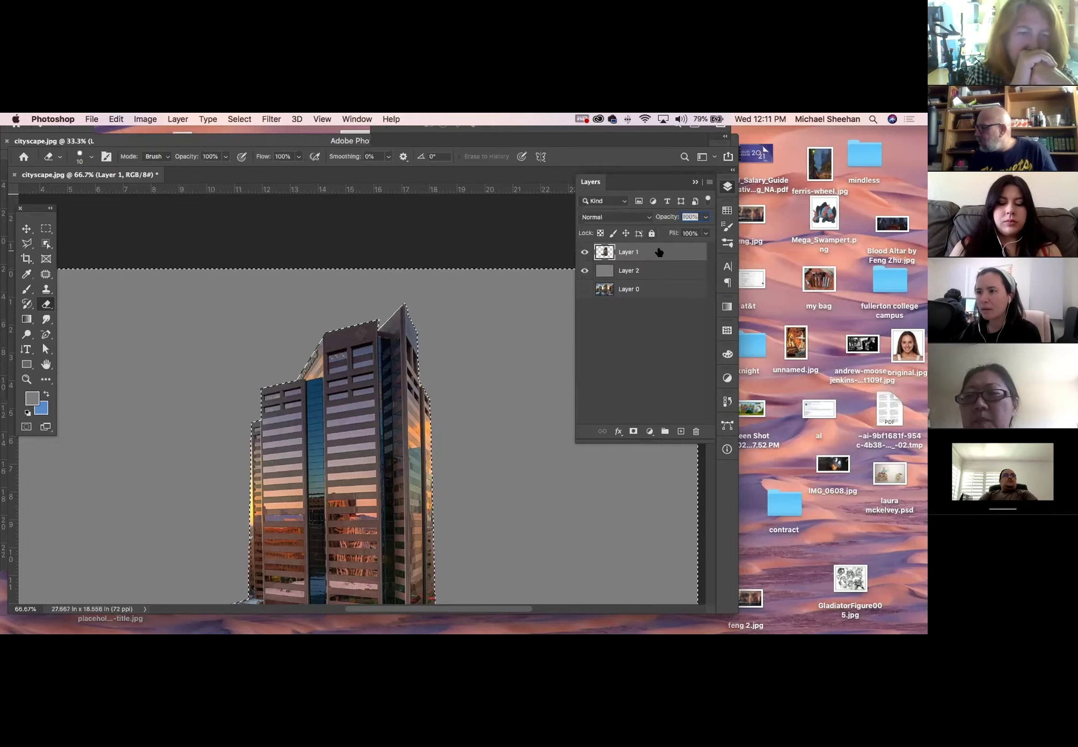
{"action": "left_click", "coordinate": [584, 251]}
{"action": "left_click", "coordinate": [584, 251]}
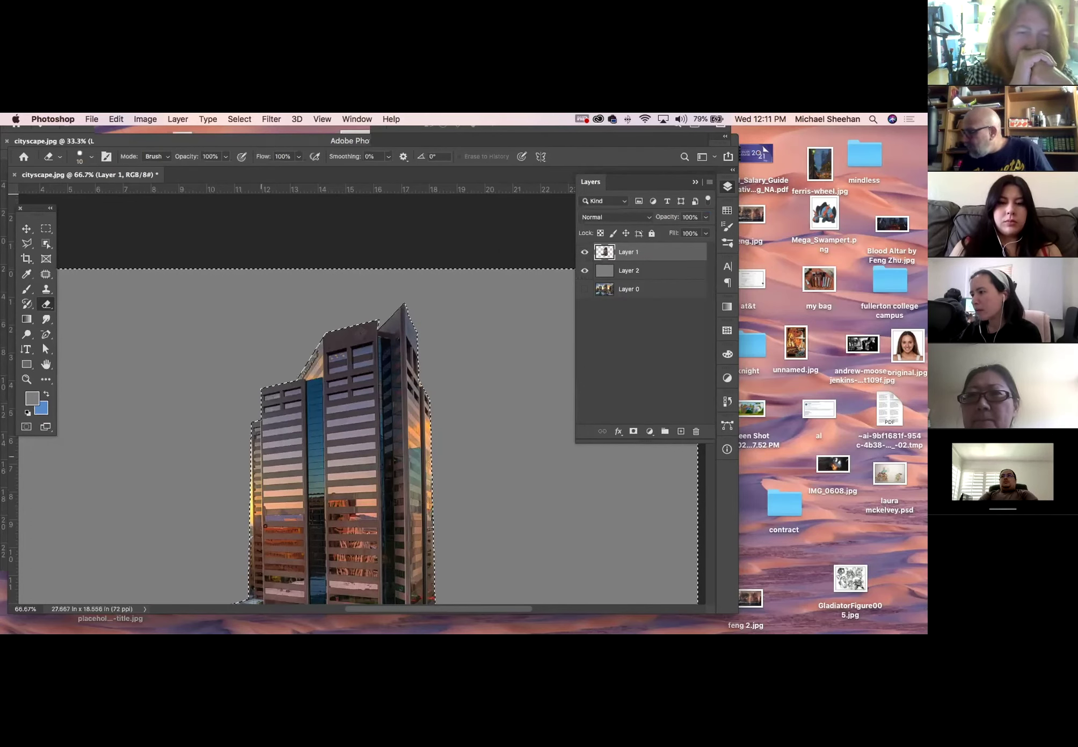
{"action": "key", "text": "super+d"}
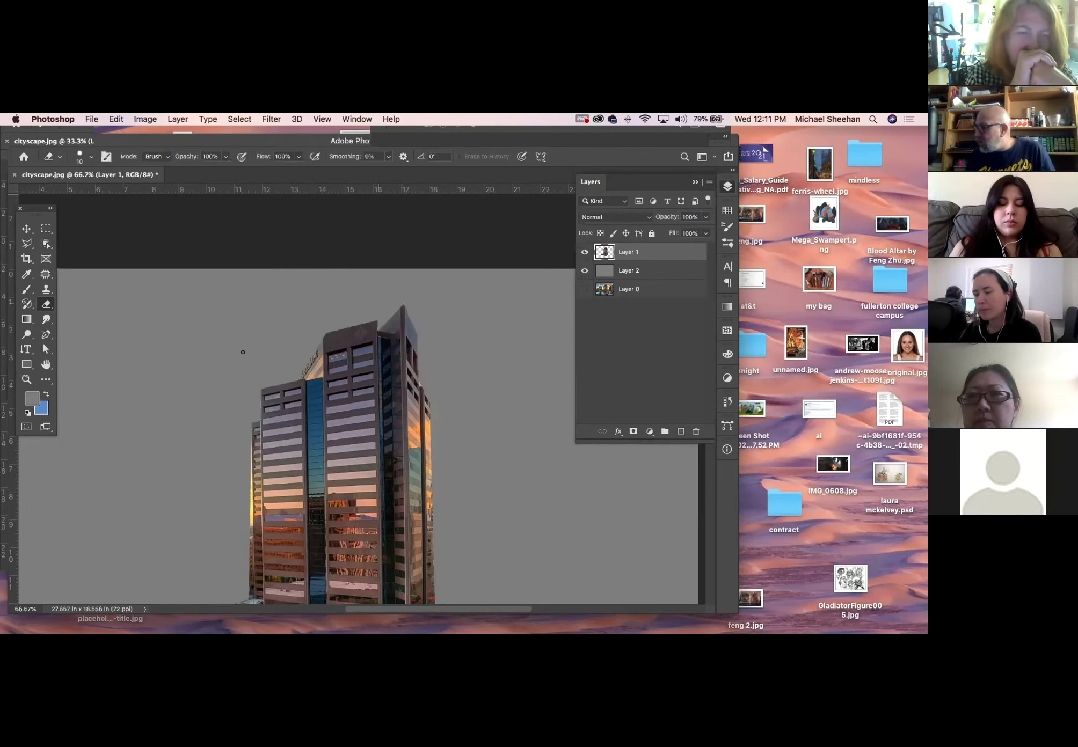
Load the contents of Layer 1 as a selection, with the tower's top seen close up
{"action": "left_click", "coordinate": [27, 379]}
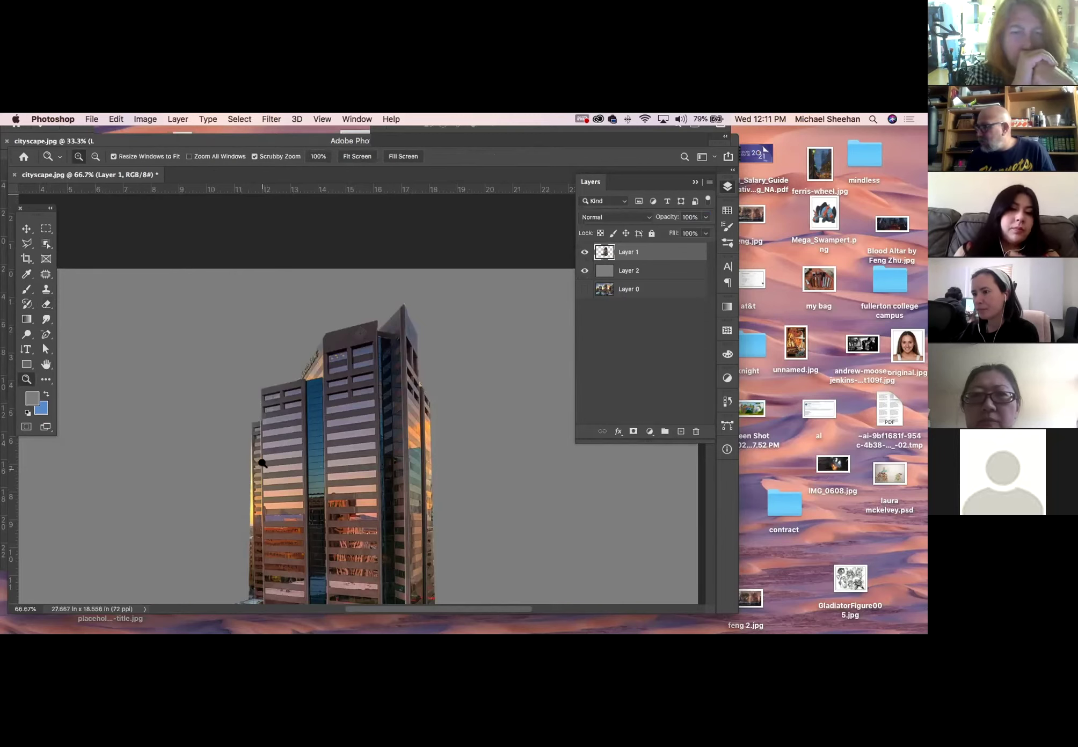
{"action": "left_click_drag", "start_coordinate": [355, 314], "coordinate": [410, 384]}
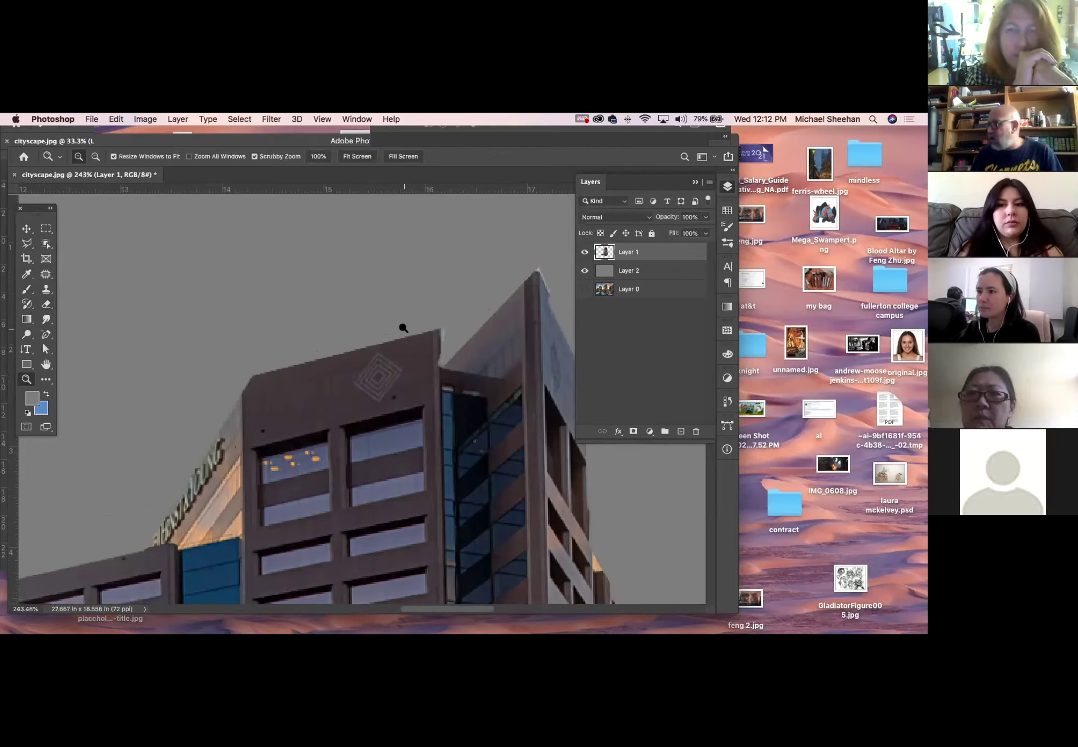
{"action": "left_click", "coordinate": [276, 122]}
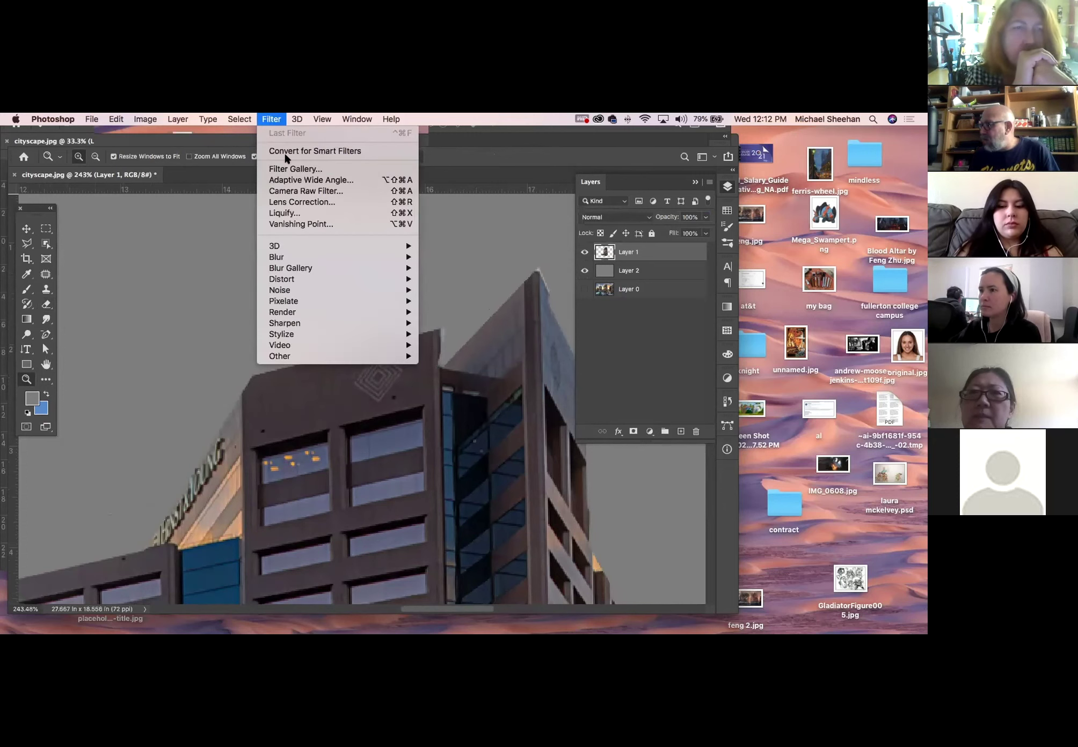
{"action": "mouse_move", "coordinate": [244, 118]}
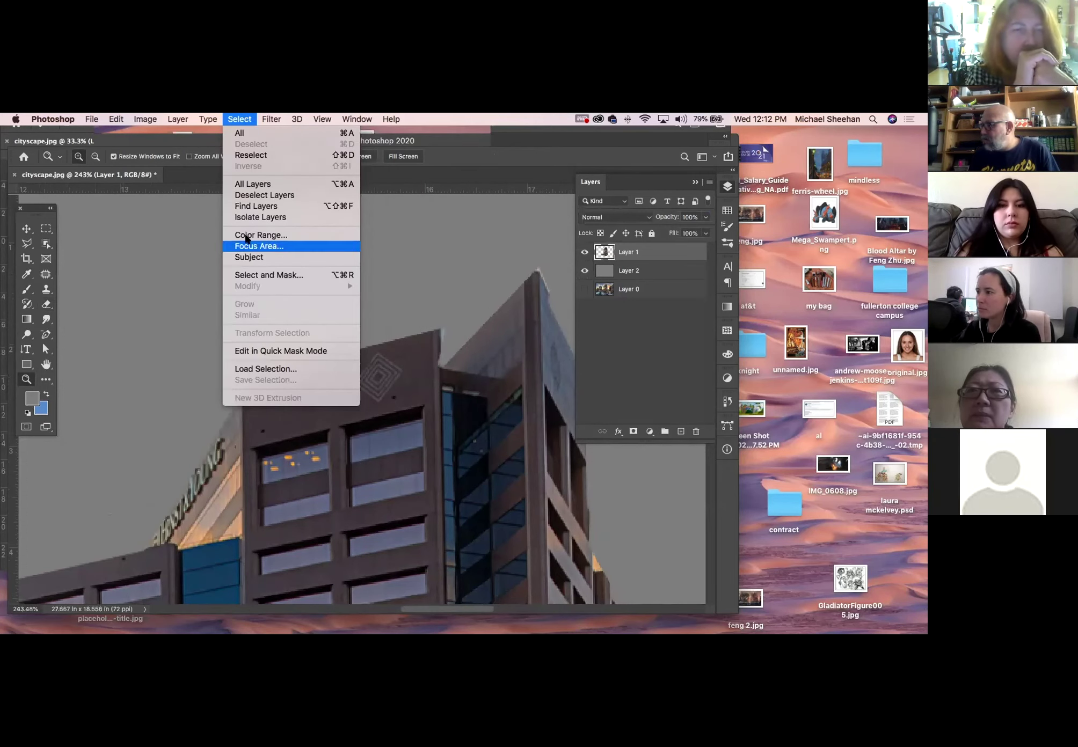
{"action": "left_click", "coordinate": [241, 120]}
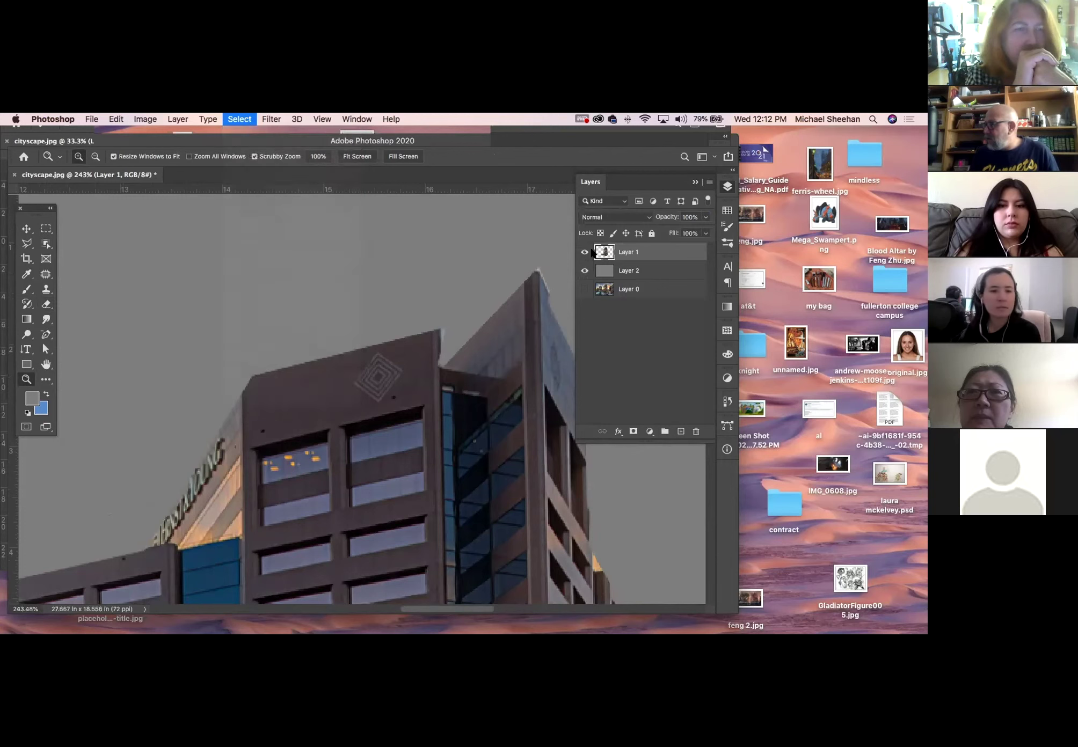
{"action": "left_click", "coordinate": [606, 249], "text": "super"}
Contract the newly loaded building selection by 2 pixels, without applying the effect at canvas bounds
{"action": "left_click", "coordinate": [239, 119]}
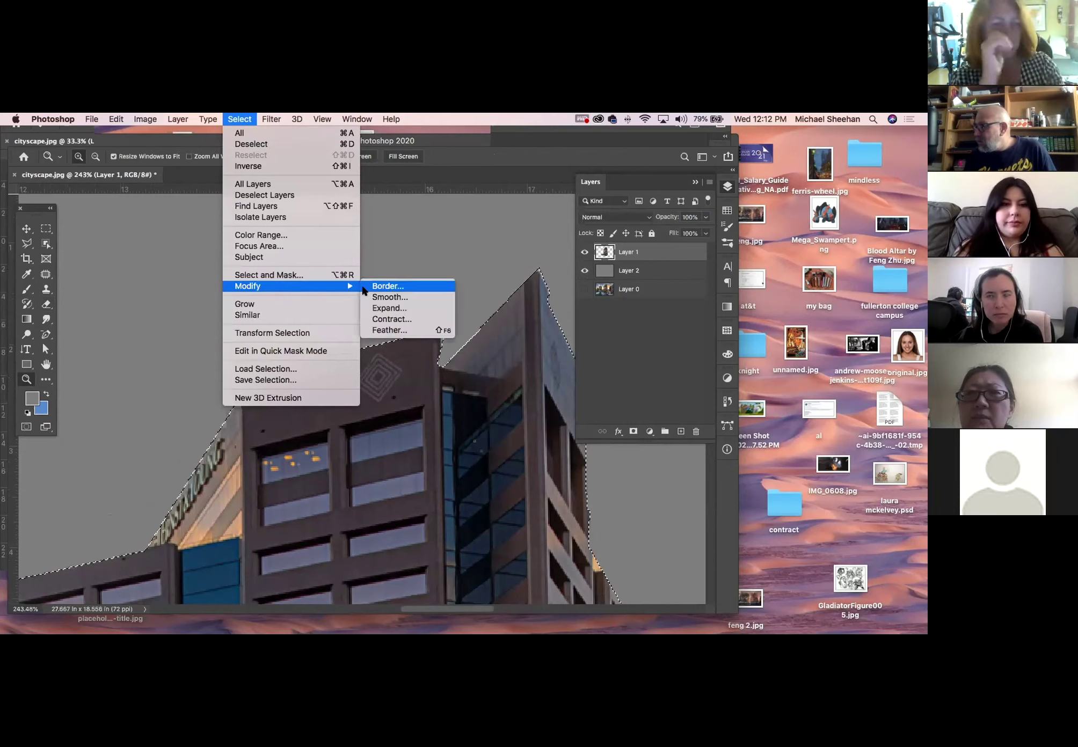
{"action": "left_click", "coordinate": [364, 286]}
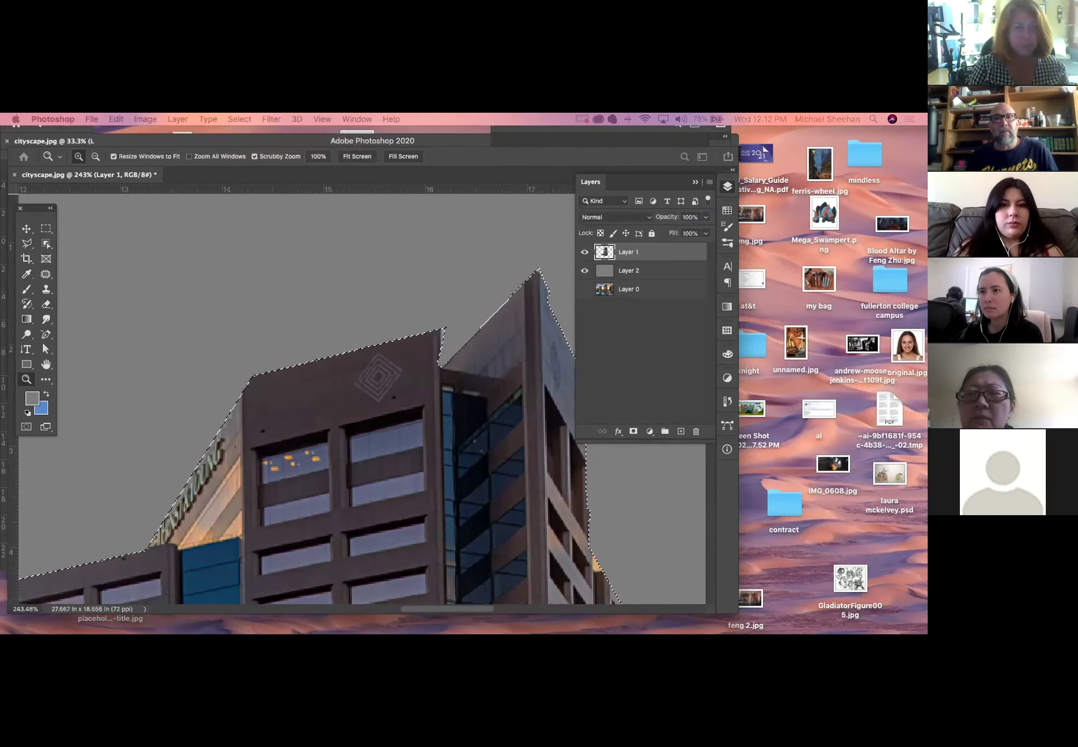
{"action": "left_click", "coordinate": [246, 119]}
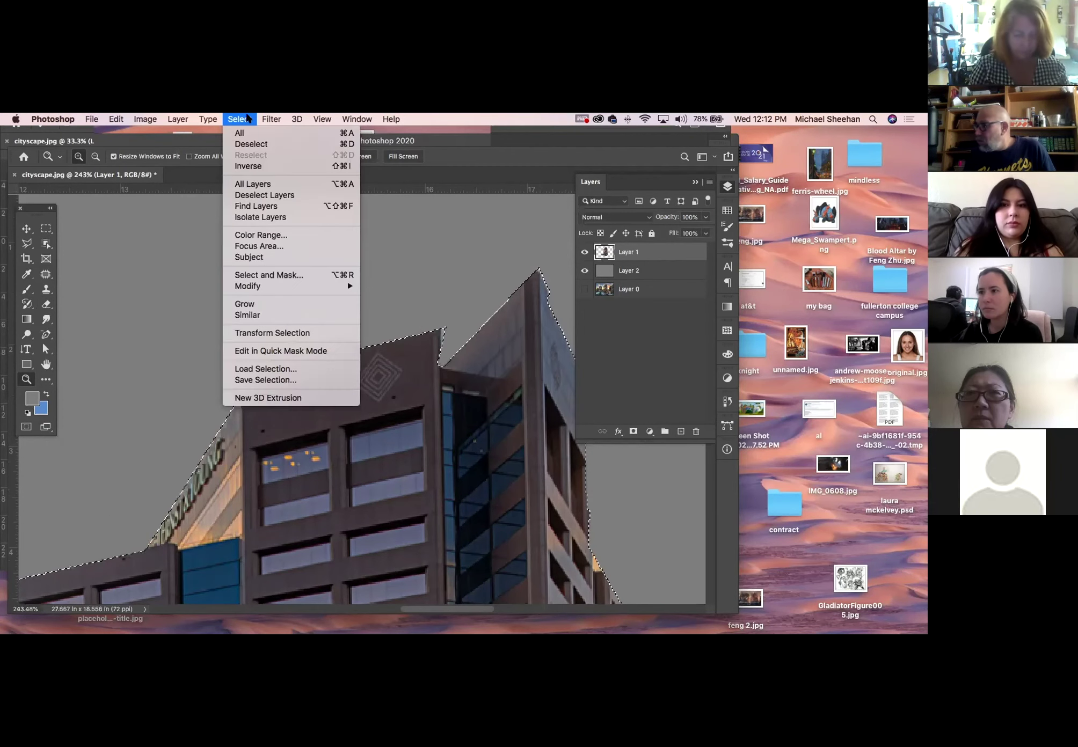
{"action": "mouse_move", "coordinate": [263, 286]}
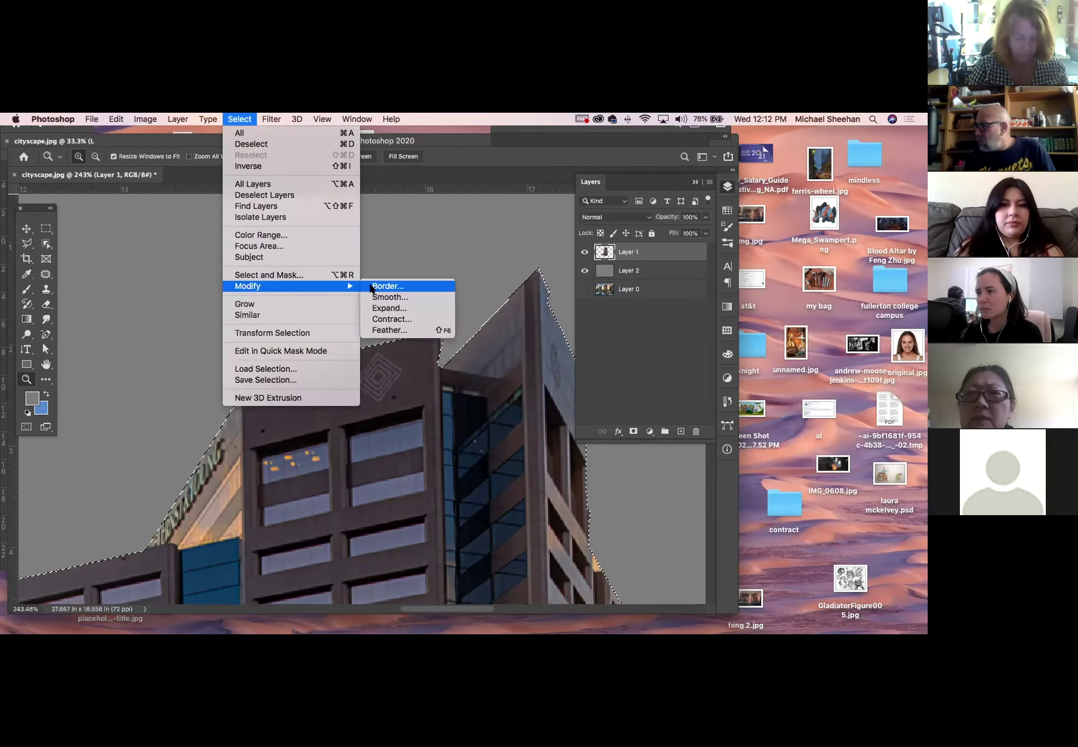
{"action": "left_click", "coordinate": [382, 318]}
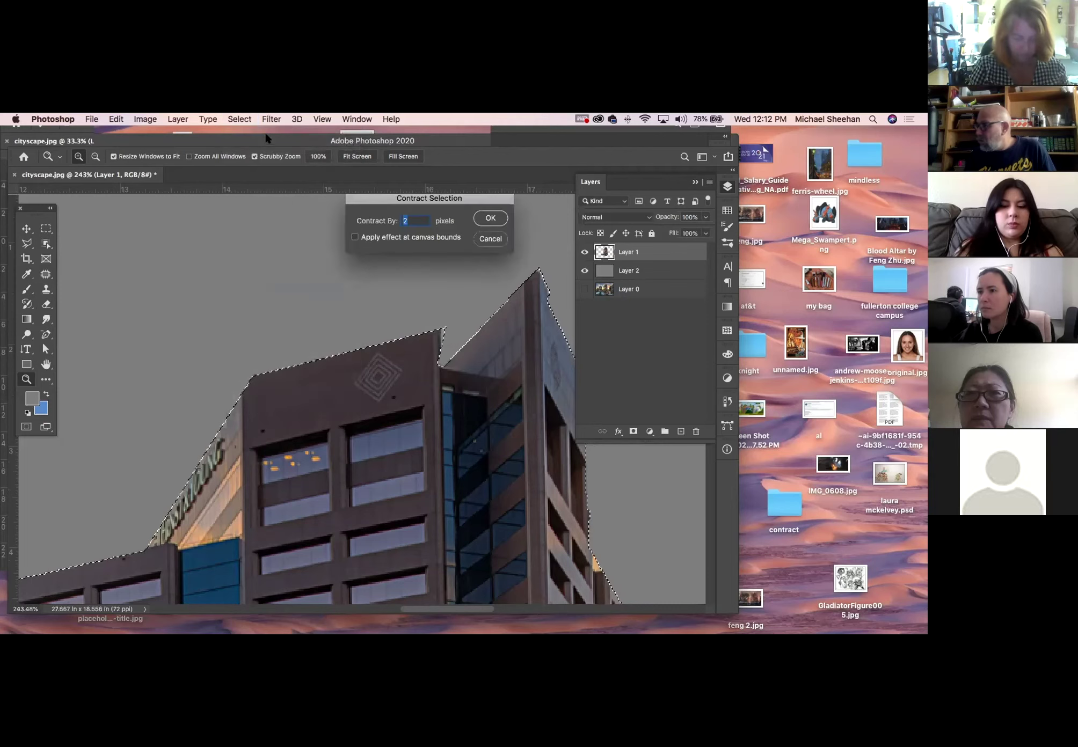
{"action": "left_click", "coordinate": [491, 219]}
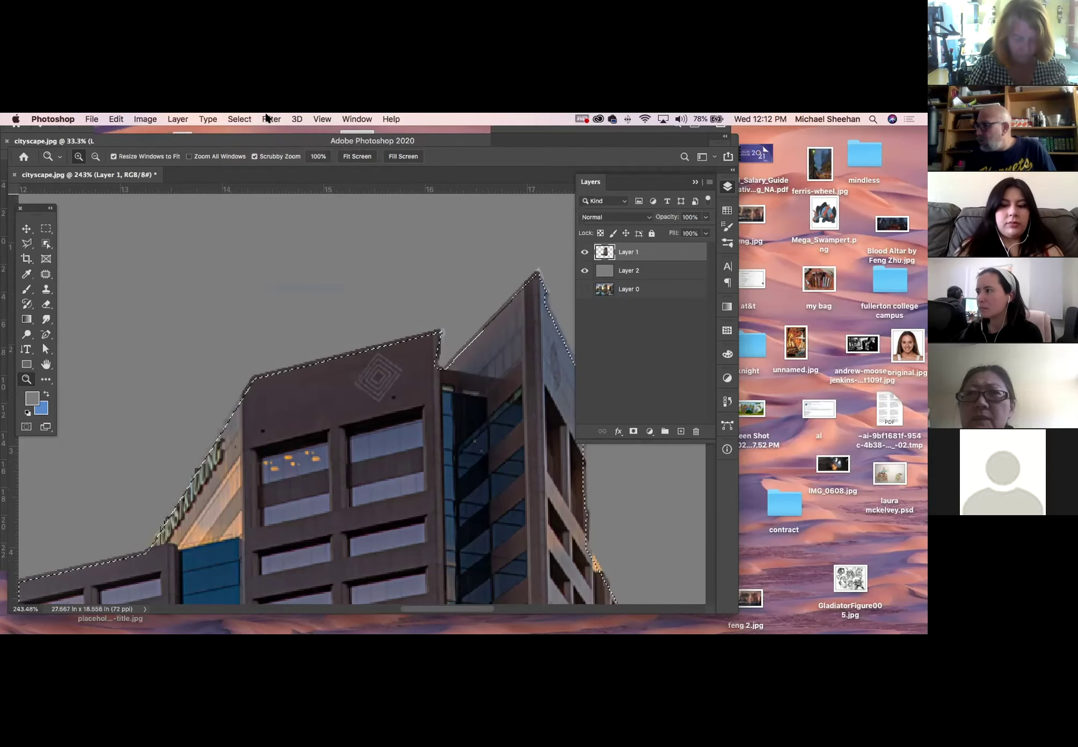
Feather the contracted building selection with a radius of 5 pixels
{"action": "left_click", "coordinate": [240, 118]}
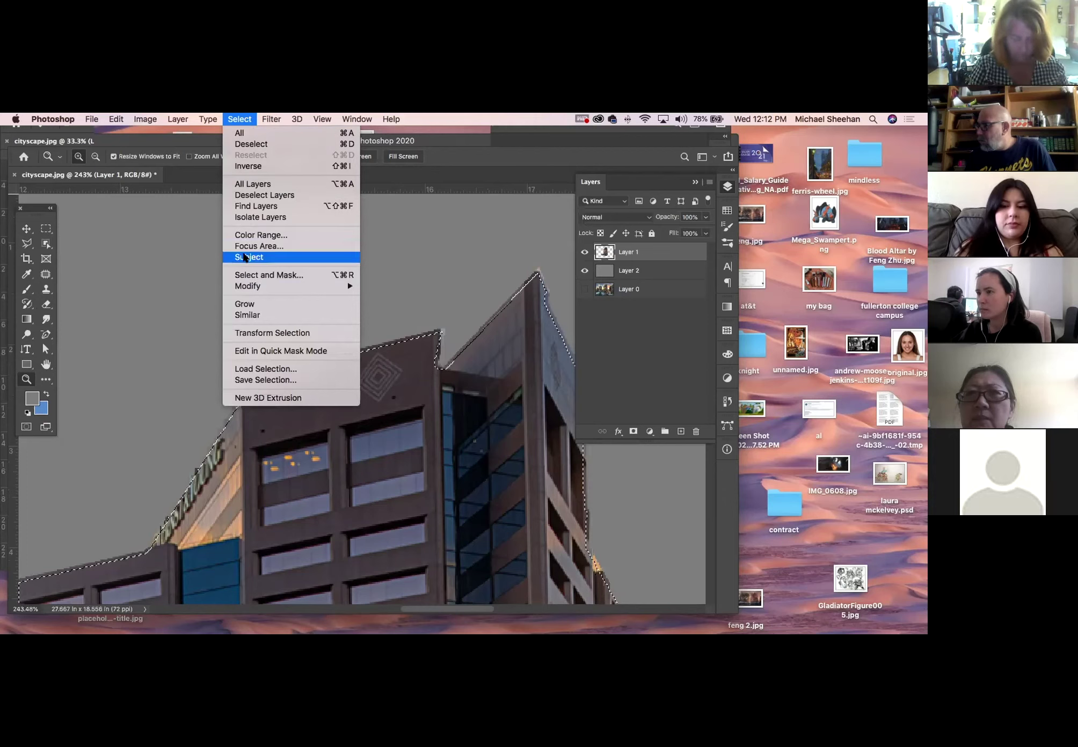
{"action": "mouse_move", "coordinate": [244, 286]}
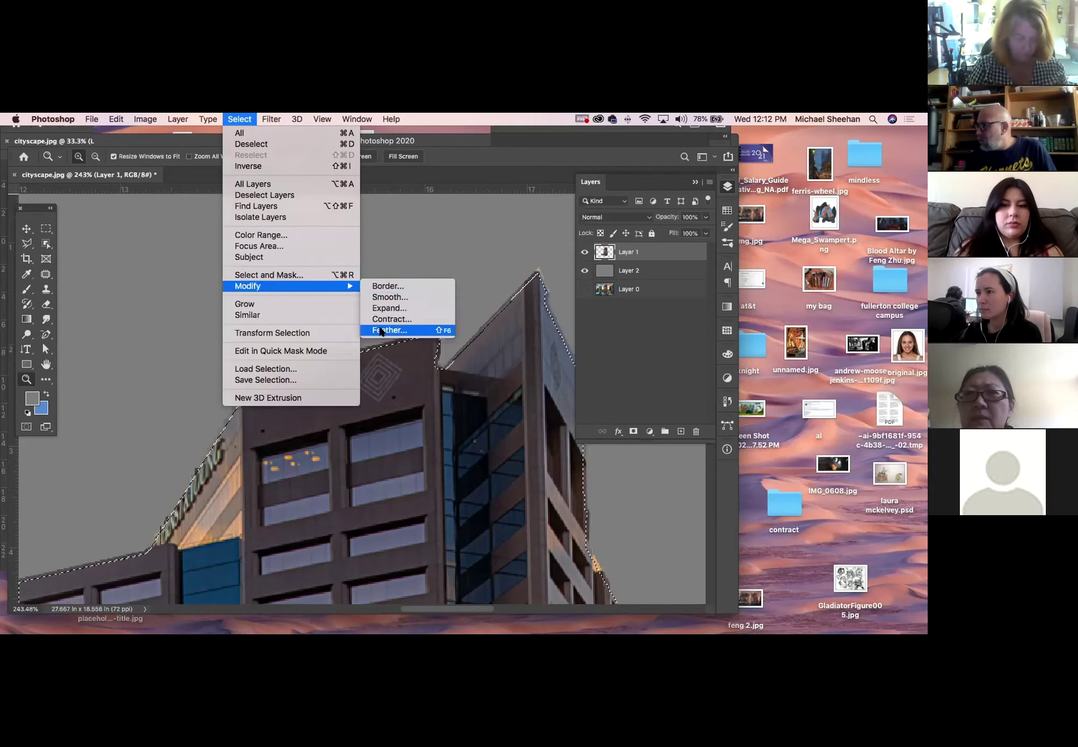
{"action": "left_click", "coordinate": [380, 329]}
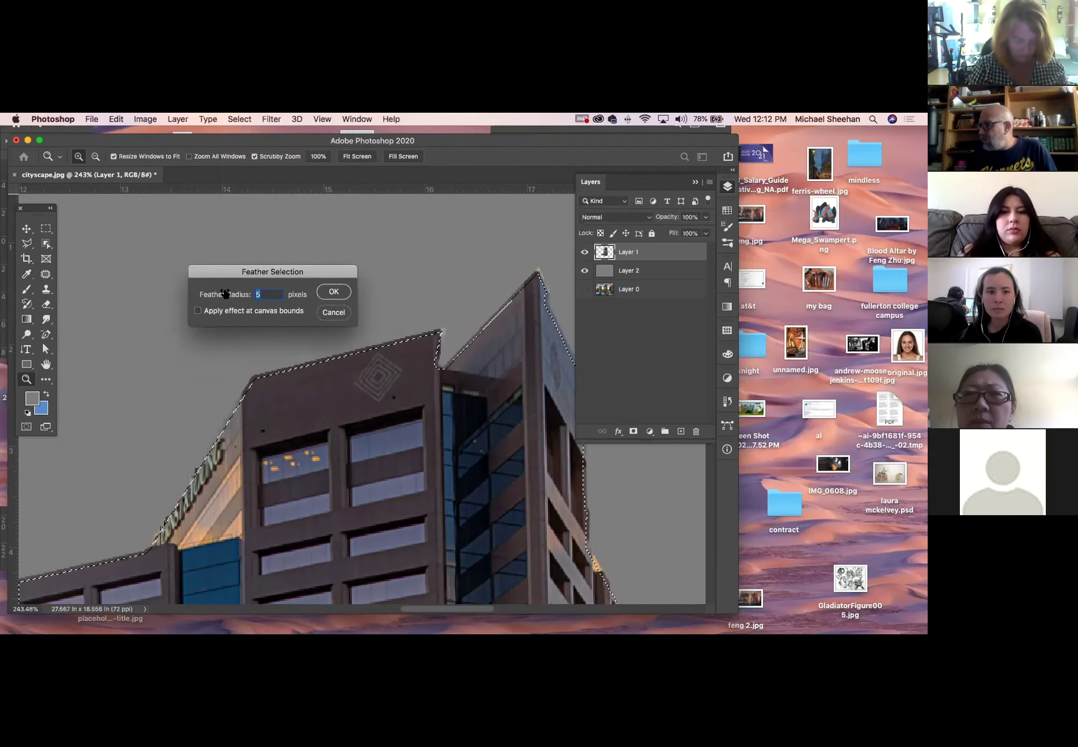
{"action": "left_click", "coordinate": [333, 291]}
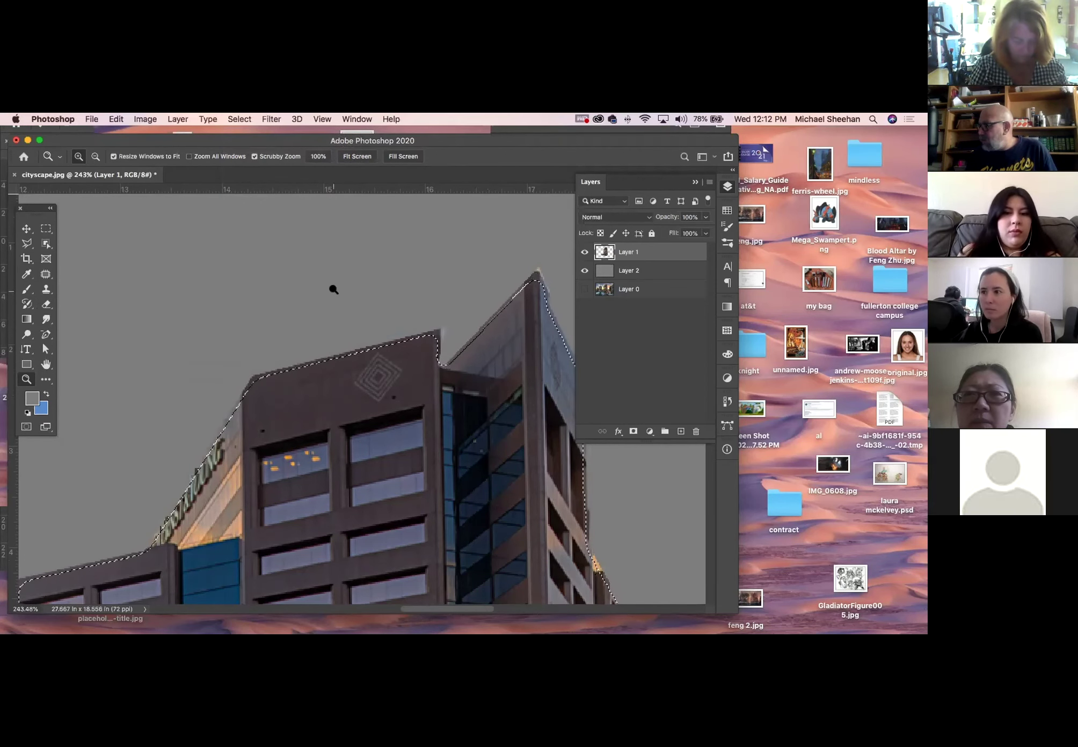
Try deleting the feathered selection's contents on Layer 1, and undo back to the intact building with its selection
{"action": "key", "text": "Delete"}
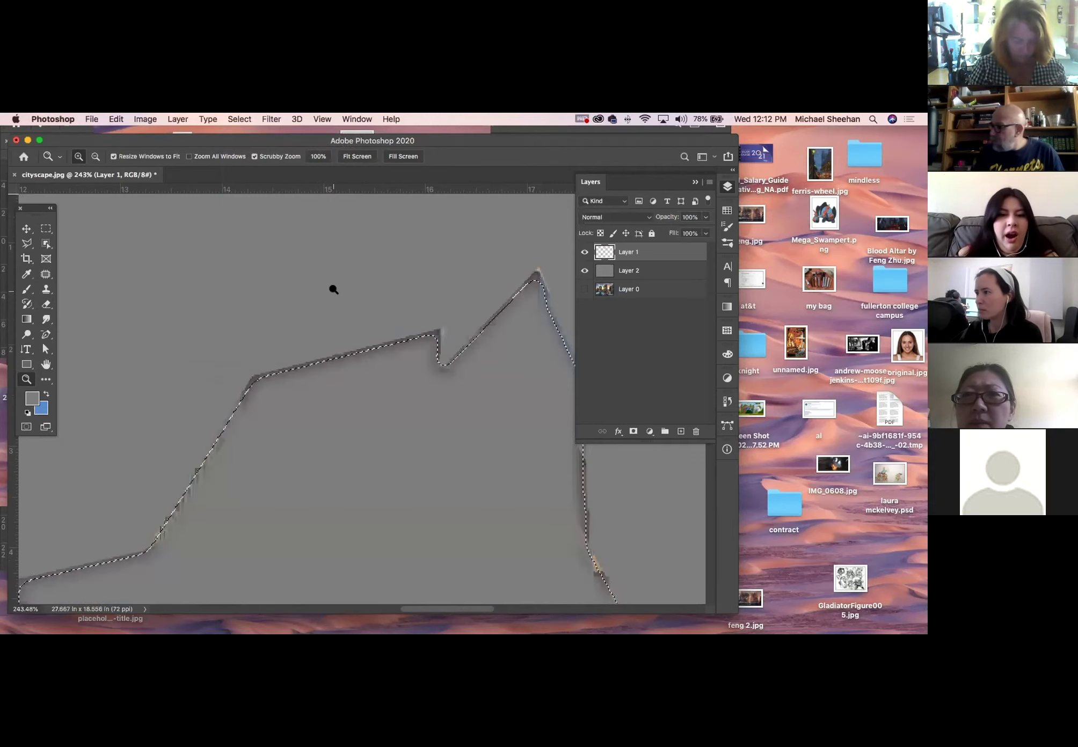
{"action": "key", "text": "super+d"}
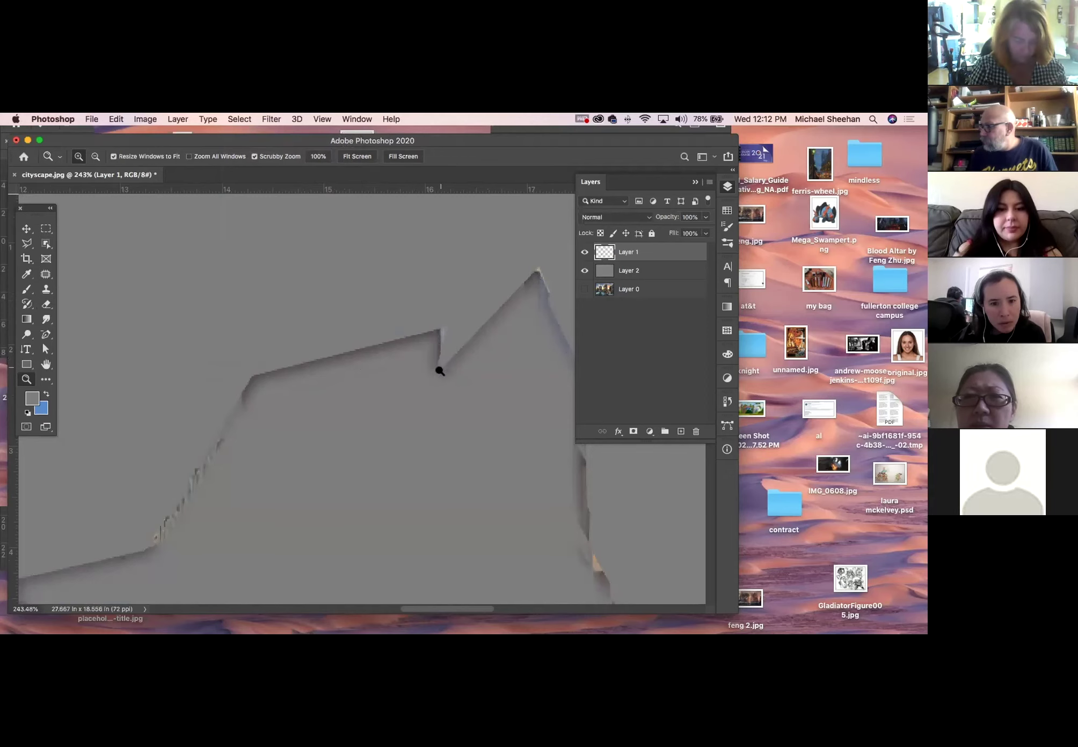
{"action": "key", "text": "super+shift+d"}
{"action": "key", "text": "super+z"}
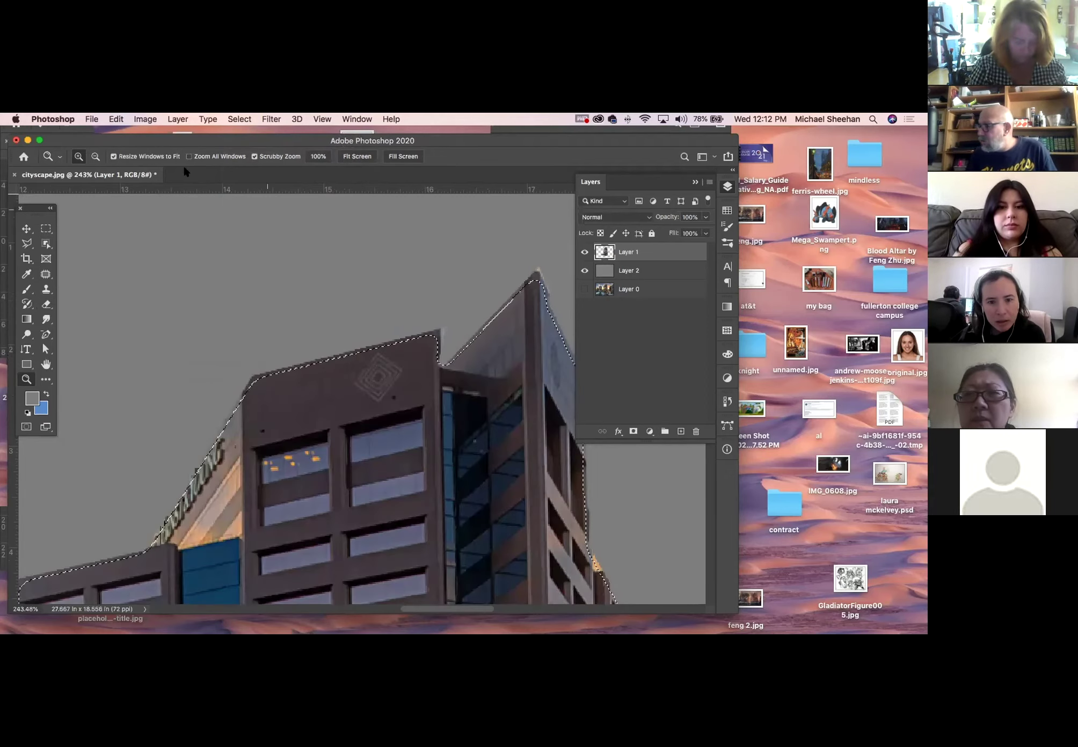
Invert the feathered selection, delete the fringe around the building on Layer 1, and deselect to view the softened edges
{"action": "left_click", "coordinate": [239, 117]}
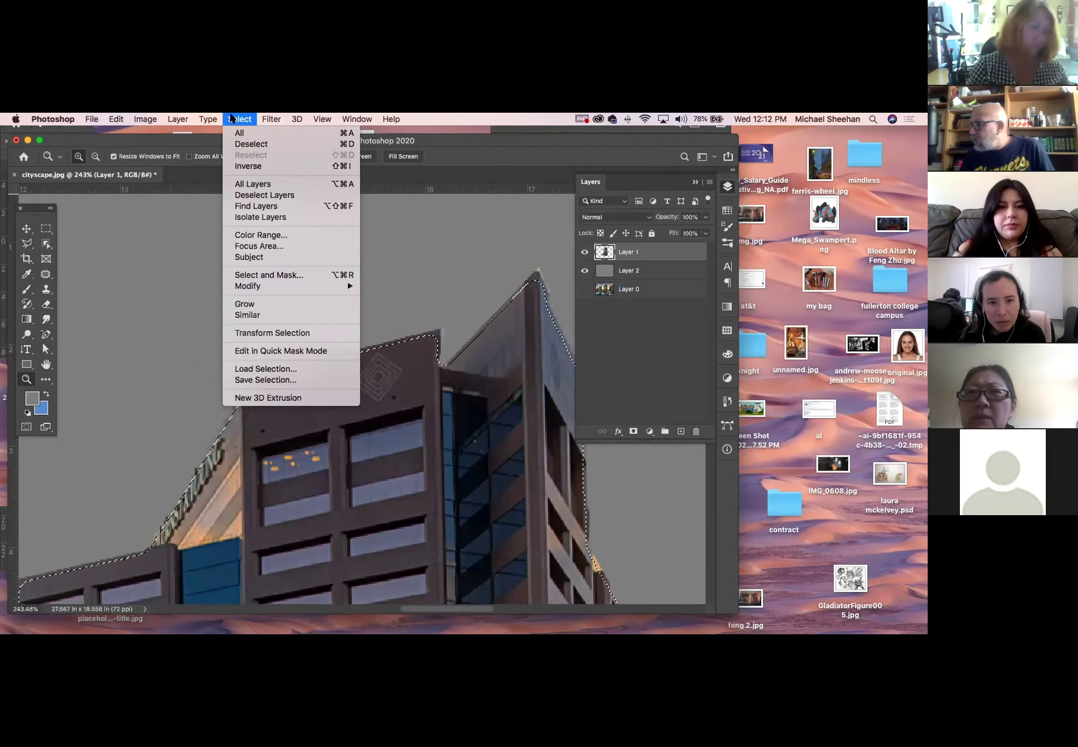
{"action": "left_click", "coordinate": [249, 167]}
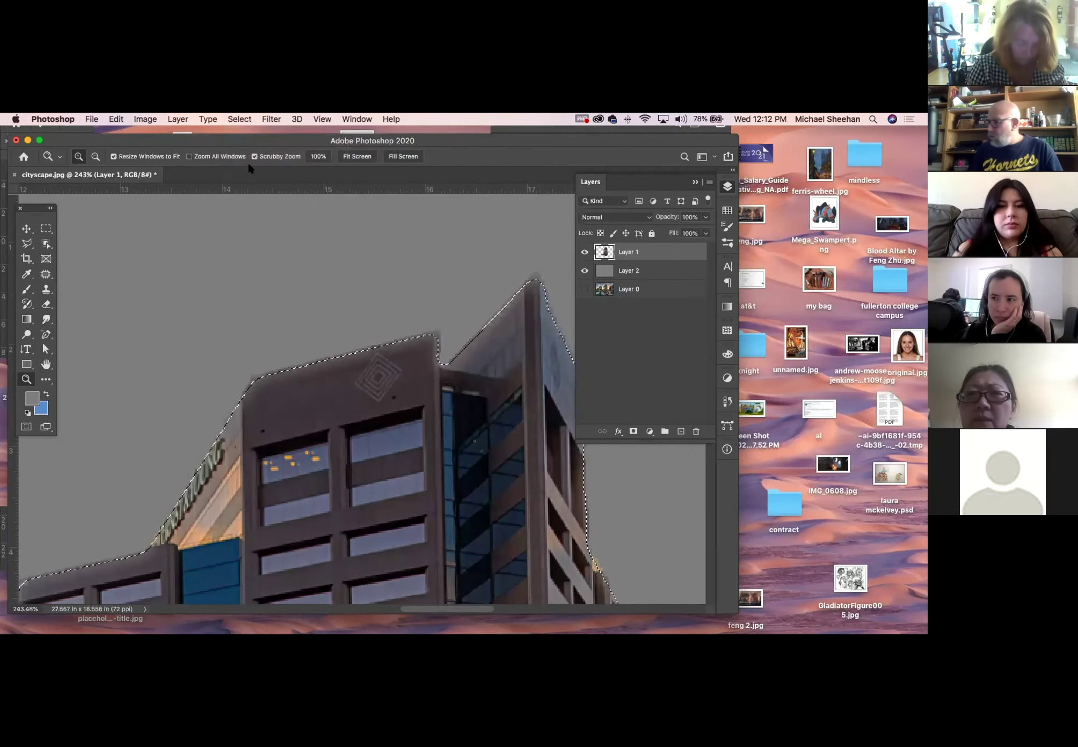
{"action": "key", "text": "super+d"}
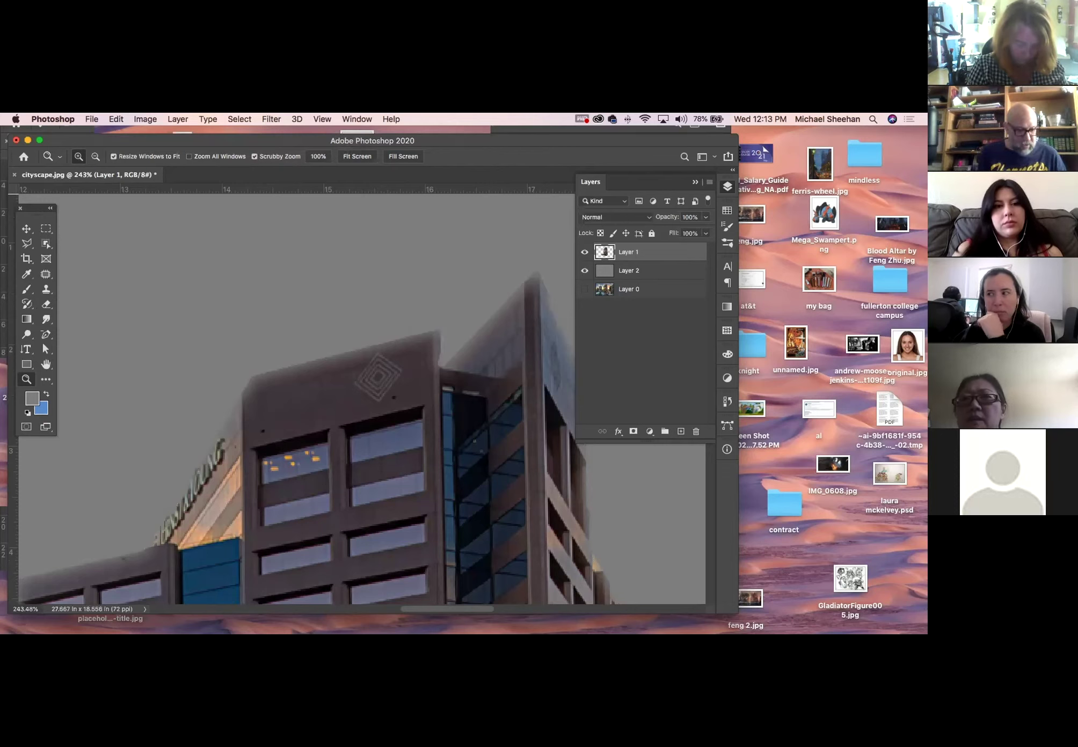
{"action": "key", "text": "super+minus"}
{"action": "key", "text": "super+minus"}
{"action": "key", "text": "super+minus"}
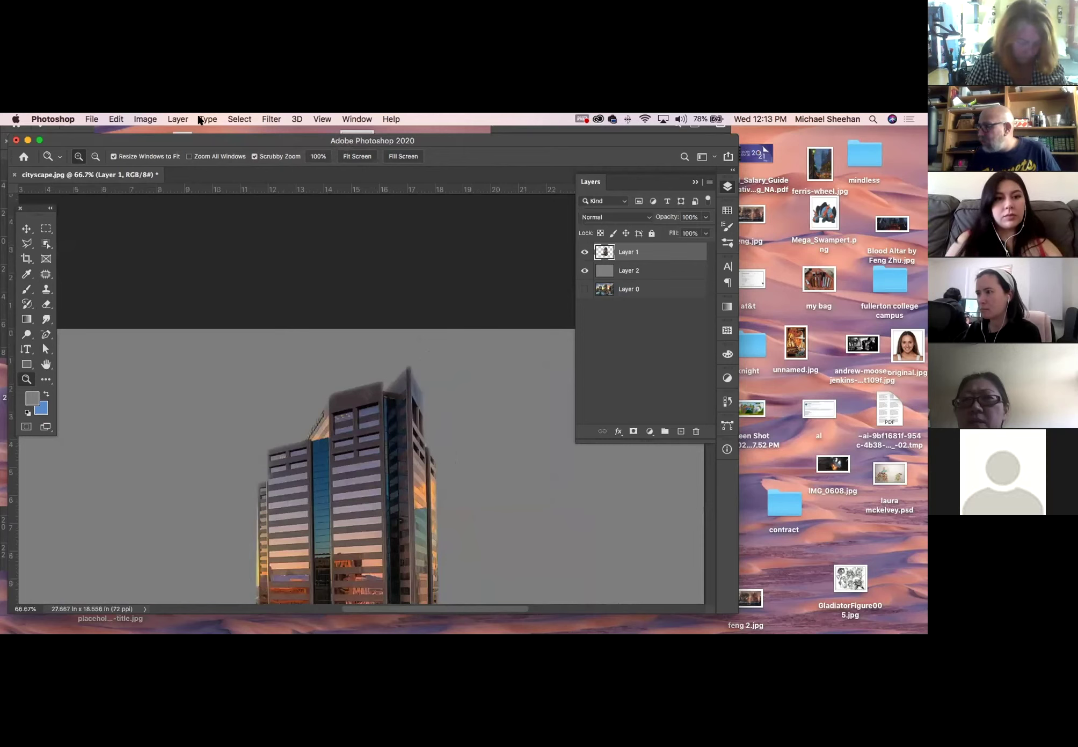
Collapse the Layers panel and view the whole cut-out building against the gray background
{"action": "left_click", "coordinate": [271, 119]}
{"action": "mouse_move", "coordinate": [231, 118]}
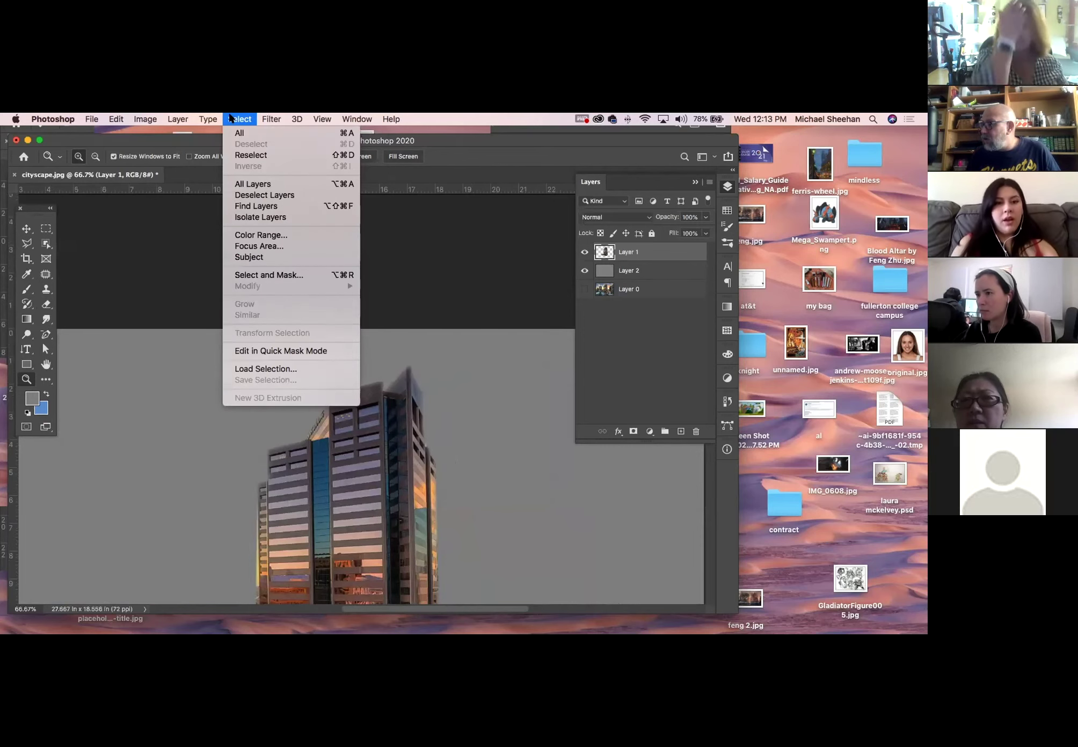
{"action": "left_click", "coordinate": [240, 118]}
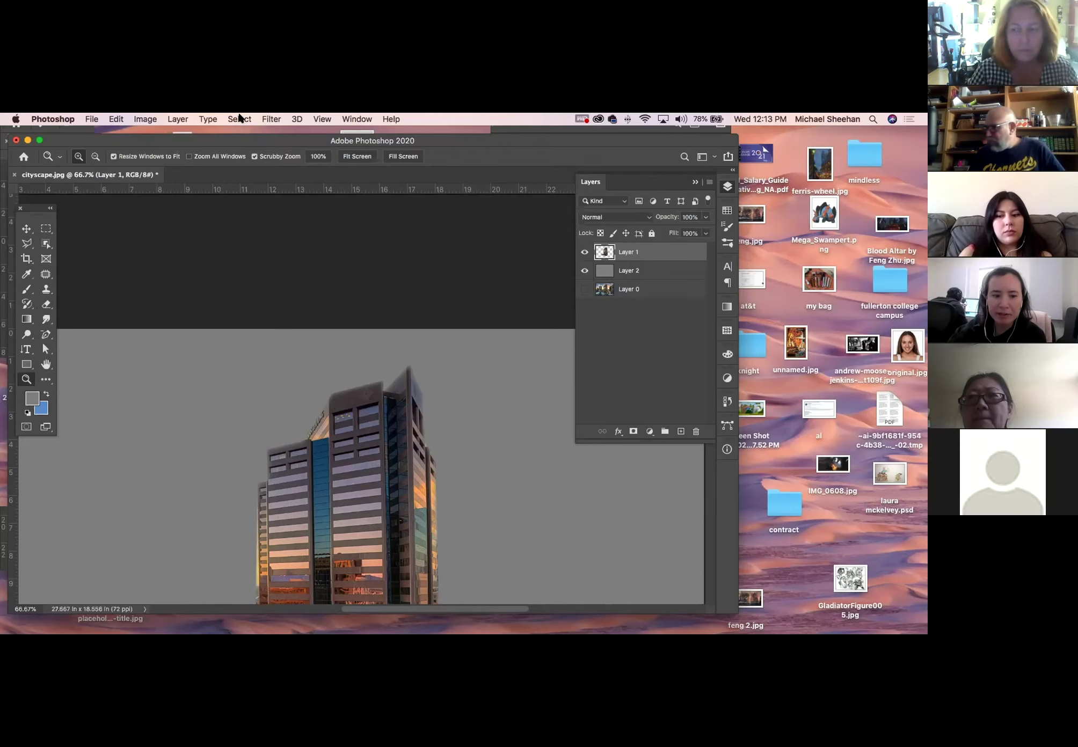
{"action": "left_click", "coordinate": [727, 185]}
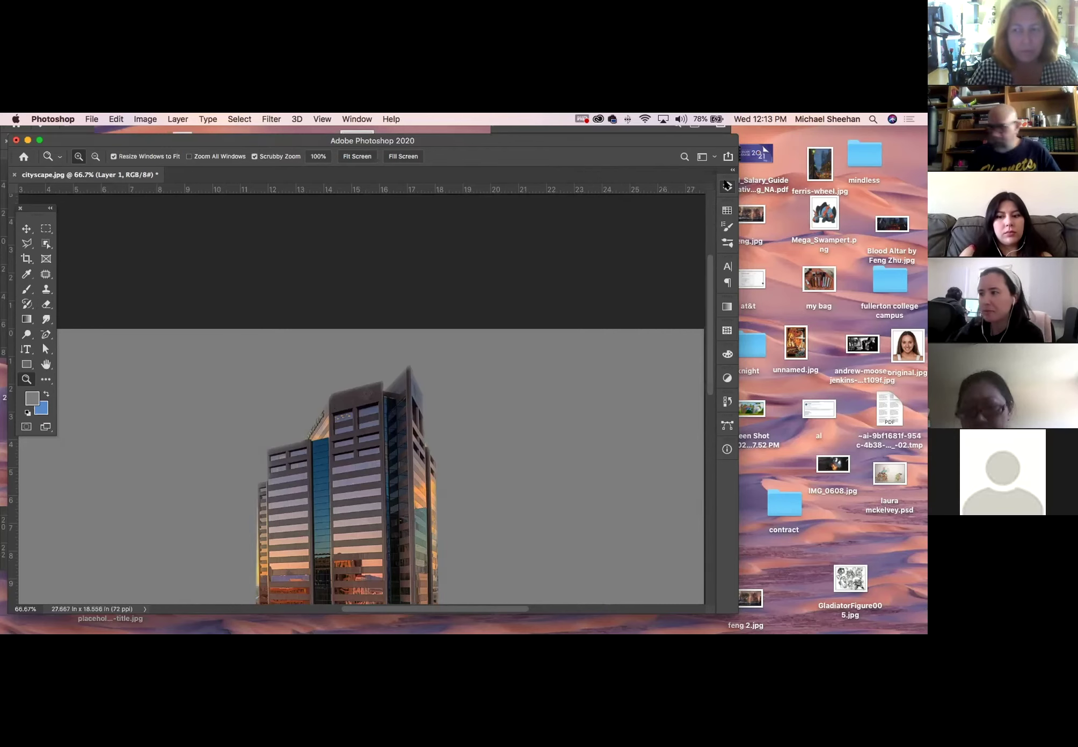
{"action": "key", "text": "super+minus"}
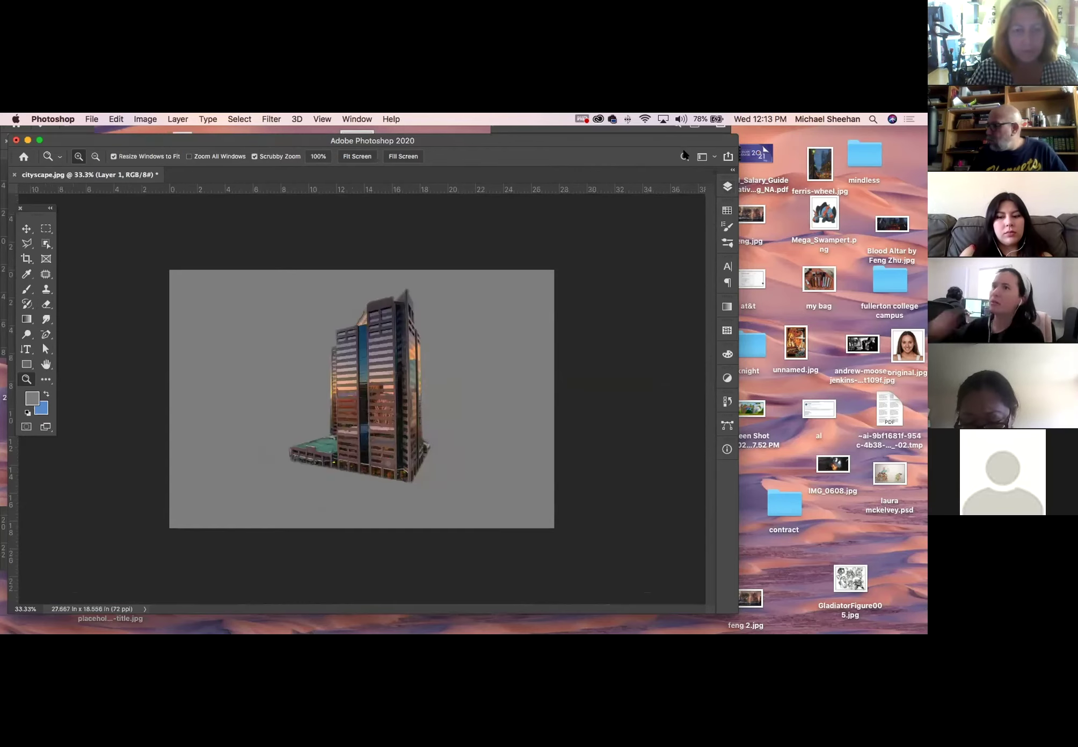
{"action": "left_click", "coordinate": [233, 116]}
{"action": "left_click", "coordinate": [234, 117]}
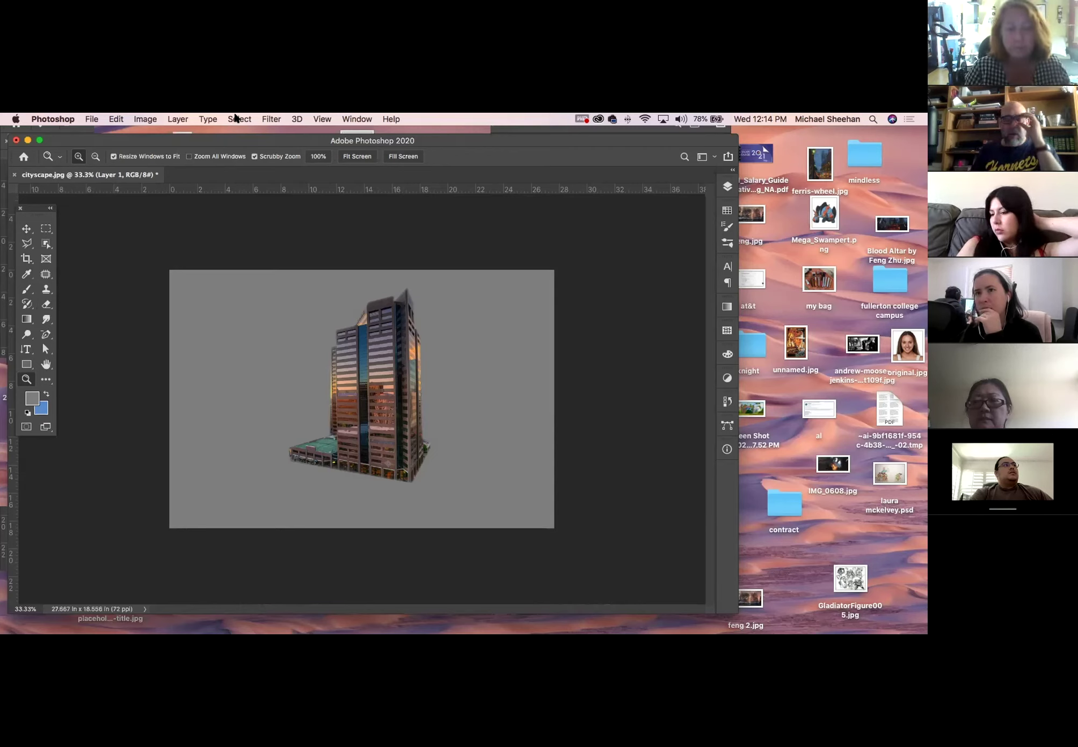
{"action": "left_click", "coordinate": [394, 140]}
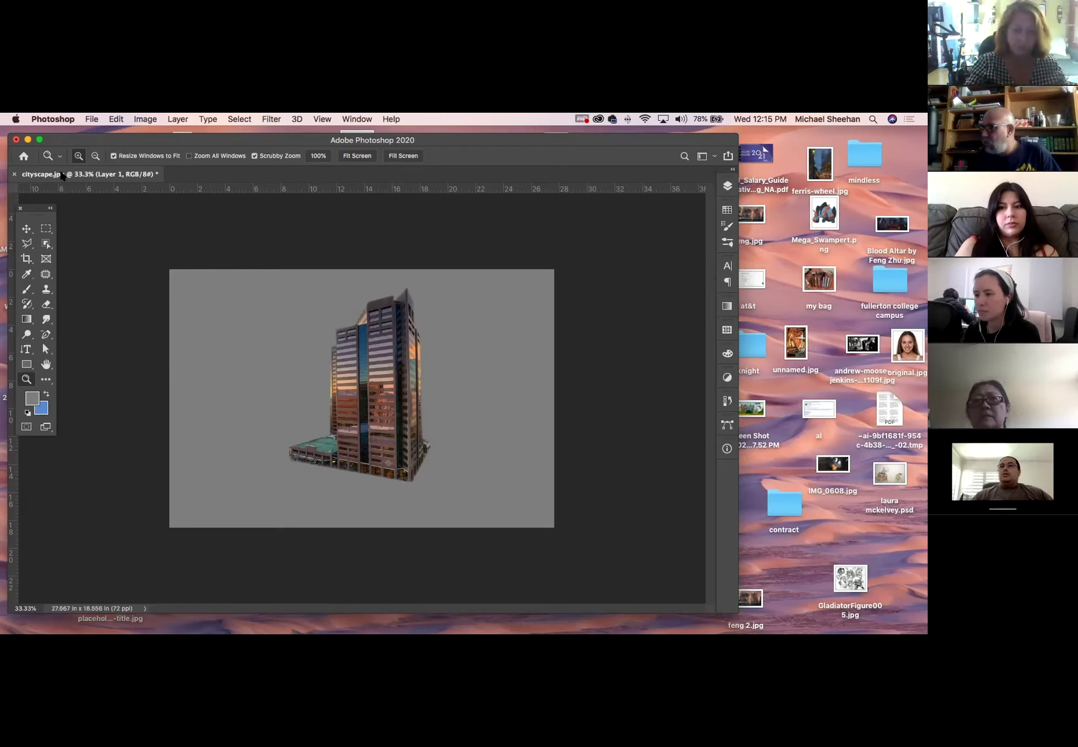
Close cityscape.jpg and bring up the photo of the woman hiker on the forest trail
{"action": "left_click", "coordinate": [15, 174]}
{"action": "left_click", "coordinate": [440, 301]}
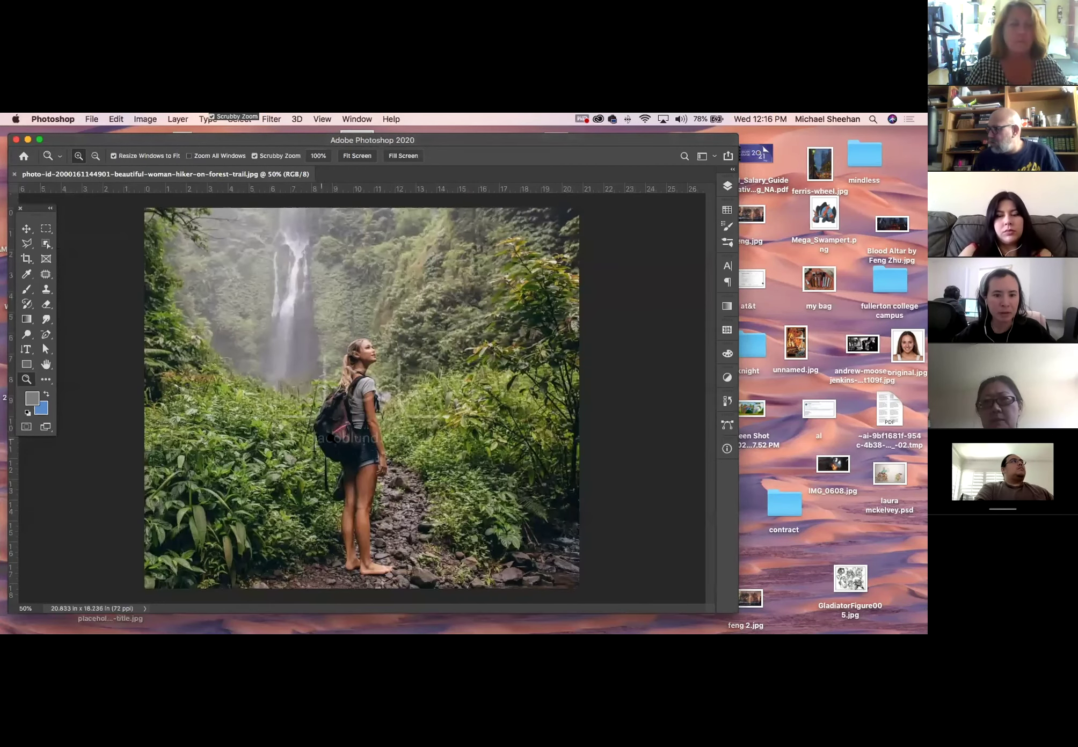
Examine the hiker and her backpack up close against the surrounding foliage
{"action": "left_click", "coordinate": [25, 230]}
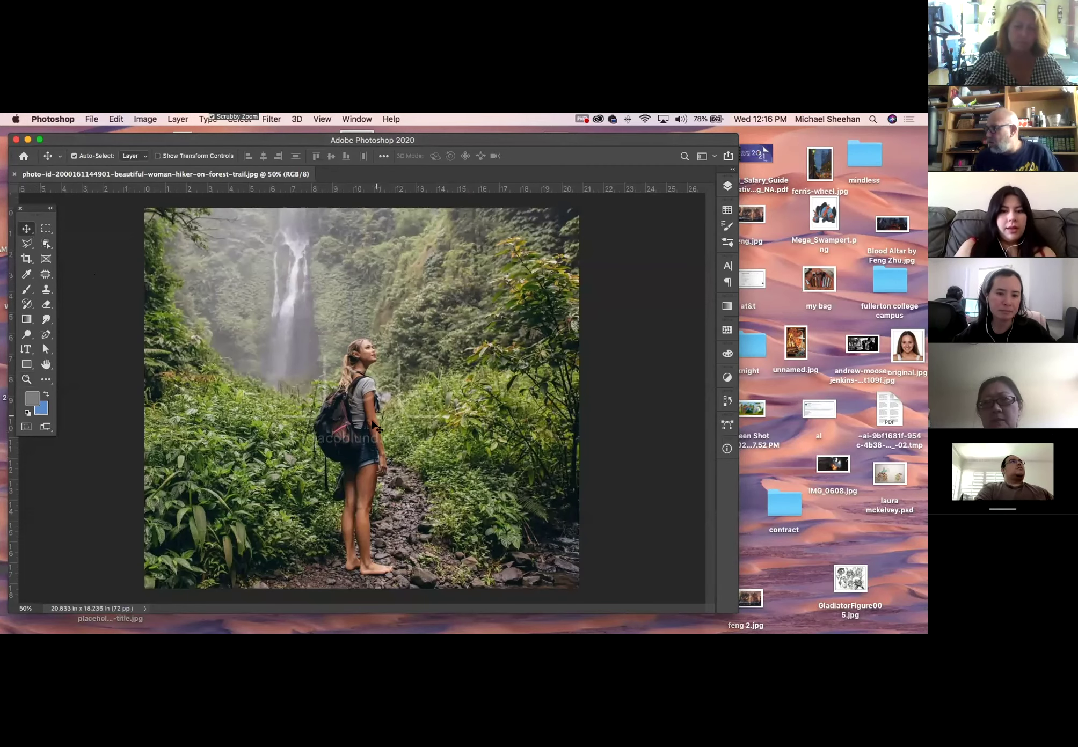
{"action": "left_click", "coordinate": [26, 379]}
{"action": "left_click_drag", "start_coordinate": [387, 376], "coordinate": [439, 251]}
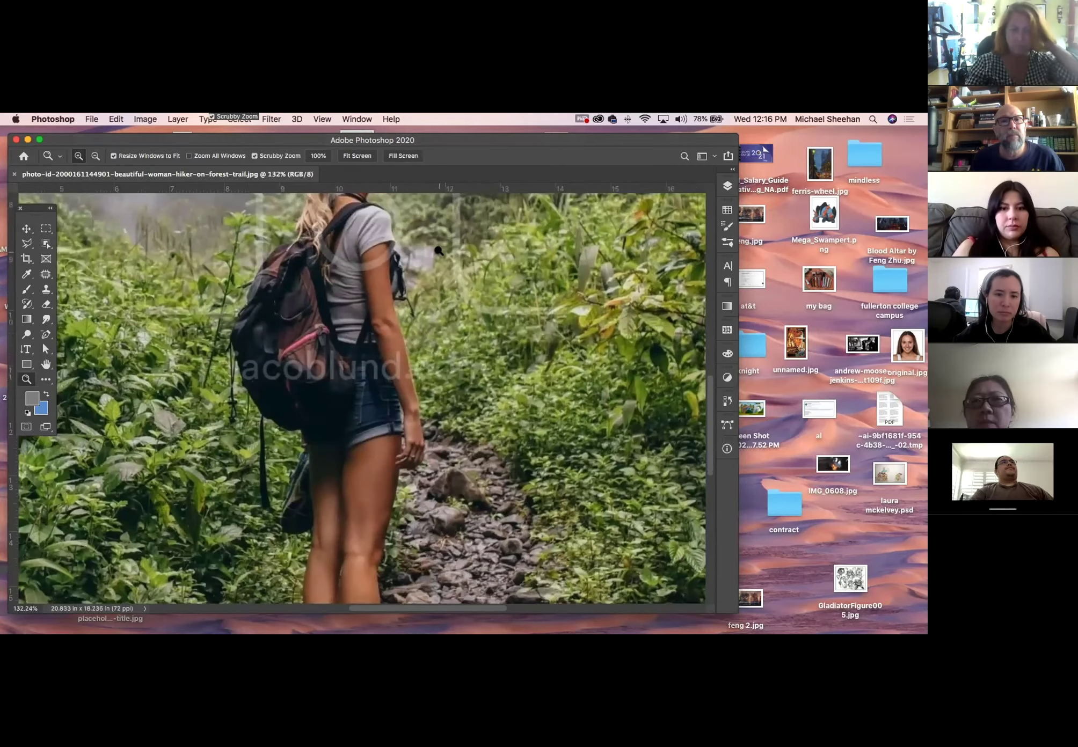
{"action": "left_click_drag", "start_coordinate": [428, 263], "coordinate": [436, 344]}
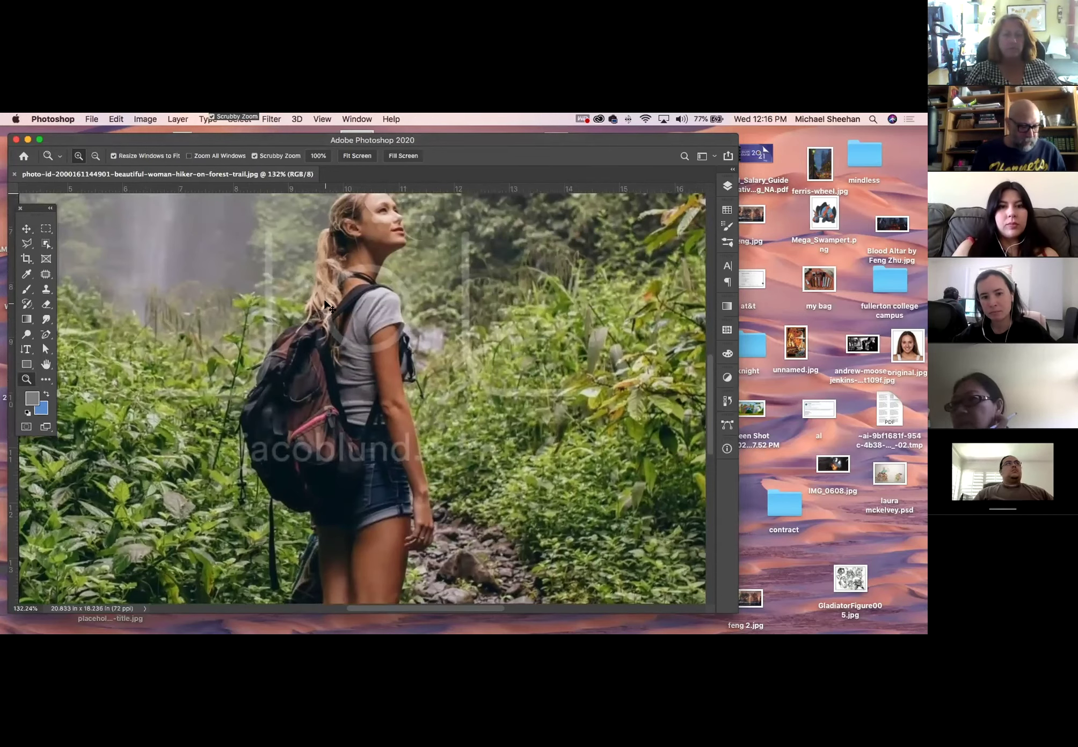
{"action": "key", "text": "super+minus"}
{"action": "key", "text": "super+minus"}
{"action": "left_click_drag", "start_coordinate": [415, 382], "coordinate": [360, 329]}
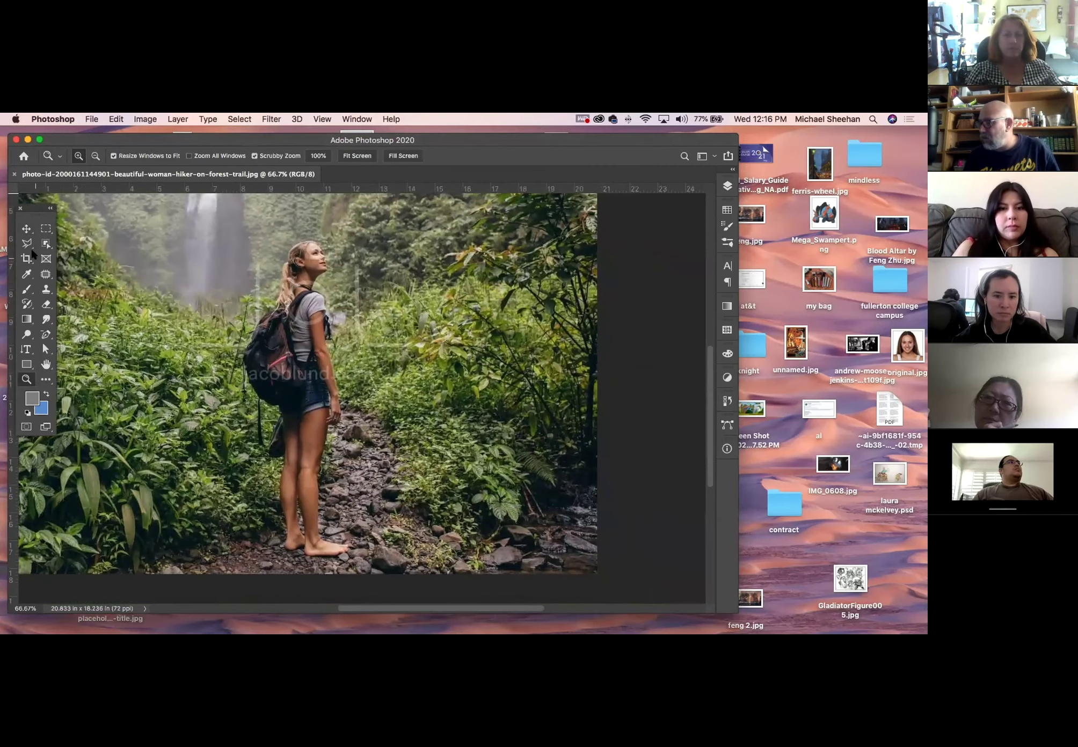
Try selecting the hiker's face from her forehead with the Magic Wand at tolerance 40
{"action": "left_click", "coordinate": [46, 274]}
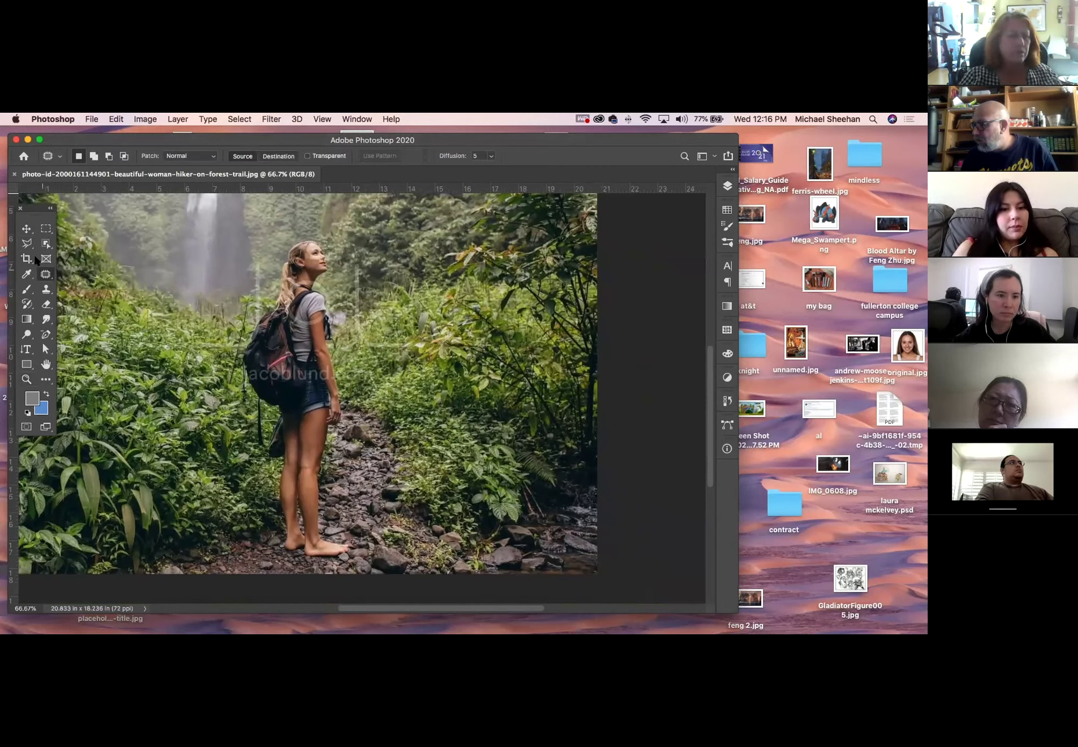
{"action": "left_click", "coordinate": [46, 244]}
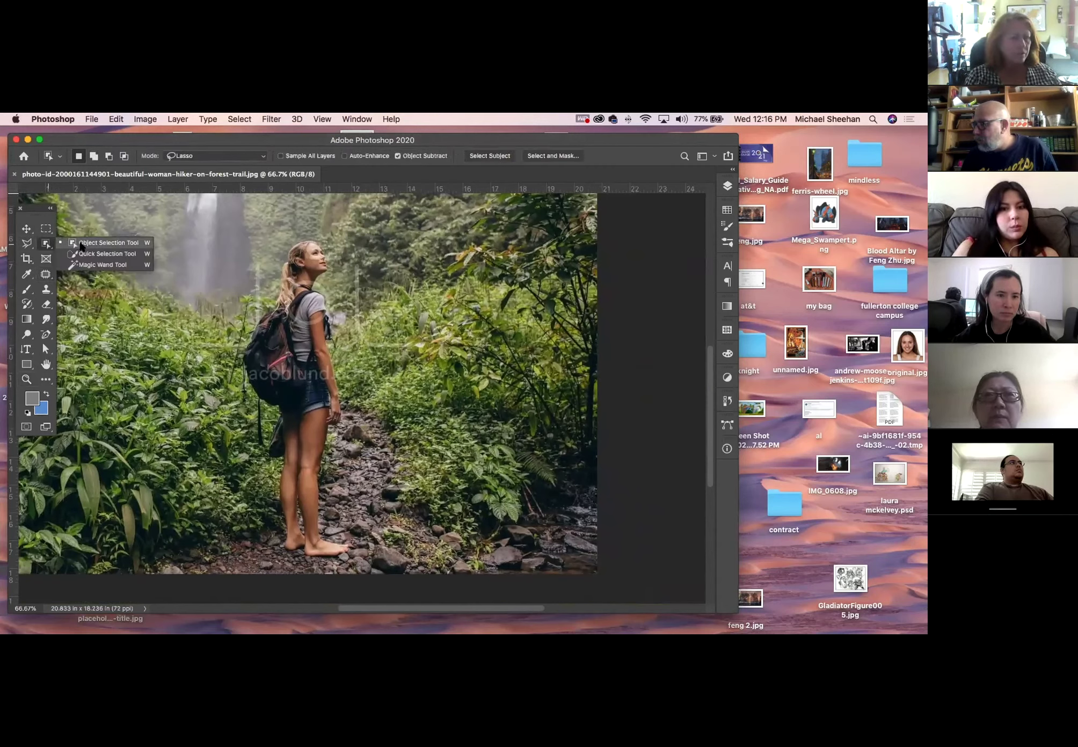
{"action": "left_click", "coordinate": [90, 265]}
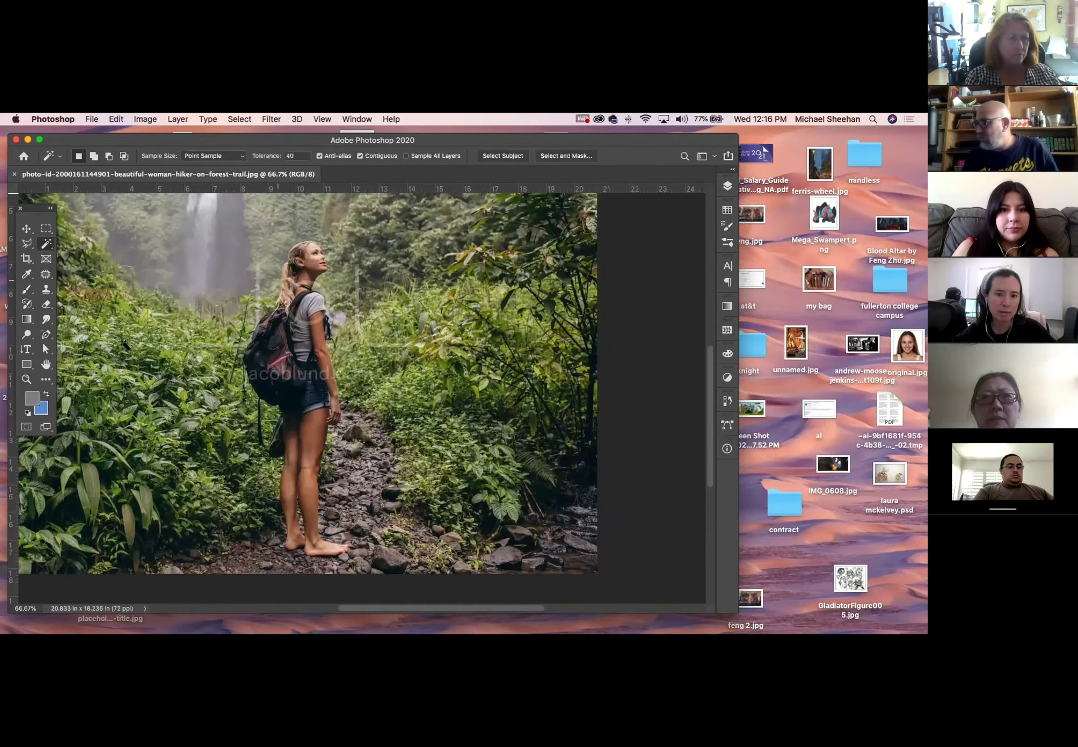
{"action": "left_click", "coordinate": [25, 379]}
{"action": "left_click_drag", "start_coordinate": [296, 323], "coordinate": [354, 378]}
{"action": "scroll", "coordinate": [354, 378], "scroll_direction": "up", "scroll_amount": 3}
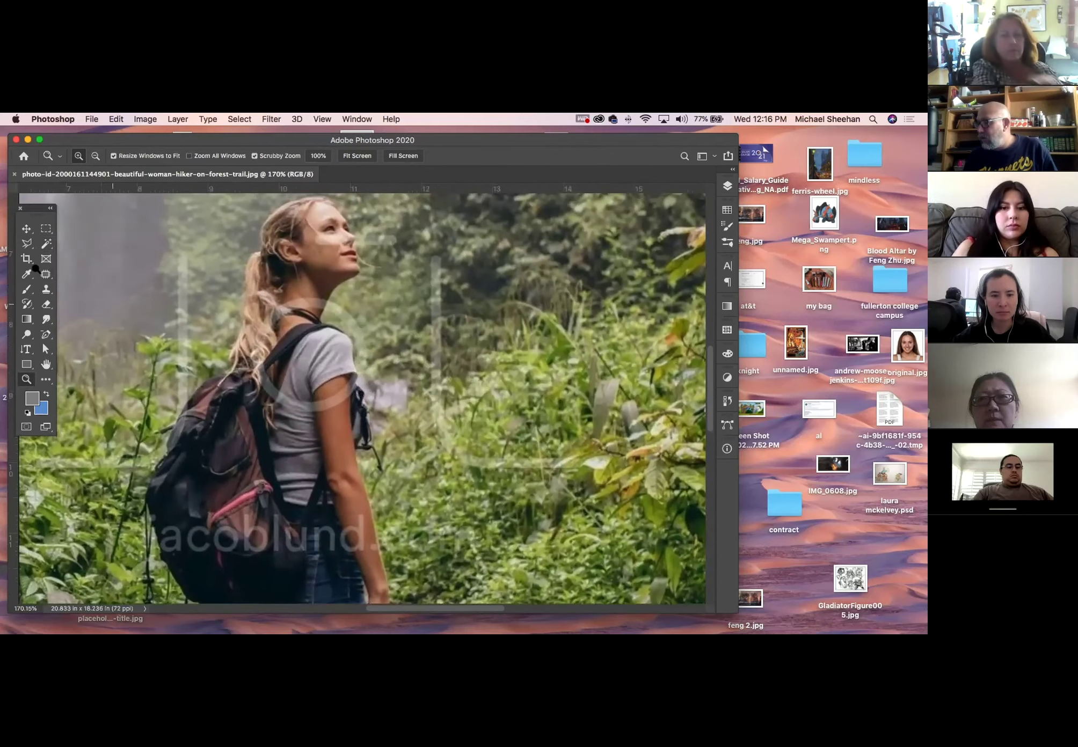
{"action": "left_click", "coordinate": [46, 243]}
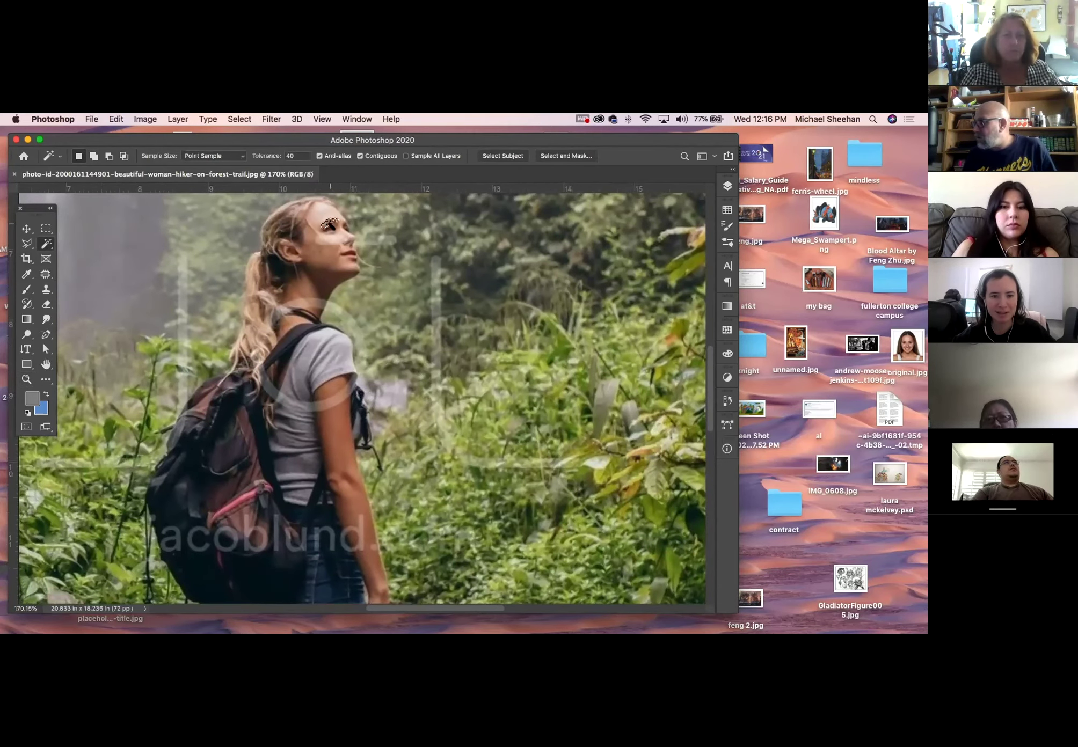
{"action": "left_click", "coordinate": [328, 228]}
Try the Magic Wand on the hiker's forehead again with tolerance set to 100, and deselect
{"action": "left_click", "coordinate": [293, 156]}
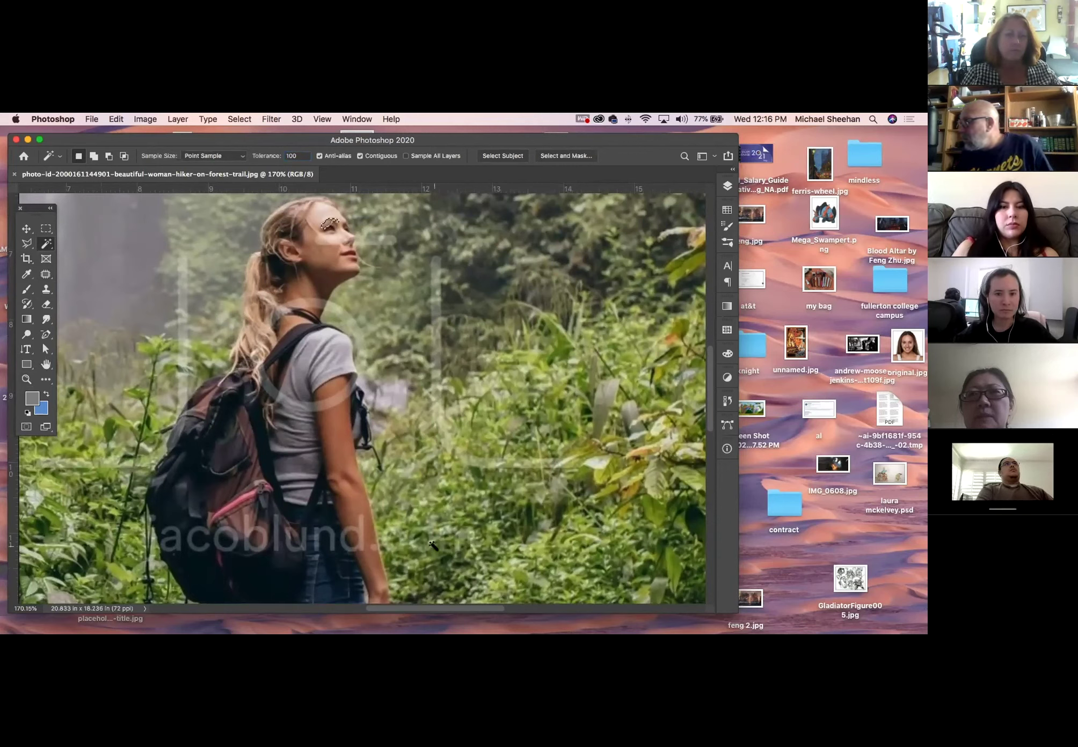
{"action": "left_click", "coordinate": [321, 210]}
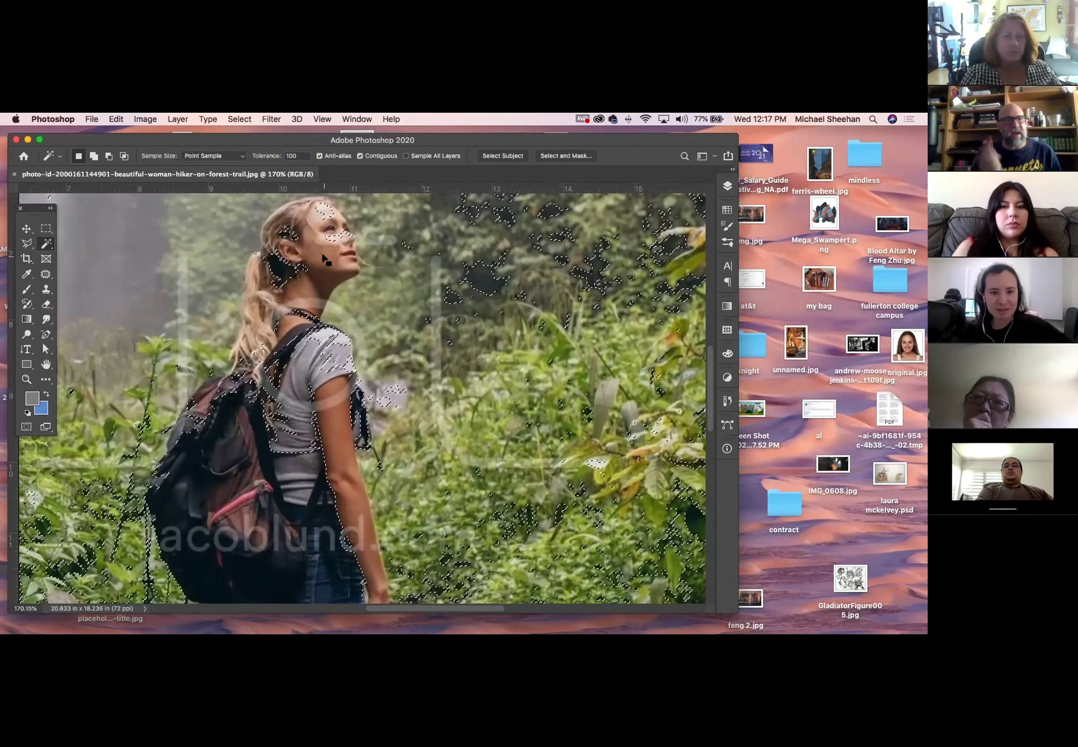
{"action": "key", "text": "super+d"}
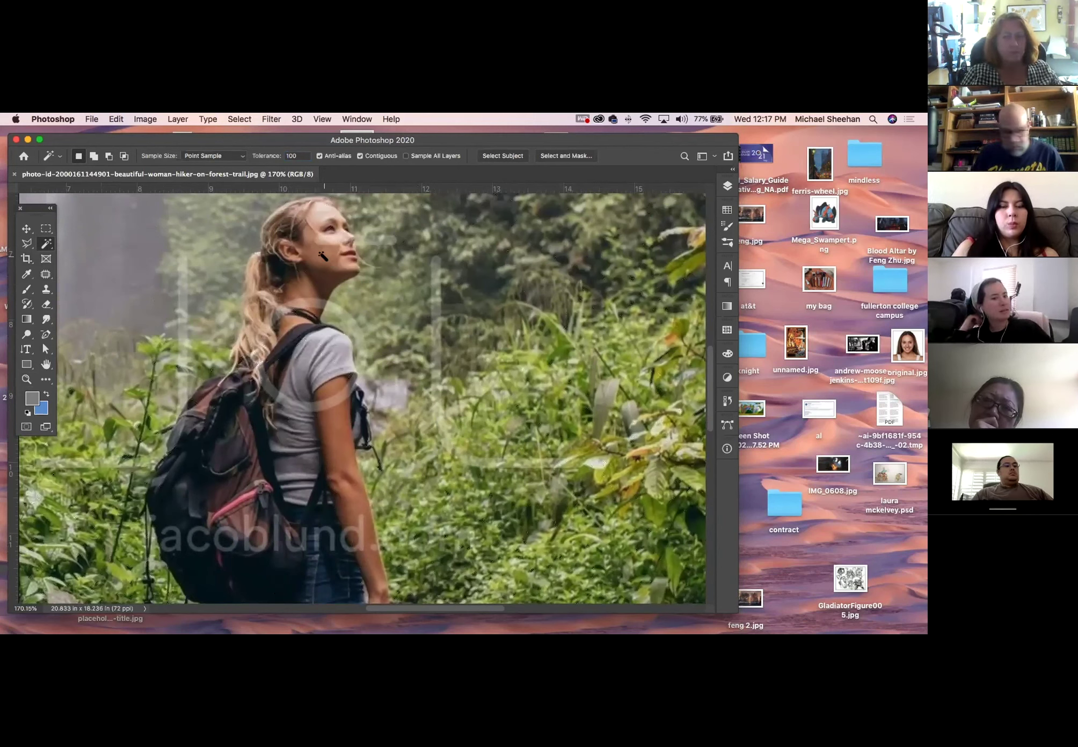
Switch to the Object Selection tool and keep its mode on Lasso, with the hiker's full figure in view
{"action": "key", "text": "super+minus"}
{"action": "key", "text": "super+minus"}
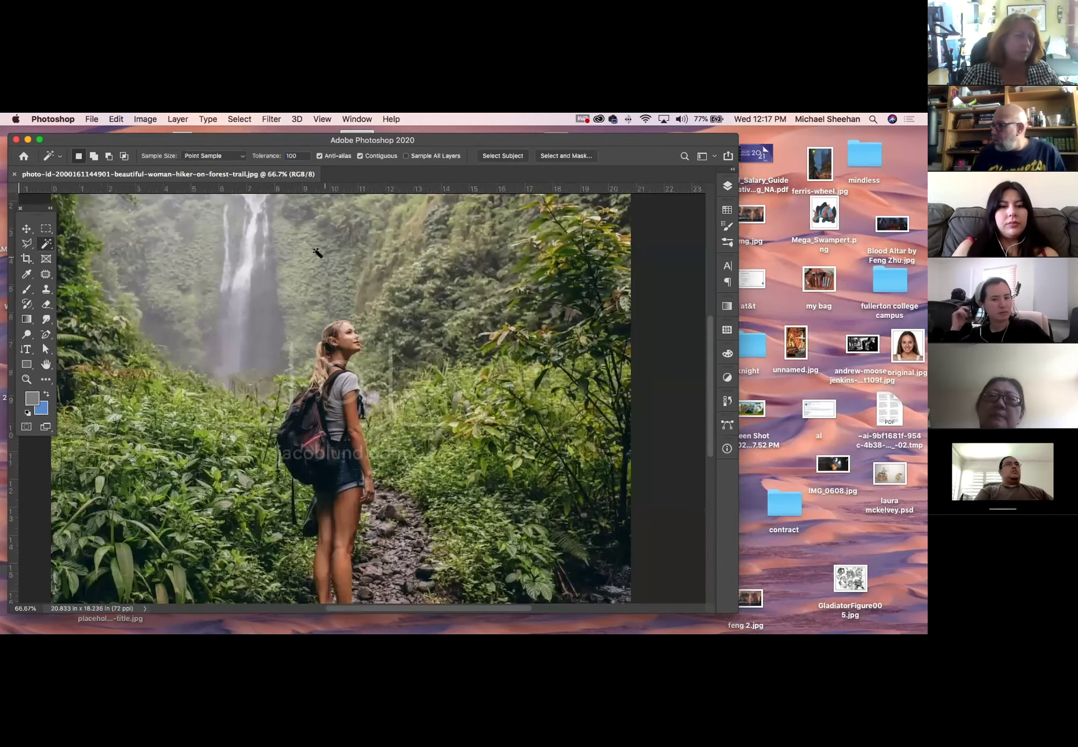
{"action": "left_click_drag", "start_coordinate": [360, 366], "coordinate": [313, 296]}
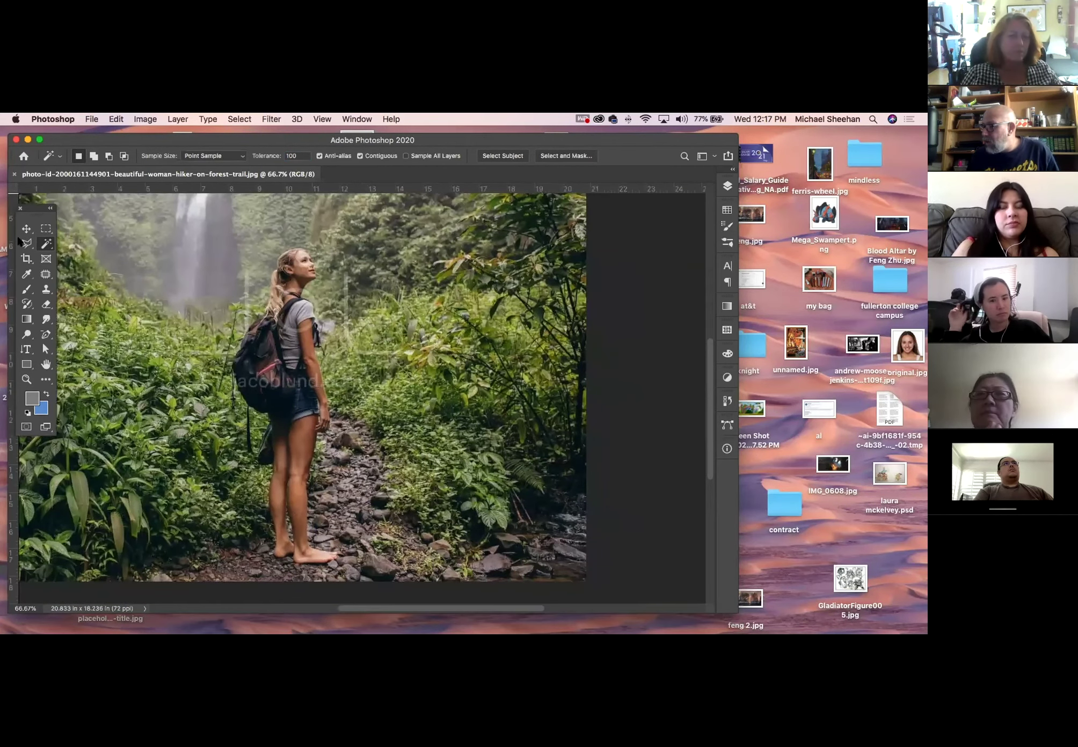
{"action": "left_click", "coordinate": [48, 244]}
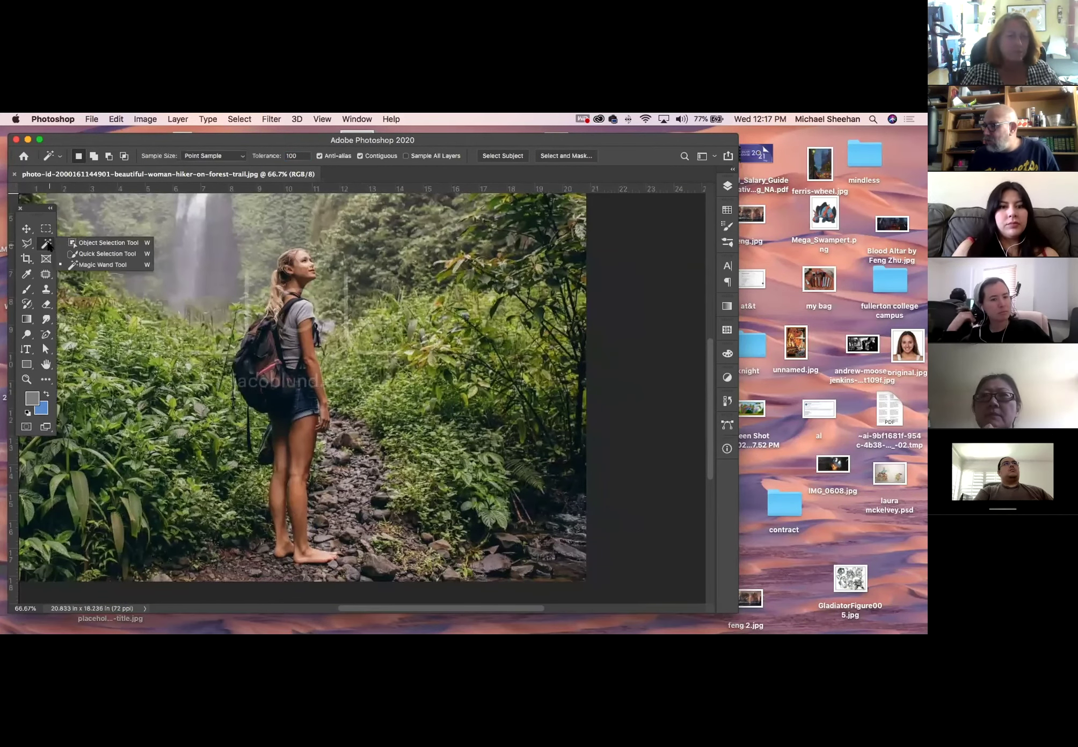
{"action": "left_click", "coordinate": [80, 245]}
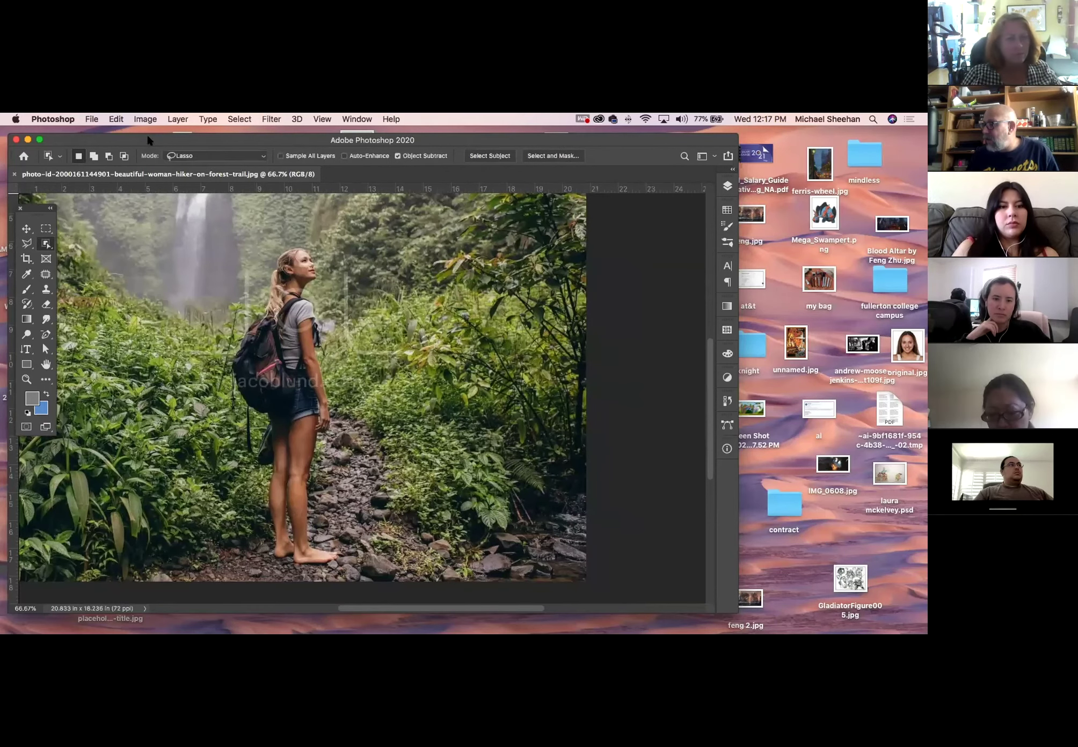
{"action": "left_click_drag", "start_coordinate": [145, 135], "coordinate": [138, 134]}
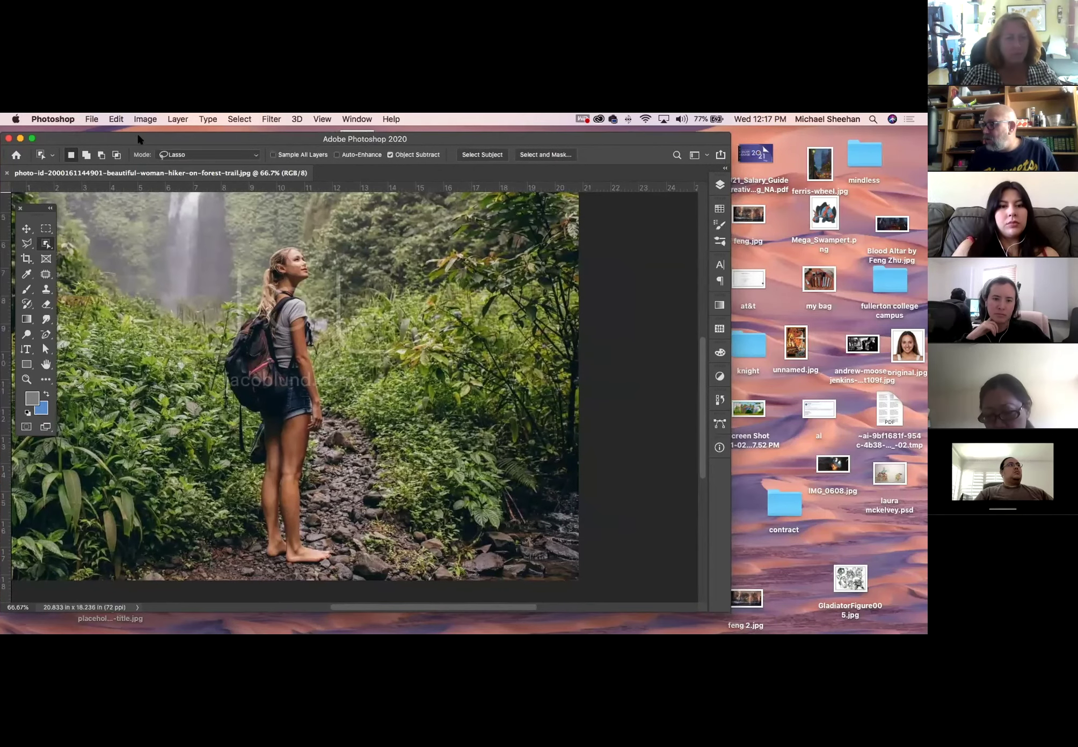
{"action": "left_click", "coordinate": [167, 154]}
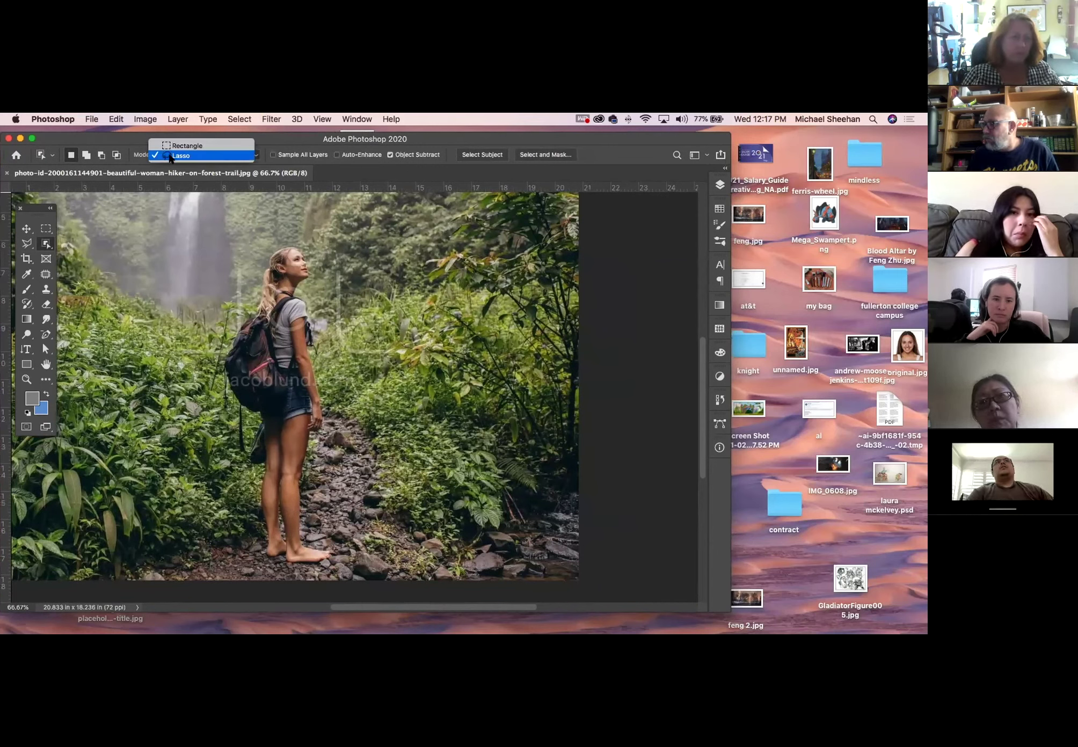
{"action": "left_click", "coordinate": [167, 156]}
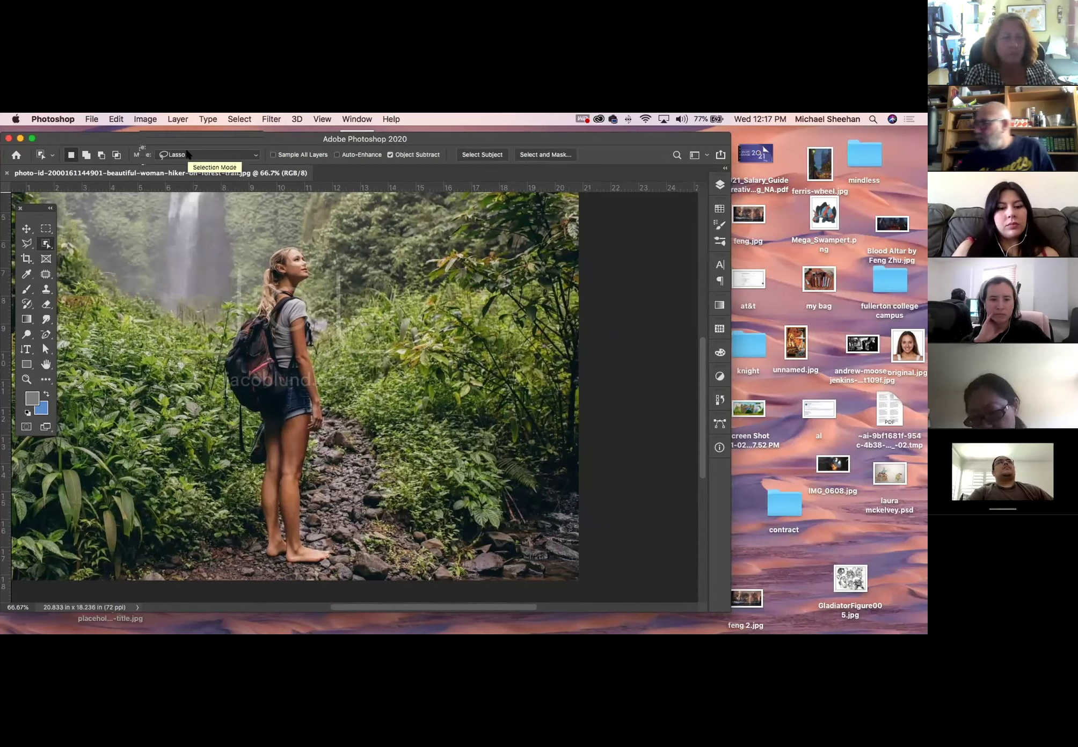
{"action": "left_click_drag", "start_coordinate": [263, 256], "coordinate": [225, 352]}
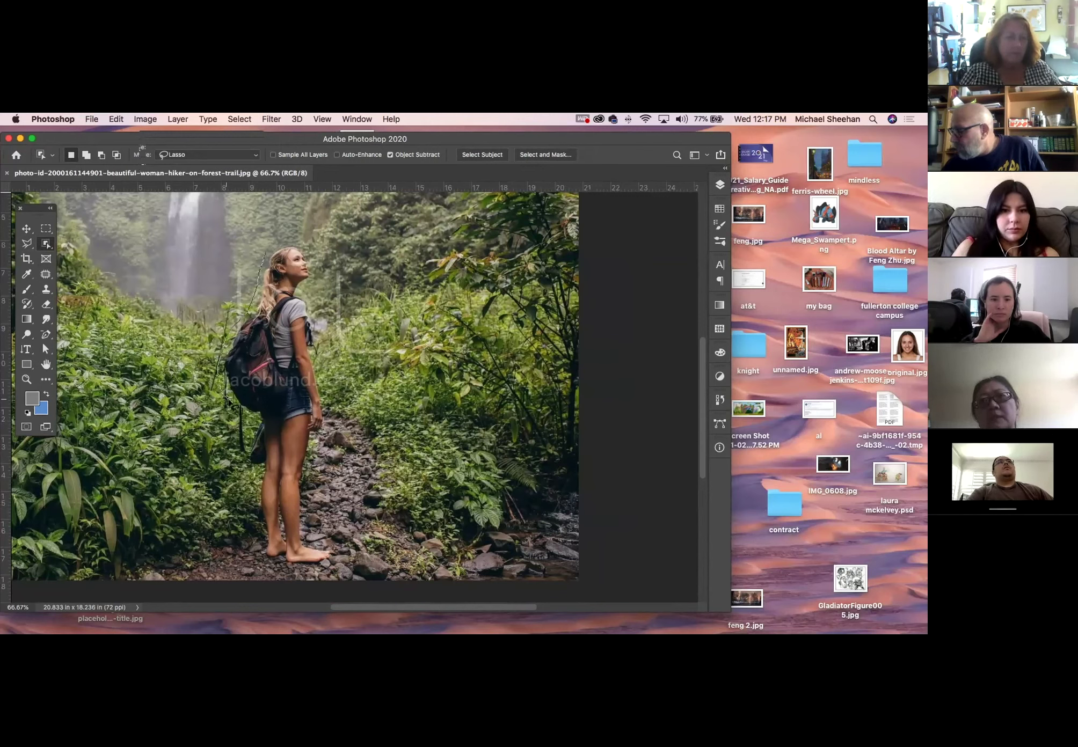
{"action": "mouse_move", "coordinate": [241, 454]}
{"action": "left_mouse_down"}
{"action": "mouse_move", "coordinate": [258, 553]}
{"action": "mouse_move", "coordinate": [276, 567]}
{"action": "mouse_move", "coordinate": [331, 561]}
{"action": "mouse_move", "coordinate": [336, 550]}
{"action": "mouse_move", "coordinate": [315, 543]}
{"action": "mouse_move", "coordinate": [307, 452]}
{"action": "mouse_move", "coordinate": [315, 355]}
{"action": "mouse_move", "coordinate": [292, 274]}
{"action": "mouse_move", "coordinate": [259, 265]}
{"action": "left_mouse_up"}
{"action": "key", "text": "super+d"}
Outline the hiker from head to feet with the Object Selection lasso and copy the selected figure to a new layer
{"action": "mouse_move", "coordinate": [267, 255]}
{"action": "left_mouse_down"}
{"action": "mouse_move", "coordinate": [215, 368]}
{"action": "mouse_move", "coordinate": [247, 436]}
{"action": "mouse_move", "coordinate": [250, 505]}
{"action": "left_mouse_up"}
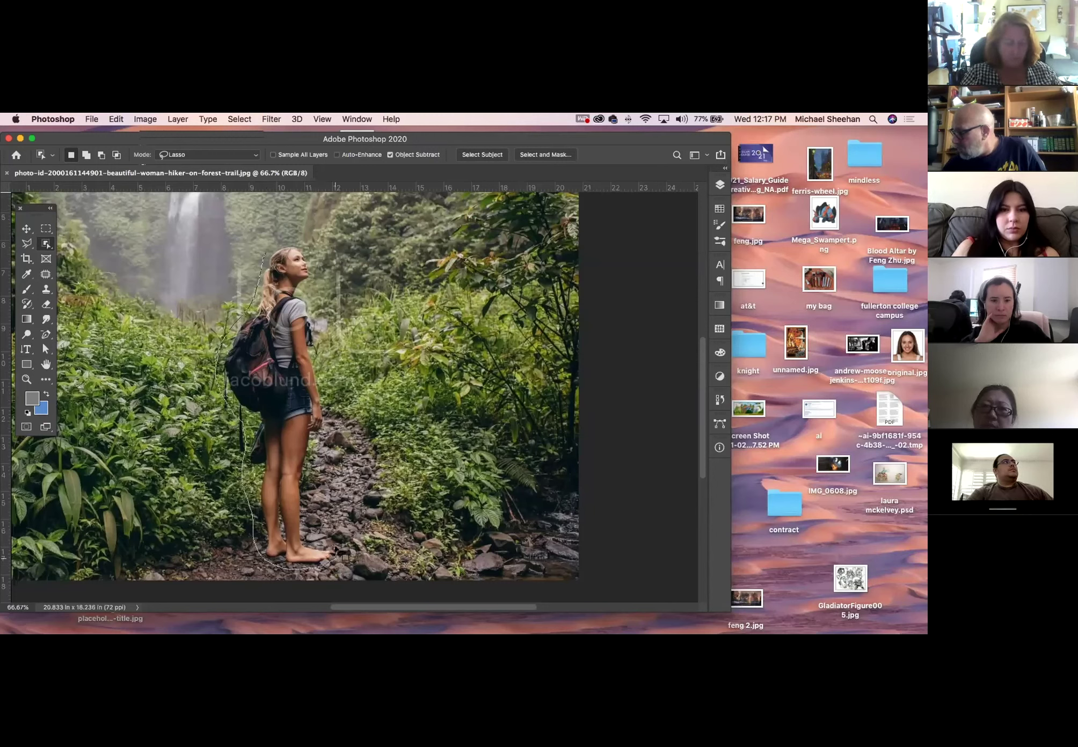
{"action": "mouse_move", "coordinate": [317, 498]}
{"action": "left_mouse_down"}
{"action": "mouse_move", "coordinate": [328, 414]}
{"action": "mouse_move", "coordinate": [310, 282]}
{"action": "left_mouse_up"}
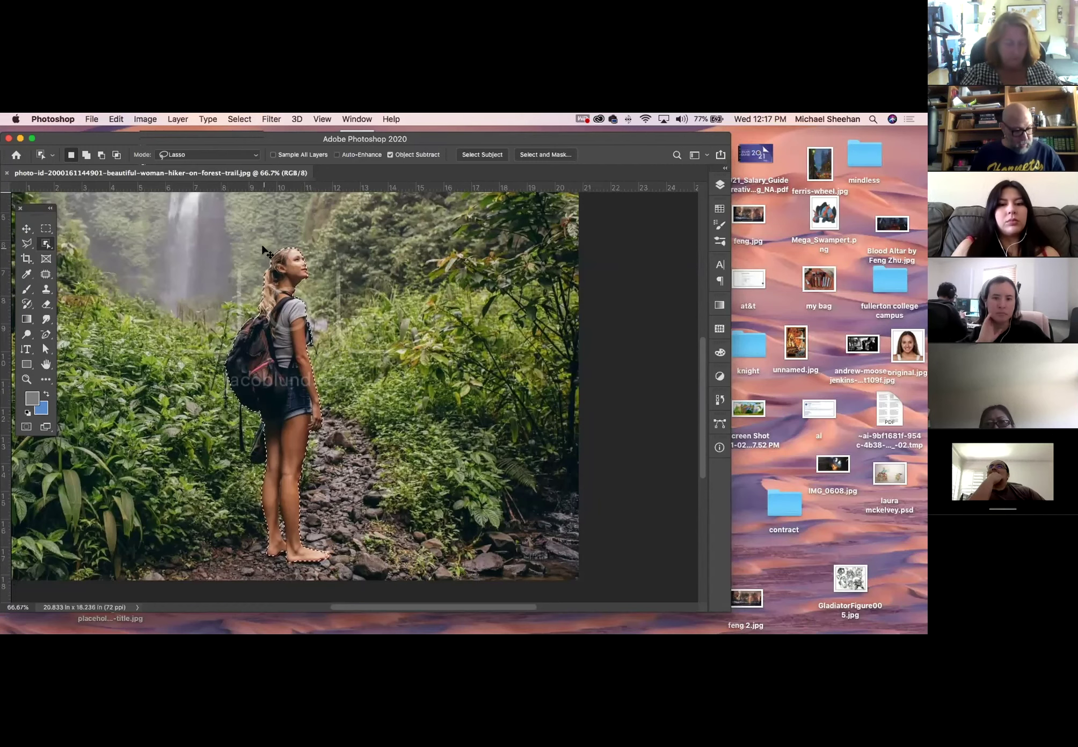
{"action": "key", "text": "cmd+j"}
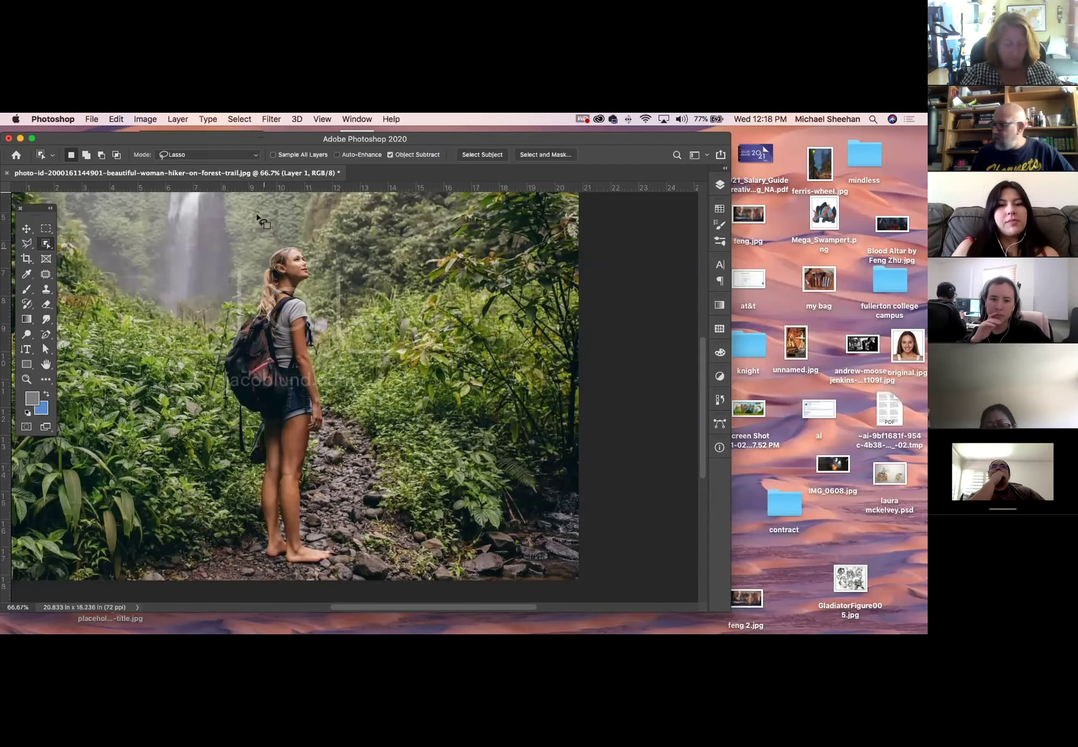
Move the copied hiker to the right of the original, undo the placement, and move the copy over again
{"action": "left_click", "coordinate": [25, 228]}
{"action": "left_click_drag", "start_coordinate": [295, 327], "coordinate": [426, 326]}
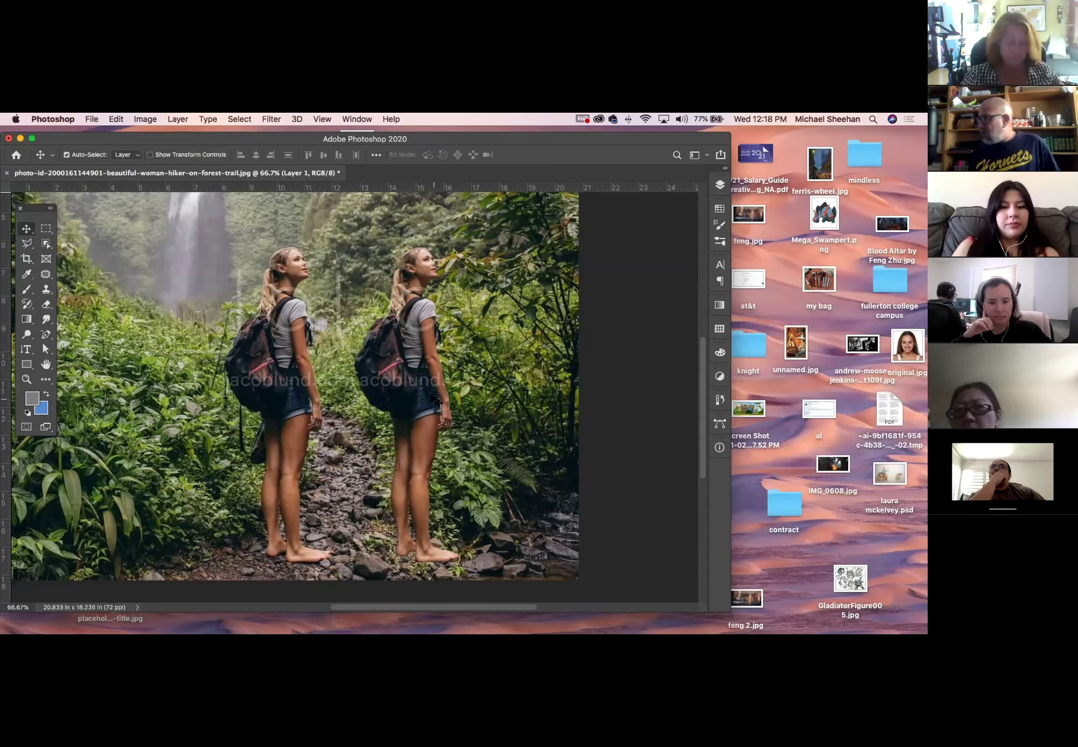
{"action": "mouse_move", "coordinate": [412, 362]}
{"action": "left_mouse_down"}
{"action": "mouse_move", "coordinate": [470, 338]}
{"action": "mouse_move", "coordinate": [420, 349]}
{"action": "left_mouse_up"}
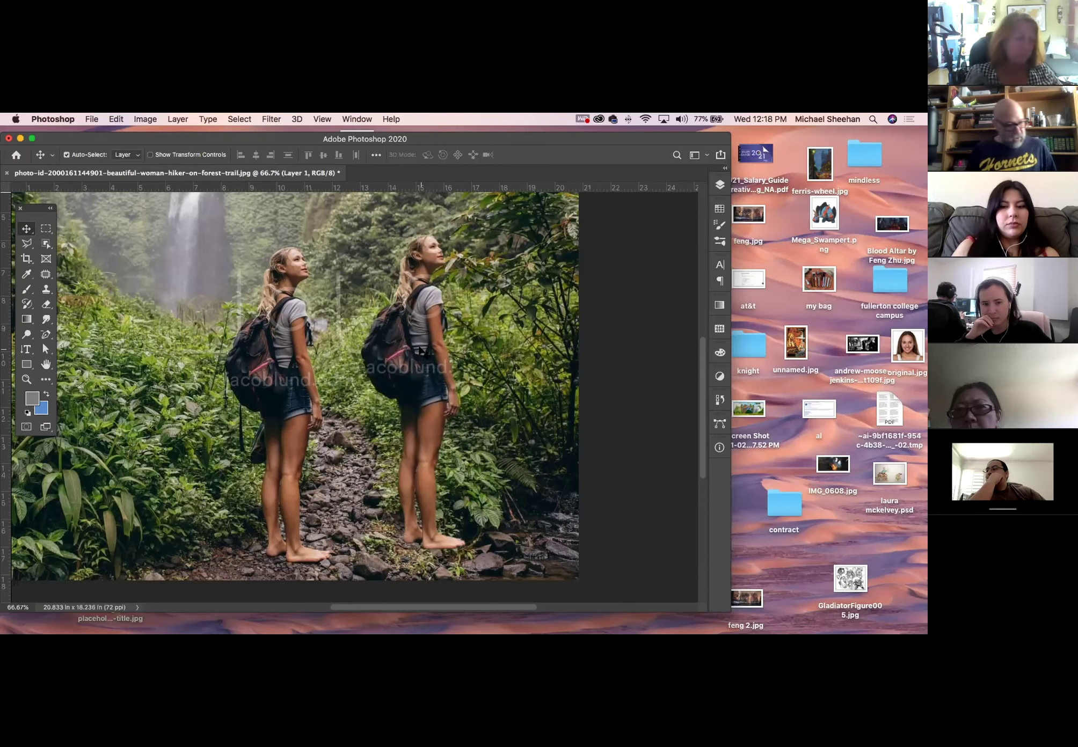
{"action": "key", "text": "super+z"}
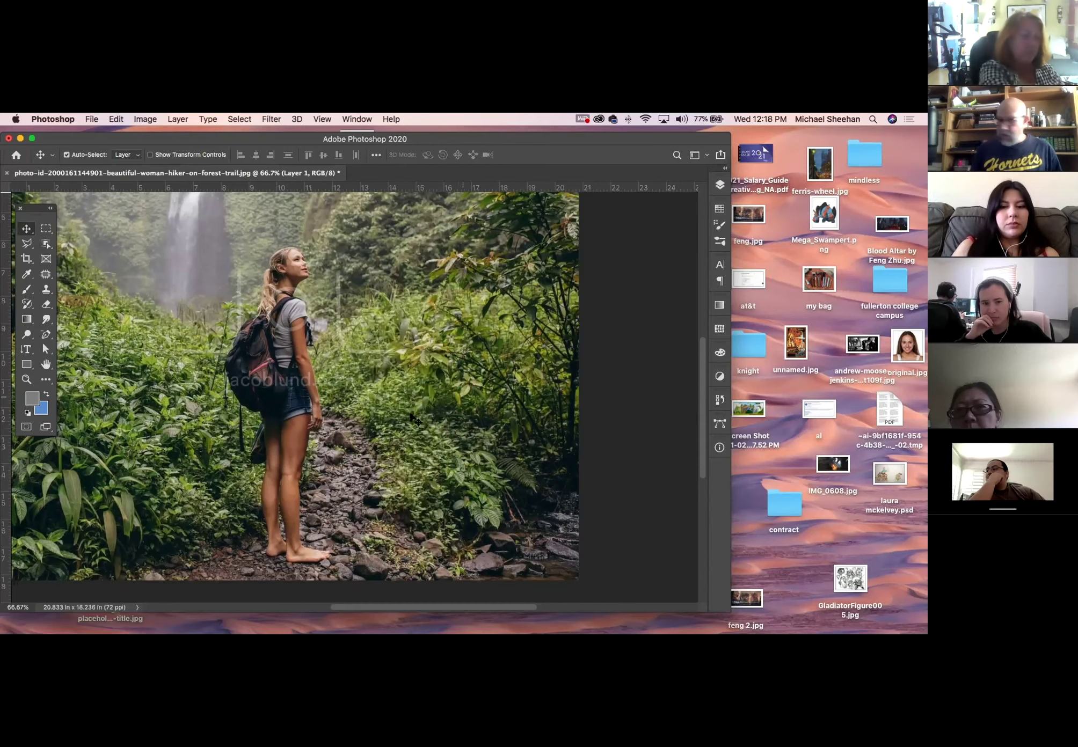
{"action": "left_click_drag", "start_coordinate": [326, 321], "coordinate": [482, 324]}
Examine the copied hiker's cut-out edges up close around the face, hair, neck and shoulder
{"action": "left_click", "coordinate": [30, 377]}
{"action": "left_click_drag", "start_coordinate": [466, 244], "coordinate": [544, 419]}
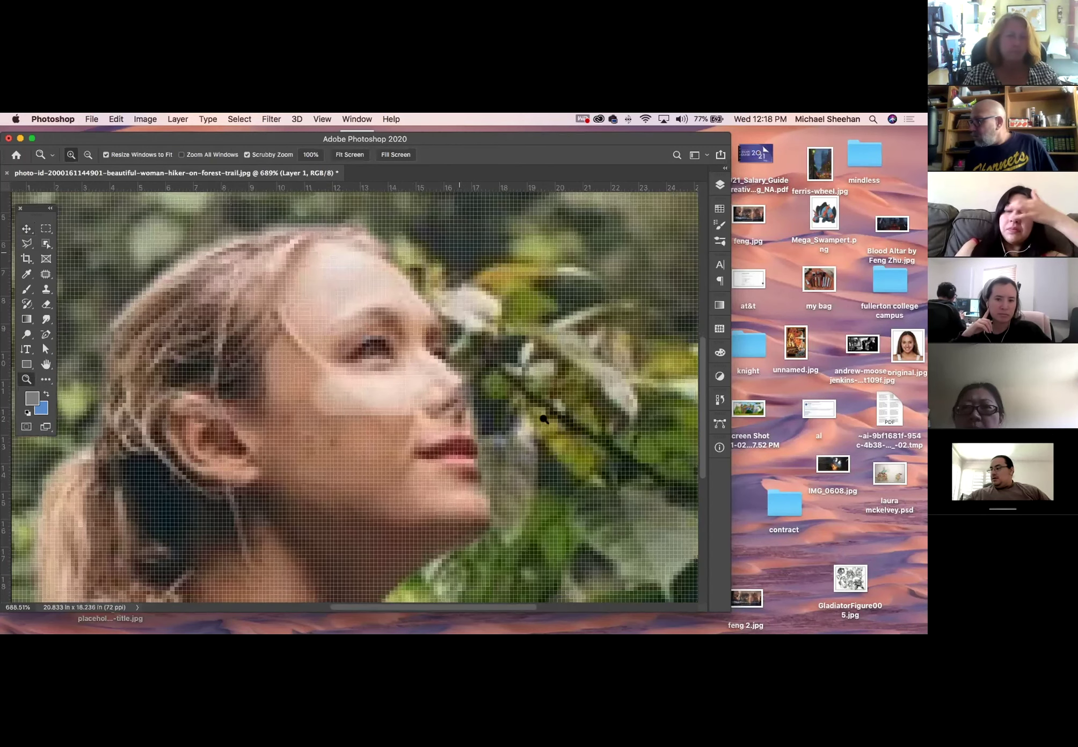
{"action": "left_click_drag", "start_coordinate": [322, 430], "coordinate": [534, 337]}
{"action": "left_click_drag", "start_coordinate": [483, 453], "coordinate": [638, 381]}
{"action": "left_click_drag", "start_coordinate": [438, 467], "coordinate": [690, 379]}
{"action": "left_click_drag", "start_coordinate": [323, 385], "coordinate": [695, 377]}
{"action": "left_click_drag", "start_coordinate": [311, 408], "coordinate": [510, 396]}
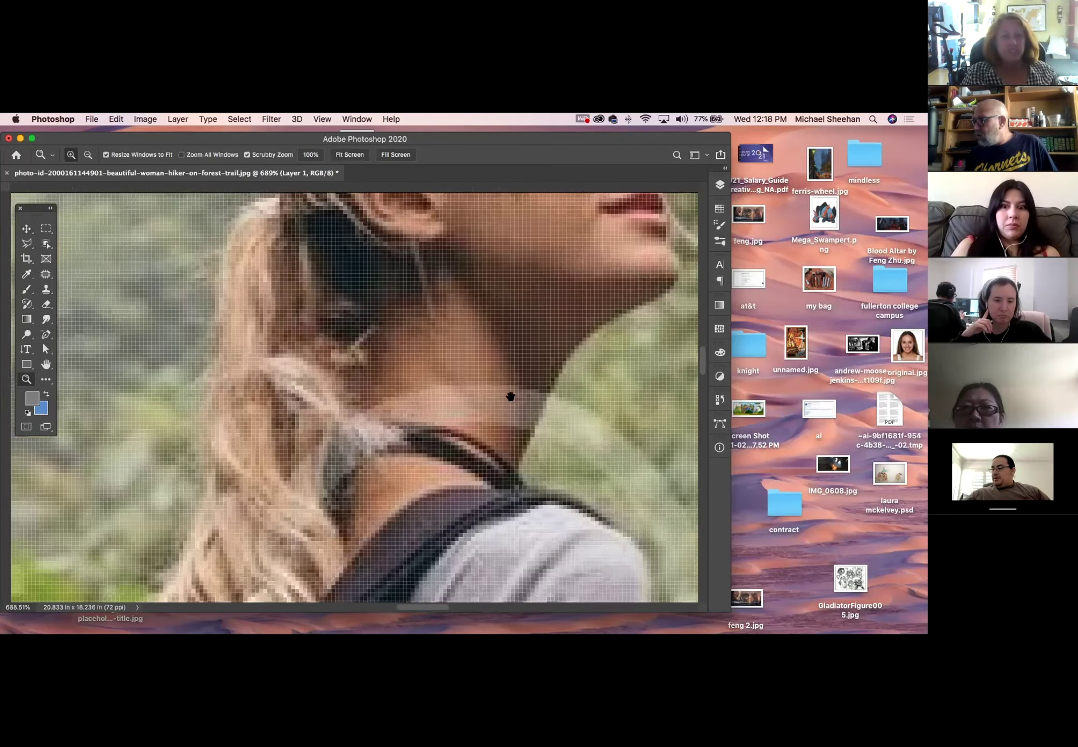
Examine the copied hiker's cut-out edges up close along the arm, backpack, shorts and legs
{"action": "left_click_drag", "start_coordinate": [376, 400], "coordinate": [508, 397]}
{"action": "left_click_drag", "start_coordinate": [123, 390], "coordinate": [460, 384]}
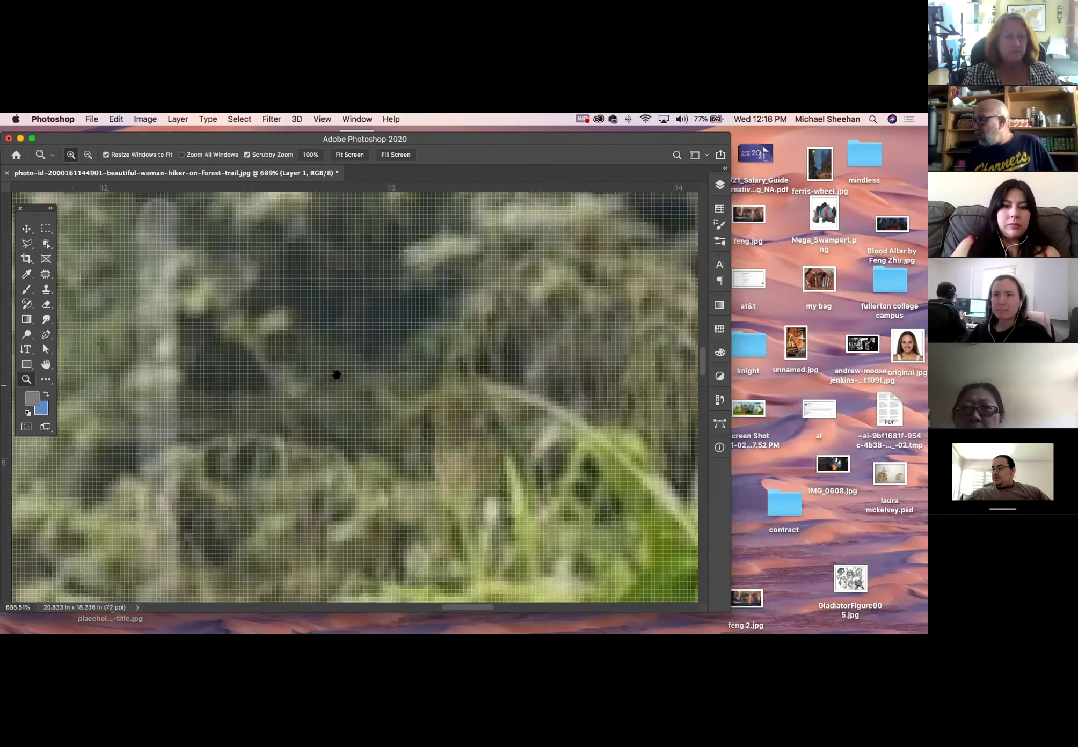
{"action": "left_click_drag", "start_coordinate": [337, 374], "coordinate": [224, 370]}
{"action": "left_click_drag", "start_coordinate": [471, 492], "coordinate": [361, 188]}
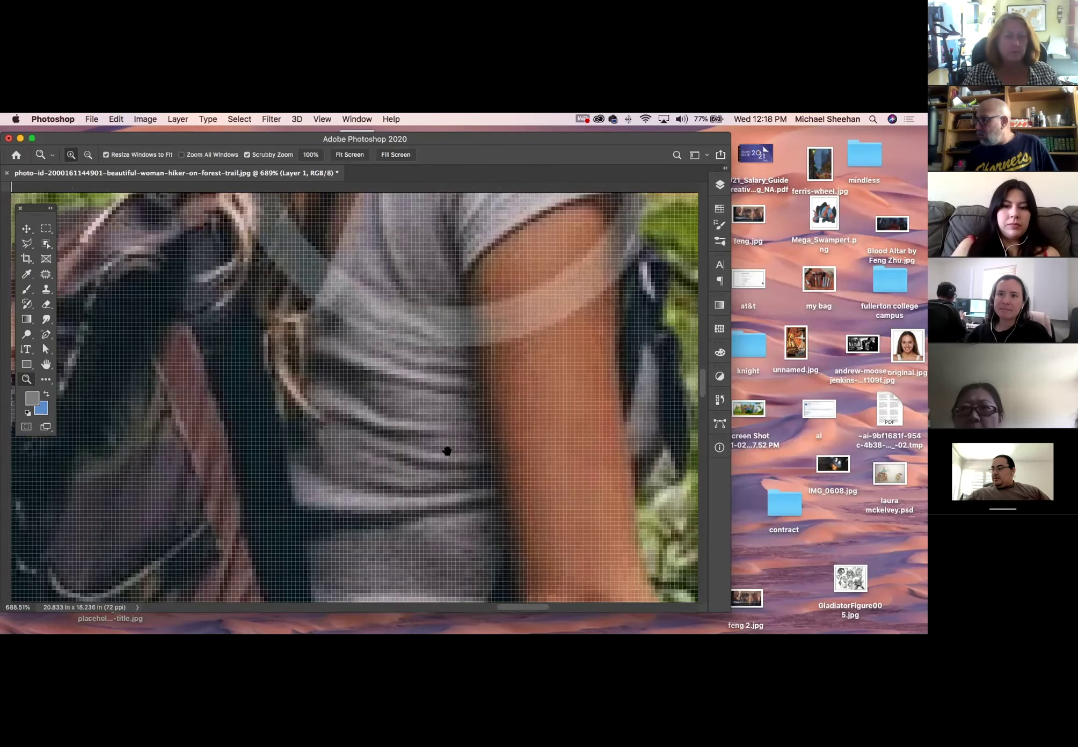
{"action": "left_click_drag", "start_coordinate": [447, 452], "coordinate": [392, 328]}
{"action": "mouse_move", "coordinate": [481, 456]}
{"action": "left_mouse_down"}
{"action": "mouse_move", "coordinate": [541, 308]}
{"action": "mouse_move", "coordinate": [617, 220]}
{"action": "left_mouse_up"}
{"action": "left_click_drag", "start_coordinate": [423, 440], "coordinate": [510, 301]}
{"action": "left_click_drag", "start_coordinate": [416, 483], "coordinate": [508, 385]}
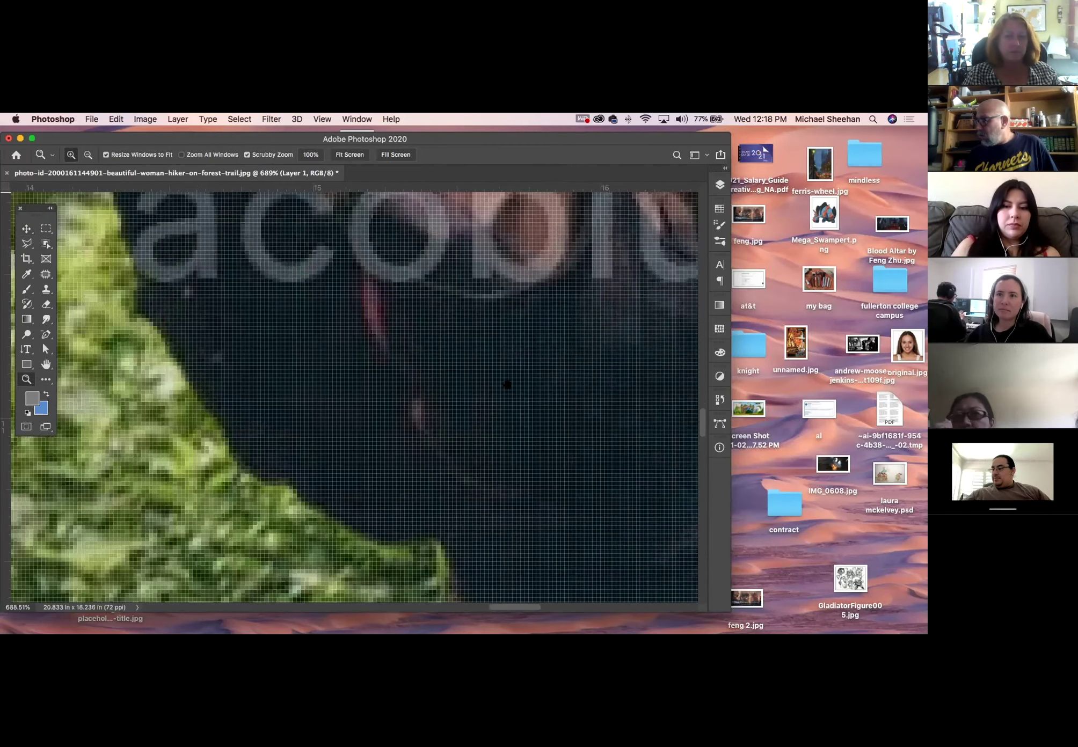
{"action": "left_click_drag", "start_coordinate": [472, 462], "coordinate": [585, 276]}
{"action": "left_click_drag", "start_coordinate": [491, 500], "coordinate": [400, 231]}
{"action": "left_click_drag", "start_coordinate": [553, 491], "coordinate": [488, 305]}
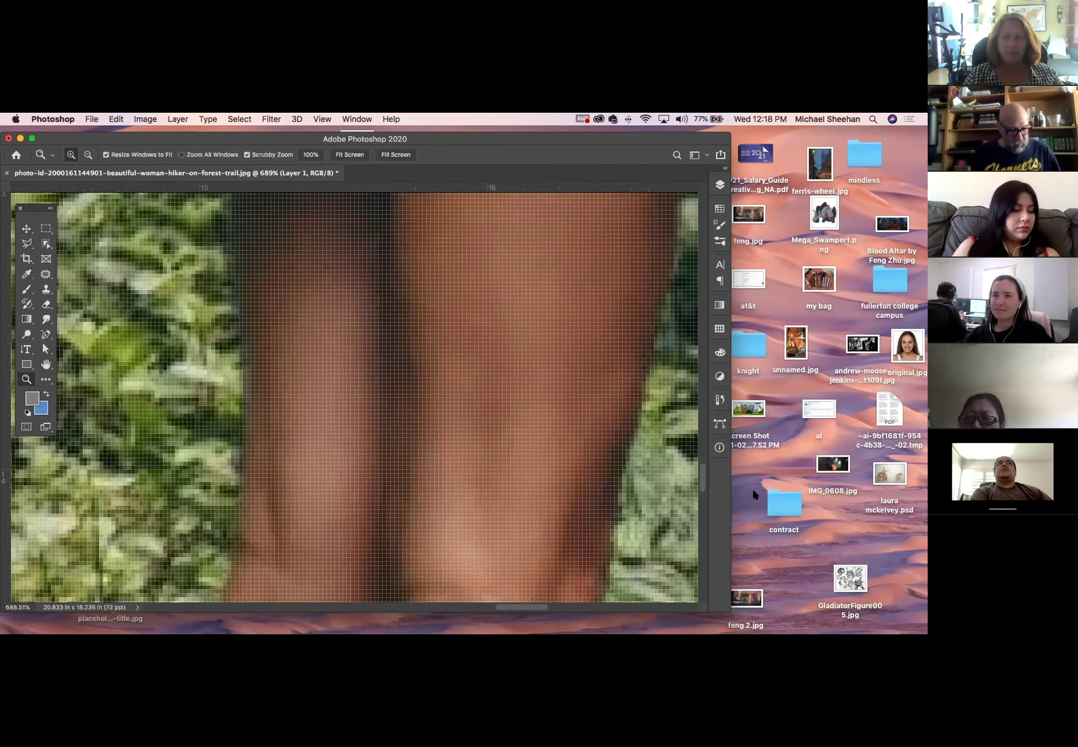
{"action": "key", "text": "super+minus"}
{"action": "key", "text": "super+minus"}
{"action": "key", "text": "super+minus"}
{"action": "key", "text": "super+minus"}
{"action": "key", "text": "super+minus"}
{"action": "key", "text": "super+minus"}
{"action": "key", "text": "super+minus"}
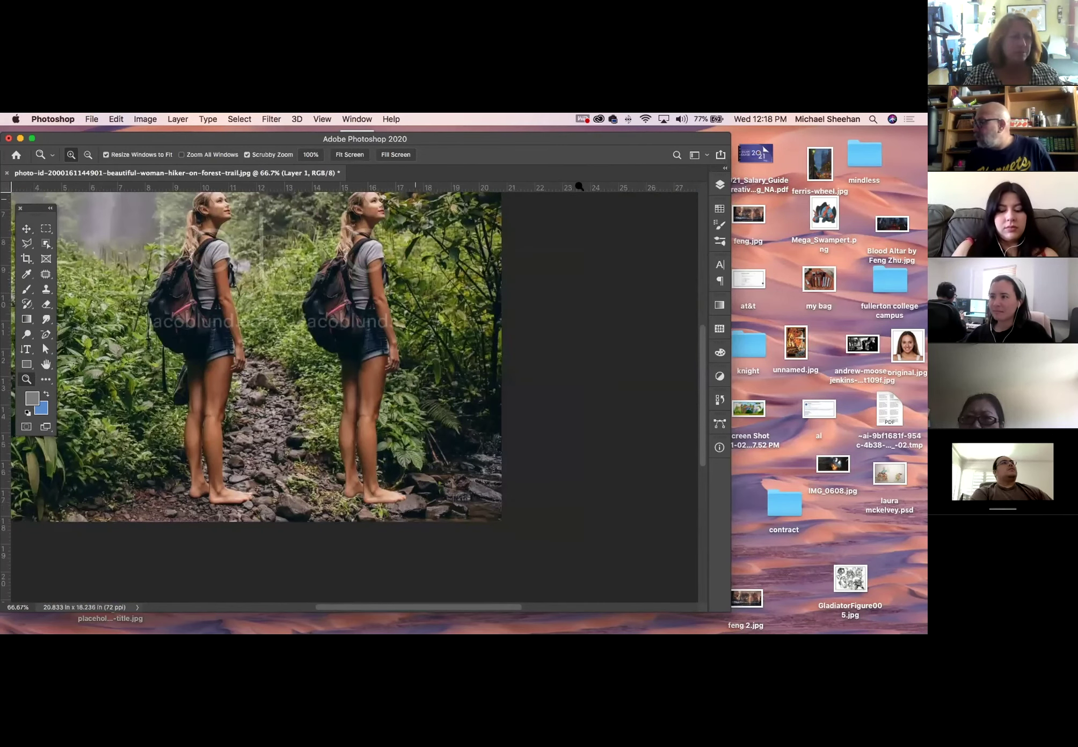
On the Background layer, select the original hiker with Object Selection in Rectangle mode and copy the figure to a new layer
{"action": "left_click", "coordinate": [720, 185]}
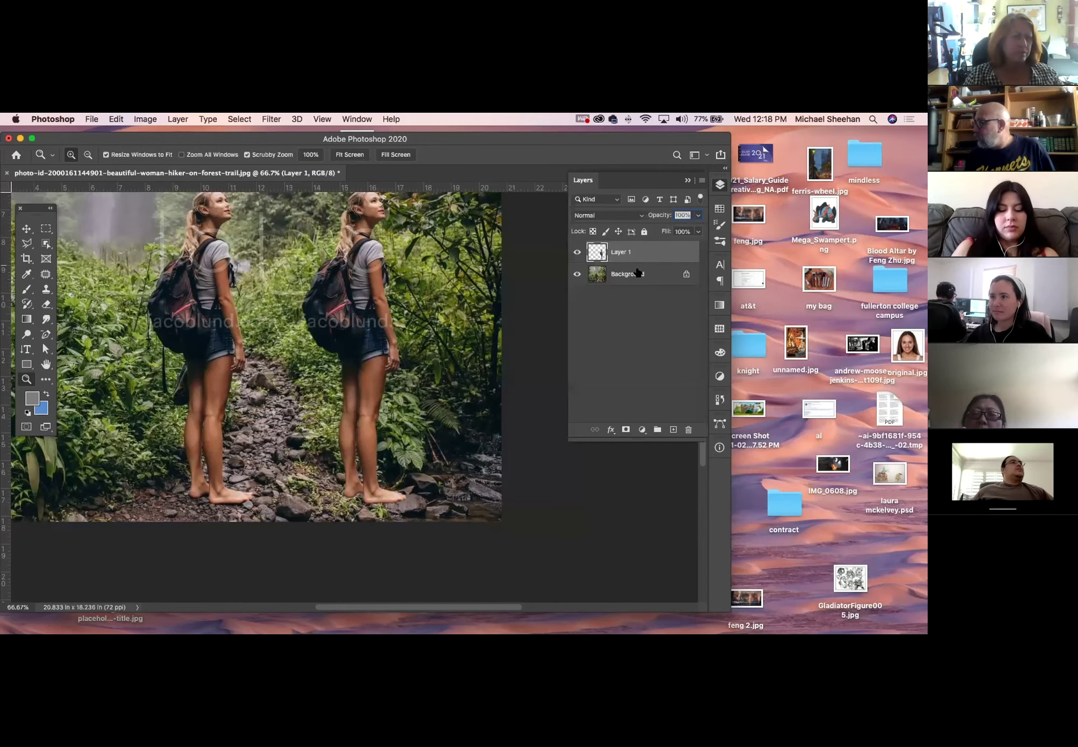
{"action": "left_click", "coordinate": [637, 273]}
{"action": "key", "text": "super+r"}
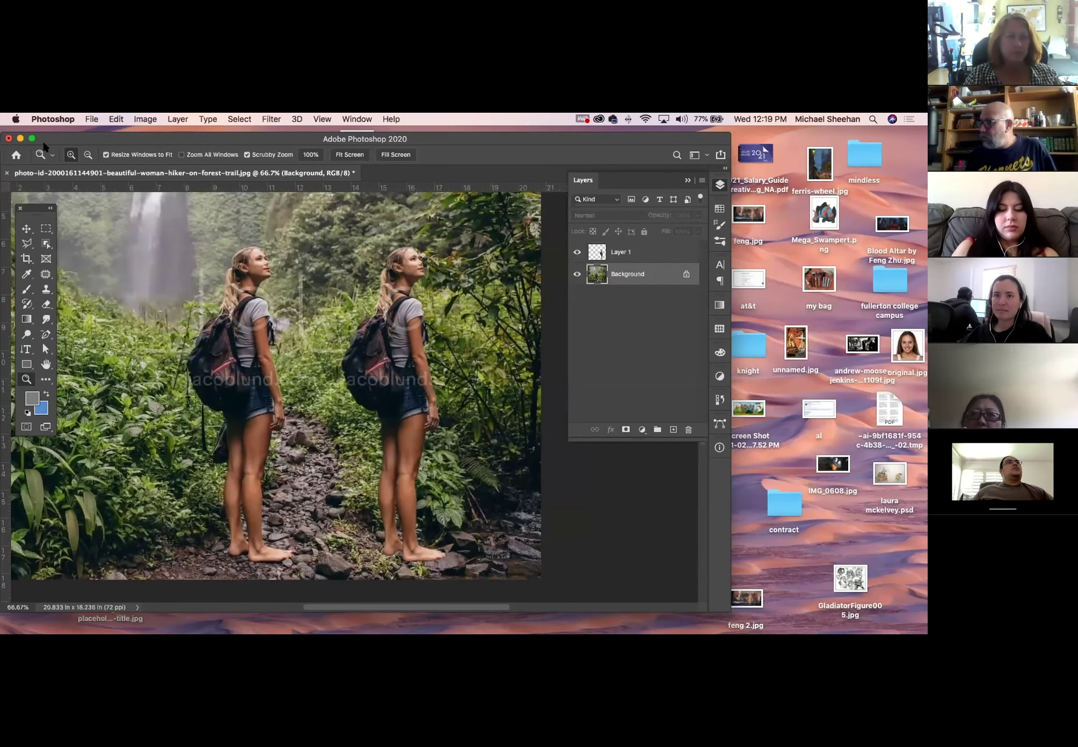
{"action": "left_click", "coordinate": [46, 244]}
{"action": "left_click", "coordinate": [197, 153]}
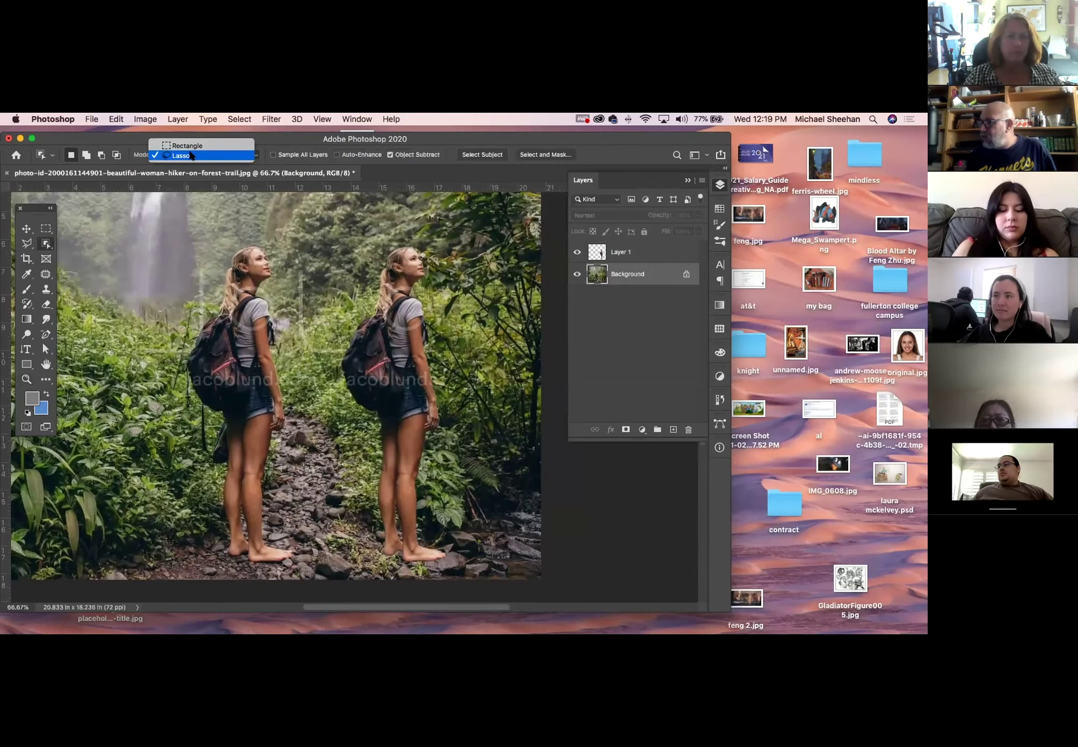
{"action": "left_click", "coordinate": [193, 143]}
{"action": "left_click_drag", "start_coordinate": [187, 234], "coordinate": [300, 565]}
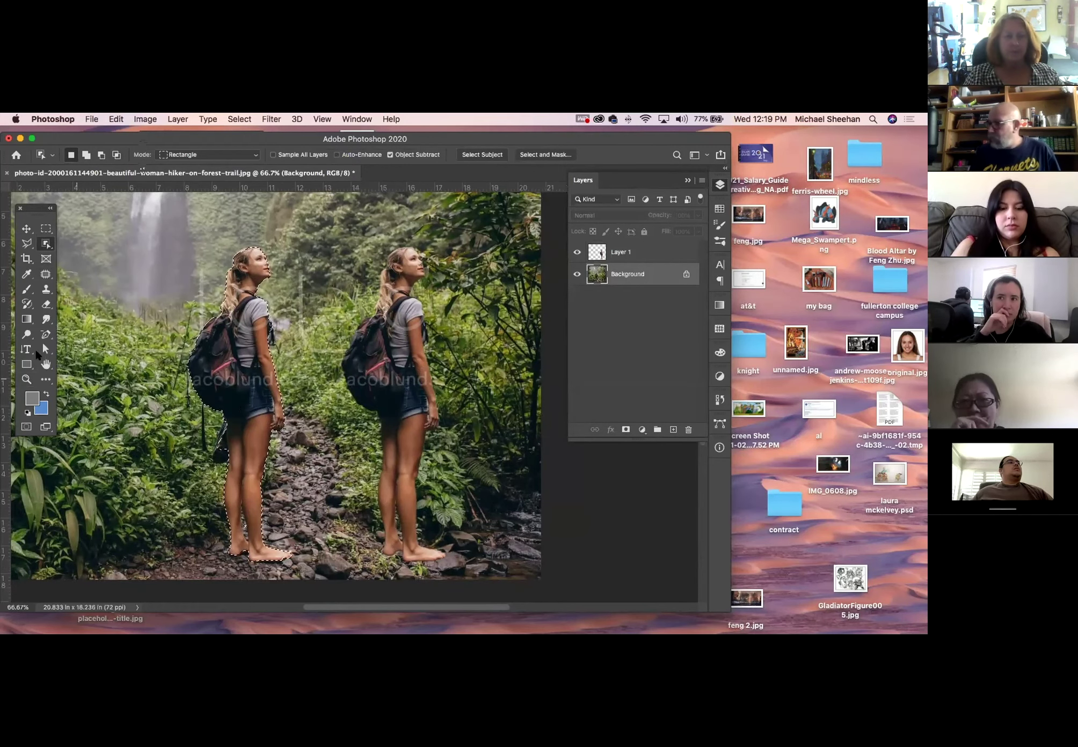
{"action": "key", "text": "super+j"}
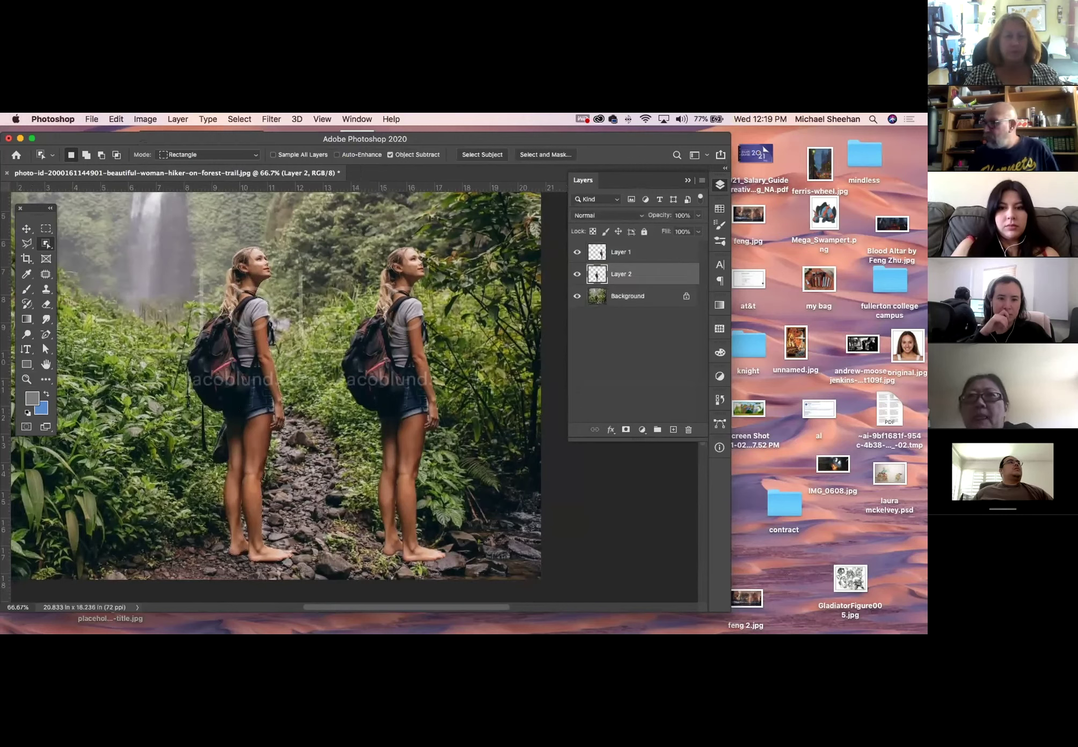
Try moving the newly copied hiker to the left of the original, and undo the move
{"action": "left_click", "coordinate": [27, 229]}
{"action": "left_click_drag", "start_coordinate": [243, 332], "coordinate": [113, 331]}
{"action": "key", "text": "ctrl+z"}
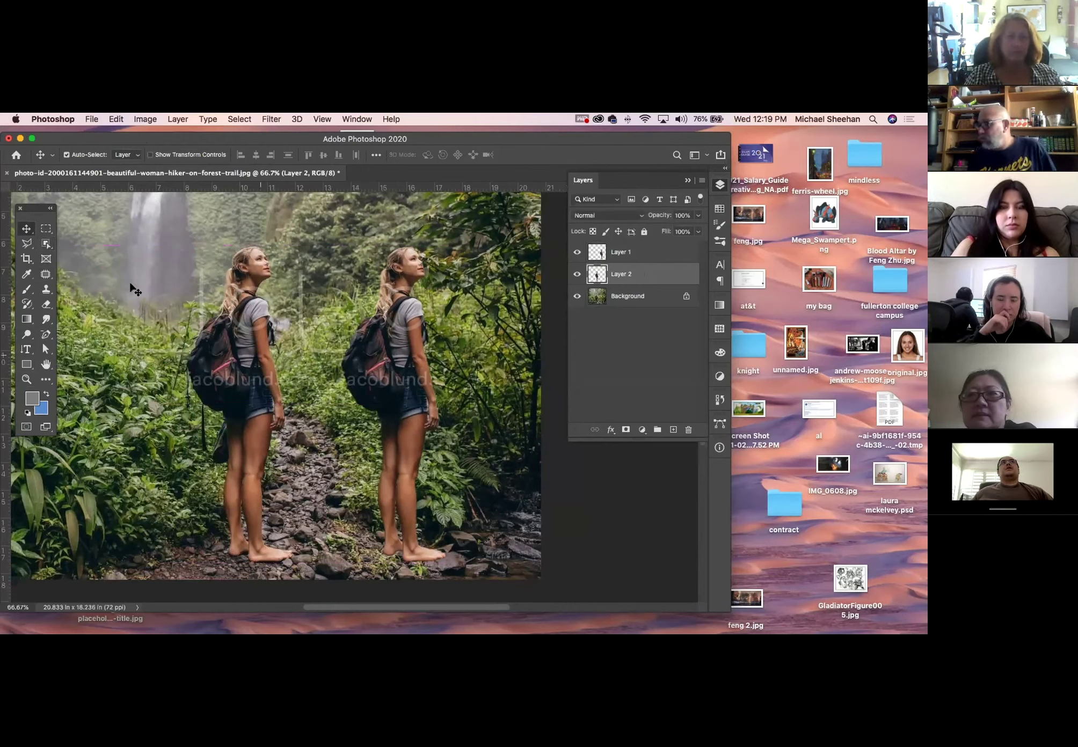
{"action": "left_click", "coordinate": [44, 244]}
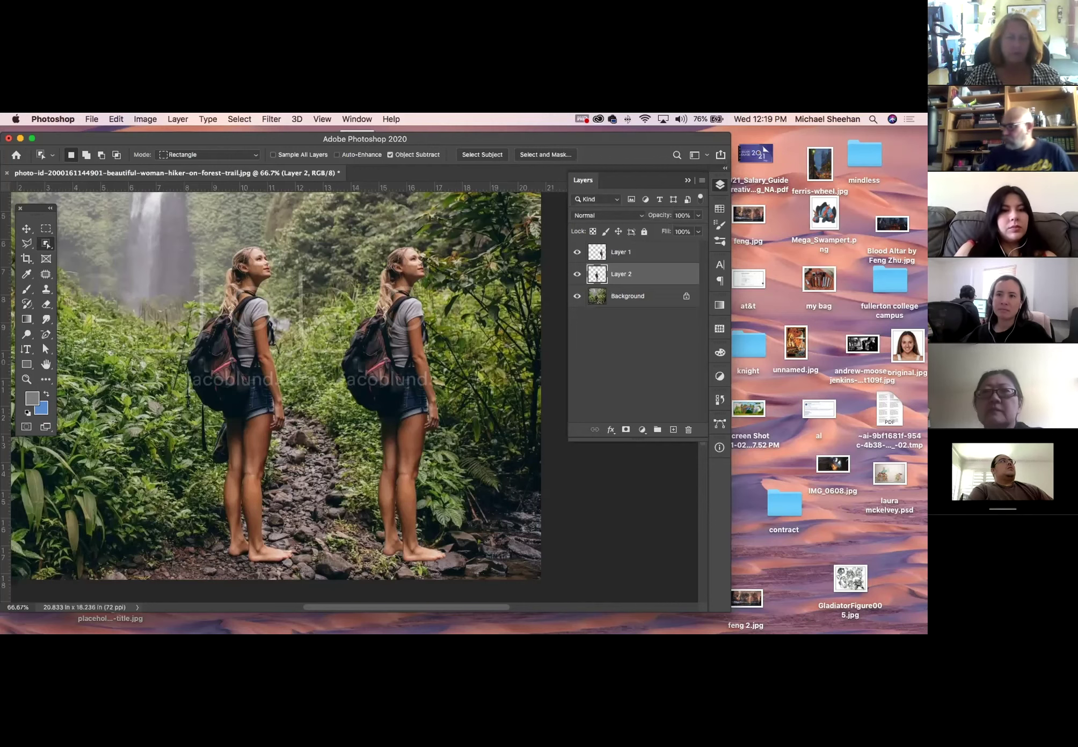
Place the newest hiker copy to the left of the original, and close the hiker photo without saving the changes
{"action": "left_click", "coordinate": [25, 229]}
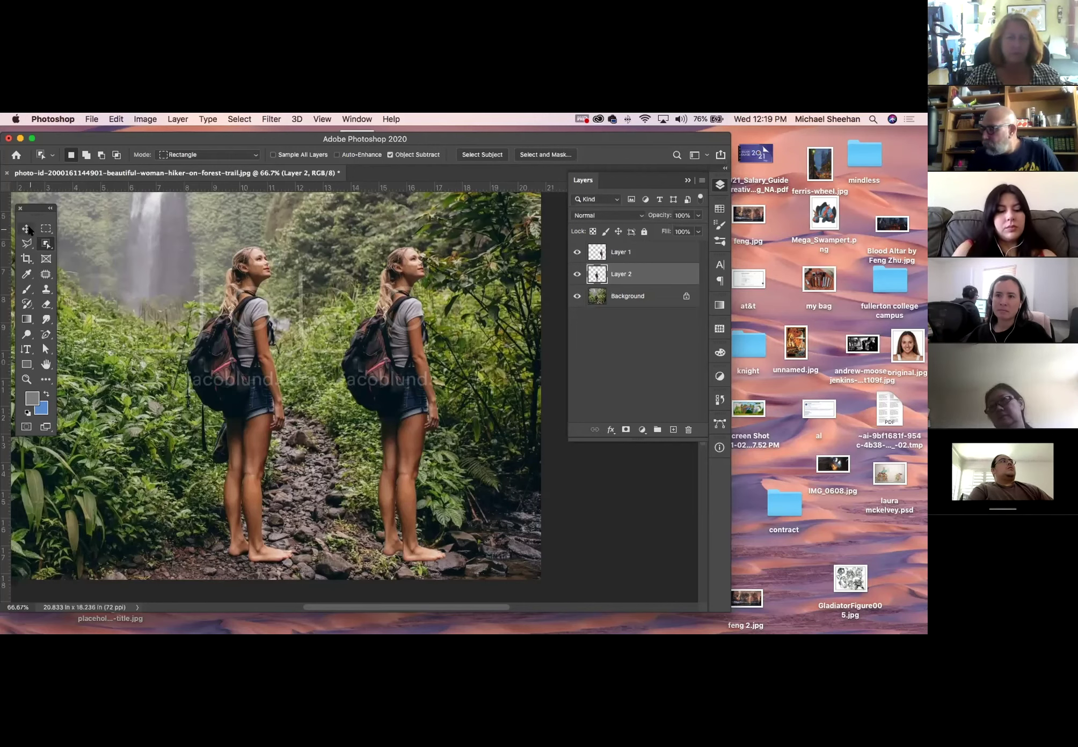
{"action": "scroll", "coordinate": [252, 322], "scroll_direction": "left", "scroll_amount": 5}
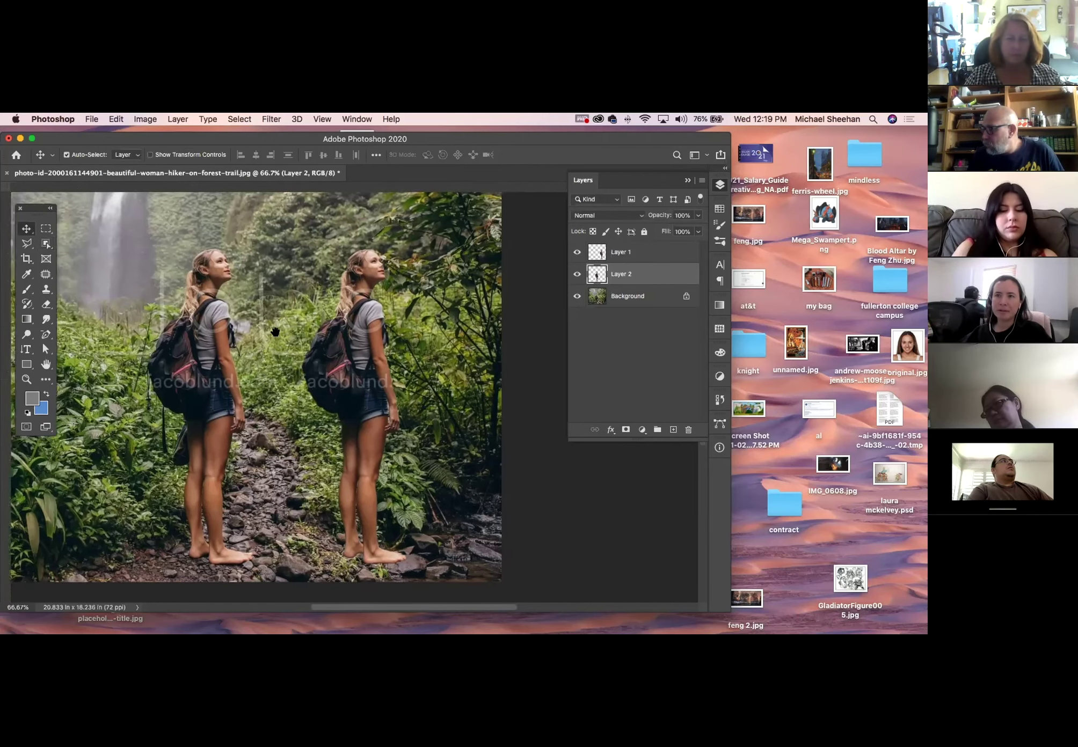
{"action": "left_click_drag", "start_coordinate": [273, 337], "coordinate": [195, 306]}
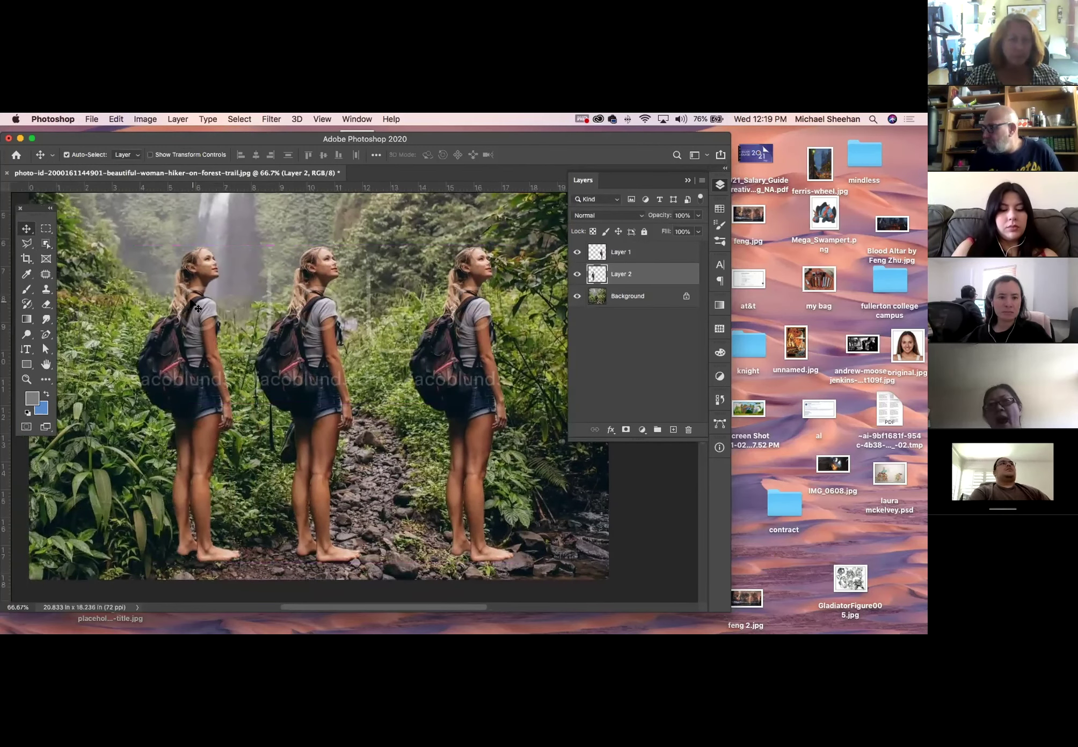
{"action": "key", "text": "super+w"}
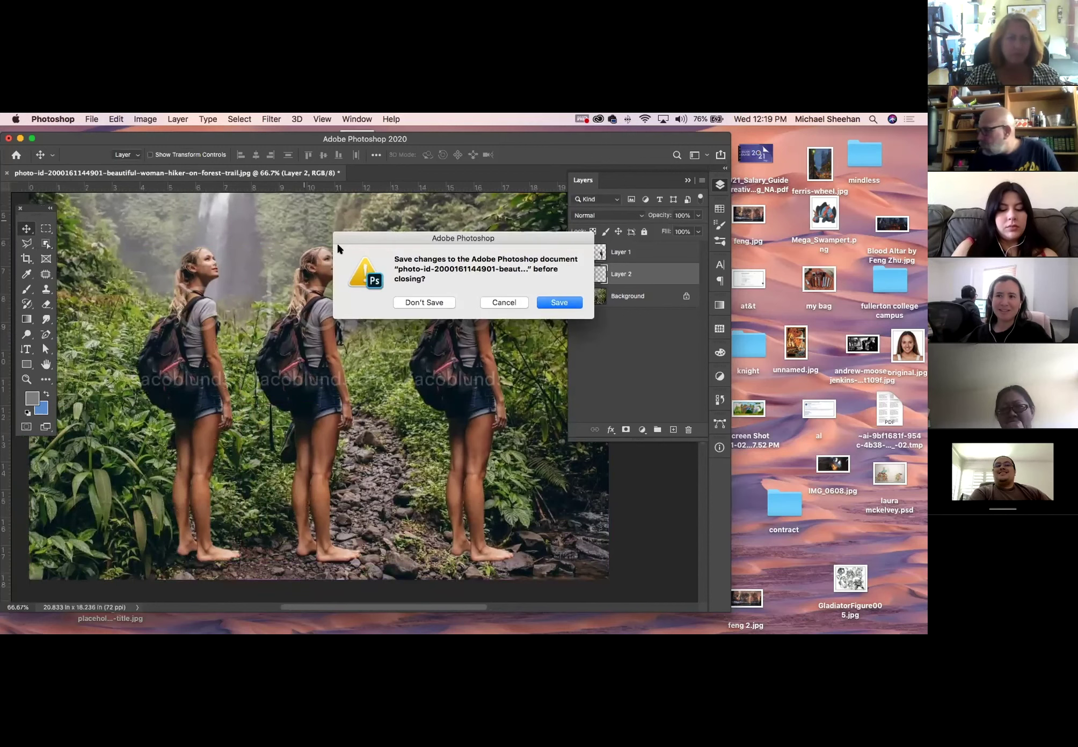
{"action": "left_click", "coordinate": [432, 305]}
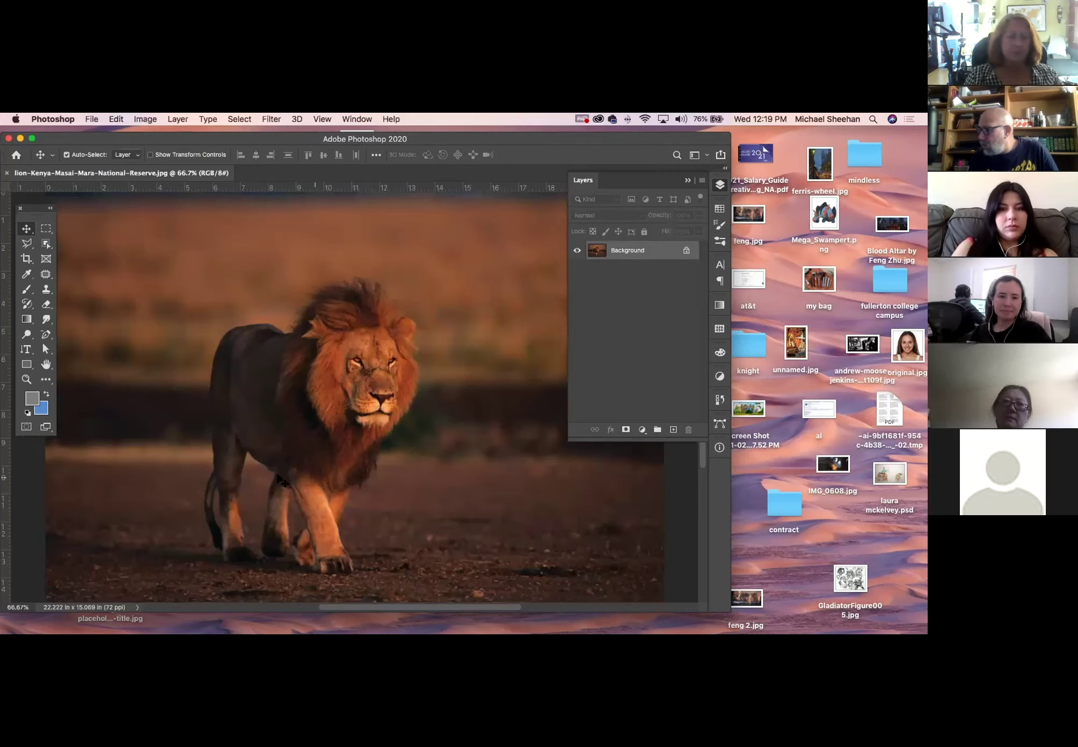
Select the whole lion with Object Selection in Lasso mode by outlining it loosely around the mane, body and paws
{"action": "left_click", "coordinate": [45, 244]}
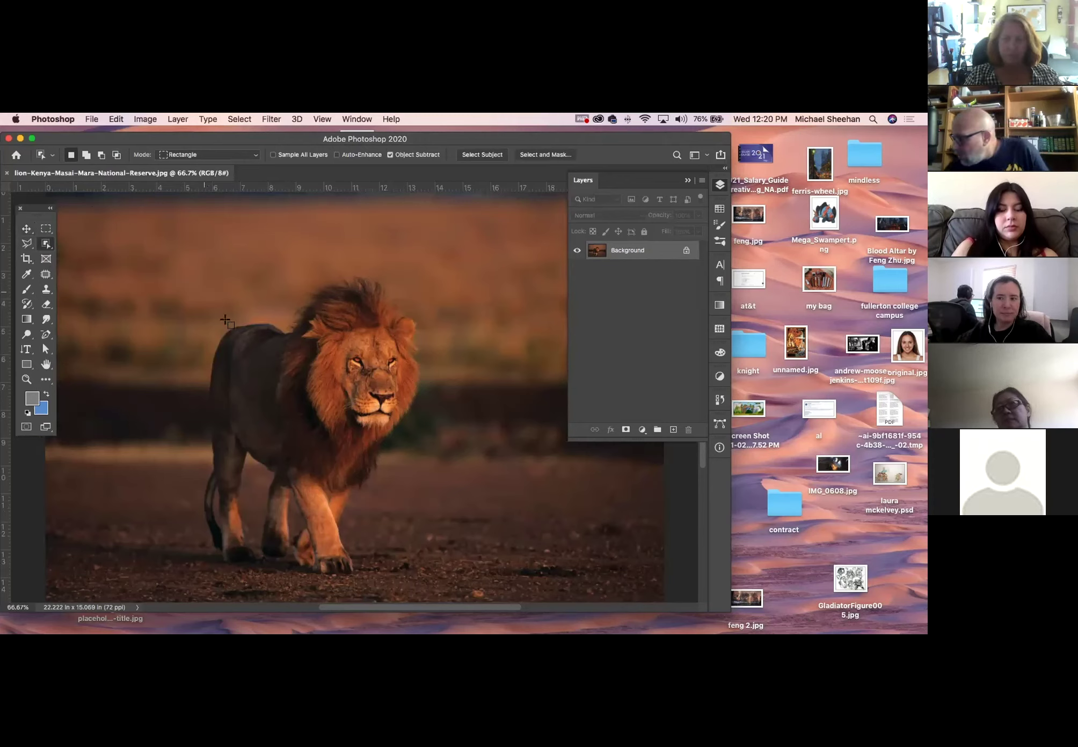
{"action": "left_click_drag", "start_coordinate": [220, 323], "coordinate": [192, 411]}
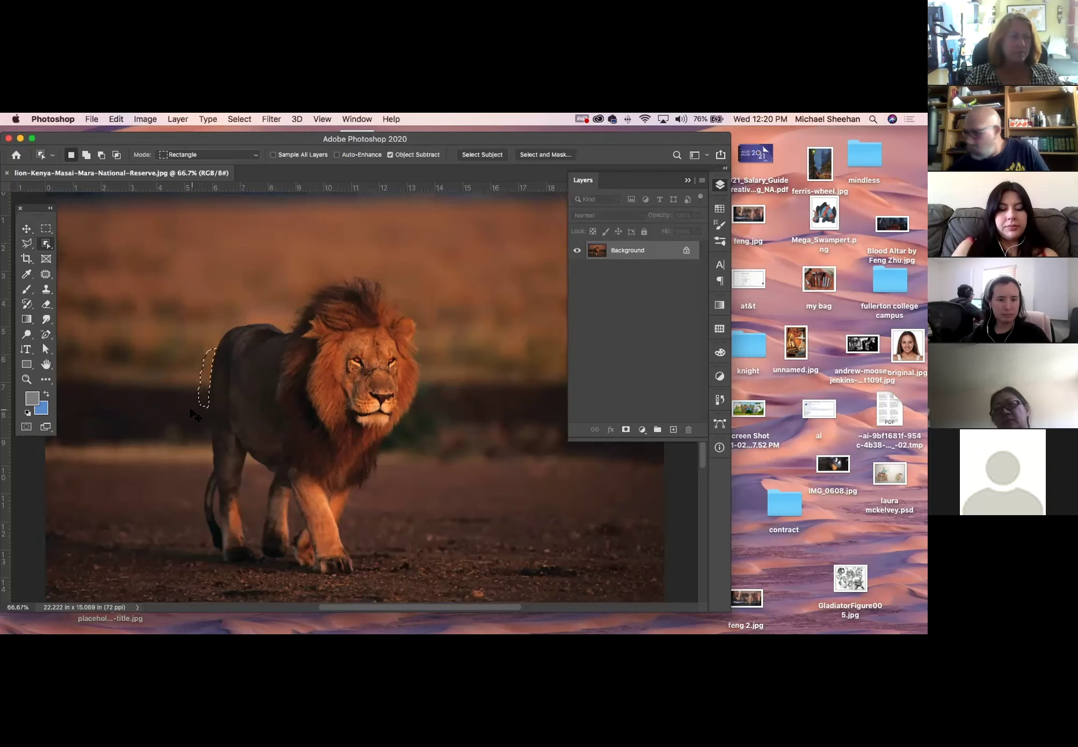
{"action": "left_click", "coordinate": [182, 154]}
{"action": "left_click_drag", "start_coordinate": [214, 339], "coordinate": [204, 444]}
{"action": "mouse_move", "coordinate": [197, 492]}
{"action": "left_mouse_down"}
{"action": "mouse_move", "coordinate": [208, 555]}
{"action": "mouse_move", "coordinate": [230, 572]}
{"action": "mouse_move", "coordinate": [260, 561]}
{"action": "mouse_move", "coordinate": [345, 576]}
{"action": "mouse_move", "coordinate": [359, 569]}
{"action": "mouse_move", "coordinate": [353, 496]}
{"action": "mouse_move", "coordinate": [391, 455]}
{"action": "left_mouse_up"}
{"action": "left_click_drag", "start_coordinate": [433, 391], "coordinate": [422, 343]}
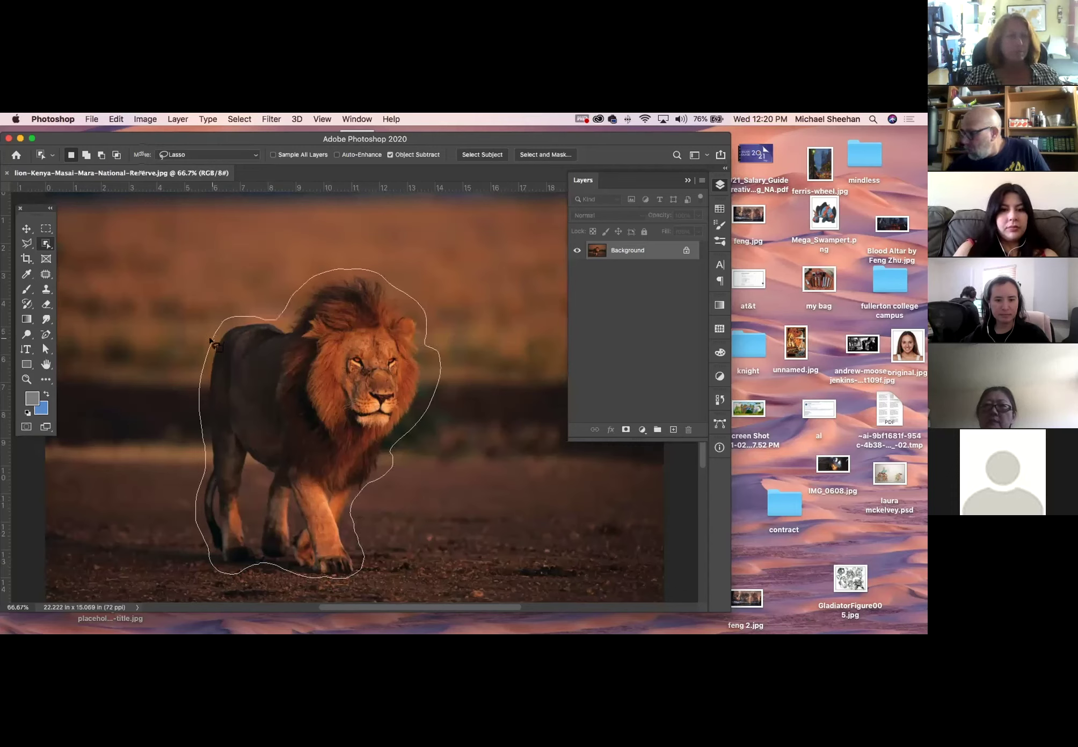
{"action": "left_click_drag", "start_coordinate": [210, 337], "coordinate": [212, 338]}
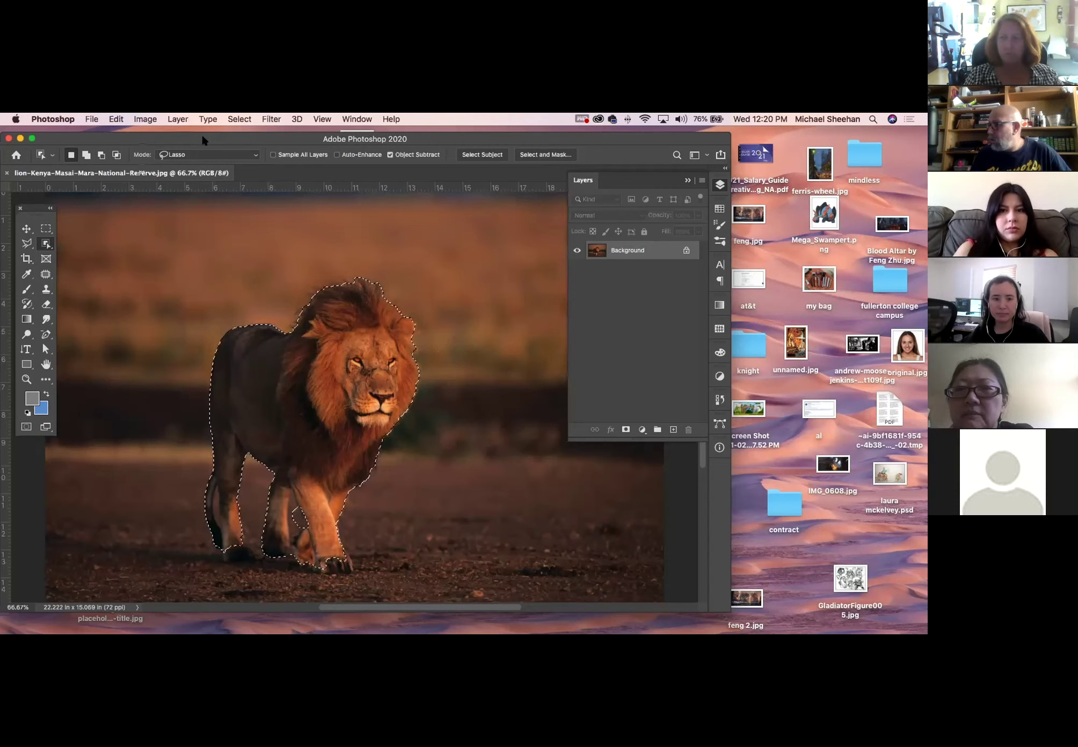
Copy the selected lion onto a new layer and move the copy to the right of the original
{"action": "key", "text": "super+c"}
{"action": "key", "text": "super+v"}
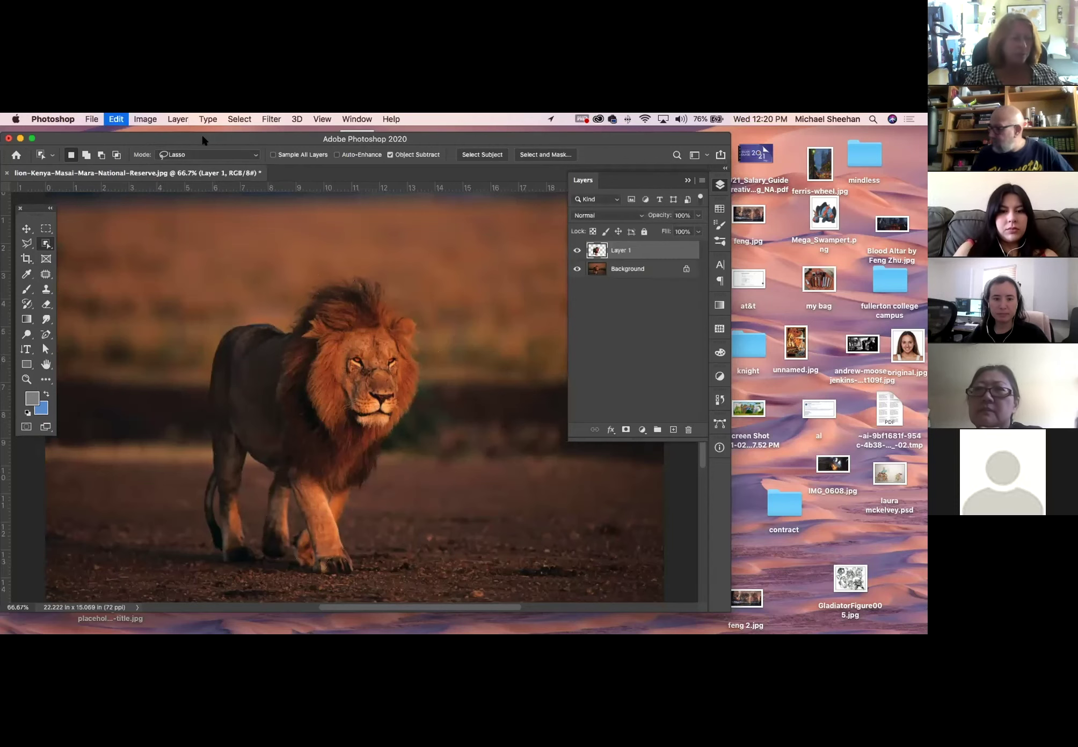
{"action": "left_click", "coordinate": [26, 229]}
{"action": "left_click_drag", "start_coordinate": [363, 394], "coordinate": [499, 396]}
{"action": "left_click_drag", "start_coordinate": [421, 350], "coordinate": [325, 355]}
{"action": "left_click_drag", "start_coordinate": [402, 395], "coordinate": [449, 401]}
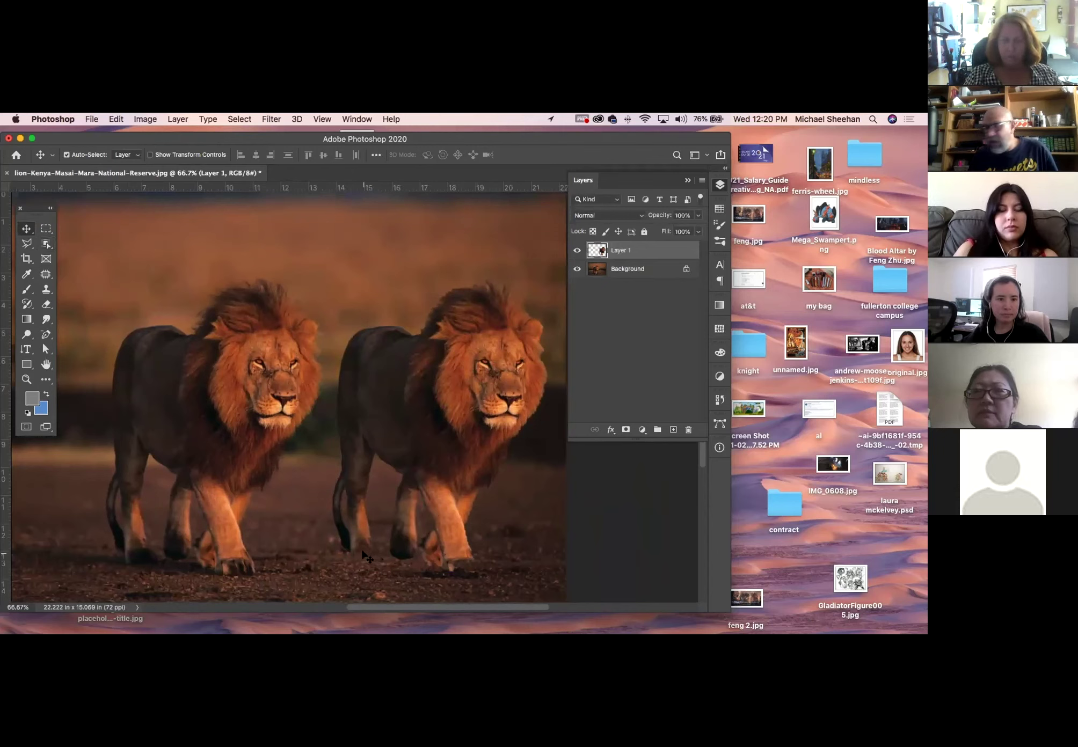
Undo the lion copy's move and the paste to return to the active lion selection
{"action": "key", "text": "super"}
{"action": "key", "text": "super+z"}
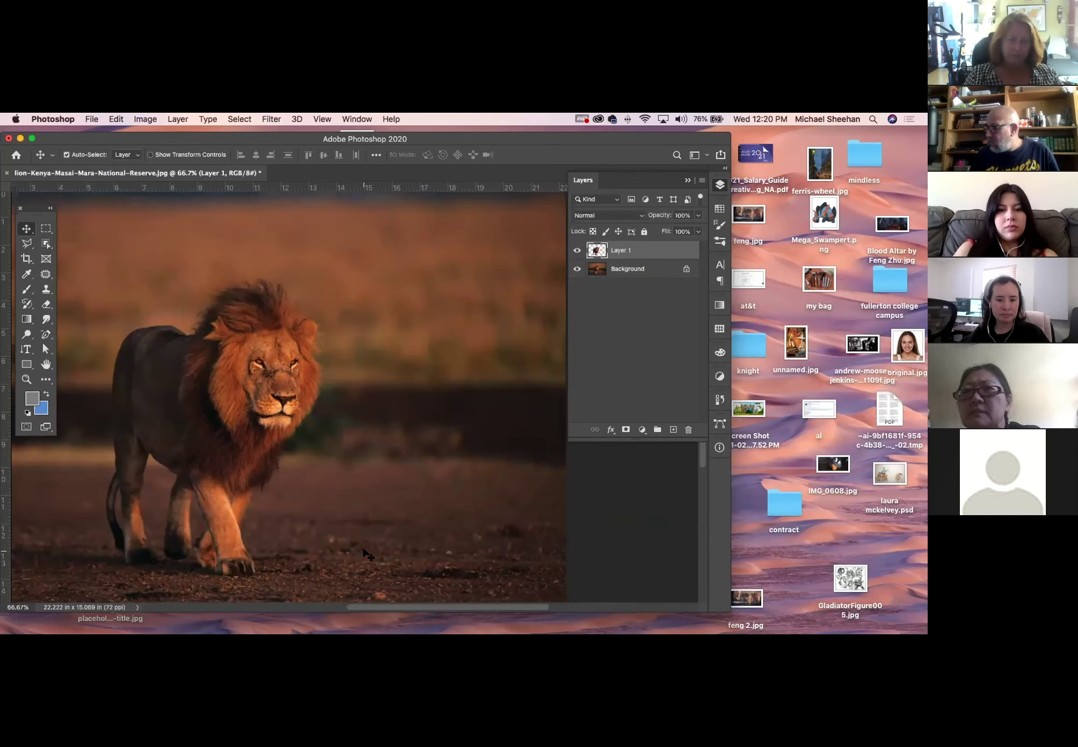
{"action": "key", "text": "super+z"}
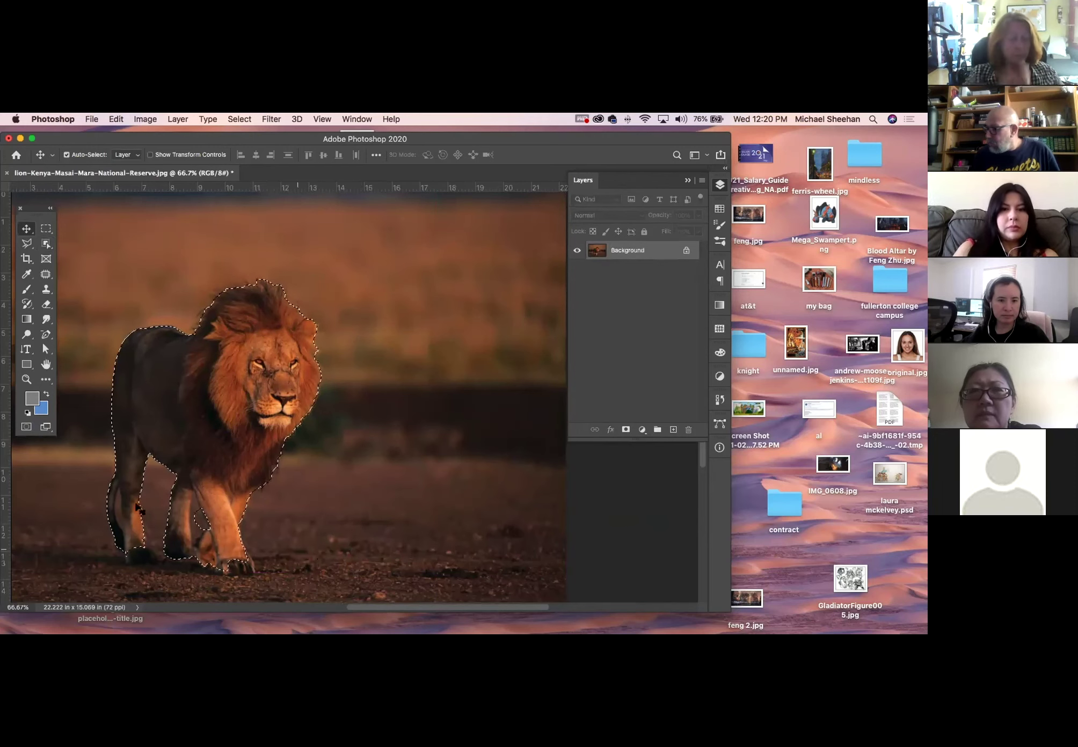
In Quick Mask mode, erase the red overlay from the lion's hind paw and front paw to add them to the selection
{"action": "left_click", "coordinate": [26, 379]}
{"action": "left_click_drag", "start_coordinate": [113, 574], "coordinate": [265, 486]}
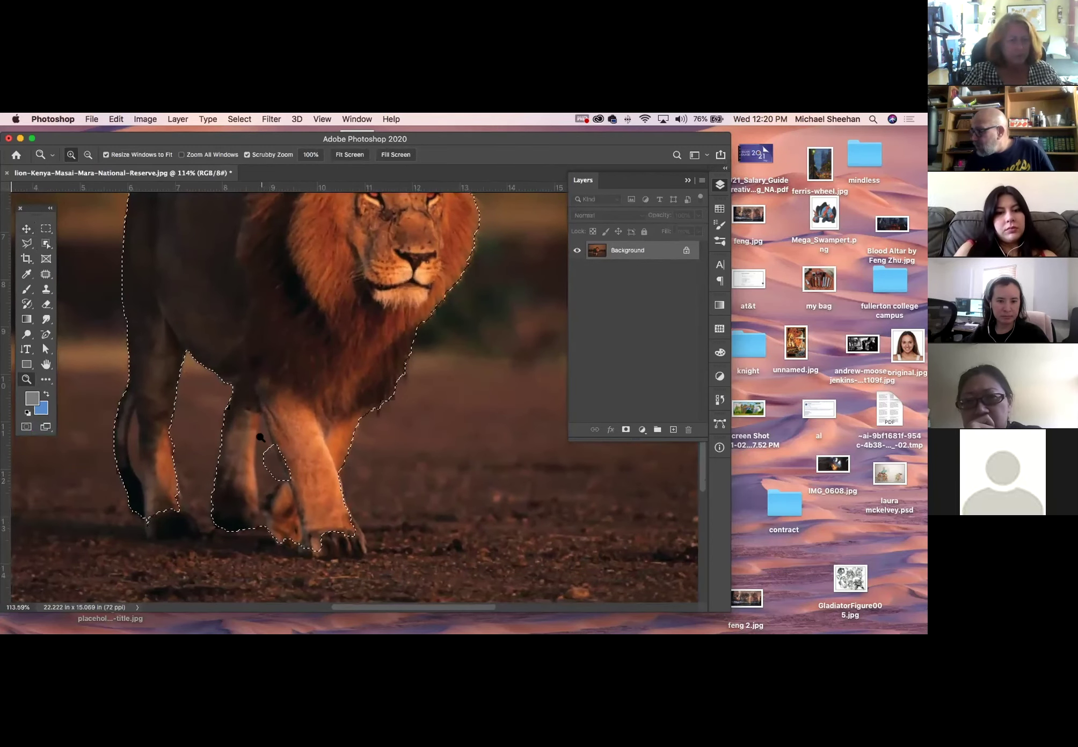
{"action": "left_click_drag", "start_coordinate": [248, 323], "coordinate": [268, 359]}
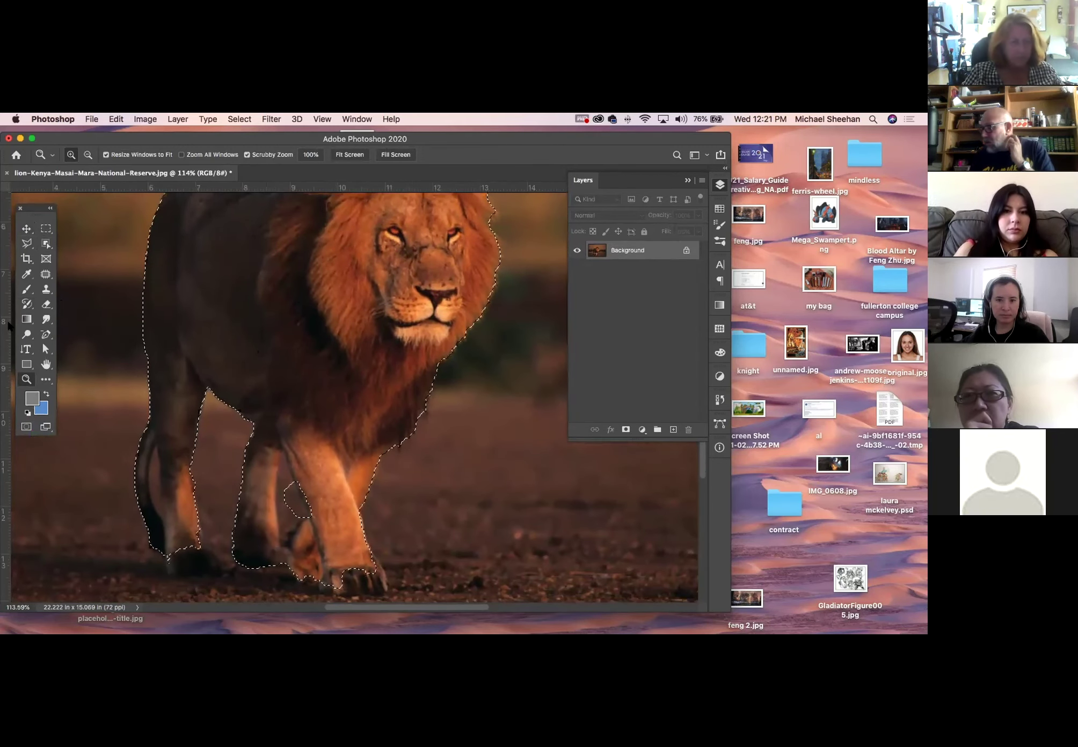
{"action": "left_click", "coordinate": [25, 428]}
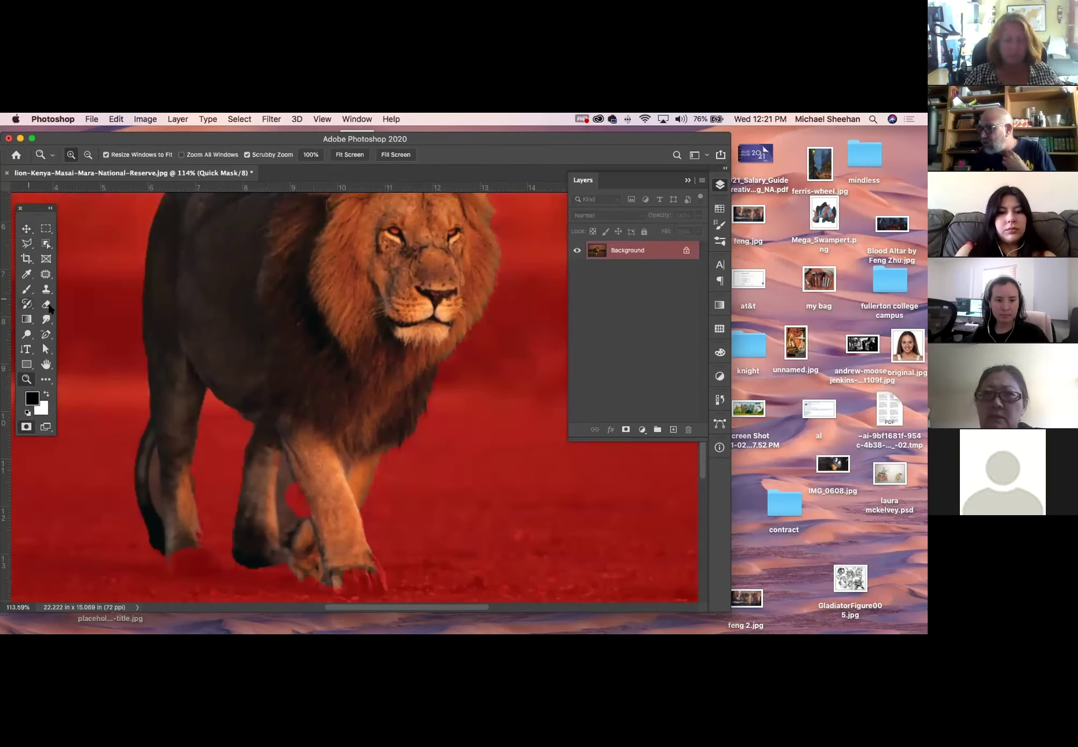
{"action": "key", "text": "e"}
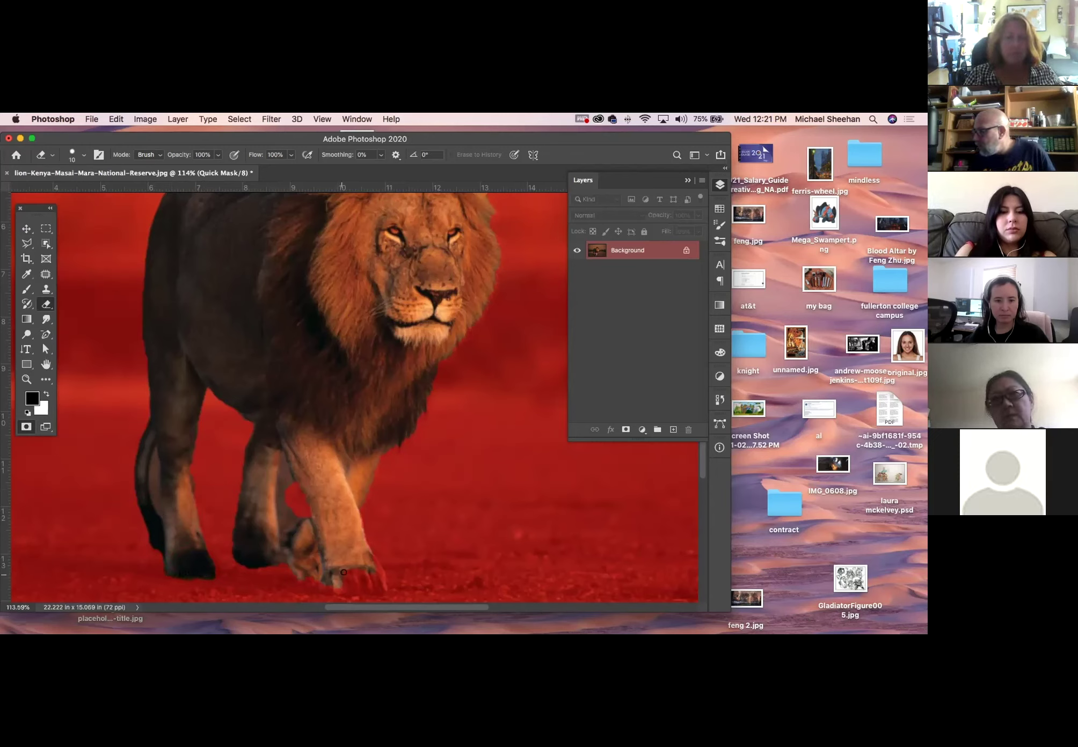
{"action": "mouse_move", "coordinate": [373, 574]}
{"action": "left_mouse_down"}
{"action": "mouse_move", "coordinate": [376, 583]}
{"action": "mouse_move", "coordinate": [342, 578]}
{"action": "left_mouse_up"}
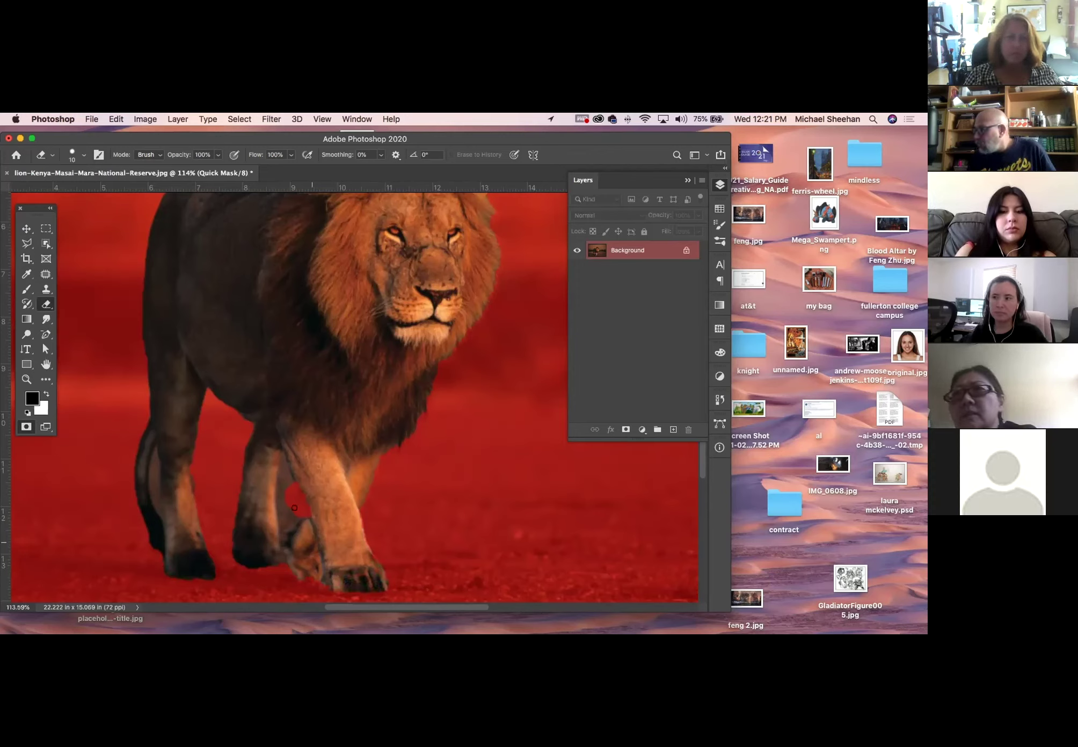
Paint the Quick Mask over the background gaps between the lion's front legs and between its tail and hind leg
{"action": "key", "text": "b"}
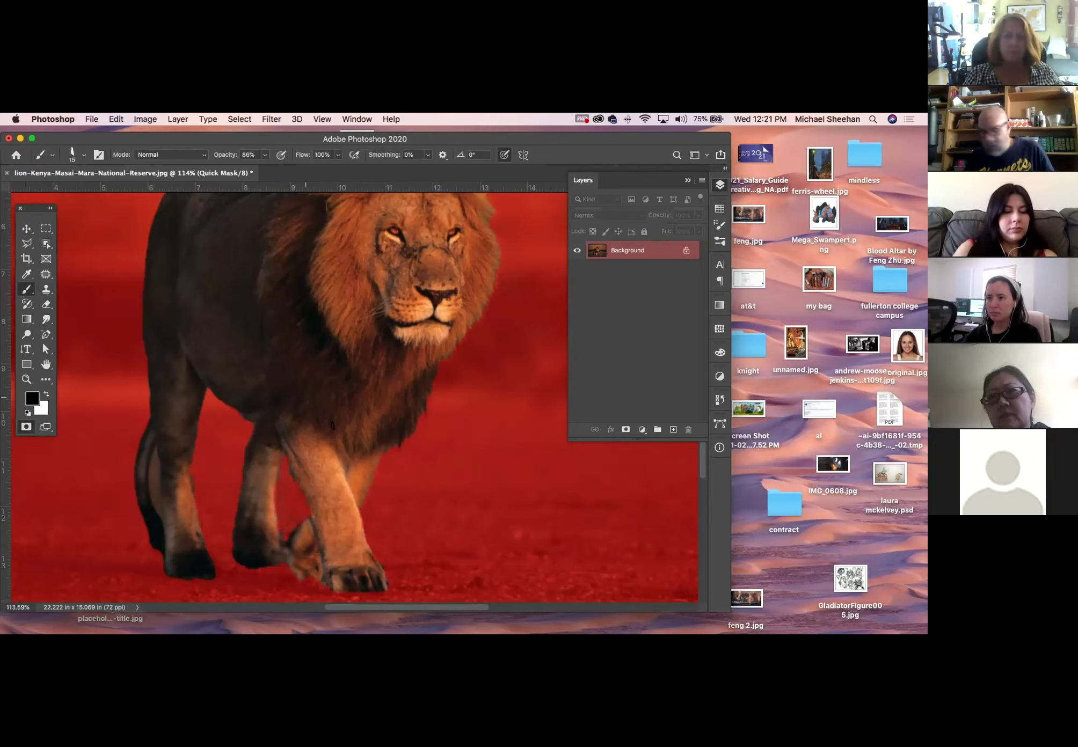
{"action": "key", "text": "e"}
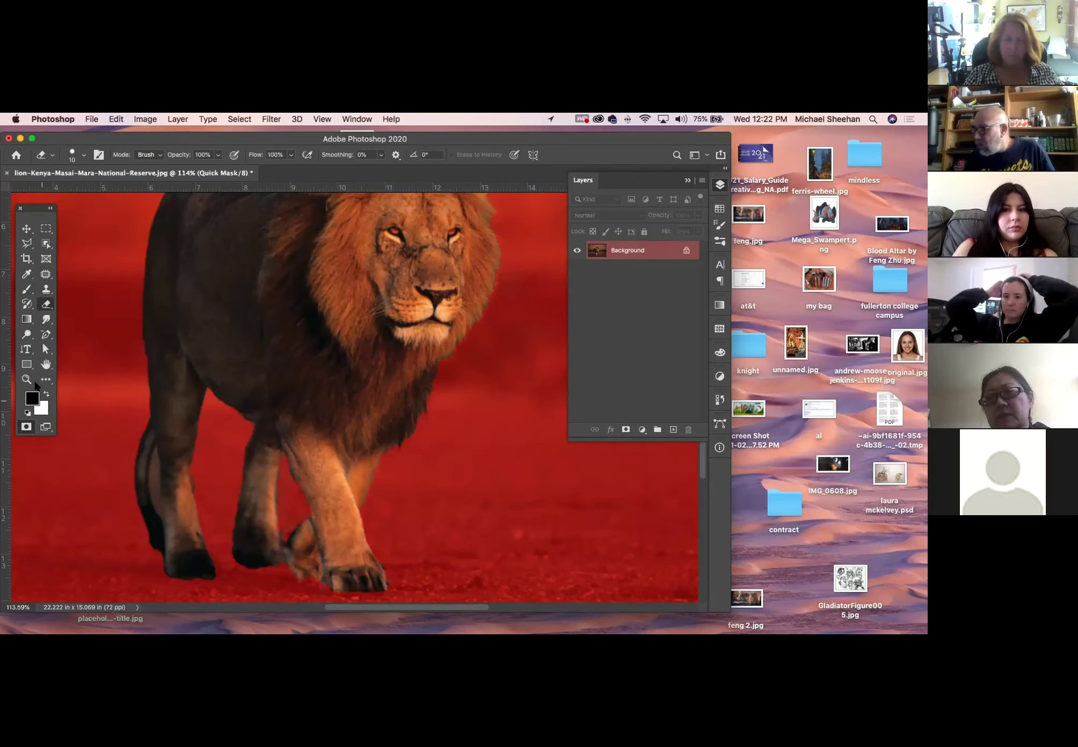
{"action": "left_click", "coordinate": [27, 288]}
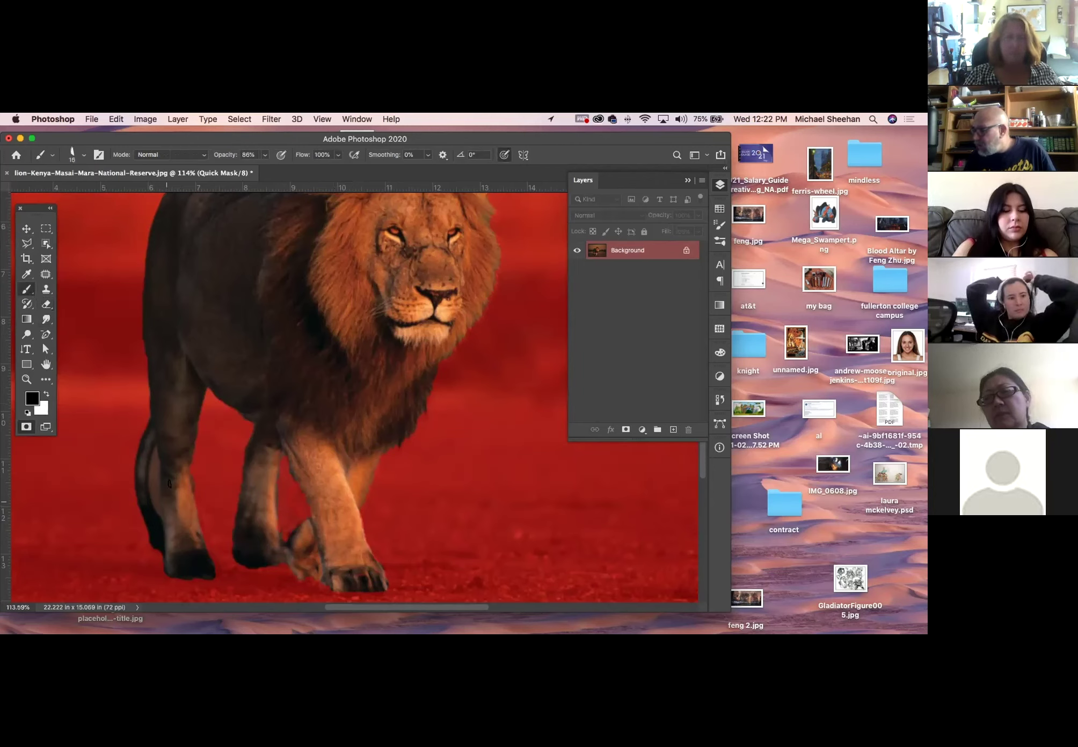
{"action": "mouse_move", "coordinate": [154, 453]}
{"action": "left_mouse_down"}
{"action": "mouse_move", "coordinate": [157, 509]}
{"action": "mouse_move", "coordinate": [153, 455]}
{"action": "left_mouse_up"}
{"action": "key", "text": "bracketleft"}
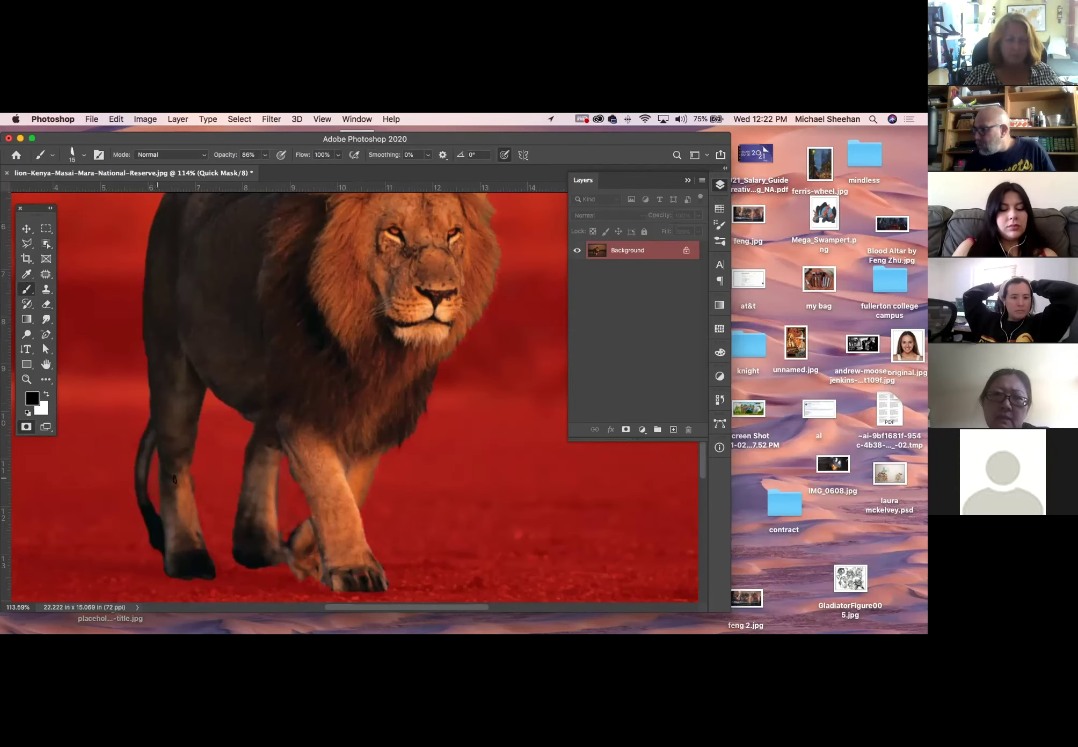
{"action": "left_click_drag", "start_coordinate": [366, 275], "coordinate": [352, 252]}
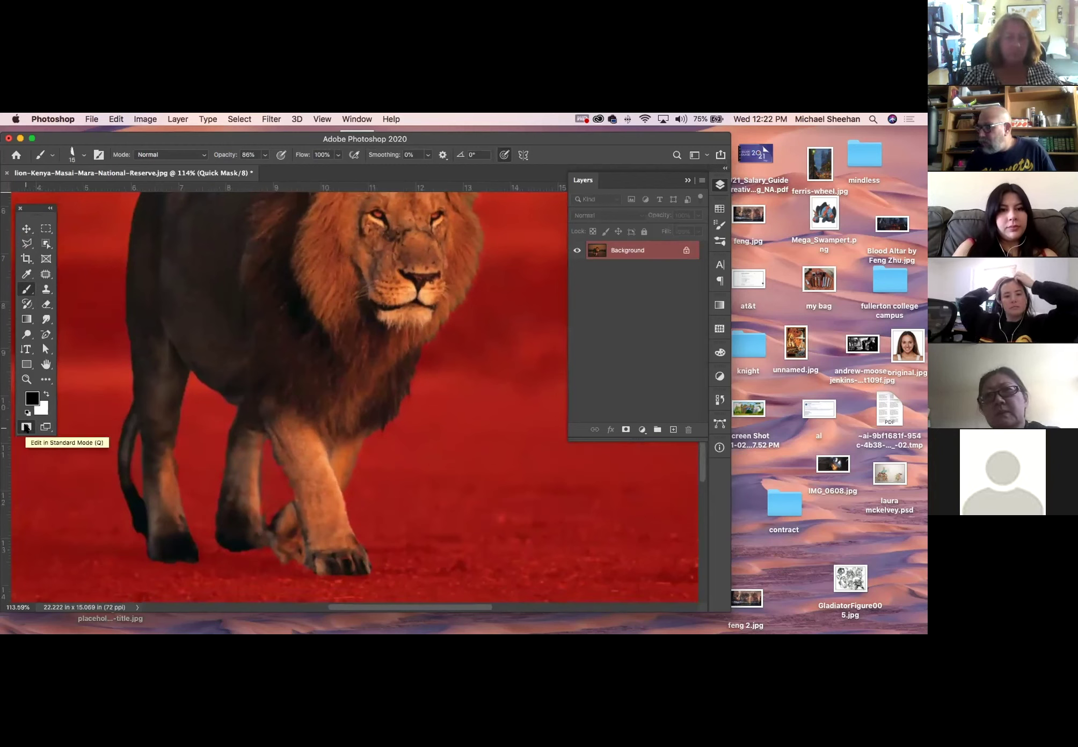
Leave Quick Mask mode and copy the refined lion selection onto a new layer
{"action": "left_click", "coordinate": [26, 428]}
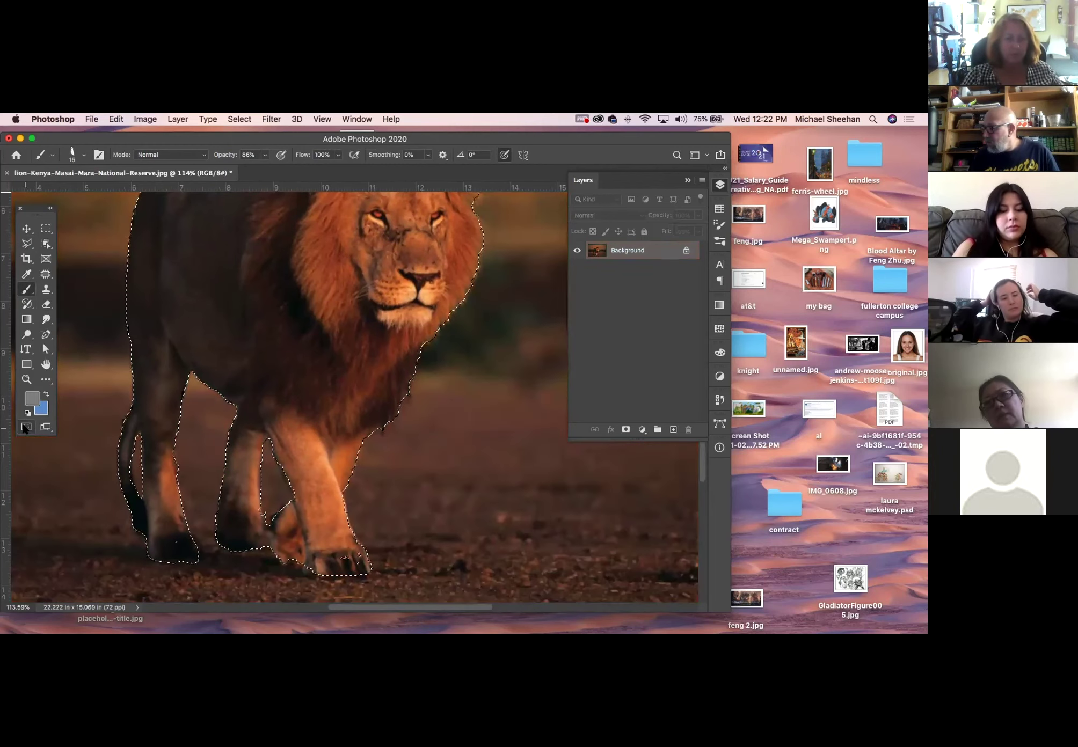
{"action": "key", "text": "super+c"}
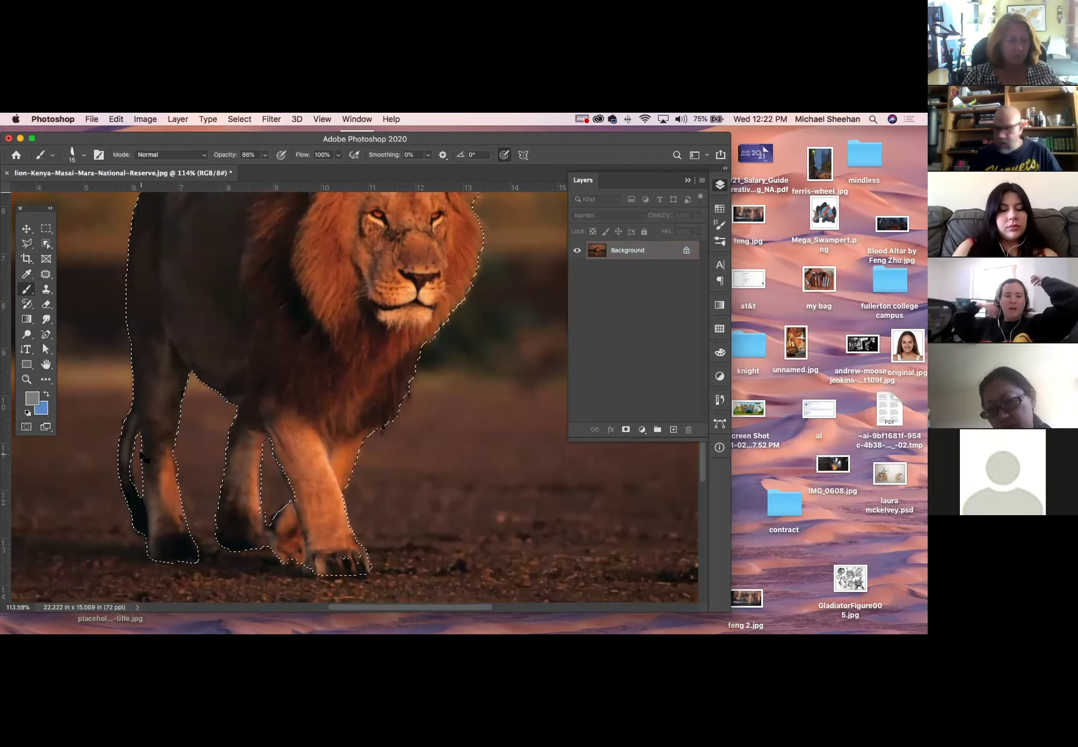
{"action": "key", "text": "super+v"}
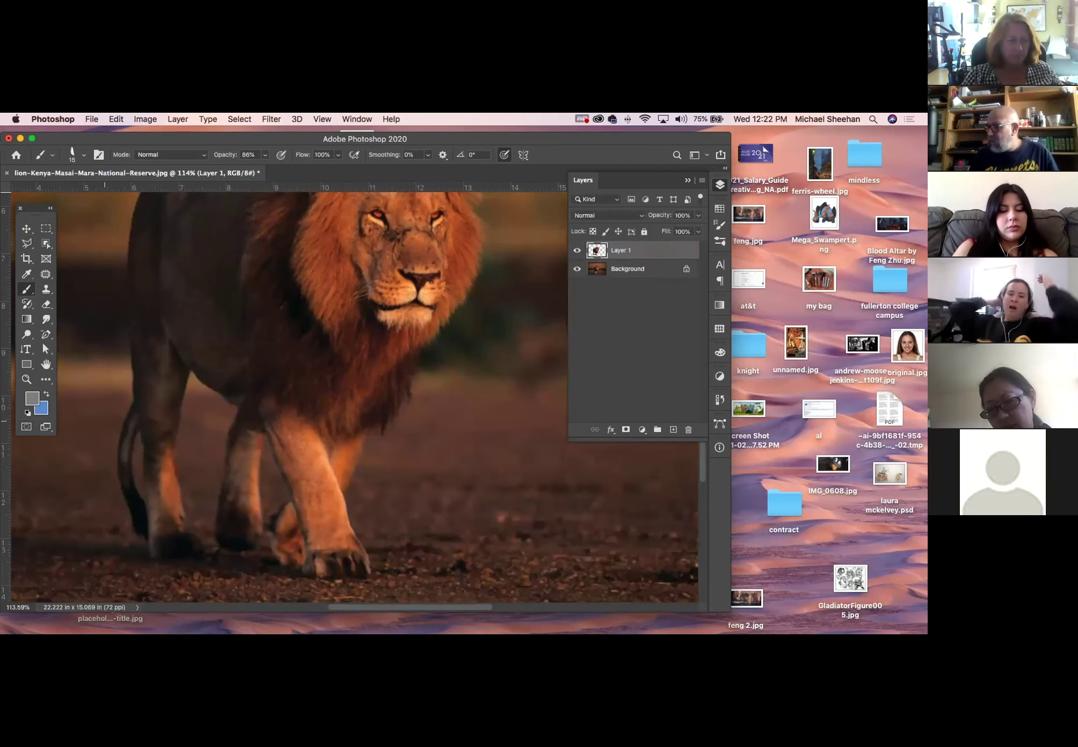
Move the copied lion to the right until it stands beside the original, and deselect its layer
{"action": "left_click", "coordinate": [25, 227]}
{"action": "key", "text": "super+minus"}
{"action": "key", "text": "super+minus"}
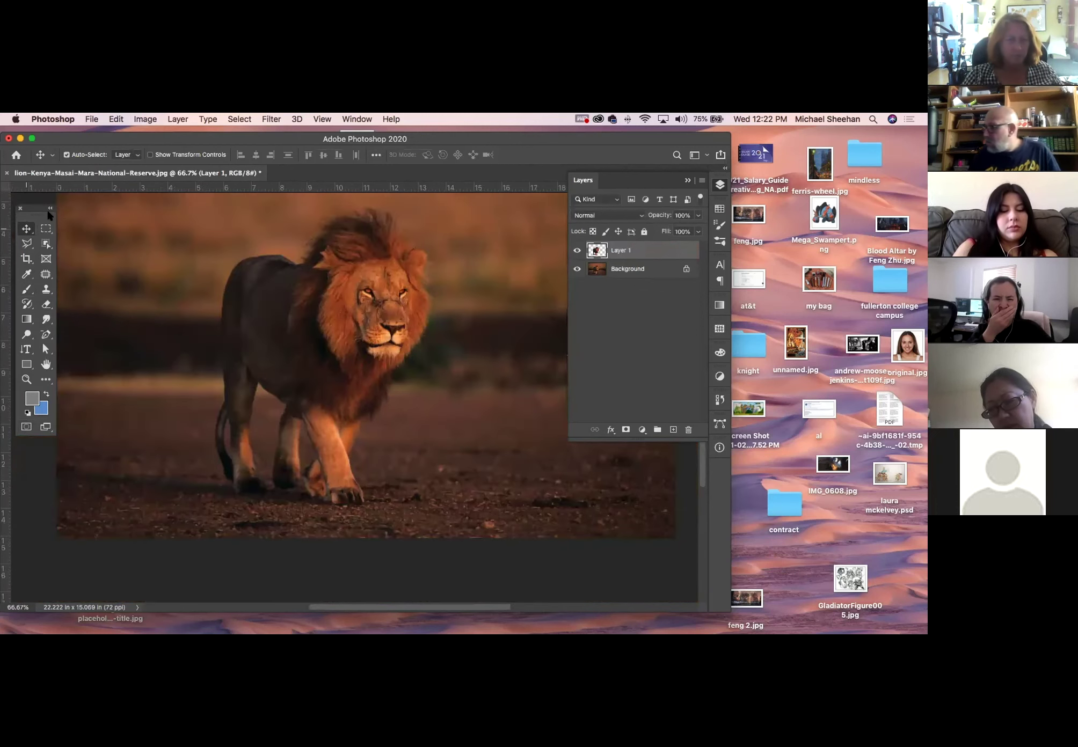
{"action": "left_click_drag", "start_coordinate": [379, 298], "coordinate": [541, 284]}
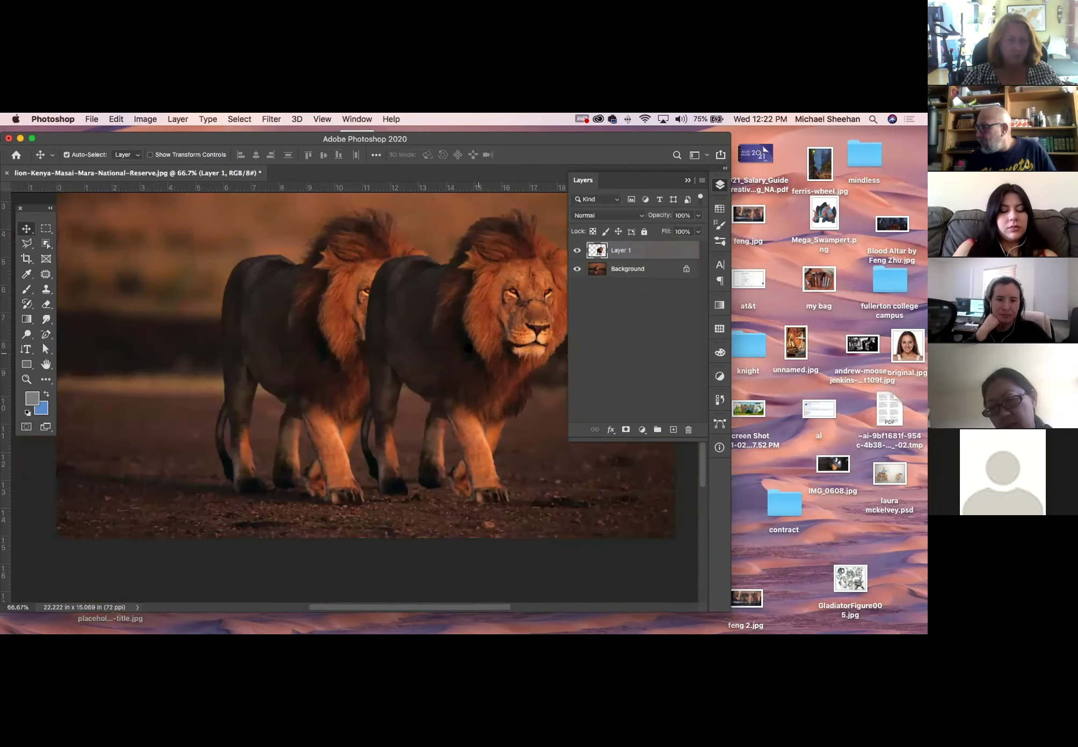
{"action": "scroll", "coordinate": [240, 344], "scroll_direction": "right", "scroll_amount": 5}
{"action": "key", "text": "super+r"}
{"action": "left_click_drag", "start_coordinate": [269, 335], "coordinate": [342, 335]}
{"action": "left_click", "coordinate": [486, 464]}
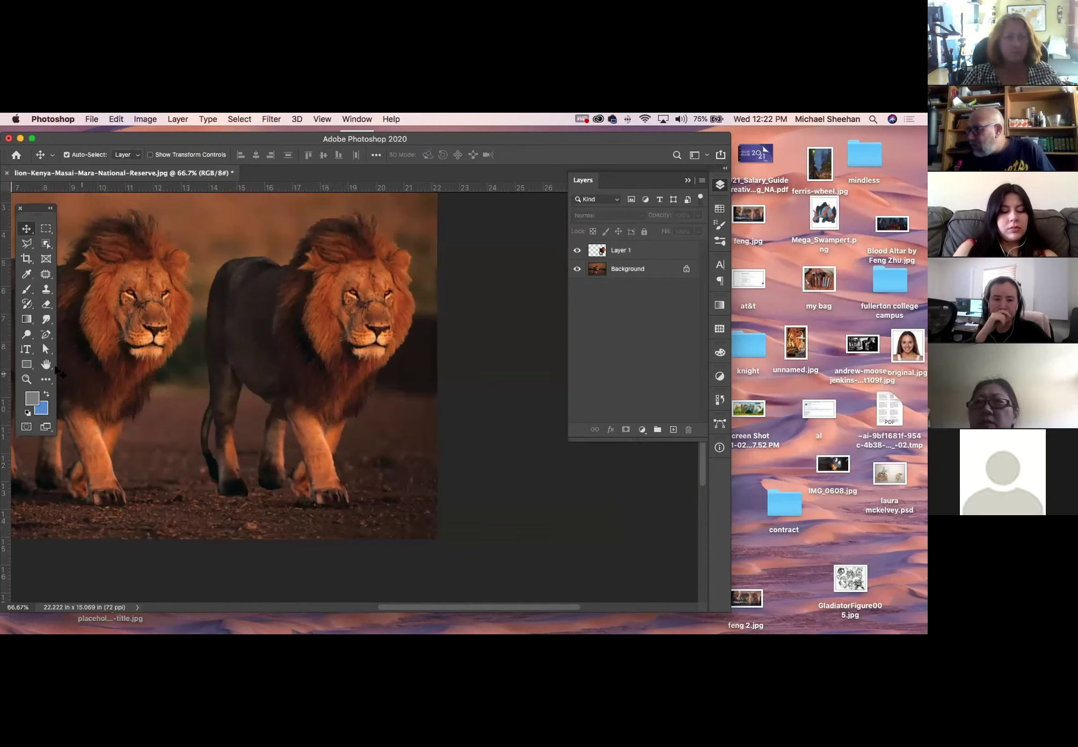
Set up the Smudge tool with the Directional Blend brush from the My Smudge group for the copied lion's mane
{"action": "left_click", "coordinate": [25, 378]}
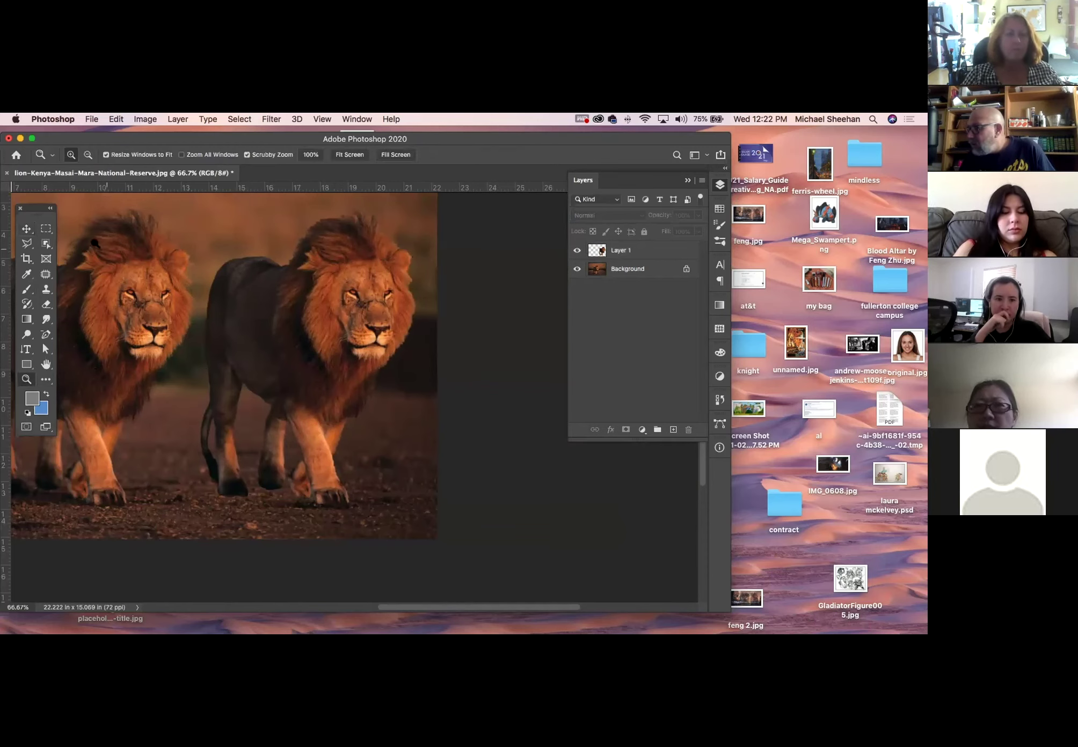
{"action": "left_click_drag", "start_coordinate": [339, 231], "coordinate": [305, 298]}
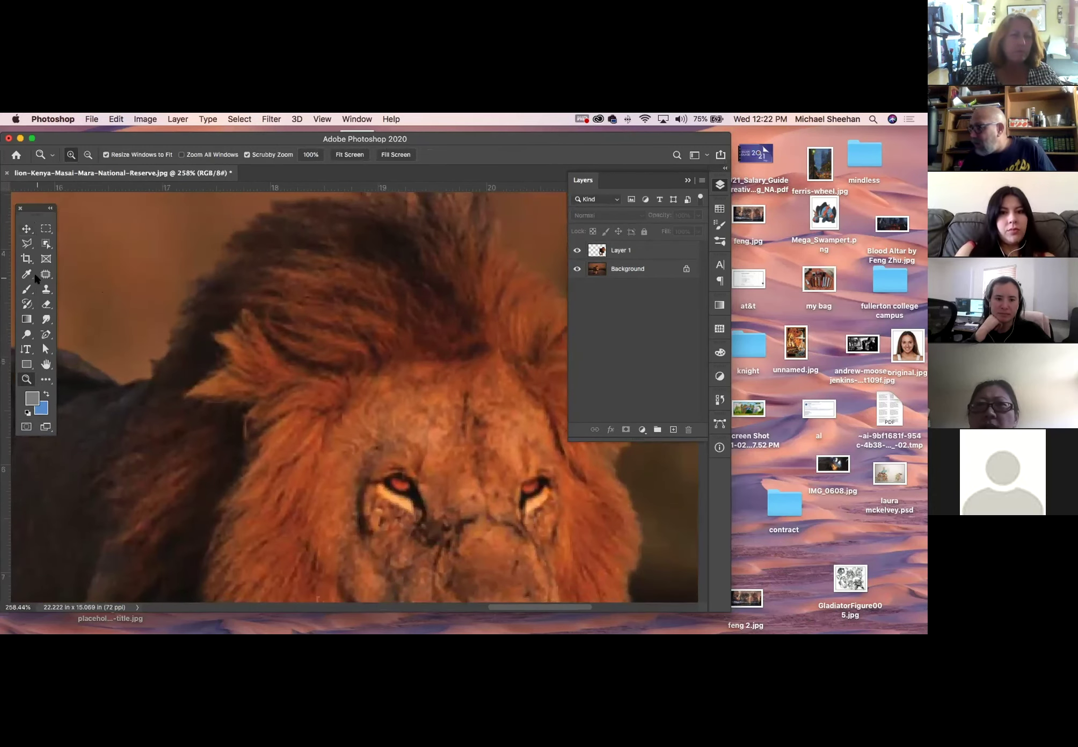
{"action": "left_click", "coordinate": [47, 319]}
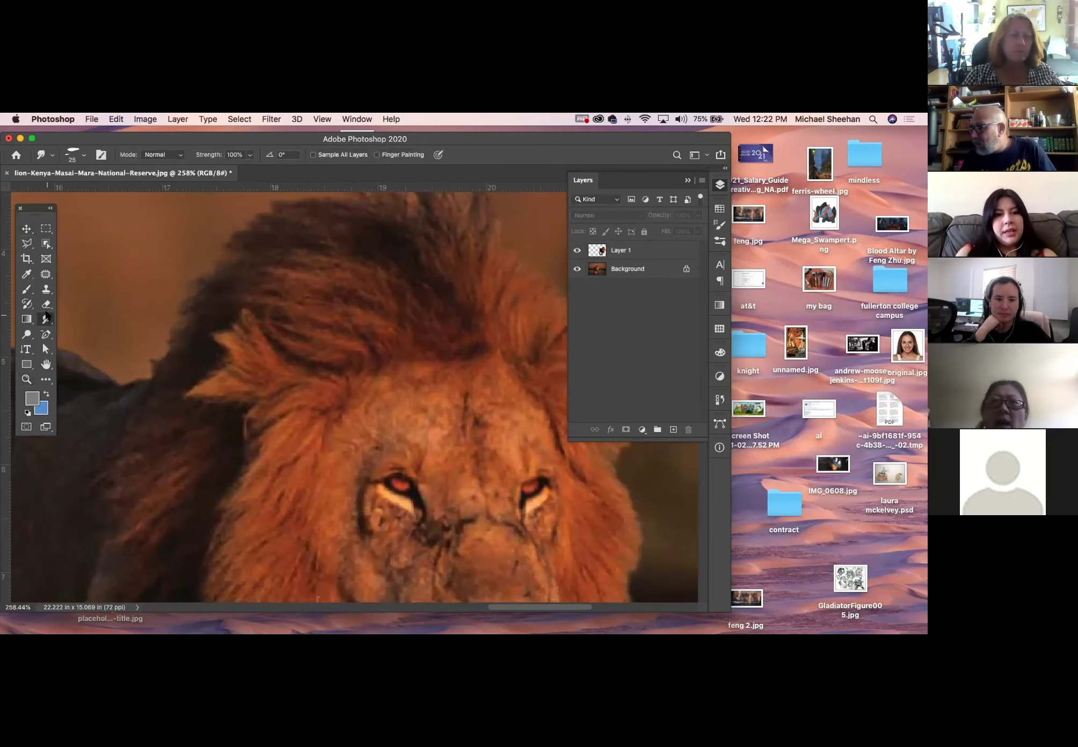
{"action": "left_click", "coordinate": [83, 155]}
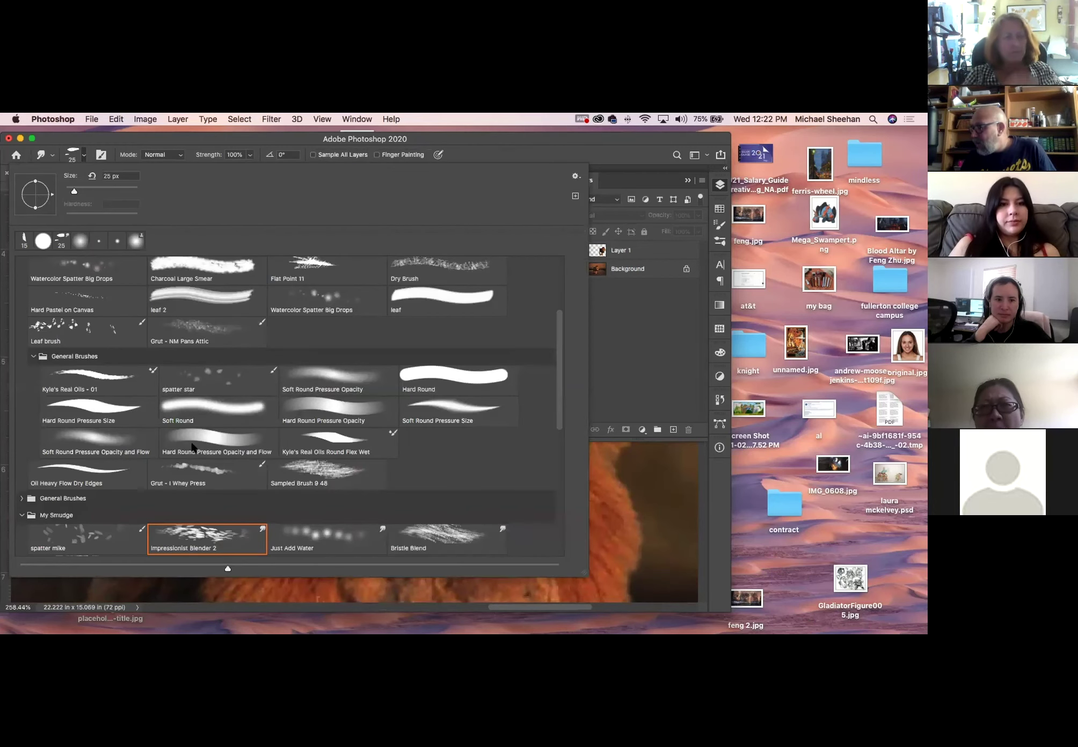
{"action": "scroll", "coordinate": [331, 483], "scroll_direction": "down", "scroll_amount": 5}
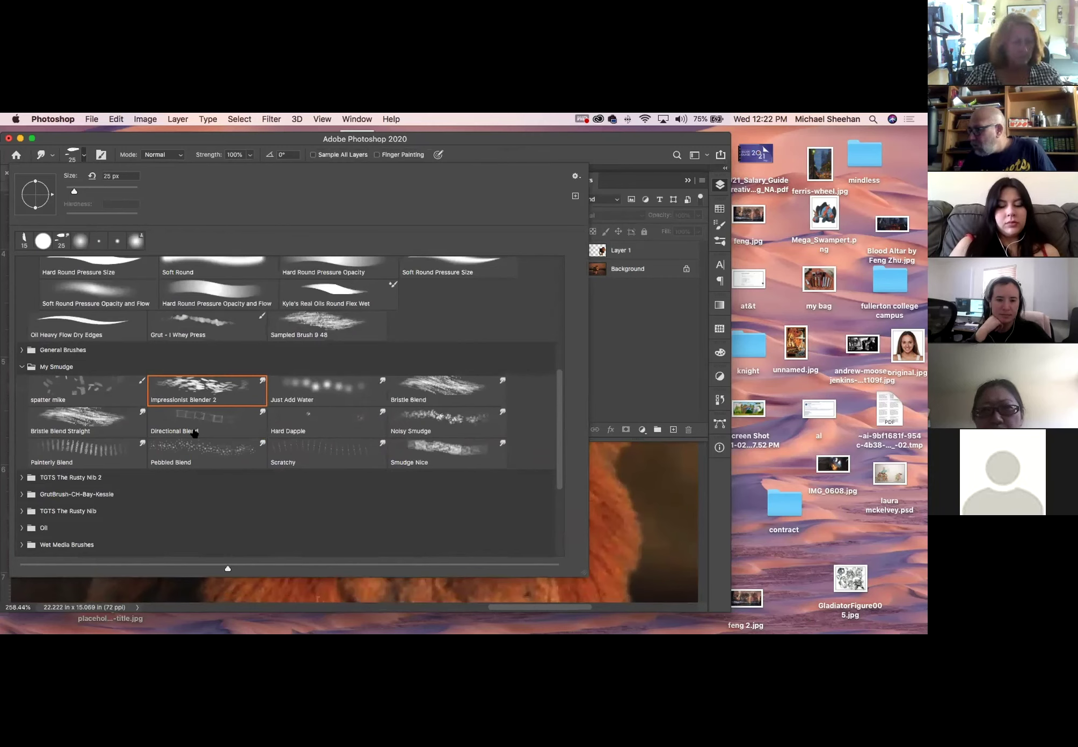
{"action": "left_click", "coordinate": [221, 422]}
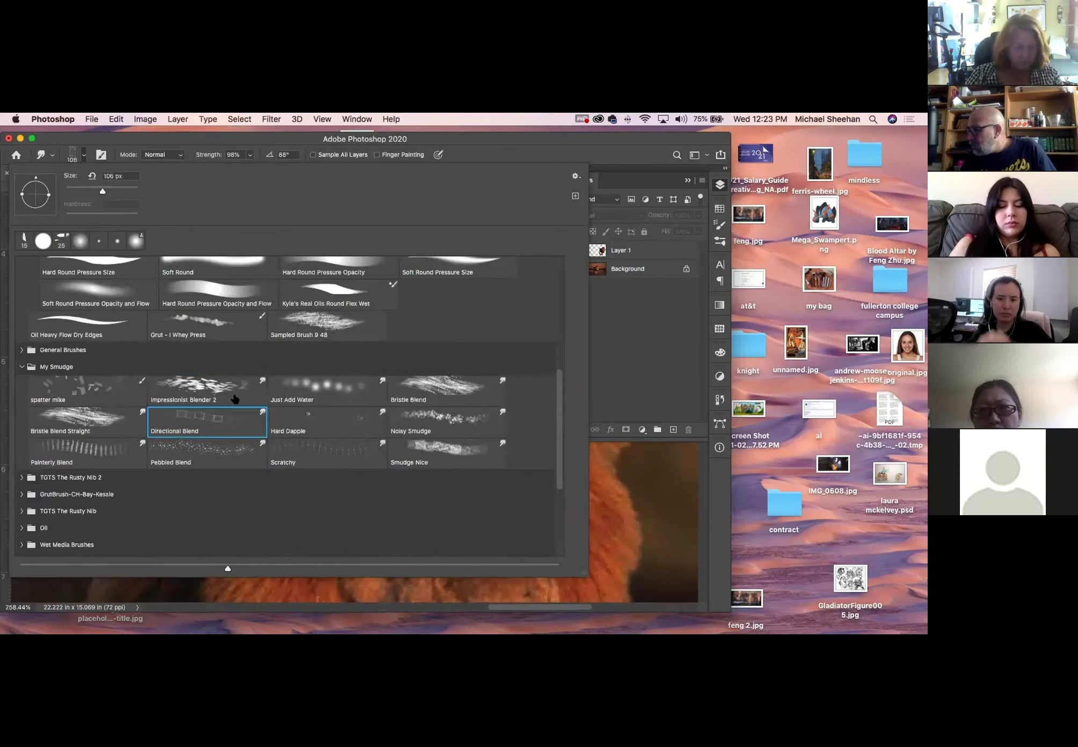
{"action": "left_click", "coordinate": [231, 163]}
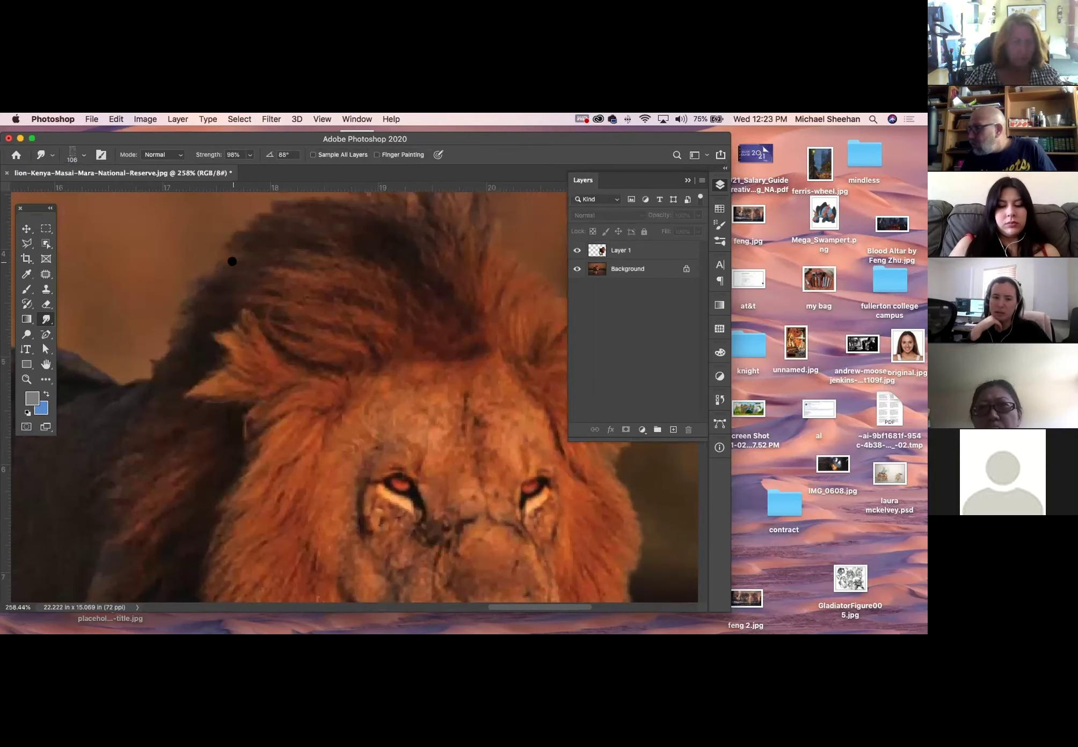
Make Layer 1 active and reduce the smudge brush size to 8 px
{"action": "left_click", "coordinate": [631, 250]}
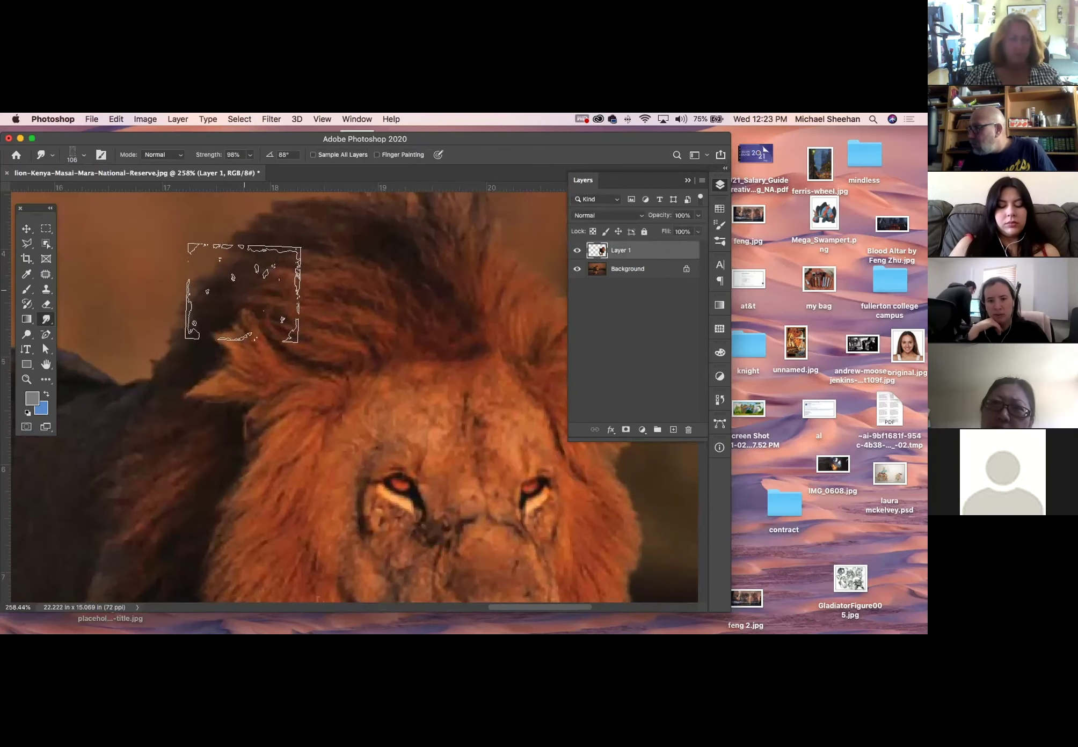
{"action": "key", "text": "bracketleft"}
{"action": "key", "text": "bracketleft"}
{"action": "key", "text": "bracketleft"}
{"action": "key", "text": "bracketleft"}
{"action": "key", "text": "bracketleft"}
{"action": "key", "text": "bracketleft"}
{"action": "key", "text": "bracketleft"}
{"action": "key", "text": "bracketleft"}
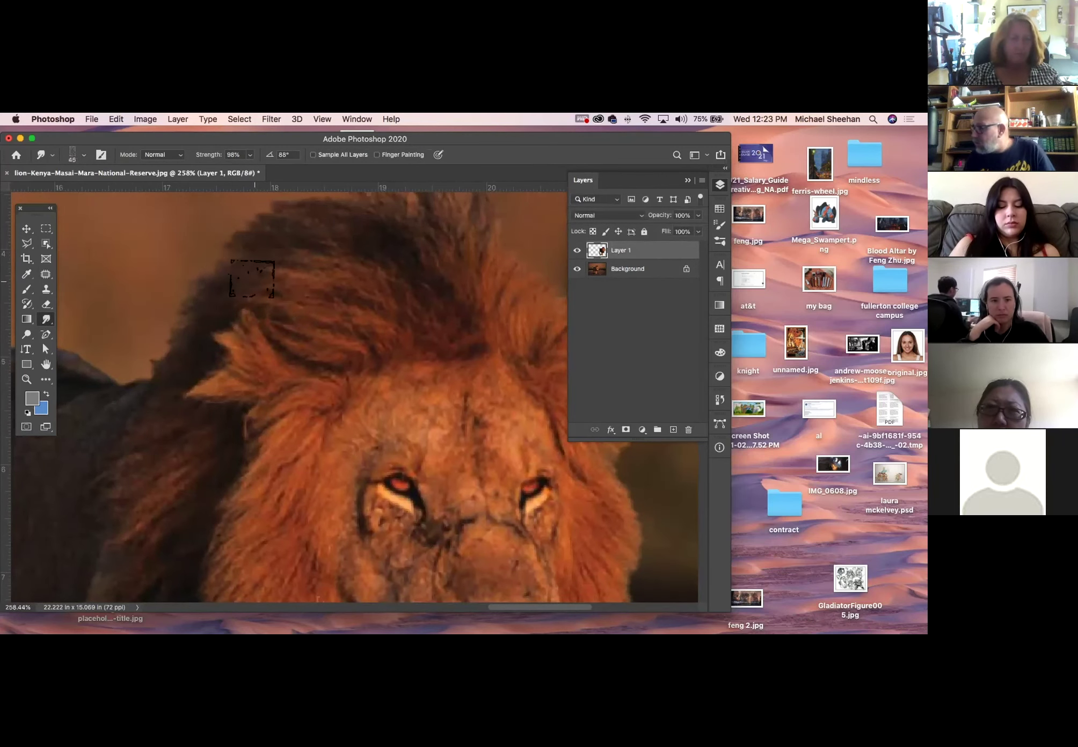
{"action": "key", "text": "bracketleft"}
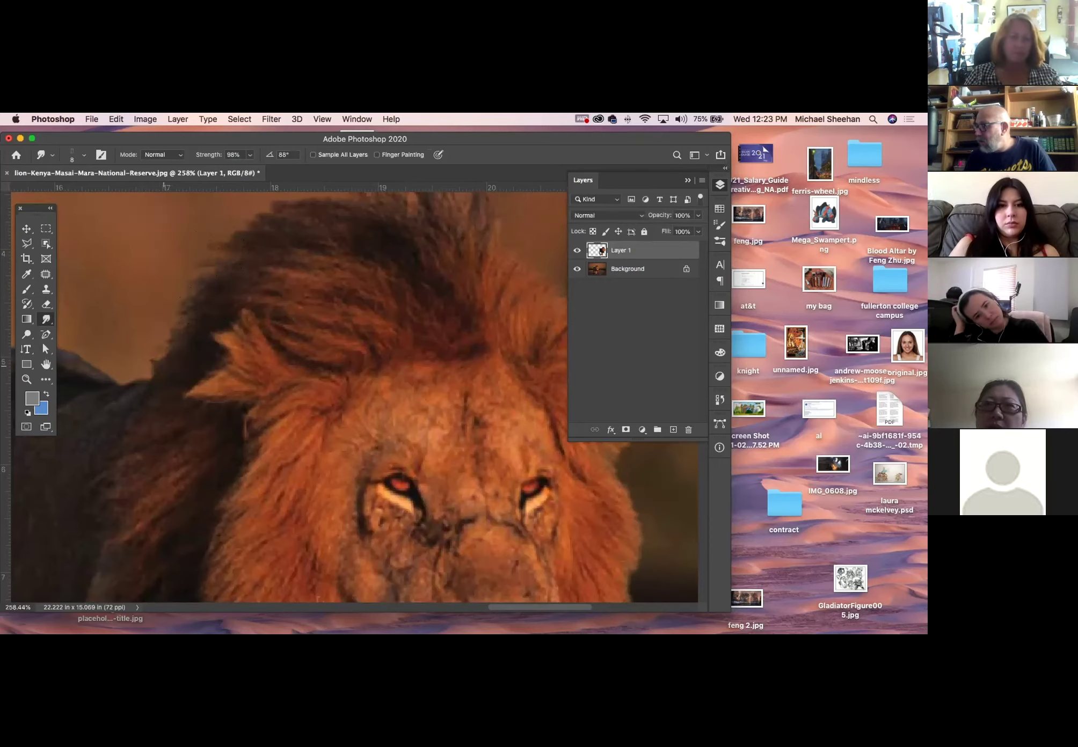
Examine the copied lion's cut-out edges along its back, belly, tail, legs and mane
{"action": "scroll", "coordinate": [252, 397], "scroll_direction": "left", "scroll_amount": 5}
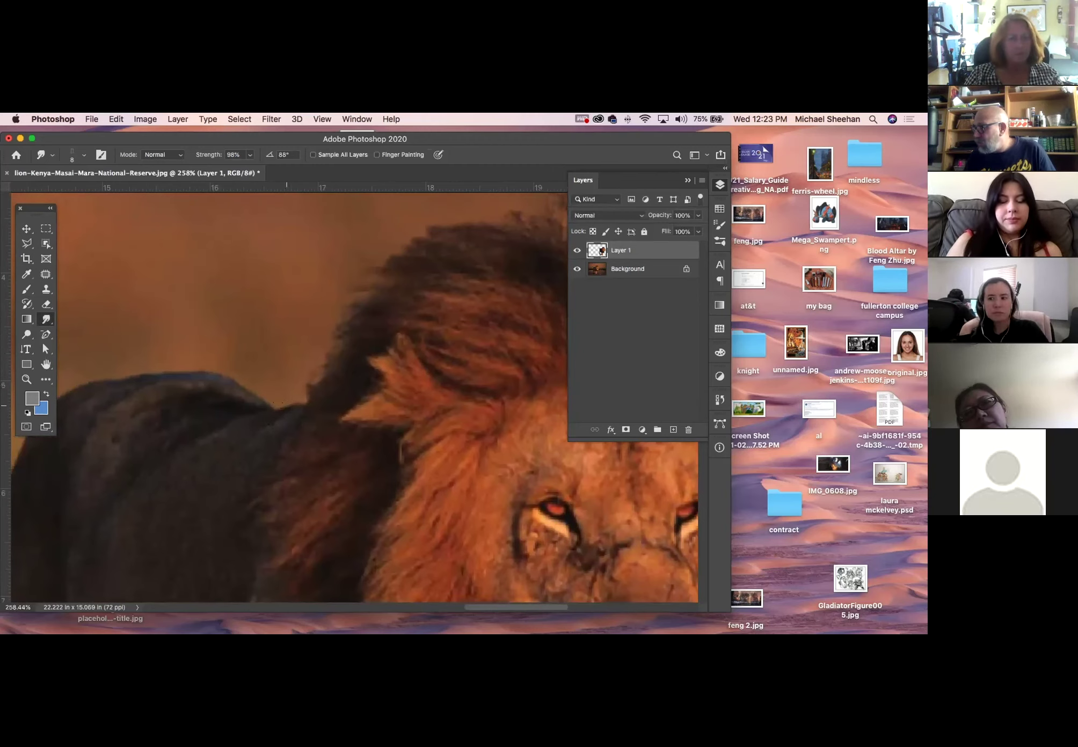
{"action": "left_click_drag", "start_coordinate": [149, 401], "coordinate": [454, 325]}
{"action": "left_click_drag", "start_coordinate": [462, 386], "coordinate": [434, 148]}
{"action": "left_click_drag", "start_coordinate": [389, 450], "coordinate": [368, 267]}
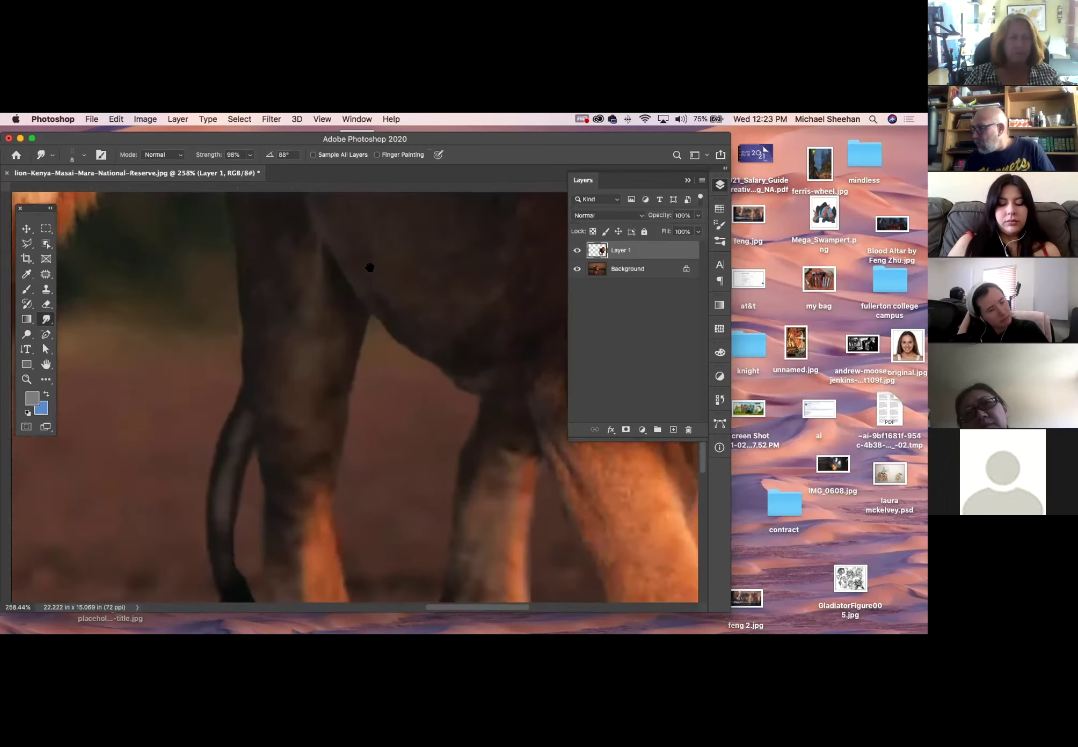
{"action": "left_click_drag", "start_coordinate": [296, 596], "coordinate": [289, 471]}
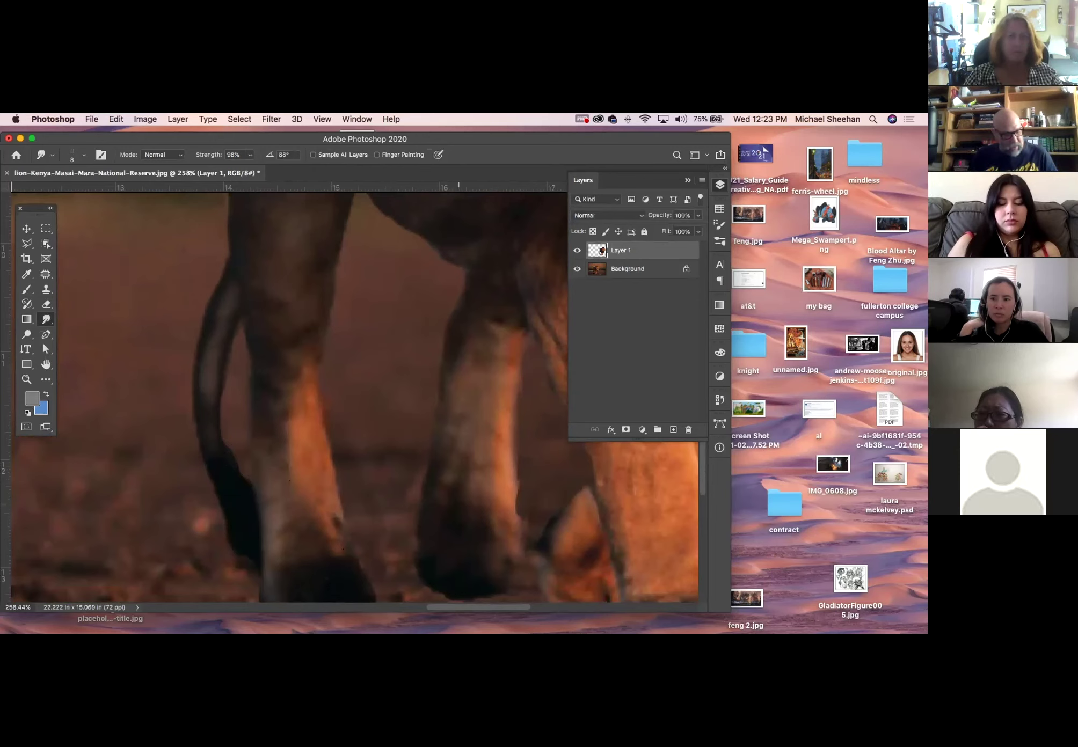
{"action": "left_click_drag", "start_coordinate": [455, 292], "coordinate": [317, 509]}
{"action": "left_click_drag", "start_coordinate": [459, 268], "coordinate": [328, 422]}
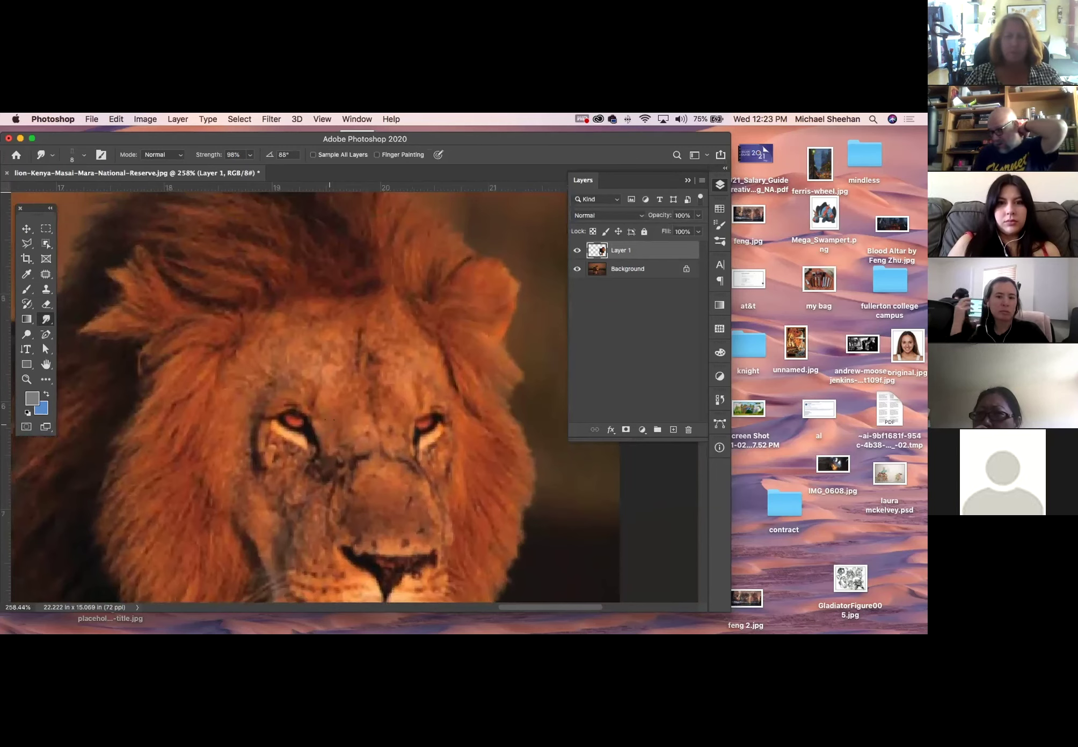
Compare the copied lion with the original across the whole image at 50% zoom, with the Layers panel collapsed
{"action": "scroll", "coordinate": [328, 423], "scroll_direction": "down", "scroll_amount": 5}
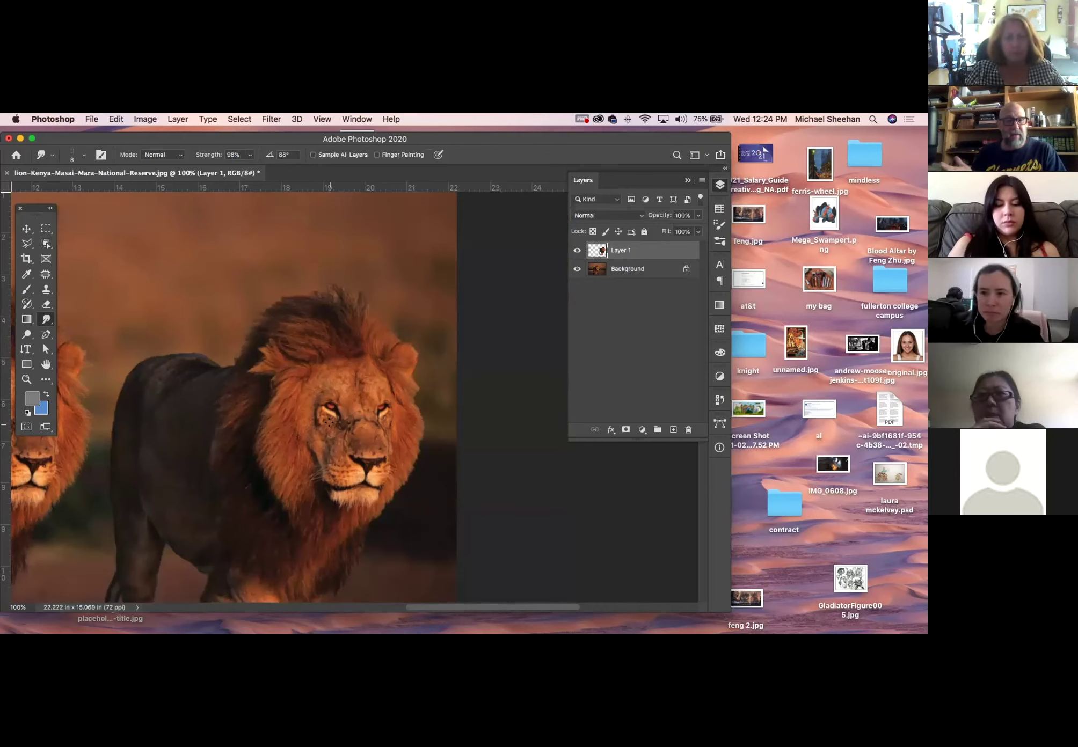
{"action": "key", "text": "super+minus"}
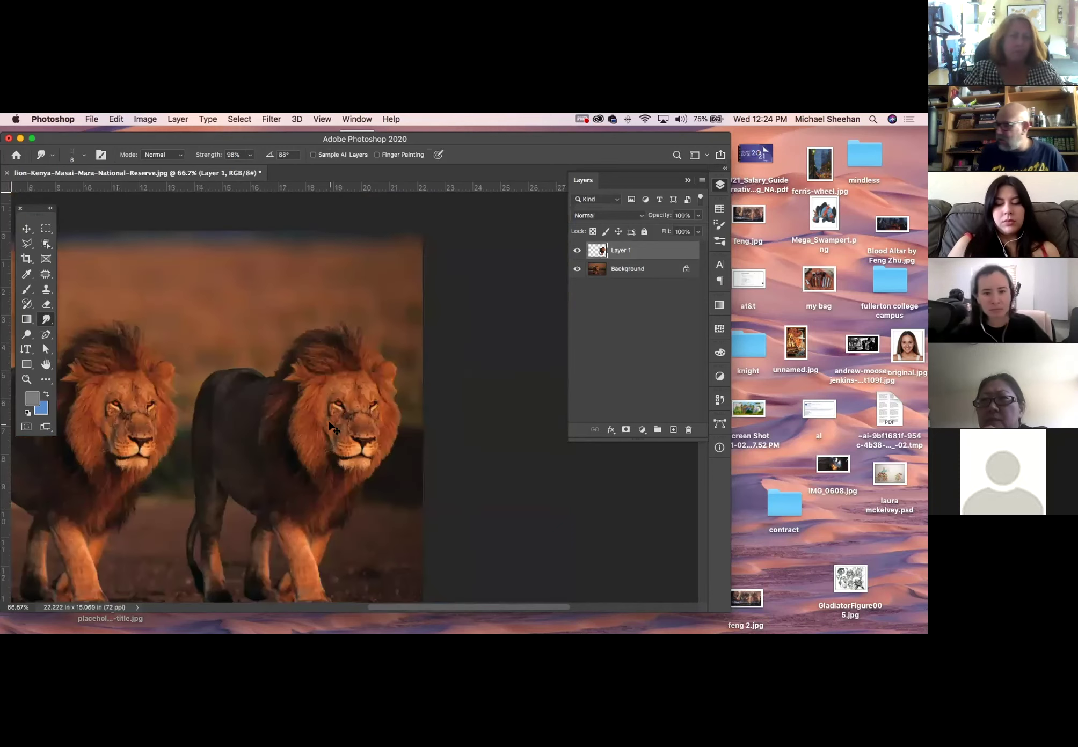
{"action": "key", "text": "super+minus"}
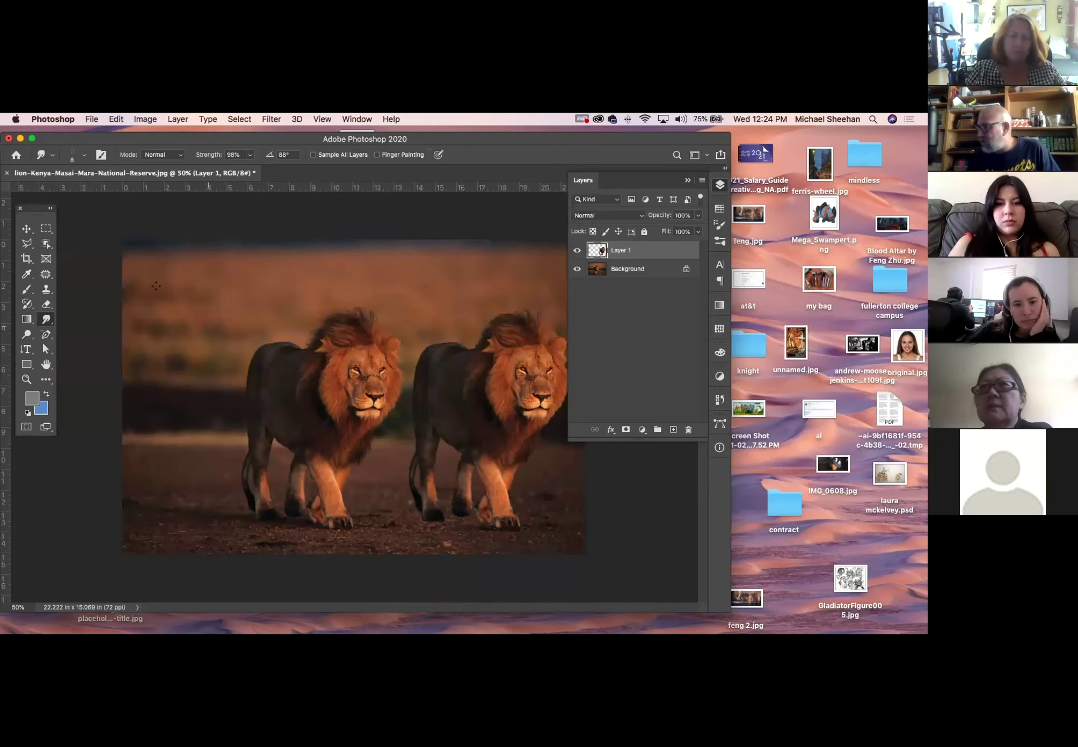
{"action": "key", "text": "v"}
{"action": "key", "text": "super+r"}
{"action": "key", "text": "super+r"}
{"action": "left_click", "coordinate": [719, 179]}
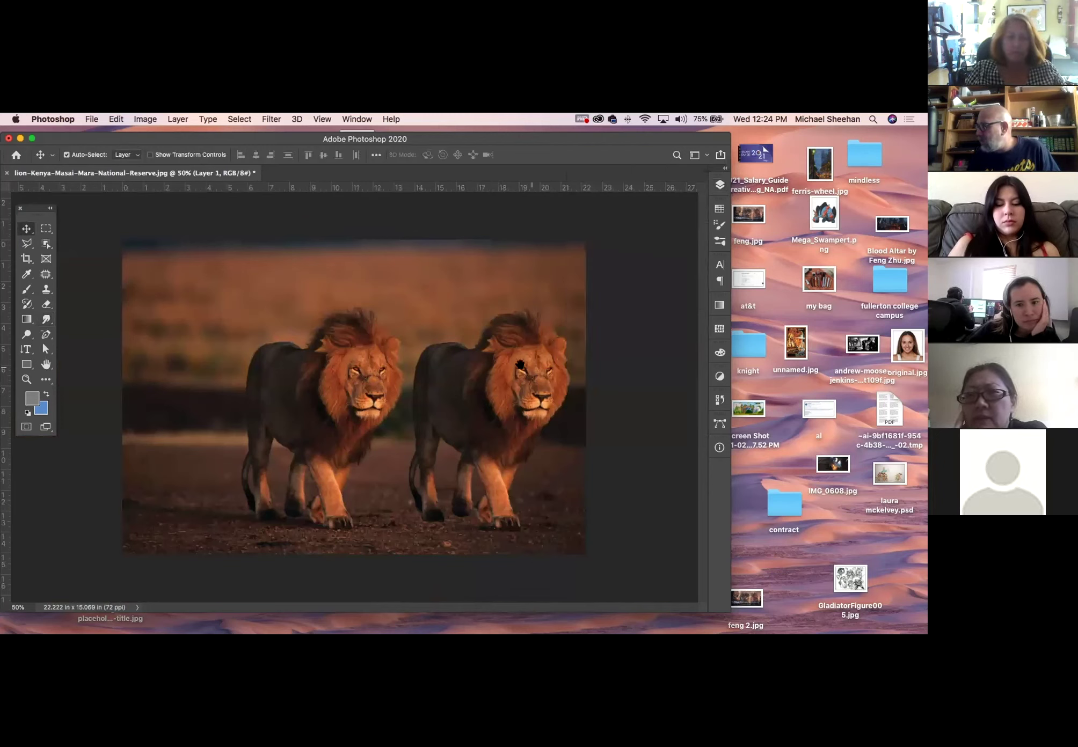
Load the copied lion's outline from Layer 1 as a selection and add an empty layer above it
{"action": "left_click", "coordinate": [26, 379]}
{"action": "left_click_drag", "start_coordinate": [500, 384], "coordinate": [453, 337]}
{"action": "key", "text": "super+r"}
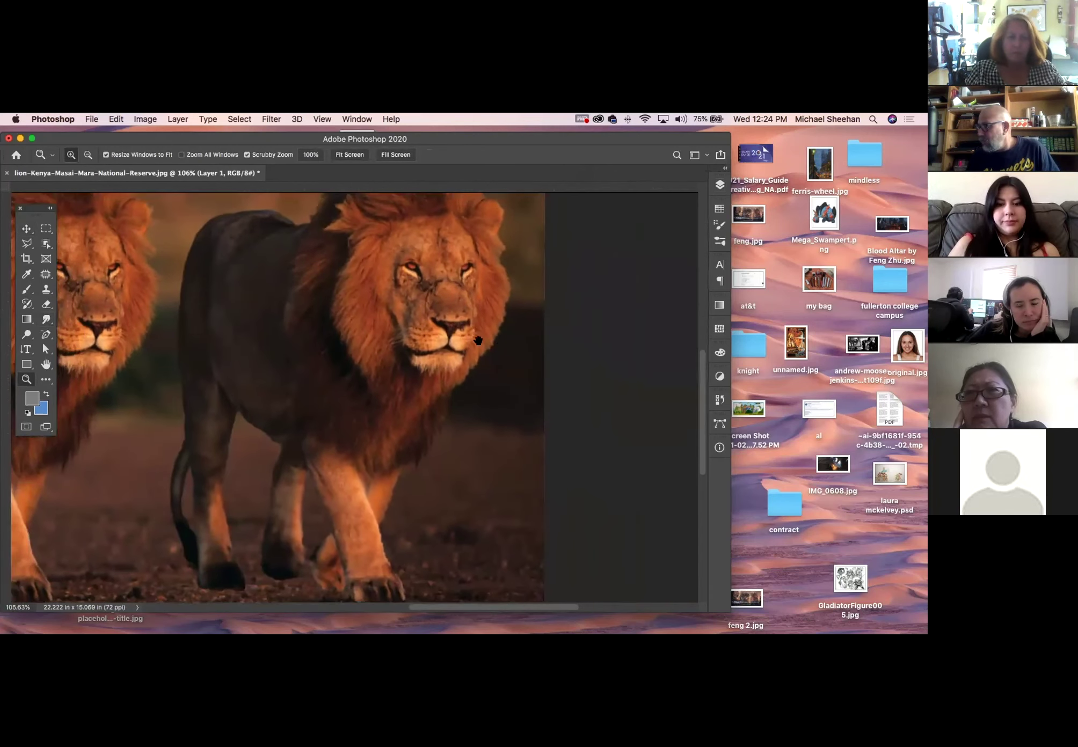
{"action": "left_click", "coordinate": [718, 186]}
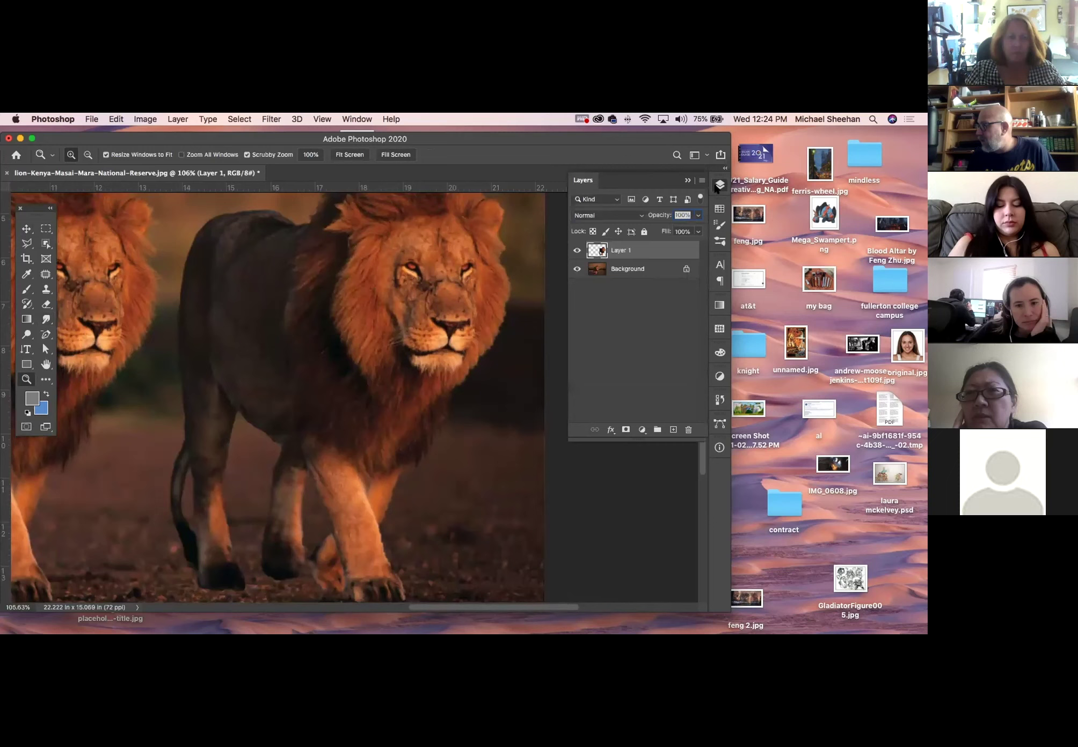
{"action": "left_click", "coordinate": [597, 250], "text": "super"}
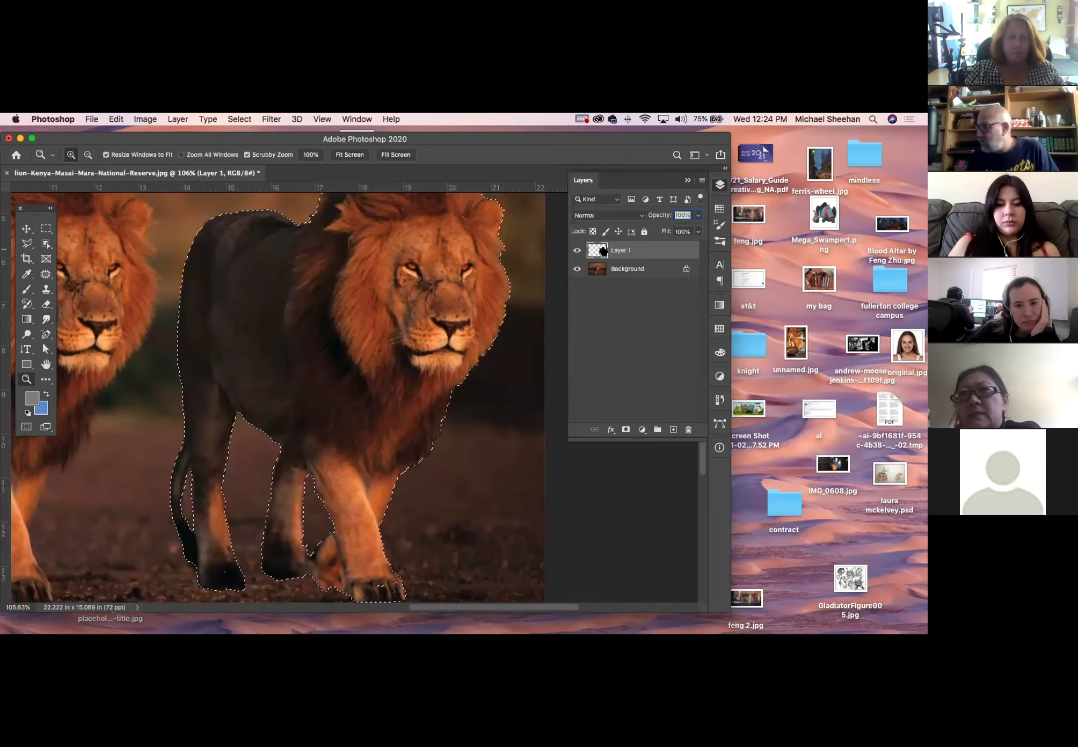
{"action": "left_click", "coordinate": [26, 243]}
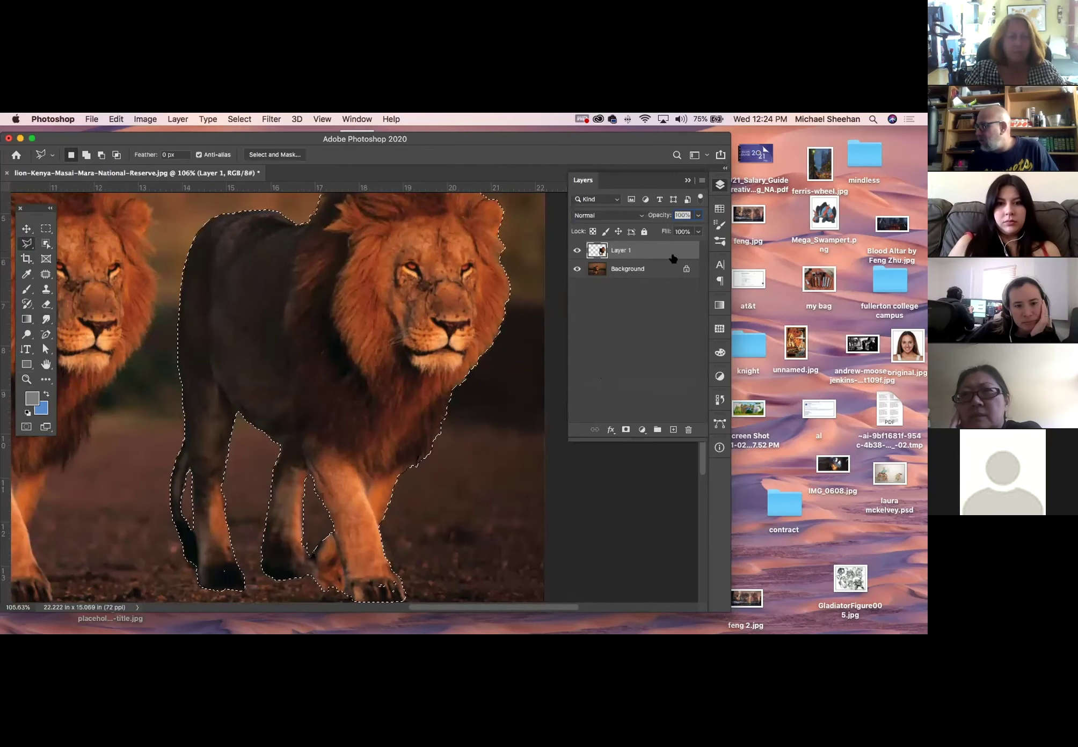
{"action": "left_click", "coordinate": [673, 429]}
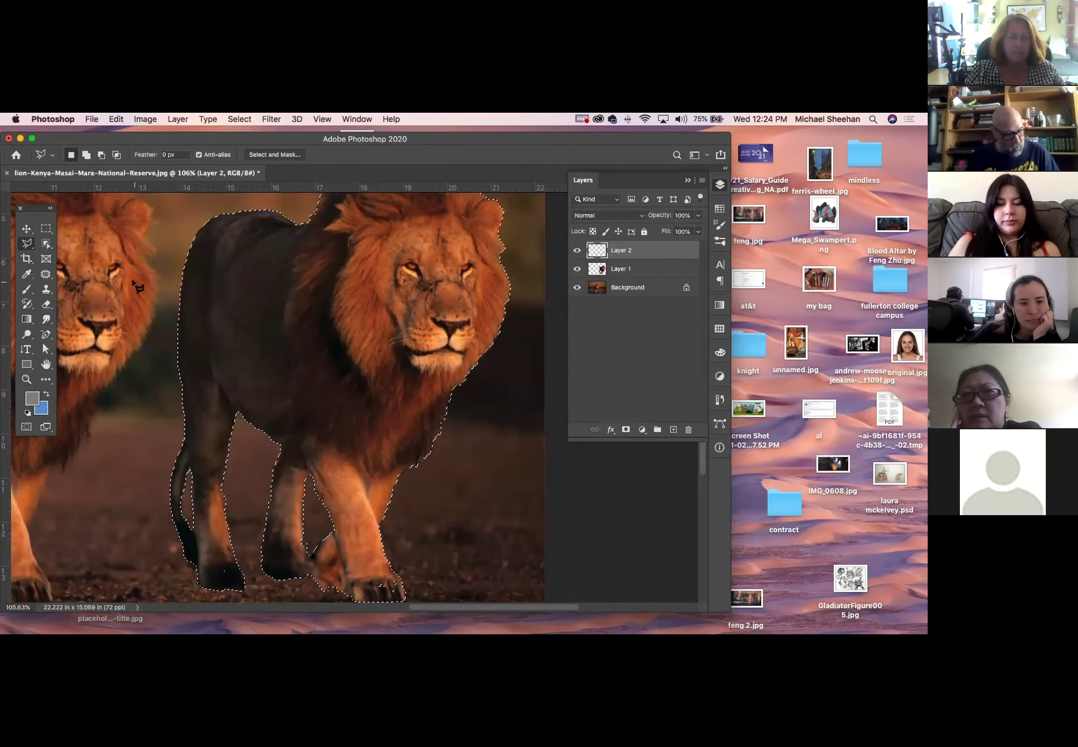
Fill the lion selection on Layer 2 with an orange-to-transparent gradient rising from the legs to mid-body, and deselect
{"action": "key", "text": "b"}
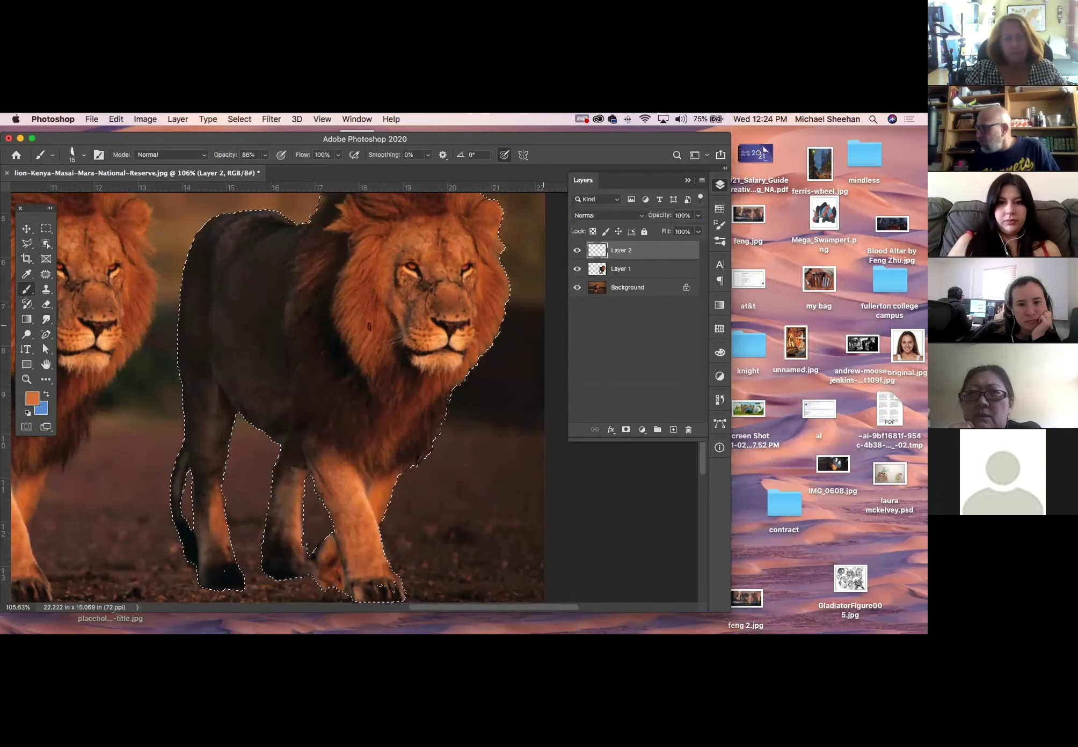
{"action": "left_click", "coordinate": [26, 319]}
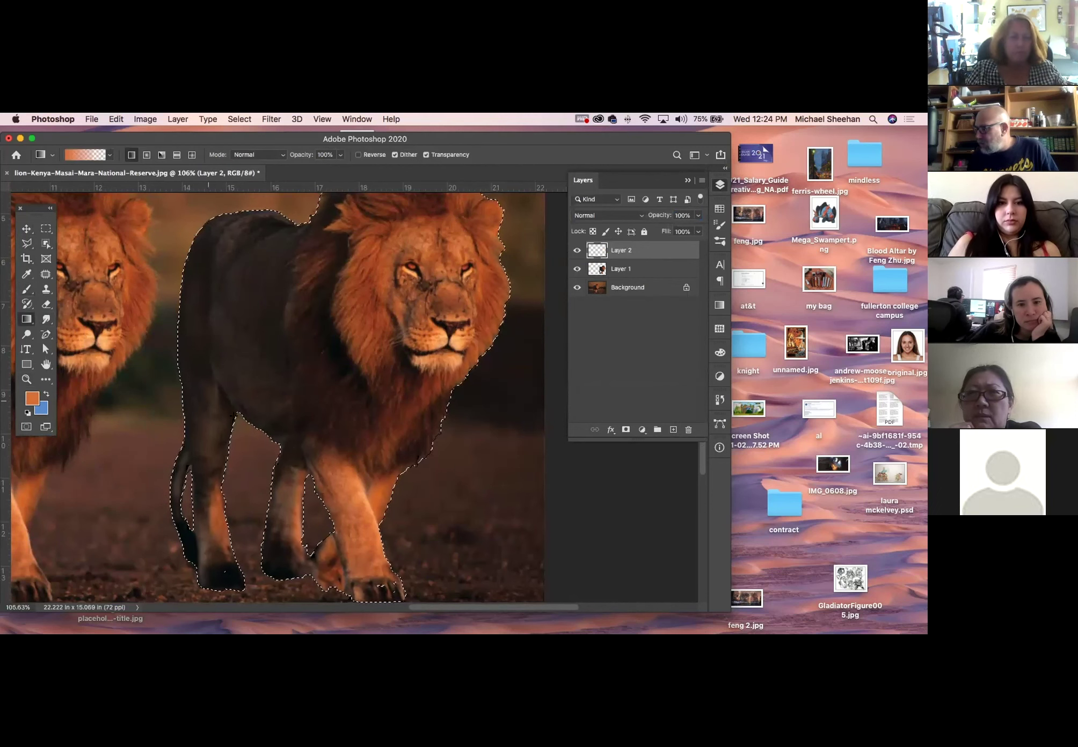
{"action": "left_click_drag", "start_coordinate": [265, 449], "coordinate": [237, 333]}
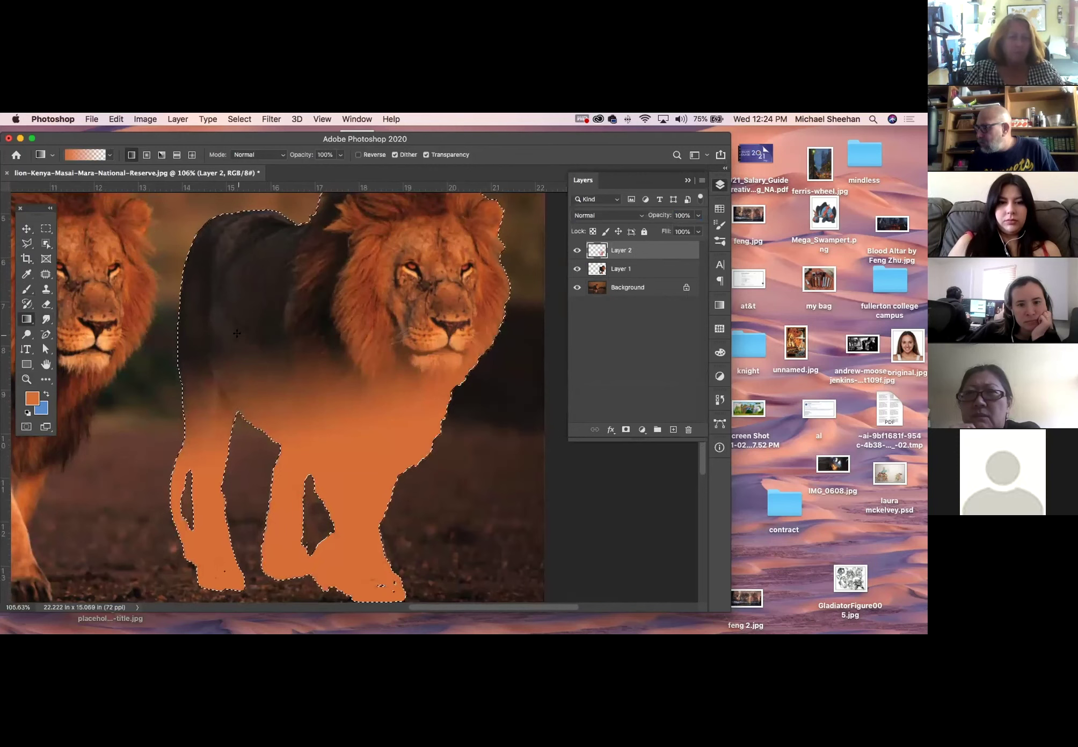
{"action": "key", "text": "super+d"}
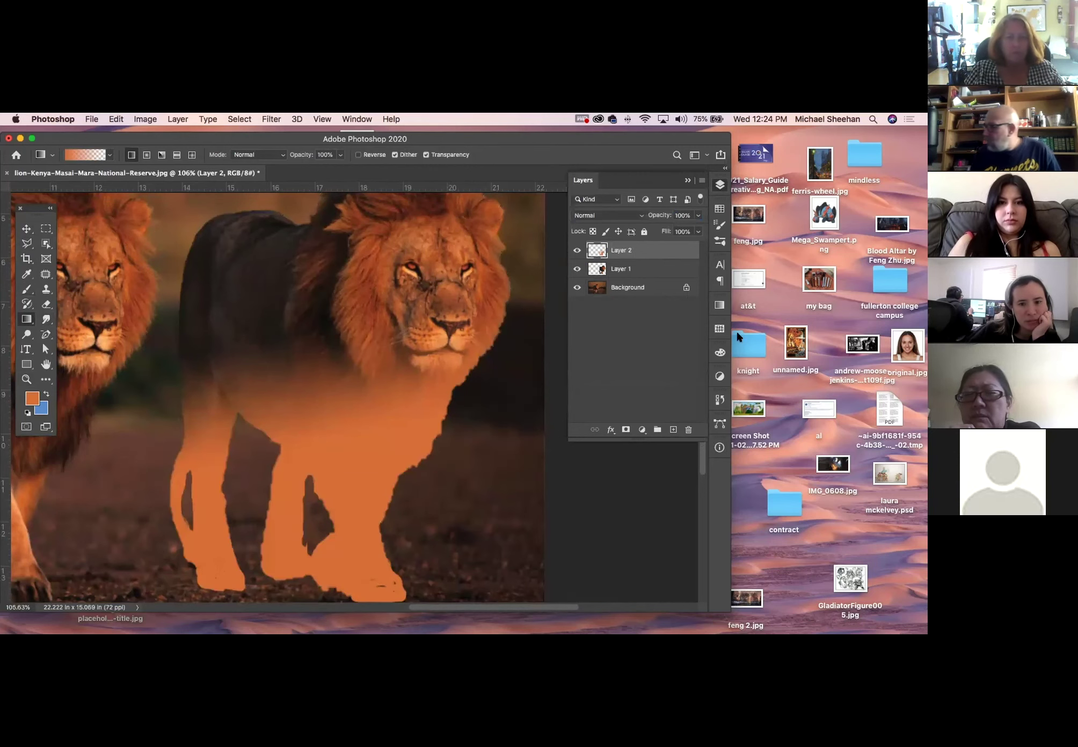
Set Layer 2's blend mode to Overlay and its opacity to 9%
{"action": "left_click", "coordinate": [624, 216]}
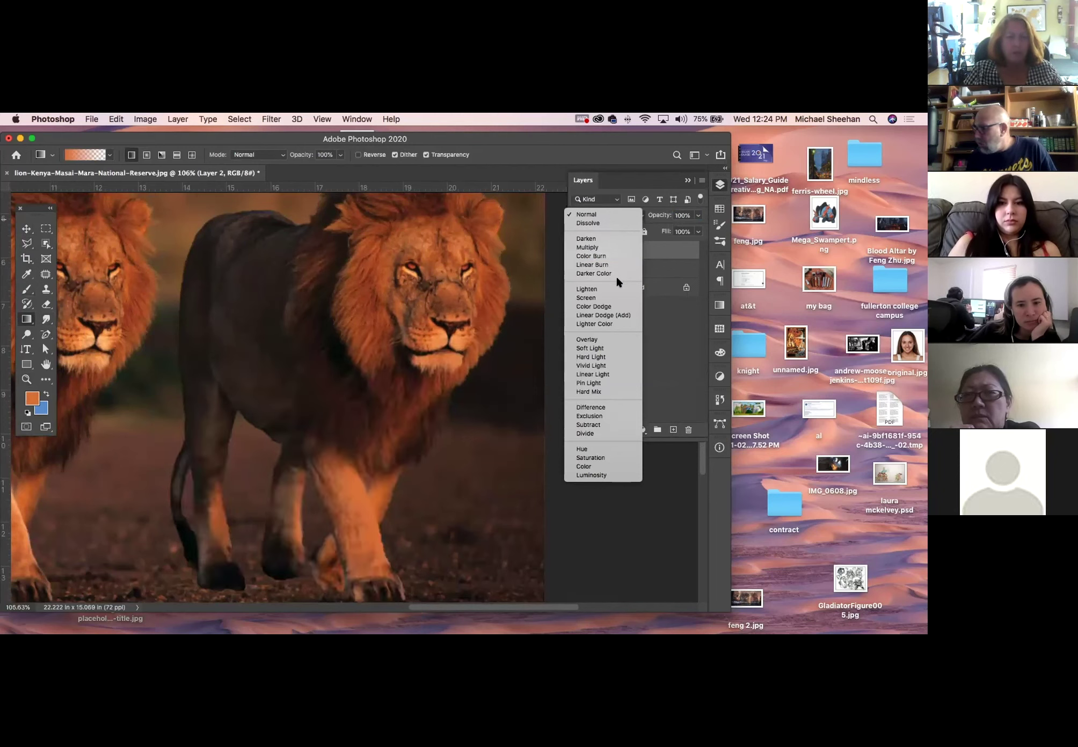
{"action": "left_click", "coordinate": [600, 342]}
{"action": "left_click", "coordinate": [698, 215]}
{"action": "left_click_drag", "start_coordinate": [700, 229], "coordinate": [648, 225]}
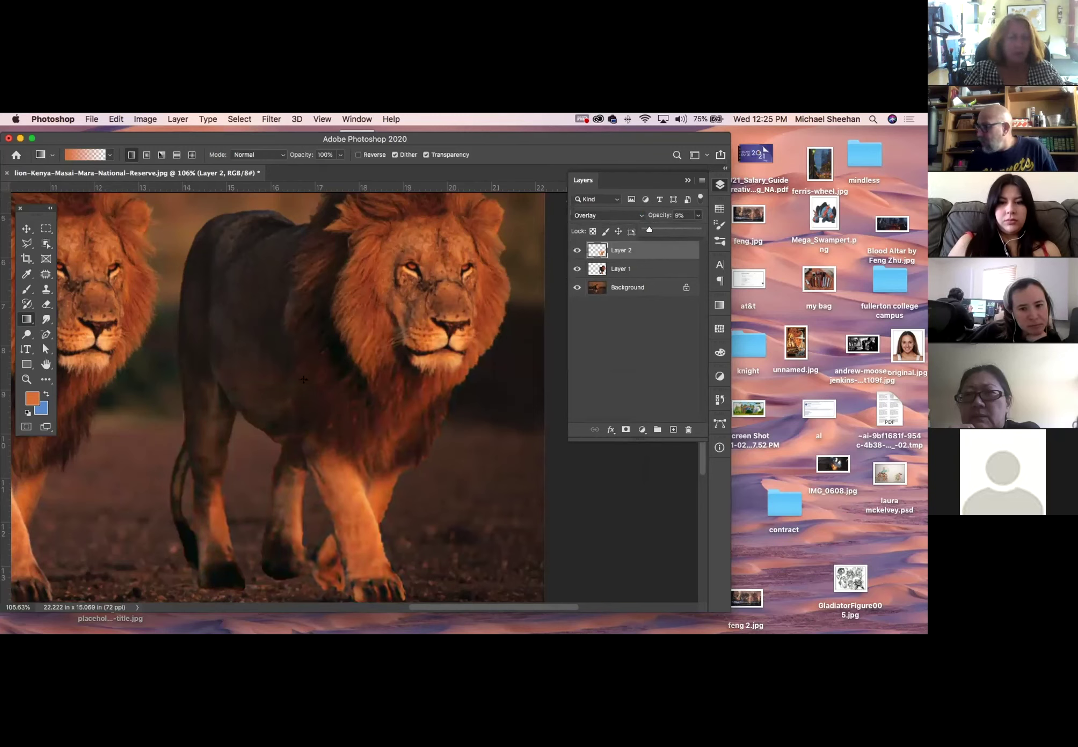
{"action": "left_click", "coordinate": [26, 243]}
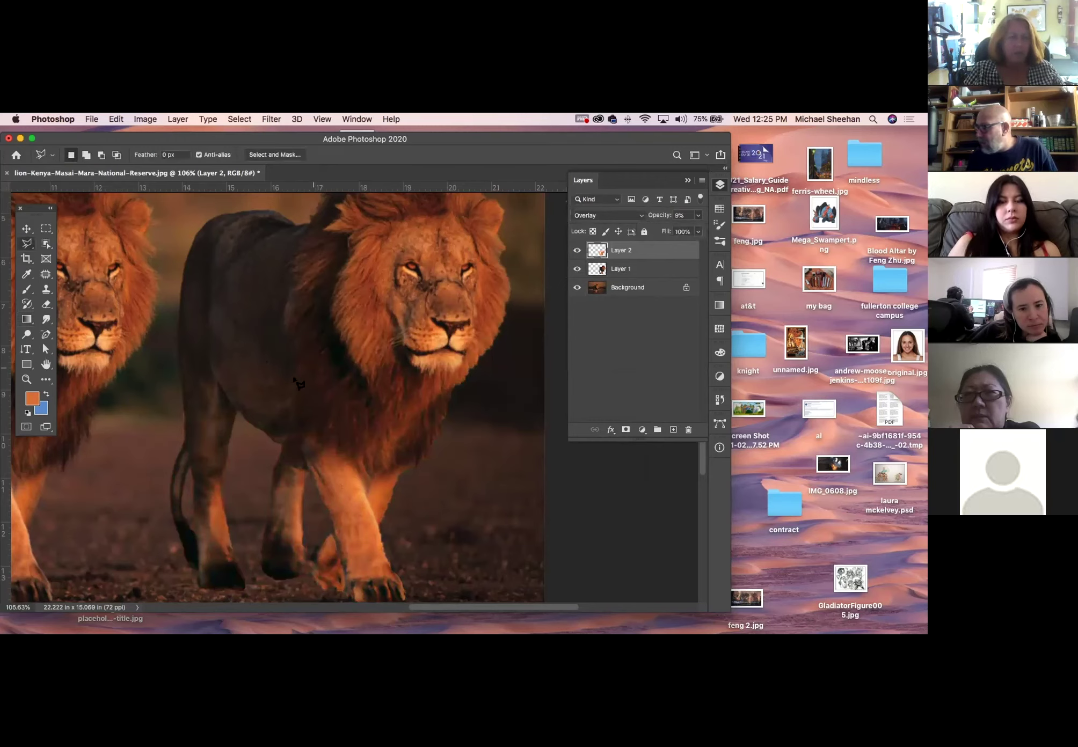
{"action": "left_click", "coordinate": [241, 415]}
{"action": "left_click", "coordinate": [305, 435]}
{"action": "left_click", "coordinate": [280, 400]}
{"action": "left_click", "coordinate": [290, 278]}
{"action": "left_click", "coordinate": [215, 269]}
{"action": "left_click", "coordinate": [204, 343]}
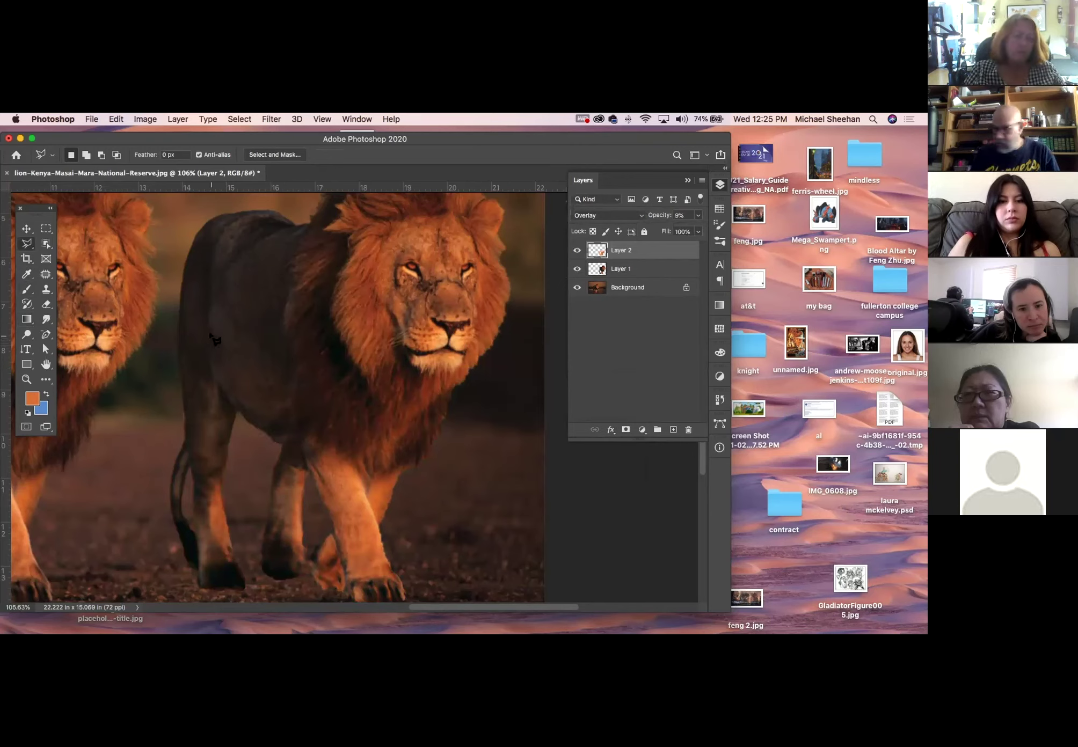
{"action": "key", "text": "super+d"}
Outline the copied lion's belly, flank and lower chest with a closed Polygonal Lasso selection
{"action": "left_click", "coordinate": [209, 279]}
{"action": "left_click", "coordinate": [272, 441]}
{"action": "left_click", "coordinate": [358, 462]}
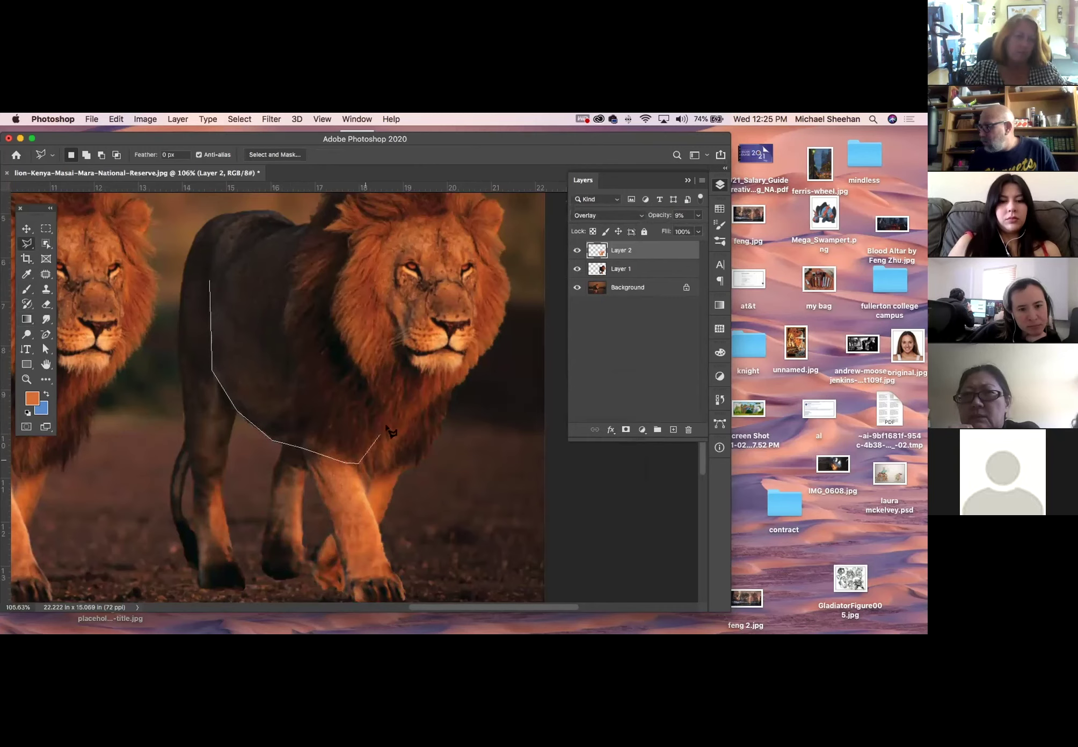
{"action": "left_click", "coordinate": [405, 422]}
{"action": "left_click", "coordinate": [353, 369]}
{"action": "left_click", "coordinate": [320, 288]}
{"action": "left_click", "coordinate": [263, 262]}
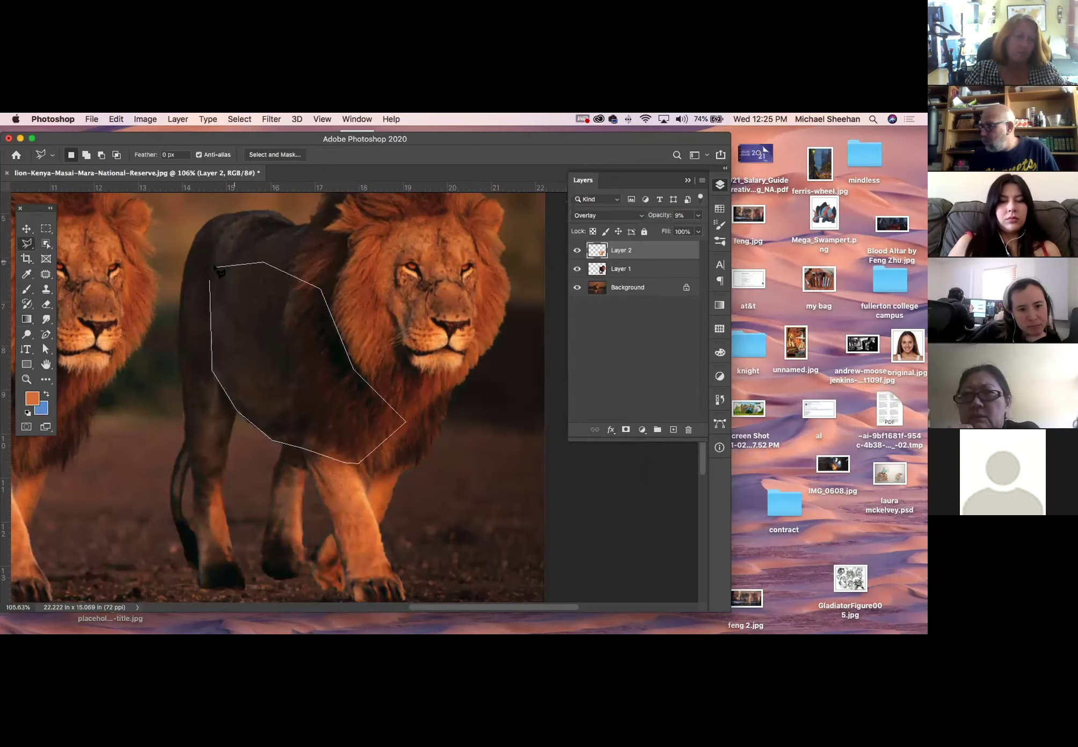
{"action": "left_click", "coordinate": [211, 281]}
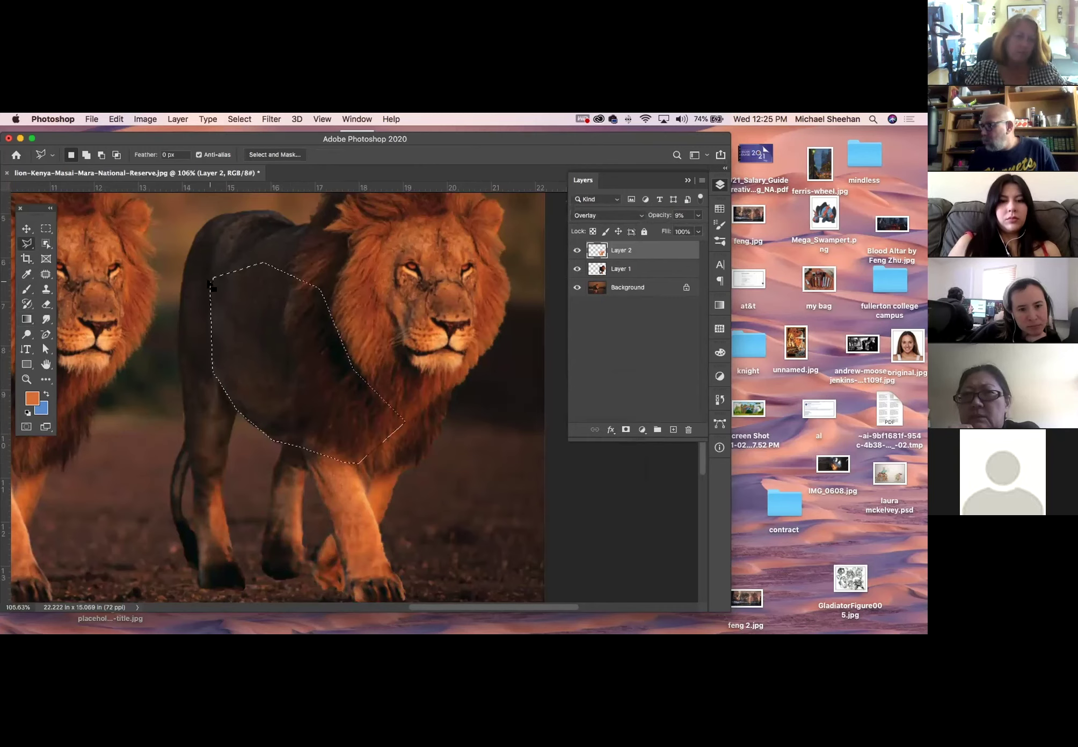
Fill the belly selection on a new layer with an orange-to-transparent gradient rising from the underside to mid-flank, and deselect
{"action": "left_click", "coordinate": [673, 430]}
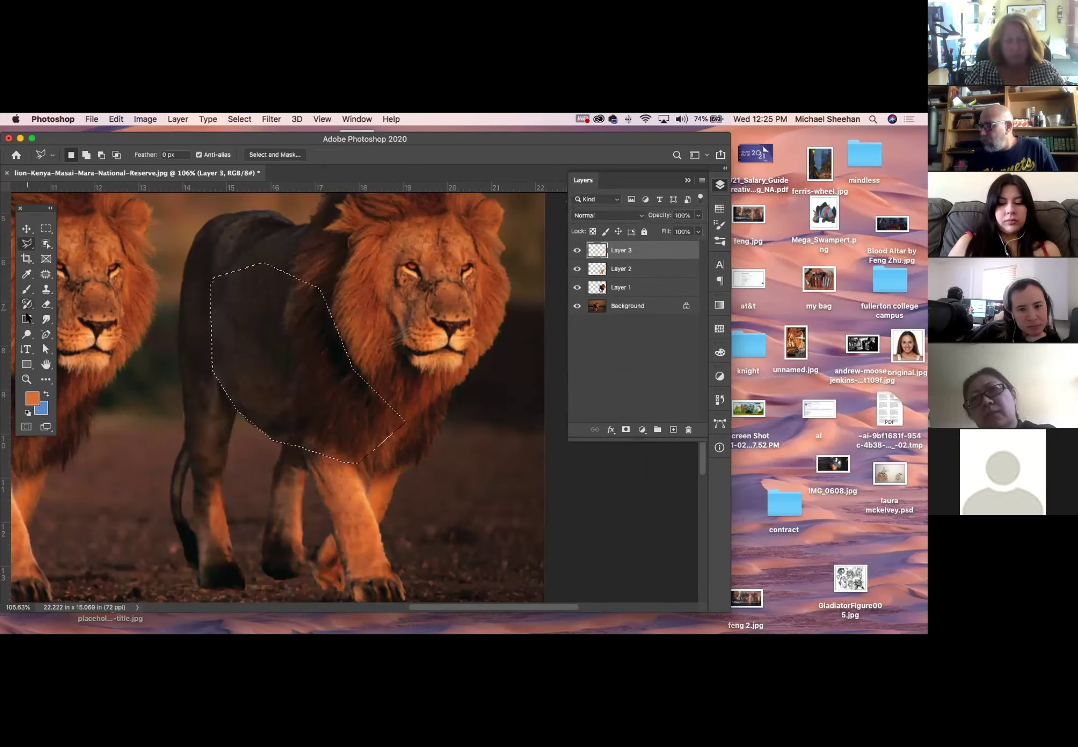
{"action": "key", "text": "g"}
{"action": "left_click_drag", "start_coordinate": [267, 428], "coordinate": [232, 361]}
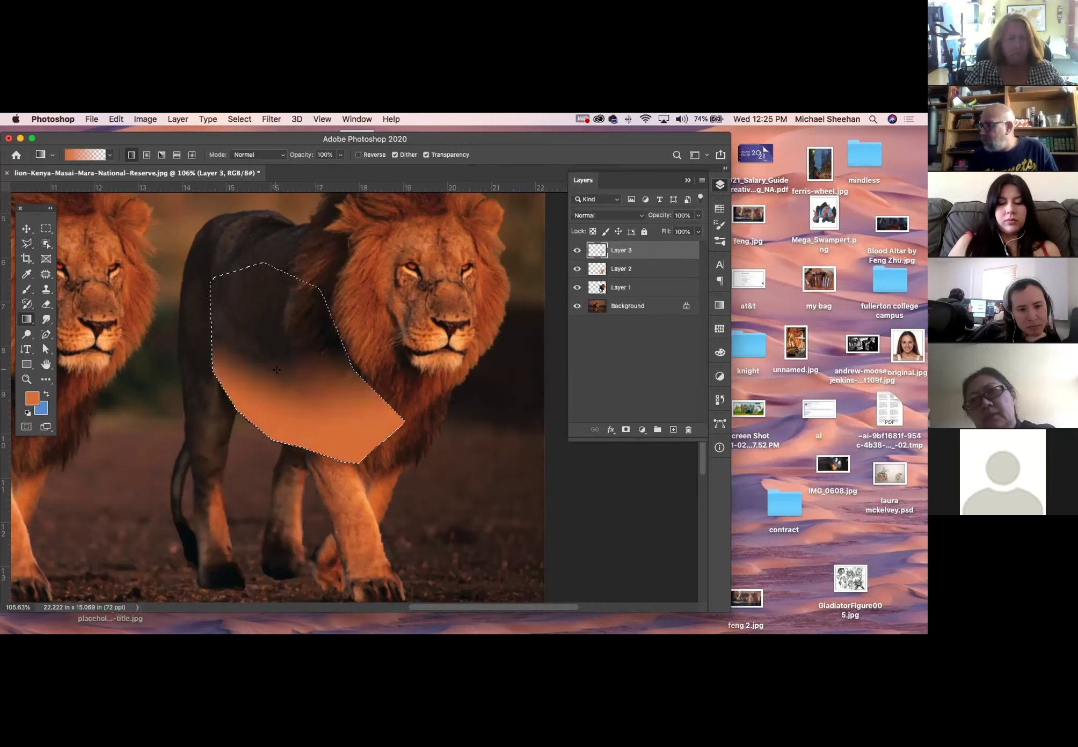
{"action": "key", "text": "ctrl+d"}
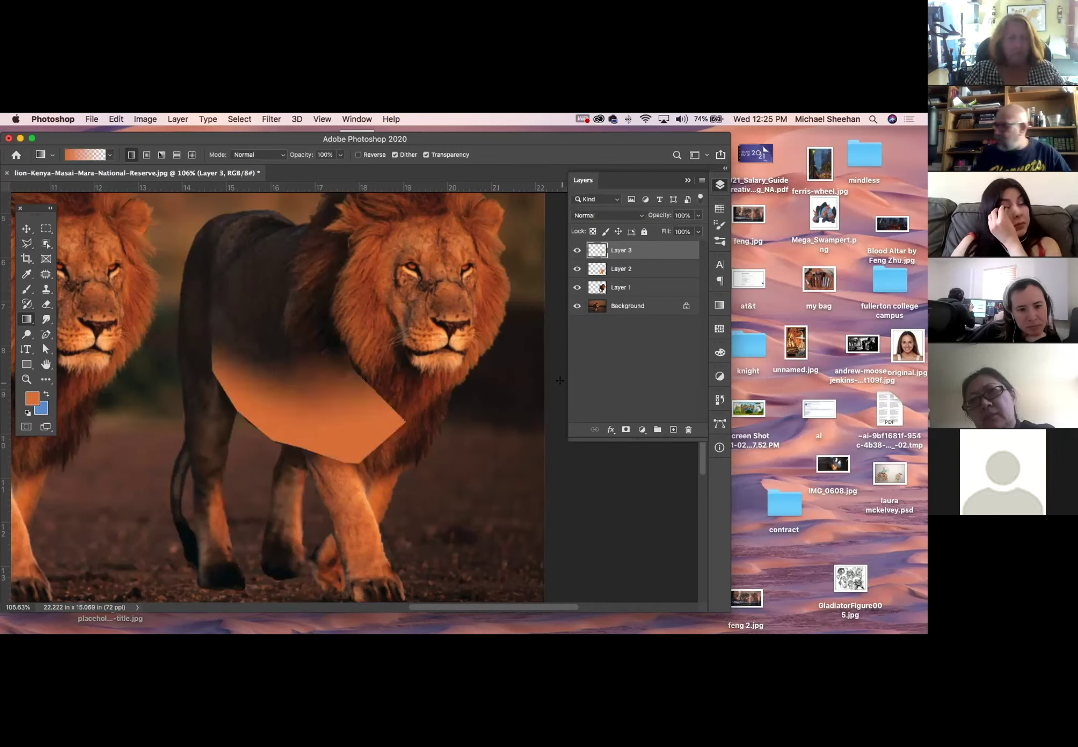
Set Layer 3's blend mode to Screen and its opacity to 25%
{"action": "left_click", "coordinate": [608, 215]}
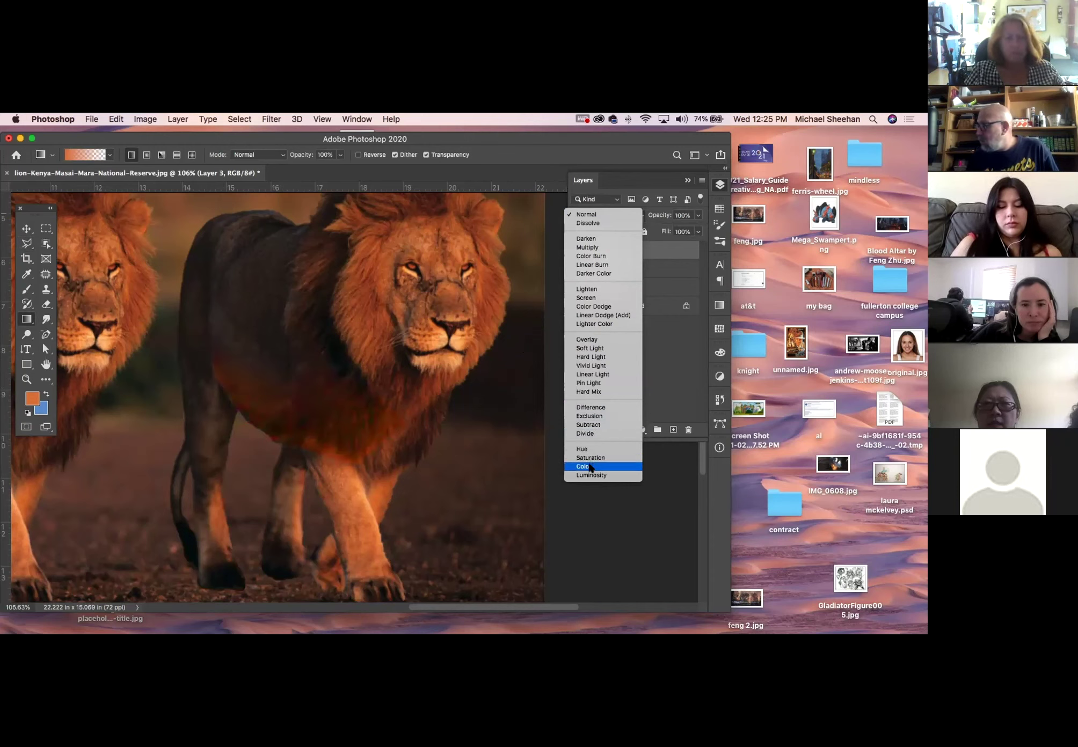
{"action": "left_click", "coordinate": [597, 297]}
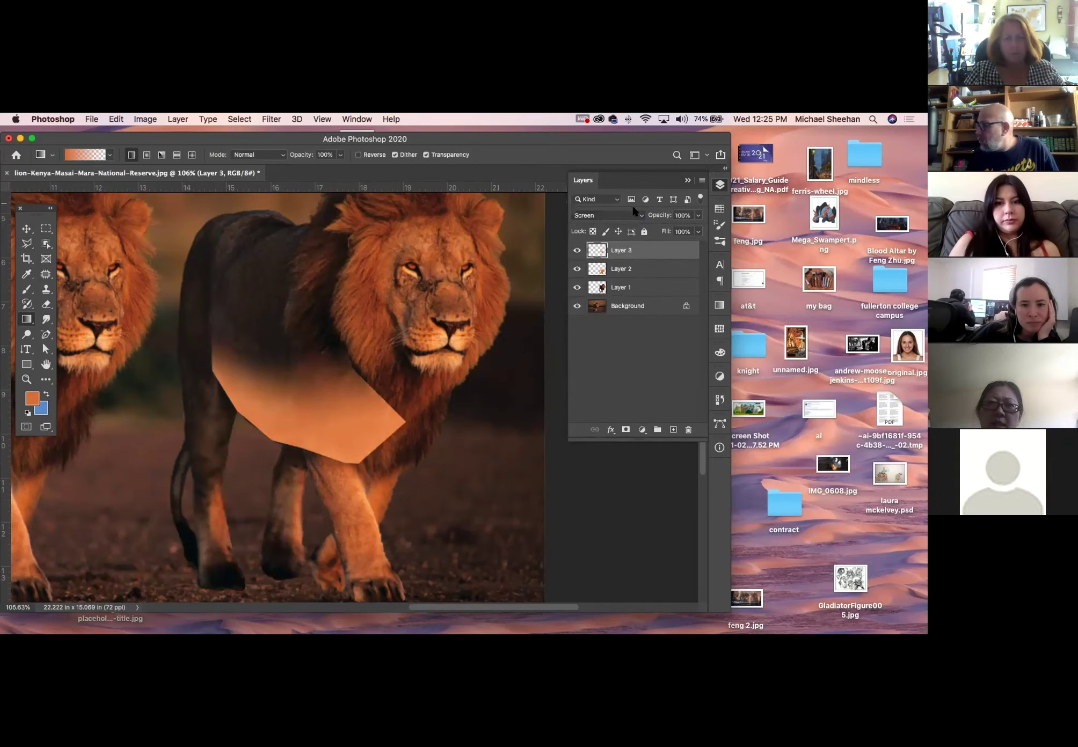
{"action": "left_click", "coordinate": [698, 215]}
{"action": "left_click_drag", "start_coordinate": [676, 230], "coordinate": [656, 230]}
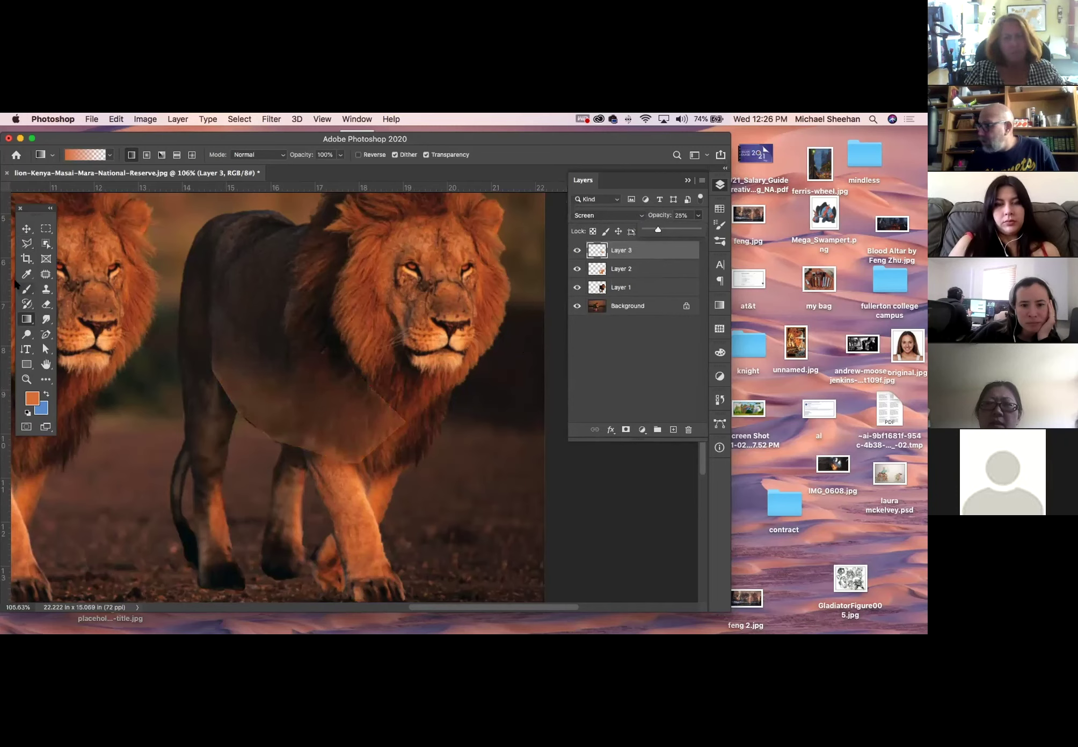
Soften the hard edges of the belly glow on Layer 3 using the Eraser at size 50 and 31% opacity
{"action": "left_click", "coordinate": [47, 305]}
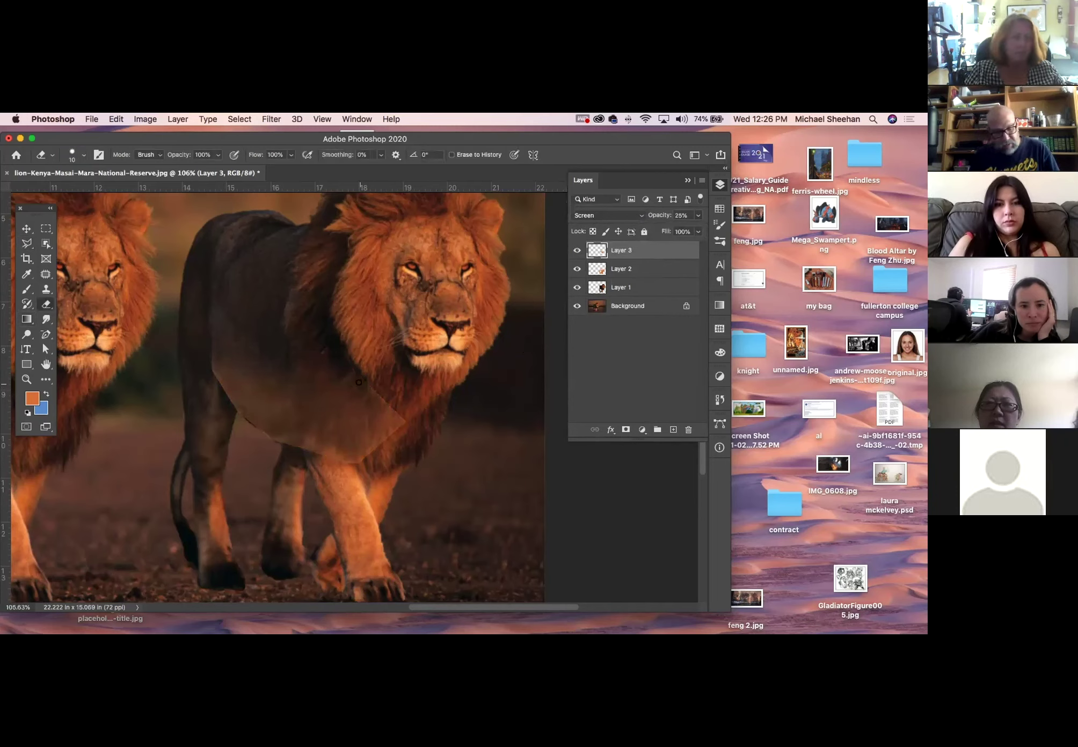
{"action": "key", "text": "bracketright"}
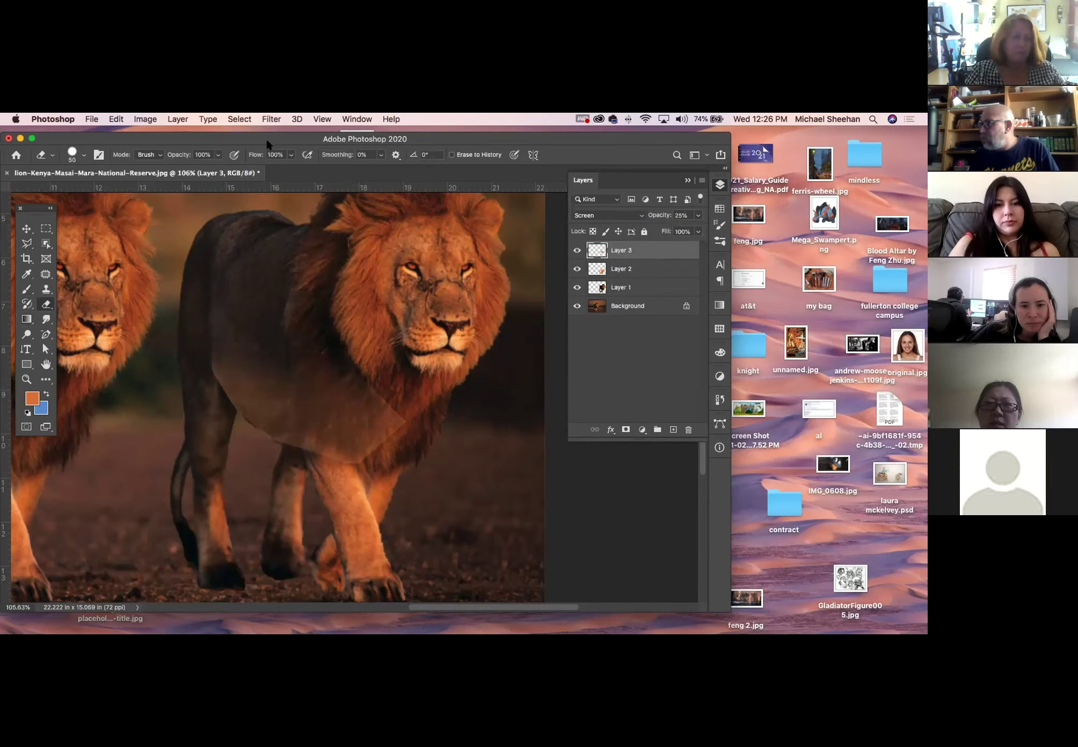
{"action": "left_click", "coordinate": [218, 155]}
{"action": "left_click_drag", "start_coordinate": [218, 170], "coordinate": [181, 170]}
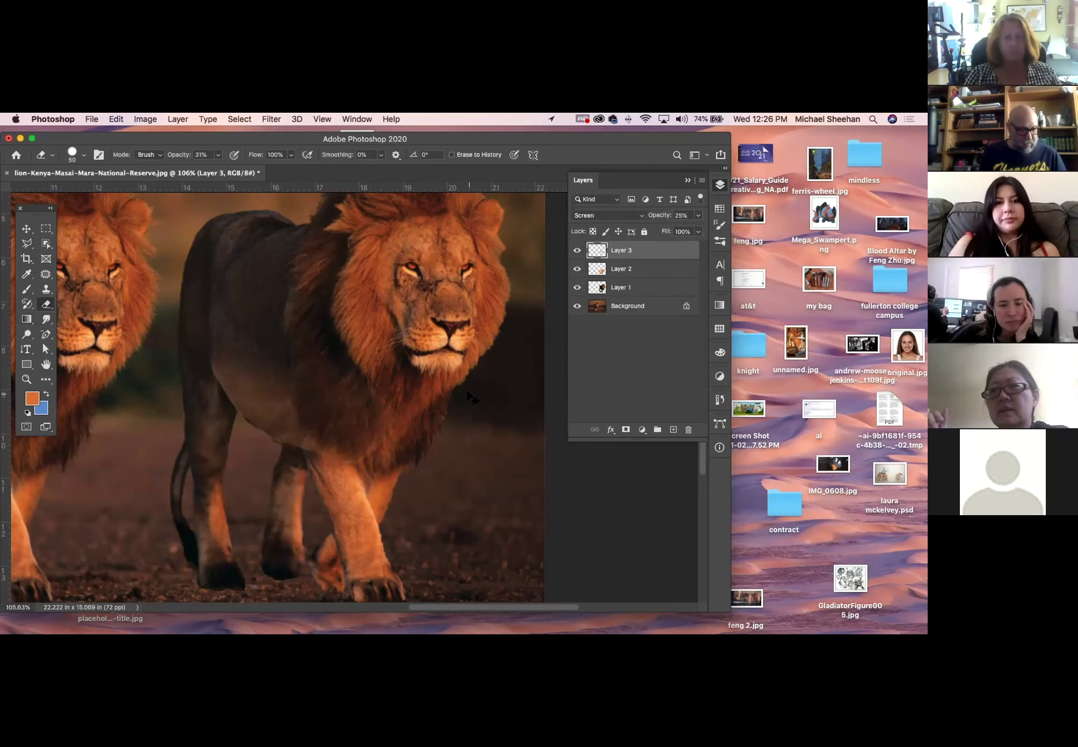
Adjust Layer 3's Hue/Saturation to hue -6, saturation +43 and lightness -9
{"action": "key", "text": "super+minus"}
{"action": "key", "text": "super+minus"}
{"action": "key", "text": "super+minus"}
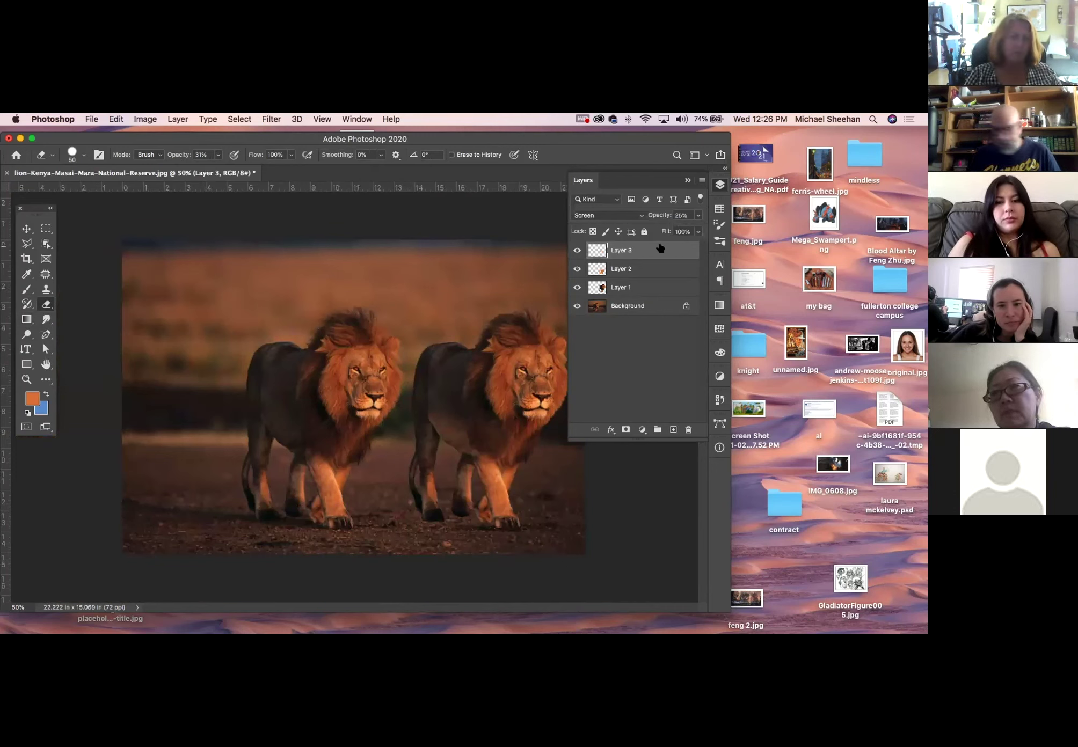
{"action": "key", "text": "super+u"}
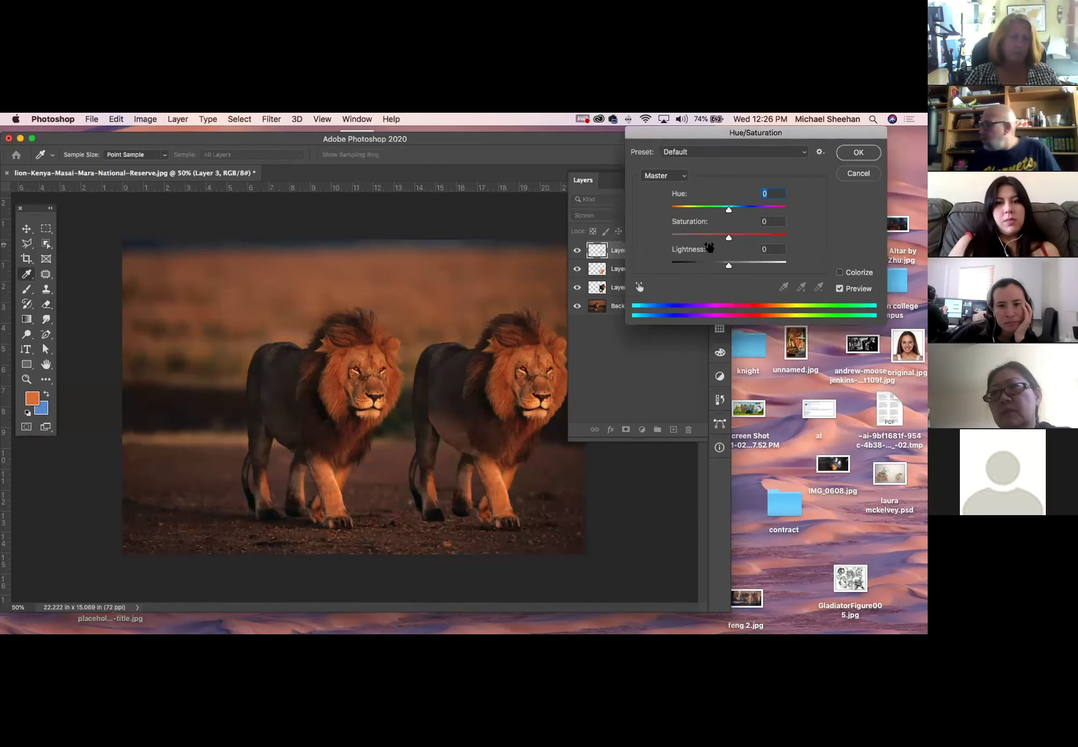
{"action": "left_click_drag", "start_coordinate": [728, 238], "coordinate": [723, 267]}
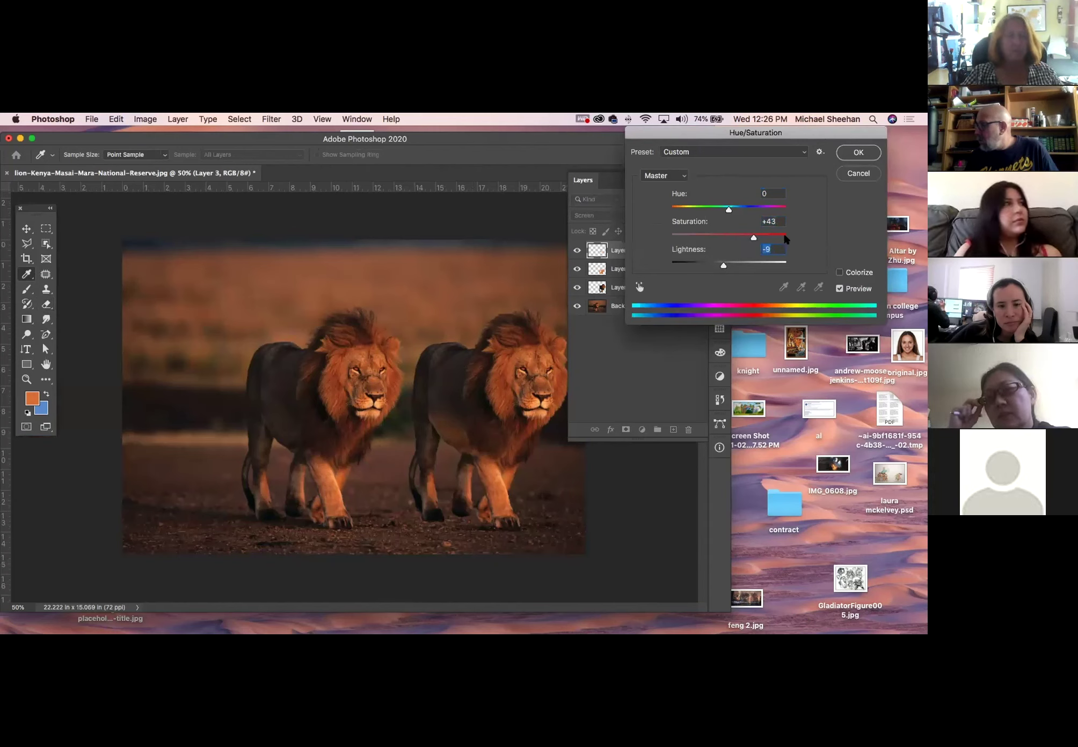
{"action": "mouse_move", "coordinate": [728, 209]}
{"action": "left_mouse_down"}
{"action": "mouse_move", "coordinate": [713, 211]}
{"action": "mouse_move", "coordinate": [725, 211]}
{"action": "left_mouse_up"}
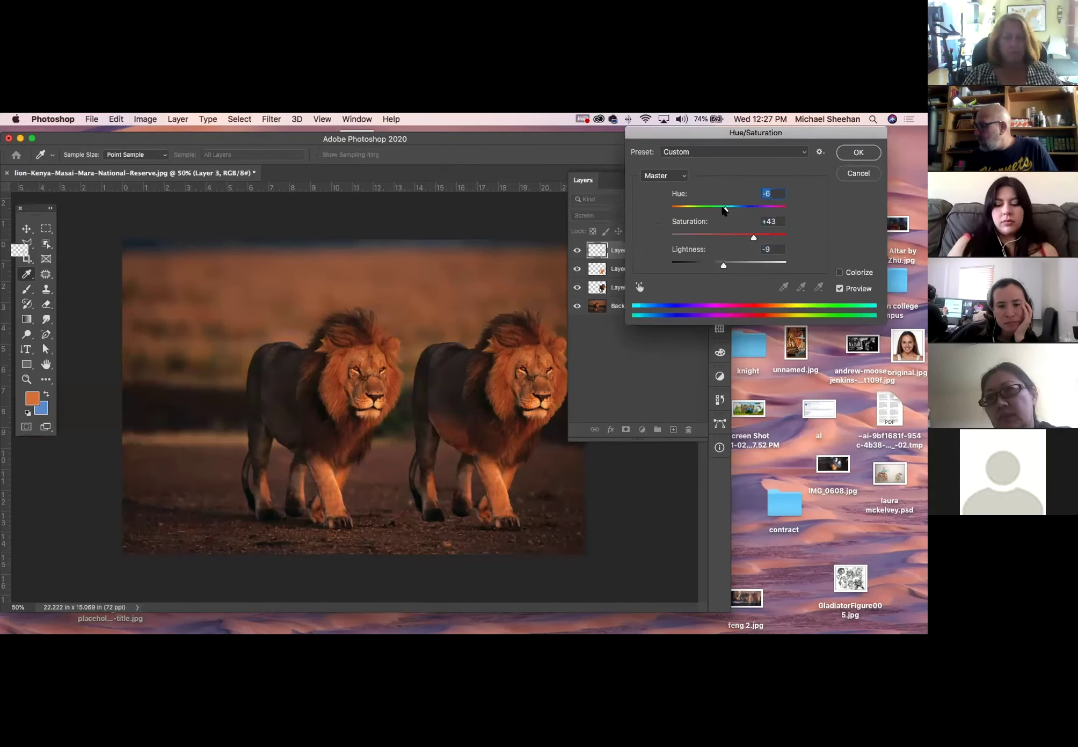
{"action": "left_click", "coordinate": [858, 153]}
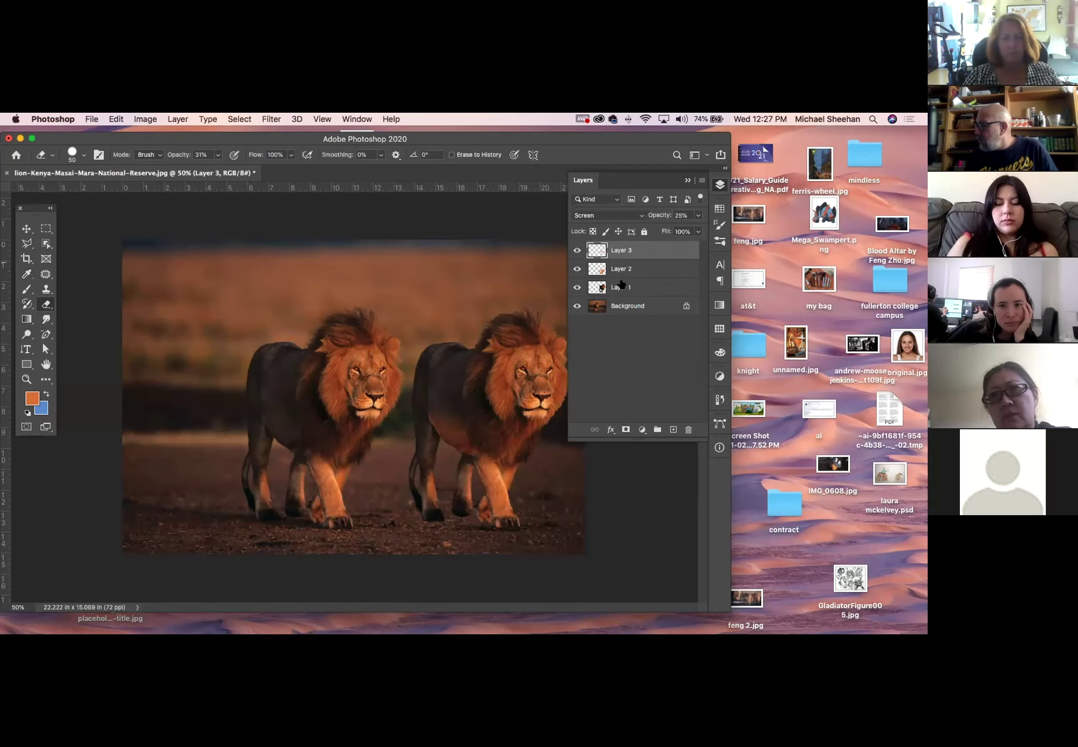
{"action": "left_click", "coordinate": [717, 185]}
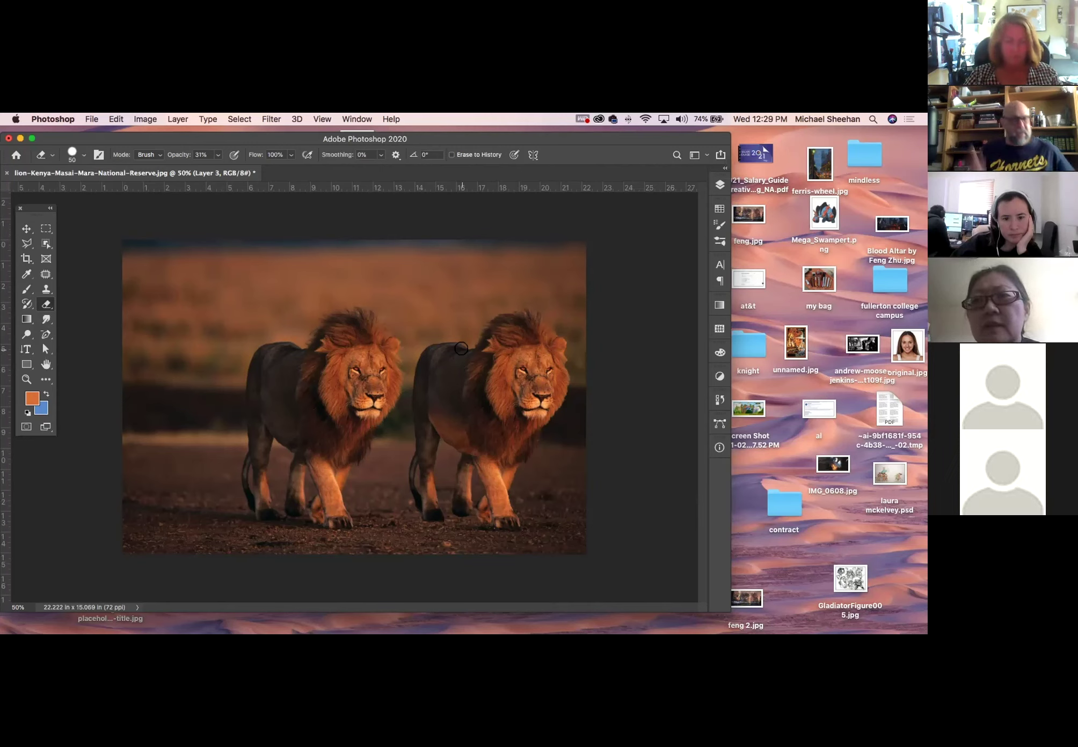
{"action": "key", "text": "super+minus"}
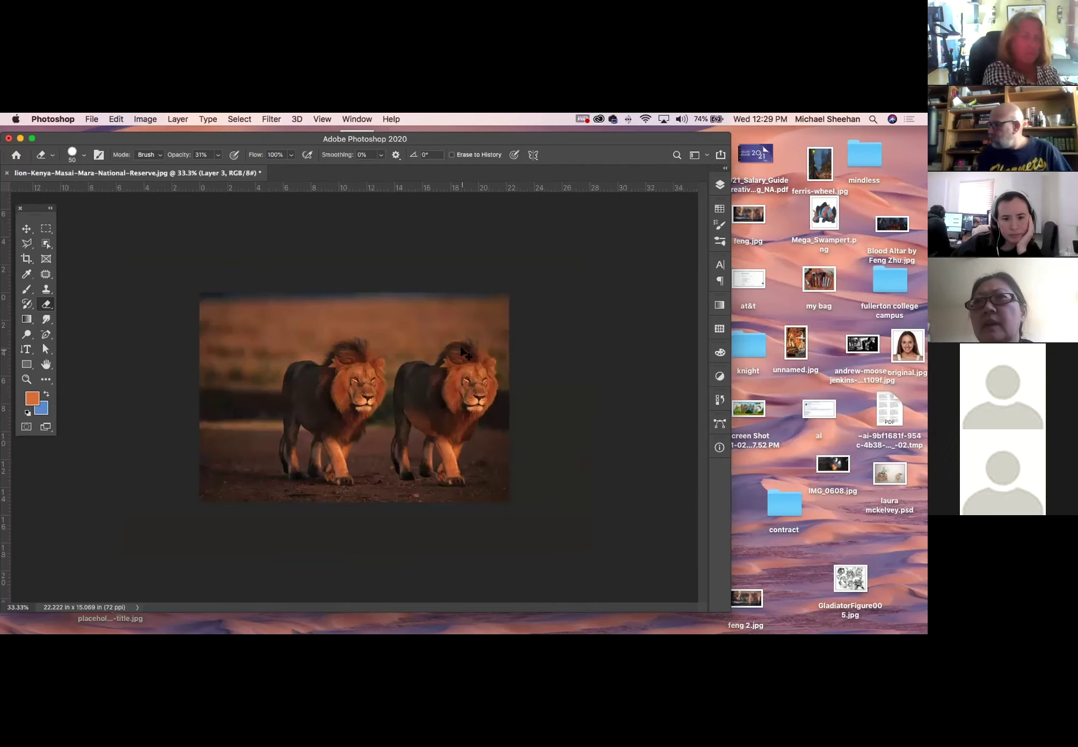
{"action": "left_click", "coordinate": [27, 229]}
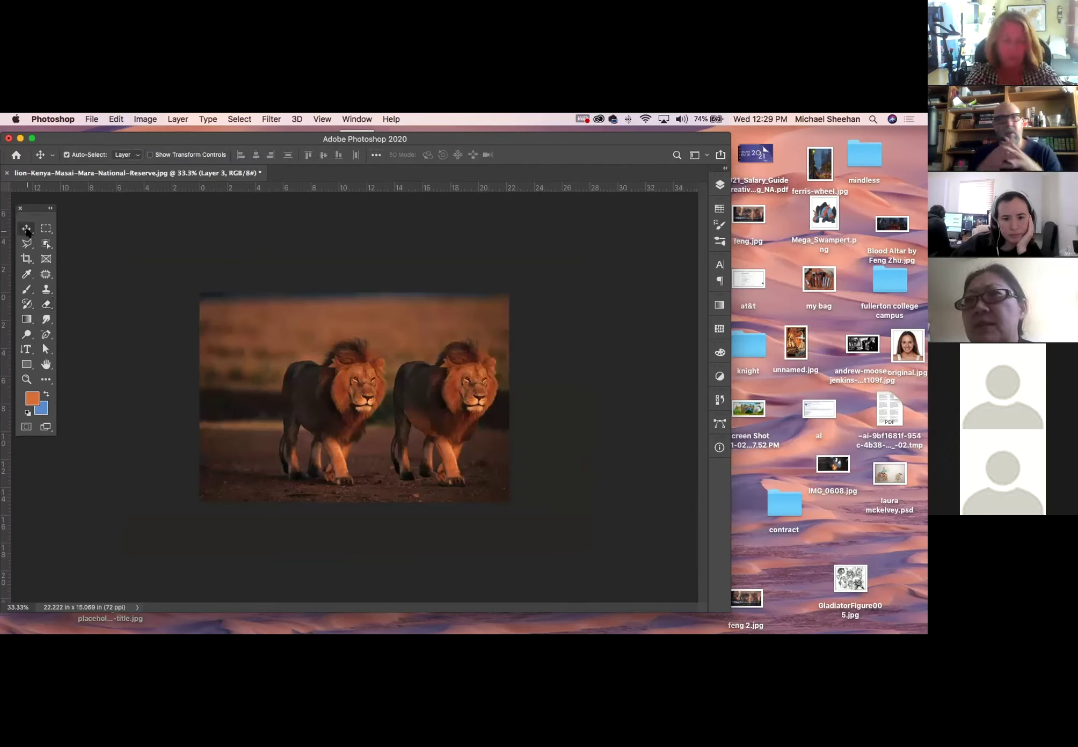
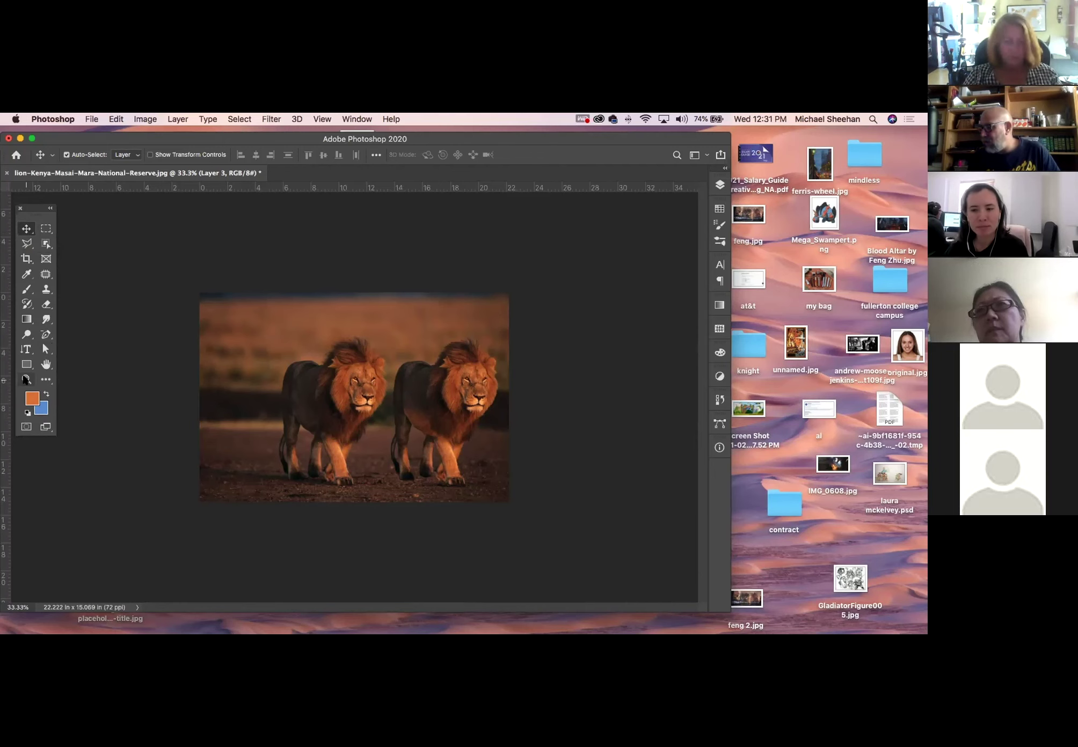
{"action": "left_click_drag", "start_coordinate": [355, 397], "coordinate": [473, 394]}
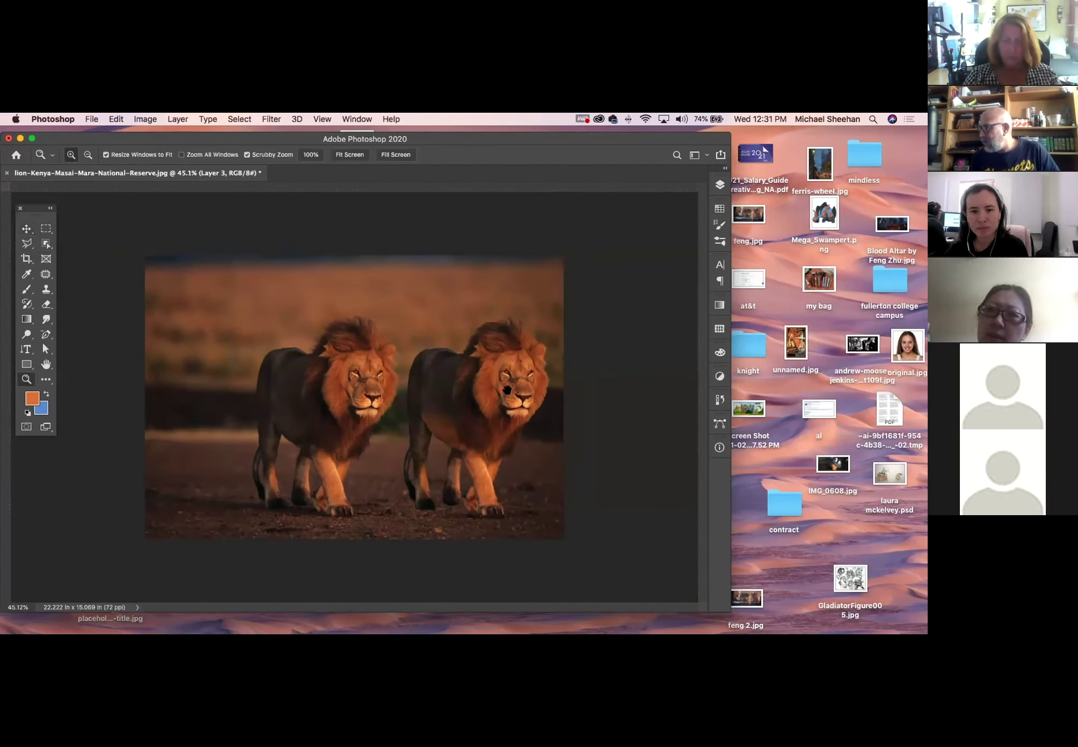
{"action": "left_click", "coordinate": [23, 230]}
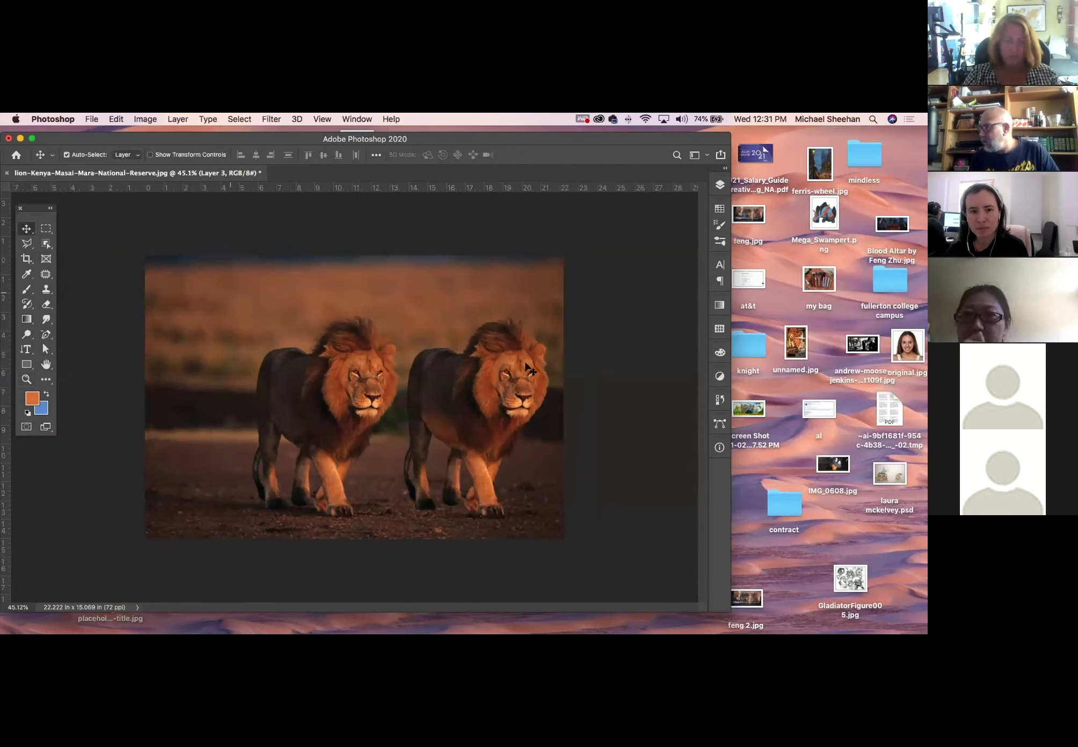
Load the copied lion's outline from Layer 1 as a selection and add an empty layer directly above Layer 1
{"action": "left_click", "coordinate": [720, 185]}
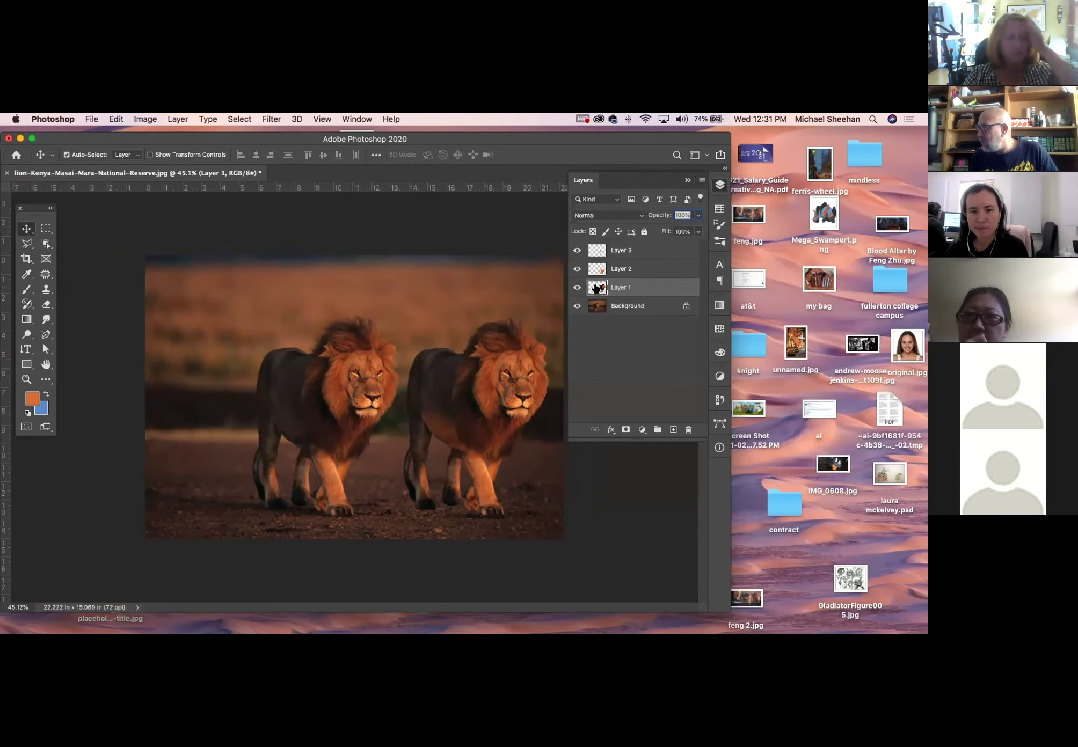
{"action": "left_click", "coordinate": [597, 288], "text": "alt"}
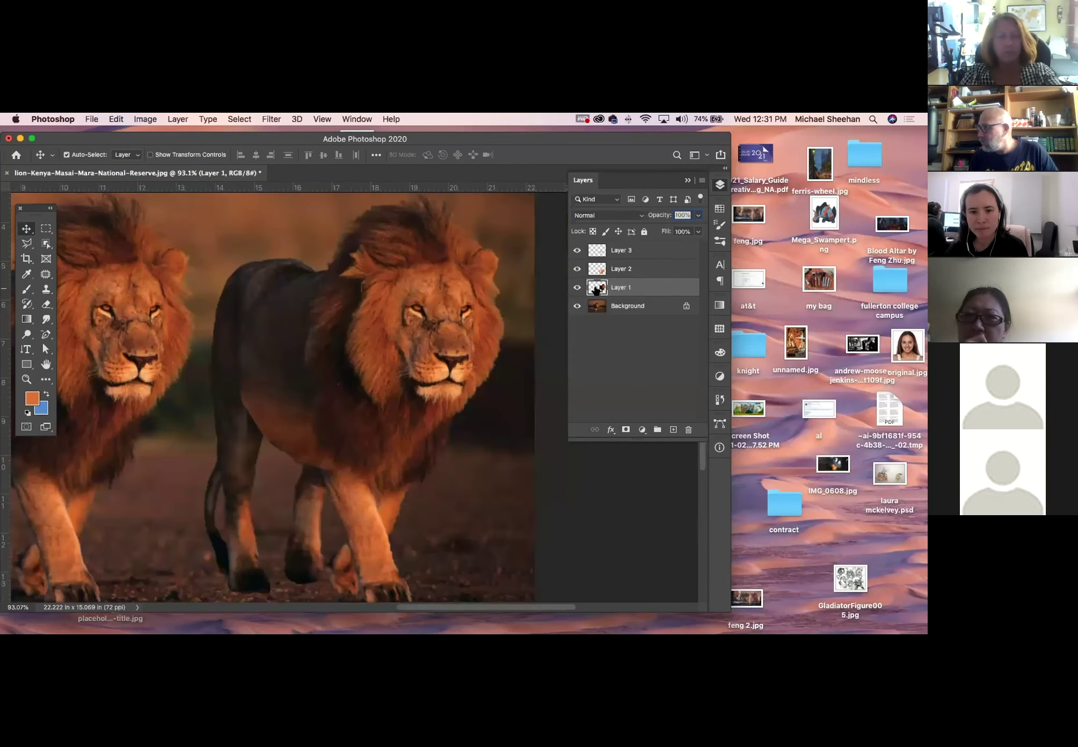
{"action": "left_click", "coordinate": [600, 290], "text": "super"}
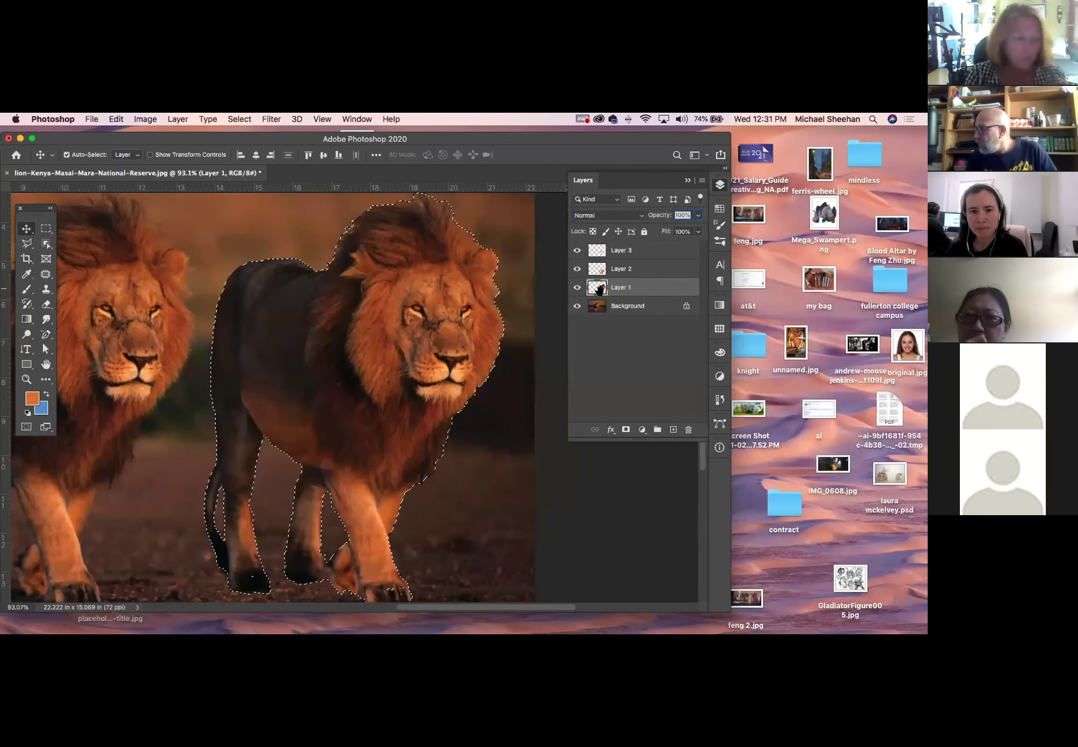
{"action": "left_click", "coordinate": [673, 430]}
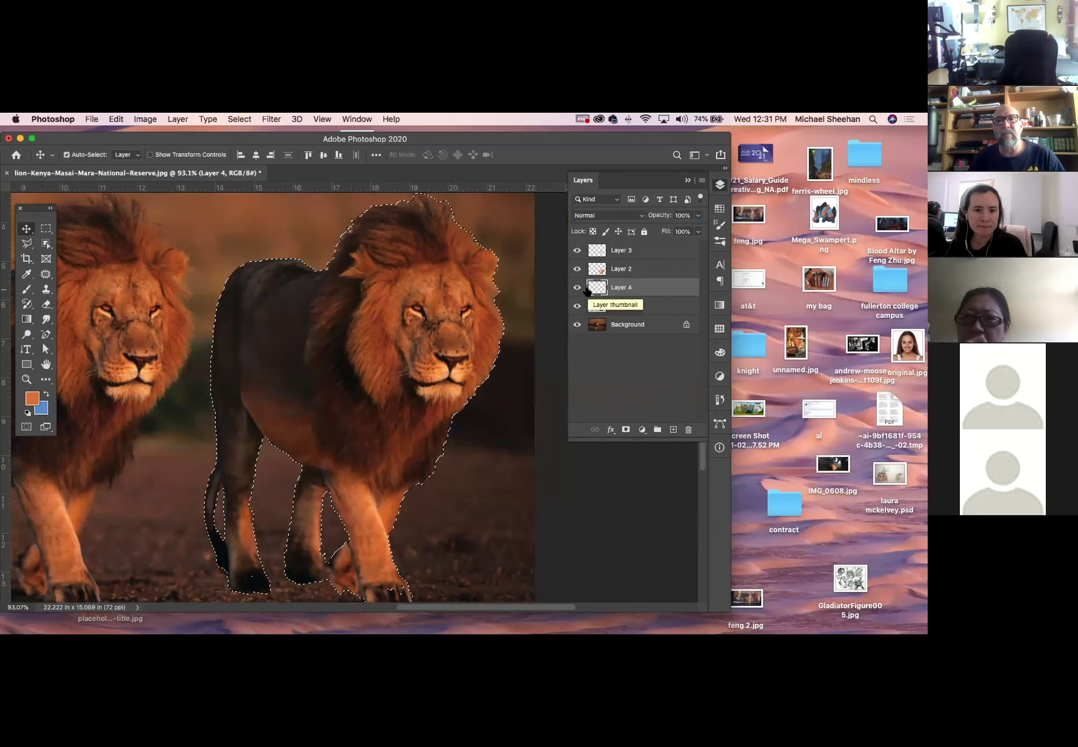
Fill the lion selection on Layer 4 with a medium gray from the Grayscale swatches, and deselect
{"action": "left_click", "coordinate": [718, 209]}
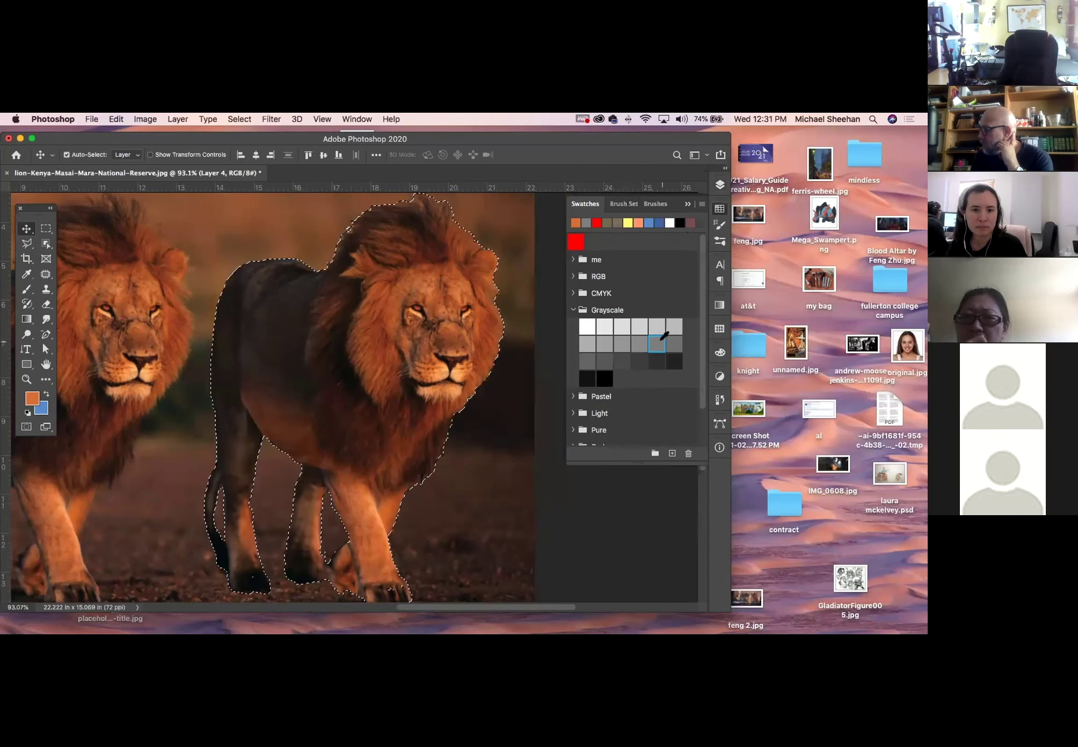
{"action": "left_click", "coordinate": [655, 341]}
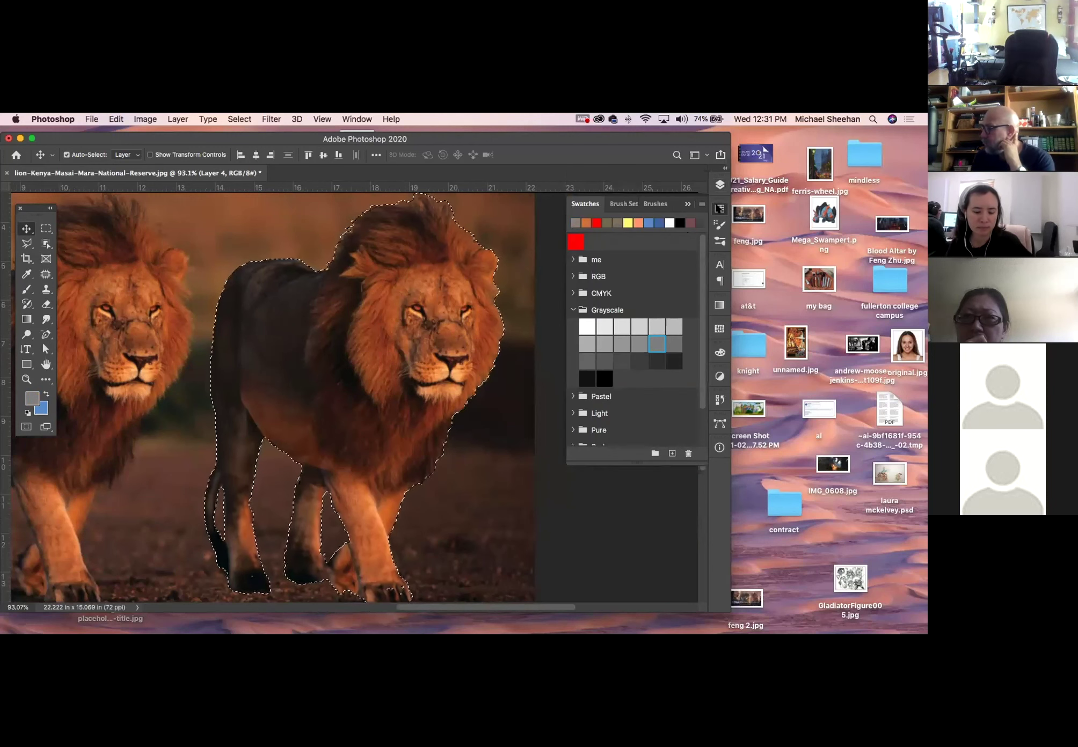
{"action": "left_click", "coordinate": [719, 208]}
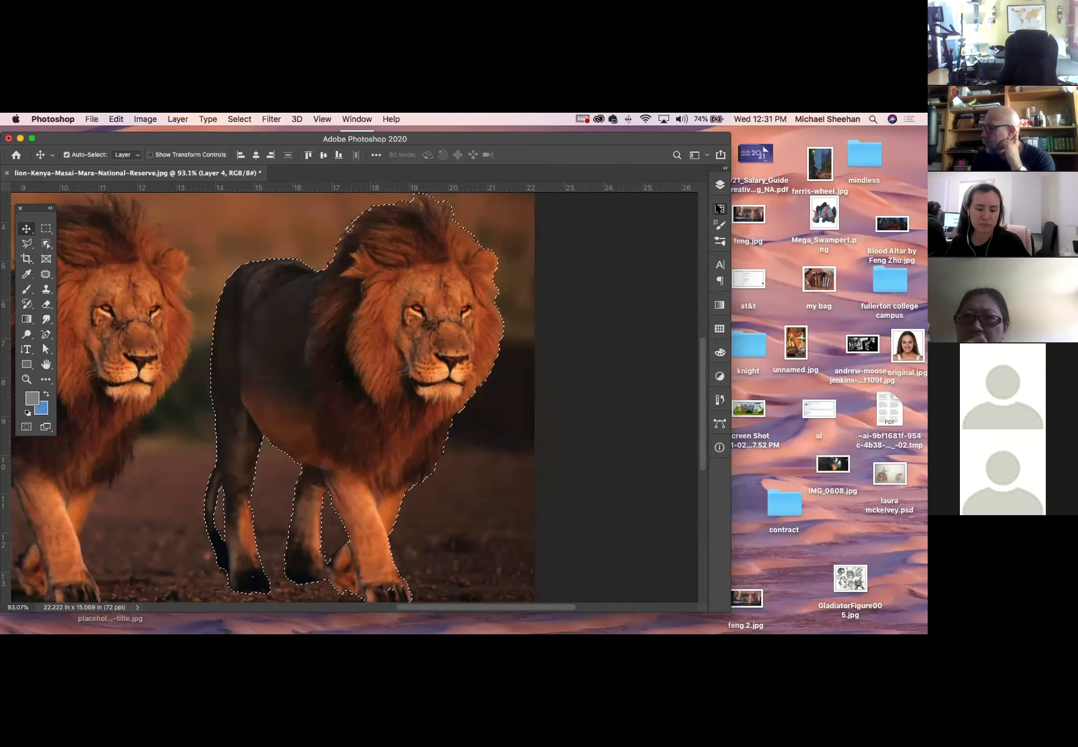
{"action": "left_click", "coordinate": [117, 118]}
{"action": "left_click", "coordinate": [122, 119]}
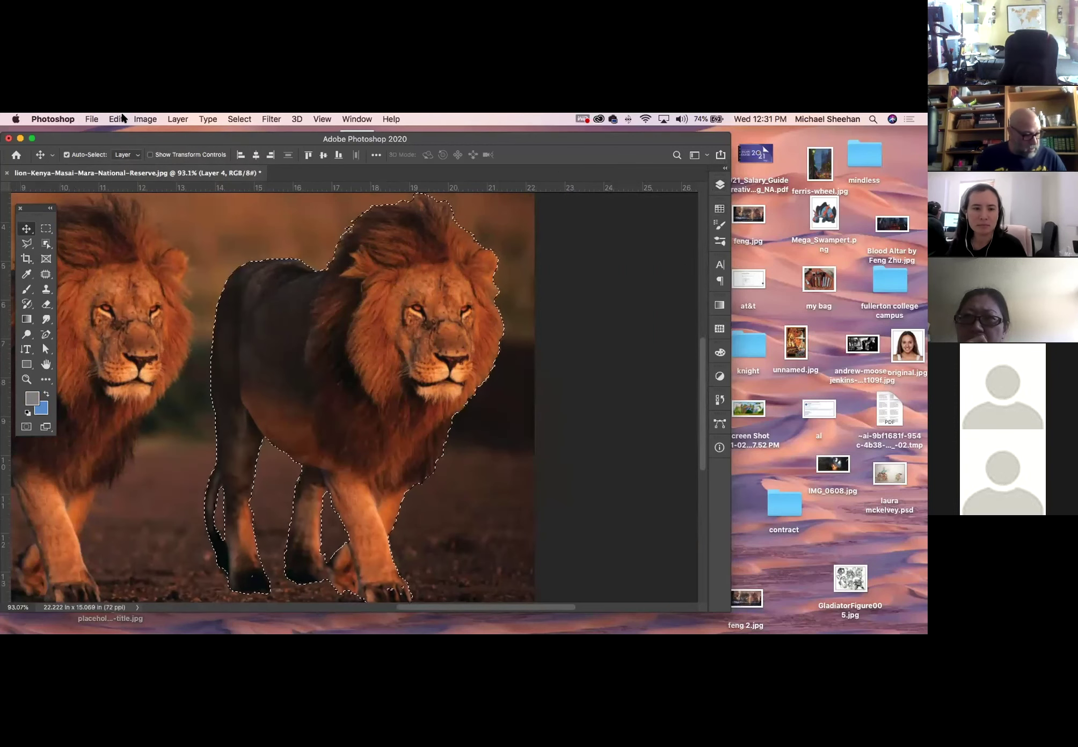
{"action": "key", "text": "alt+BackSpace"}
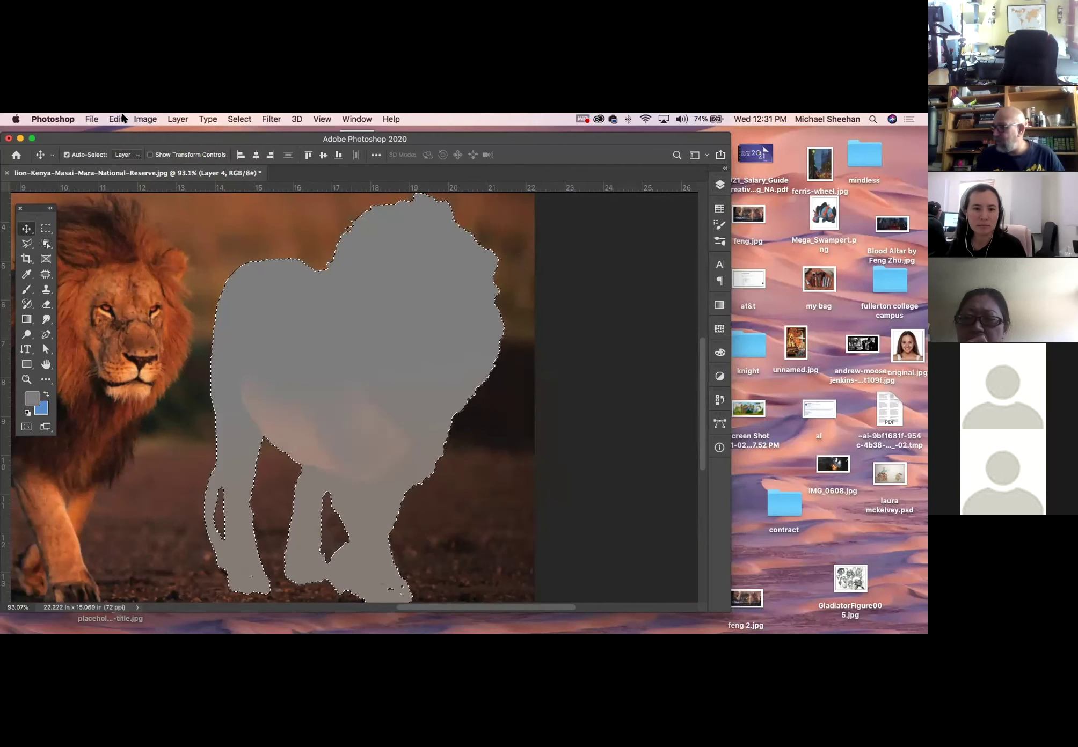
{"action": "key", "text": "super+d"}
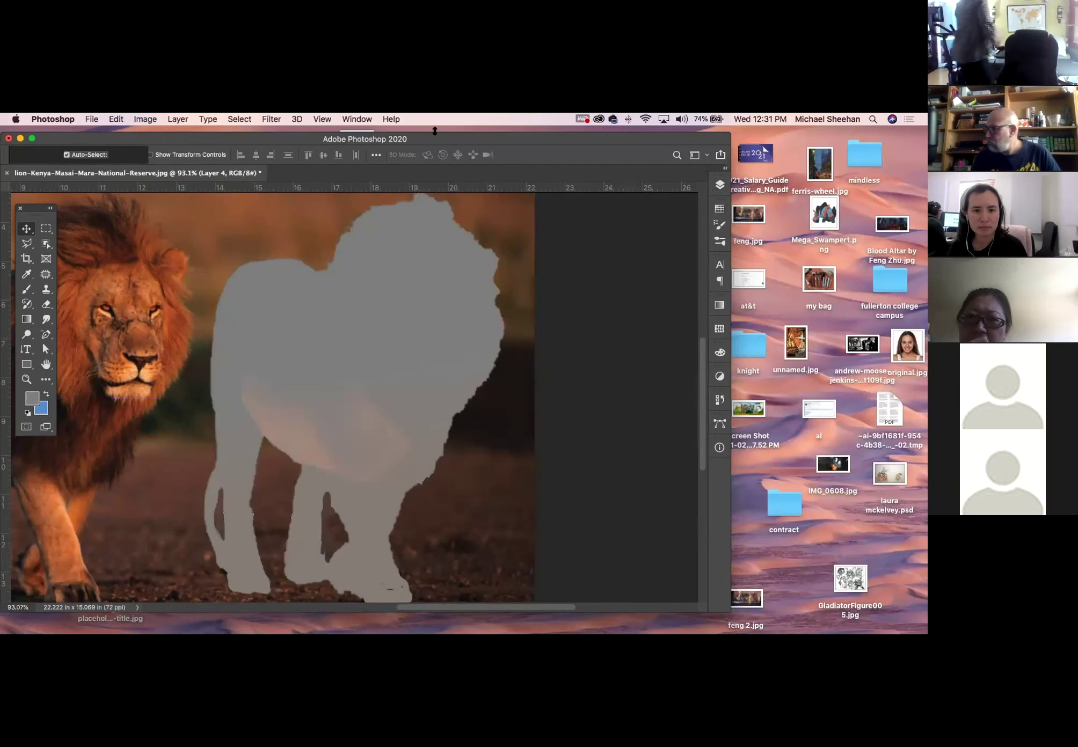
Try skewing the gray lion silhouette on Layer 4 sideways, and undo the skew
{"action": "key", "text": "super+minus"}
{"action": "key", "text": "super+minus"}
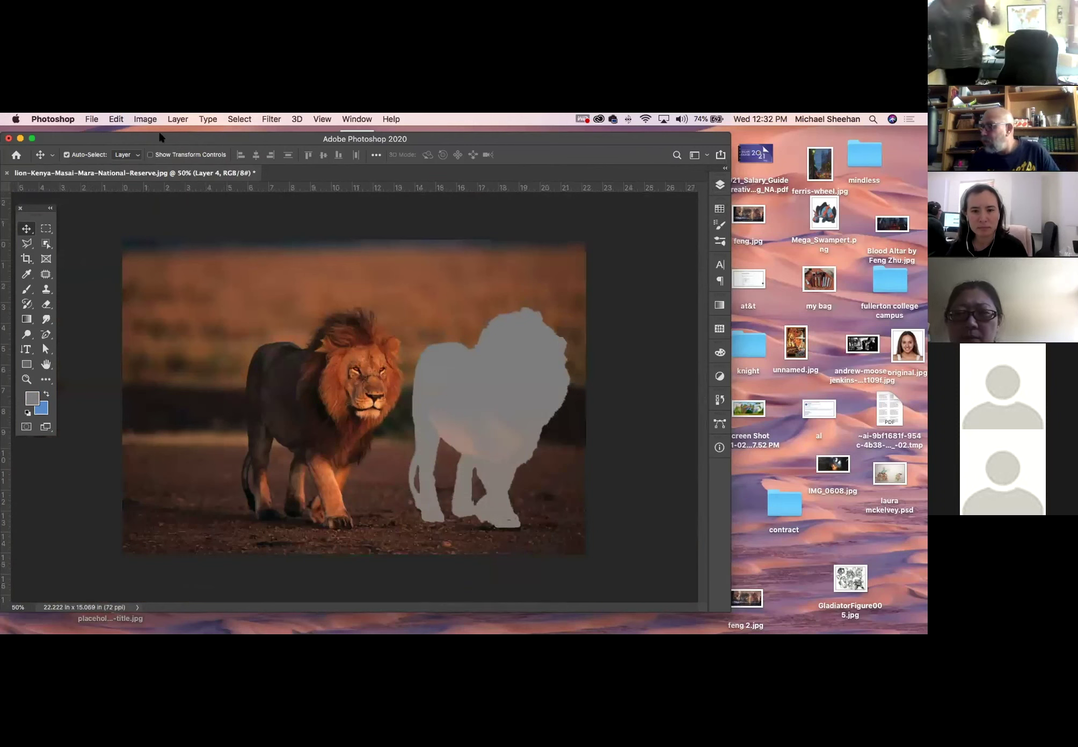
{"action": "left_click", "coordinate": [113, 119]}
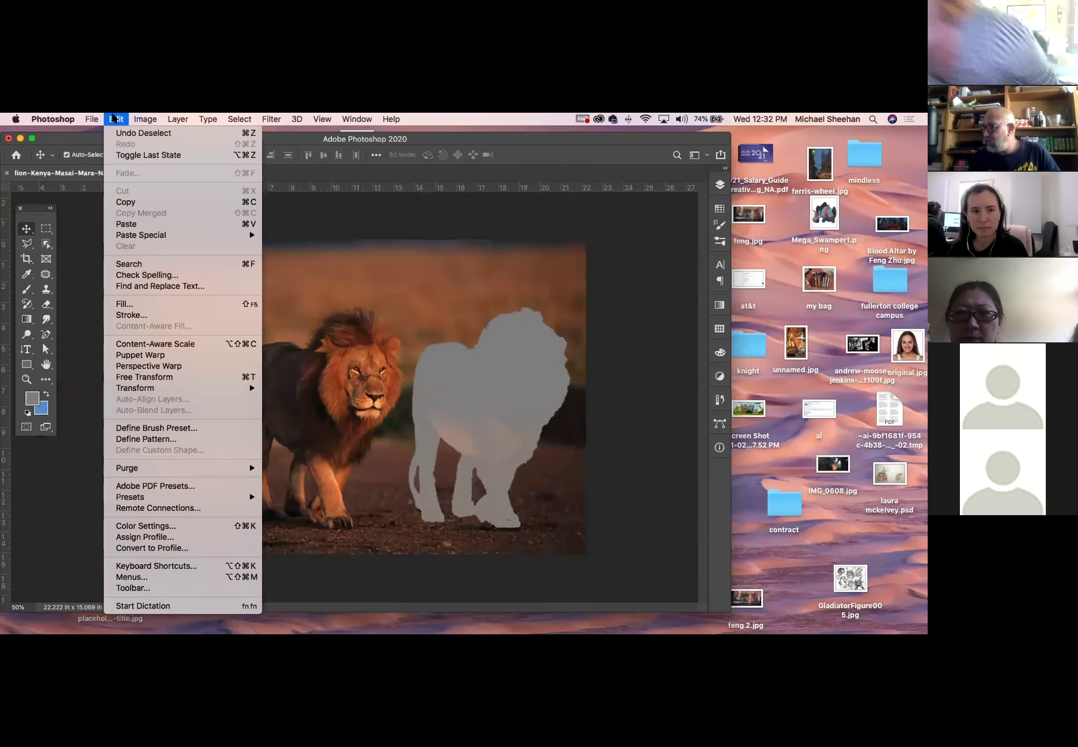
{"action": "mouse_move", "coordinate": [146, 389]}
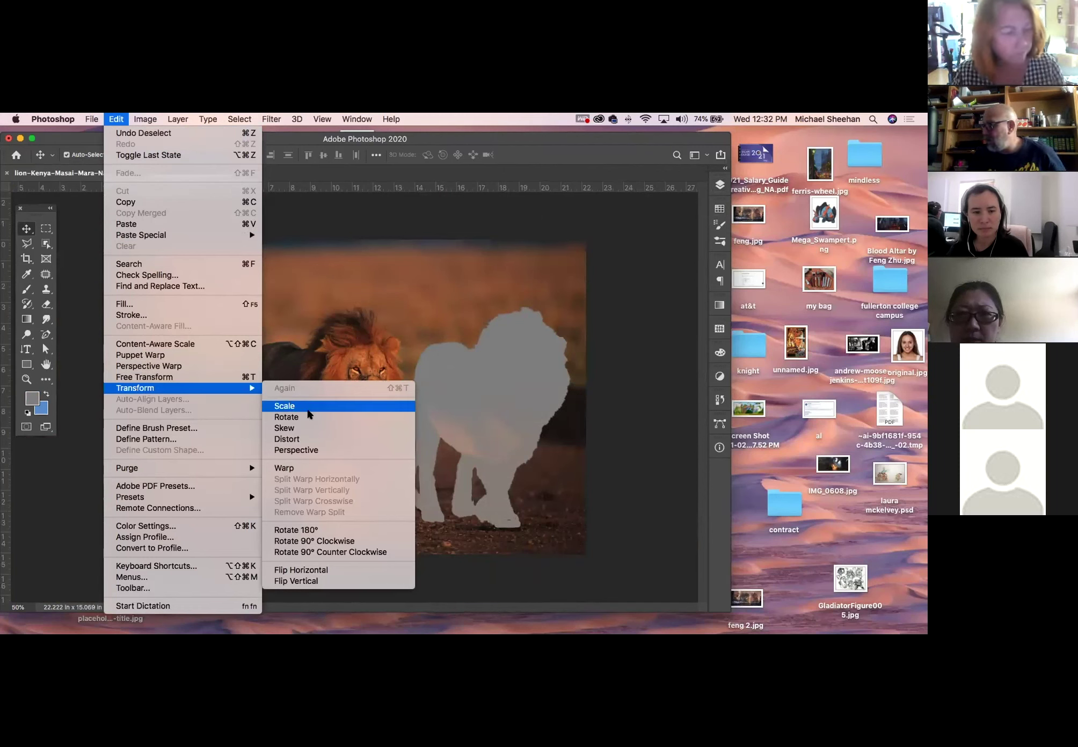
{"action": "left_click", "coordinate": [306, 427]}
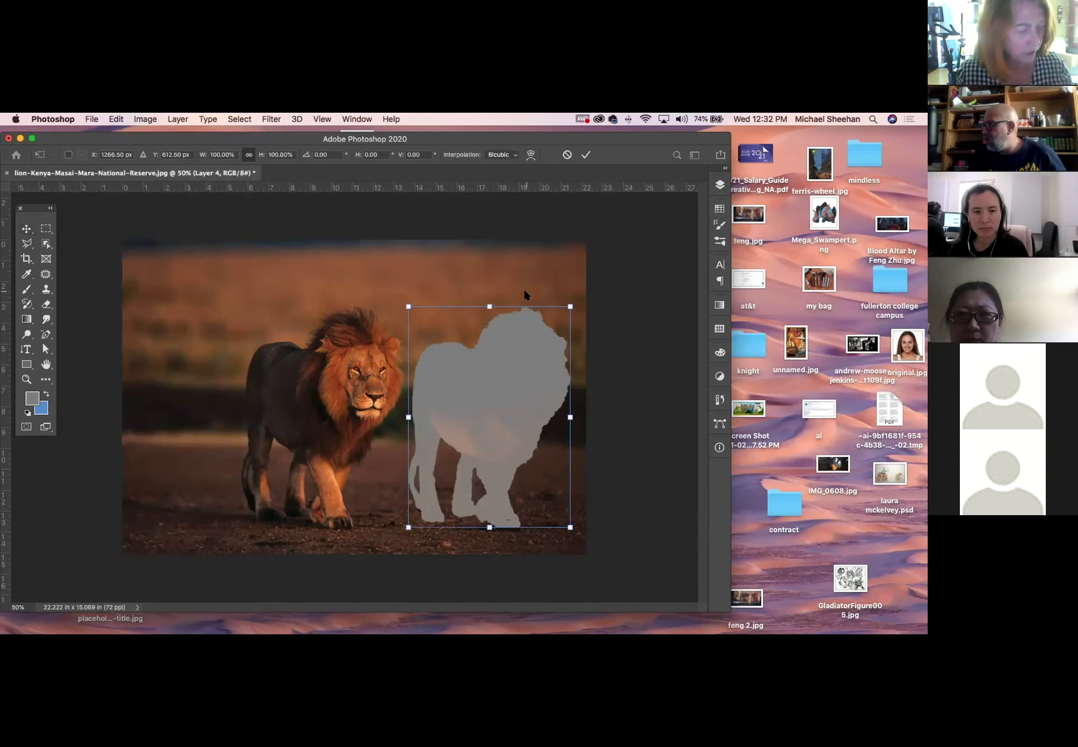
{"action": "left_click_drag", "start_coordinate": [486, 309], "coordinate": [692, 315]}
{"action": "key", "text": "super+z"}
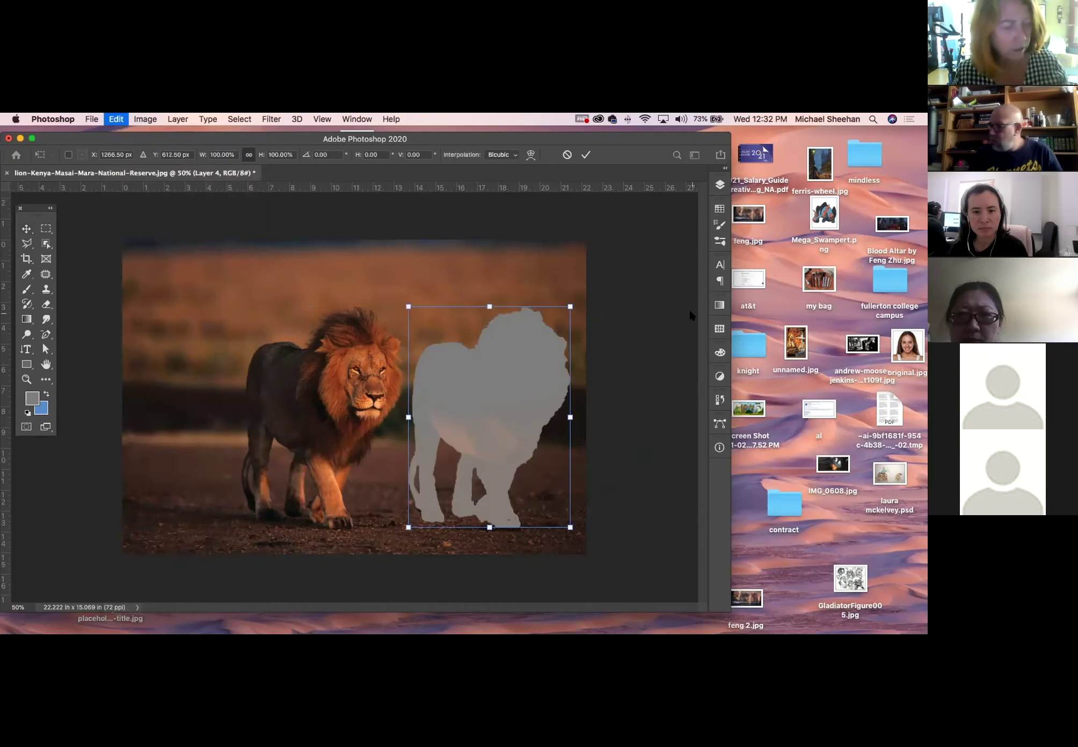
Try a Perspective transform that widens the base of the gray silhouette on Layer 4, and undo it
{"action": "left_click", "coordinate": [114, 118]}
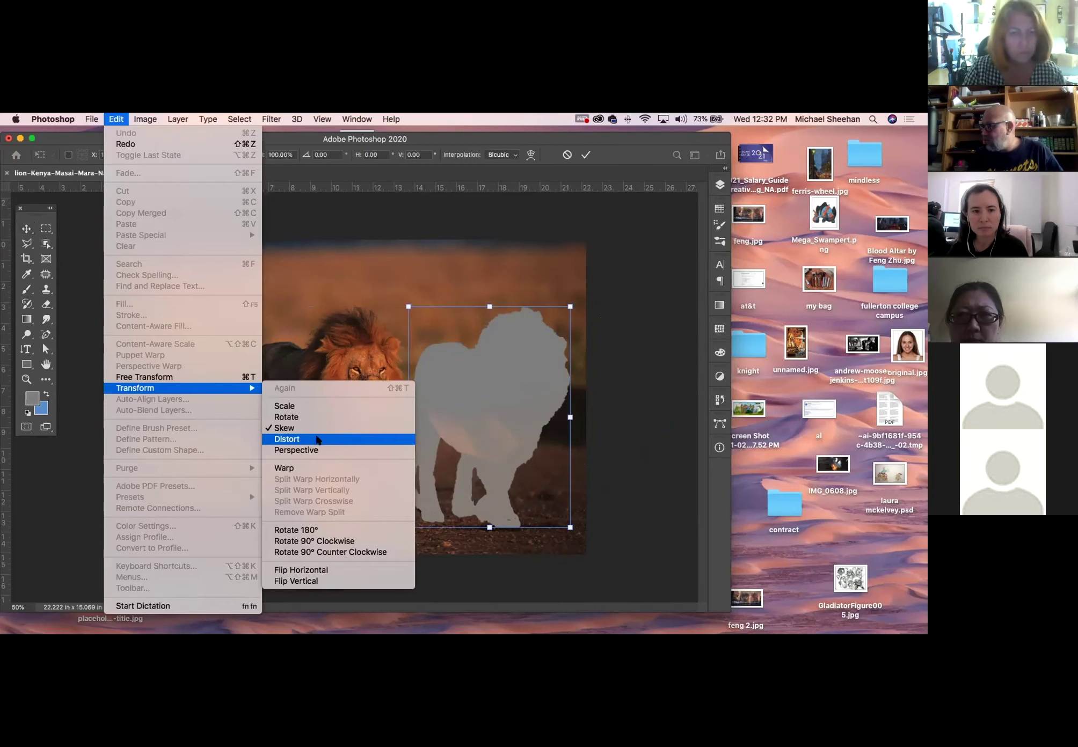
{"action": "left_click", "coordinate": [315, 449]}
{"action": "left_click_drag", "start_coordinate": [570, 527], "coordinate": [889, 429]}
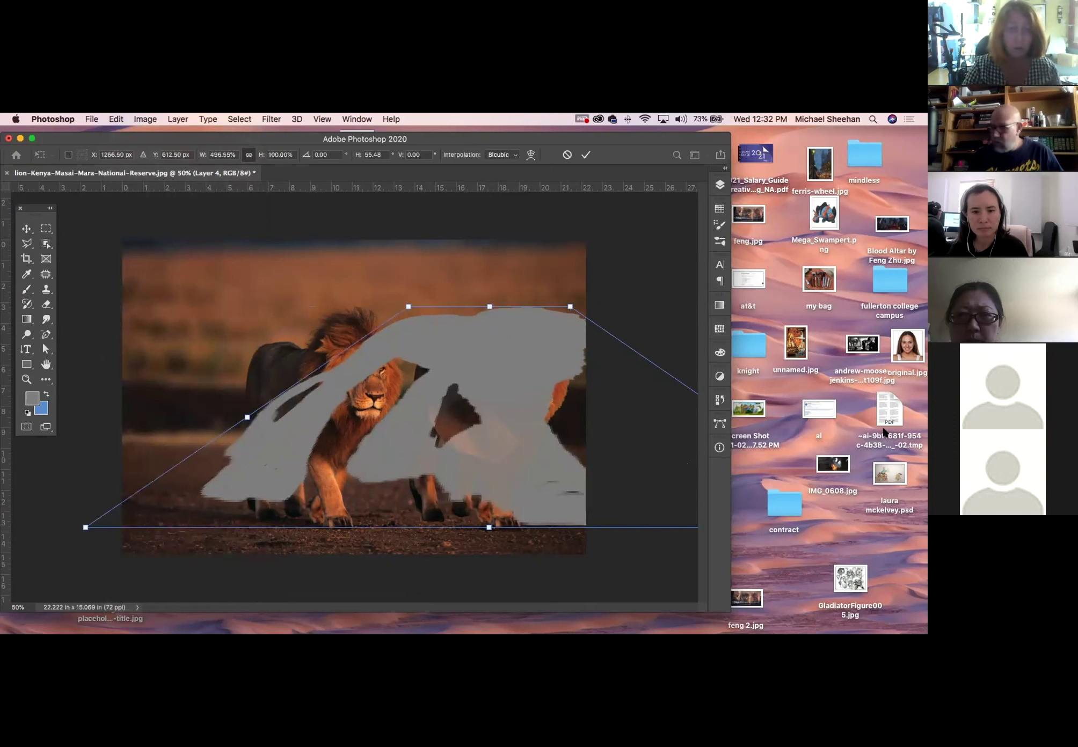
{"action": "key", "text": "super+z"}
Distort the gray silhouette on Layer 4 into a flattened cast shadow on the ground, extending from the copied lion's feet, and apply it
{"action": "left_click", "coordinate": [117, 119]}
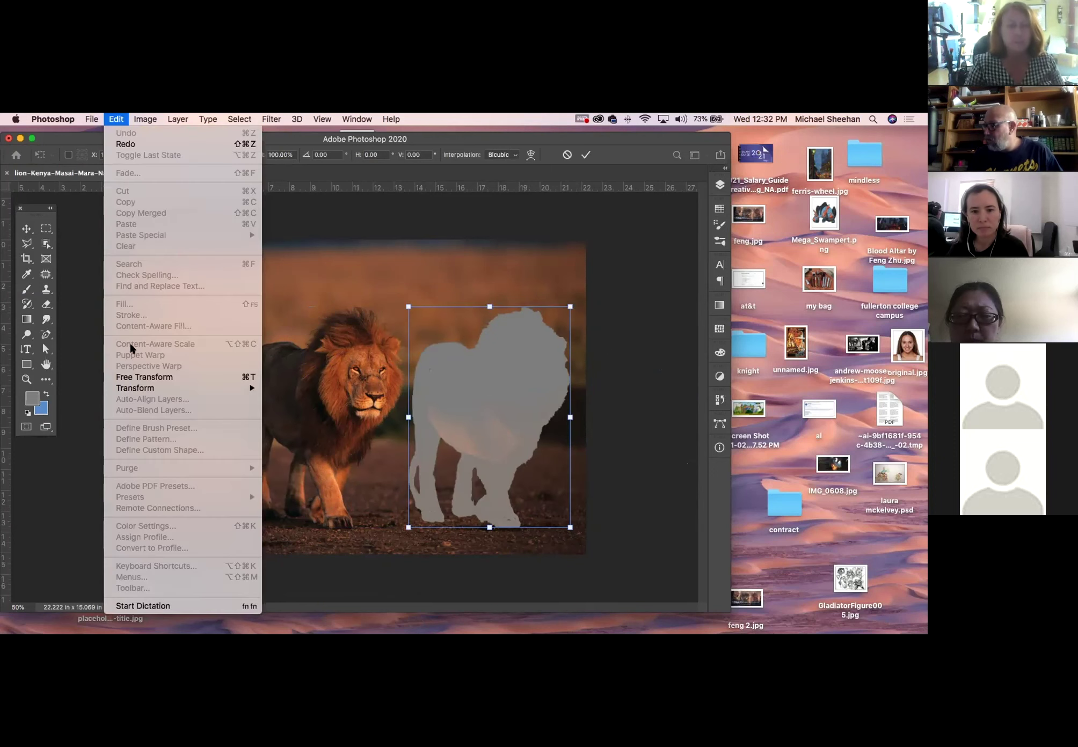
{"action": "mouse_move", "coordinate": [139, 389]}
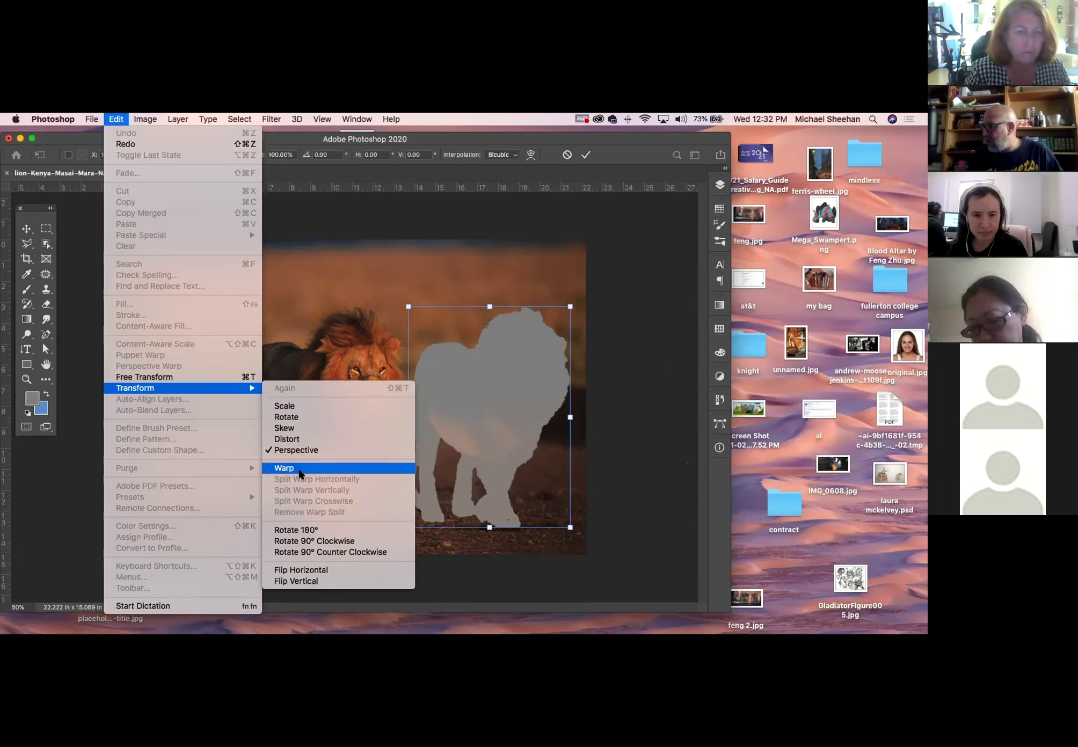
{"action": "left_click", "coordinate": [287, 439]}
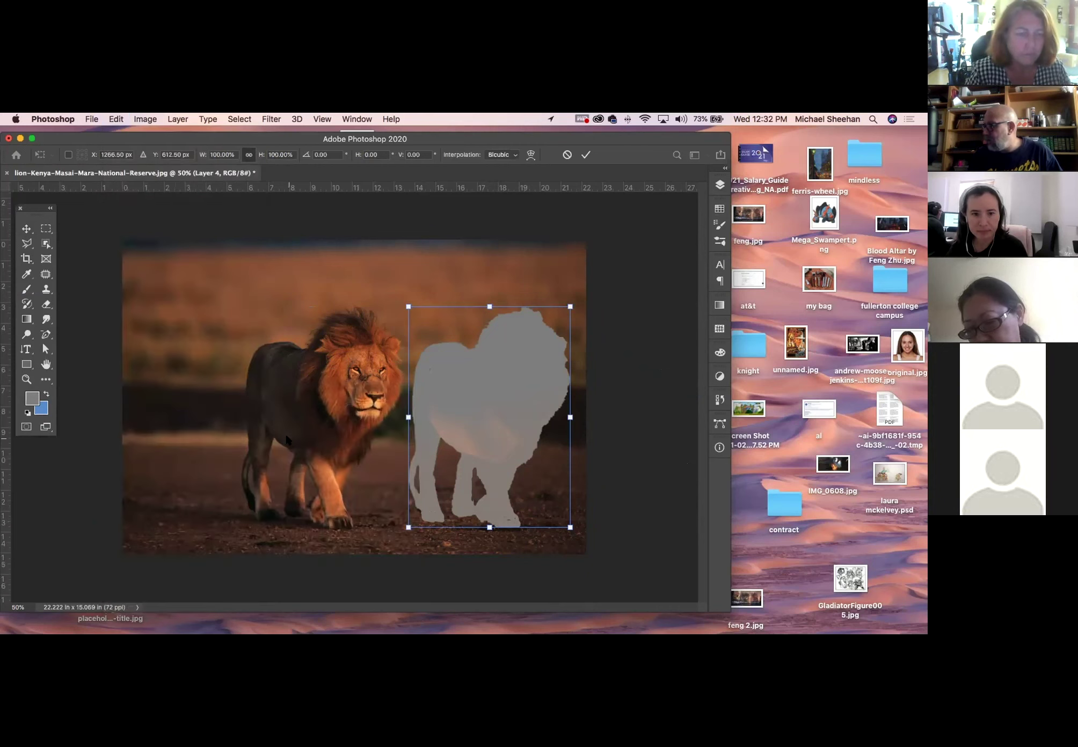
{"action": "left_click_drag", "start_coordinate": [490, 306], "coordinate": [243, 546]}
{"action": "left_click_drag", "start_coordinate": [408, 530], "coordinate": [418, 515]}
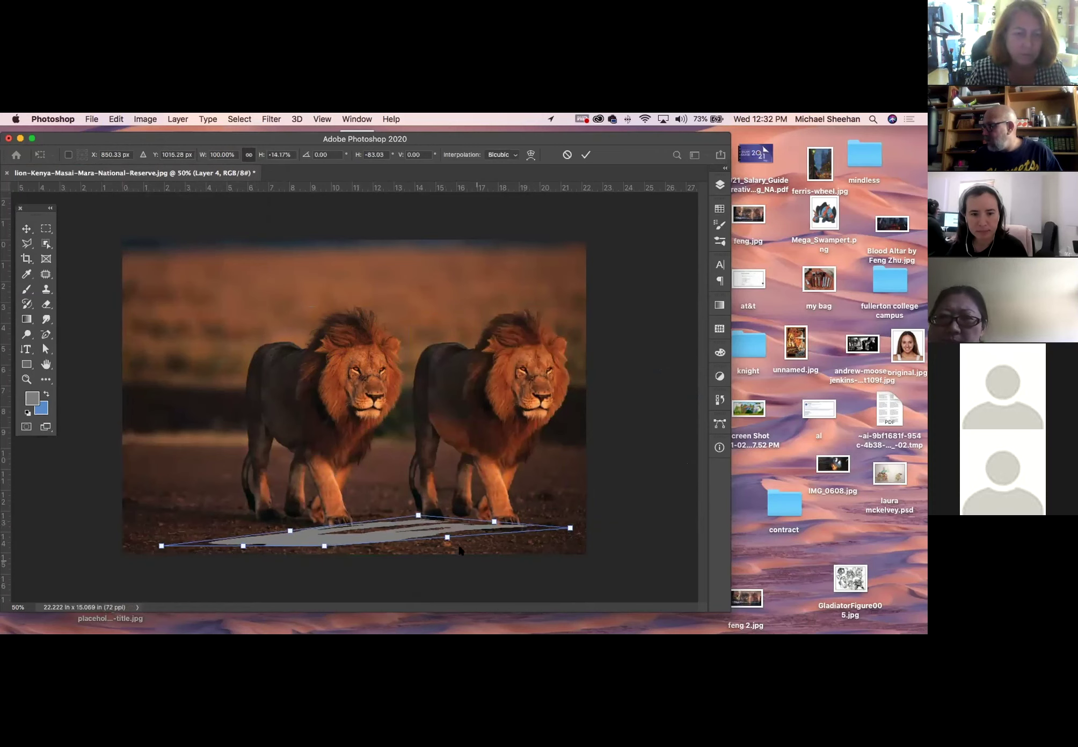
{"action": "left_click_drag", "start_coordinate": [324, 547], "coordinate": [338, 567]}
{"action": "left_click_drag", "start_coordinate": [171, 544], "coordinate": [169, 539]}
{"action": "left_click", "coordinate": [720, 184]}
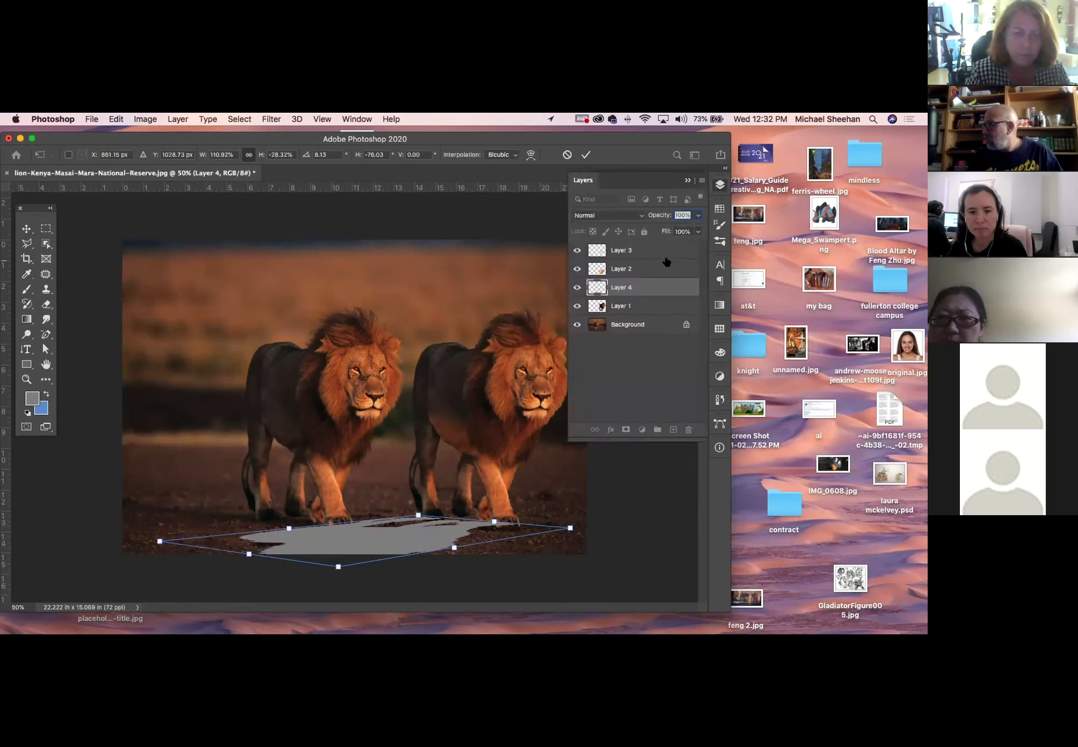
{"action": "left_click", "coordinate": [607, 386]}
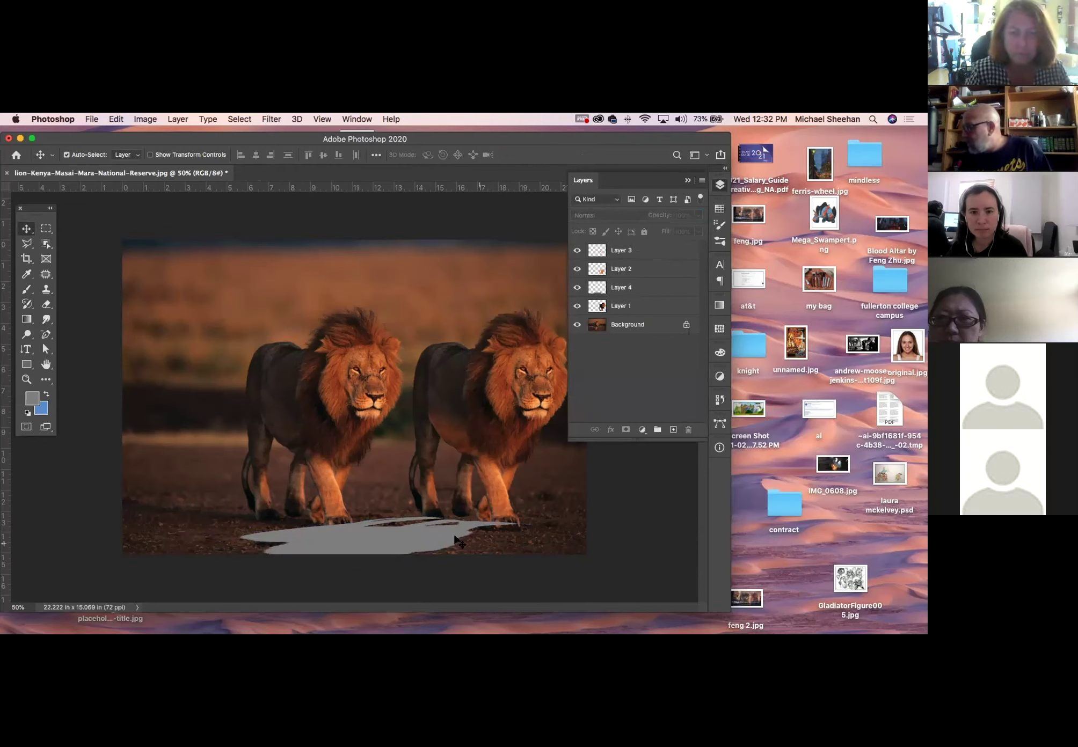
Set the blend mode of the shadow on Layer 4 to Multiply, and deselect the layer
{"action": "left_click", "coordinate": [431, 530]}
{"action": "left_click", "coordinate": [603, 216]}
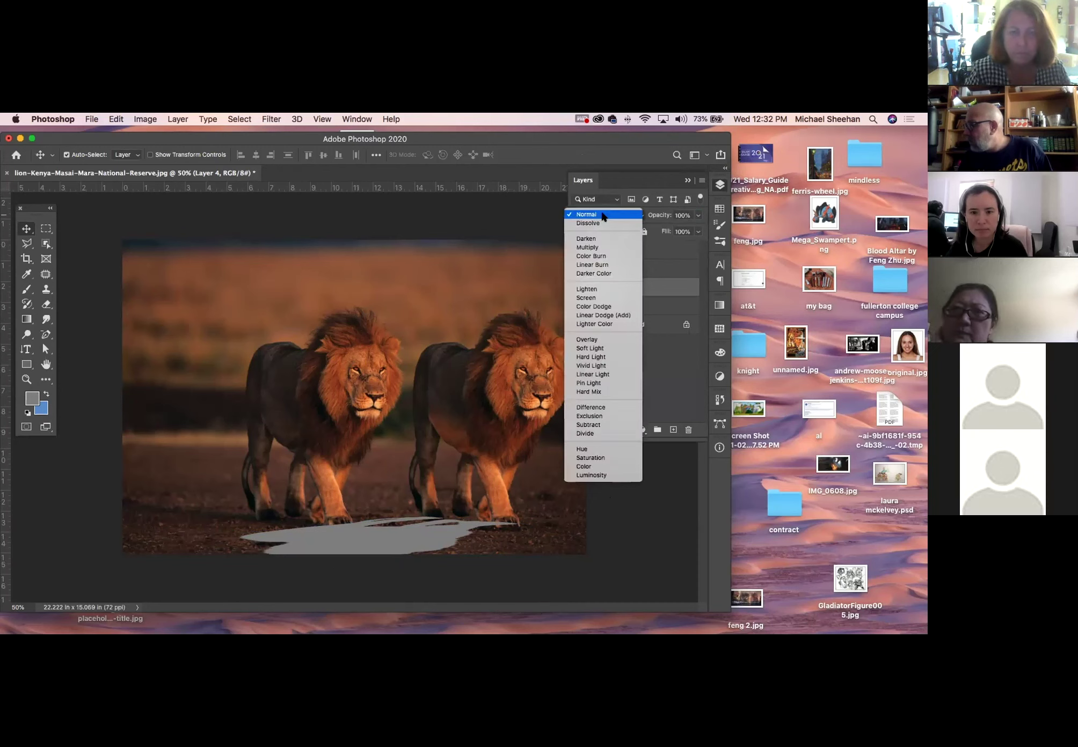
{"action": "left_click", "coordinate": [595, 247]}
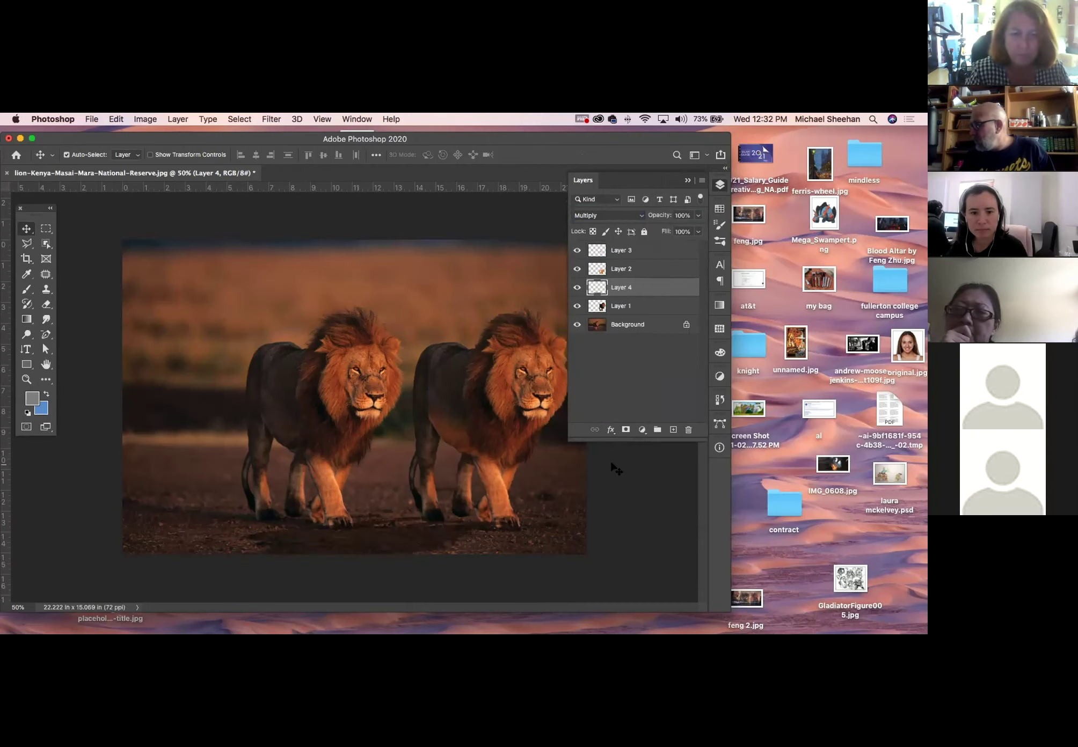
{"action": "left_click", "coordinate": [633, 481]}
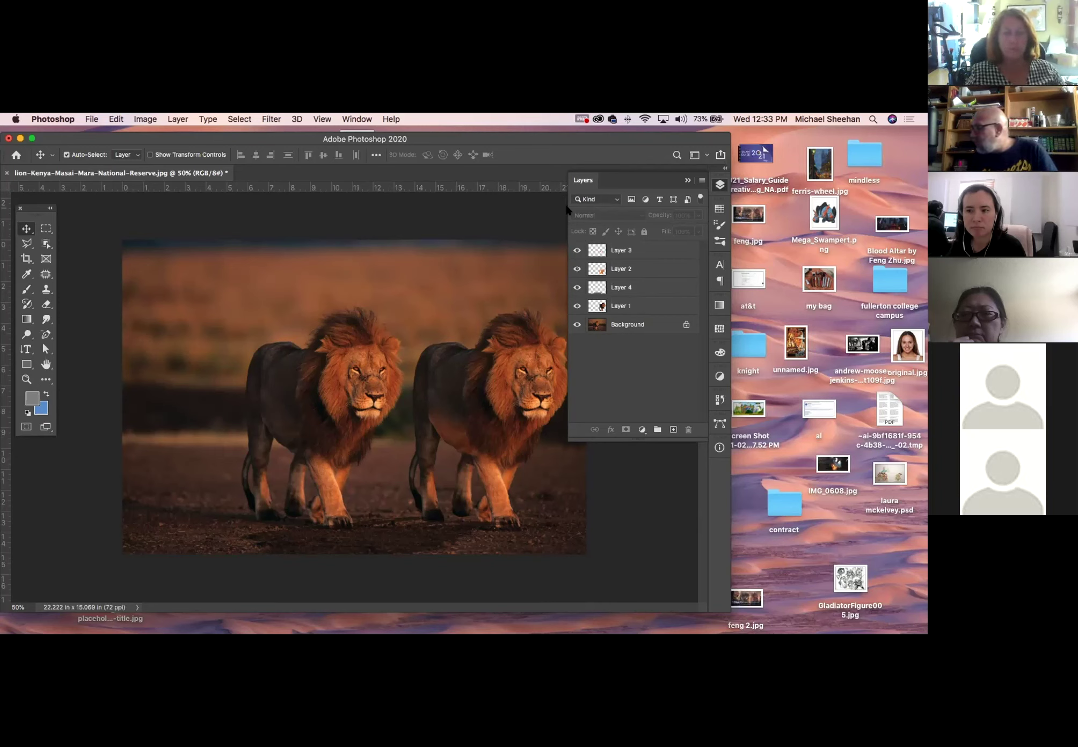
Adjust Levels on the Layer 4 shadow with the midtone input at 1.18
{"action": "left_click", "coordinate": [669, 251]}
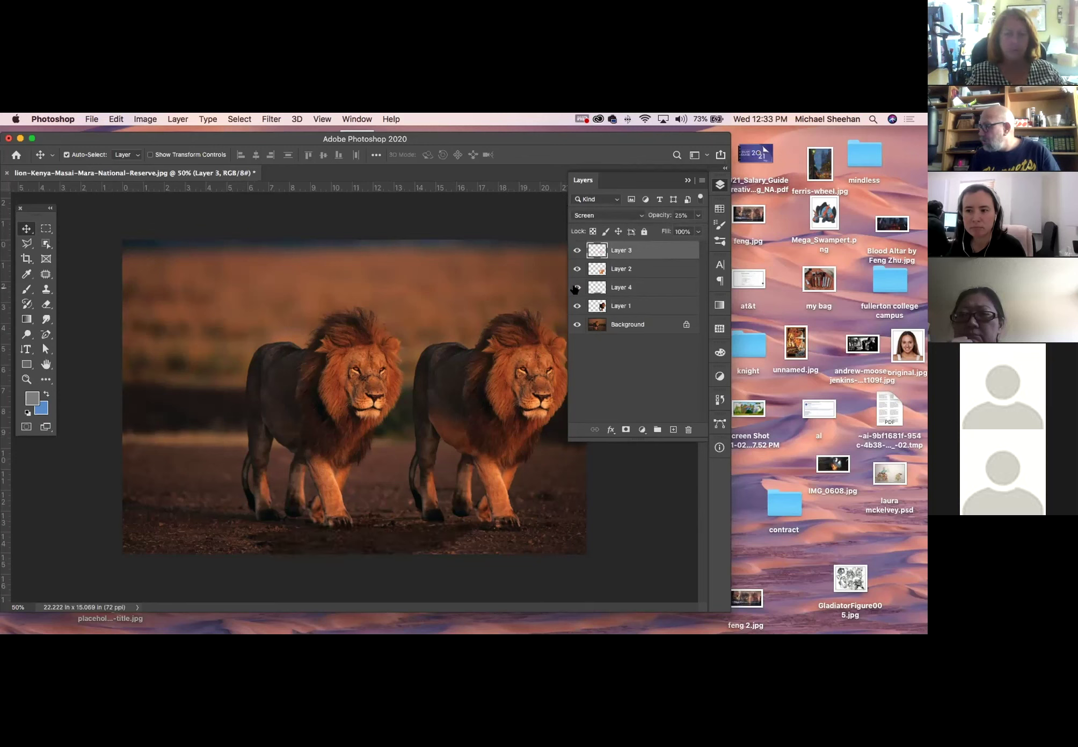
{"action": "left_click", "coordinate": [664, 288]}
{"action": "key", "text": "super+l"}
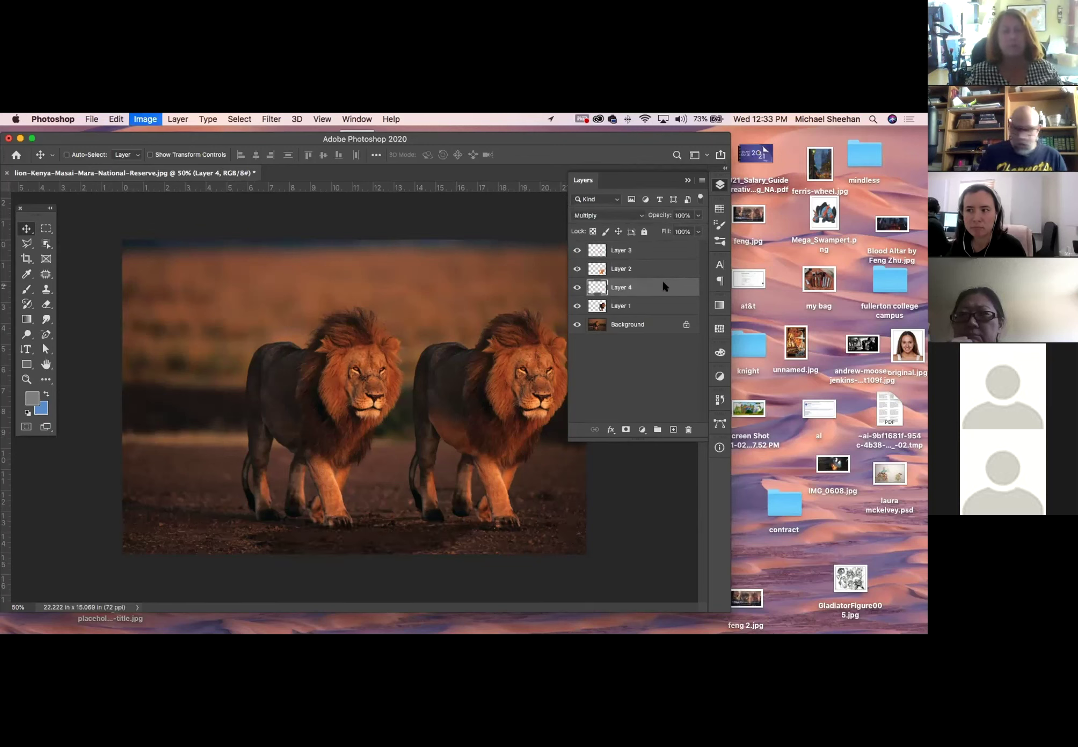
{"action": "left_click_drag", "start_coordinate": [646, 329], "coordinate": [779, 306]}
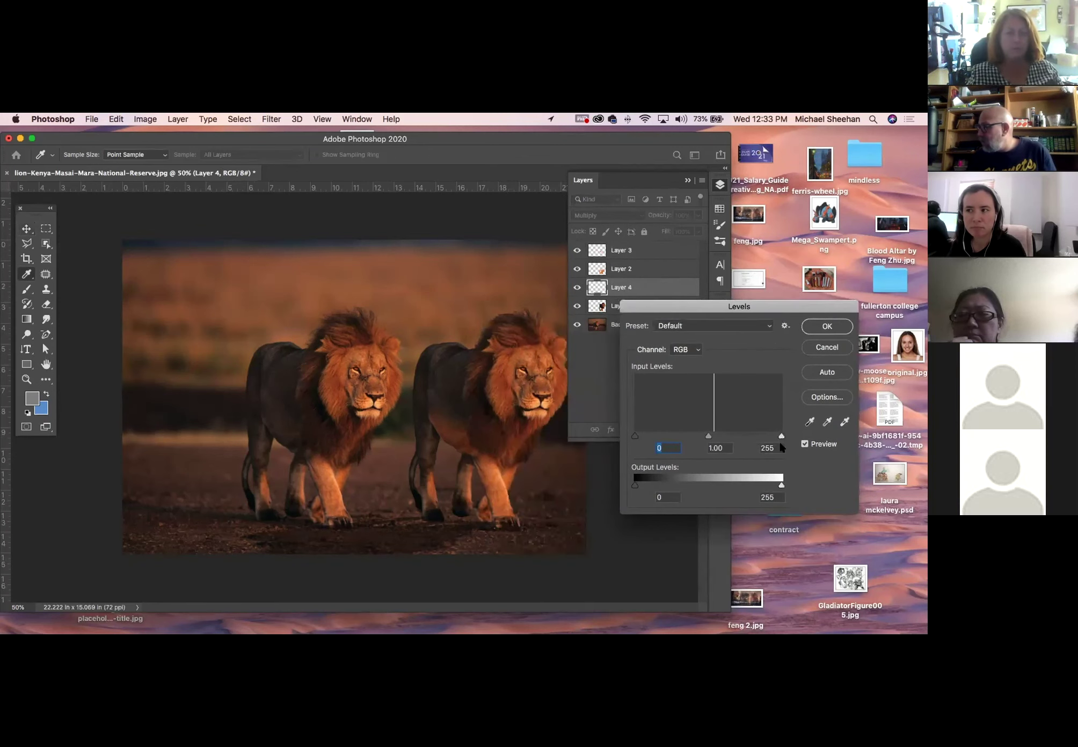
{"action": "mouse_move", "coordinate": [703, 434]}
{"action": "left_mouse_down"}
{"action": "mouse_move", "coordinate": [775, 438]}
{"action": "mouse_move", "coordinate": [698, 439]}
{"action": "left_mouse_up"}
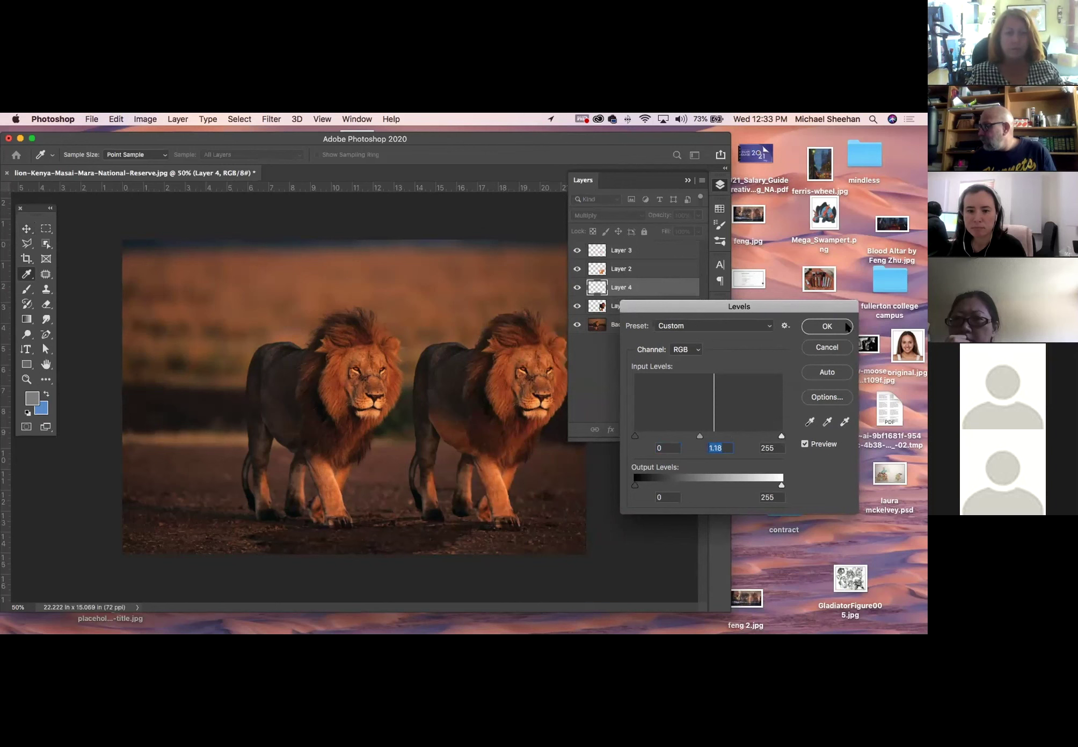
{"action": "left_click", "coordinate": [846, 327]}
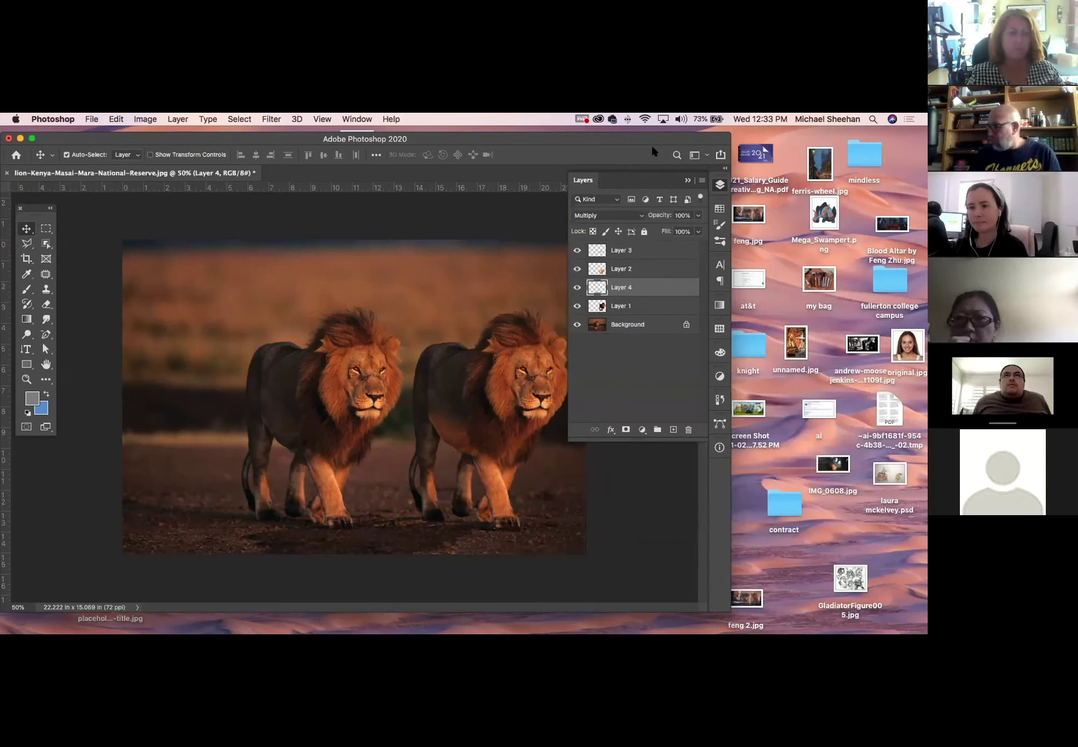
{"action": "key", "text": "super+minus"}
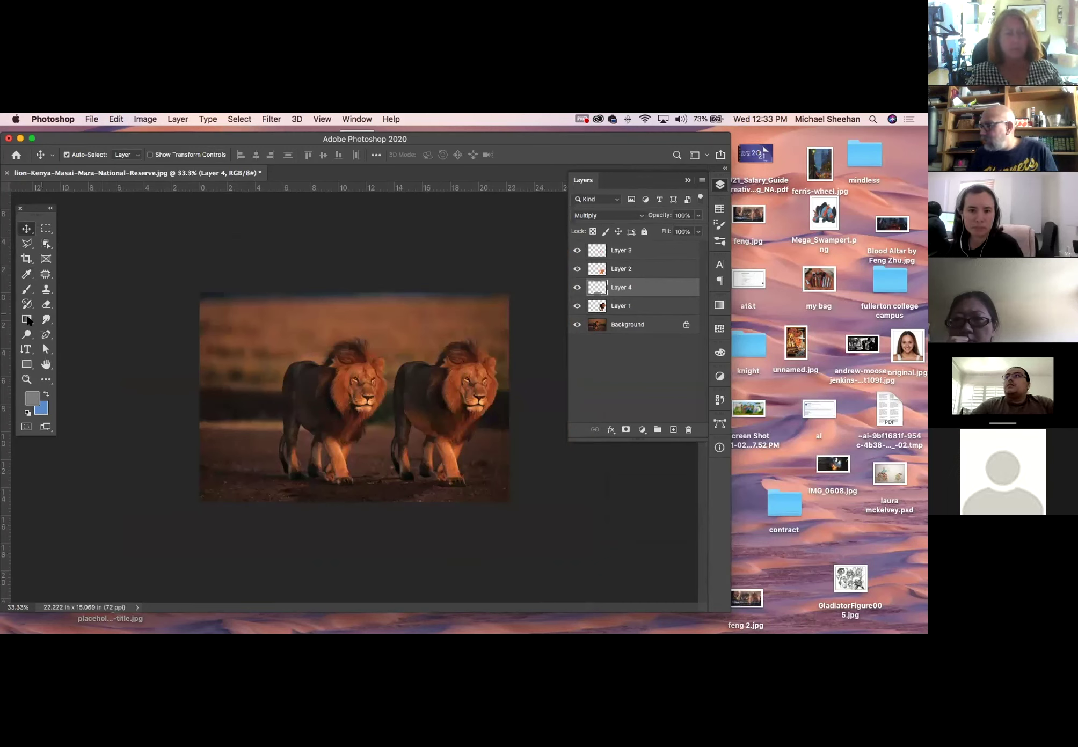
{"action": "left_click", "coordinate": [212, 246]}
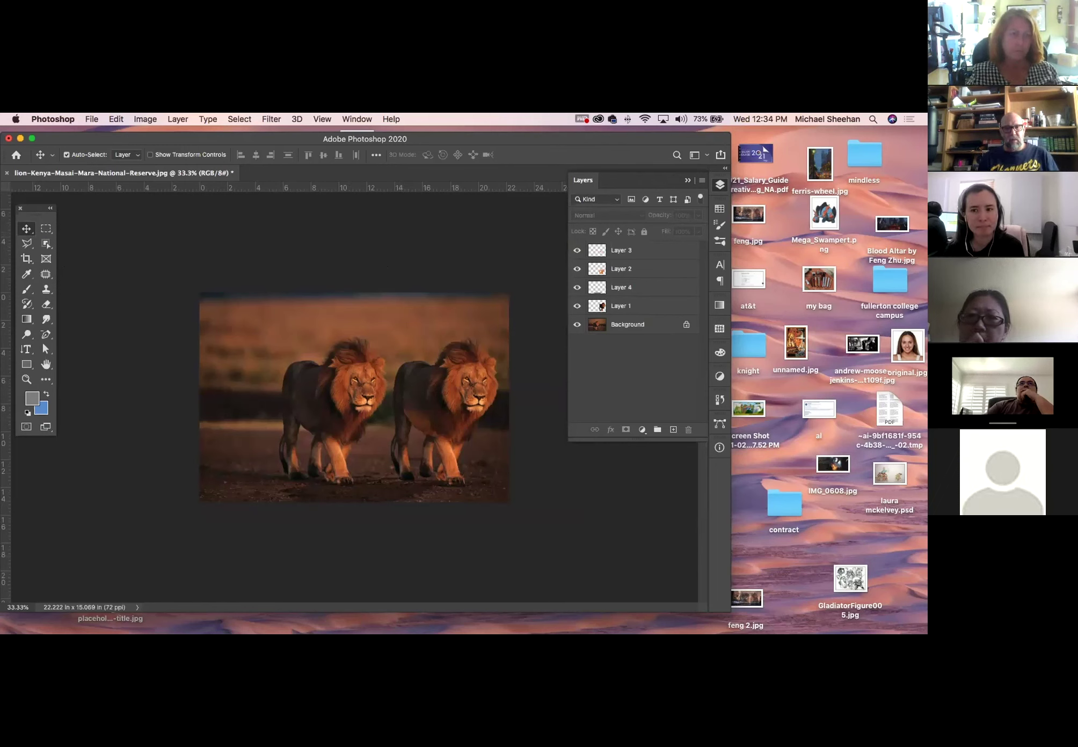
{"action": "key", "text": "super+Tab"}
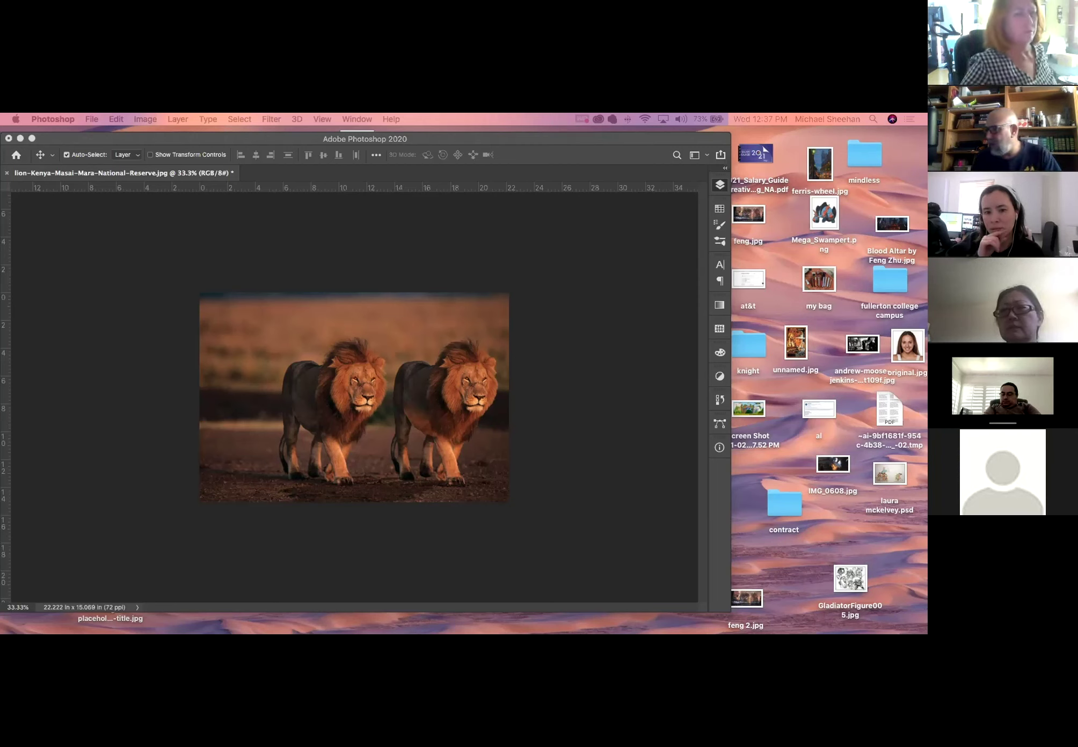
{"action": "left_click", "coordinate": [74, 217]}
{"action": "left_click", "coordinate": [116, 118]}
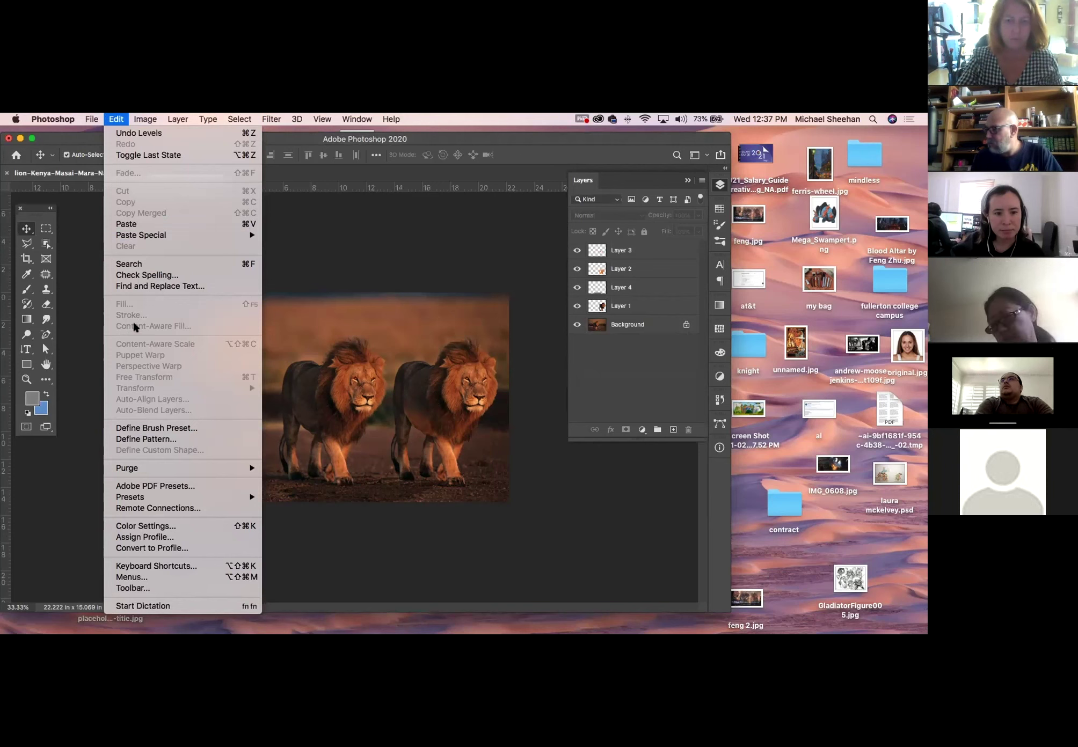
{"action": "left_click", "coordinate": [389, 259]}
{"action": "left_click", "coordinate": [622, 253]}
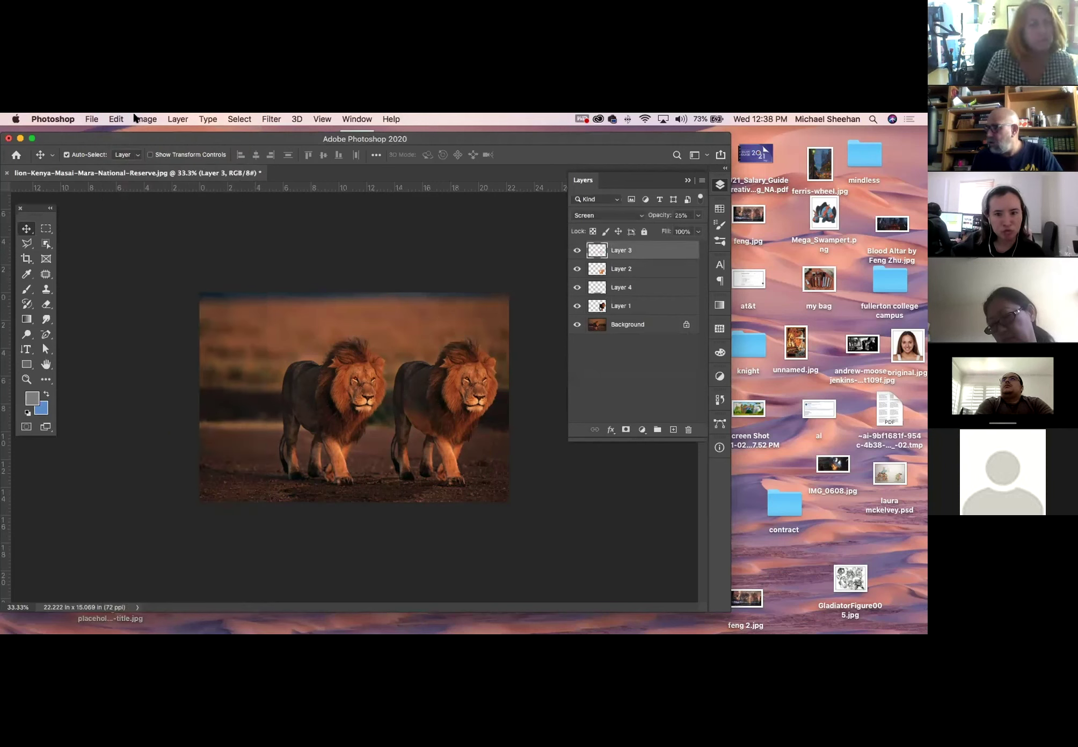
{"action": "left_click", "coordinate": [116, 119]}
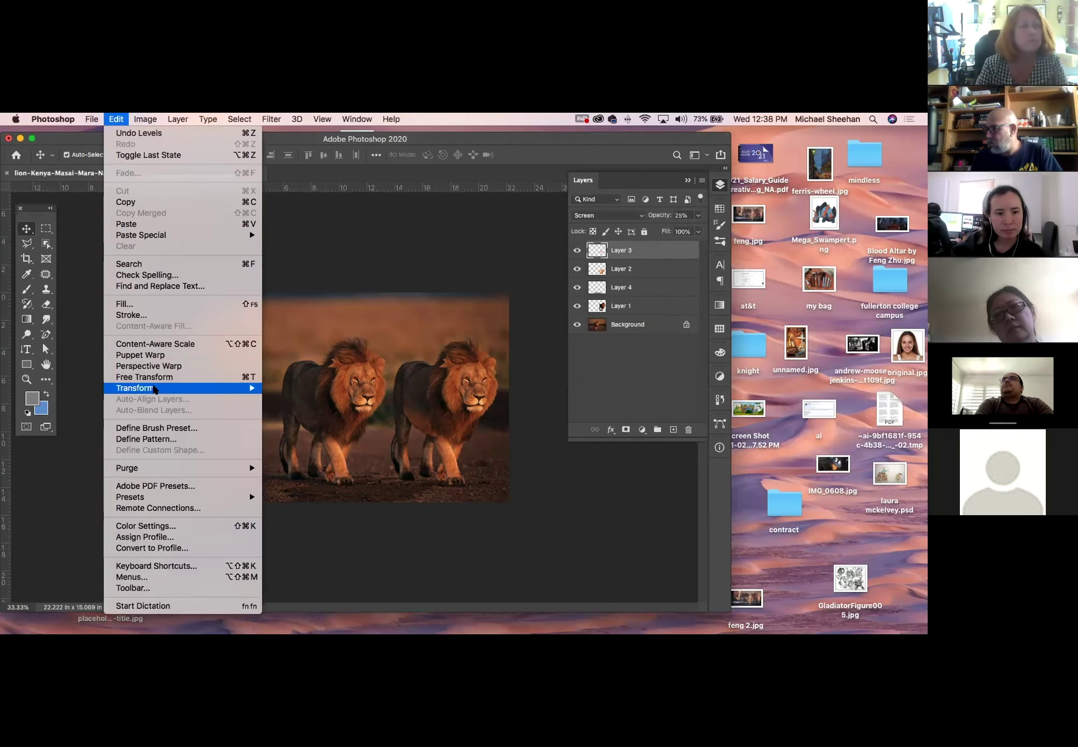
{"action": "mouse_move", "coordinate": [154, 389]}
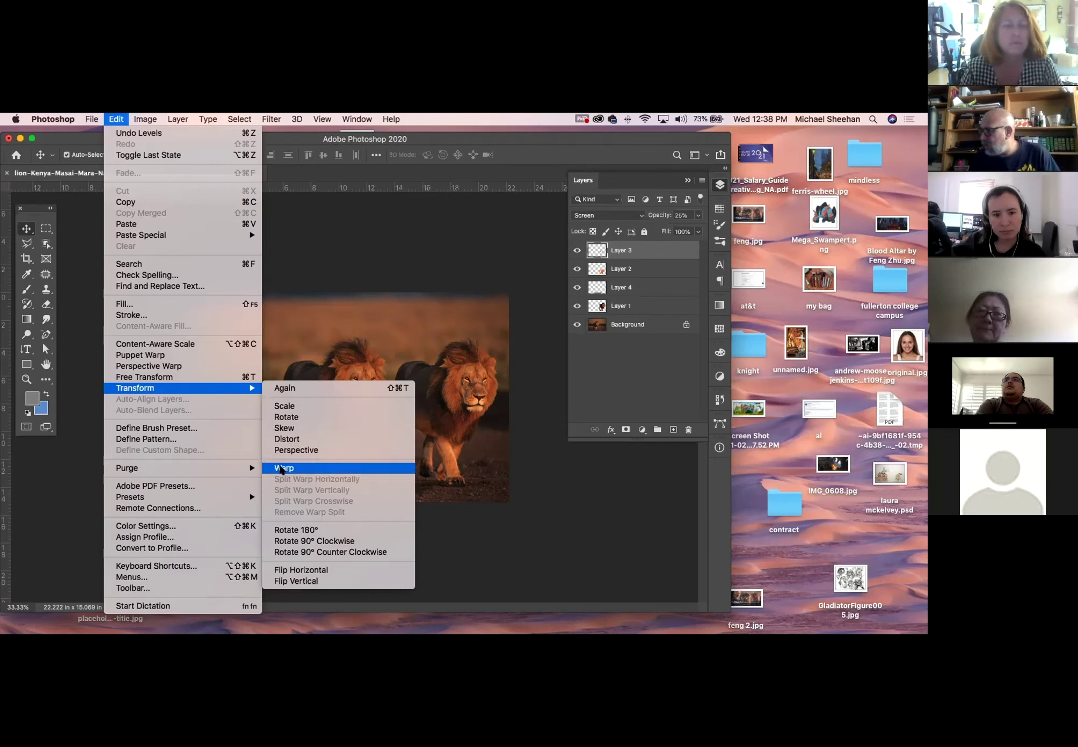
{"action": "left_click", "coordinate": [280, 468]}
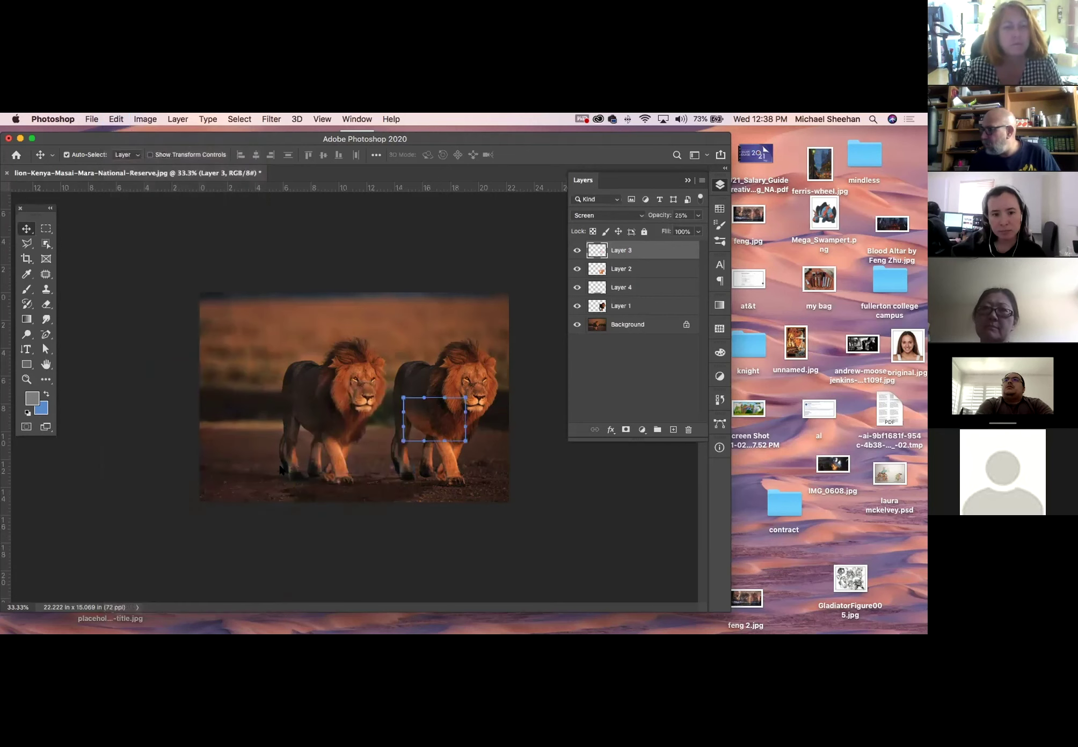
{"action": "left_click", "coordinate": [26, 379]}
{"action": "left_click", "coordinate": [26, 228]}
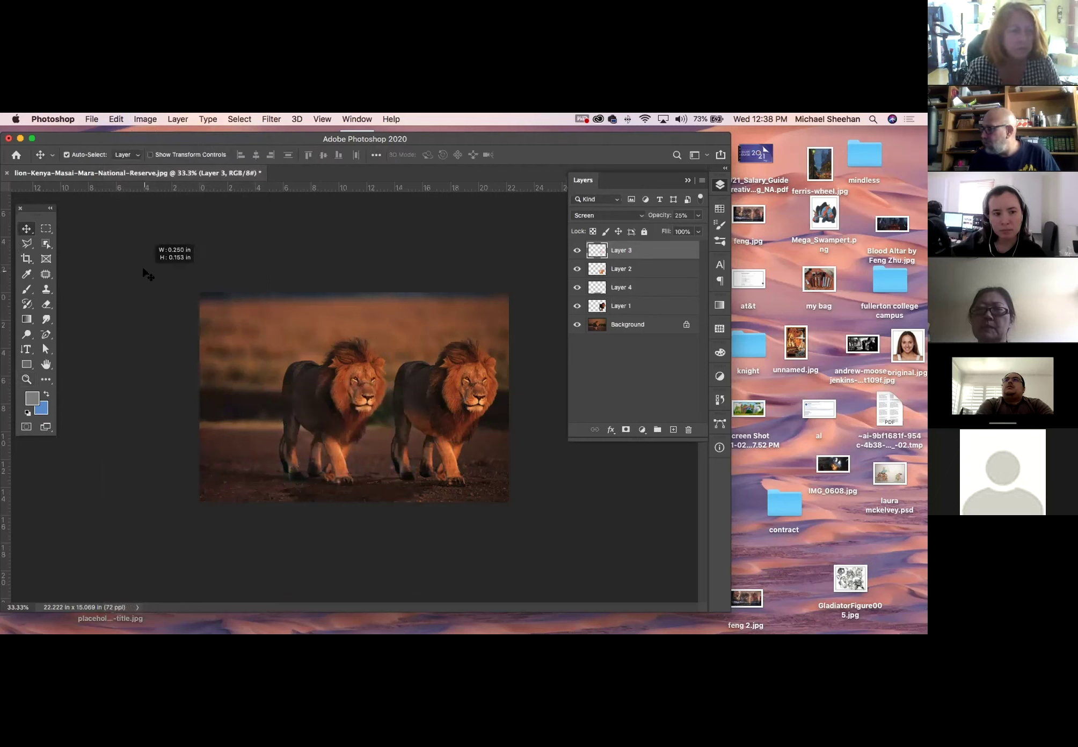
{"action": "left_click", "coordinate": [144, 276]}
Start a Warp transform on the copied lion on Layer 1
{"action": "left_click", "coordinate": [632, 311]}
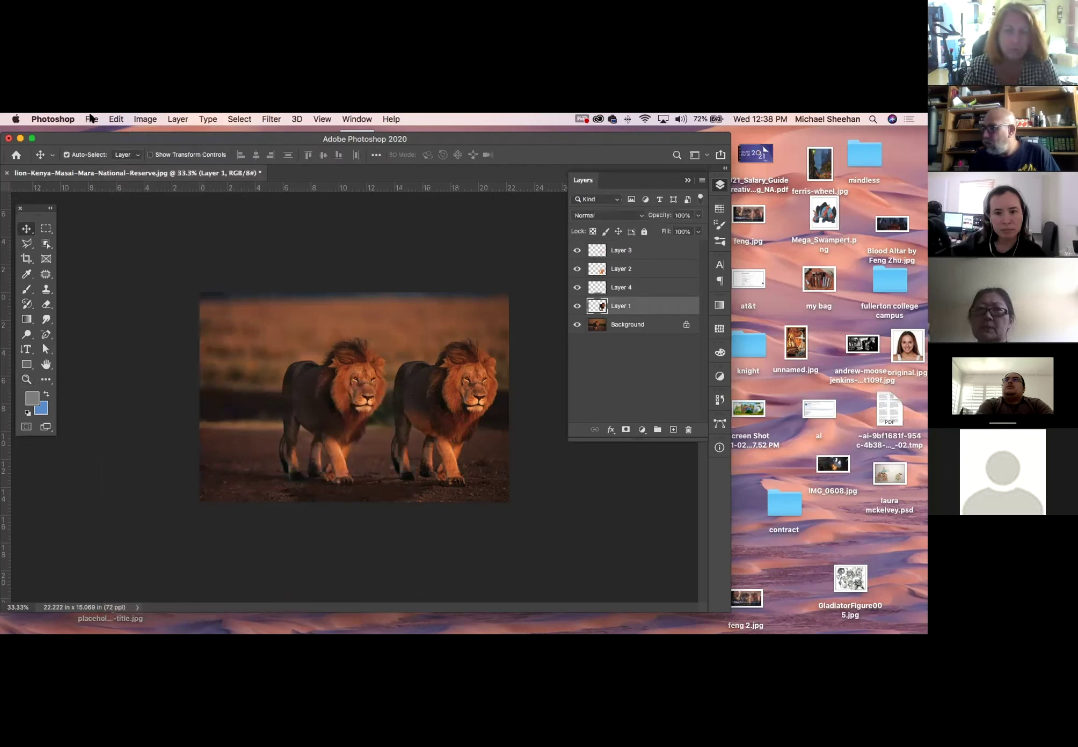
{"action": "left_click", "coordinate": [107, 119]}
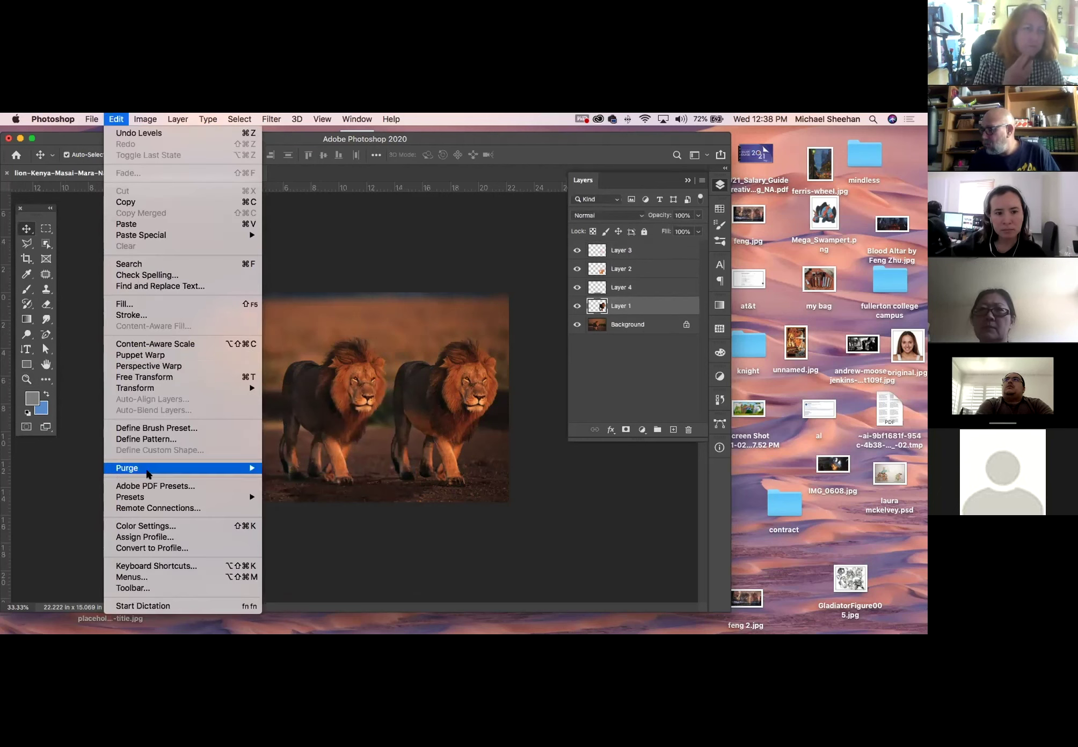
{"action": "left_click", "coordinate": [320, 469]}
{"action": "left_click", "coordinate": [26, 380]}
{"action": "left_click_drag", "start_coordinate": [534, 404], "coordinate": [598, 453]}
{"action": "left_click_drag", "start_coordinate": [598, 453], "coordinate": [492, 350]}
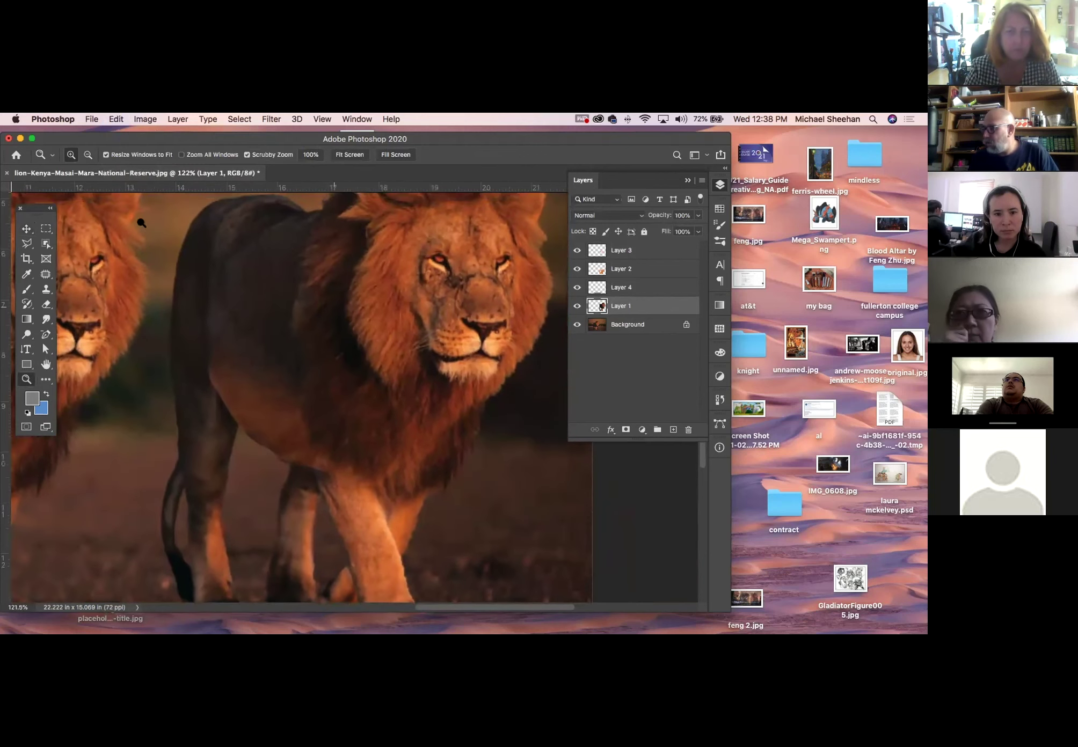
{"action": "left_click", "coordinate": [91, 119]}
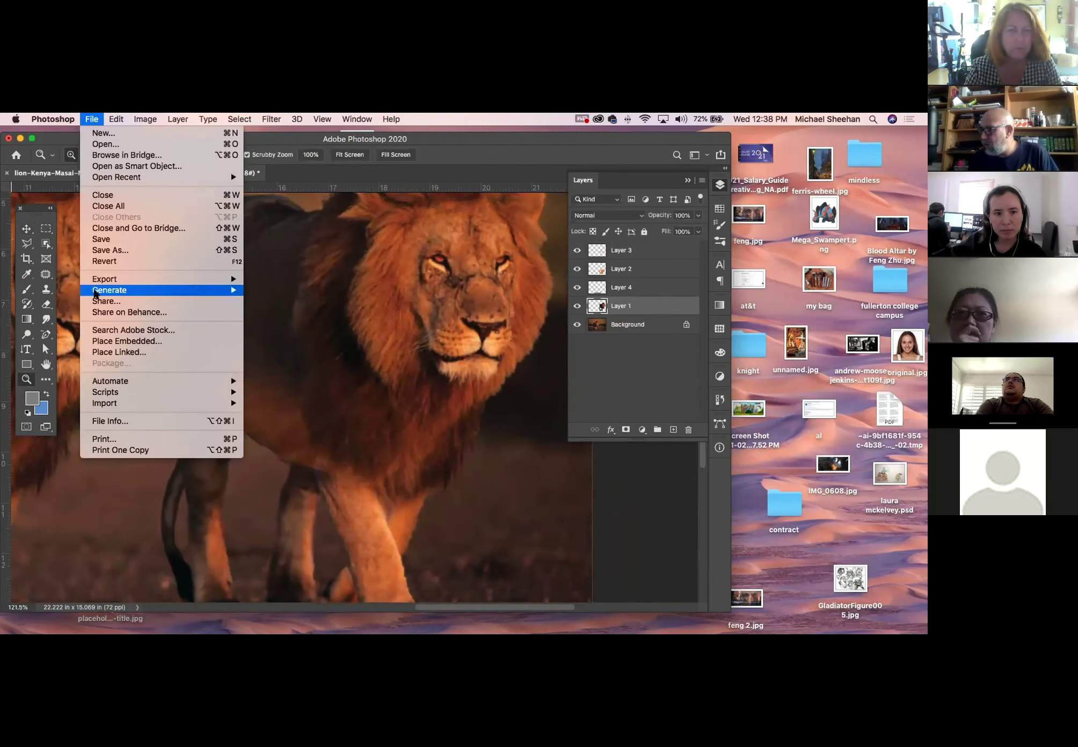
{"action": "left_click", "coordinate": [101, 119]}
{"action": "left_click", "coordinate": [109, 119]}
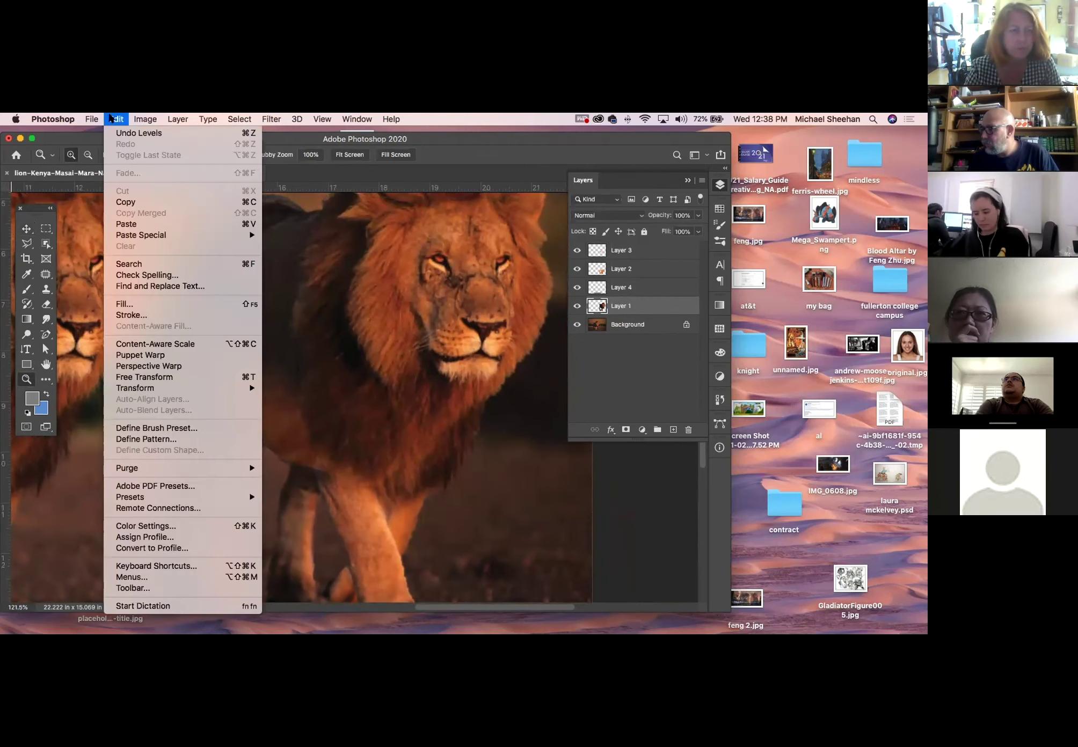
{"action": "mouse_move", "coordinate": [164, 392]}
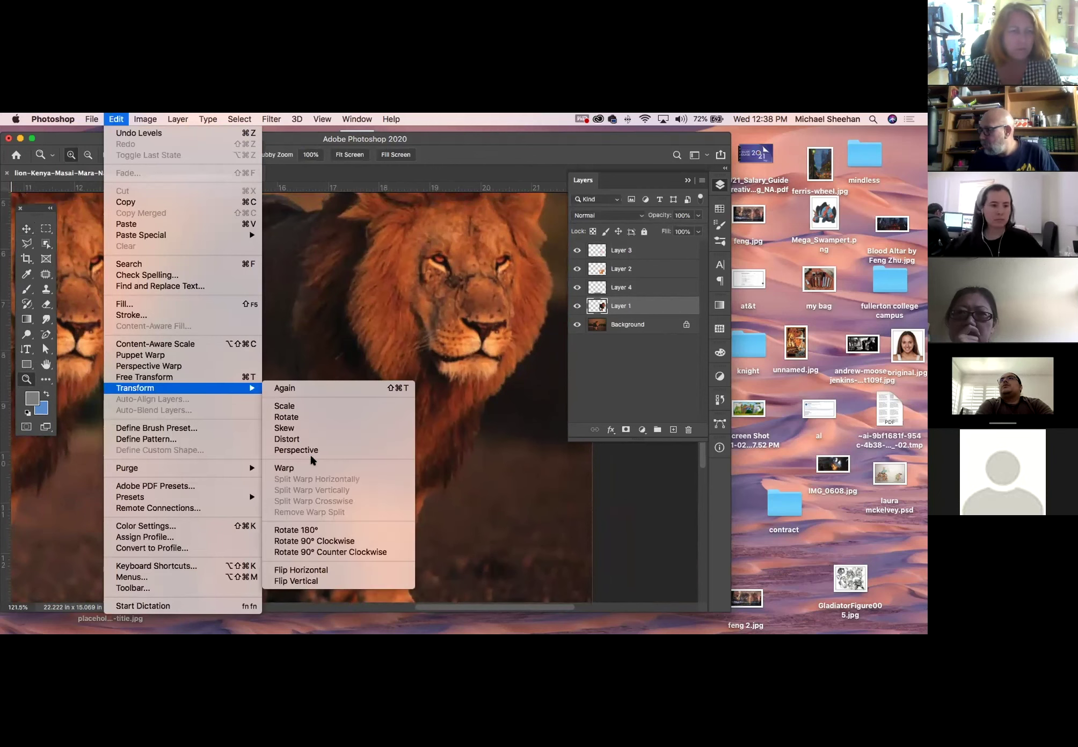
{"action": "left_click", "coordinate": [309, 469]}
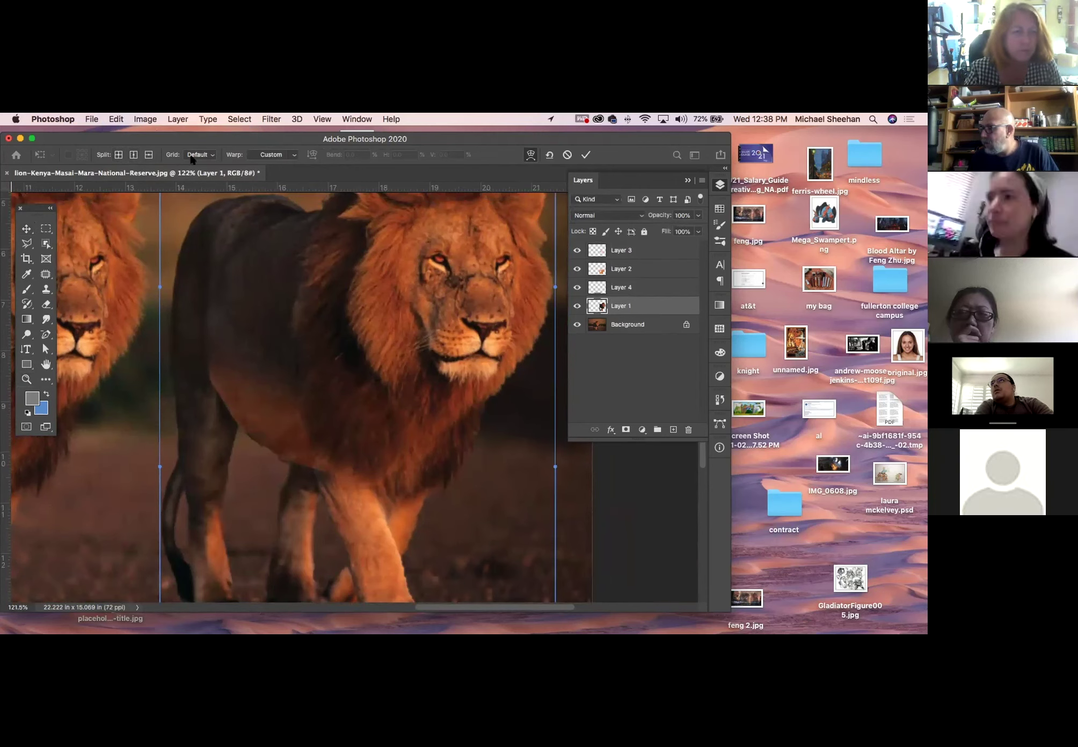
Warp the copied lion freehand, bulging its back upward and raising its head and mane
{"action": "left_click_drag", "start_coordinate": [325, 361], "coordinate": [202, 335]}
{"action": "mouse_move", "coordinate": [421, 418]}
{"action": "left_mouse_down"}
{"action": "mouse_move", "coordinate": [433, 454]}
{"action": "mouse_move", "coordinate": [428, 442]}
{"action": "left_mouse_up"}
{"action": "left_click_drag", "start_coordinate": [360, 284], "coordinate": [356, 253]}
{"action": "left_click_drag", "start_coordinate": [445, 297], "coordinate": [437, 385]}
{"action": "left_click_drag", "start_coordinate": [298, 298], "coordinate": [286, 276]}
{"action": "left_click_drag", "start_coordinate": [489, 329], "coordinate": [488, 274]}
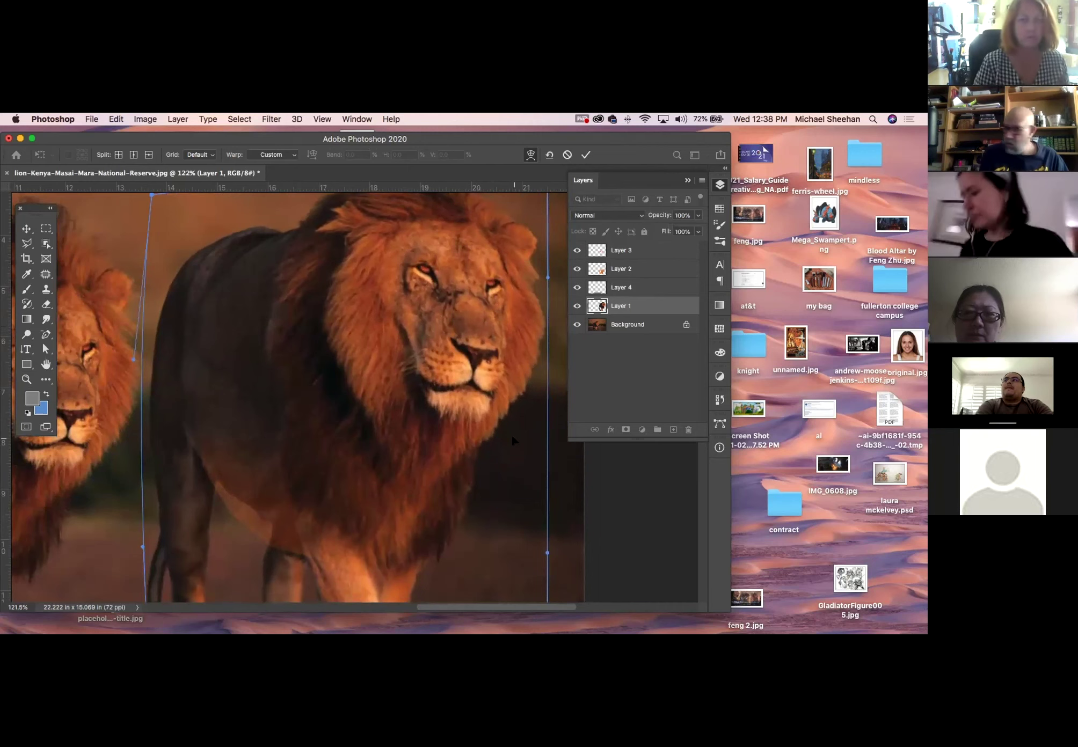
{"action": "key", "text": "super+minus"}
{"action": "key", "text": "super+minus"}
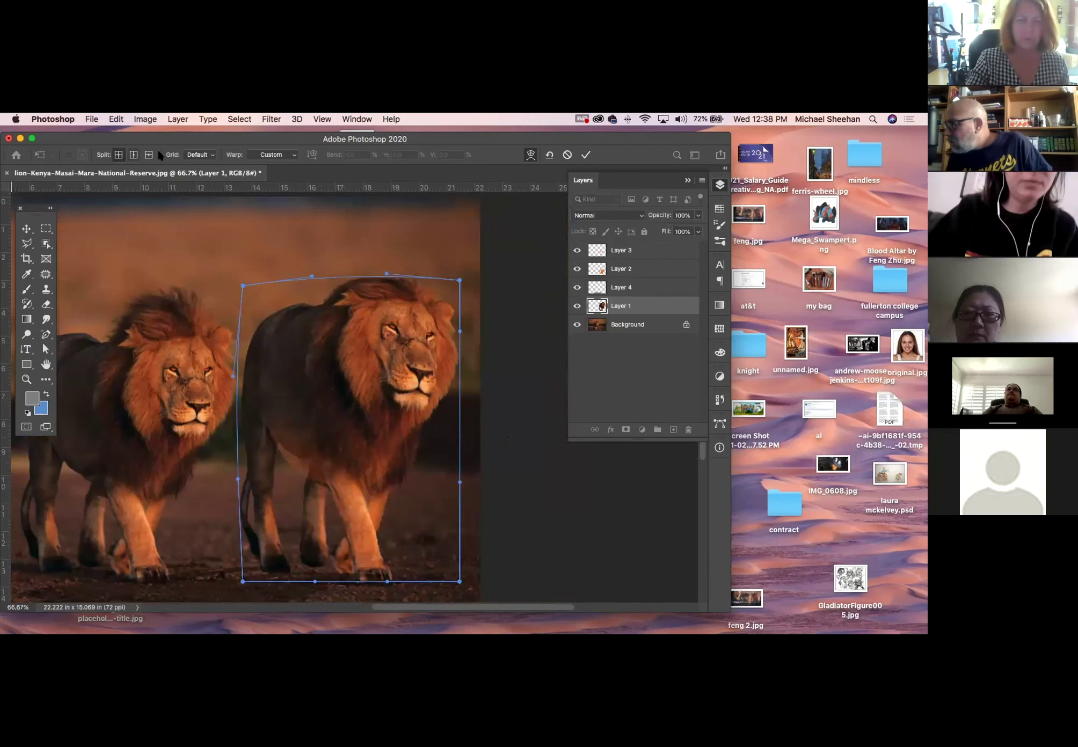
Change the warp grid on the copied lion to 3 x 3, accepting that the current warp edits are discarded
{"action": "left_click", "coordinate": [186, 155]}
{"action": "left_click", "coordinate": [188, 165]}
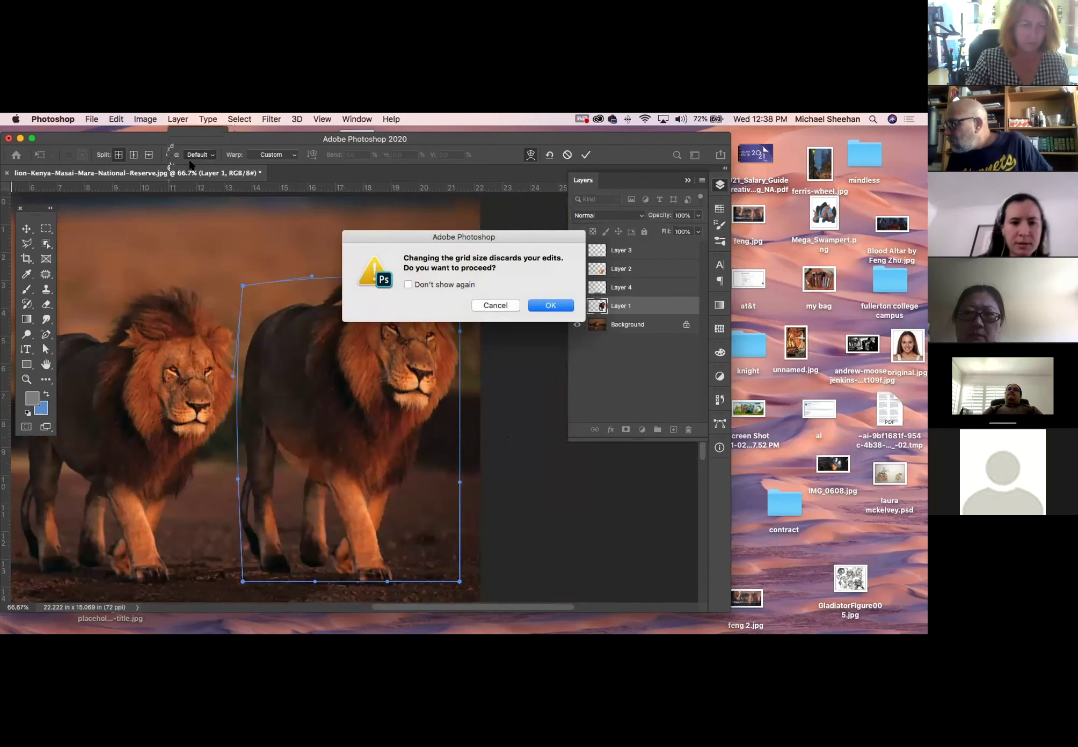
{"action": "left_click", "coordinate": [498, 304]}
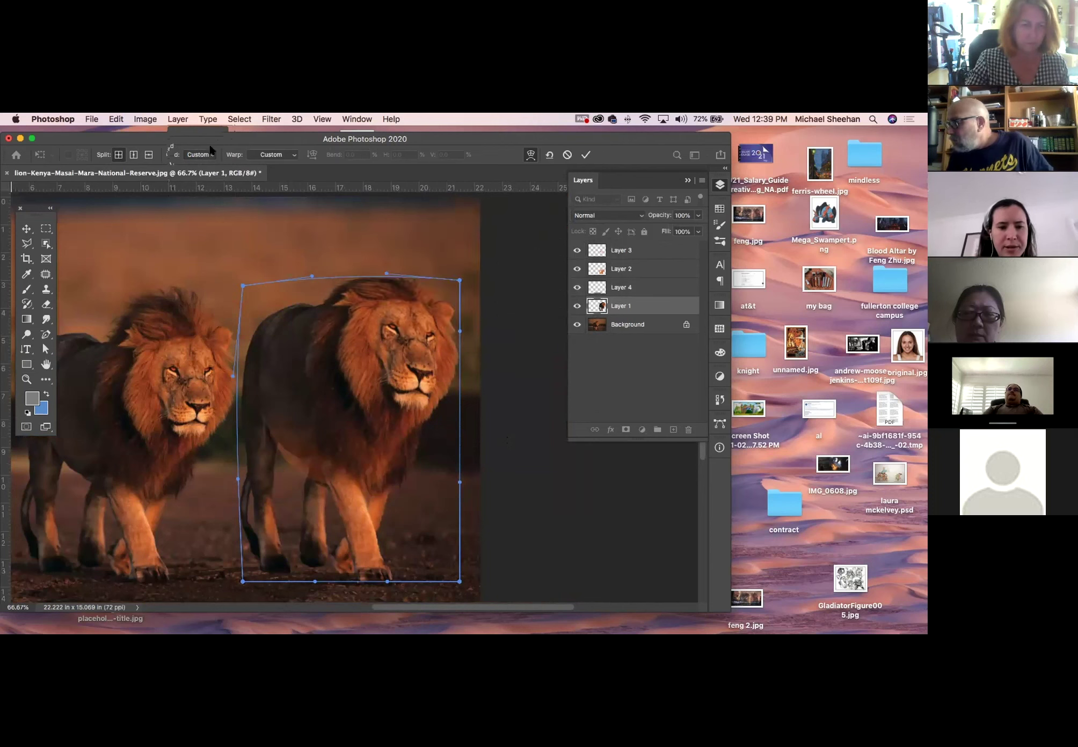
{"action": "left_click", "coordinate": [211, 155]}
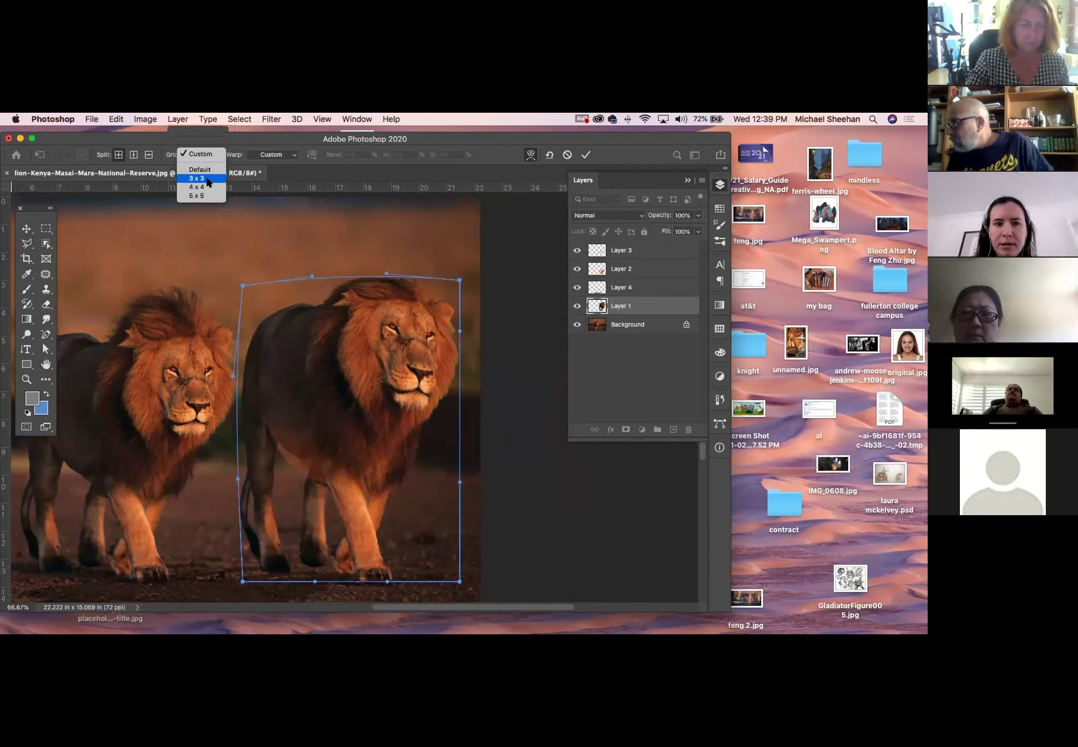
{"action": "left_click", "coordinate": [207, 180]}
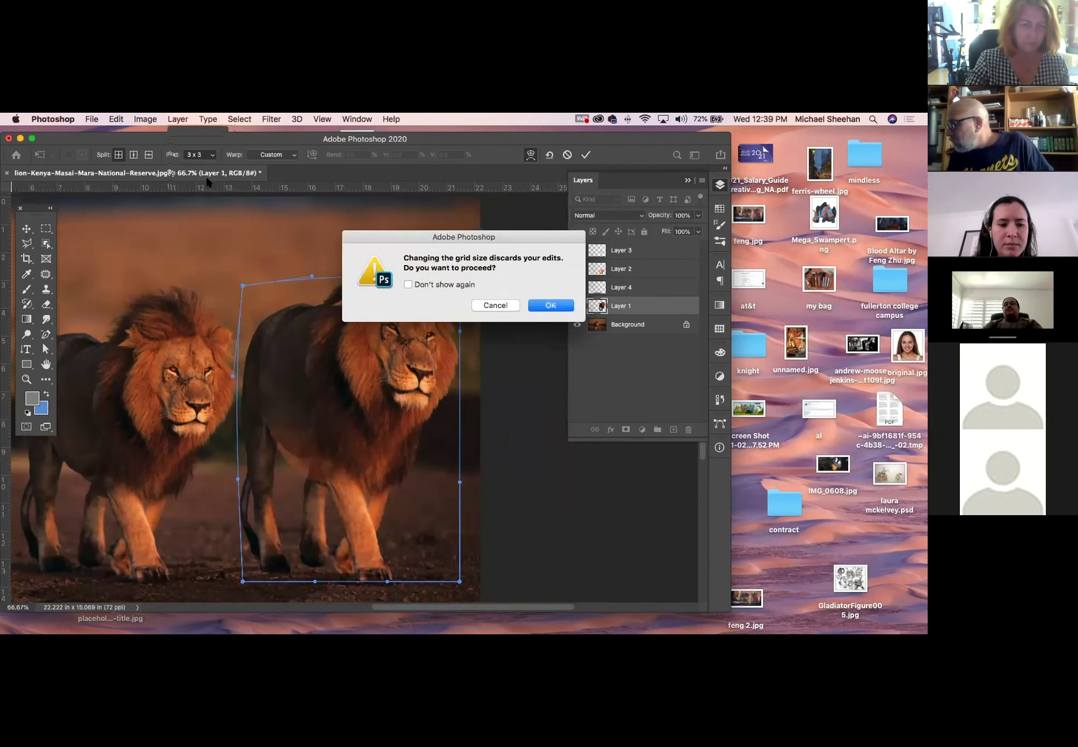
{"action": "left_click", "coordinate": [540, 306]}
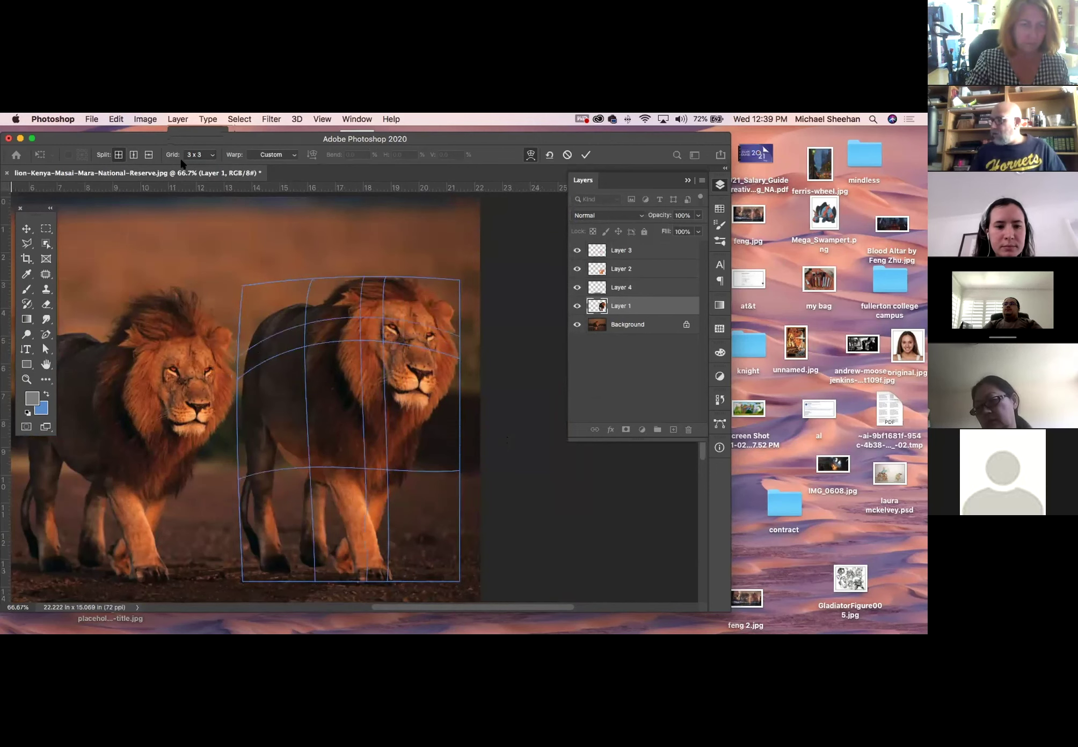
Change the warp grid to 4 x 4 and adjust its inner points around the copied lion's back and shoulder
{"action": "left_click", "coordinate": [209, 156]}
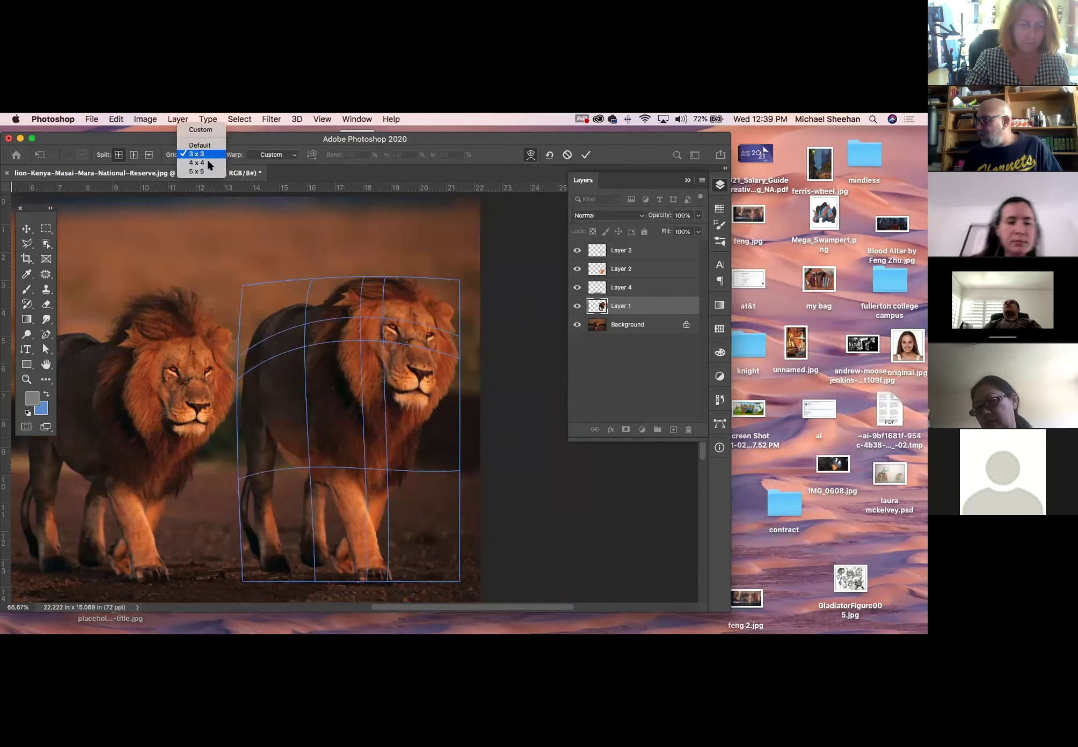
{"action": "left_click", "coordinate": [208, 166]}
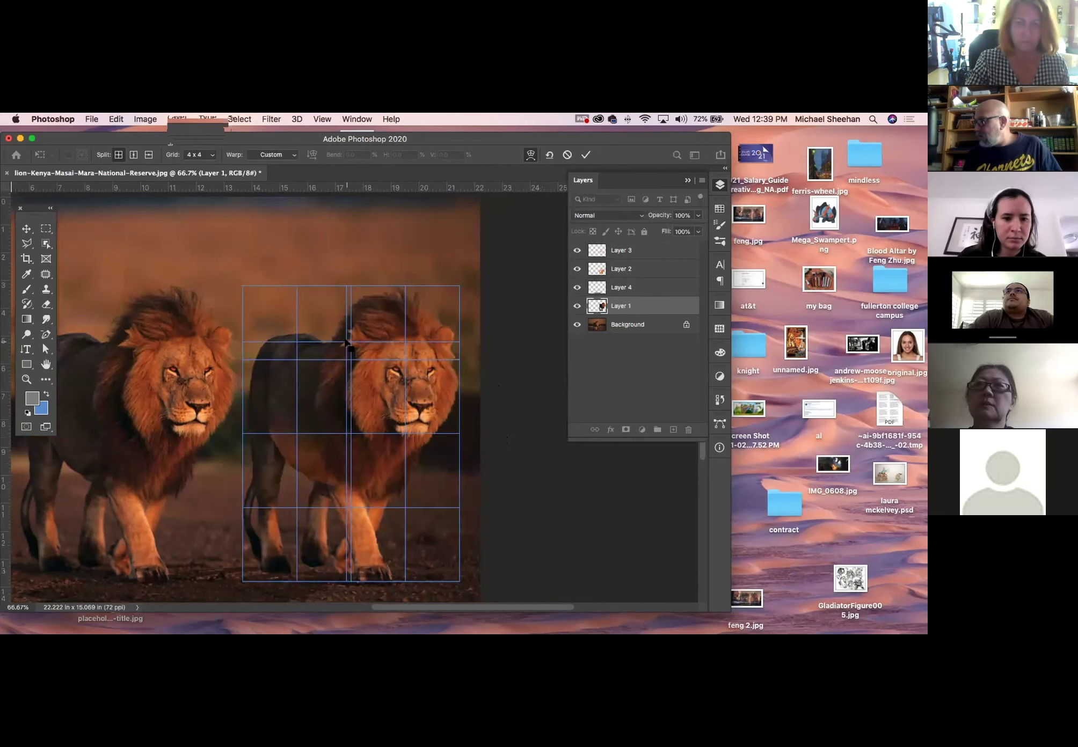
{"action": "left_click", "coordinate": [347, 342]}
{"action": "left_click_drag", "start_coordinate": [296, 359], "coordinate": [285, 324]}
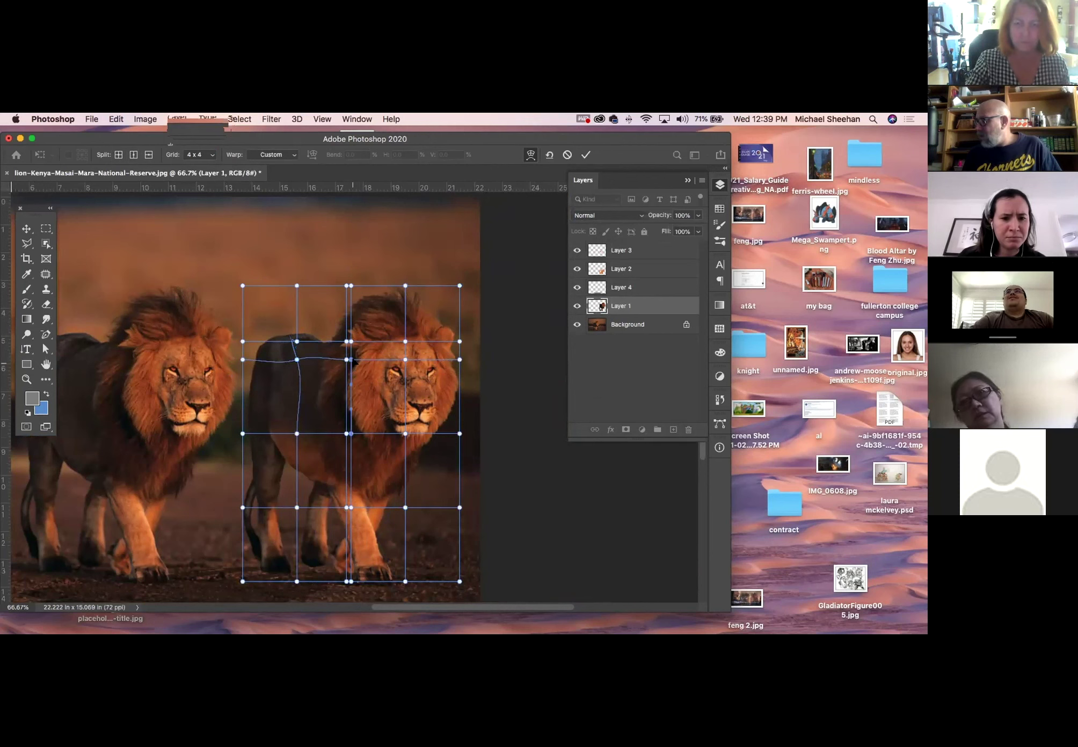
{"action": "mouse_move", "coordinate": [350, 359]}
{"action": "left_mouse_down"}
{"action": "mouse_move", "coordinate": [383, 397]}
{"action": "mouse_move", "coordinate": [390, 375]}
{"action": "mouse_move", "coordinate": [354, 380]}
{"action": "left_mouse_up"}
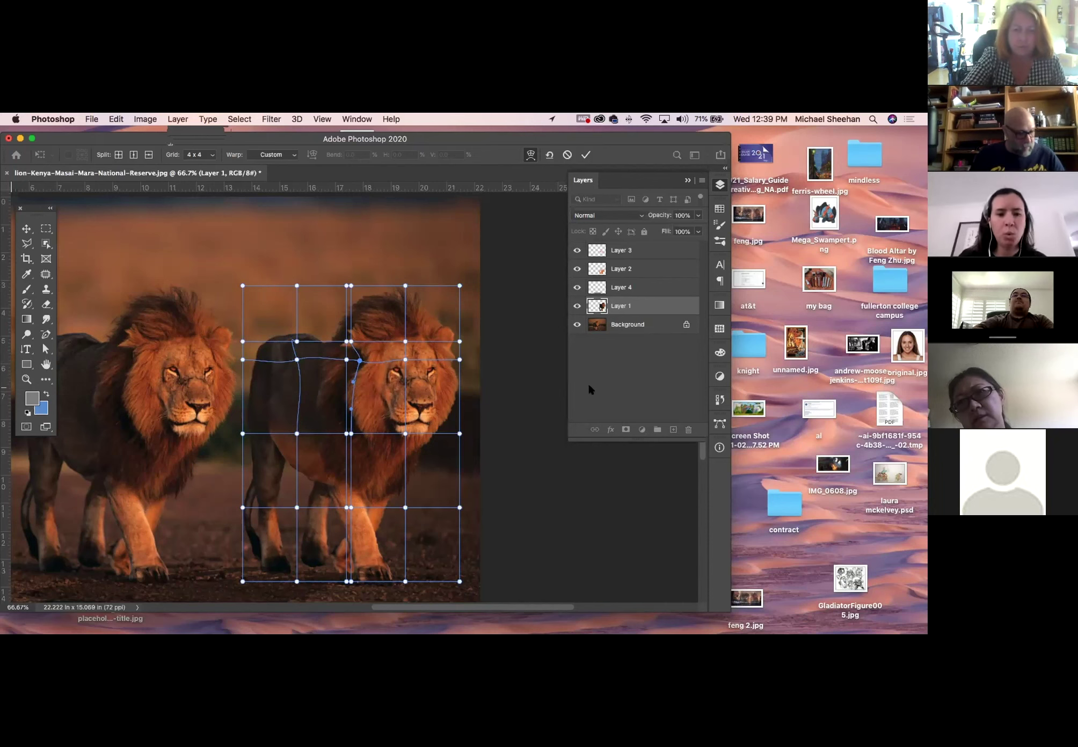
{"action": "key", "text": "super+minus"}
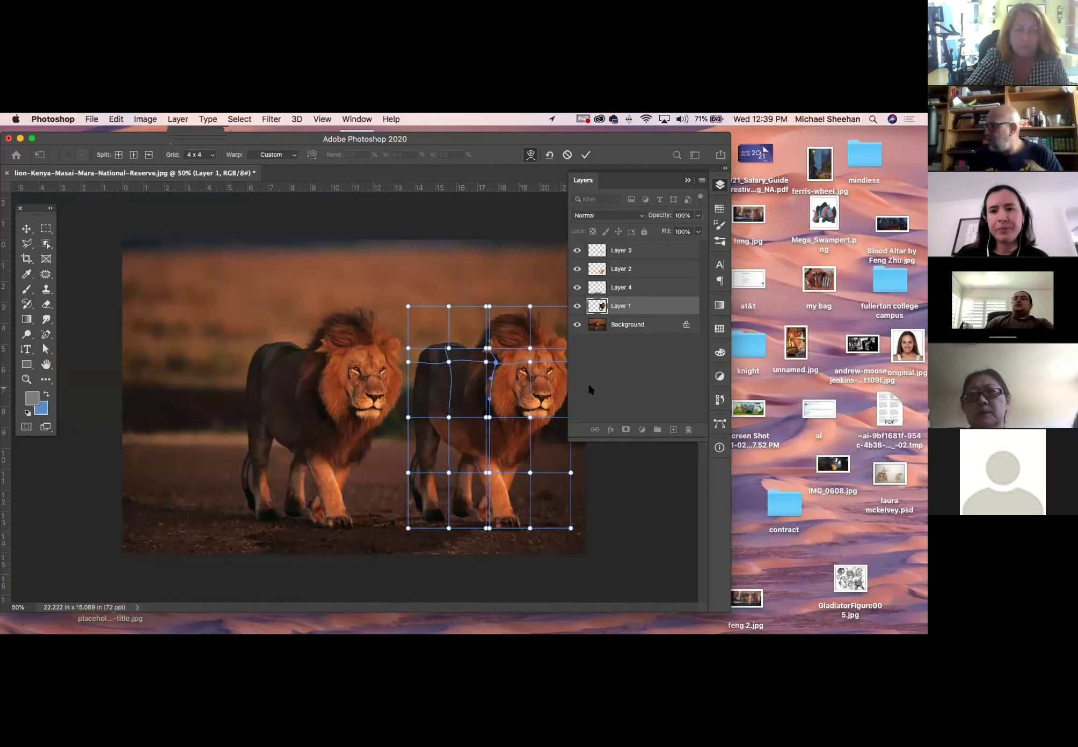
Collapse the layer list and change the warp grid to 5 x 5, discarding the point edits
{"action": "left_click", "coordinate": [718, 186]}
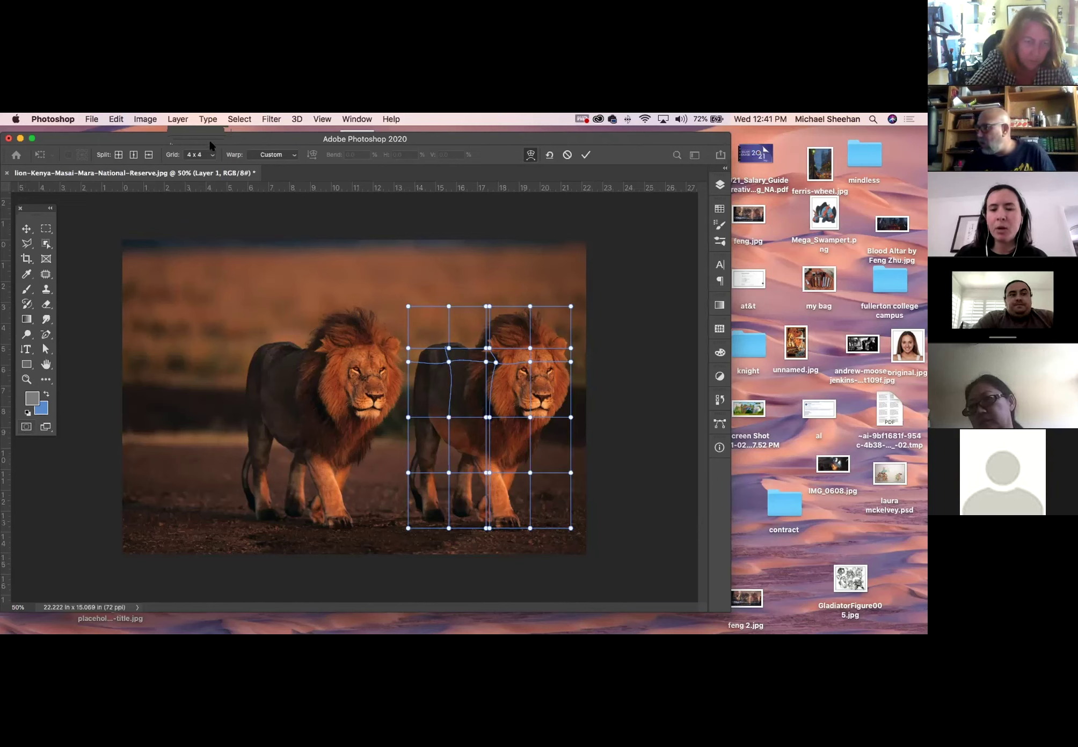
{"action": "left_click", "coordinate": [192, 155]}
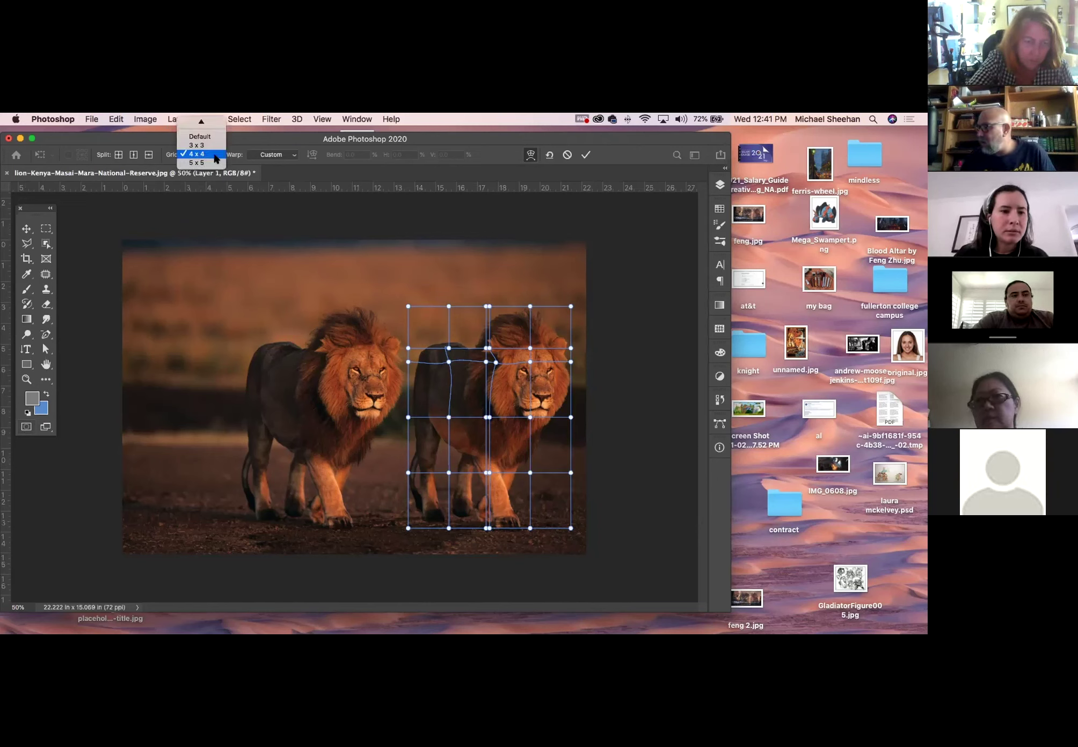
{"action": "left_click", "coordinate": [207, 153]}
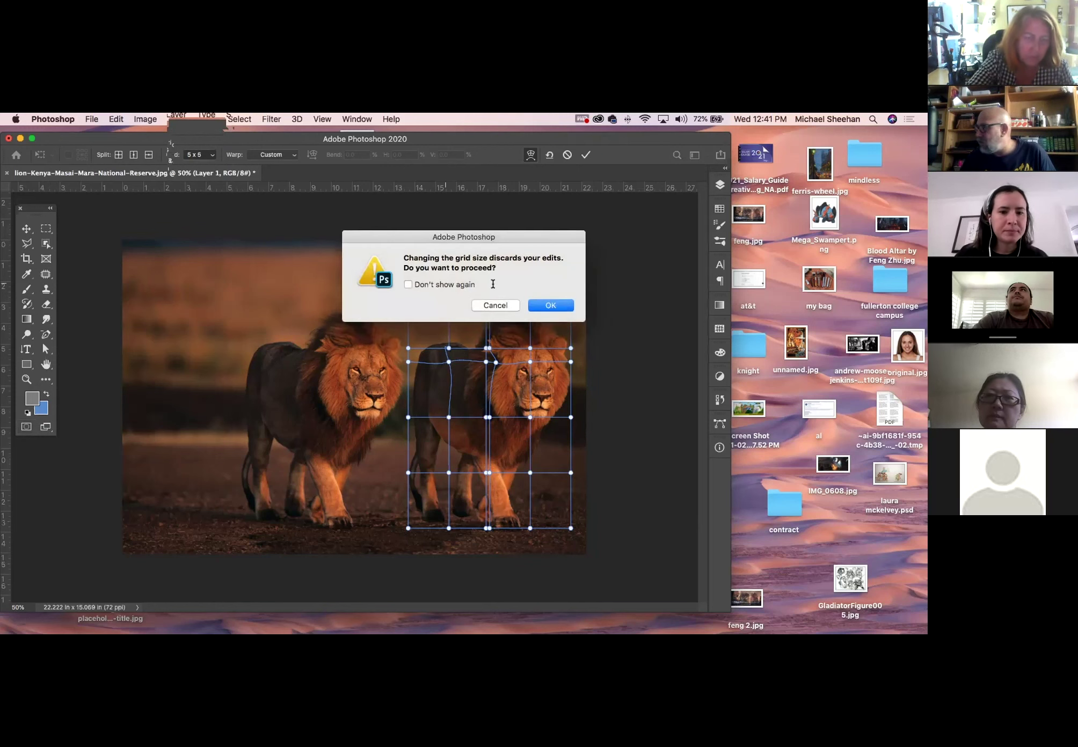
{"action": "left_click", "coordinate": [547, 306]}
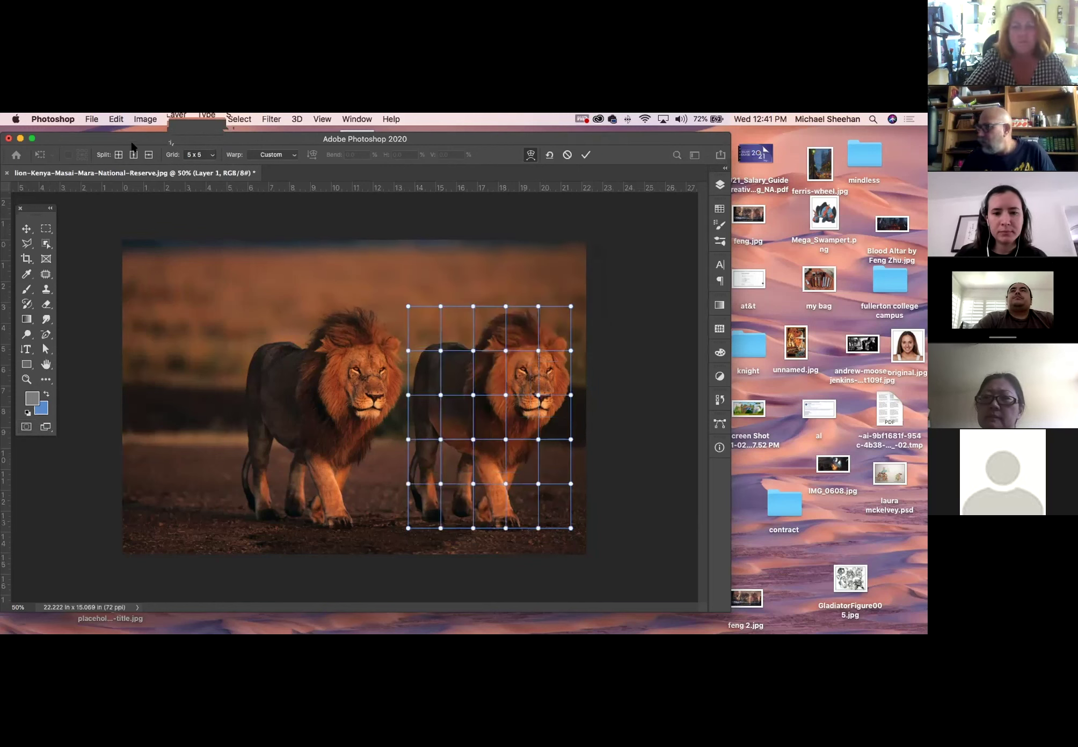
Set a custom warp grid of 14 columns and 25 rows on the copied lion, and commit the transform
{"action": "left_click", "coordinate": [195, 155]}
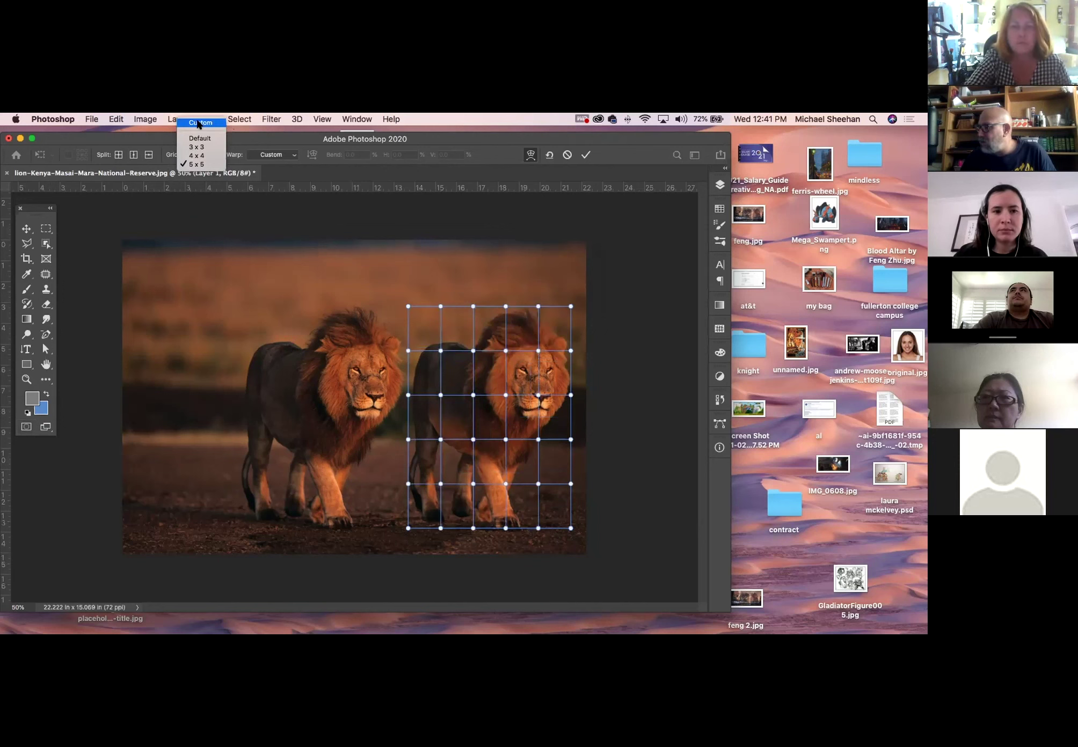
{"action": "left_click", "coordinate": [198, 123]}
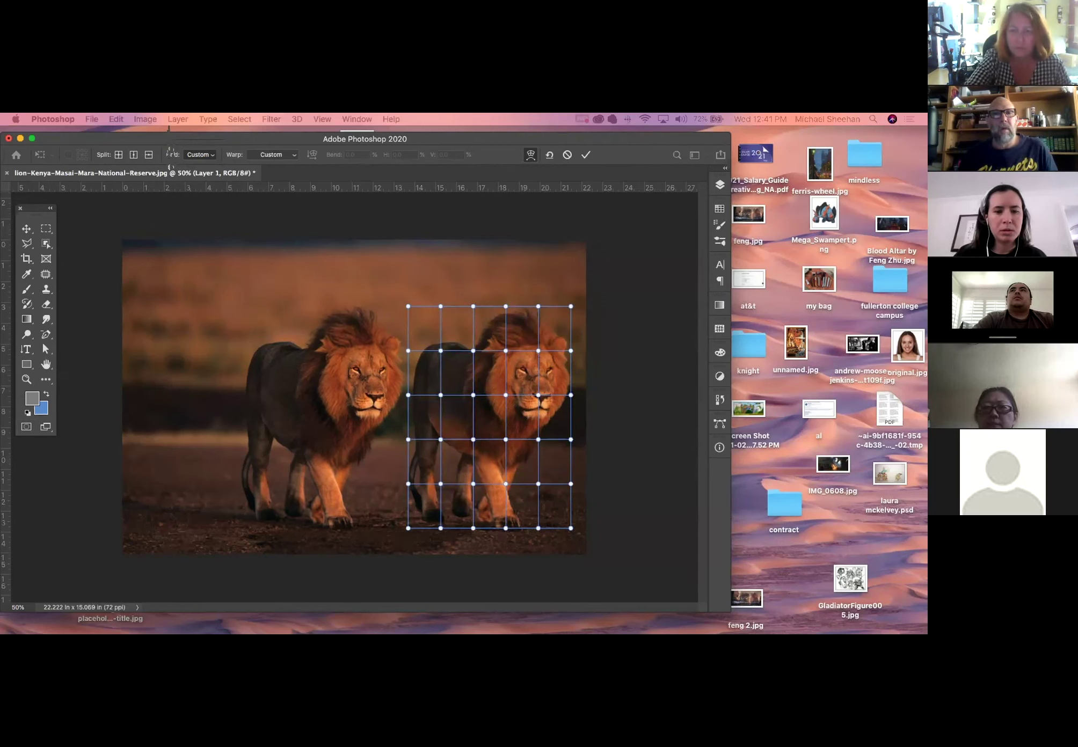
{"action": "left_click_drag", "start_coordinate": [180, 628], "coordinate": [306, 321]}
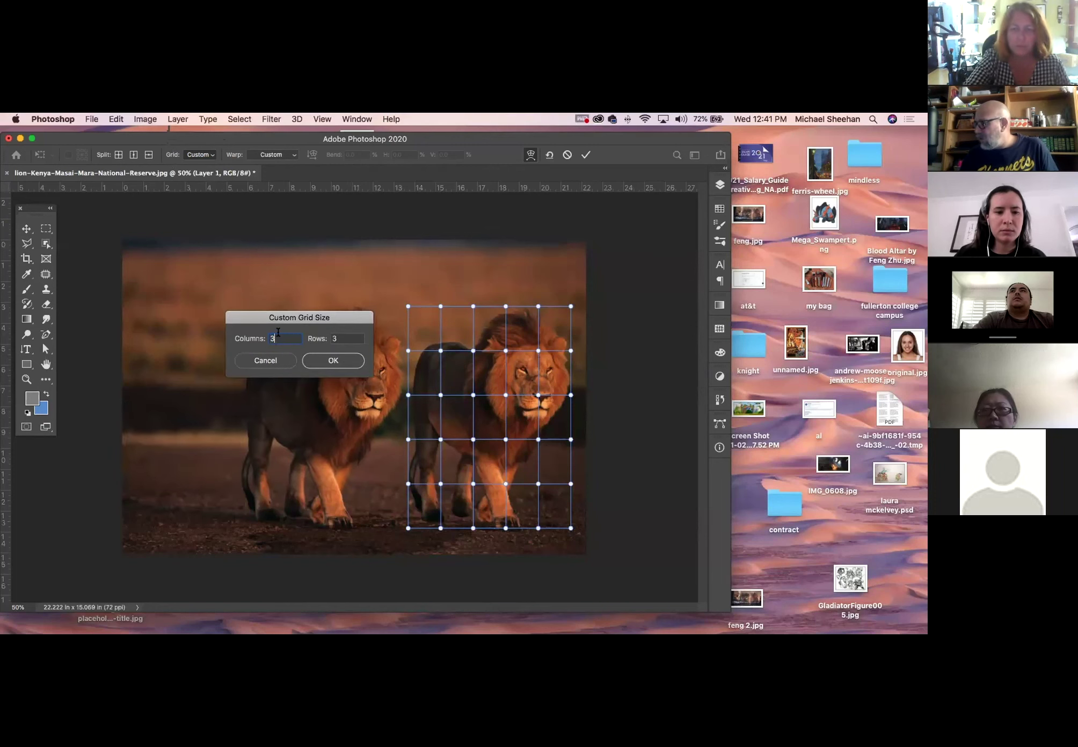
{"action": "type", "text": "14"}
{"action": "key", "text": "Tab"}
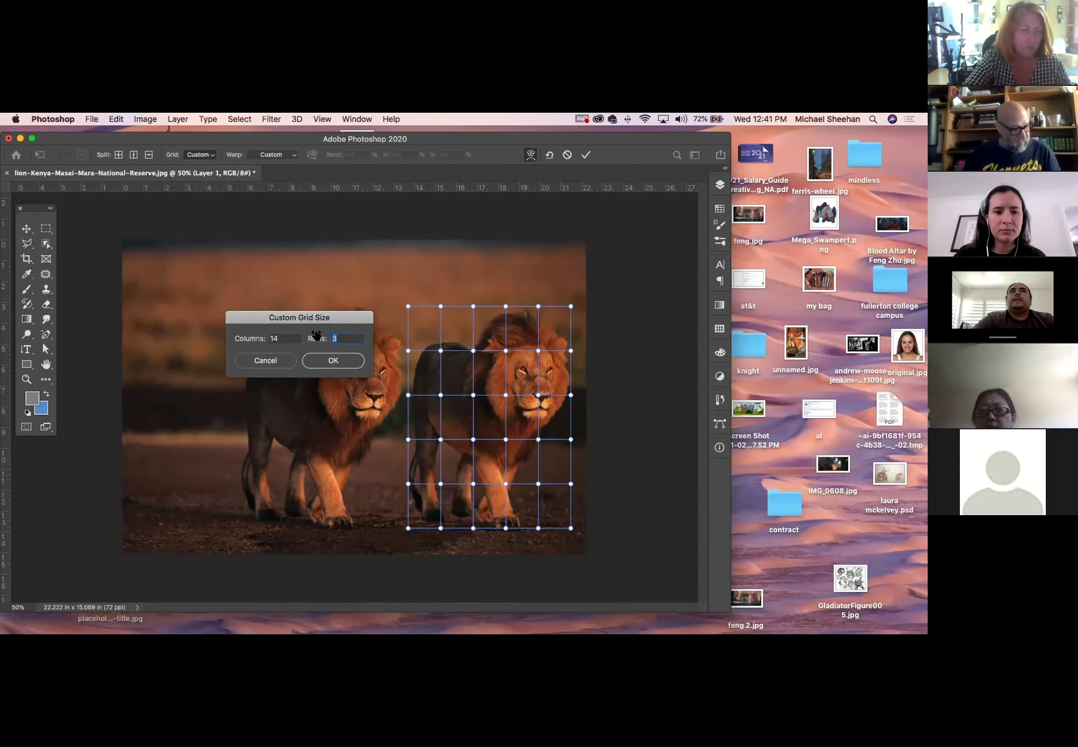
{"action": "type", "text": "25"}
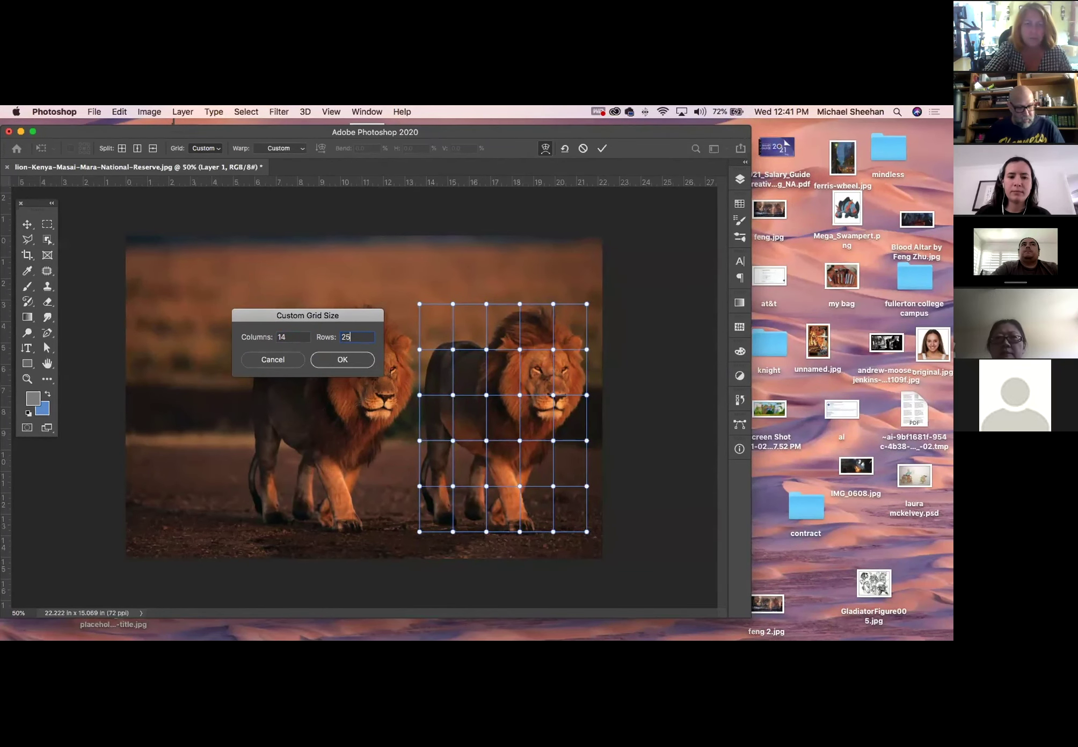
{"action": "left_click", "coordinate": [343, 359]}
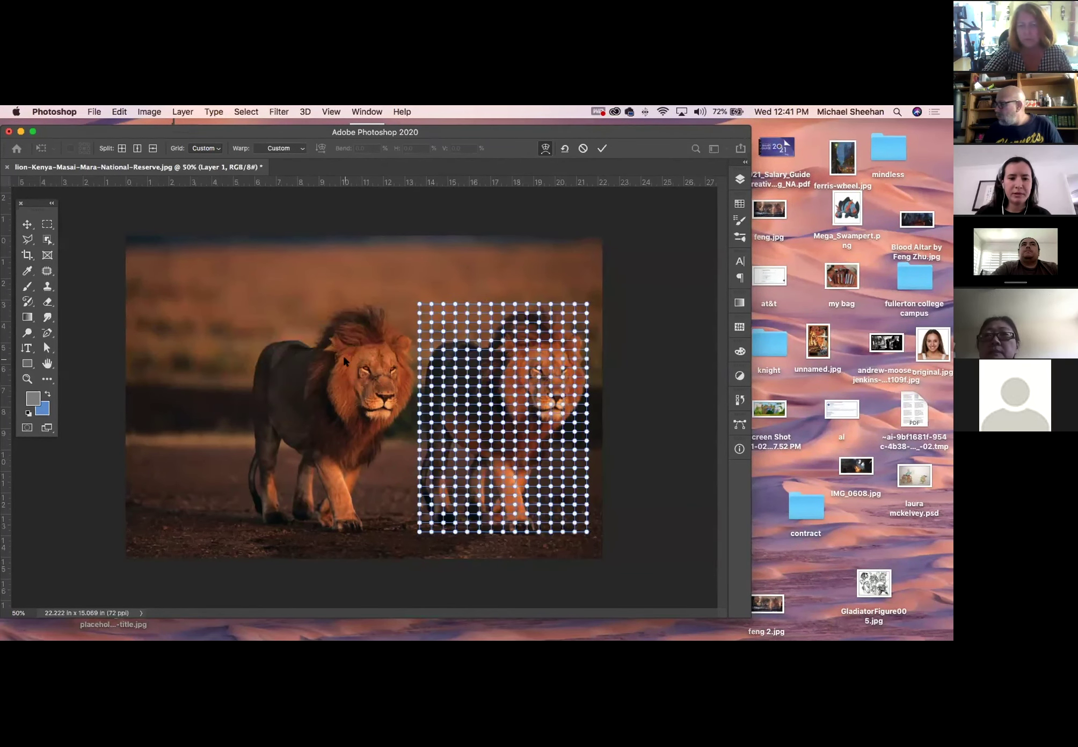
{"action": "key", "text": "Return"}
Switch to the Magic Wand tool
{"action": "key", "text": "z"}
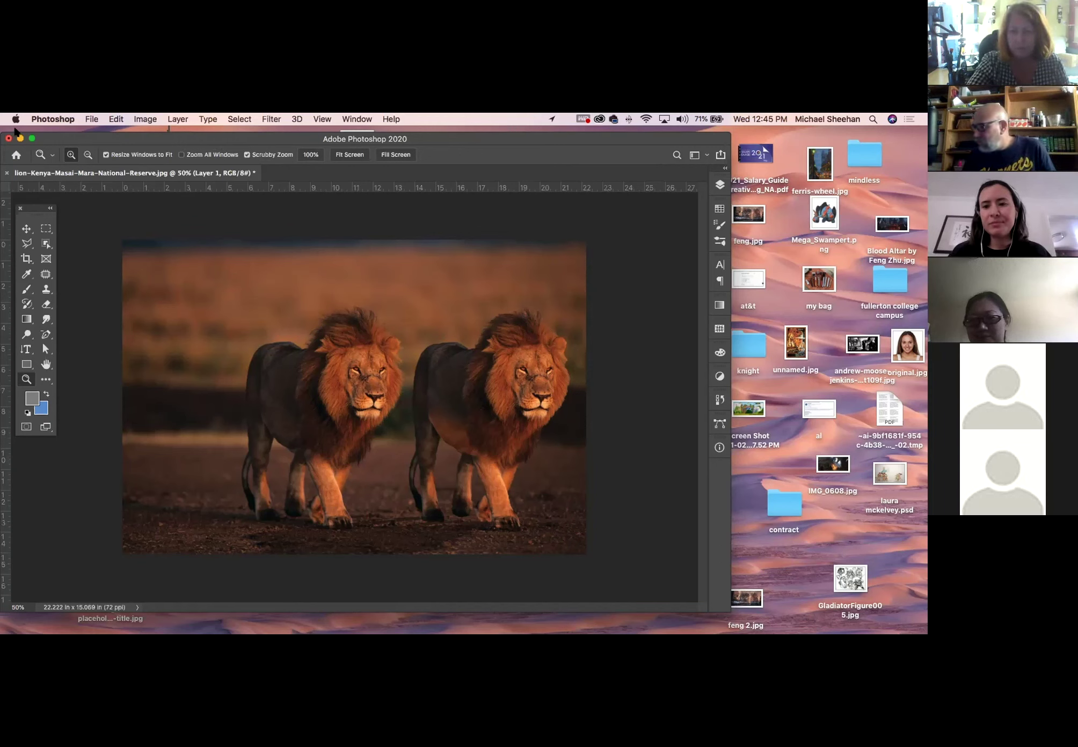
{"action": "left_click", "coordinate": [26, 230]}
{"action": "left_click", "coordinate": [46, 244]}
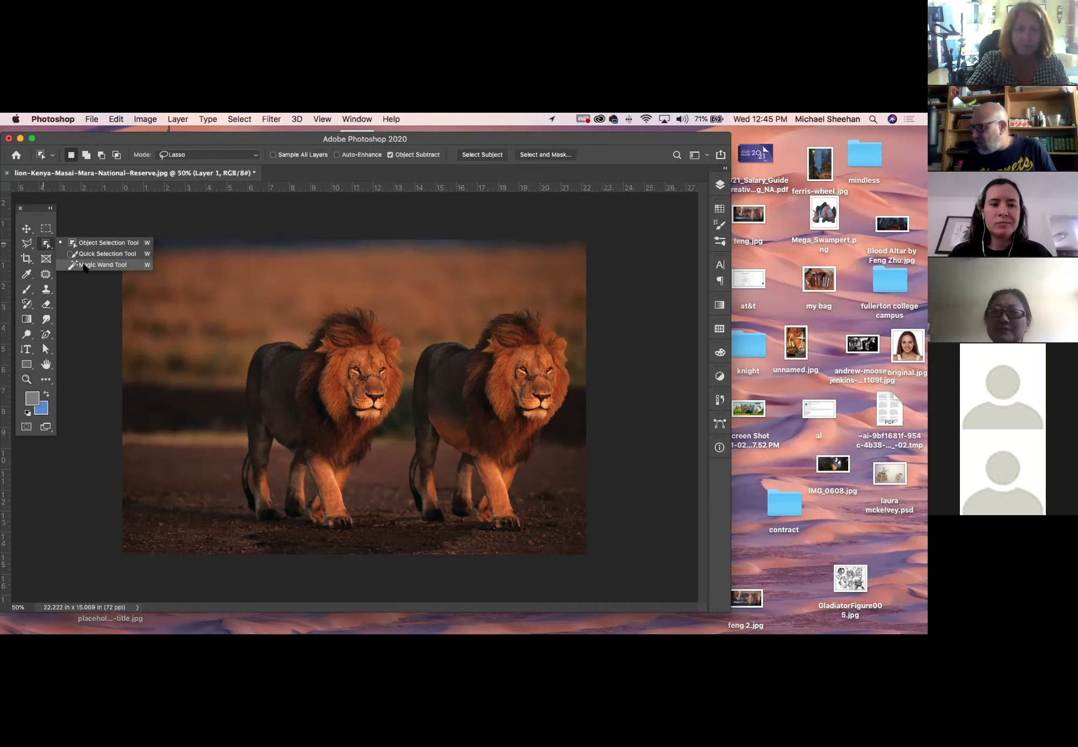
{"action": "left_click", "coordinate": [84, 265]}
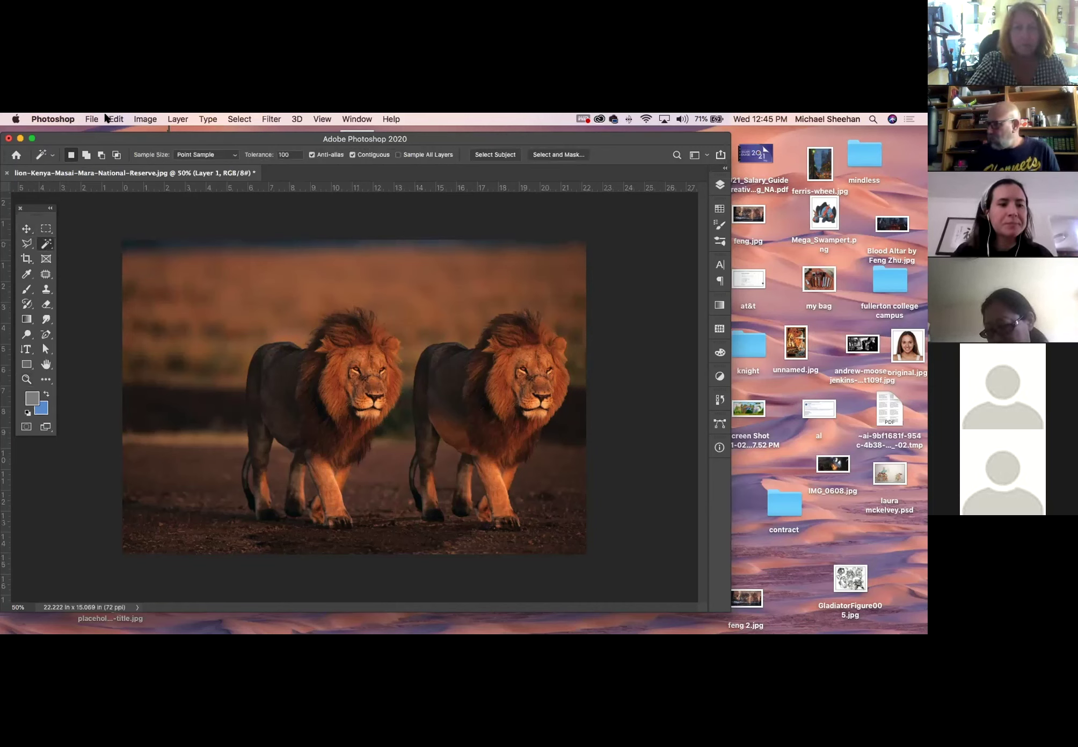
Reposition the application window and close the lion image without saving it
{"action": "mouse_move", "coordinate": [130, 139]}
{"action": "left_mouse_down"}
{"action": "mouse_move", "coordinate": [149, 141]}
{"action": "mouse_move", "coordinate": [119, 142]}
{"action": "left_mouse_up"}
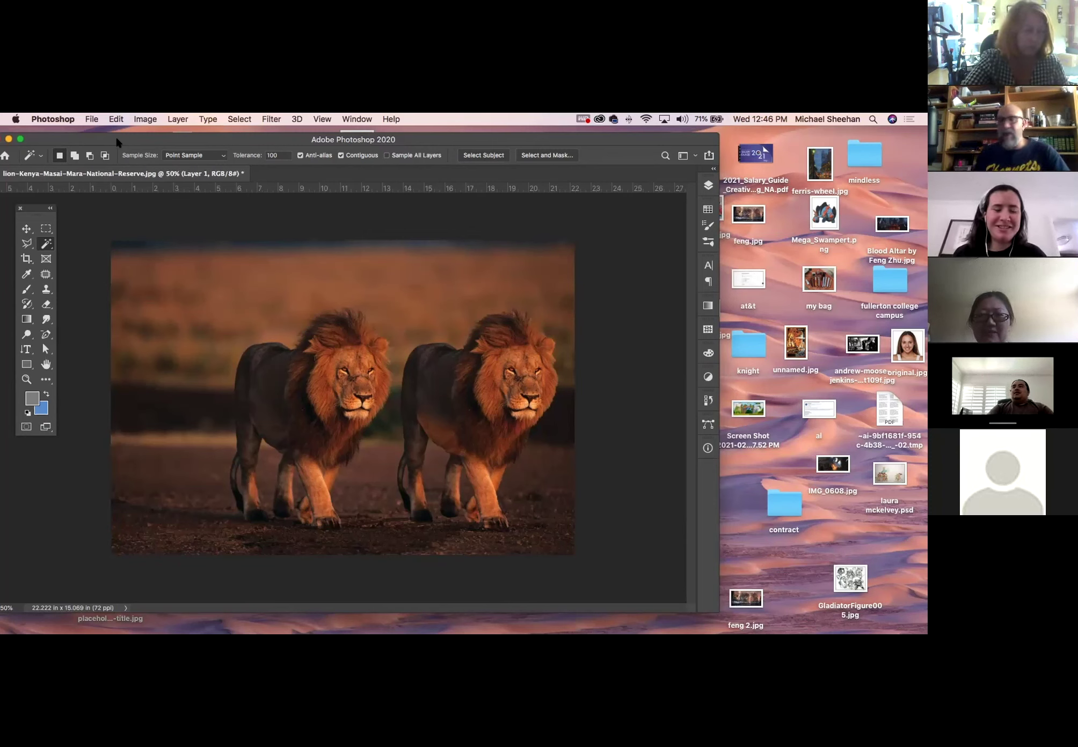
{"action": "double_click", "coordinate": [194, 137]}
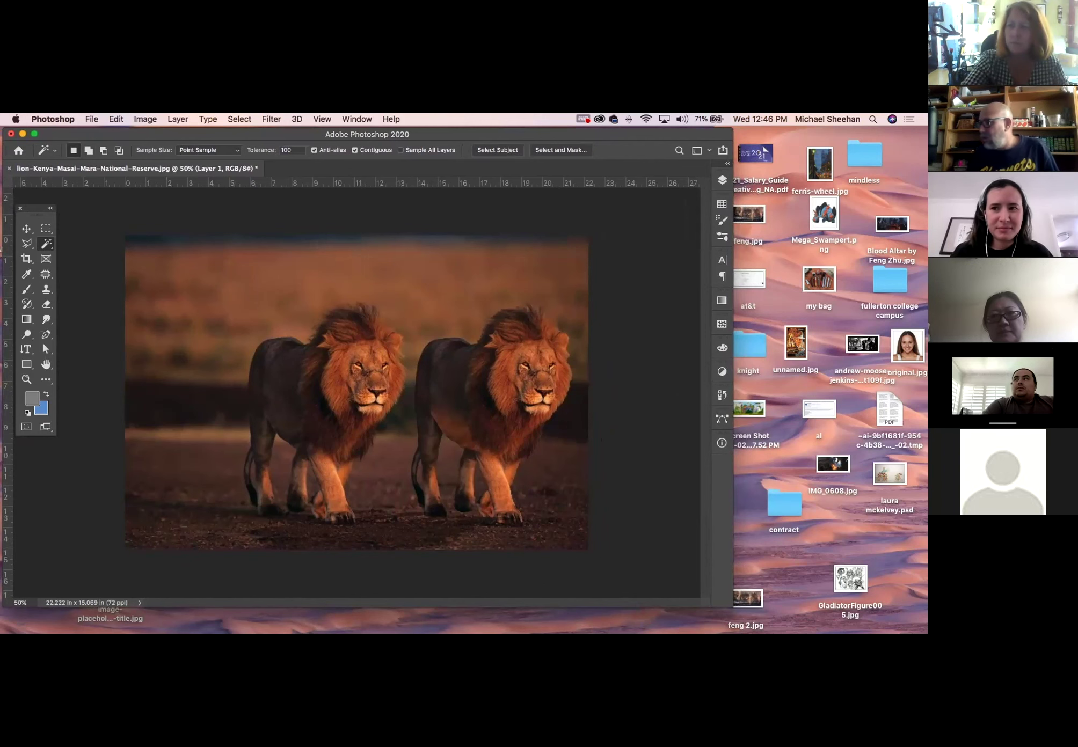
{"action": "left_click", "coordinate": [9, 168]}
{"action": "left_click", "coordinate": [424, 302]}
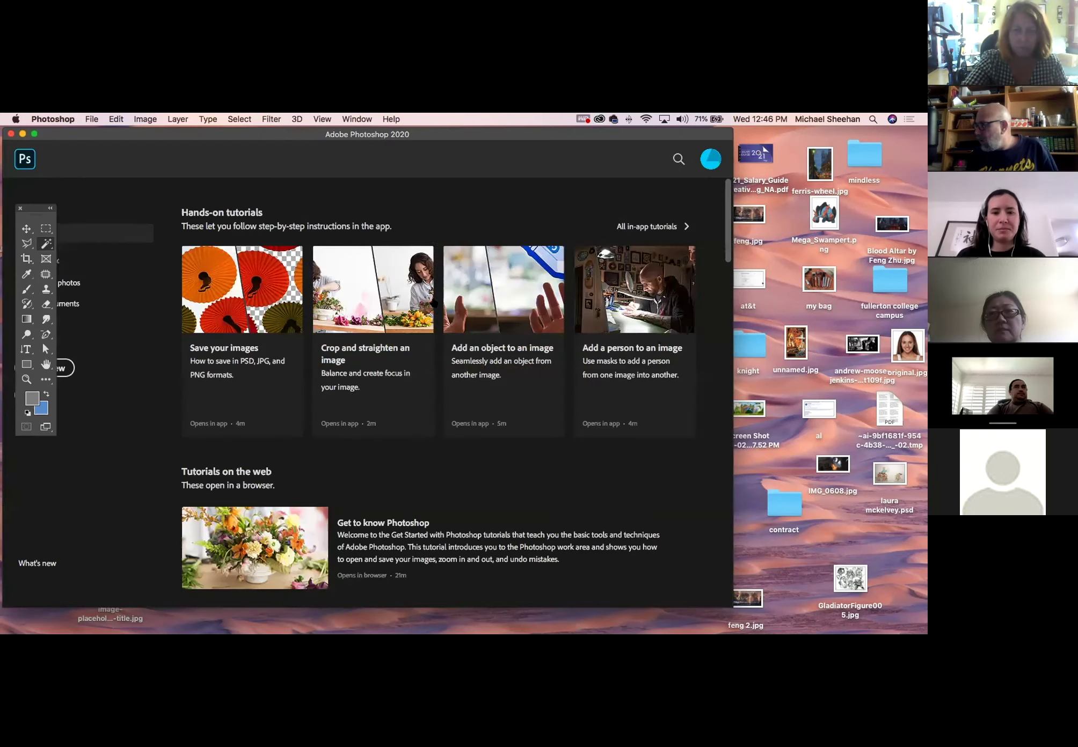